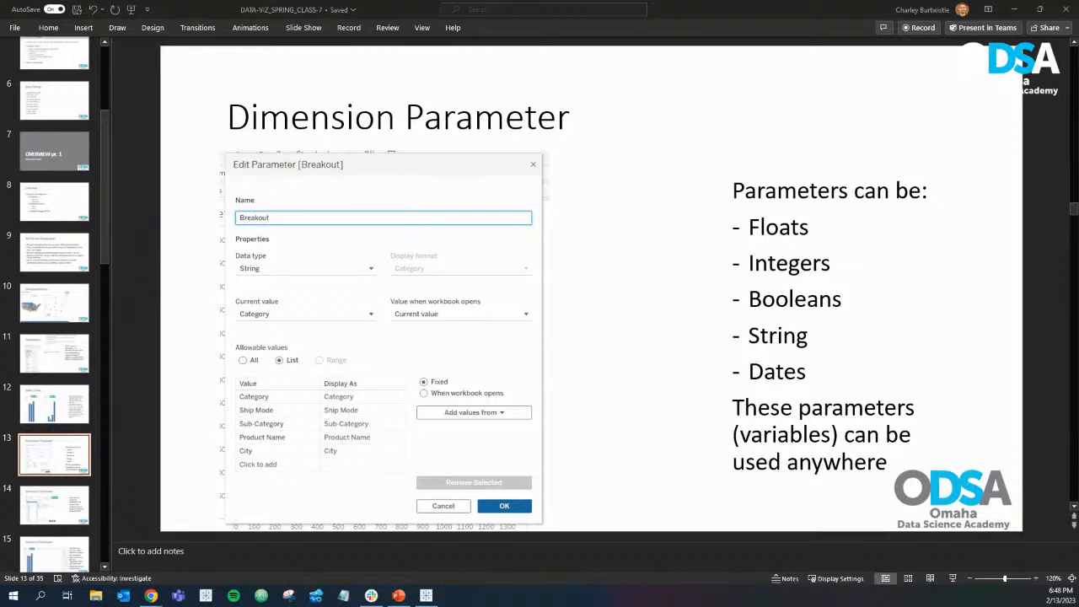
Step: Switch to Tableau Public and build a bar chart on Sheet 2 with Category as columns and Sales as rows
{"action": "left_click", "coordinate": [426, 595]}
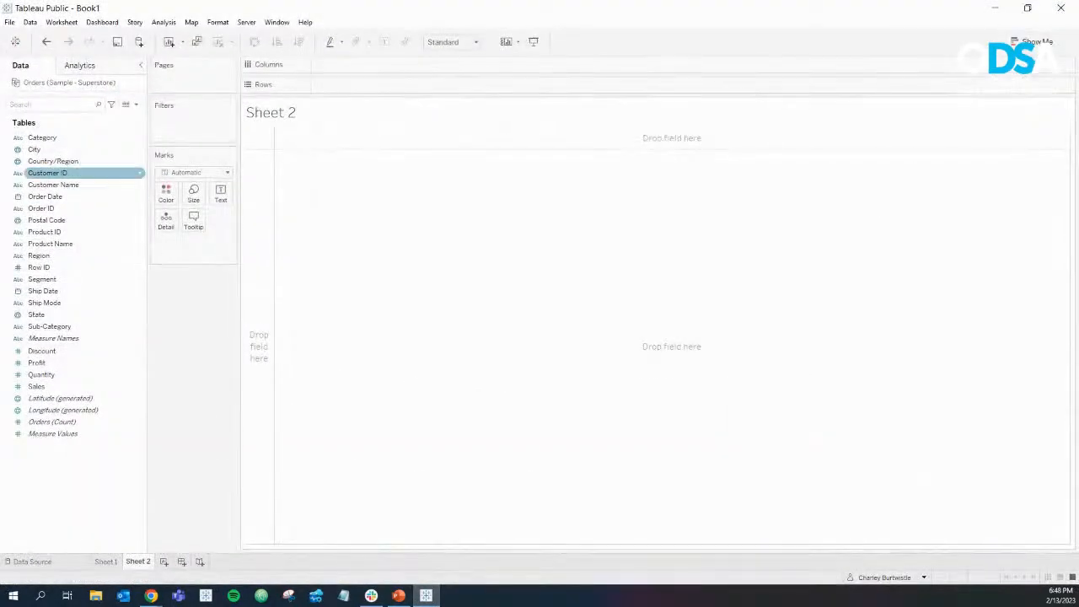
{"action": "left_click_drag", "start_coordinate": [42, 137], "coordinate": [358, 65]}
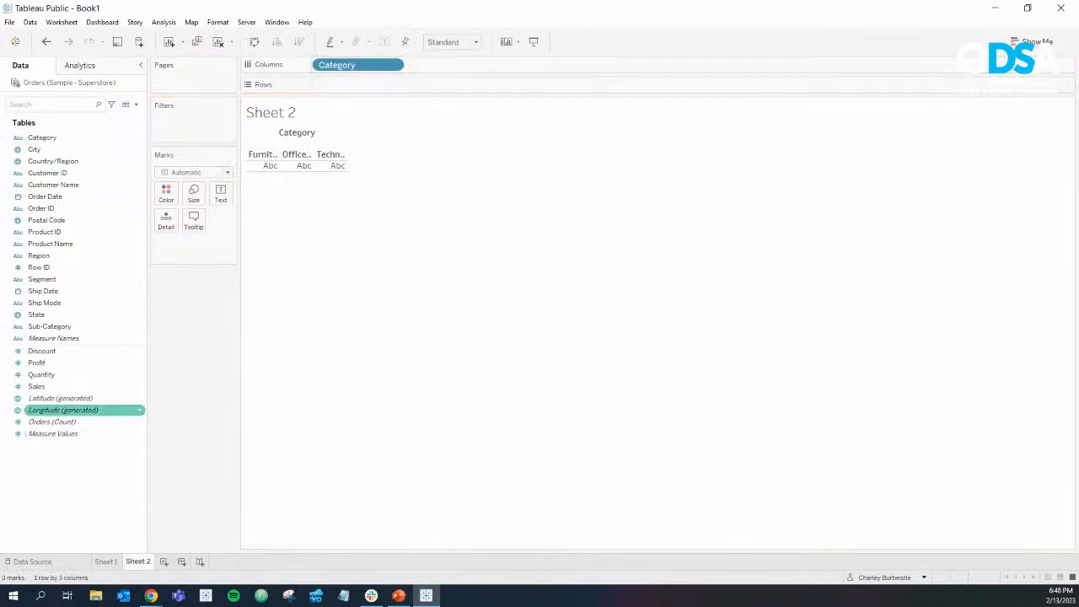
{"action": "left_click_drag", "start_coordinate": [36, 386], "coordinate": [393, 84]}
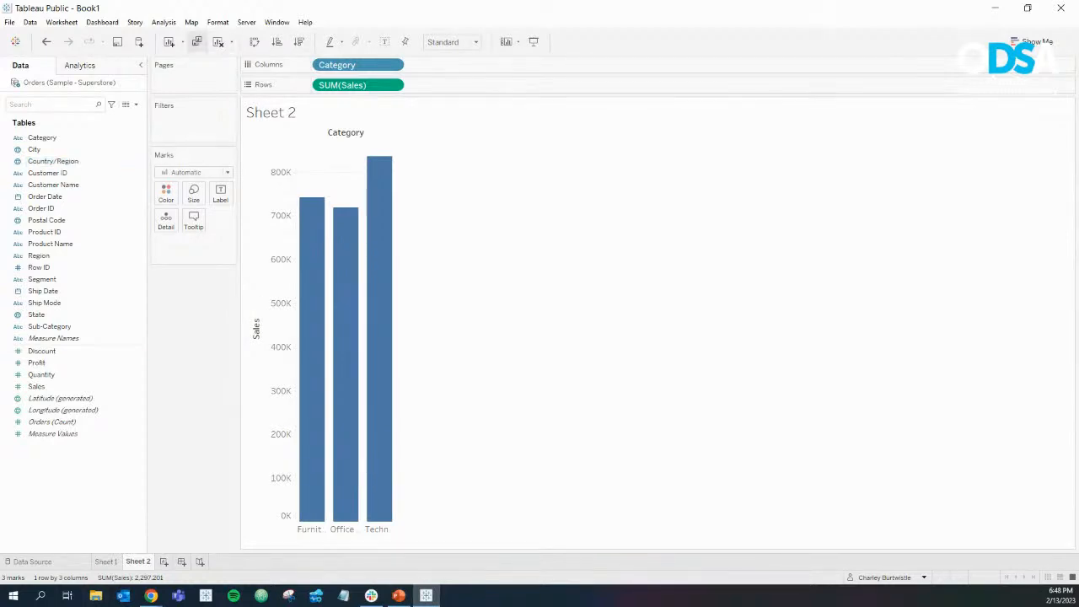
Step: Duplicate the Sales by Category sheet and replace Category with Ship Mode in the copy's columns
{"action": "left_click", "coordinate": [197, 41]}
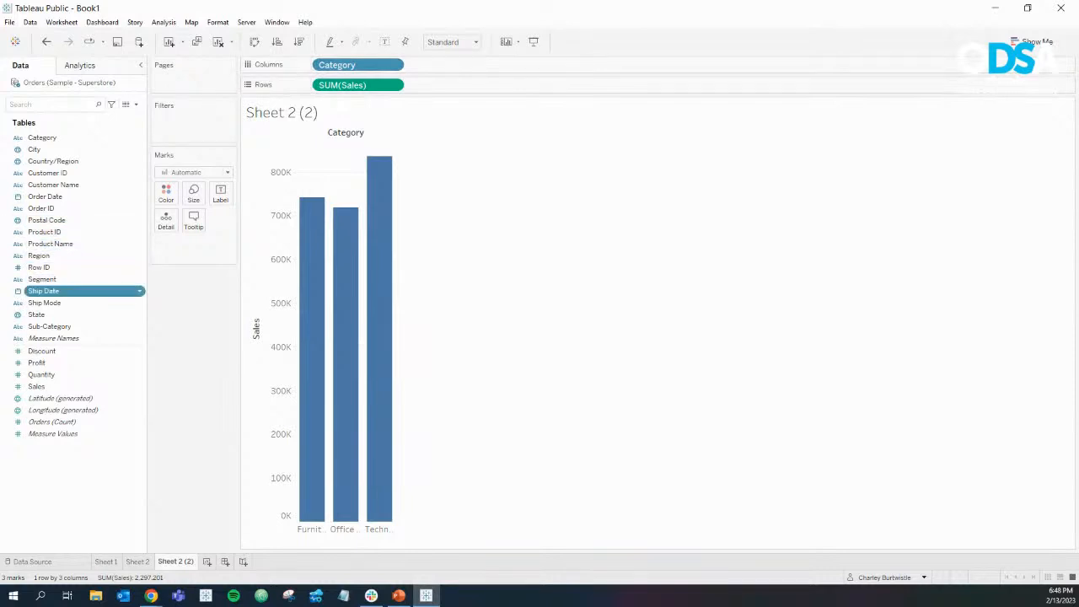
{"action": "left_click_drag", "start_coordinate": [42, 291], "coordinate": [337, 68]}
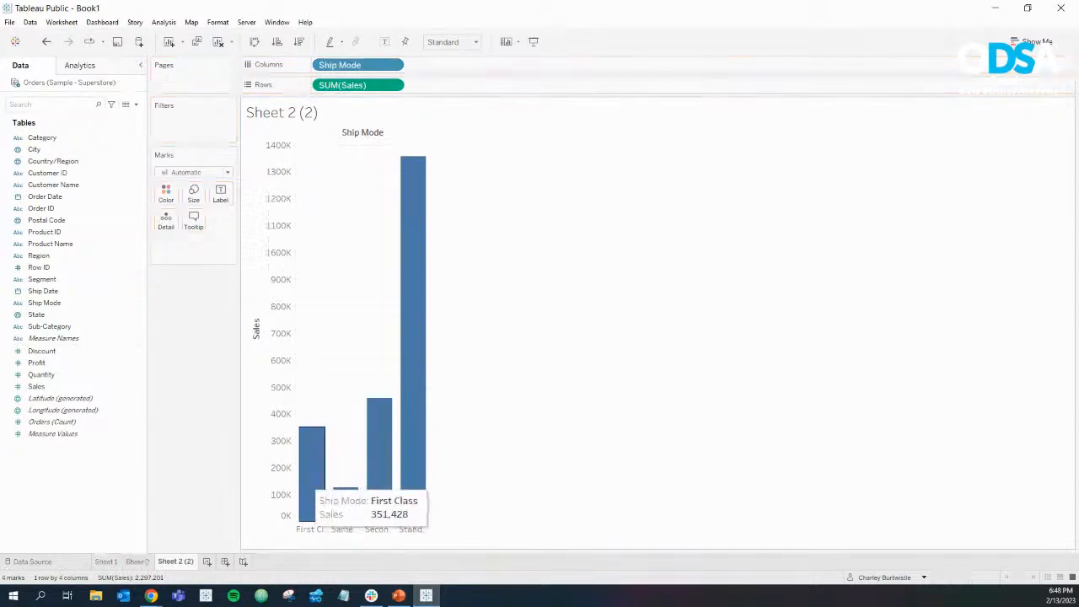
Step: Create a dashboard holding Sheet 2 and Sheet 2 (2) side by side
{"action": "left_click", "coordinate": [225, 562]}
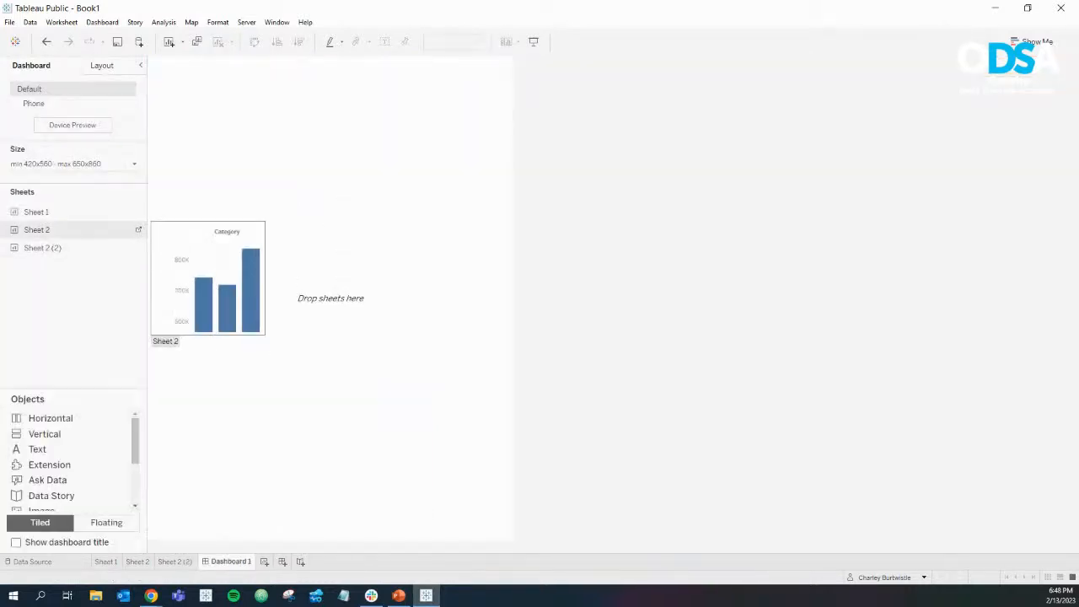
{"action": "left_click_drag", "start_coordinate": [37, 230], "coordinate": [290, 278]}
{"action": "left_click_drag", "start_coordinate": [211, 295], "coordinate": [481, 285]}
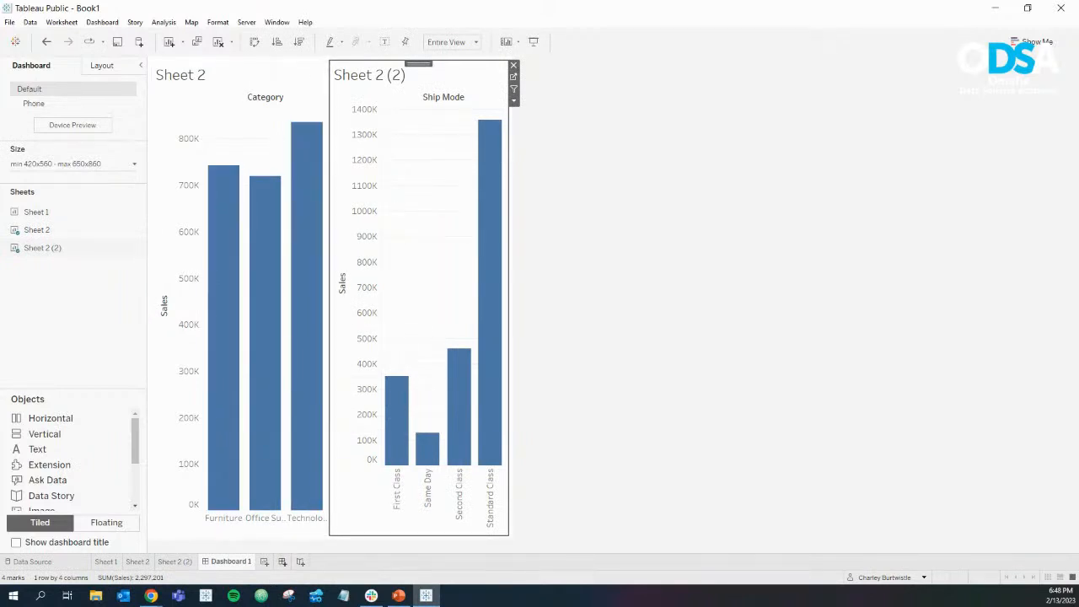
Step: Add two blank worksheets after the dashboard, returning briefly to the Ship Mode chart in between
{"action": "left_click", "coordinate": [264, 561]}
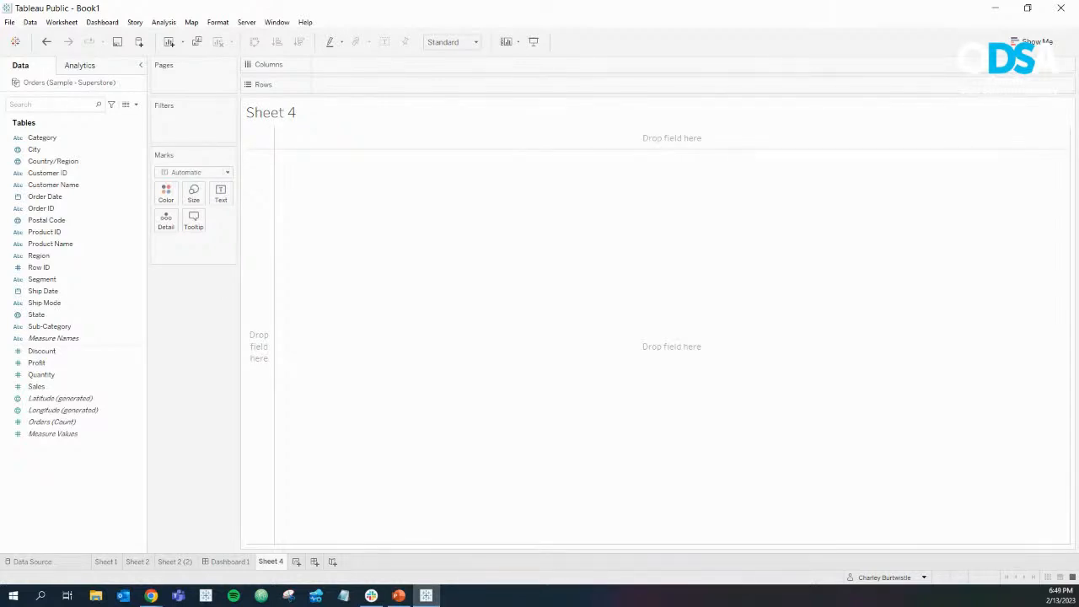
{"action": "left_click", "coordinate": [175, 562]}
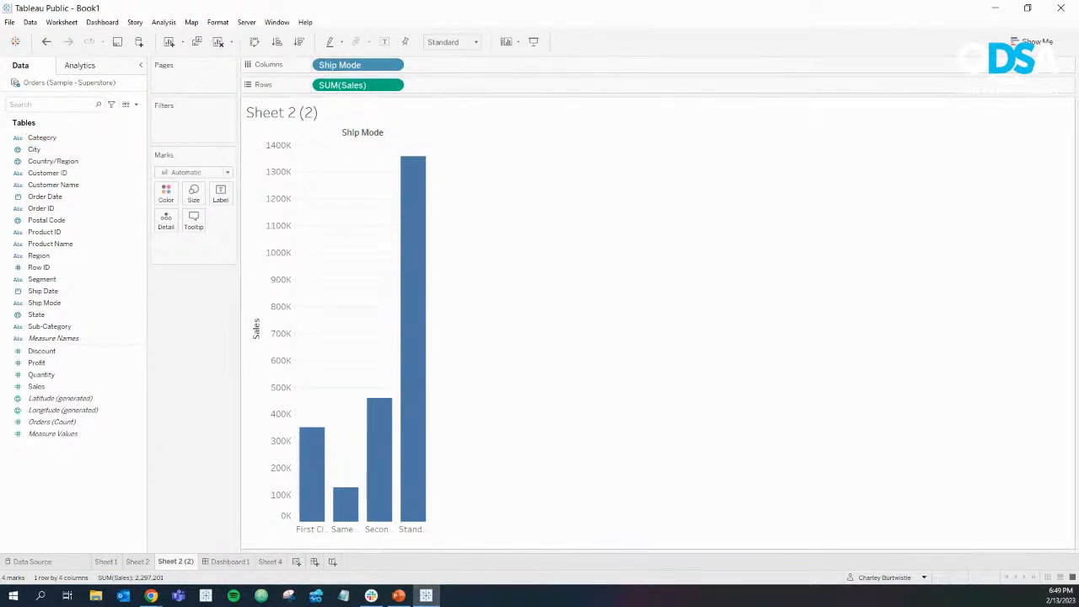
{"action": "left_click", "coordinate": [296, 561]}
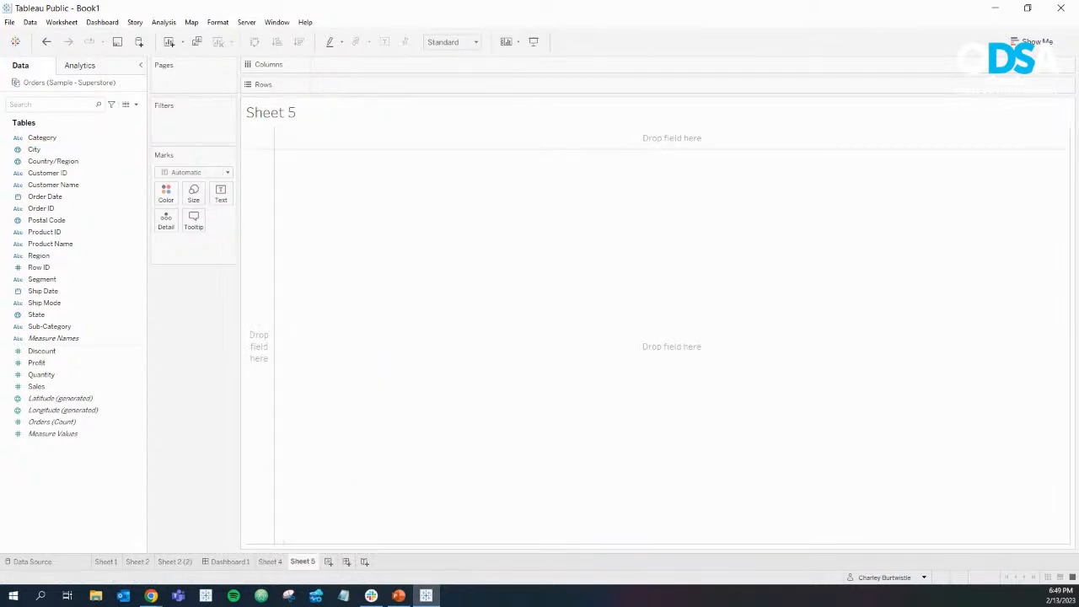
Step: Create a parameter named Dimension Choice with the String data type
{"action": "left_click", "coordinate": [135, 105]}
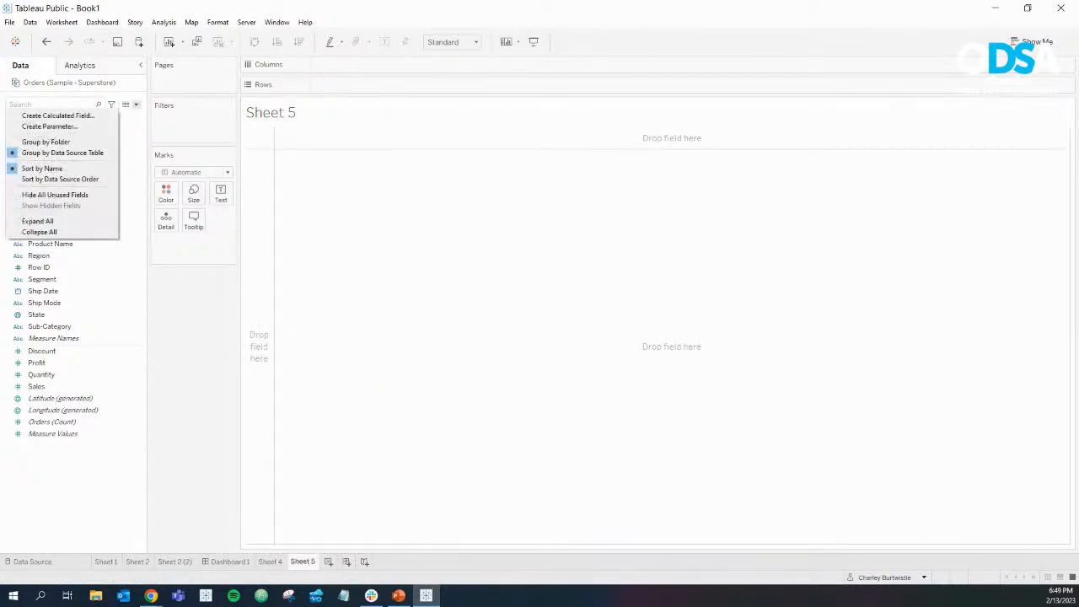
{"action": "left_click", "coordinate": [49, 126]}
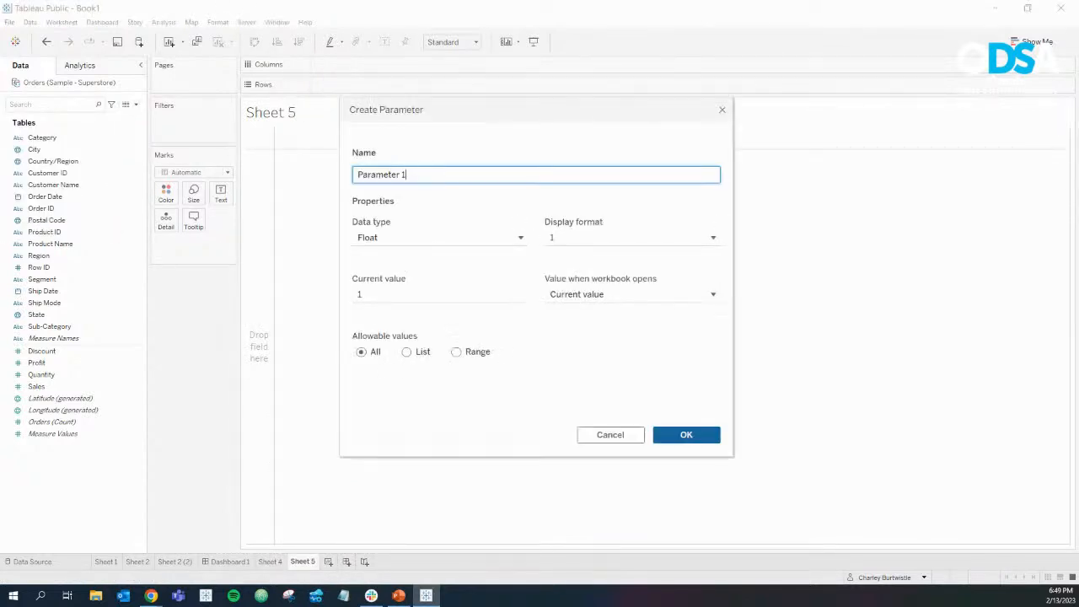
{"action": "key", "text": "ctrl+a"}
{"action": "type", "text": "Dimension Choice"}
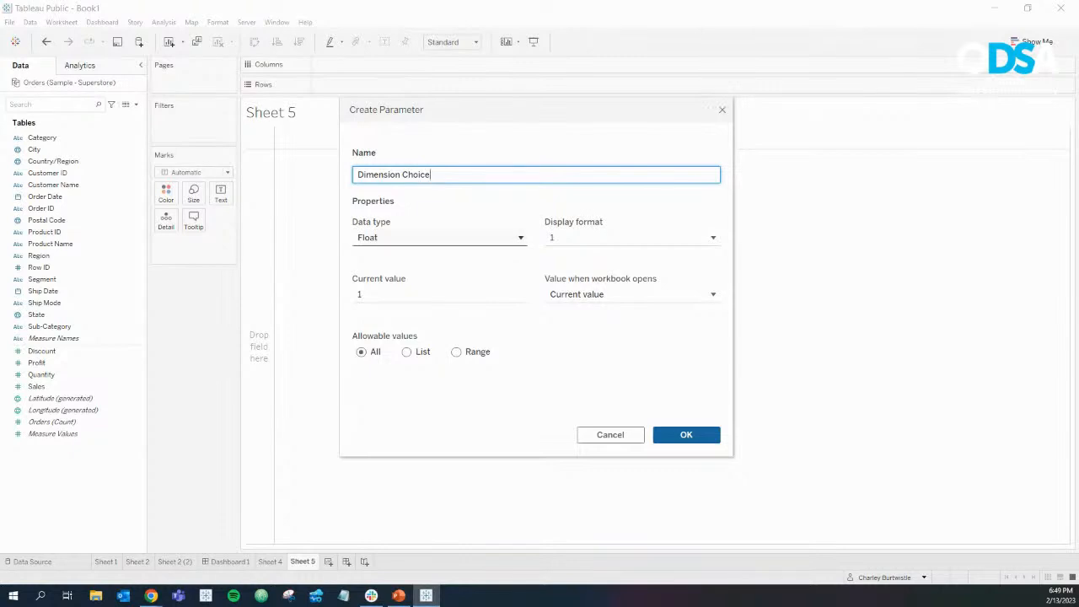
{"action": "left_click", "coordinate": [440, 237]}
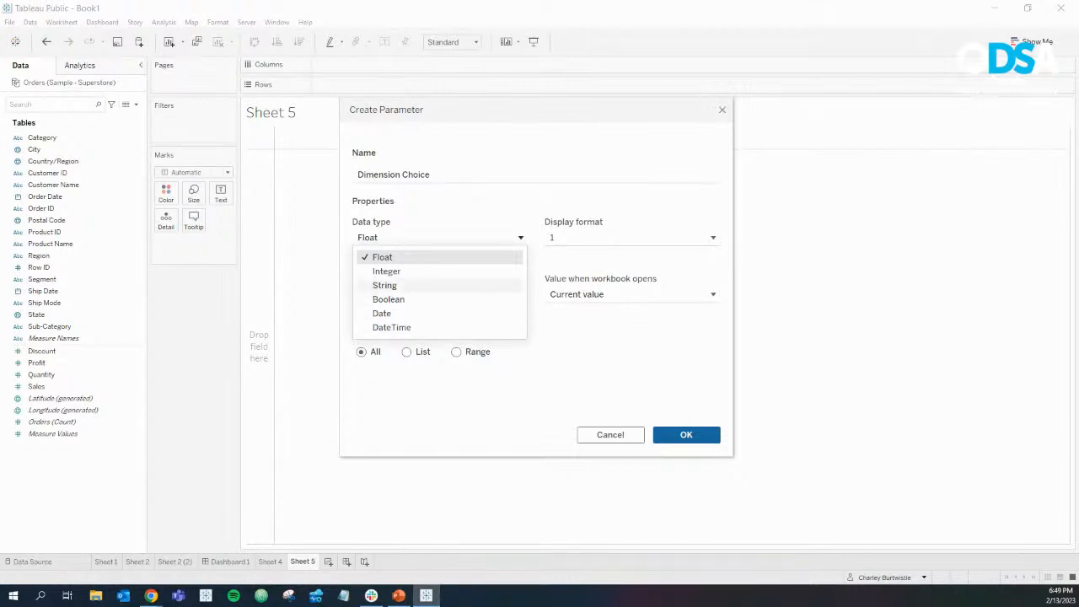
{"action": "left_click", "coordinate": [385, 285]}
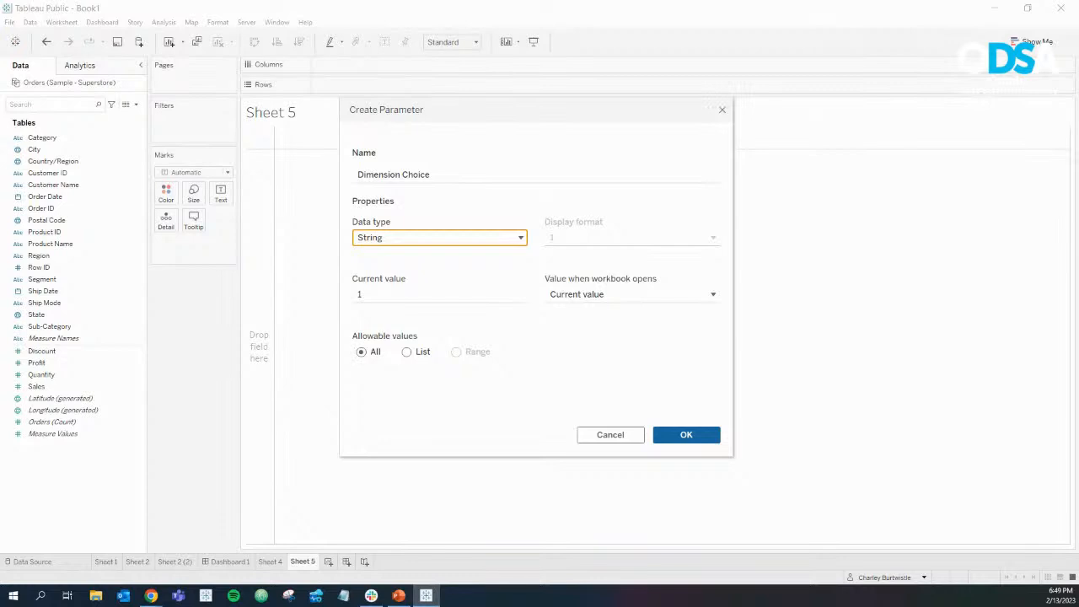
Step: Limit the parameter's allowable values to a list containing Category and Ship Date, and save the parameter
{"action": "left_click", "coordinate": [406, 351]}
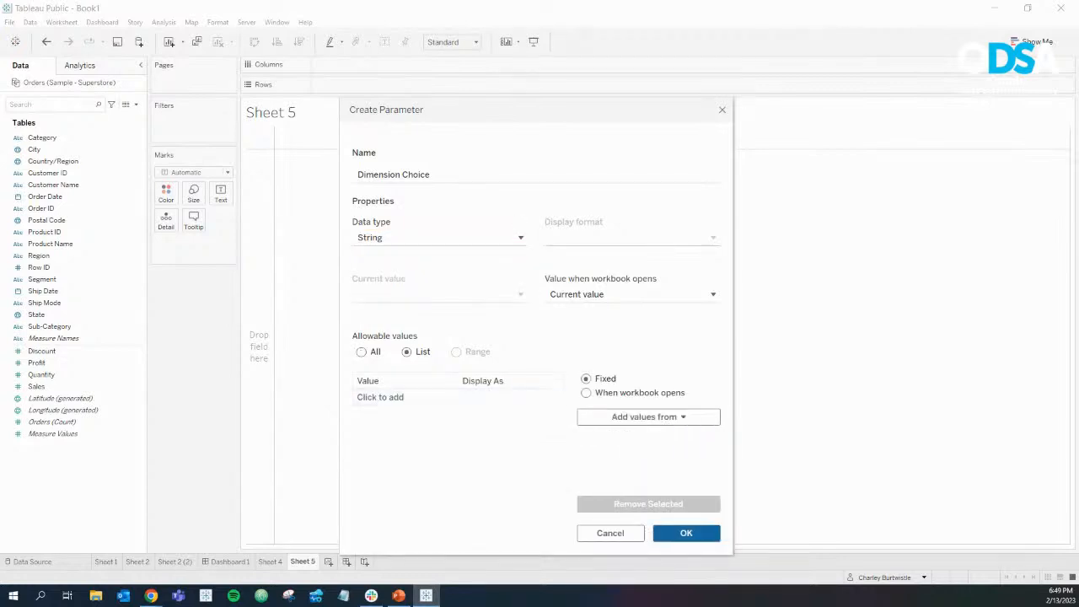
{"action": "left_click", "coordinate": [394, 397]}
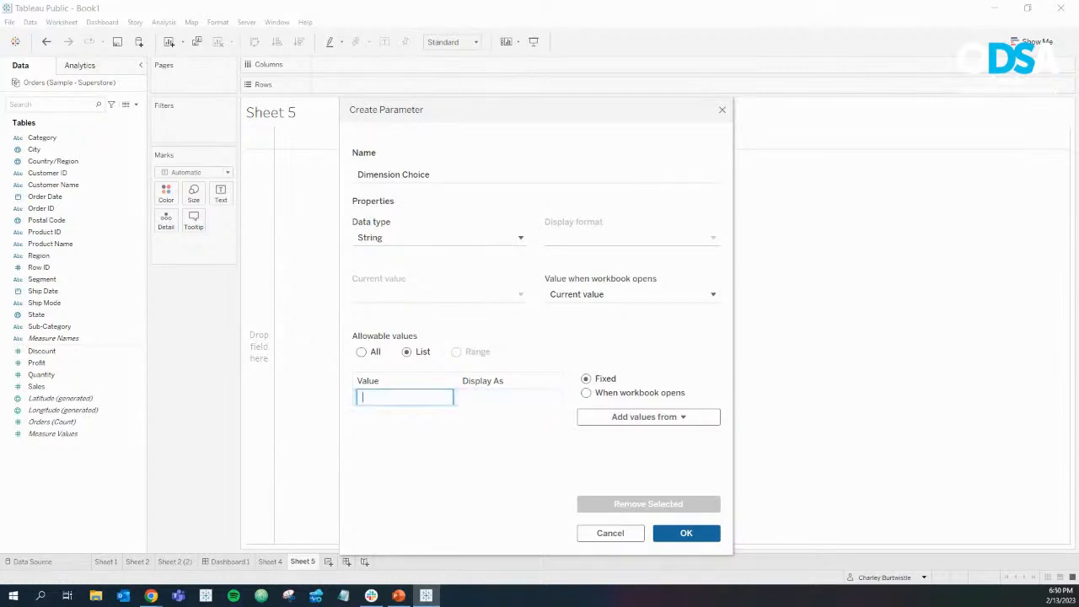
{"action": "type", "text": "Category"}
{"action": "key", "text": "Return"}
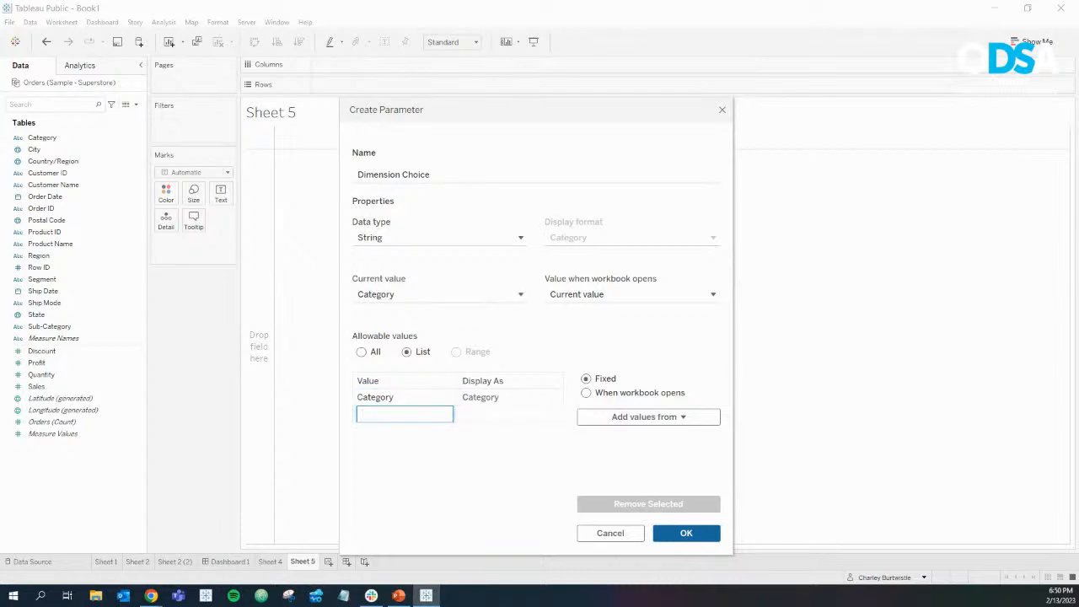
{"action": "type", "text": "Ship Date"}
{"action": "key", "text": "Return"}
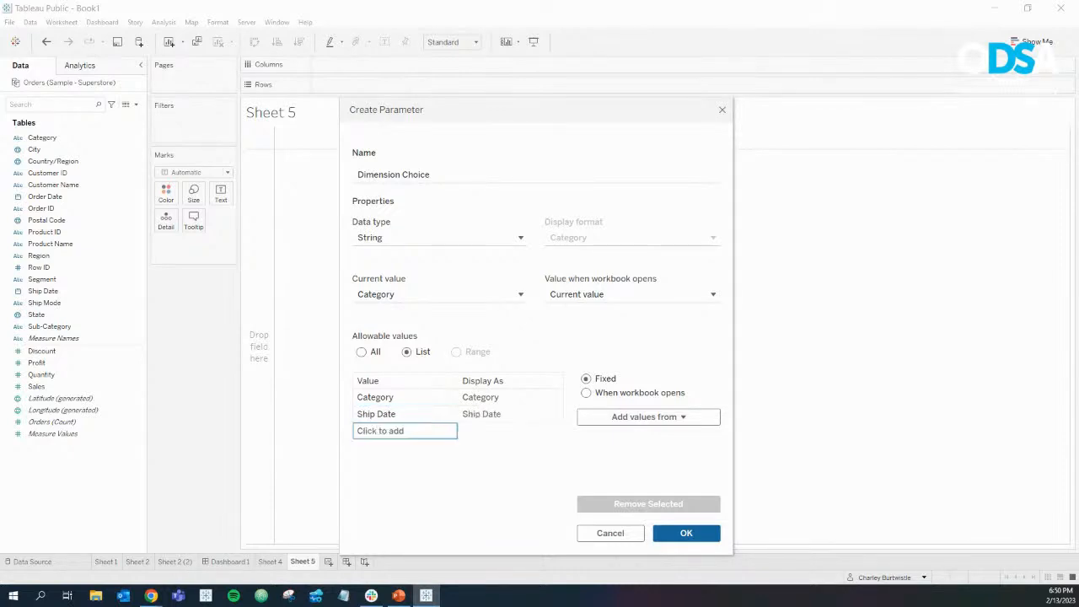
{"action": "left_click", "coordinate": [686, 533]}
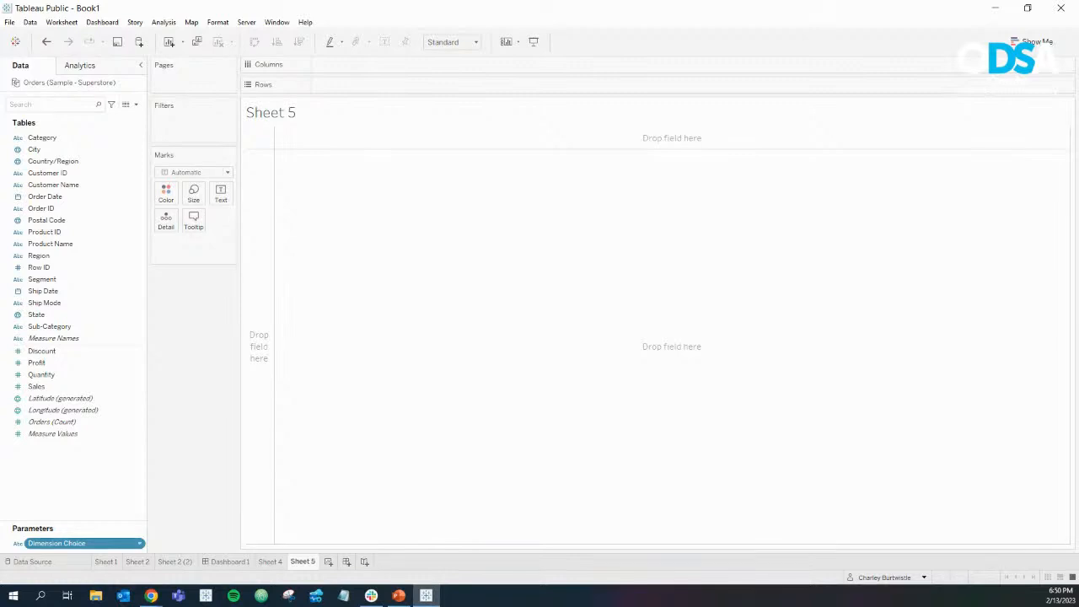
Step: Show the Dimension Choice parameter control on the sheet and display it as a single value list
{"action": "left_click", "coordinate": [139, 543]}
{"action": "left_click", "coordinate": [177, 320]}
{"action": "left_click", "coordinate": [1069, 105]}
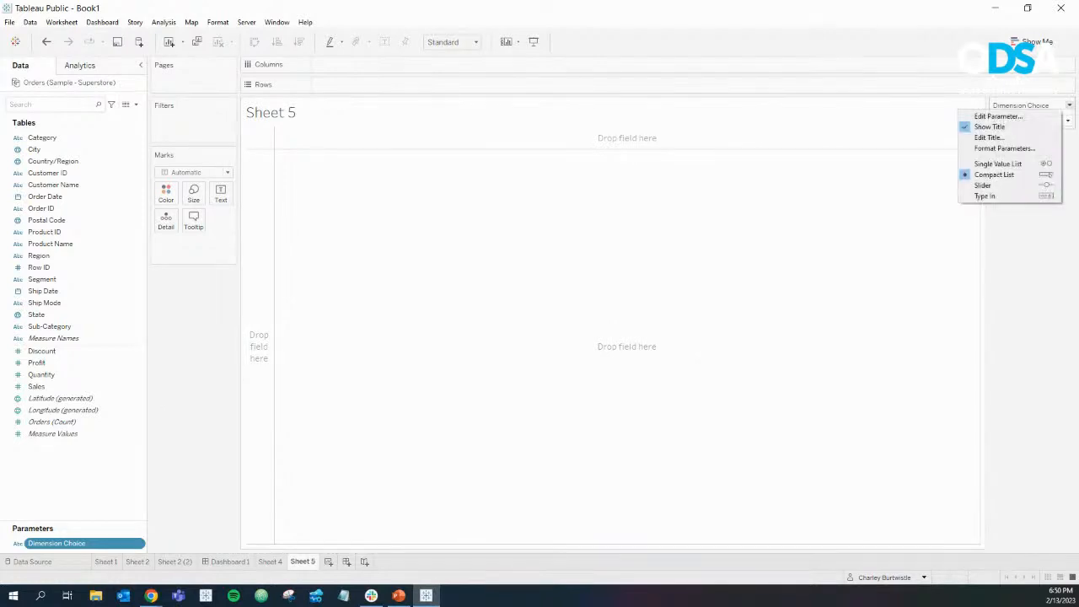
{"action": "left_click", "coordinate": [997, 164]}
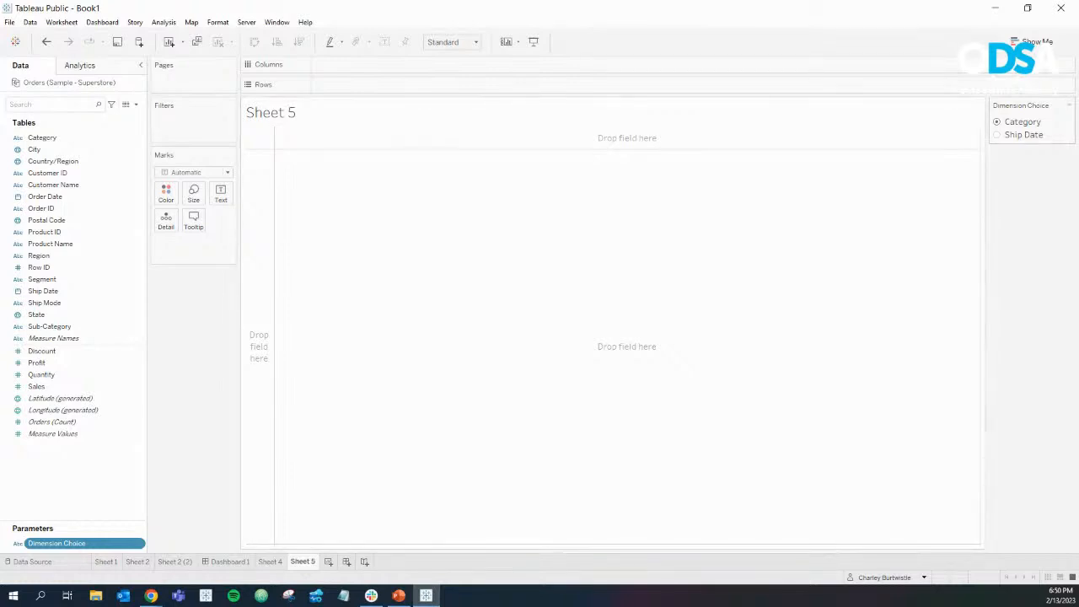
Step: Test the Dimension Choice control by switching repeatedly between Ship Date and Category, ending on Category
{"action": "left_click", "coordinate": [997, 135]}
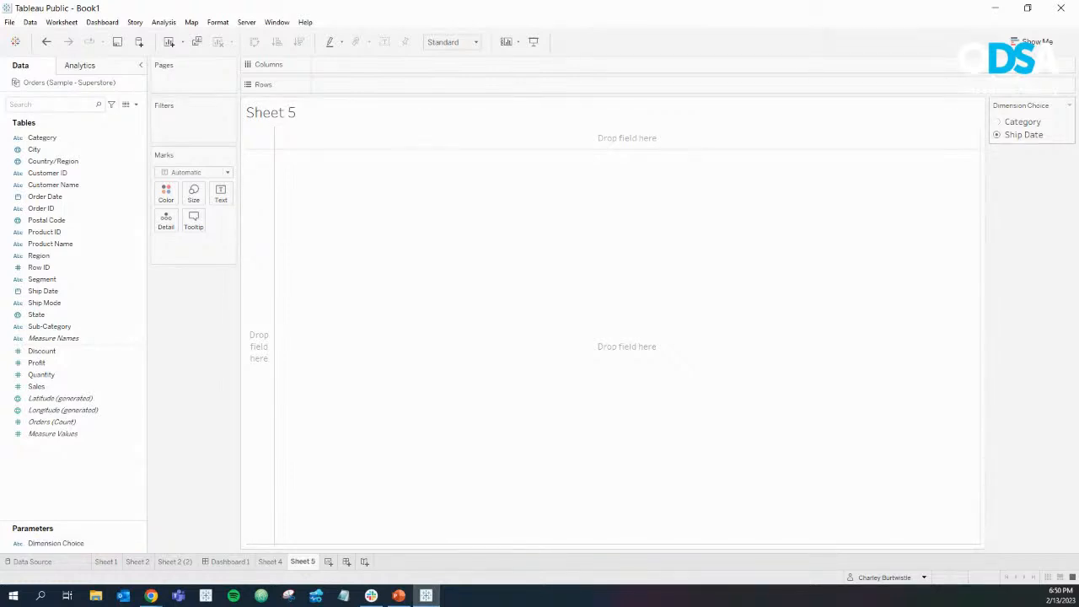
{"action": "left_click", "coordinate": [998, 122]}
{"action": "left_click", "coordinate": [997, 135]}
{"action": "left_click", "coordinate": [997, 123]}
{"action": "left_click", "coordinate": [997, 135]}
{"action": "left_click", "coordinate": [998, 122]}
{"action": "left_click", "coordinate": [997, 135]}
{"action": "left_click", "coordinate": [997, 122]}
{"action": "left_click", "coordinate": [997, 135]}
{"action": "left_click", "coordinate": [998, 122]}
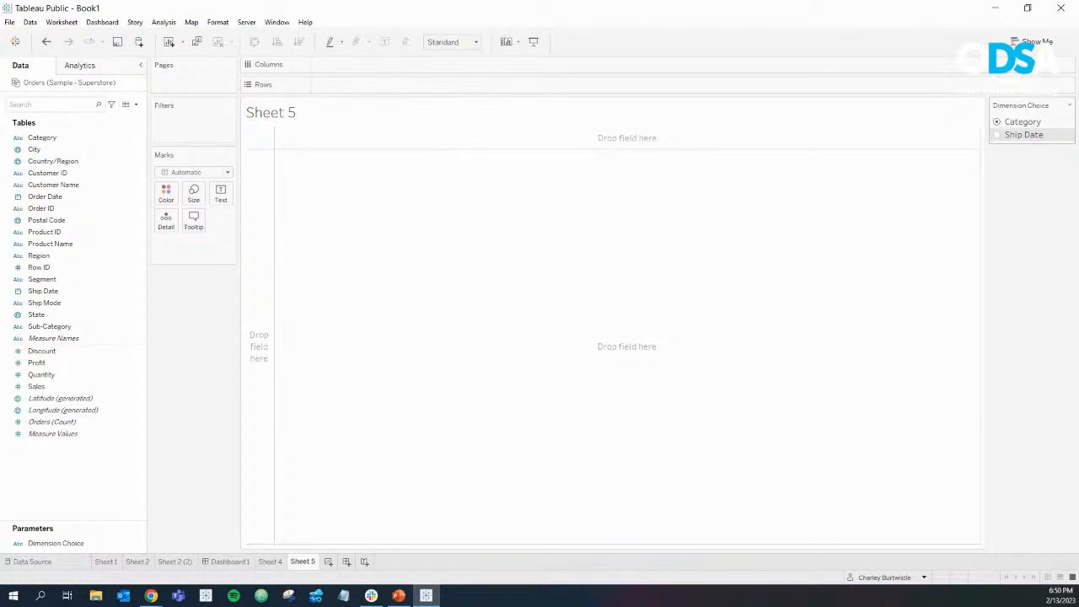
{"action": "left_click", "coordinate": [997, 135]}
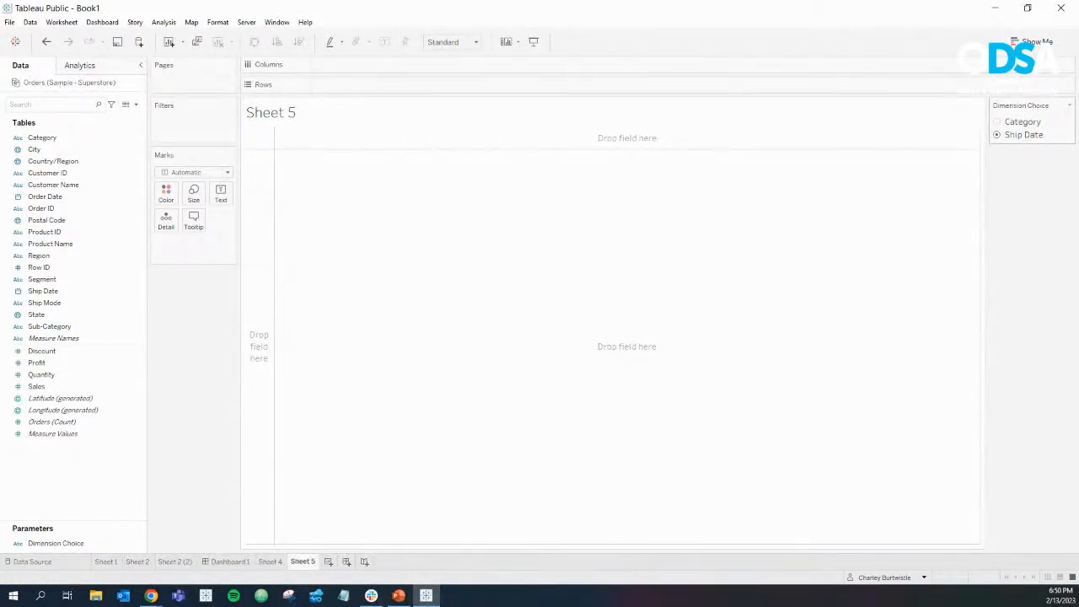
{"action": "left_click", "coordinate": [997, 123]}
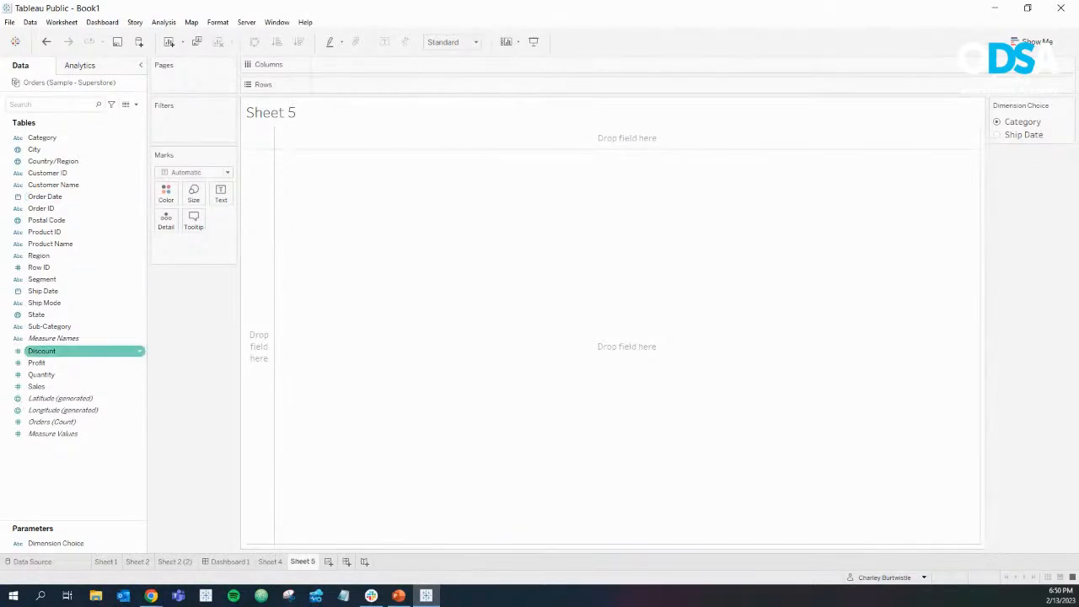
Step: Add Sales to the rows of Sheet 5, and switch Dimension Choice to Ship Date and back to Category
{"action": "left_click_drag", "start_coordinate": [36, 386], "coordinate": [336, 84]}
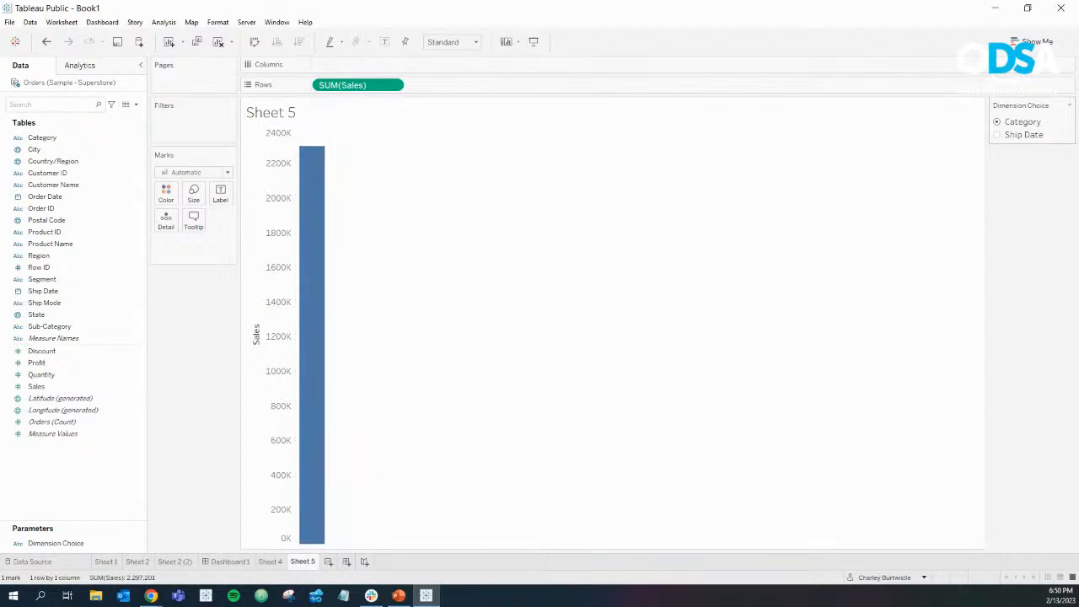
{"action": "left_click", "coordinate": [1022, 135]}
{"action": "left_click", "coordinate": [1021, 122]}
Step: Create a calculated field named Dimension Pick and start its formula
{"action": "left_click", "coordinate": [135, 103]}
{"action": "left_click", "coordinate": [46, 116]}
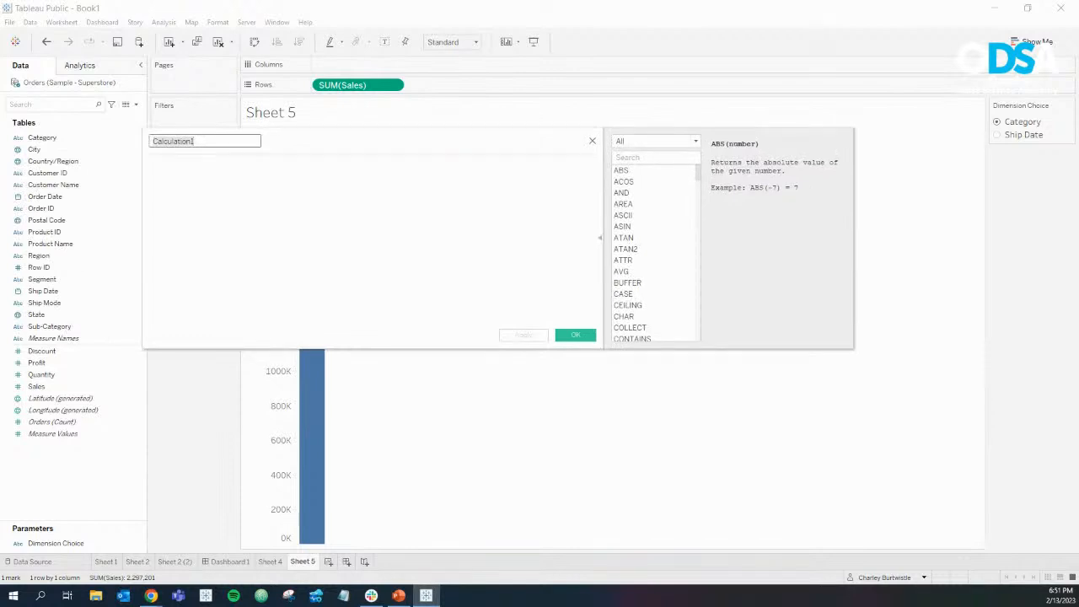
{"action": "type", "text": "D"}
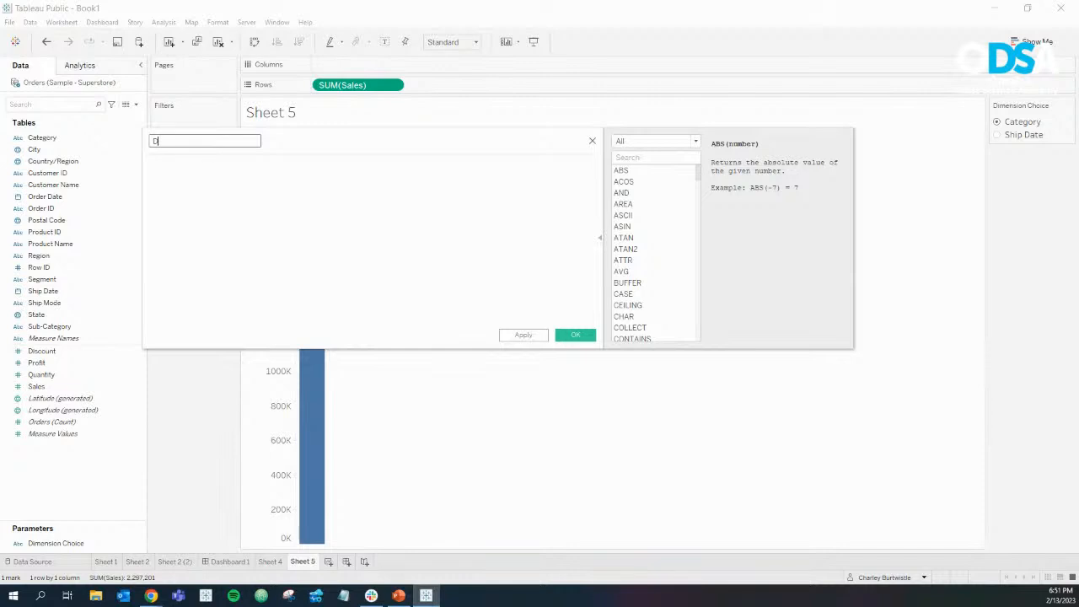
{"action": "type", "text": "imension Pick"}
{"action": "left_click", "coordinate": [151, 167]}
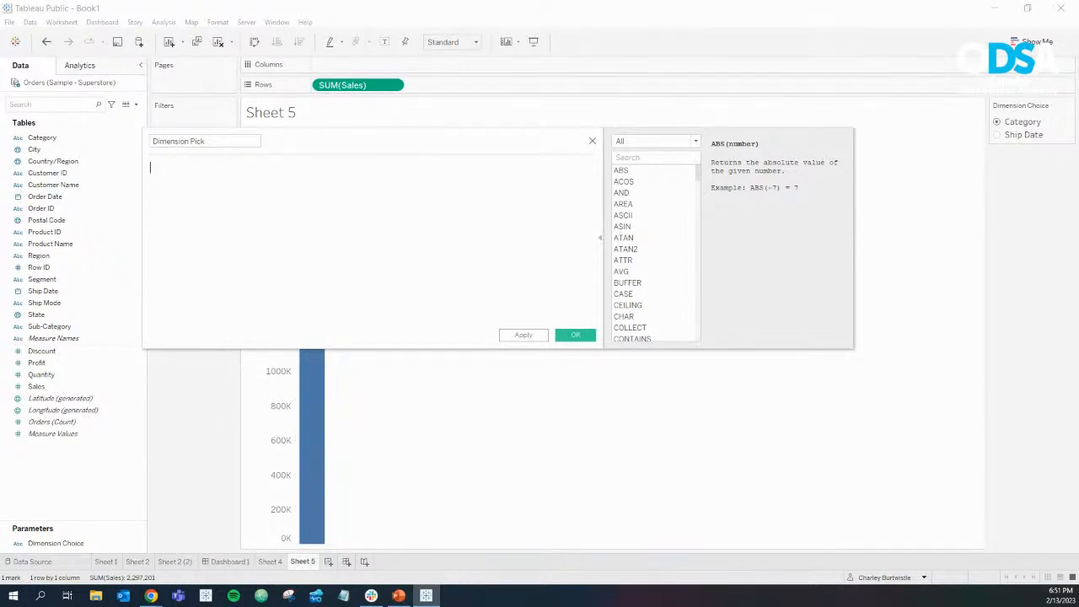
{"action": "type", "text": "CASE"}
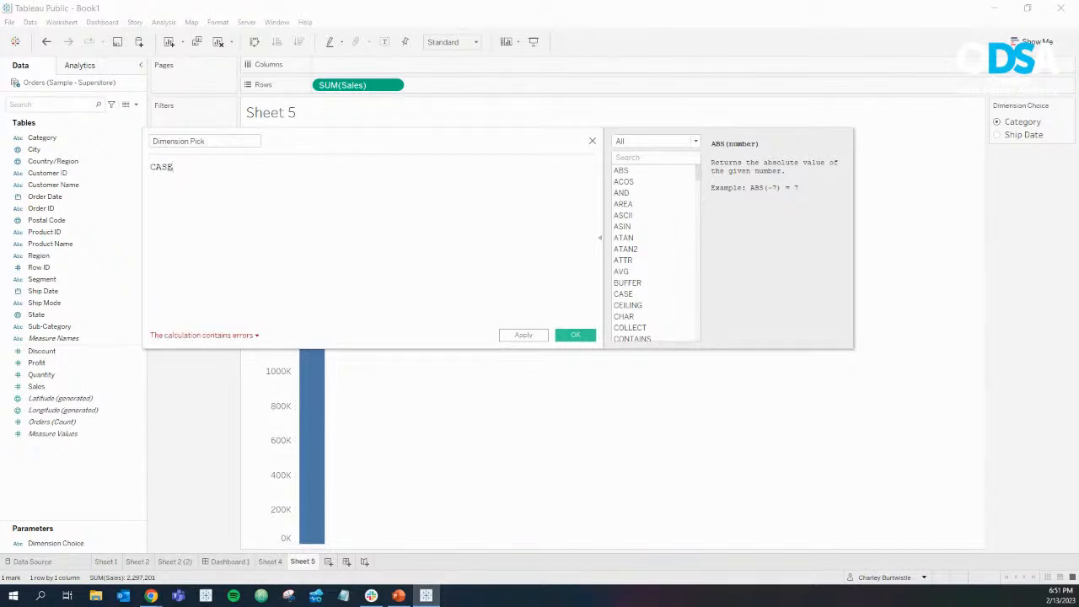
{"action": "key", "text": "BackSpace"}
{"action": "key", "text": "BackSpace"}
{"action": "key", "text": "BackSpace"}
{"action": "key", "text": "BackSpace"}
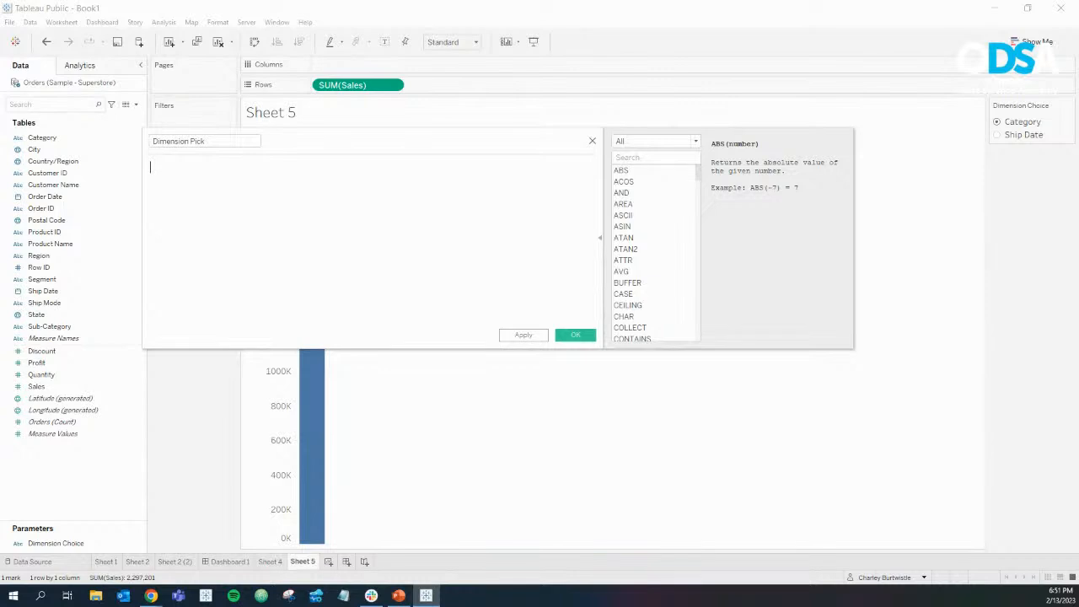
Step: Begin the Dimension Pick formula with an IF test on the [Dimension Choice] parameter
{"action": "type", "text": "IF "}
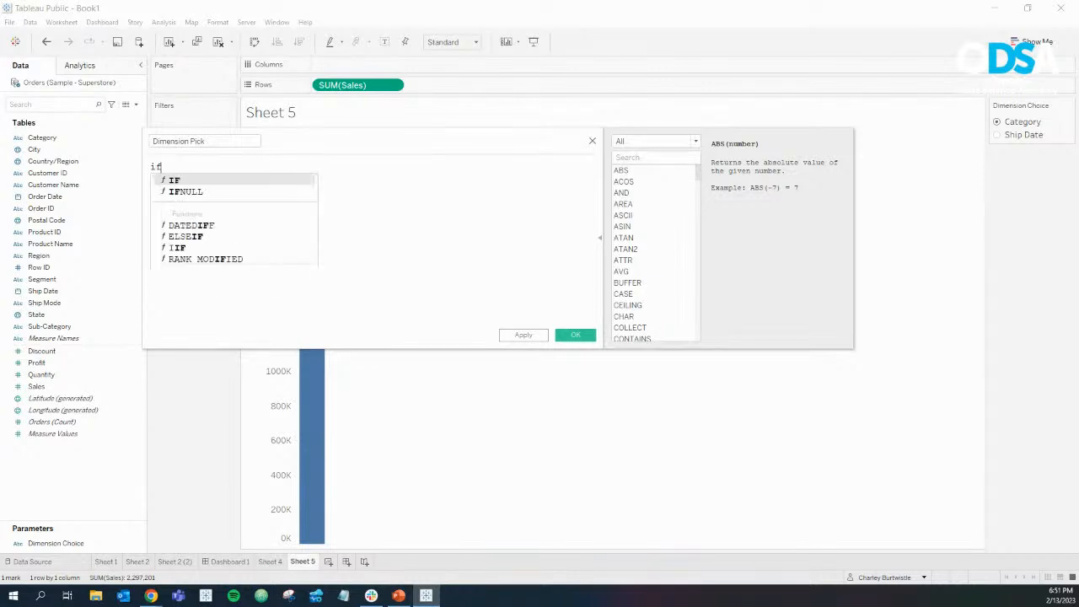
{"action": "type", "text": "`"}
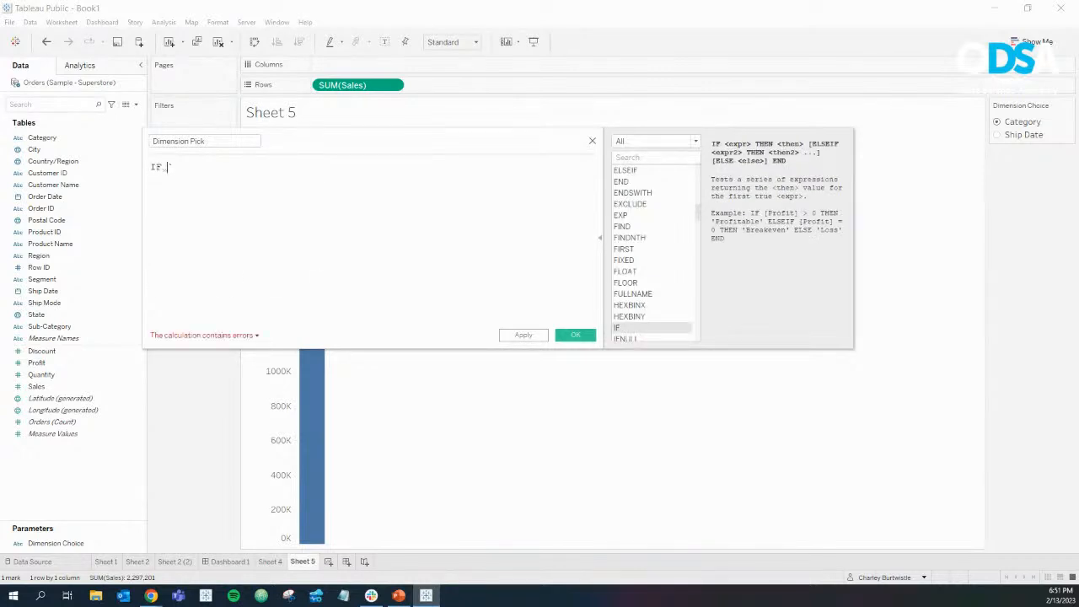
{"action": "key", "text": "BackSpace"}
{"action": "key", "text": "BackSpace"}
{"action": "type", "text": "[Dimension Choice]"}
{"action": "left_click_drag", "start_coordinate": [44, 196], "coordinate": [271, 165]}
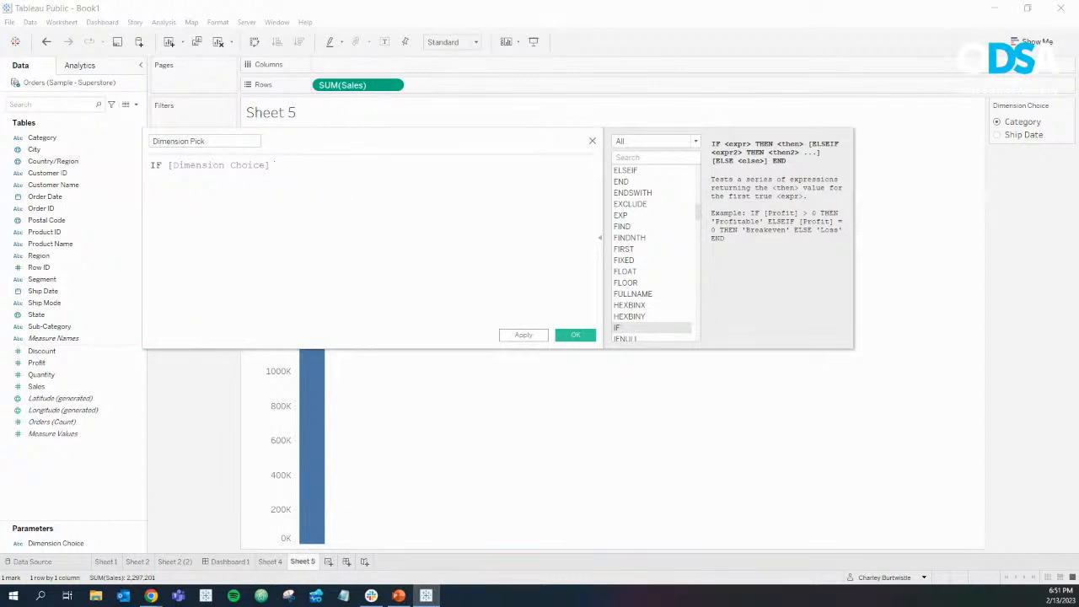
Step: Complete the IF condition as == 'Category' THEN [Category]
{"action": "type", "text": "=="}
{"action": "type", "text": "teogry"}
{"action": "key", "text": "BackSpace"}
{"action": "key", "text": "BackSpace"}
{"action": "key", "text": "BackSpace"}
{"action": "key", "text": "BackSpace"}
{"action": "type", "text": "gory'"}
{"action": "type", "text": " THEN"}
{"action": "type", "text": " [Category]"}
Step: Add a second line to the formula: ELSEIF [Dimension Choice] == 'Ship Date' THEN [Ship Mode]
{"action": "type", "text": " else"}
{"action": "key", "text": "Down"}
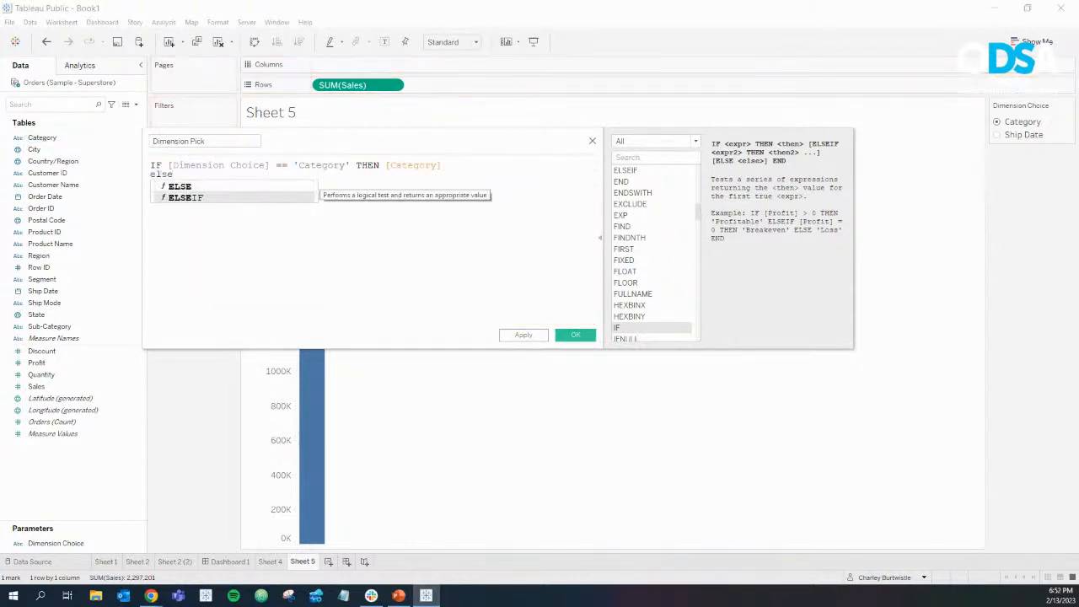
{"action": "key", "text": "Return"}
{"action": "type", "text": "dim"}
{"action": "key", "text": "Return"}
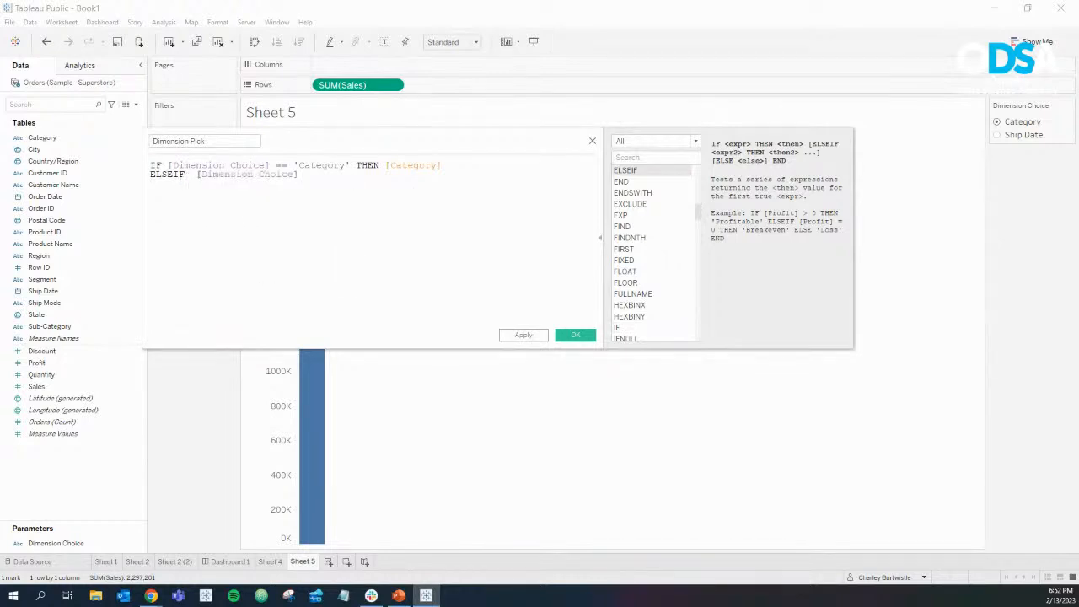
{"action": "type", "text": "== 'Ship Date' THEN"}
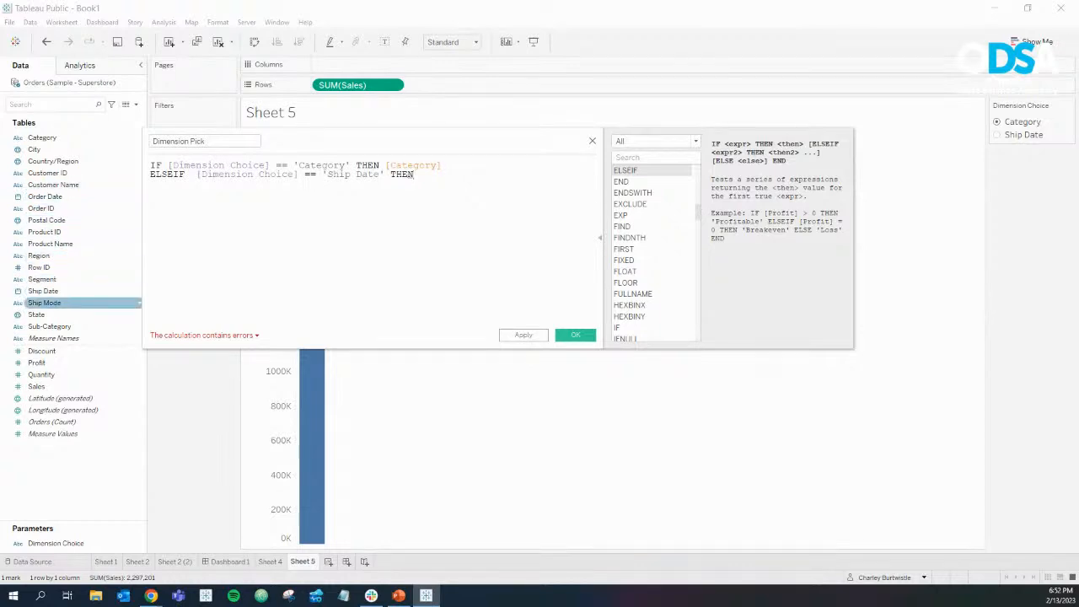
{"action": "left_click_drag", "start_coordinate": [44, 303], "coordinate": [455, 176]}
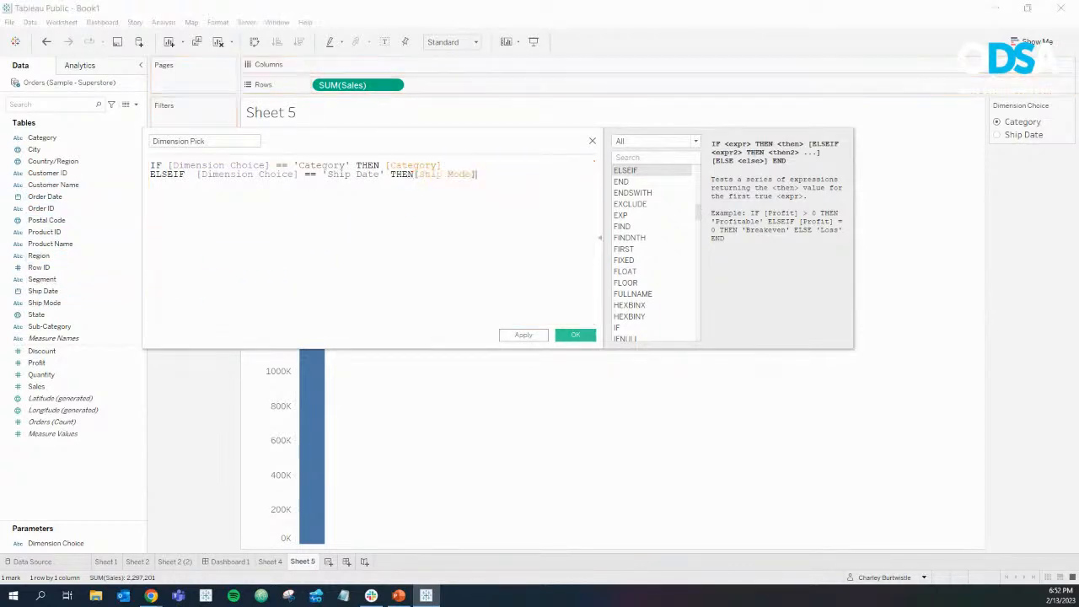
{"action": "left_click", "coordinate": [415, 175]}
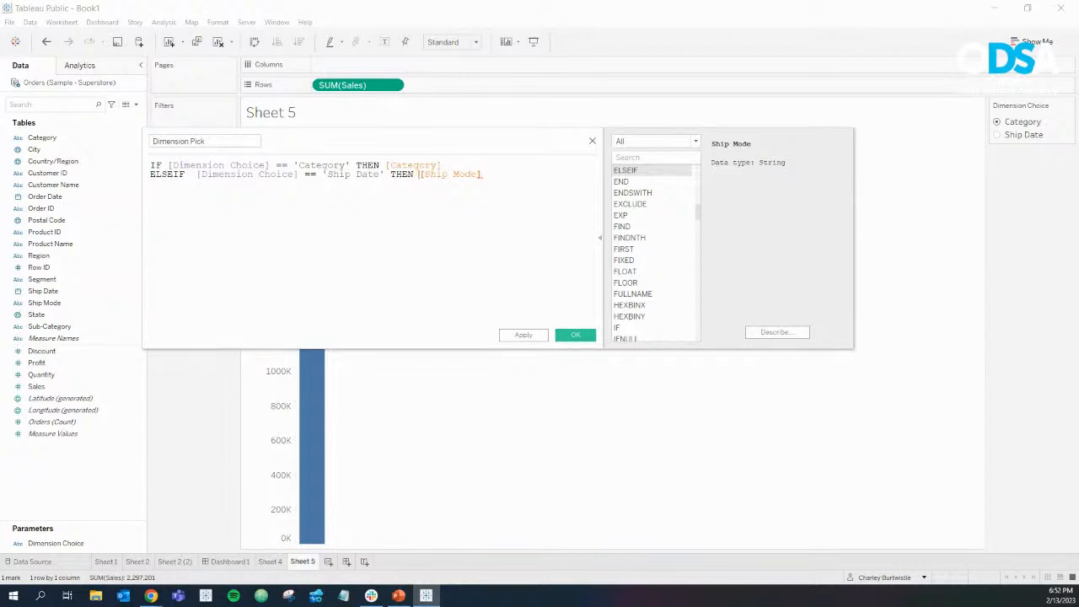
Step: Close the Dimension Pick formula with END on its own line
{"action": "key", "text": "Return"}
{"action": "type", "text": "END"}
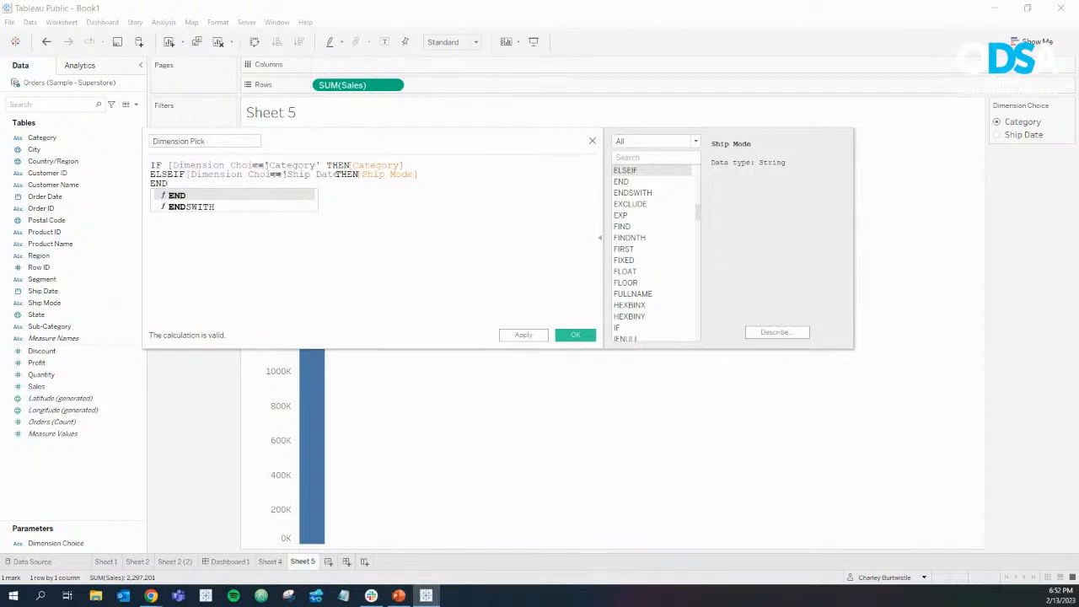
{"action": "left_click_drag", "start_coordinate": [483, 174], "coordinate": [472, 174]}
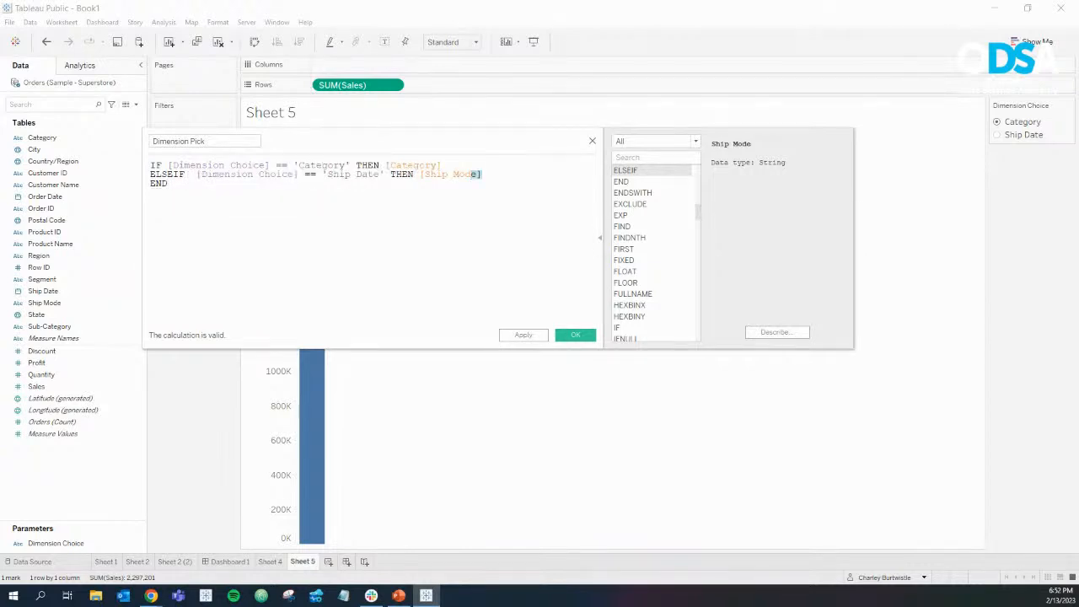
{"action": "left_click", "coordinate": [483, 174]}
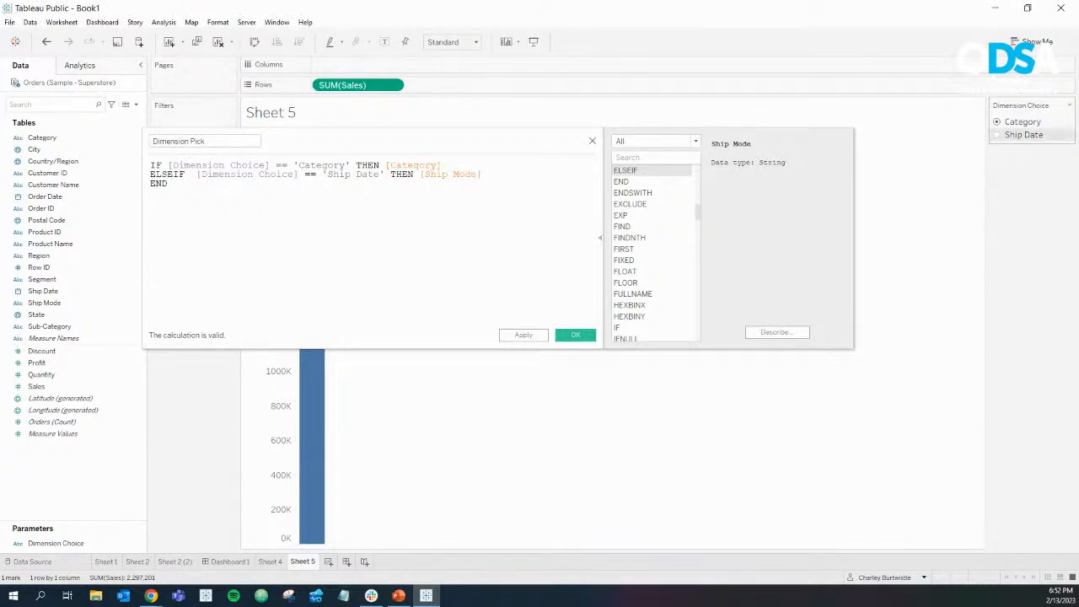
Step: Switch Dimension Choice between Ship Date and Category with the formula still open, ending on Category
{"action": "left_click", "coordinate": [1011, 135]}
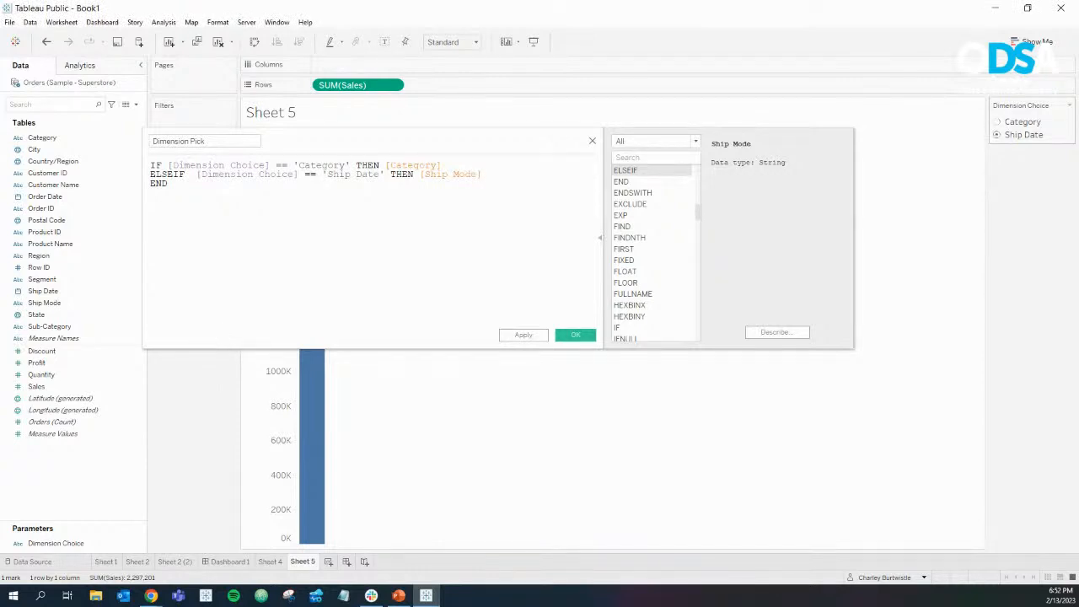
{"action": "left_click", "coordinate": [1012, 123]}
{"action": "left_click", "coordinate": [1012, 135]}
{"action": "left_click", "coordinate": [1011, 122]}
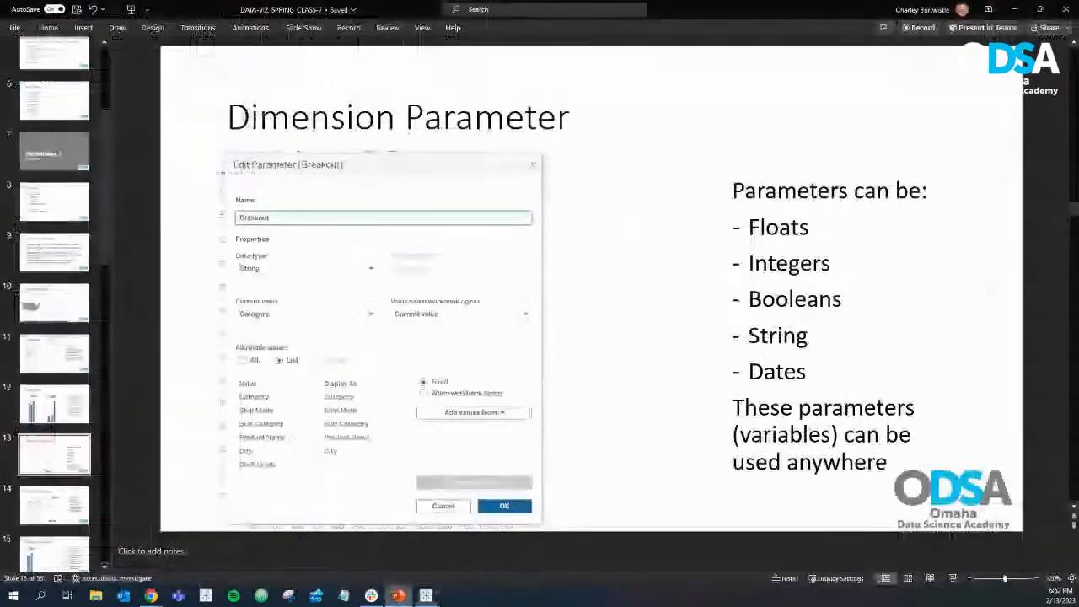
Step: View the Static Views slide in PowerPoint and return to the Tableau workbook
{"action": "left_click", "coordinate": [54, 405]}
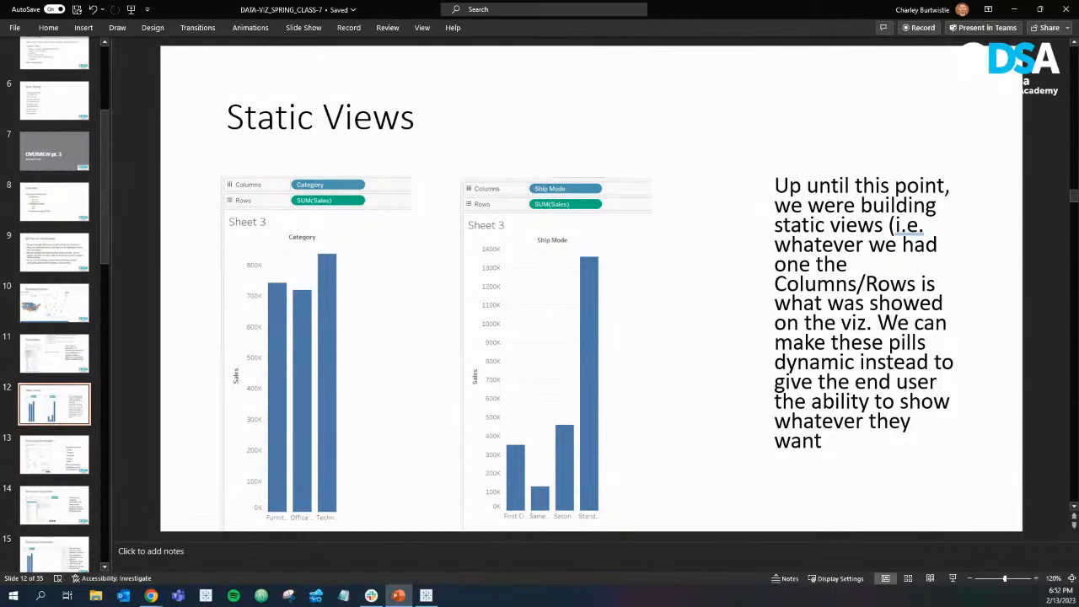
{"action": "left_click", "coordinate": [1014, 10]}
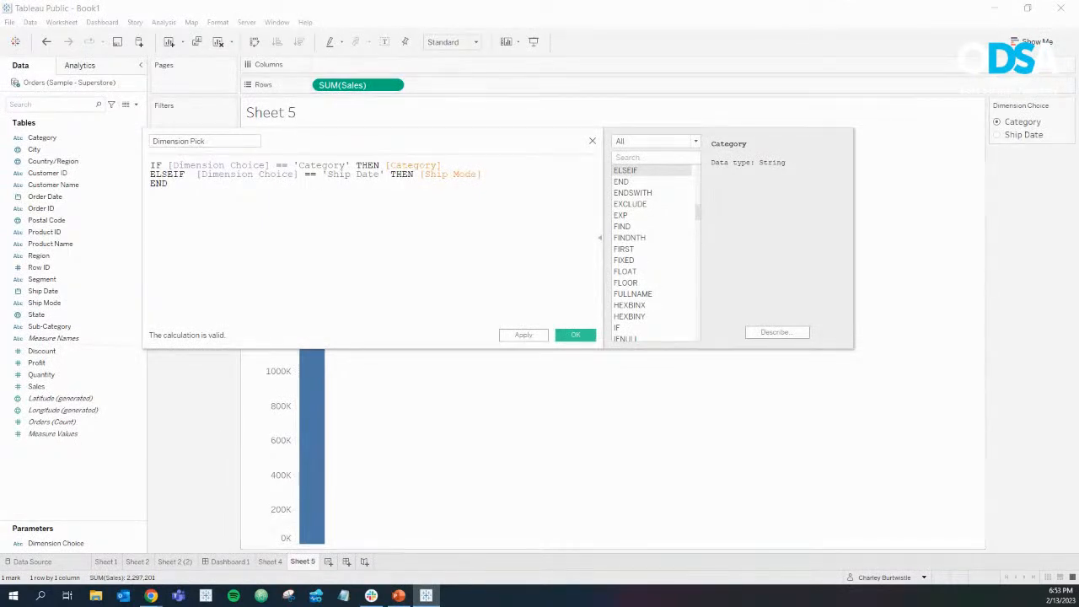
Step: Review the formula's [Category] and [Ship Mode] results against the field list, switching Dimension Choice to Ship Date in between
{"action": "double_click", "coordinate": [413, 165]}
{"action": "mouse_move", "coordinate": [42, 137]}
{"action": "left_mouse_down"}
{"action": "mouse_move", "coordinate": [347, 70]}
{"action": "mouse_move", "coordinate": [34, 135]}
{"action": "left_mouse_up"}
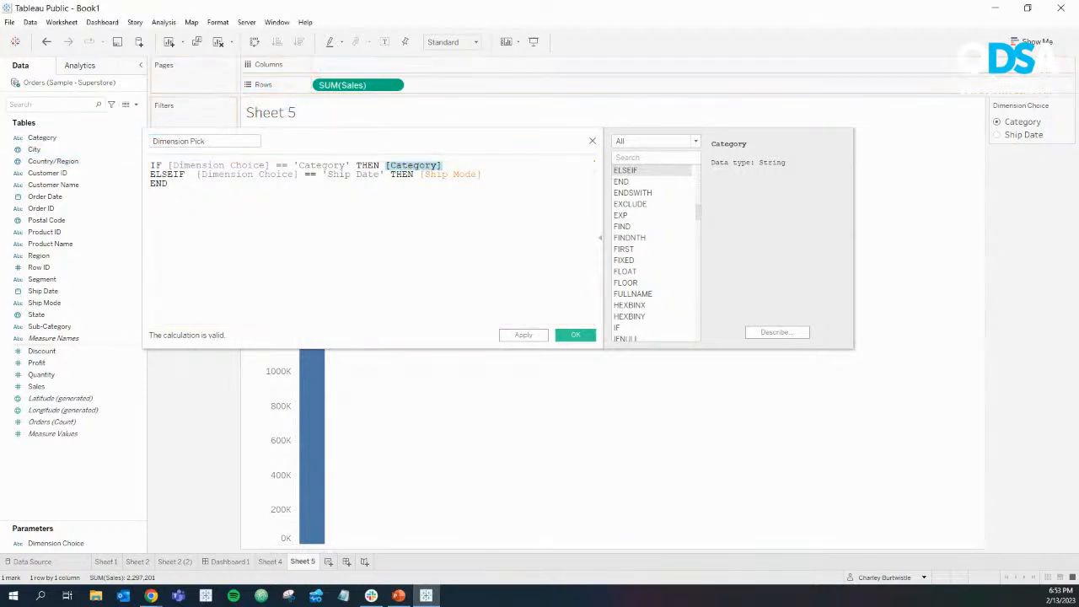
{"action": "left_click", "coordinate": [997, 135]}
{"action": "left_click", "coordinate": [455, 173]}
{"action": "double_click", "coordinate": [455, 173]}
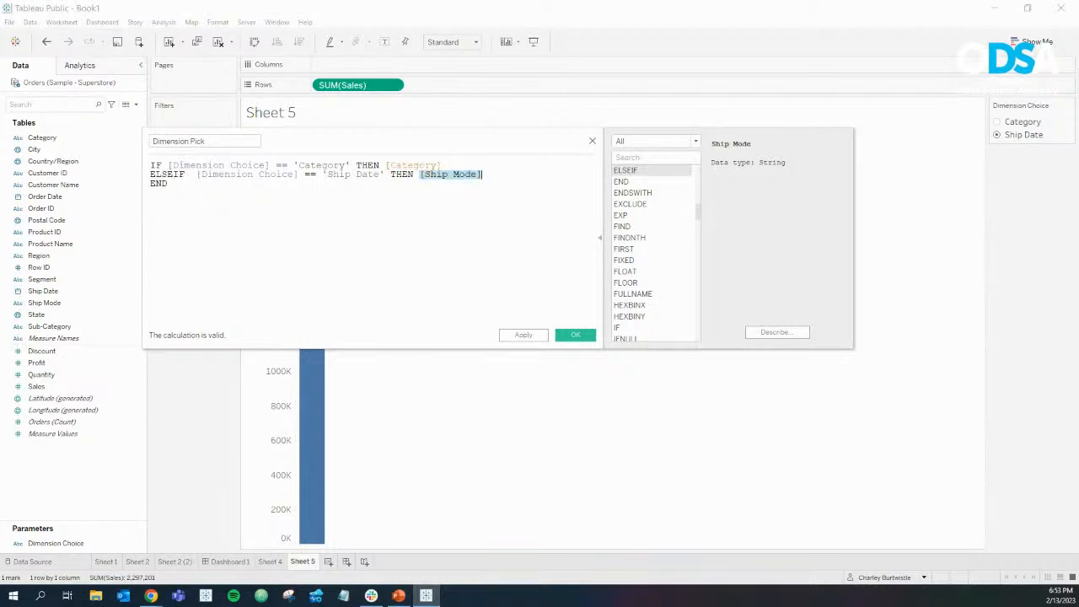
{"action": "left_click_drag", "start_coordinate": [44, 303], "coordinate": [62, 323]}
Step: Save the Dimension Pick calculation and place the field on the columns of Sheet 5
{"action": "left_click", "coordinate": [575, 334]}
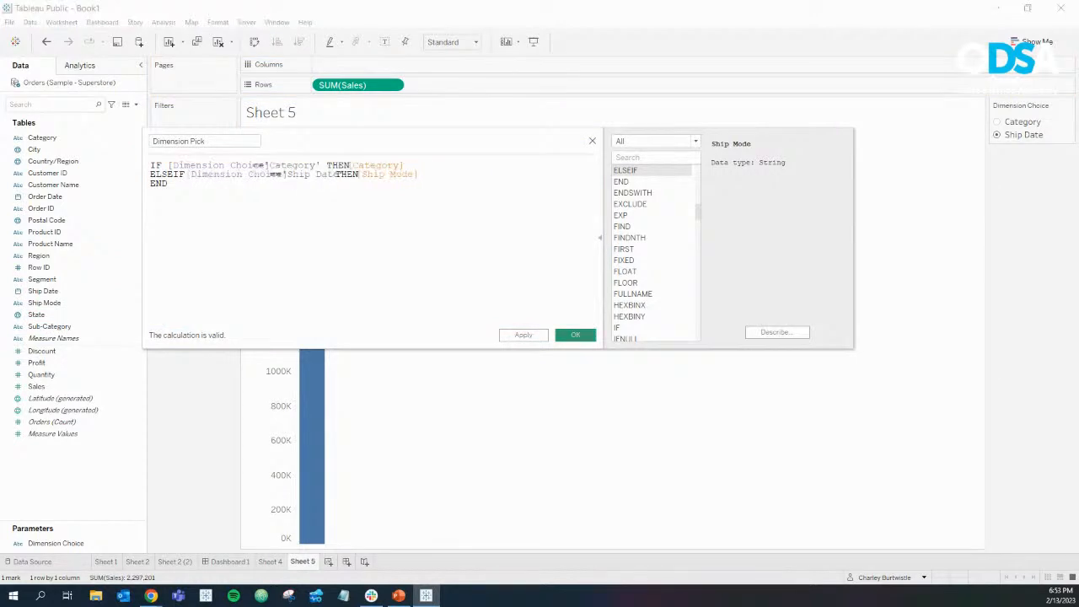
{"action": "left_click_drag", "start_coordinate": [51, 197], "coordinate": [370, 66]}
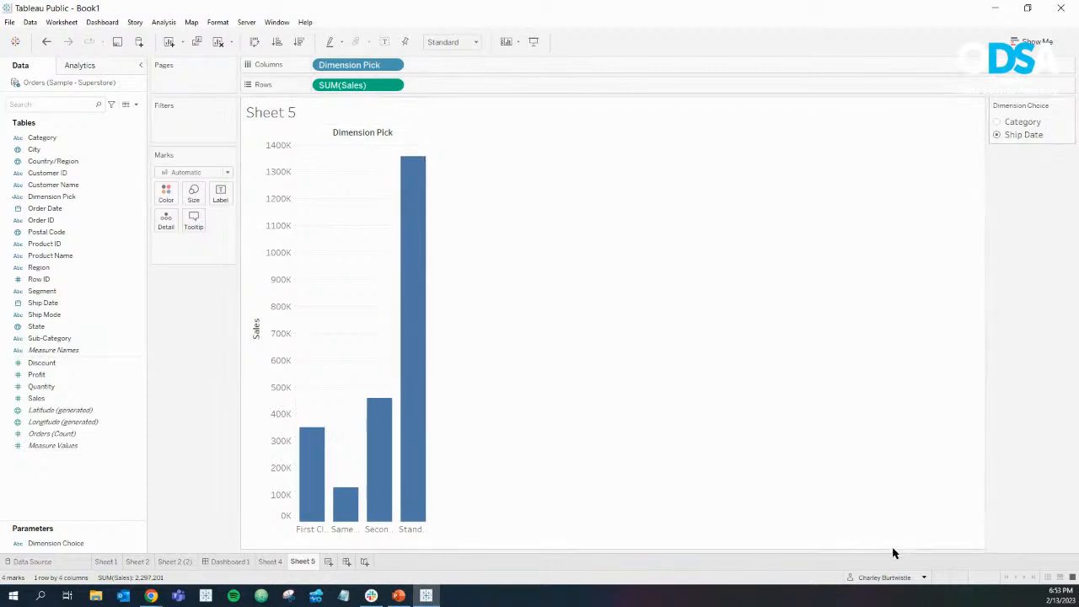
Step: Edit the Dimension Choice parameter so that the Ship Date entry displays as Ship Mode
{"action": "left_click", "coordinate": [140, 544]}
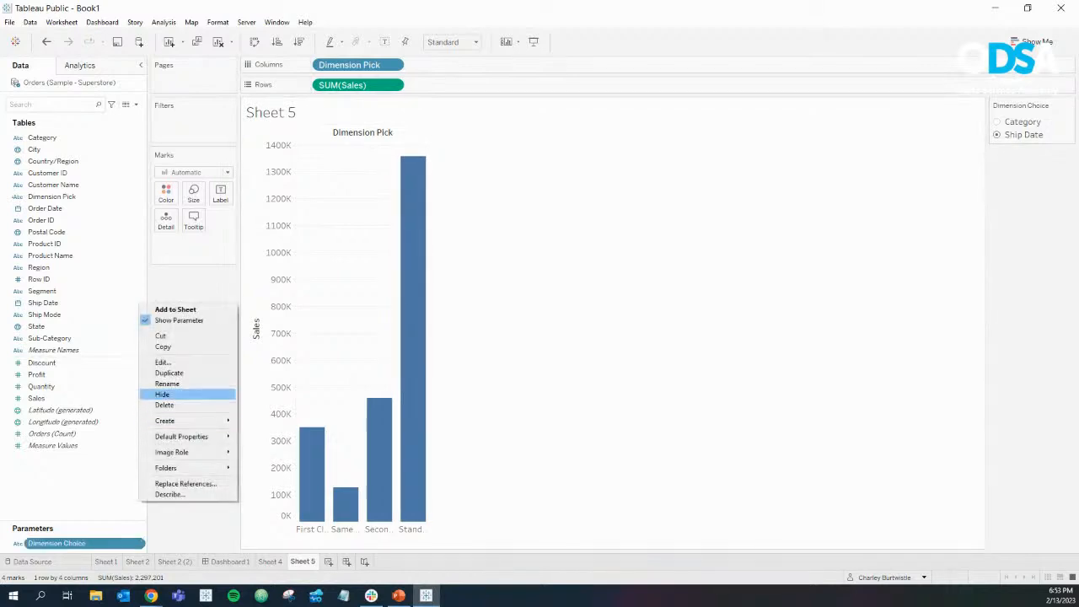
{"action": "left_click", "coordinate": [162, 362]}
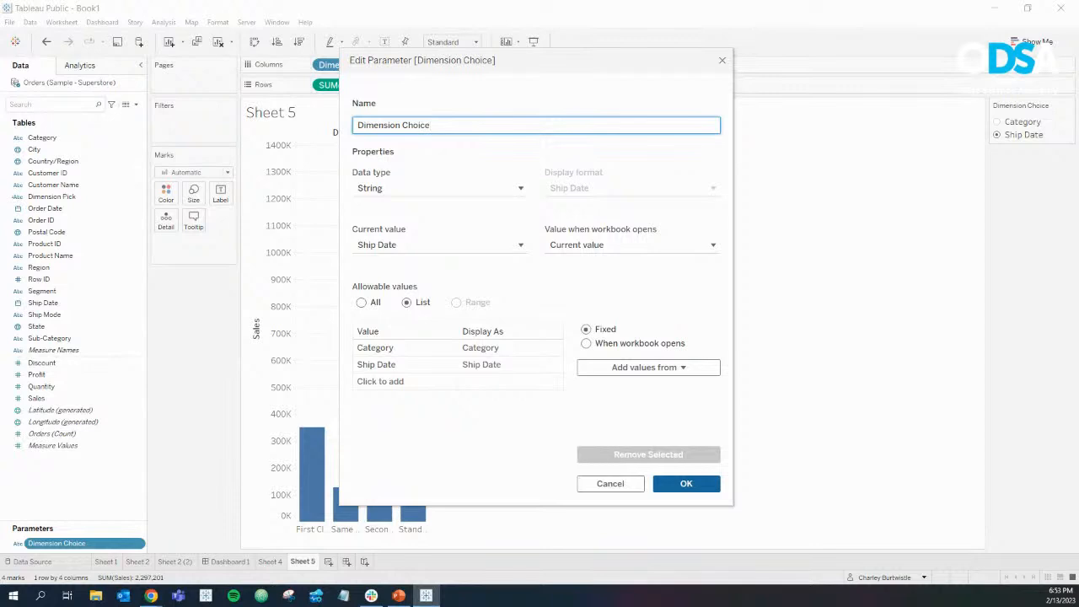
{"action": "double_click", "coordinate": [504, 365]}
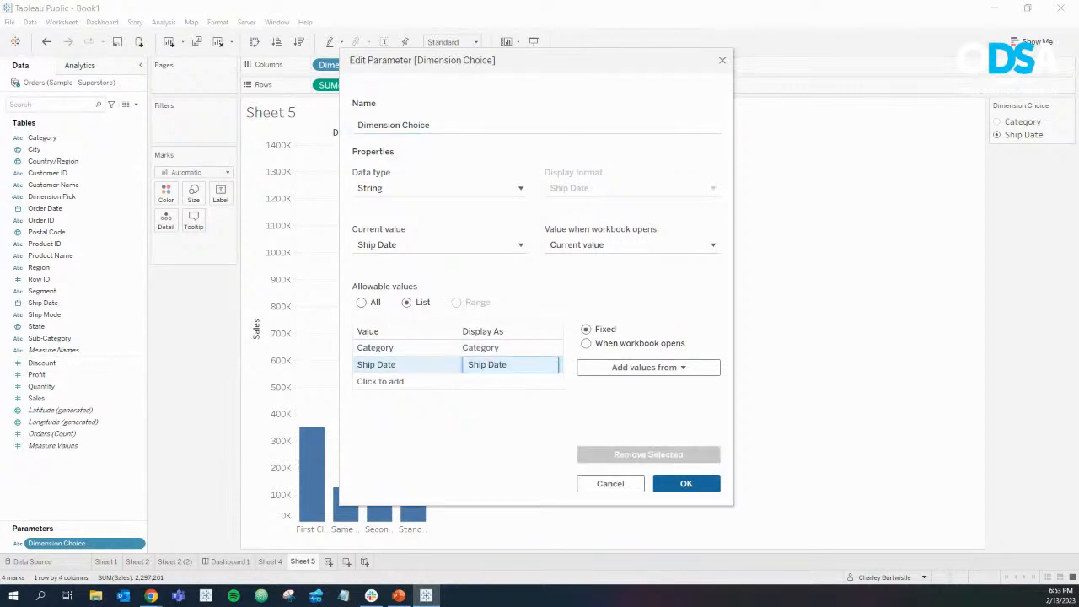
{"action": "key", "text": "BackSpace"}
{"action": "key", "text": "BackSpace"}
{"action": "key", "text": "BackSpace"}
{"action": "key", "text": "BackSpace"}
{"action": "key", "text": "BackSpace"}
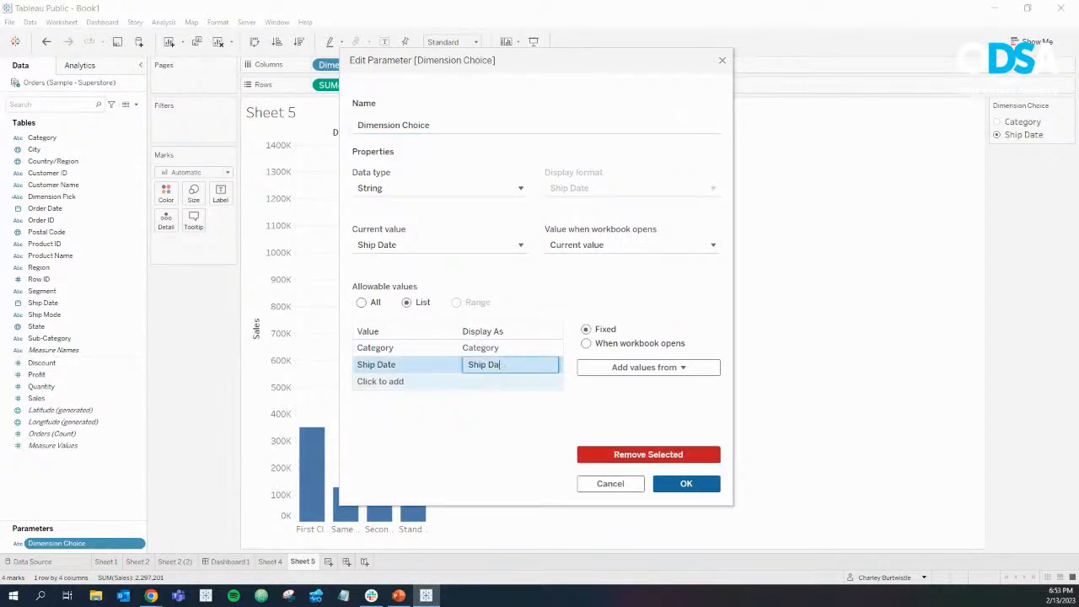
{"action": "type", "text": "Mode"}
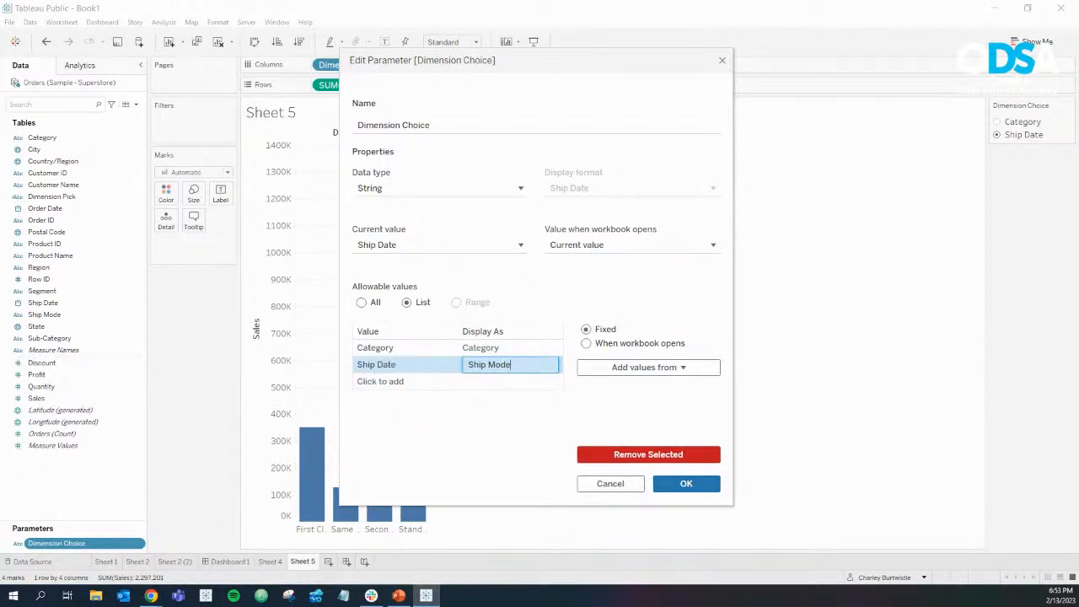
Step: Change the underlying value of the parameter's second entry to Ship Mode and save the parameter
{"action": "left_click", "coordinate": [376, 365]}
{"action": "left_click", "coordinate": [377, 365]}
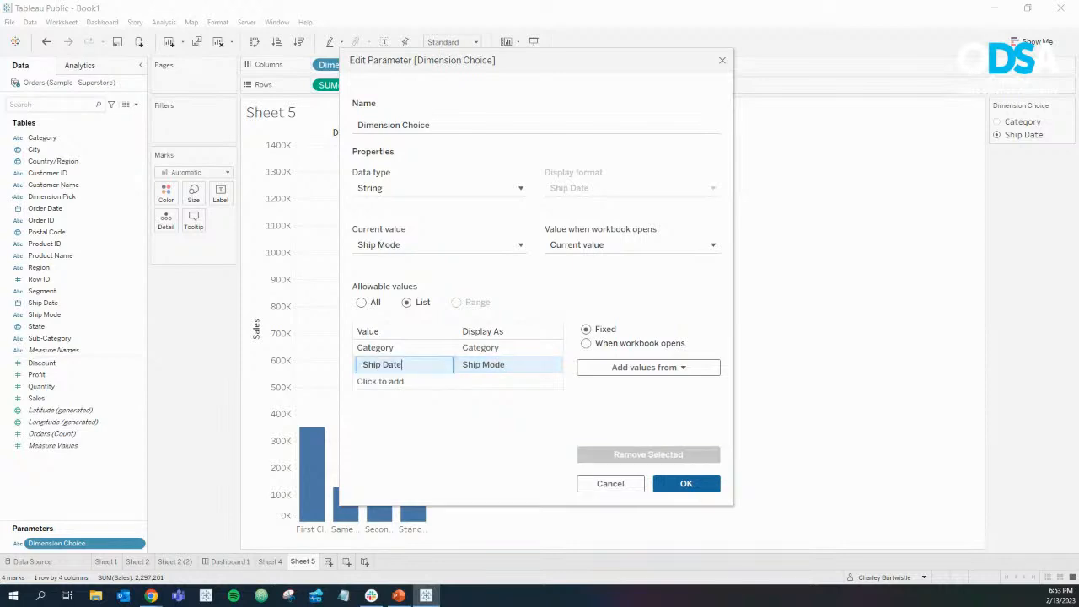
{"action": "key", "text": "BackSpace"}
{"action": "key", "text": "BackSpace"}
{"action": "key", "text": "BackSpace"}
{"action": "key", "text": "BackSpace"}
{"action": "type", "text": "Mode"}
{"action": "left_click", "coordinate": [686, 483]}
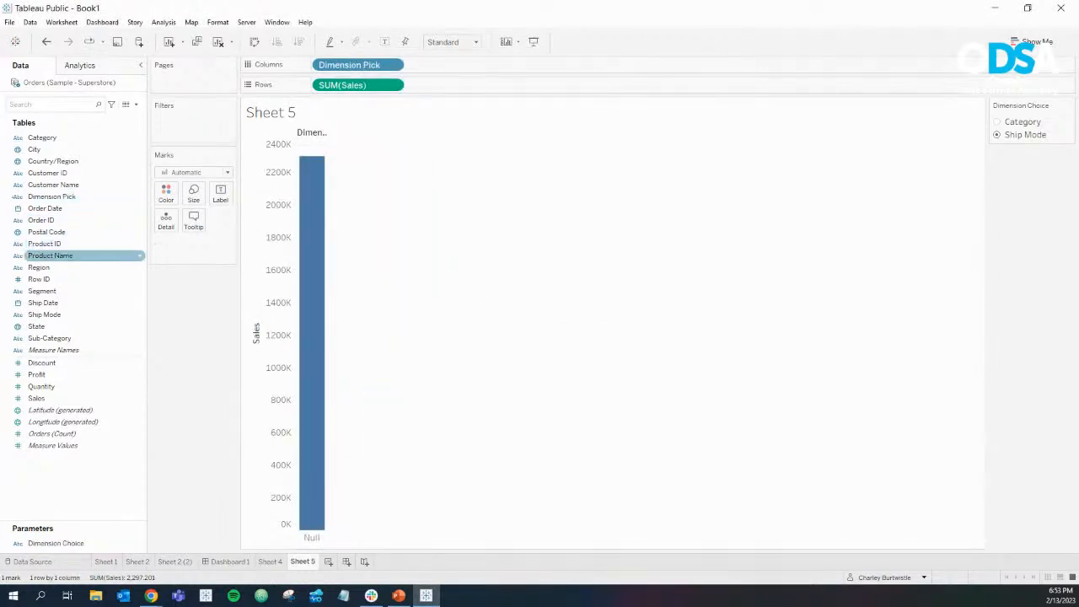
Step: Edit the Dimension Pick formula so the ELSEIF condition tests for 'Ship Mode', and save it
{"action": "right_click", "coordinate": [140, 196]}
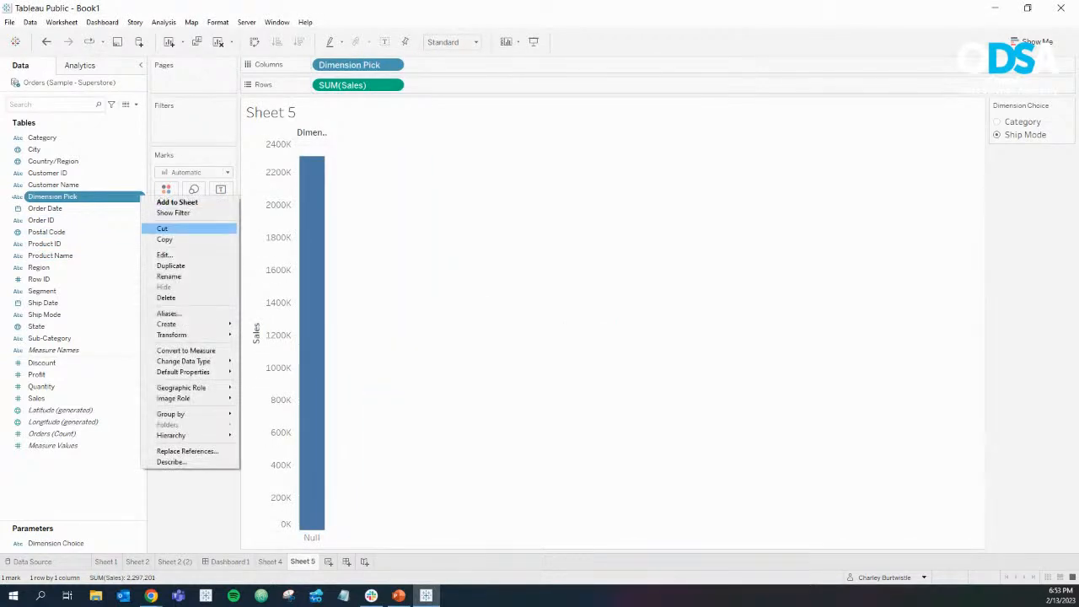
{"action": "left_click", "coordinate": [164, 255]}
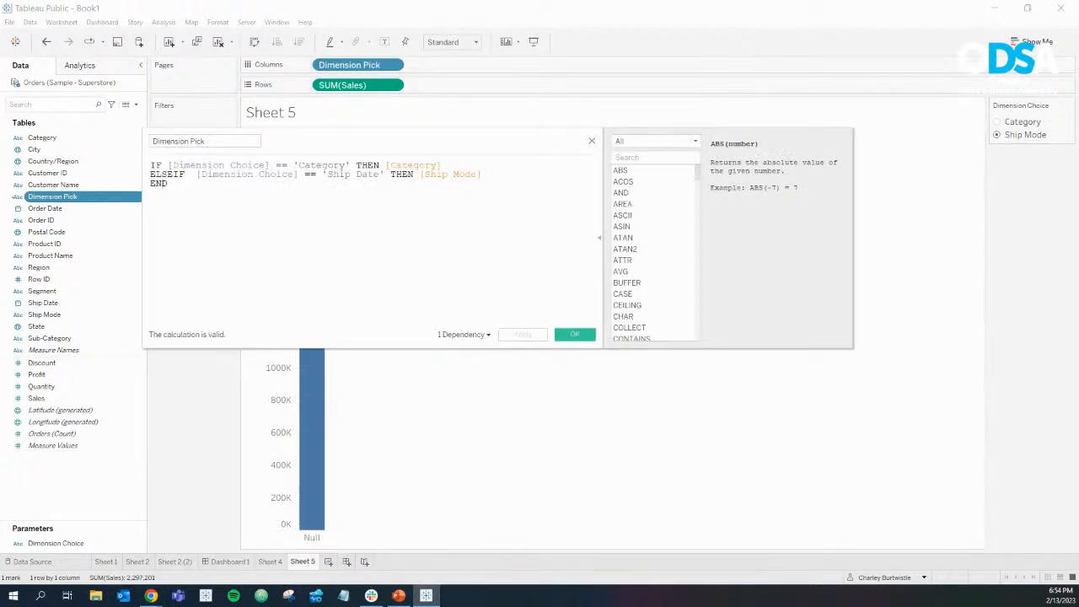
{"action": "key", "text": "BackSpace"}
{"action": "key", "text": "BackSpace"}
{"action": "key", "text": "BackSpace"}
{"action": "key", "text": "BackSpace"}
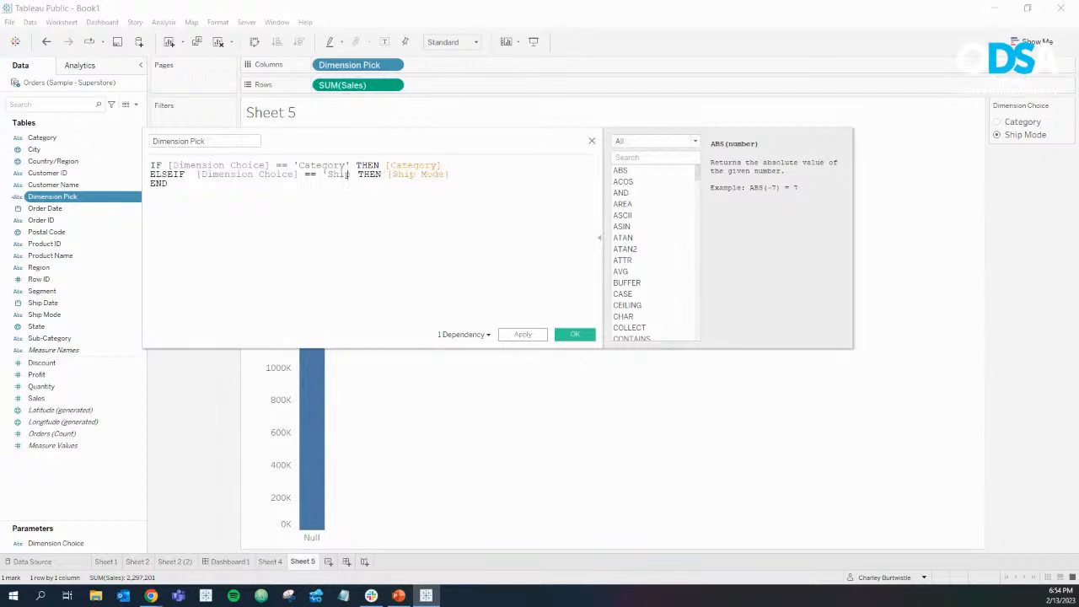
{"action": "type", "text": "Mode"}
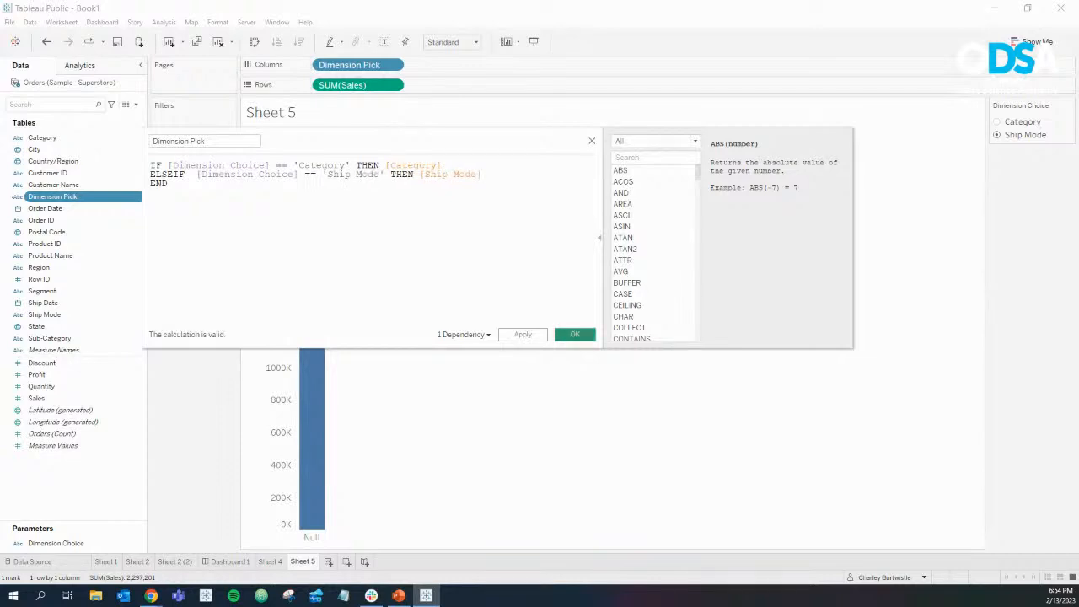
{"action": "left_click", "coordinate": [574, 335]}
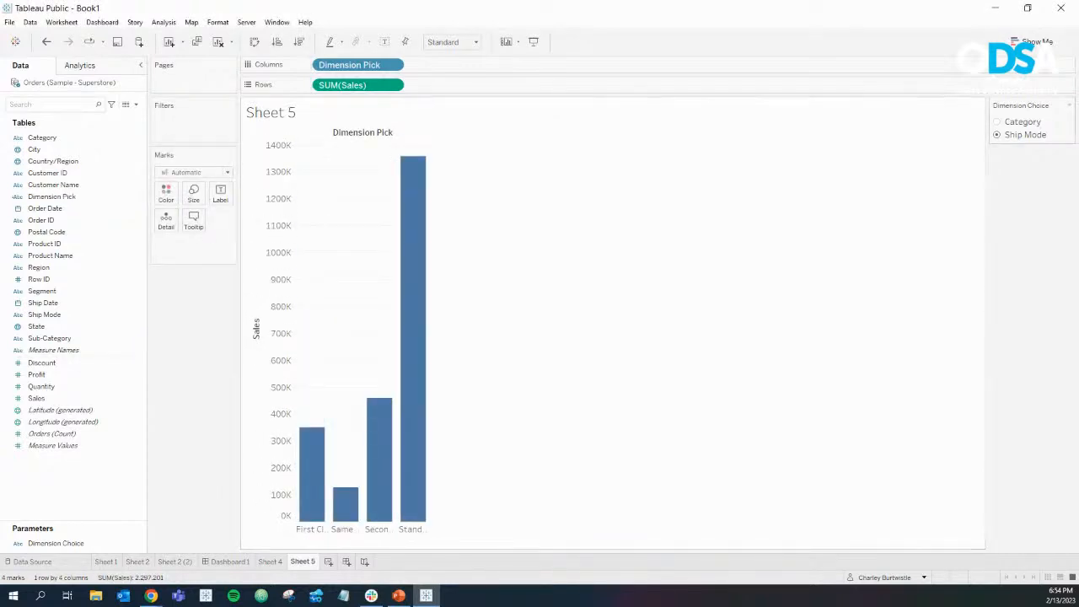
Step: Set Dimension Choice to Category, compare the chart with Dashboard 1, and toggle Sheet 5 to Ship Mode and back to Category
{"action": "left_click", "coordinate": [998, 122]}
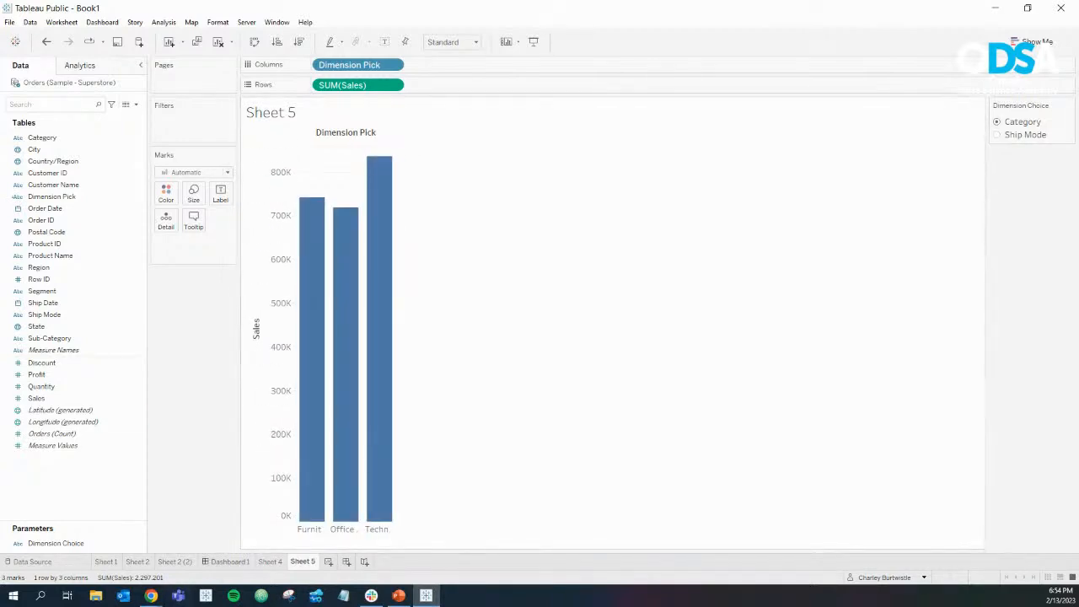
{"action": "left_click", "coordinate": [230, 561]}
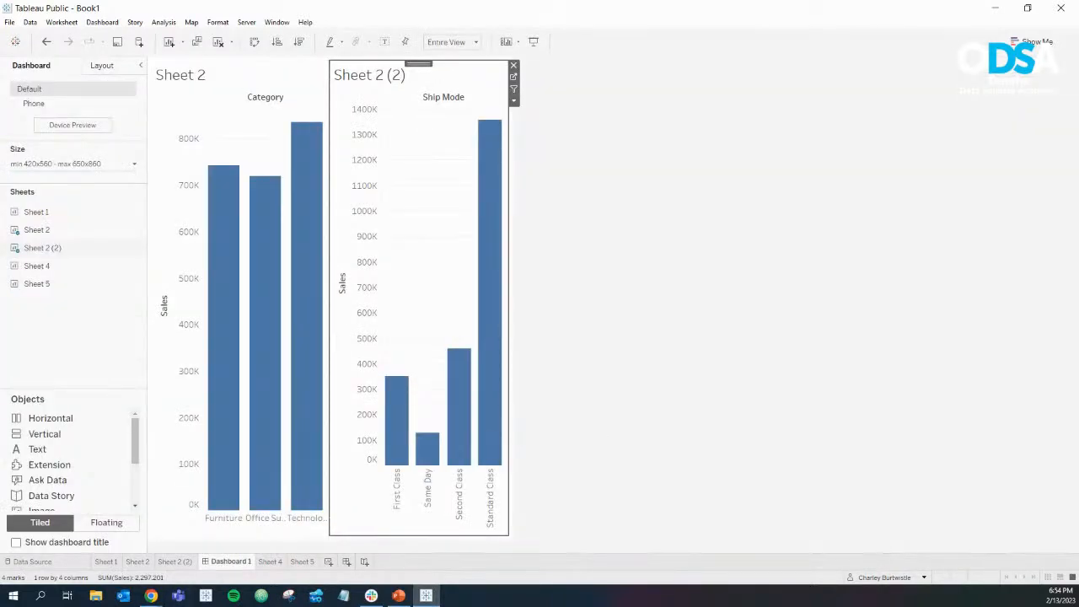
{"action": "left_click", "coordinate": [302, 561]}
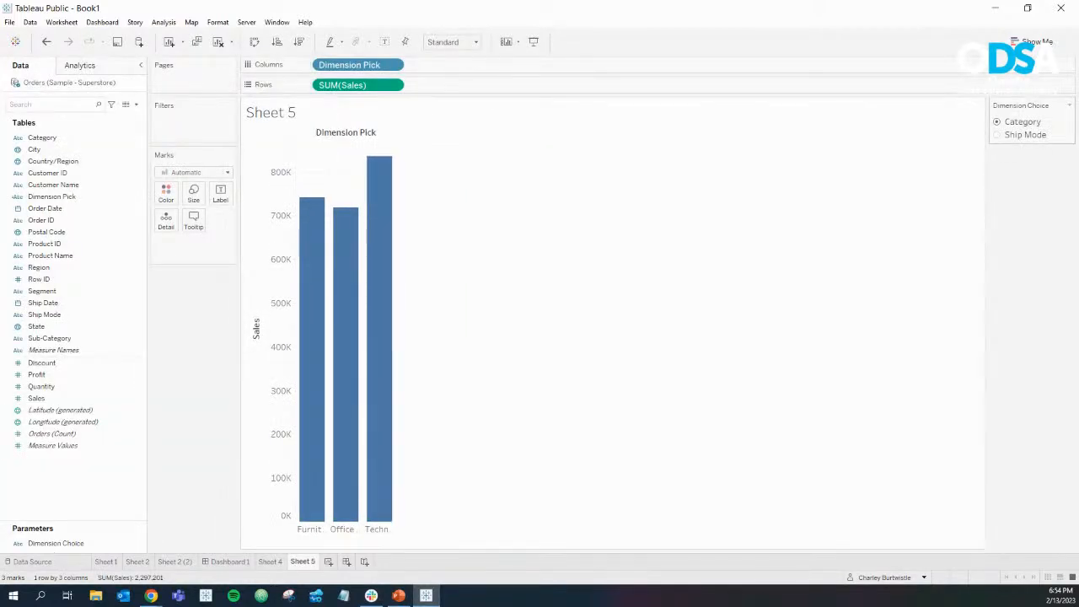
{"action": "left_click", "coordinate": [998, 135]}
{"action": "left_click", "coordinate": [998, 123]}
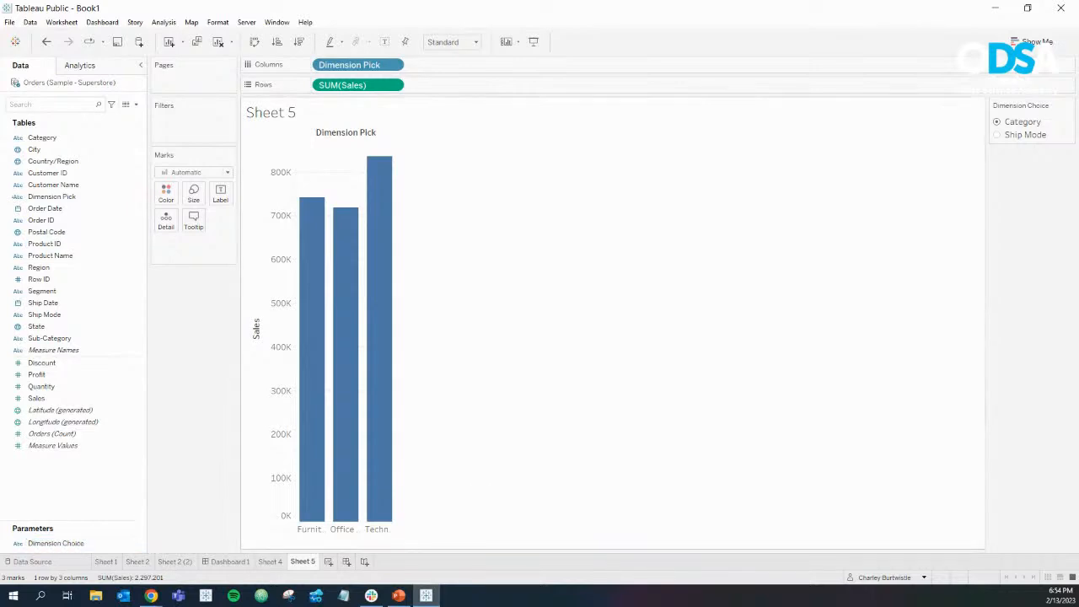
Step: Add Sub-Category, Region and State to the Dimension Choice parameter's list of allowable values and save the parameter
{"action": "right_click", "coordinate": [84, 542]}
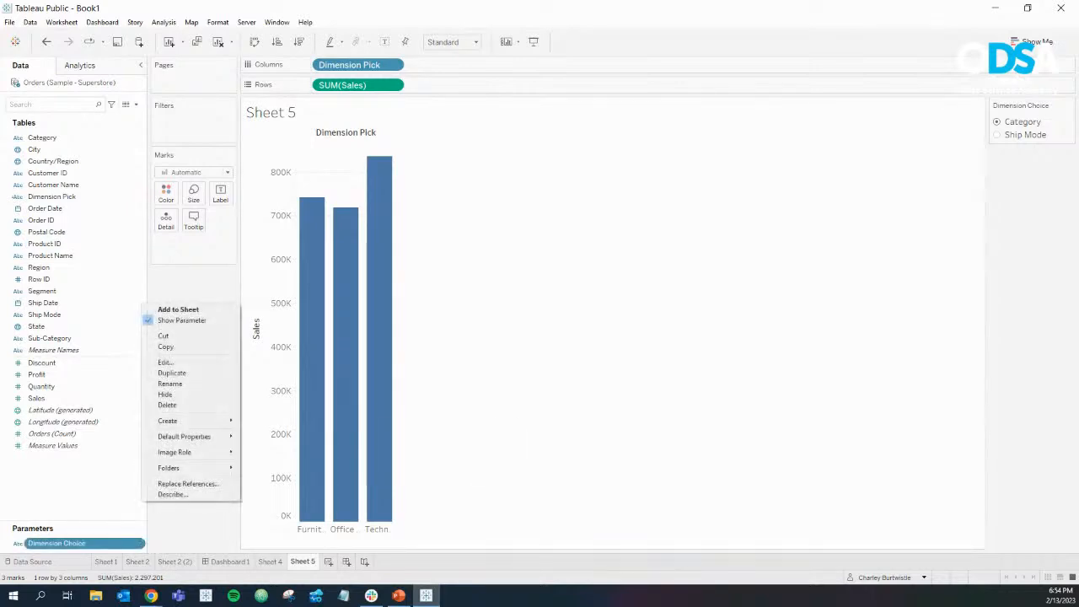
{"action": "left_click", "coordinate": [166, 362]}
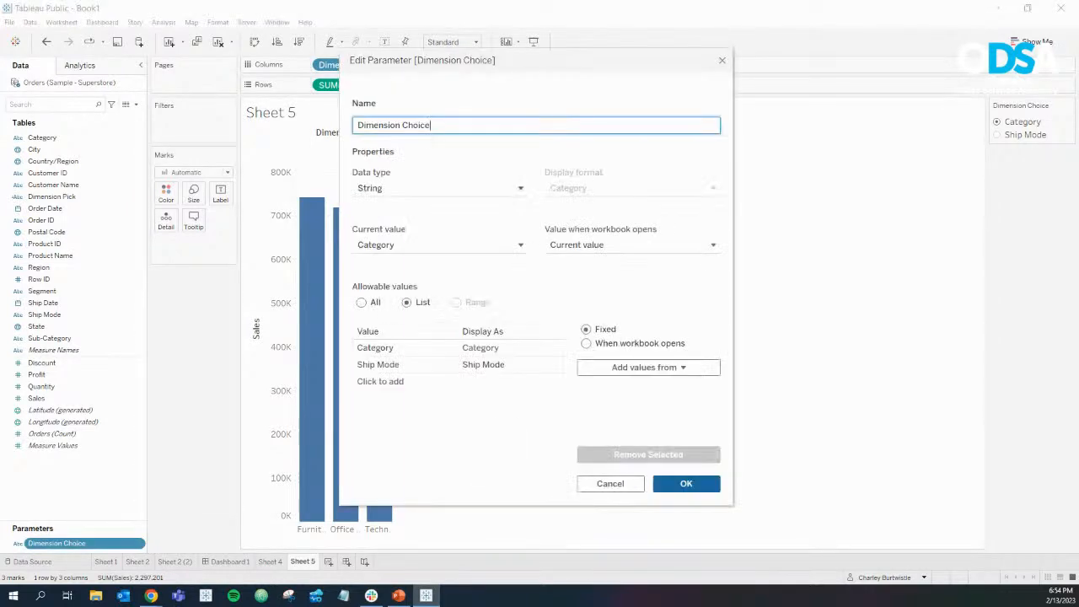
{"action": "left_click", "coordinate": [381, 382]}
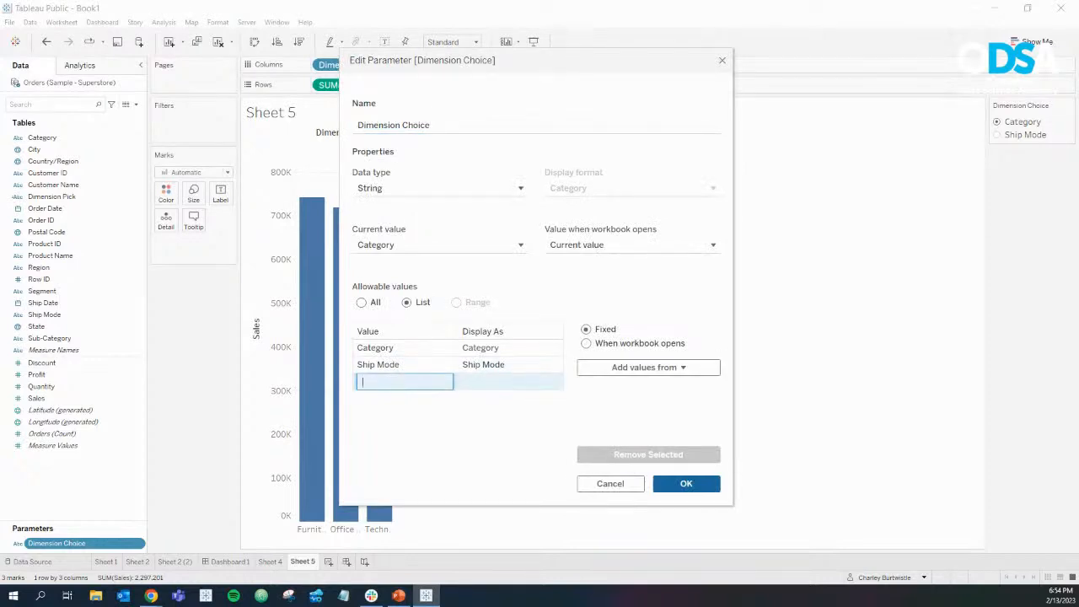
{"action": "type", "text": "Sub-Category"}
{"action": "key", "text": "Return"}
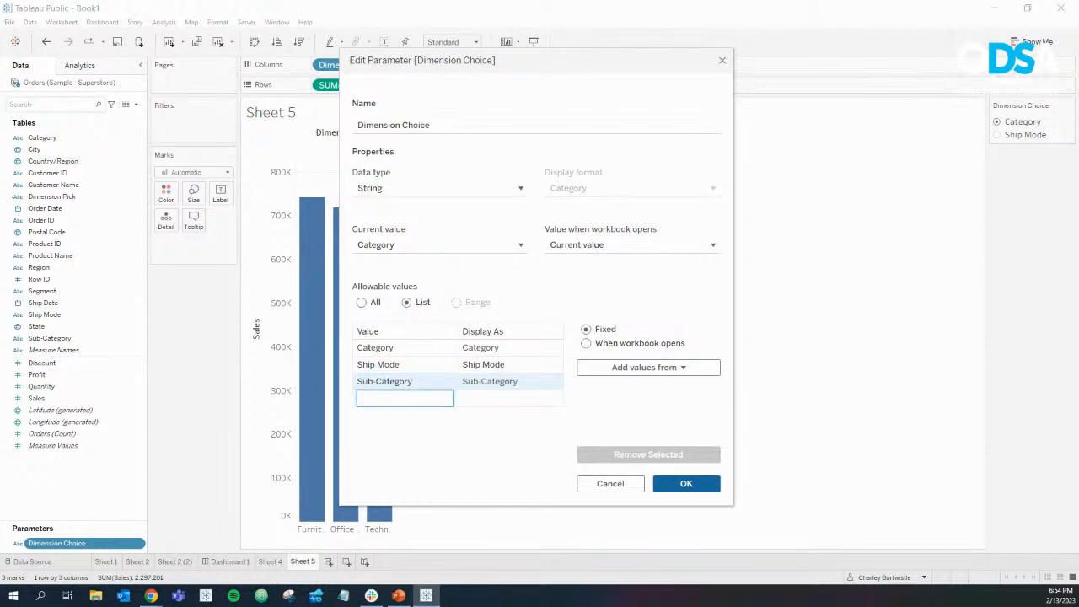
{"action": "type", "text": "Region"}
{"action": "key", "text": "Return"}
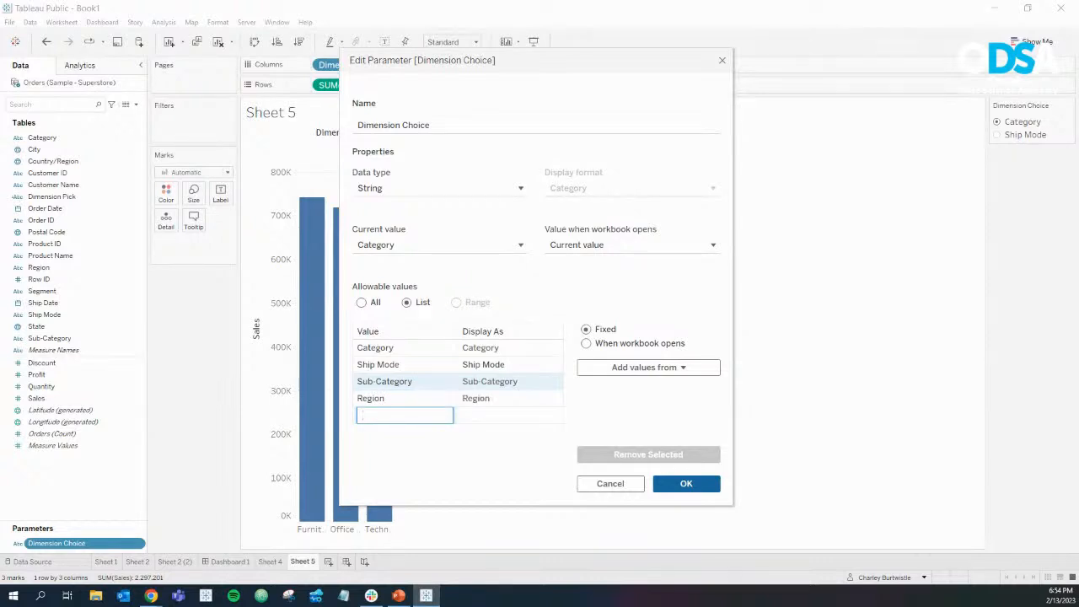
{"action": "type", "text": "State"}
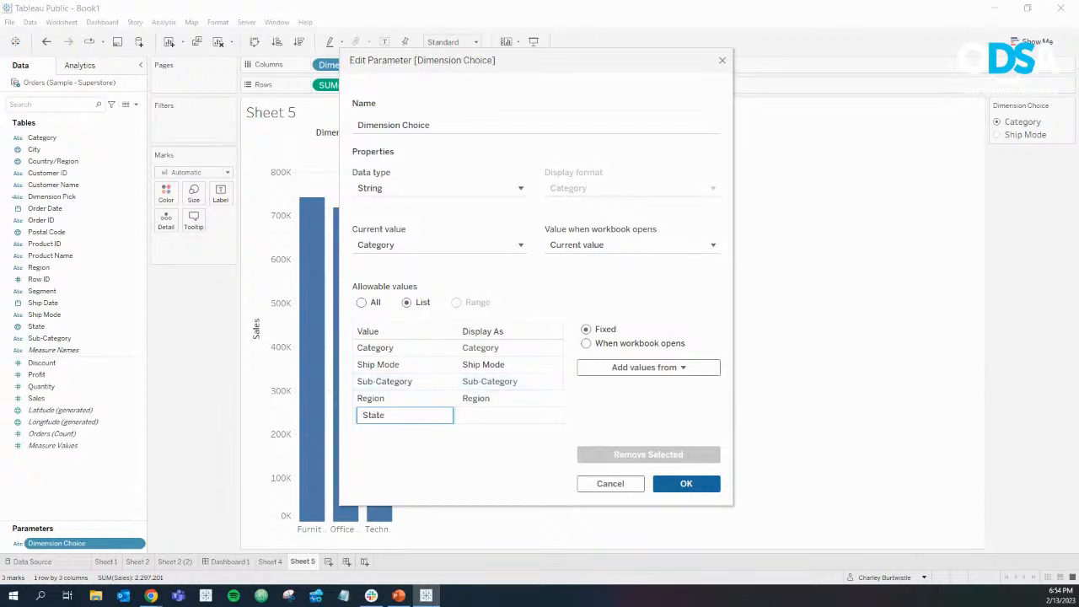
{"action": "left_click", "coordinate": [687, 483]}
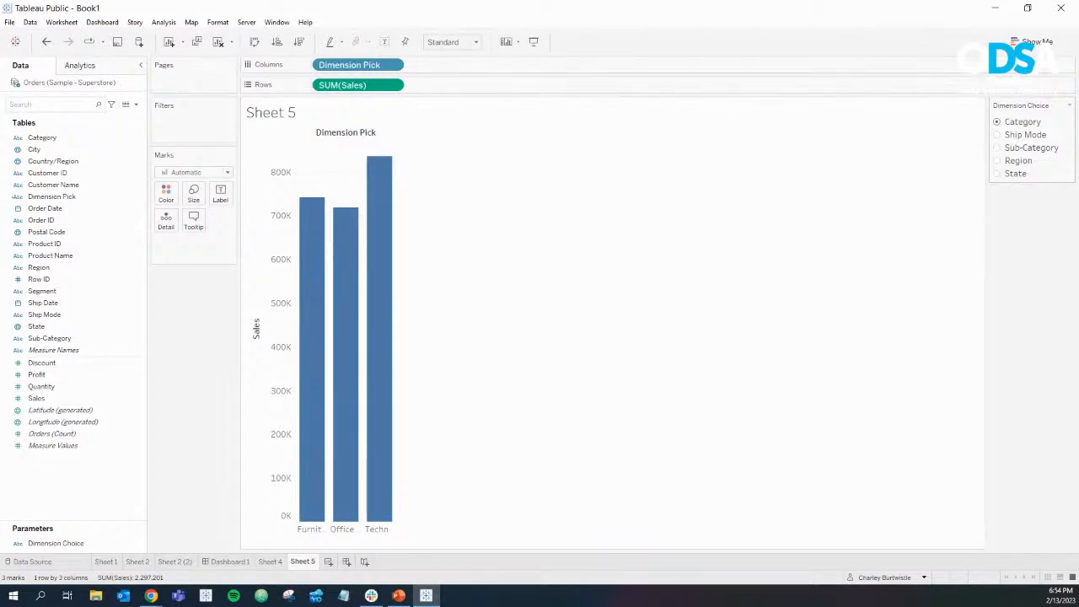
Step: Reopen the Dimension Choice parameter, review the available data types, keep String, and close the parameter
{"action": "left_click", "coordinate": [126, 543]}
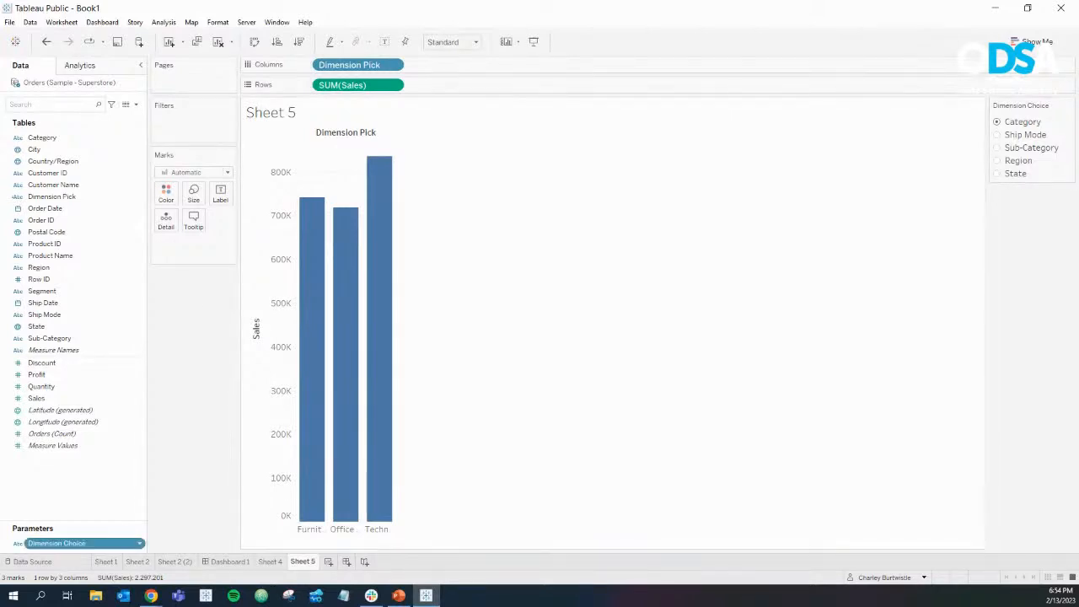
{"action": "right_click", "coordinate": [126, 543]}
{"action": "left_click", "coordinate": [165, 361]}
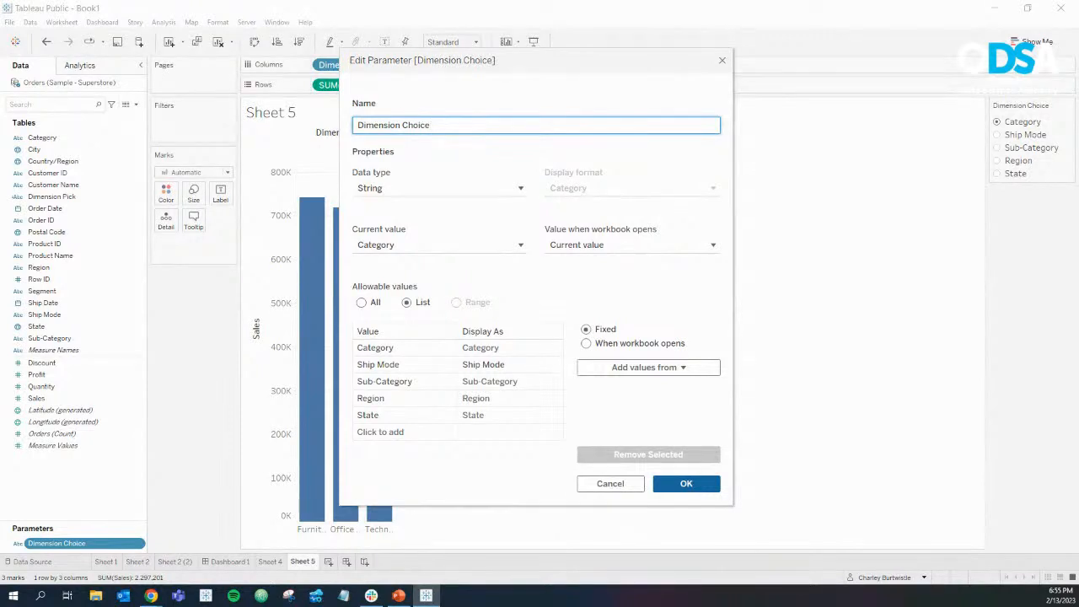
{"action": "left_click", "coordinate": [439, 188]}
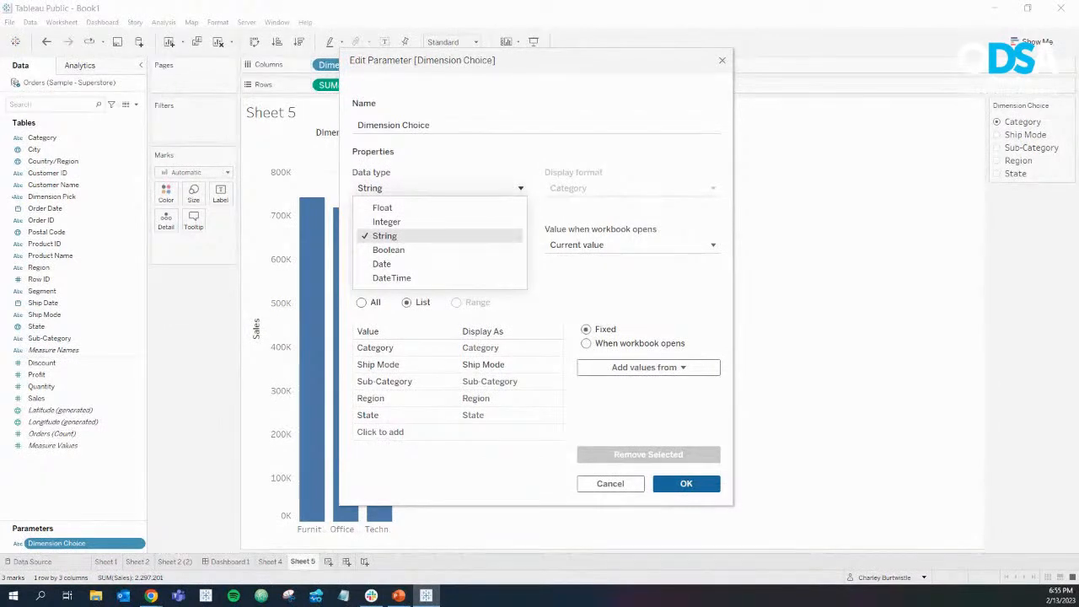
{"action": "left_click", "coordinate": [405, 236]}
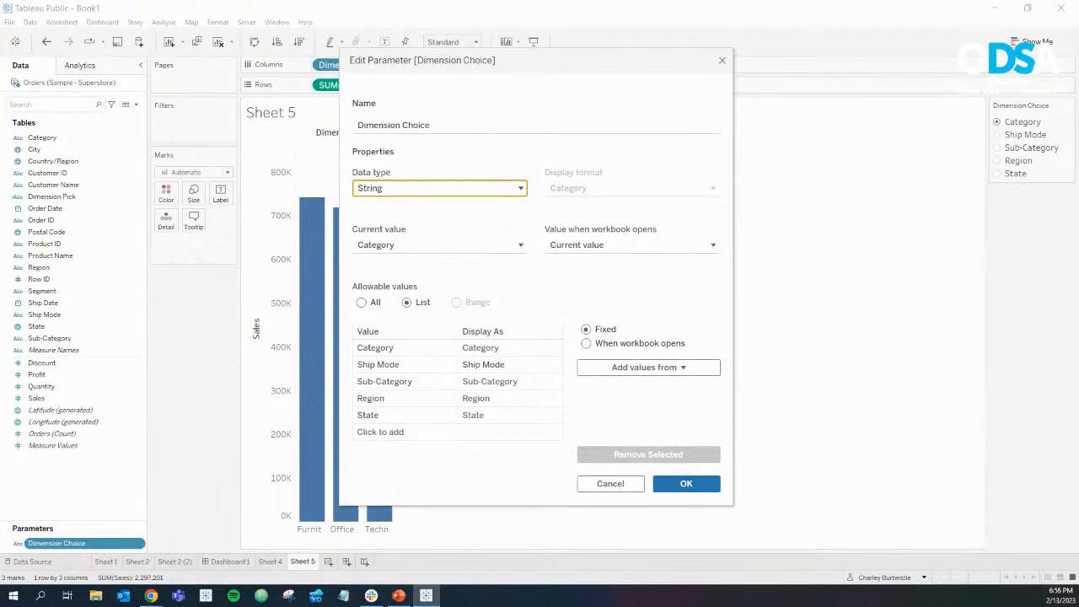
{"action": "left_click", "coordinate": [686, 484]}
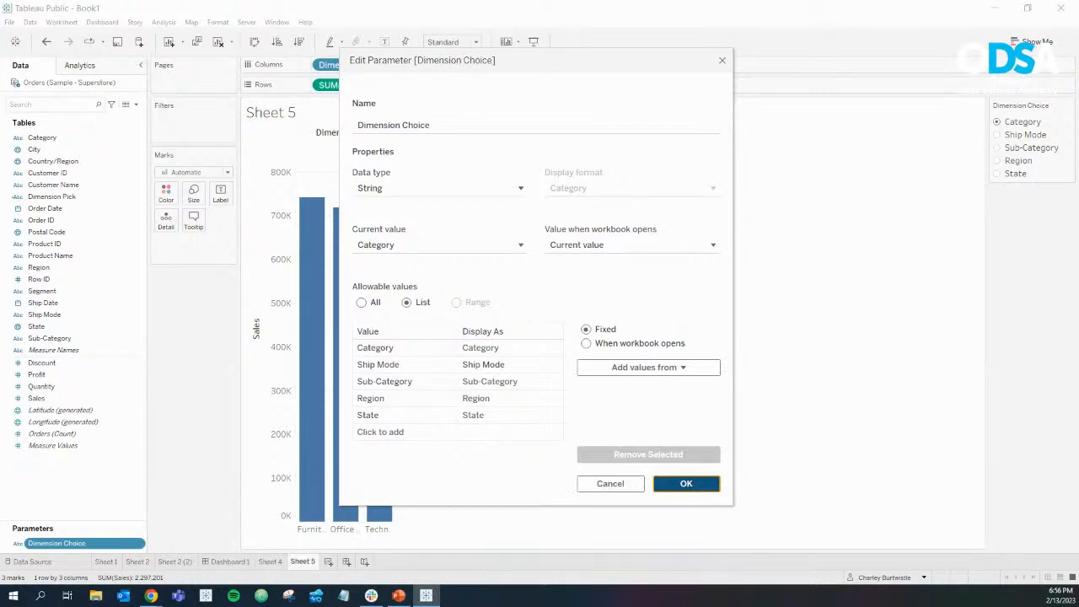
Step: Switch to PowerPoint, view the Dimension Parameter slide about parameter types, and return to Tableau
{"action": "left_click", "coordinate": [399, 595]}
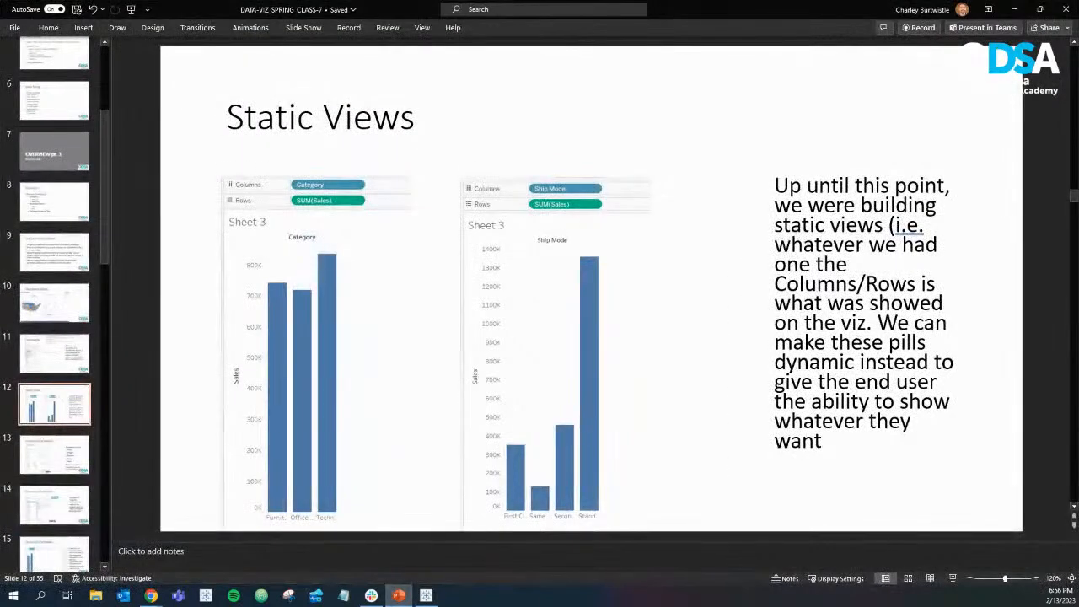
{"action": "left_click", "coordinate": [54, 455]}
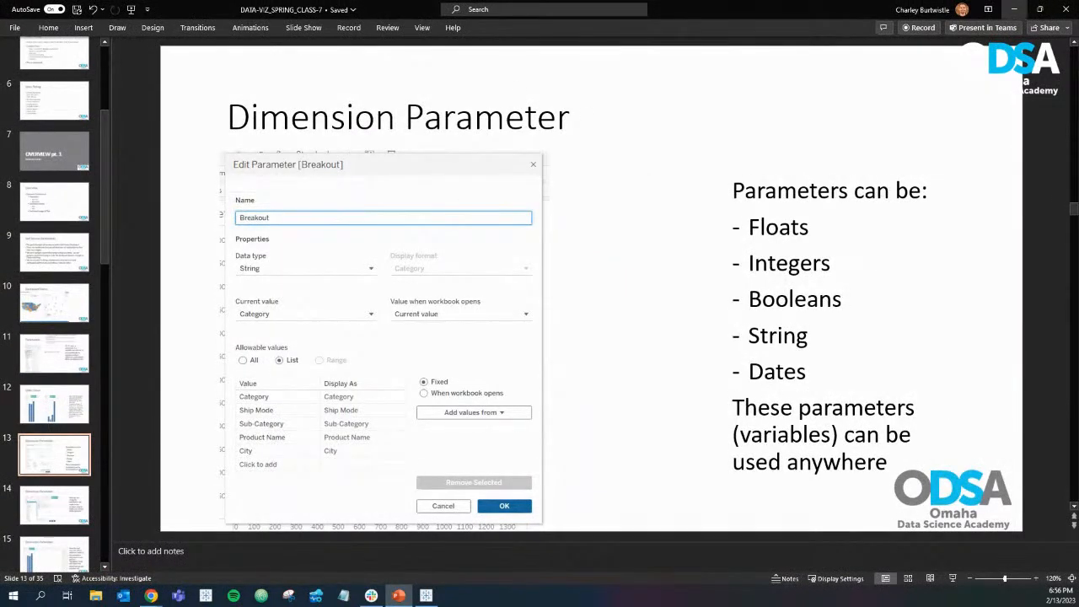
{"action": "left_click", "coordinate": [1014, 9]}
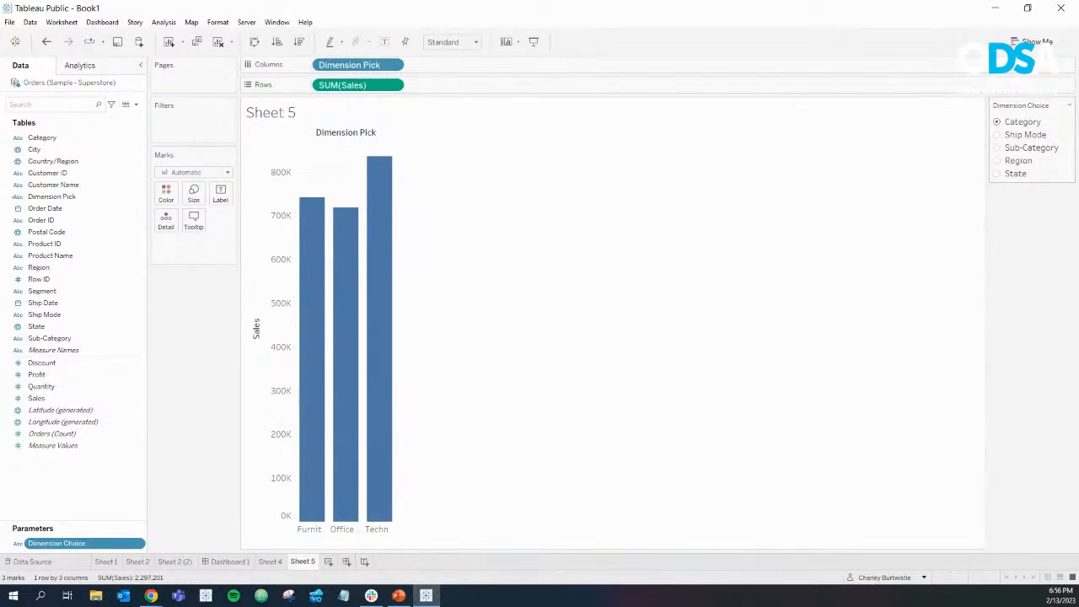
Step: Try Dimension Choice with Ship Mode on Sheet 5 and set it to Sub-Category
{"action": "left_click", "coordinate": [997, 135]}
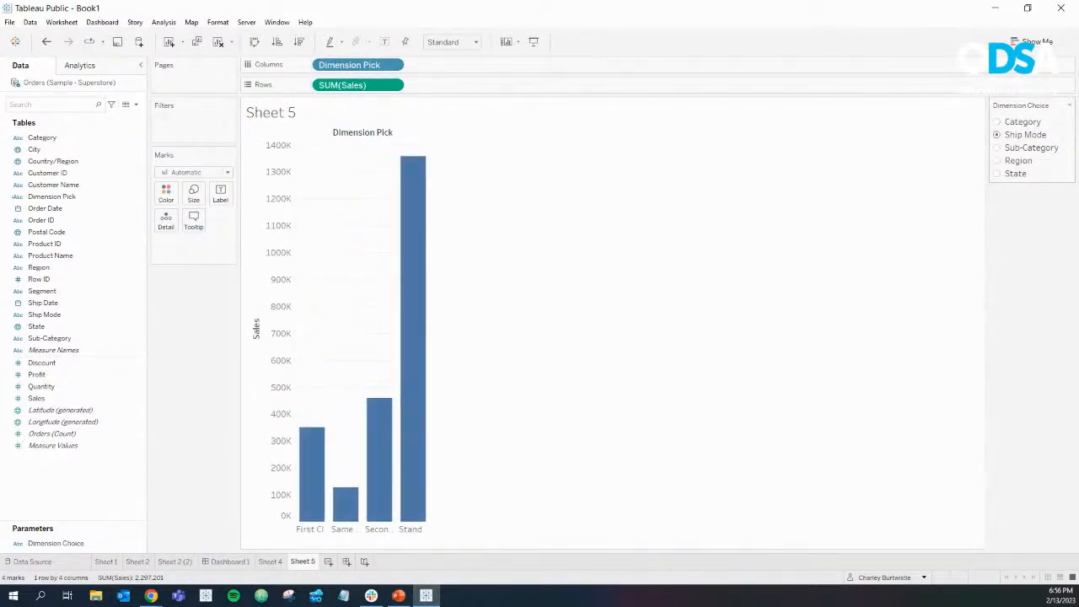
{"action": "left_click", "coordinate": [997, 148]}
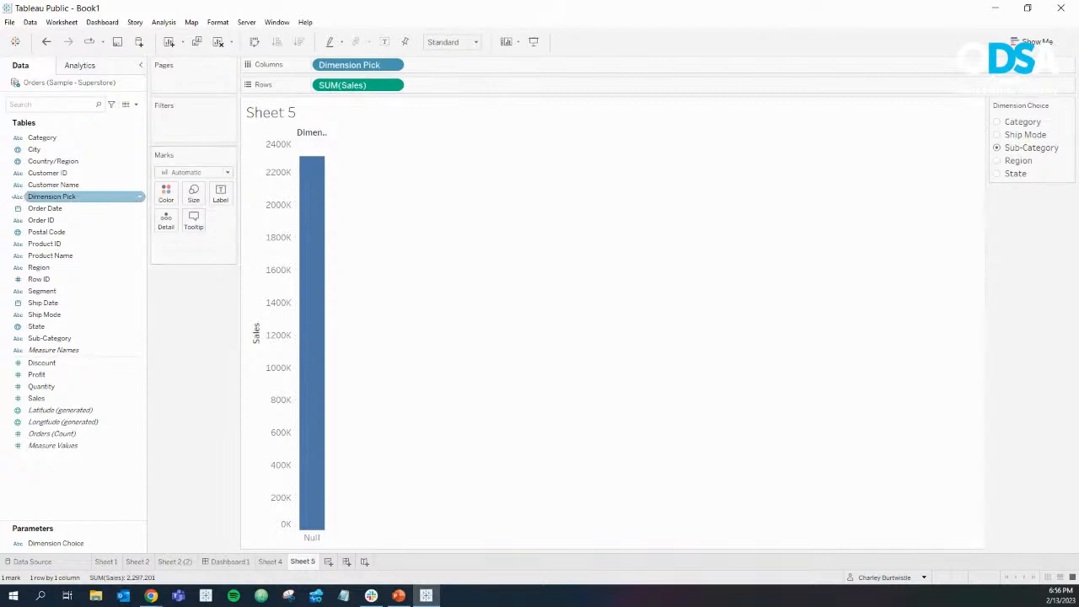
Step: Open the Dimension Pick formula, review its conditions, and duplicate the Ship Mode ELSEIF line above END
{"action": "left_click", "coordinate": [52, 196]}
{"action": "left_click", "coordinate": [139, 197]}
{"action": "left_click", "coordinate": [164, 256]}
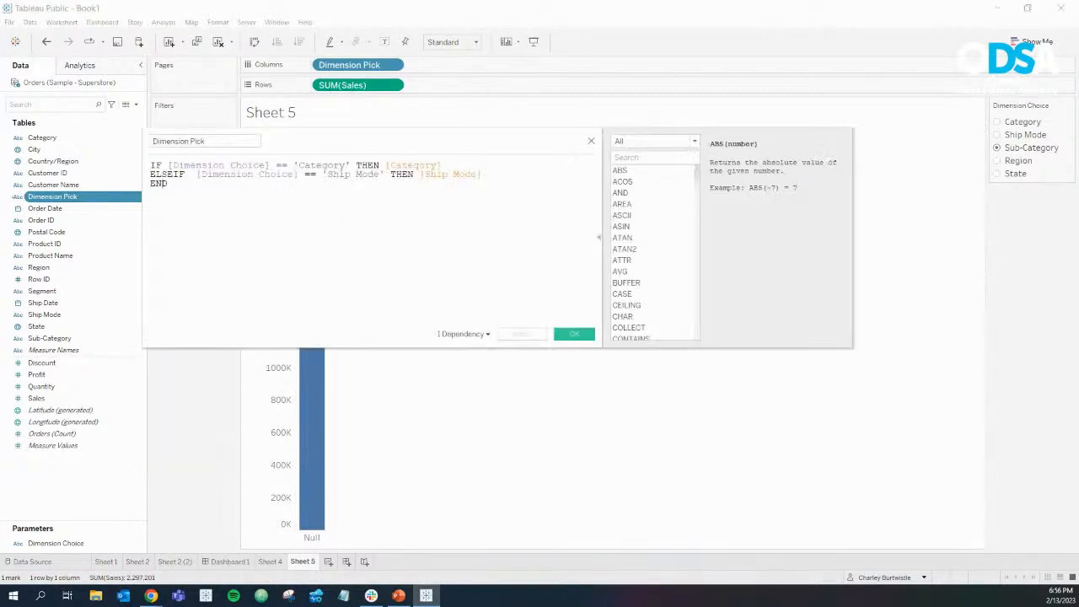
{"action": "left_click_drag", "start_coordinate": [162, 166], "coordinate": [441, 166]}
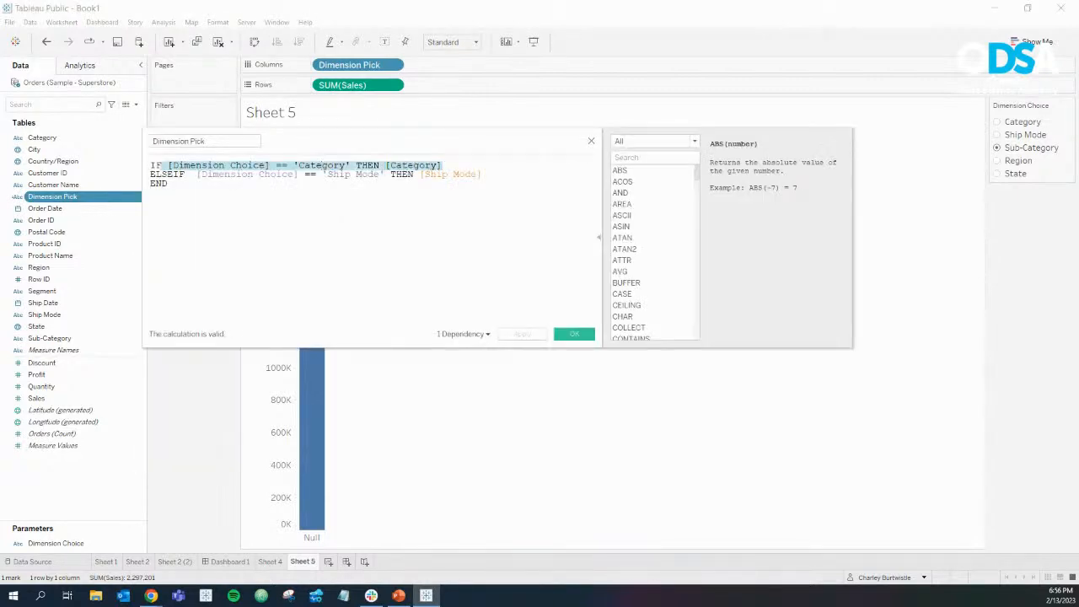
{"action": "left_click_drag", "start_coordinate": [218, 174], "coordinate": [448, 167]}
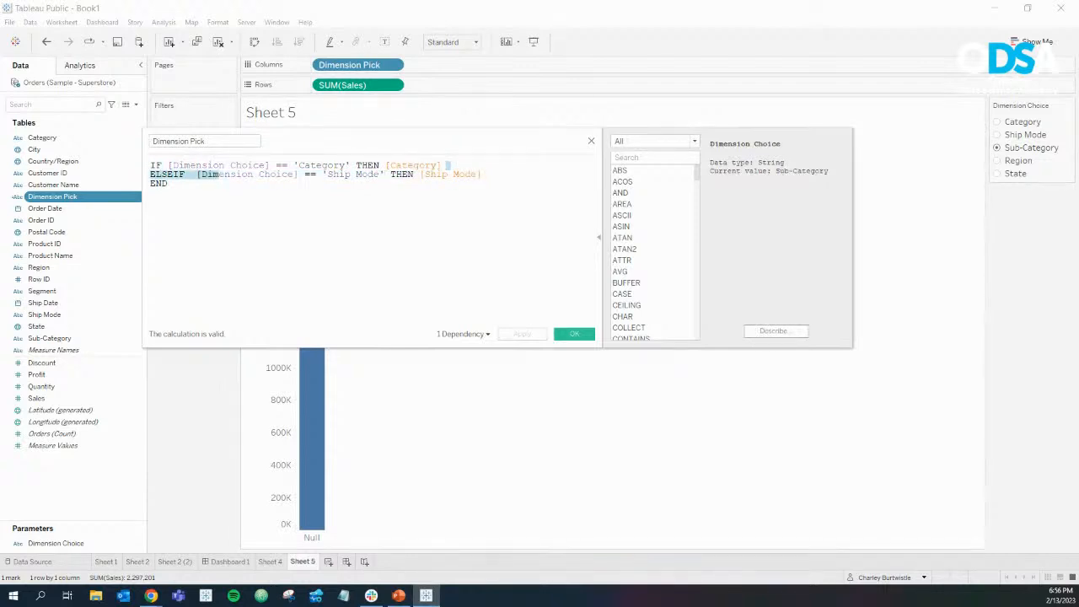
{"action": "left_click", "coordinate": [485, 174]}
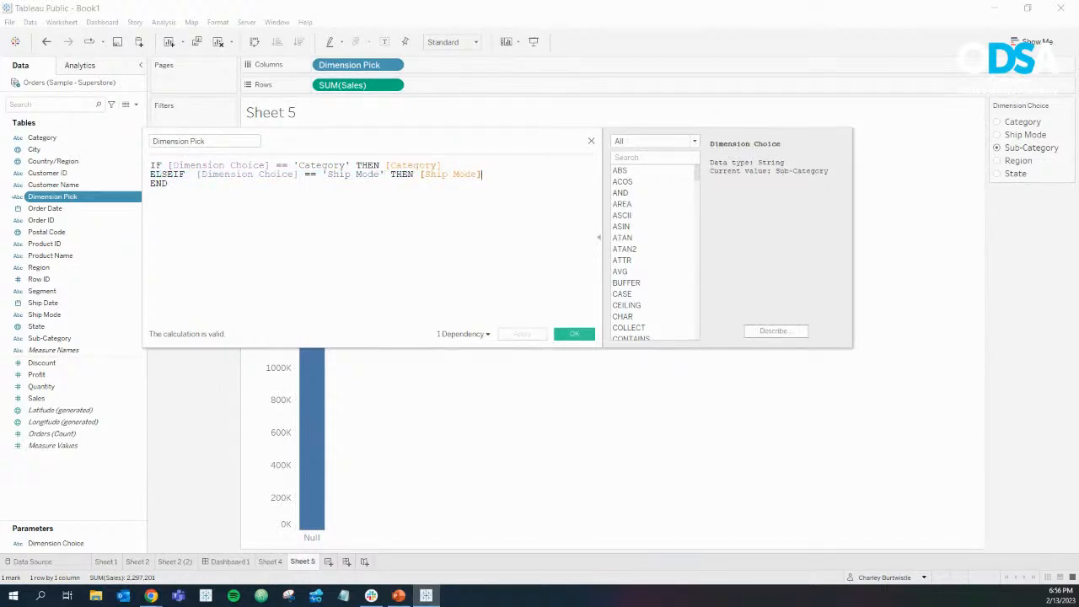
{"action": "key", "text": "shift+Up"}
{"action": "key", "text": "ctrl+c"}
{"action": "key", "text": "Right"}
{"action": "key", "text": "ctrl+v"}
Step: Change the duplicated ELSEIF line to test for 'Sub-Category' and return the [Sub-Category] field
{"action": "left_click_drag", "start_coordinate": [379, 184], "coordinate": [328, 184]}
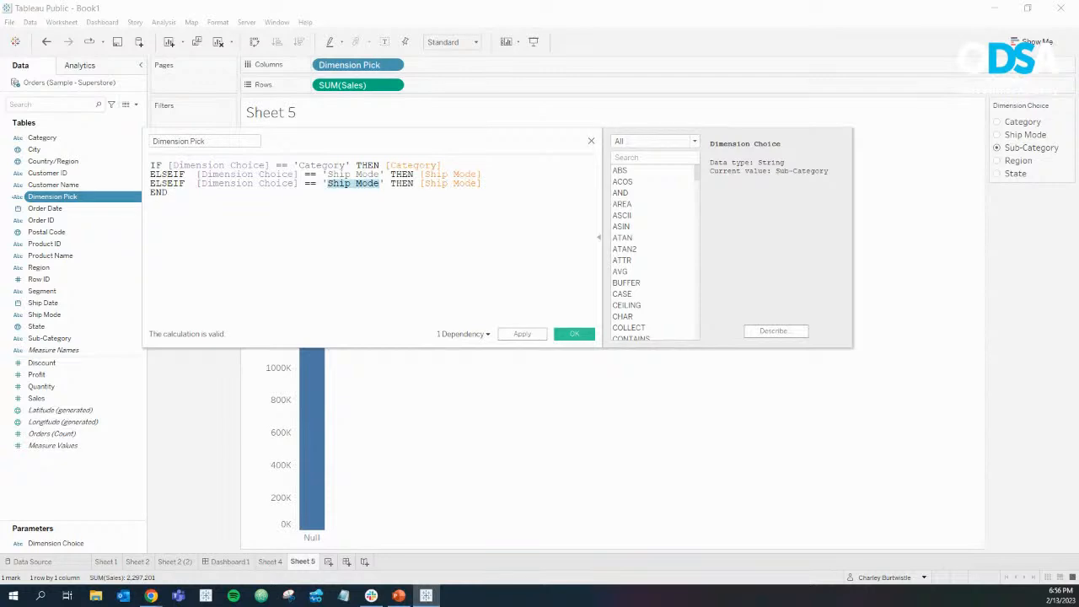
{"action": "type", "text": "Sub-Cate"}
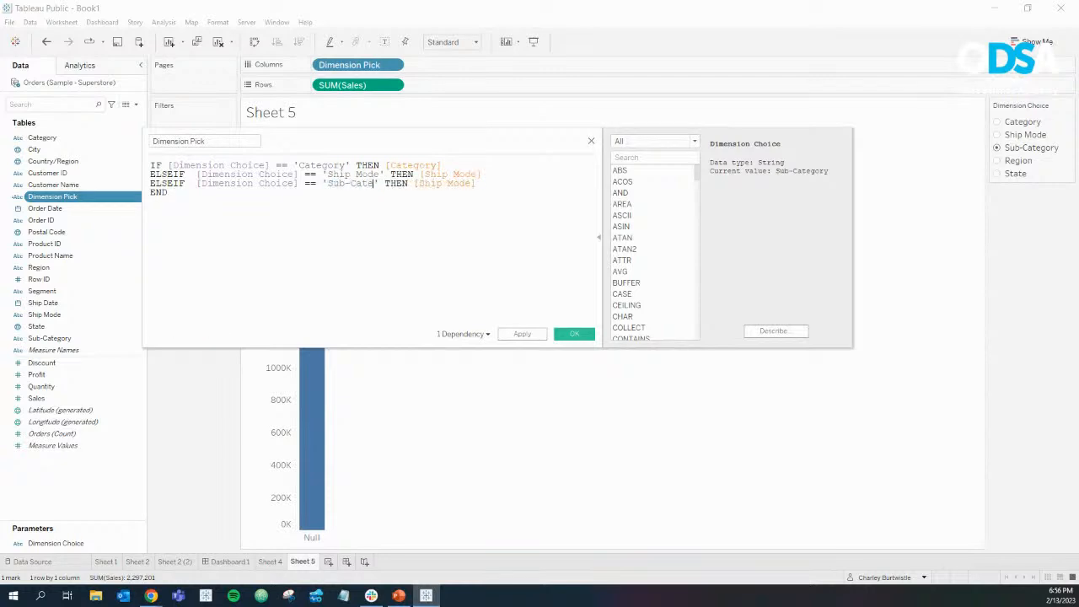
{"action": "type", "text": "gory"}
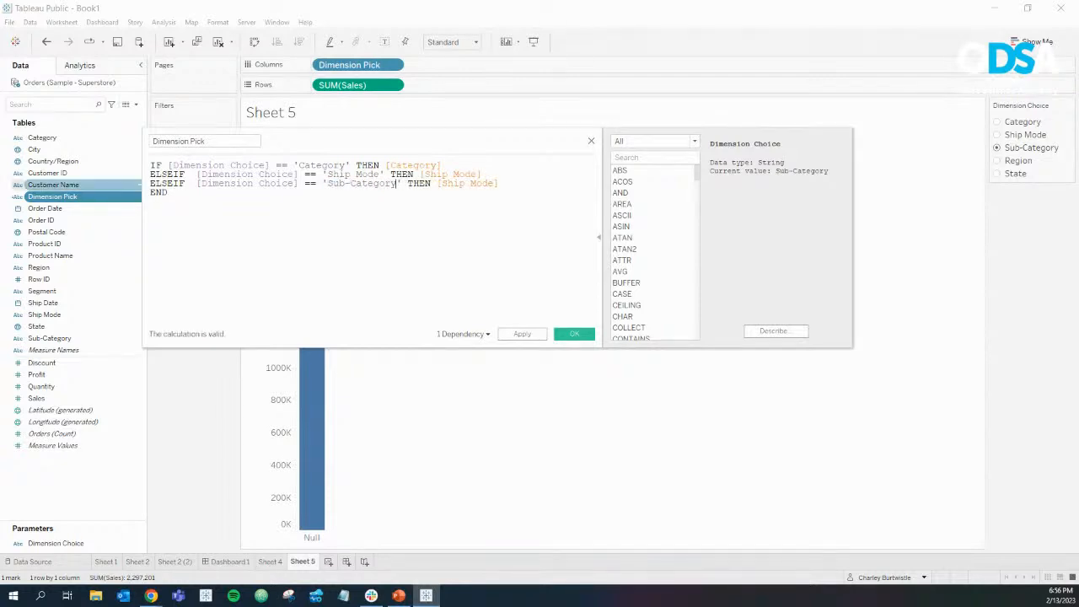
{"action": "left_click", "coordinate": [51, 338]}
{"action": "left_click_drag", "start_coordinate": [51, 338], "coordinate": [472, 184]}
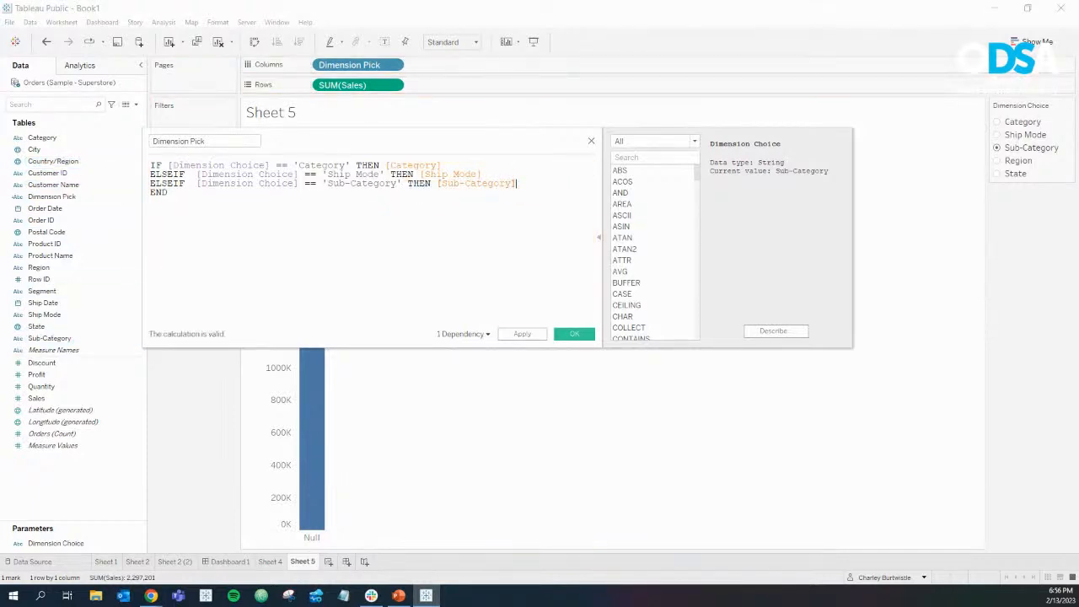
Step: Add another ELSEIF line to the Dimension Pick formula that tests for 'Region' and returns the [Region] field
{"action": "key", "text": "ctrl+v"}
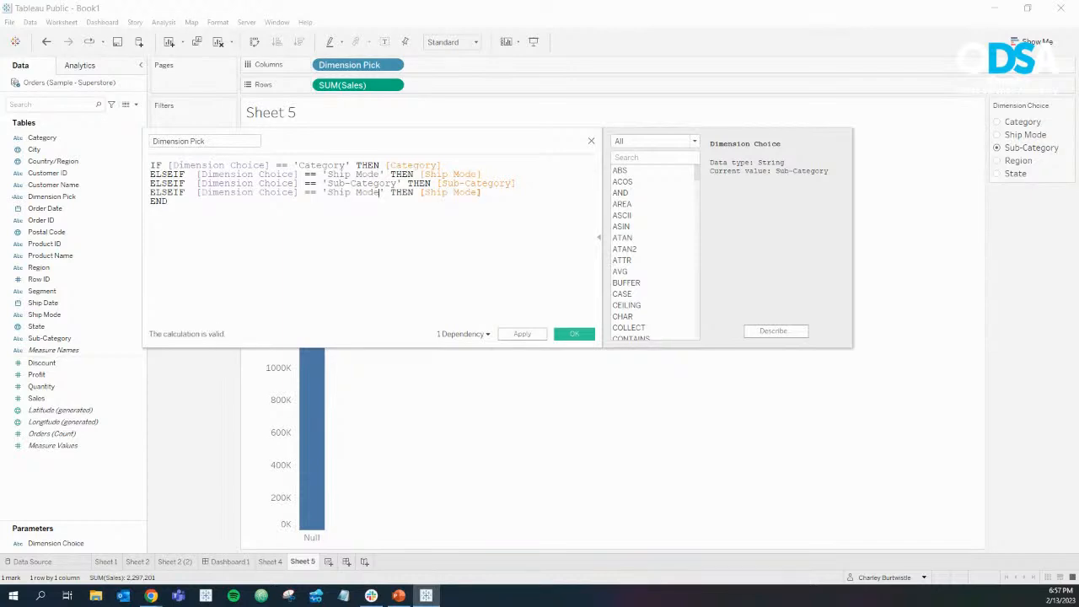
{"action": "key", "text": "BackSpace"}
{"action": "key", "text": "BackSpace"}
{"action": "key", "text": "BackSpace"}
{"action": "key", "text": "BackSpace"}
{"action": "key", "text": "BackSpace"}
{"action": "key", "text": "BackSpace"}
{"action": "key", "text": "BackSpace"}
{"action": "key", "text": "BackSpace"}
{"action": "key", "text": "BackSpace"}
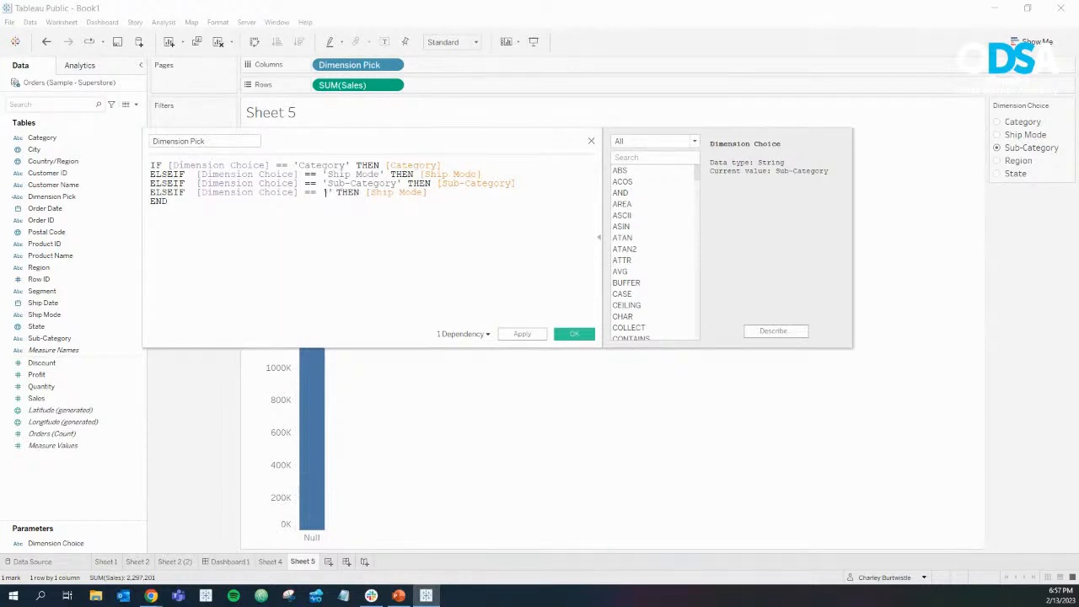
{"action": "type", "text": "Region"}
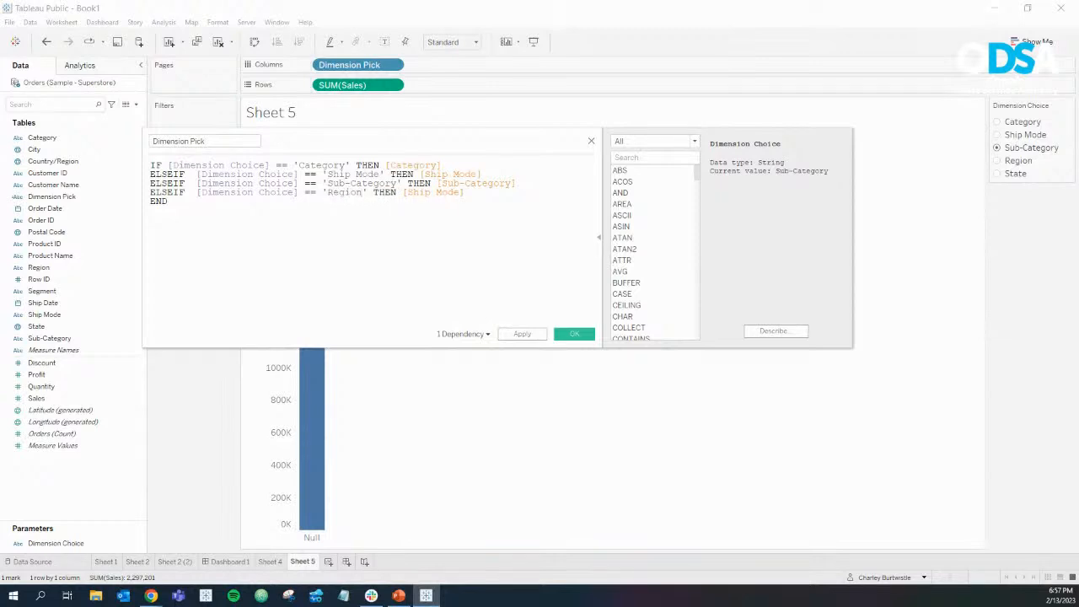
{"action": "left_click_drag", "start_coordinate": [39, 267], "coordinate": [432, 192]}
Step: Add a final ELSEIF line that tests for 'State' and returns the [State] field, and save the Dimension Pick calculation
{"action": "key", "text": "Return"}
{"action": "key", "text": "ctrl+v"}
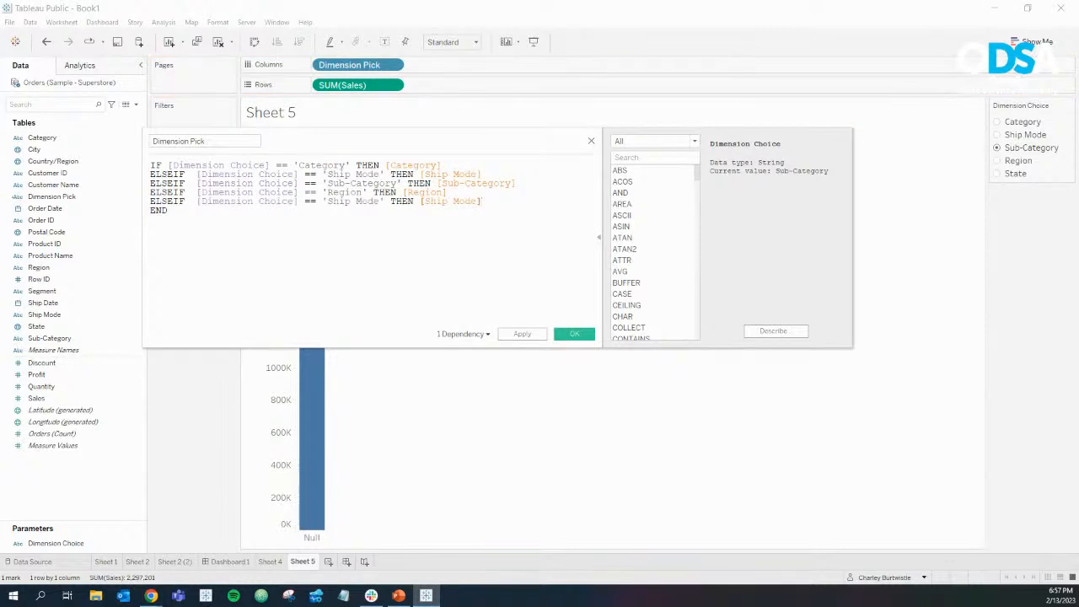
{"action": "left_click_drag", "start_coordinate": [380, 201], "coordinate": [327, 201]}
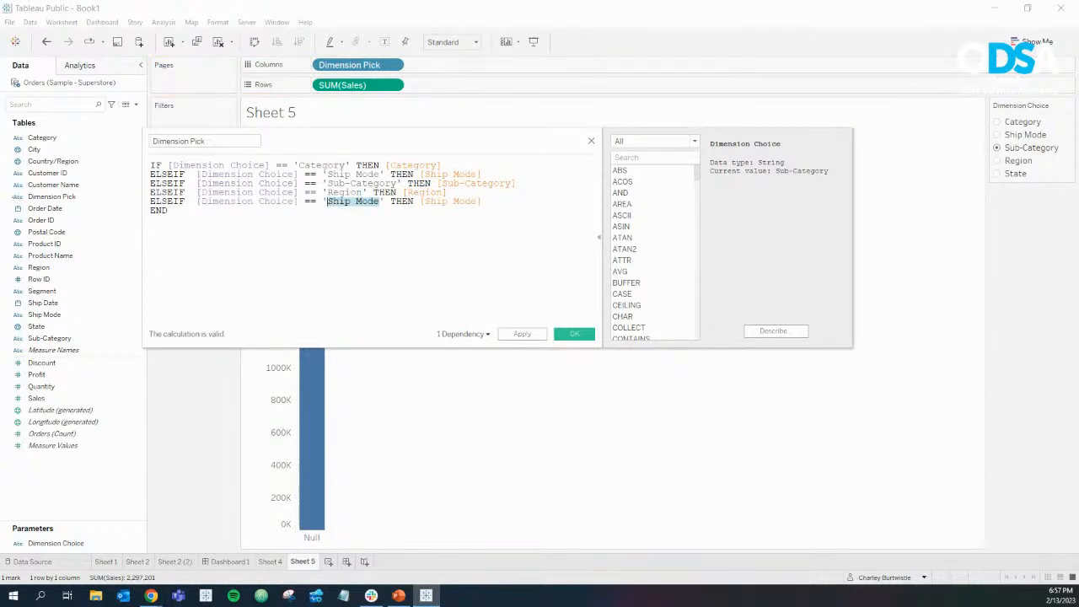
{"action": "type", "text": "State"}
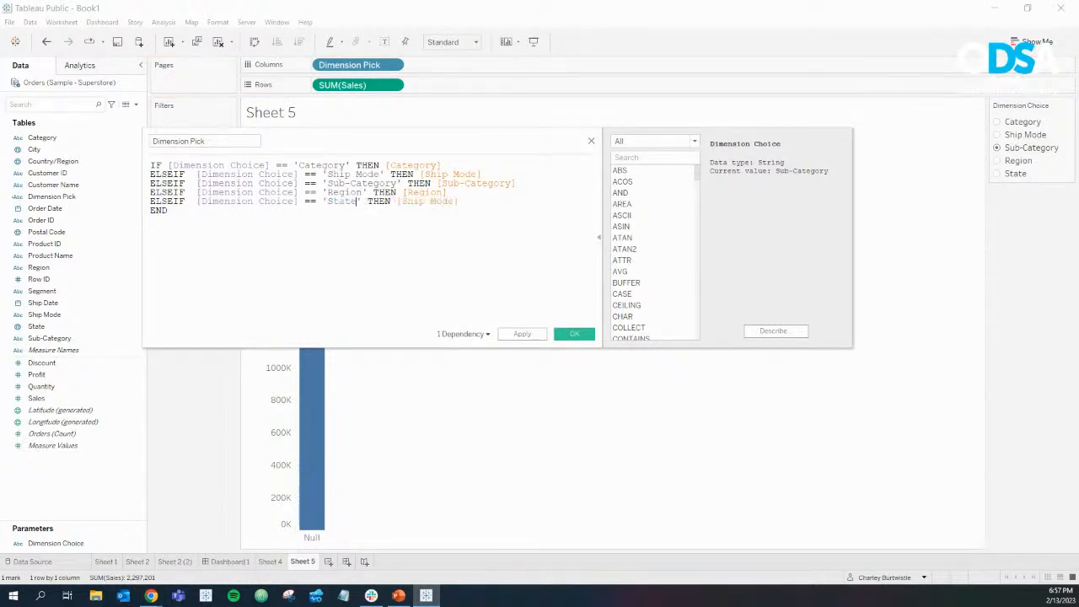
{"action": "left_click_drag", "start_coordinate": [36, 326], "coordinate": [409, 220]}
{"action": "left_click", "coordinate": [574, 333]}
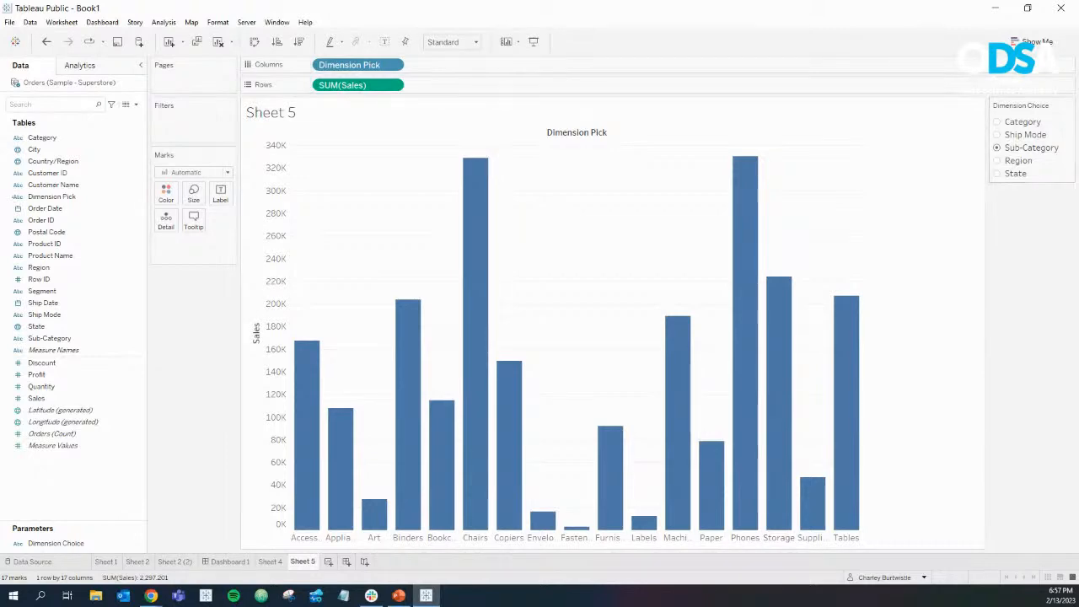
Step: Switch to PowerPoint, view the next Dimension Parameter slide with the CASE formula, and return to Tableau
{"action": "left_click", "coordinate": [399, 595]}
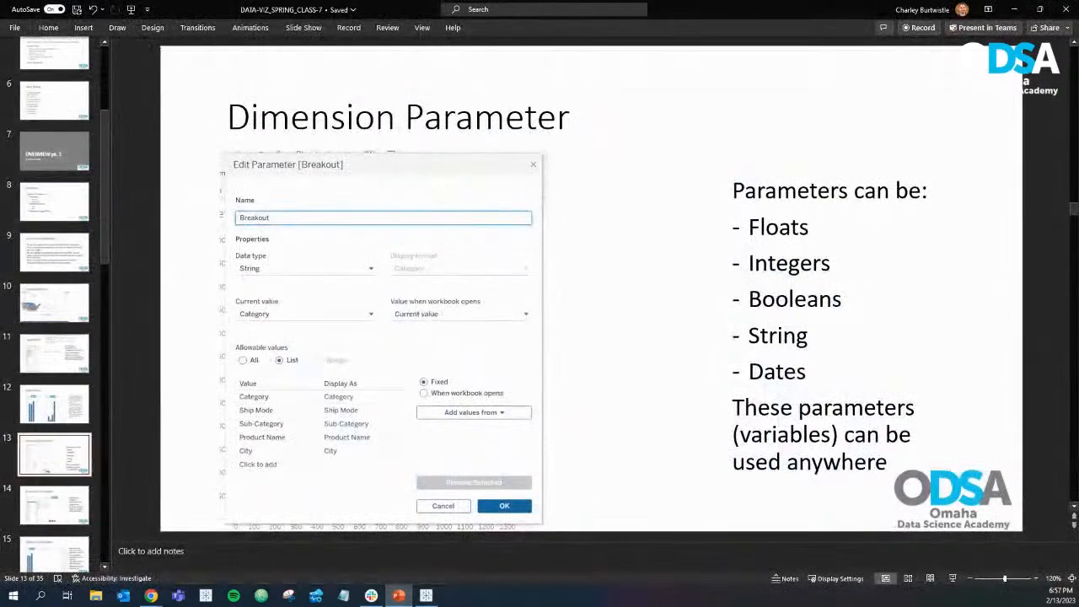
{"action": "key", "text": "Down"}
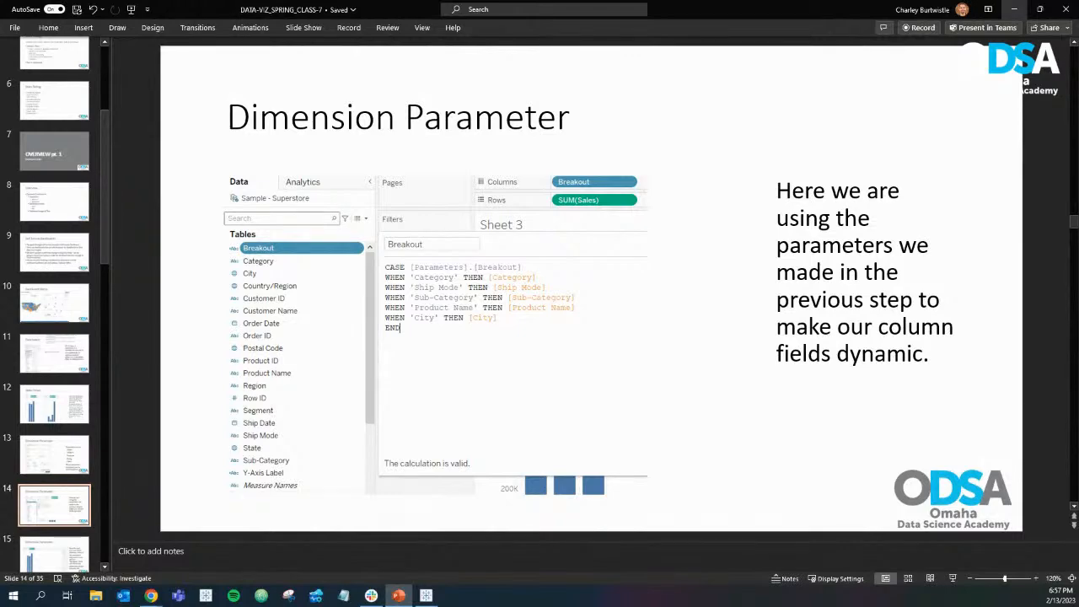
{"action": "key", "text": "alt+Tab"}
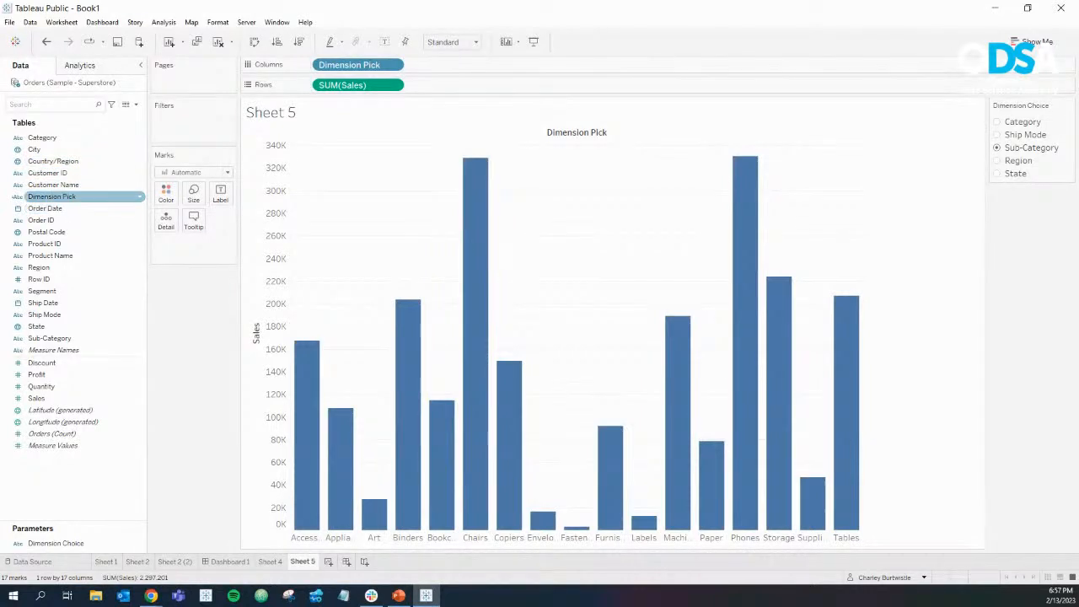
Step: Open the Dimension Pick calculation for editing and copy a screen snip of its IF/ELSEIF formula window
{"action": "right_click", "coordinate": [140, 197]}
{"action": "left_click", "coordinate": [169, 255]}
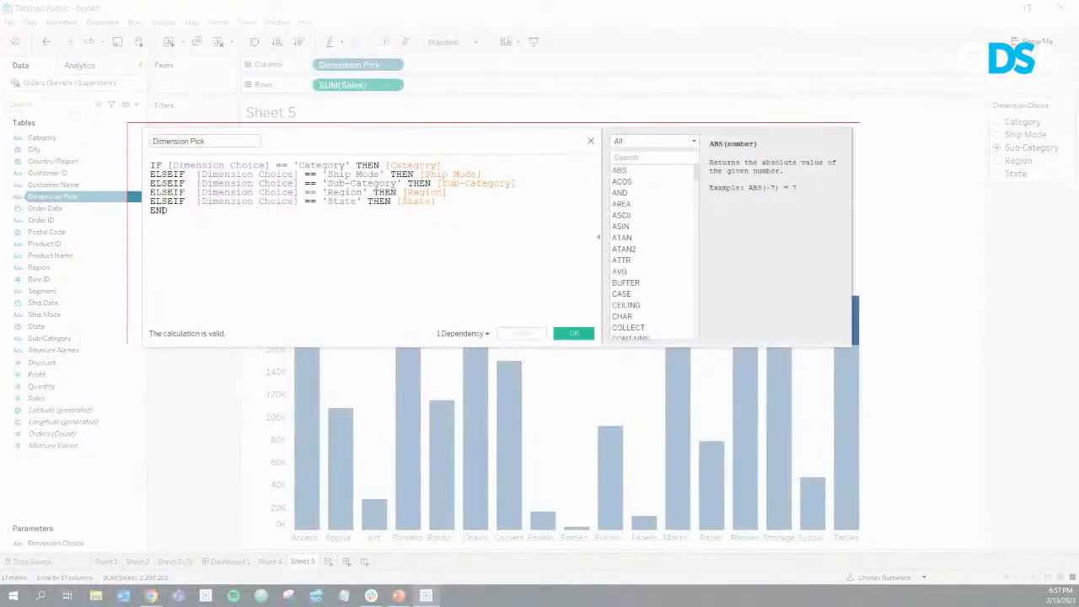
{"action": "left_click_drag", "start_coordinate": [860, 344], "coordinate": [874, 349]}
{"action": "right_click", "coordinate": [574, 254]}
{"action": "left_click", "coordinate": [601, 274]}
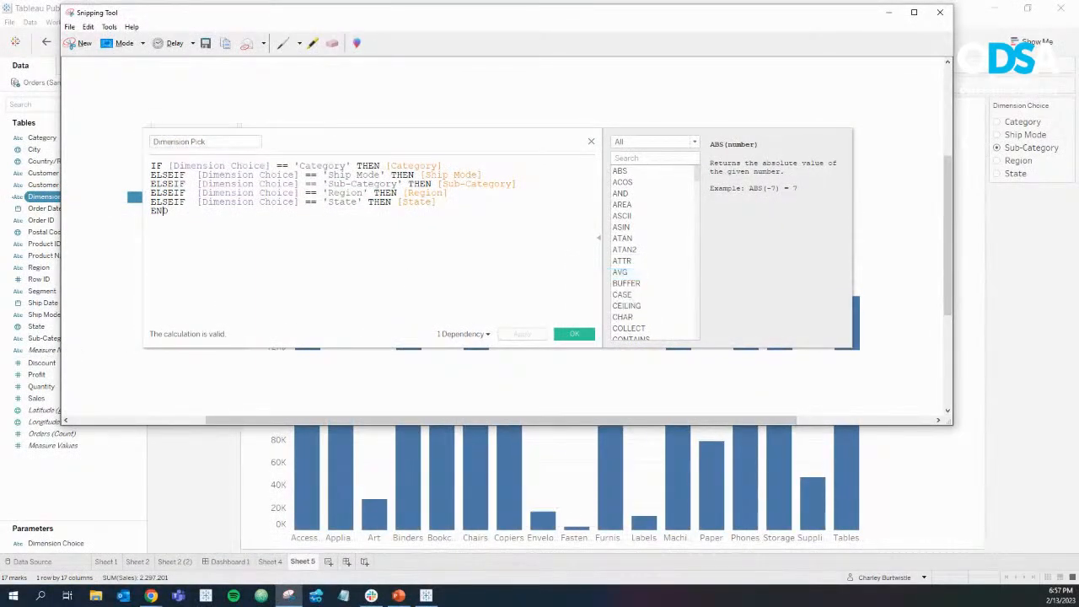
Step: Switch to PowerPoint, paste the formula snip onto the Dimension Parameter slide with the CASE formula, and scale the snip down
{"action": "left_click", "coordinate": [398, 595]}
{"action": "left_click", "coordinate": [439, 371]}
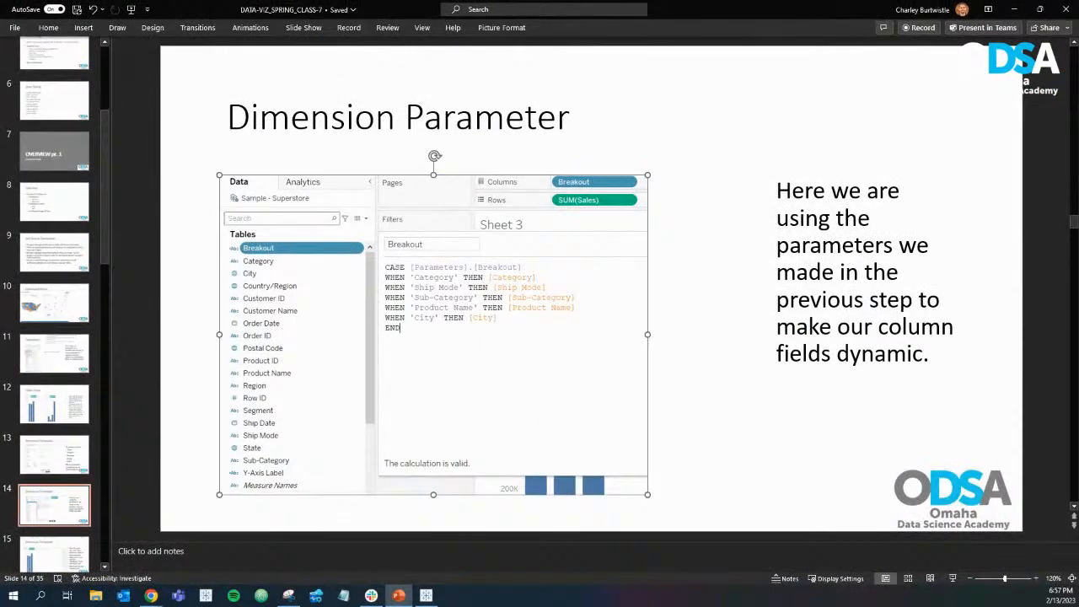
{"action": "key", "text": "ctrl+v"}
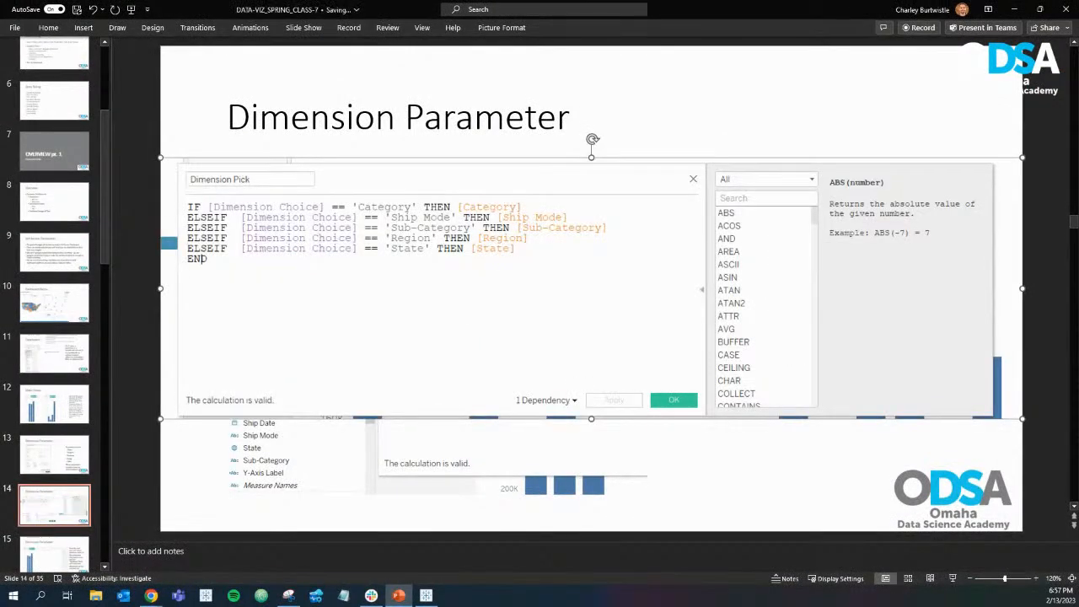
{"action": "left_click_drag", "start_coordinate": [160, 158], "coordinate": [668, 312]}
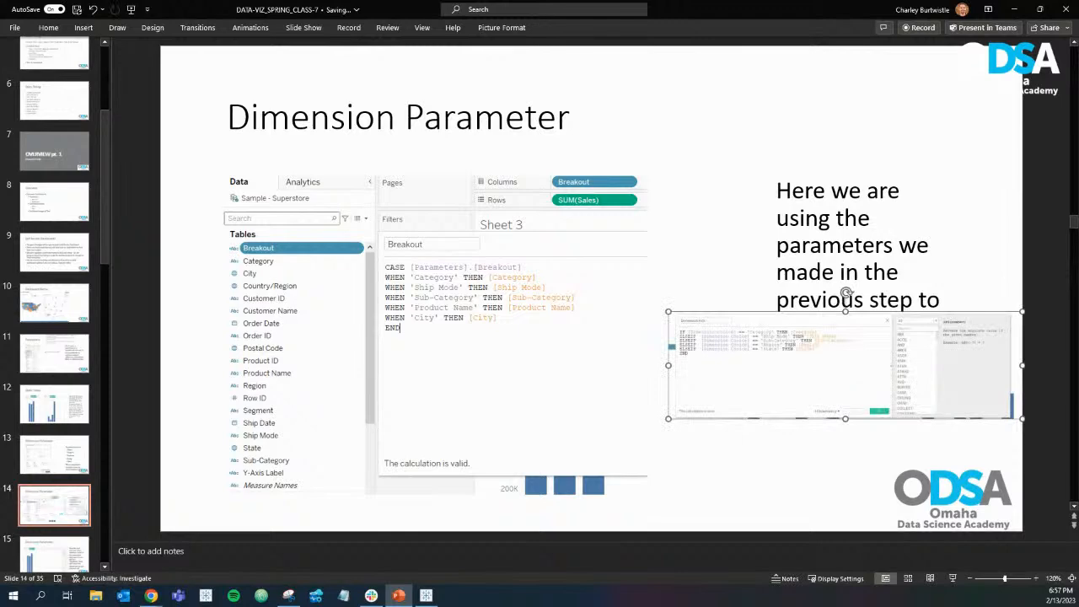
Step: Shrink the CASE formula picture, then enlarge the pasted snip and place it over that picture's lower part, clear of the slide text
{"action": "left_click", "coordinate": [540, 358]}
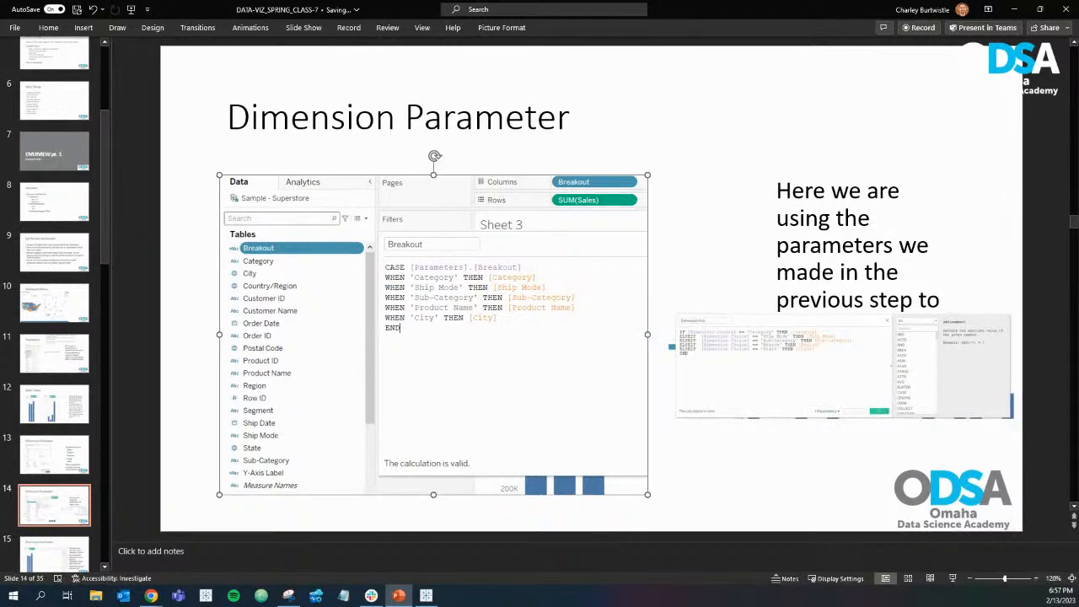
{"action": "left_click_drag", "start_coordinate": [647, 494], "coordinate": [546, 419]}
{"action": "left_click", "coordinate": [809, 371]}
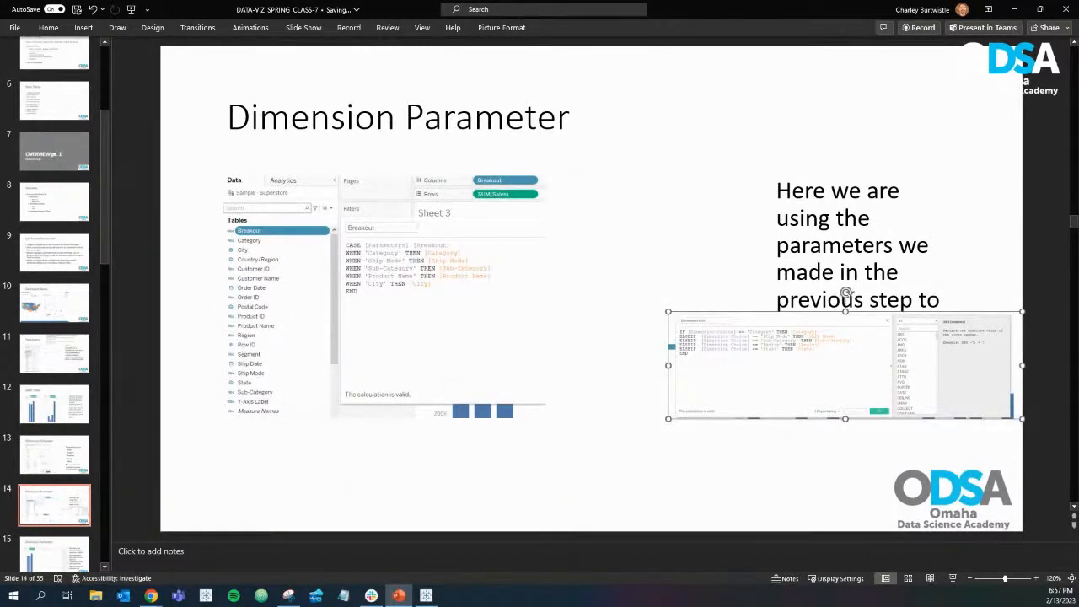
{"action": "left_click_drag", "start_coordinate": [669, 419], "coordinate": [443, 487]}
{"action": "left_click_drag", "start_coordinate": [725, 421], "coordinate": [466, 450]}
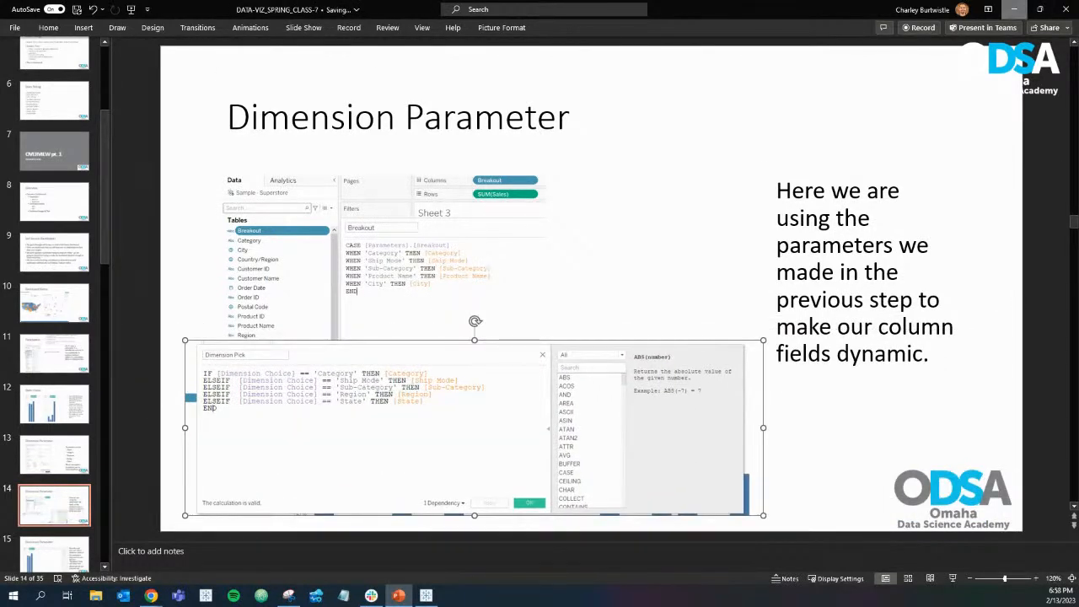
Step: Return to Tableau and close the Dimension Pick calculation editor
{"action": "left_click", "coordinate": [1014, 9]}
{"action": "left_click", "coordinate": [888, 12]}
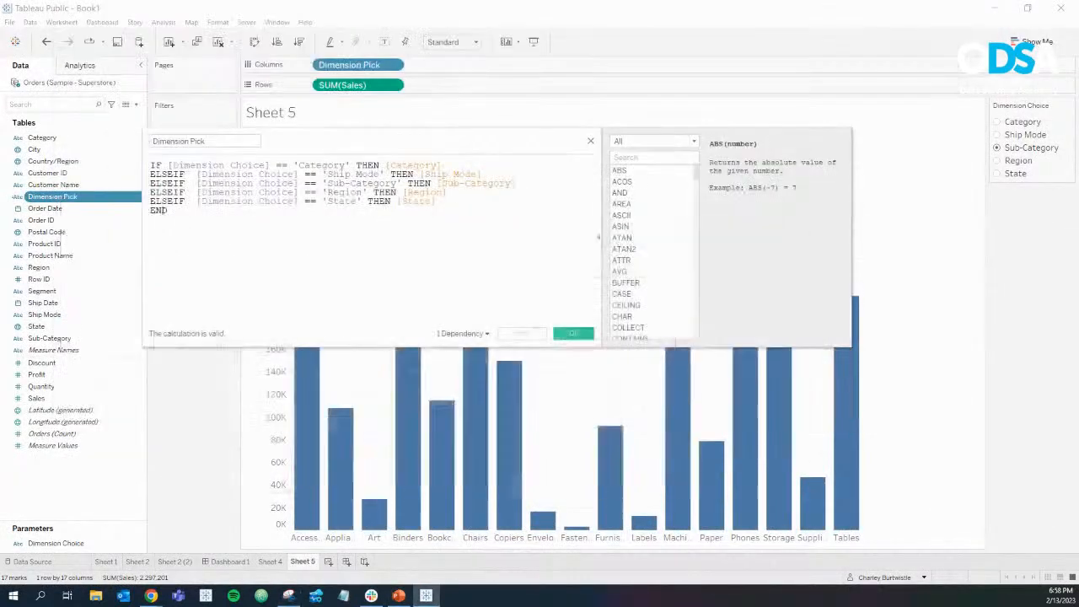
{"action": "left_click", "coordinate": [573, 333]}
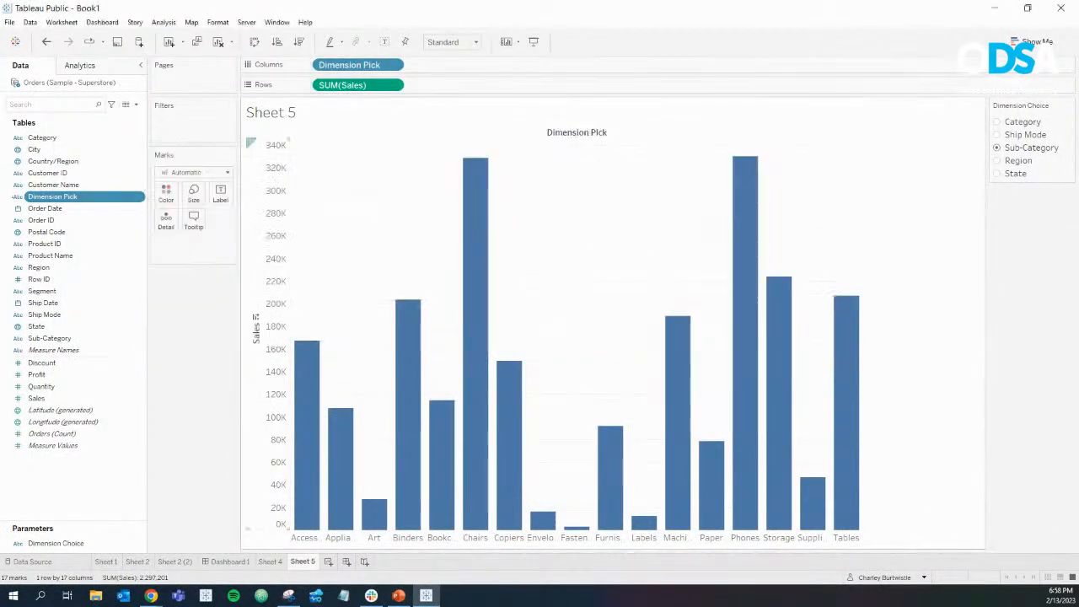
Step: Switch to PowerPoint, view the next Dimension Parameter slide about end-user selection, and return to Tableau
{"action": "left_click", "coordinate": [398, 596]}
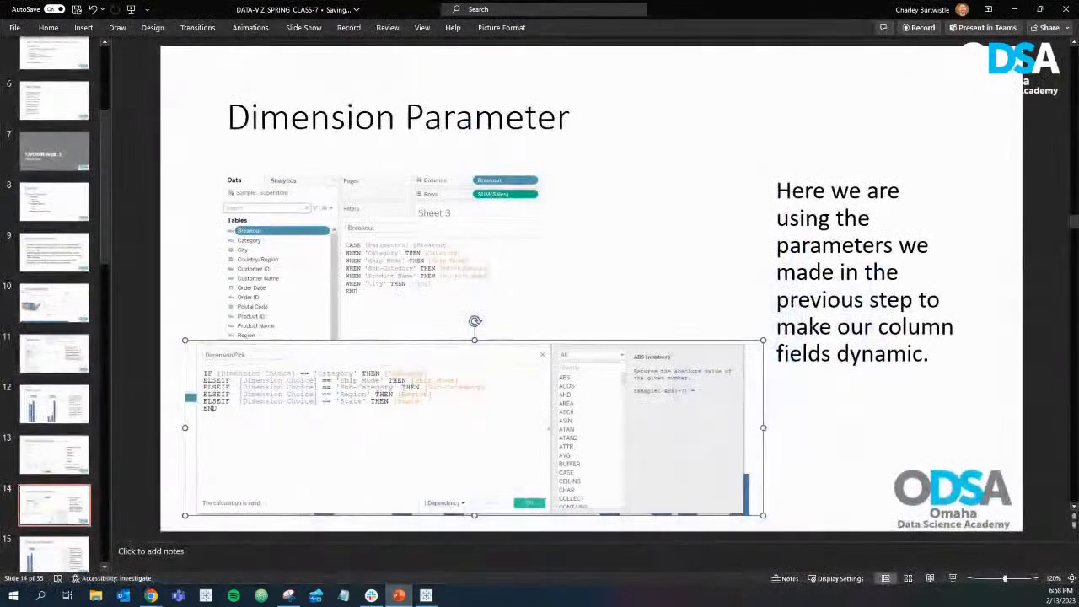
{"action": "left_click", "coordinate": [54, 554]}
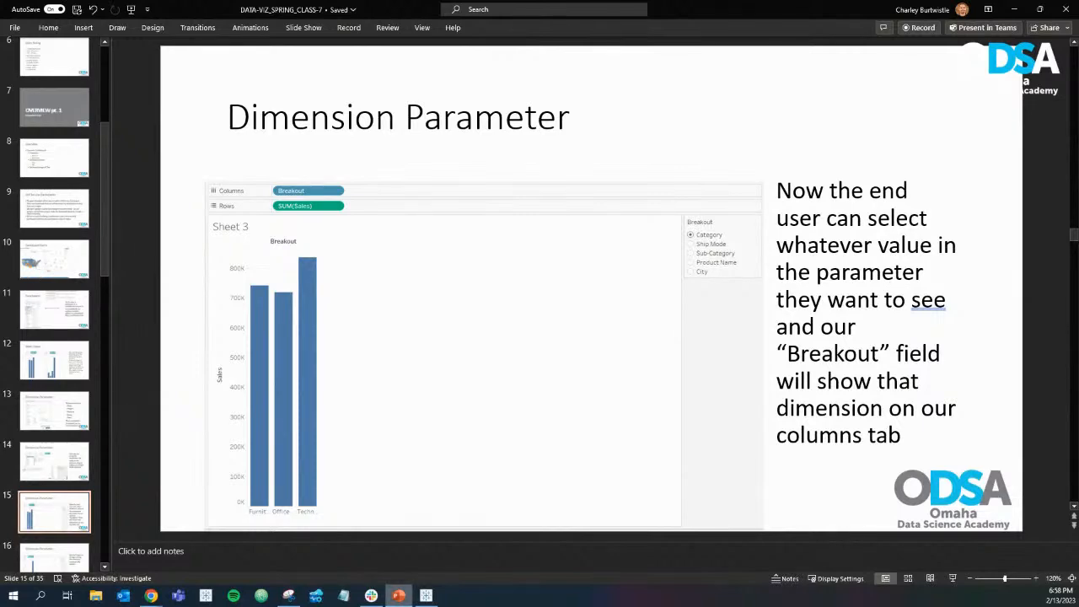
{"action": "left_click", "coordinate": [426, 596]}
Step: Test the Dimension Choice parameter by switching the Sales chart repeatedly between State, Region, Ship Mode, Category and Sub-Category
{"action": "left_click", "coordinate": [997, 174]}
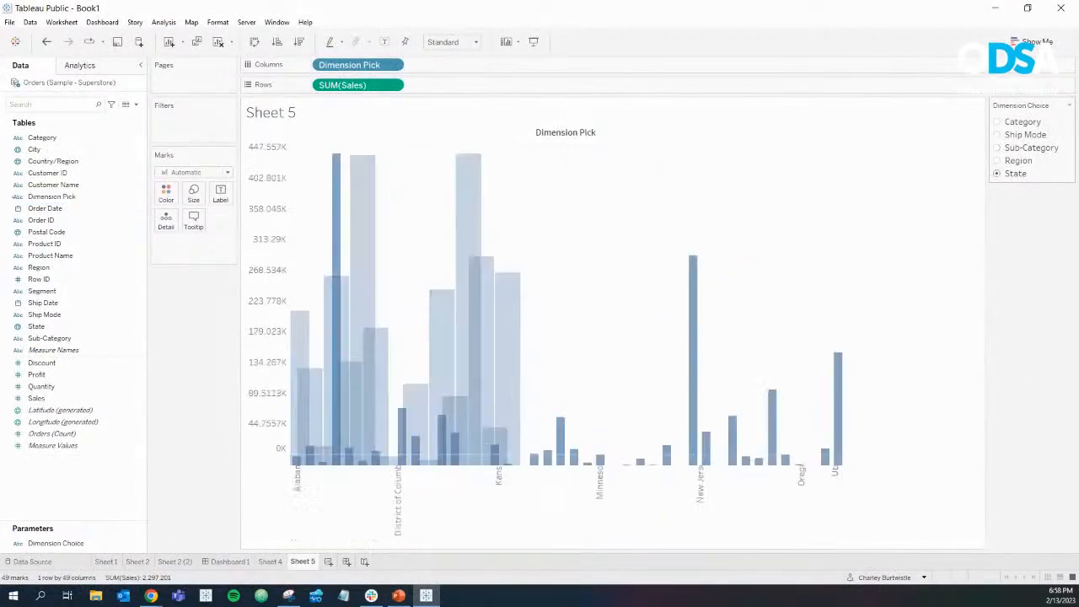
{"action": "left_click", "coordinate": [997, 161]}
{"action": "left_click", "coordinate": [997, 134]}
{"action": "left_click", "coordinate": [997, 122]}
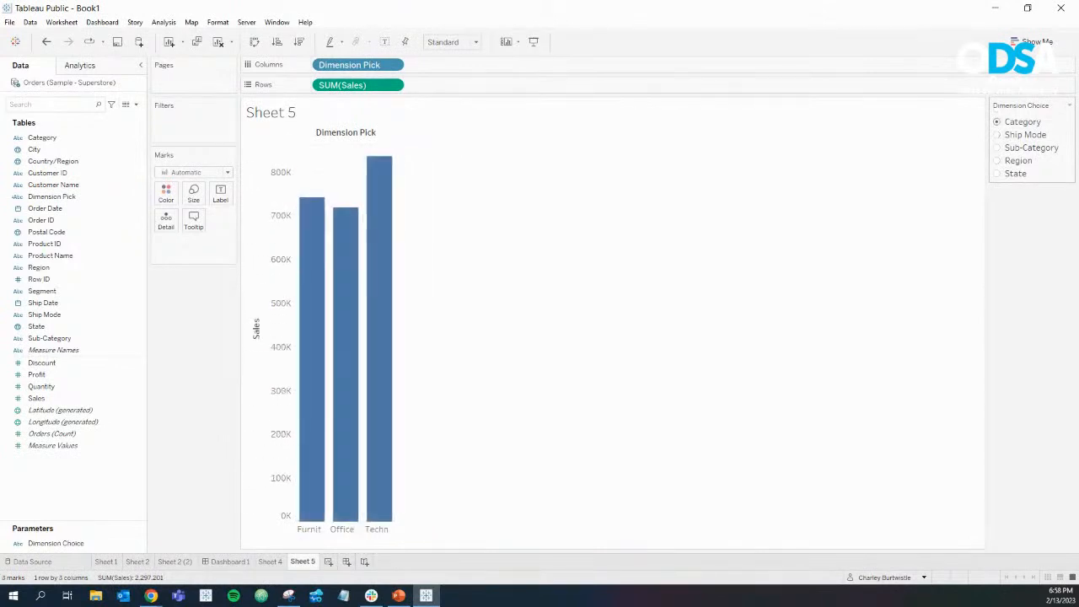
{"action": "left_click", "coordinate": [997, 135]}
{"action": "left_click", "coordinate": [997, 147]}
{"action": "left_click", "coordinate": [997, 161]}
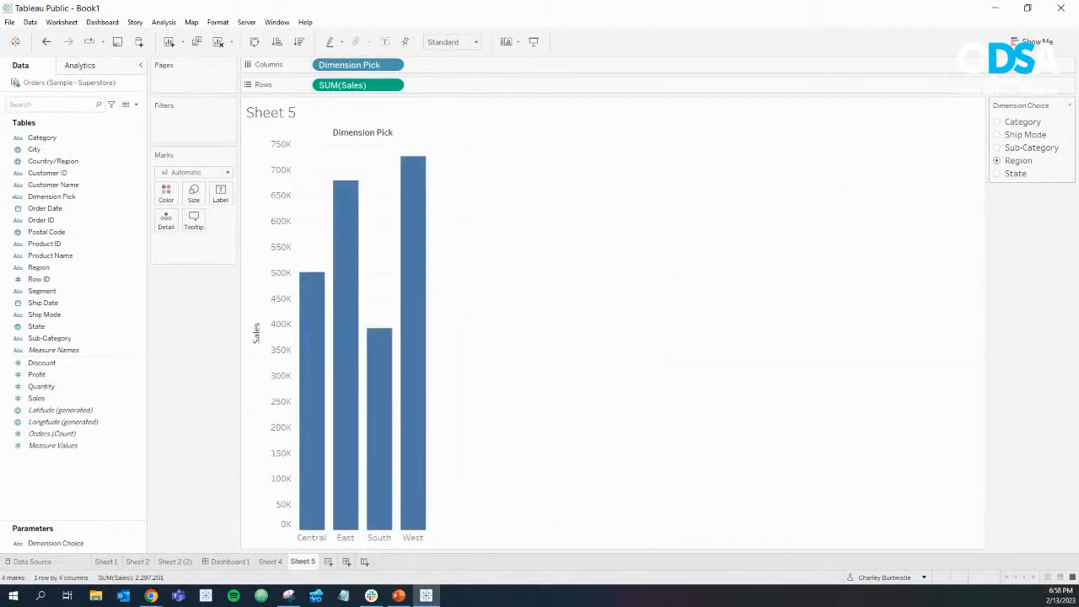
{"action": "left_click", "coordinate": [997, 174]}
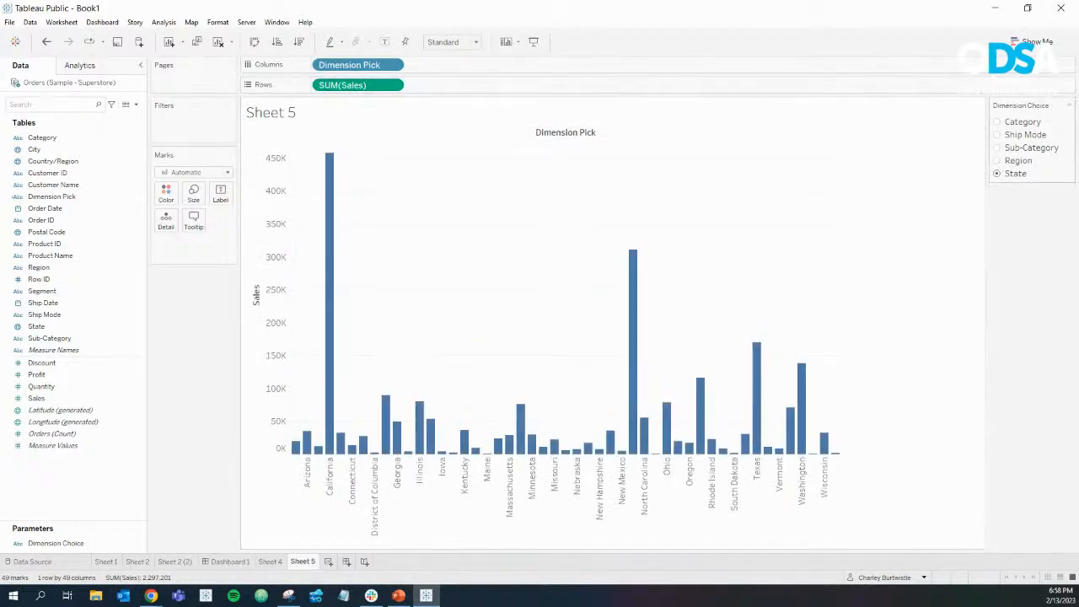
{"action": "left_click", "coordinate": [997, 122]}
{"action": "left_click", "coordinate": [998, 135]}
{"action": "left_click", "coordinate": [997, 148]}
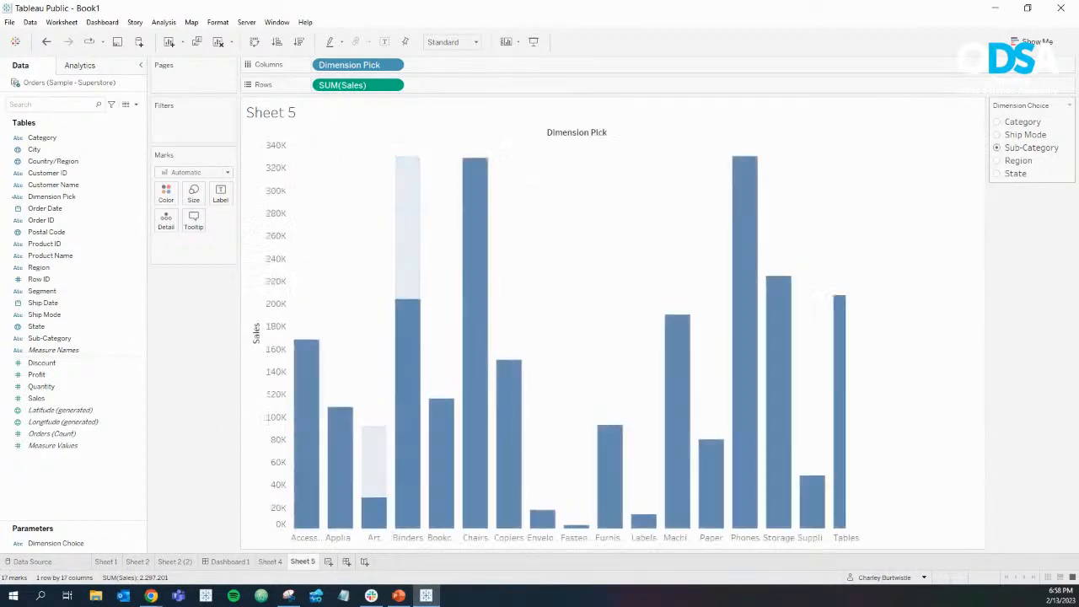
{"action": "left_click", "coordinate": [997, 174]}
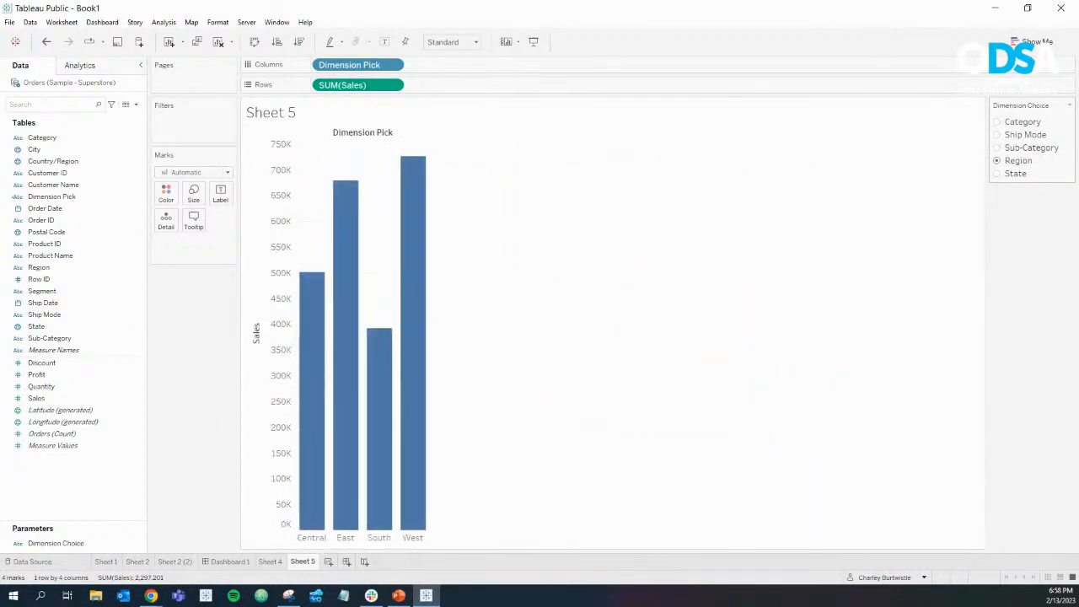
Step: Switch to PowerPoint, view the slide on automatic chart updates and the Measure Parameter slide, and return to Tableau
{"action": "left_click", "coordinate": [398, 595]}
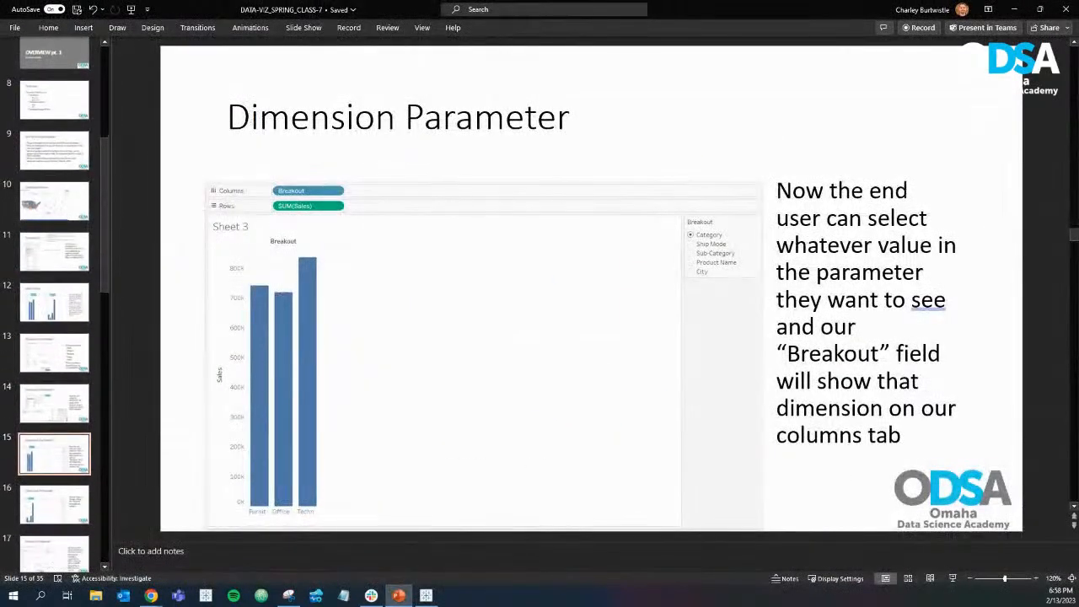
{"action": "key", "text": "Down"}
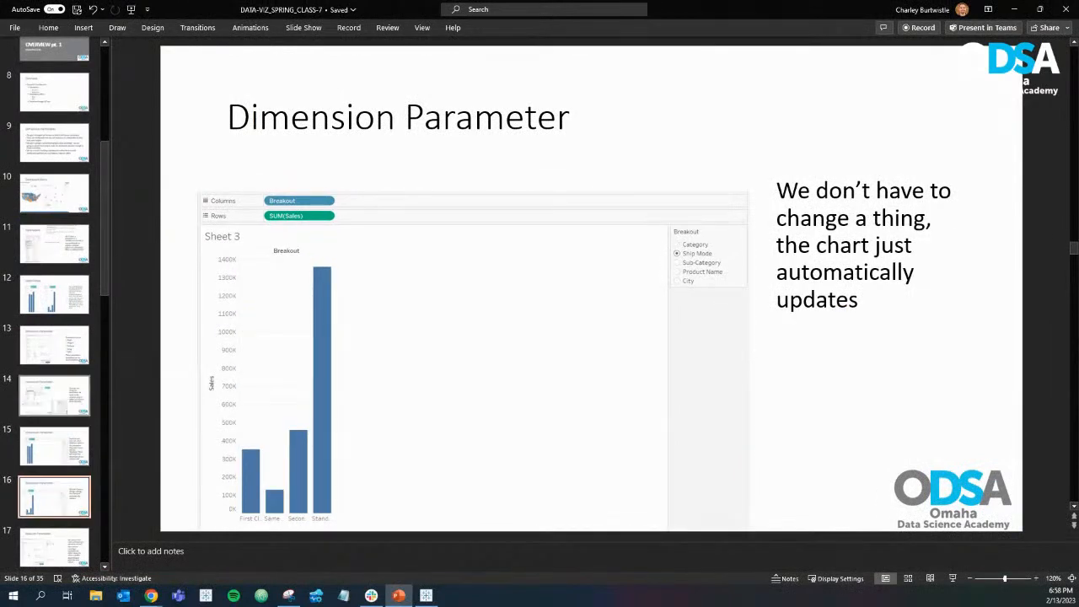
{"action": "scroll", "coordinate": [54, 421], "scroll_direction": "down", "scroll_amount": 2}
{"action": "left_click", "coordinate": [54, 461]}
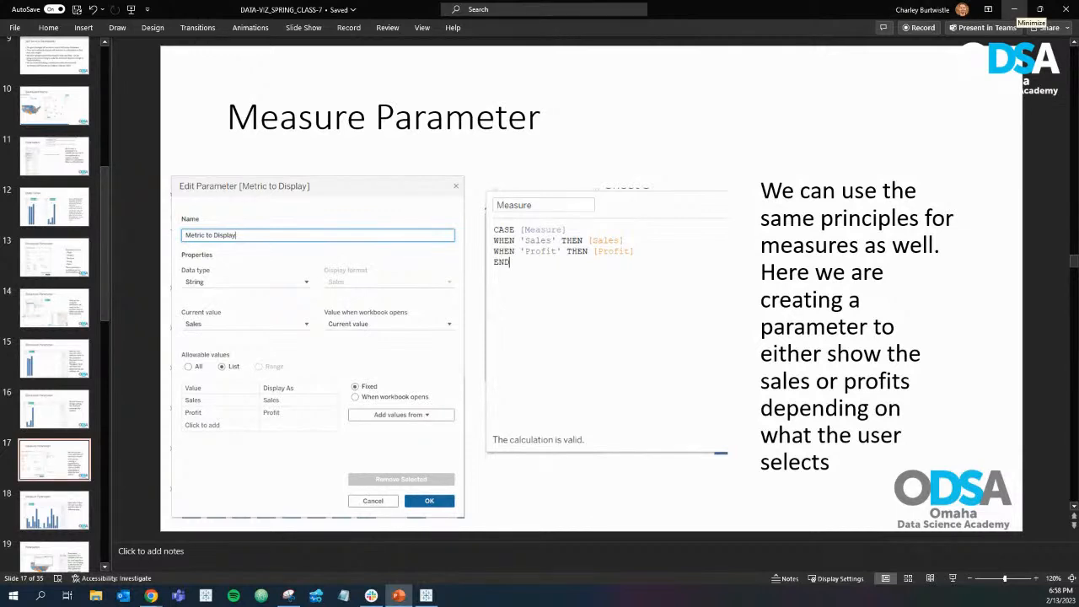
{"action": "left_click", "coordinate": [1014, 9]}
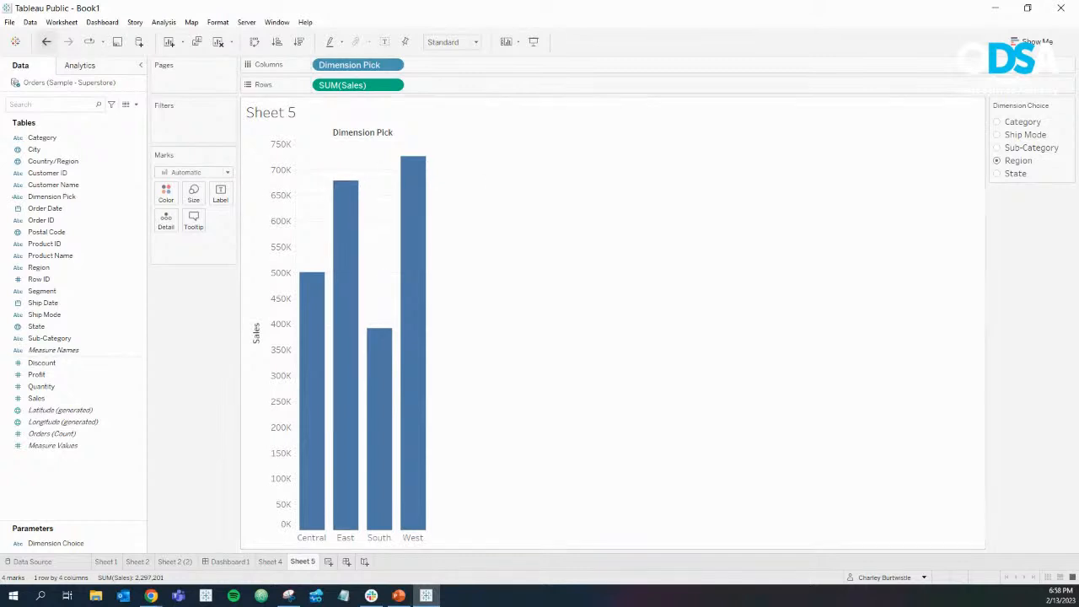
Step: Step the Dimension Choice parameter through Category, Ship Mode, Sub-Category and Region, and leave it set to State
{"action": "left_click", "coordinate": [997, 122]}
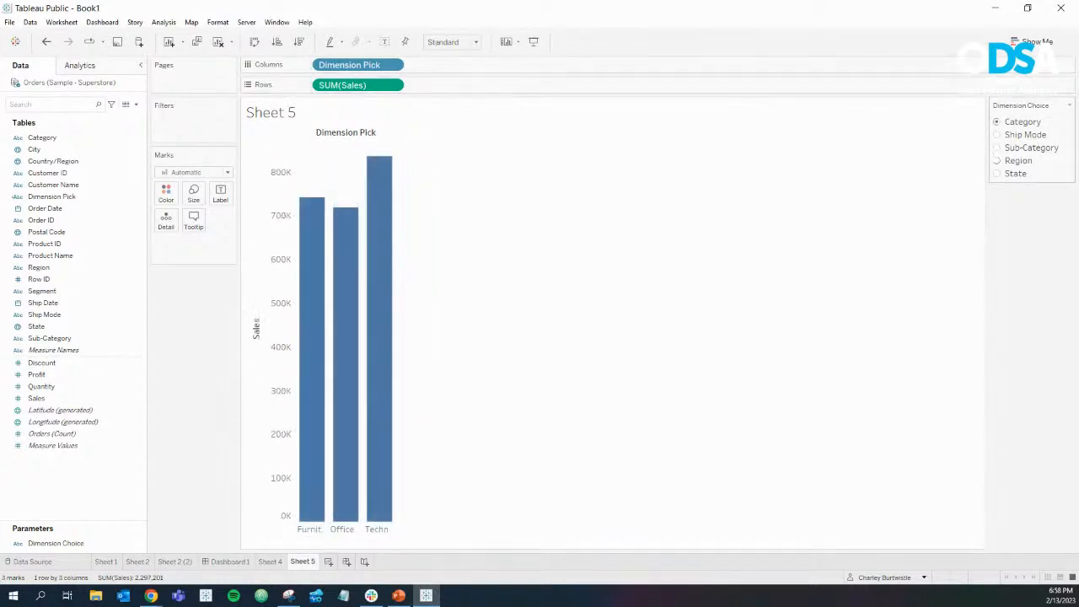
{"action": "left_click", "coordinate": [997, 135]}
{"action": "left_click", "coordinate": [997, 148]}
{"action": "left_click", "coordinate": [997, 160]}
{"action": "left_click", "coordinate": [997, 173]}
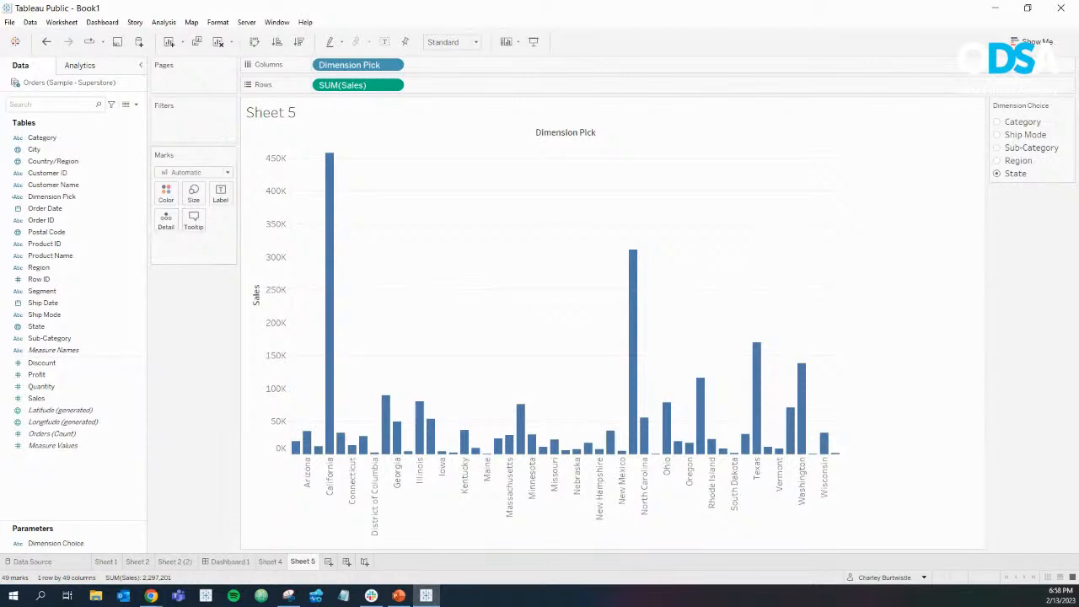
Step: Start a new parameter named Measure Pick with the String data type
{"action": "left_click", "coordinate": [135, 103]}
{"action": "left_click", "coordinate": [47, 126]}
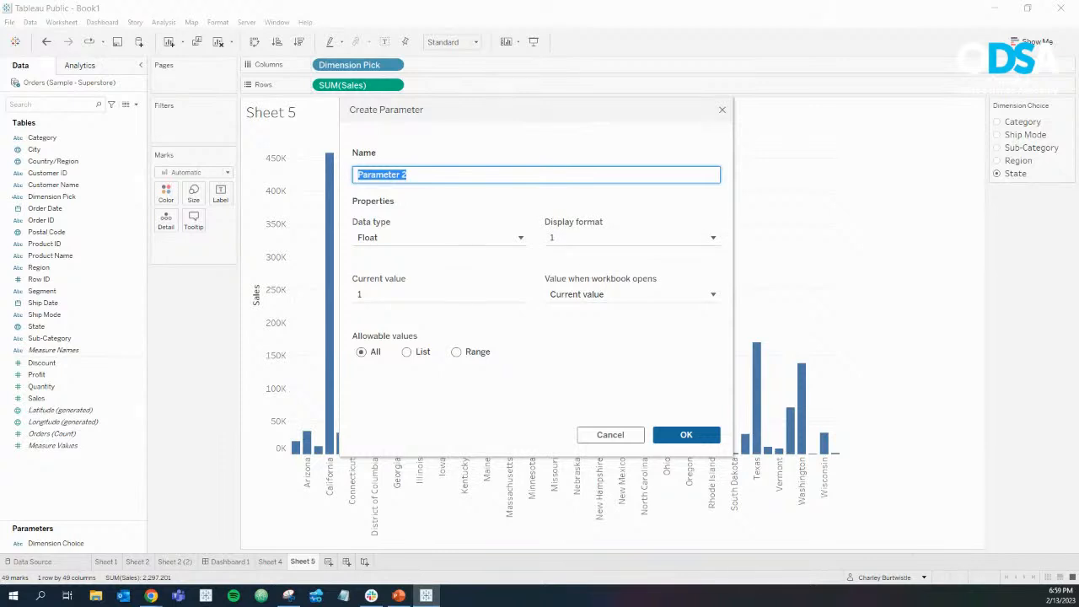
{"action": "type", "text": "Measure Pick"}
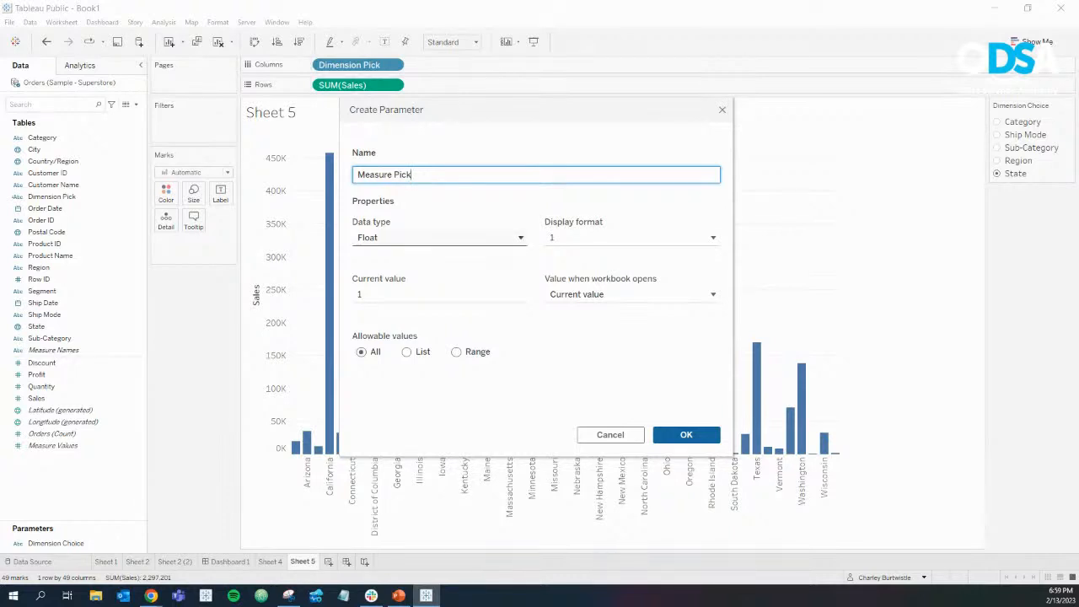
{"action": "left_click", "coordinate": [438, 237]}
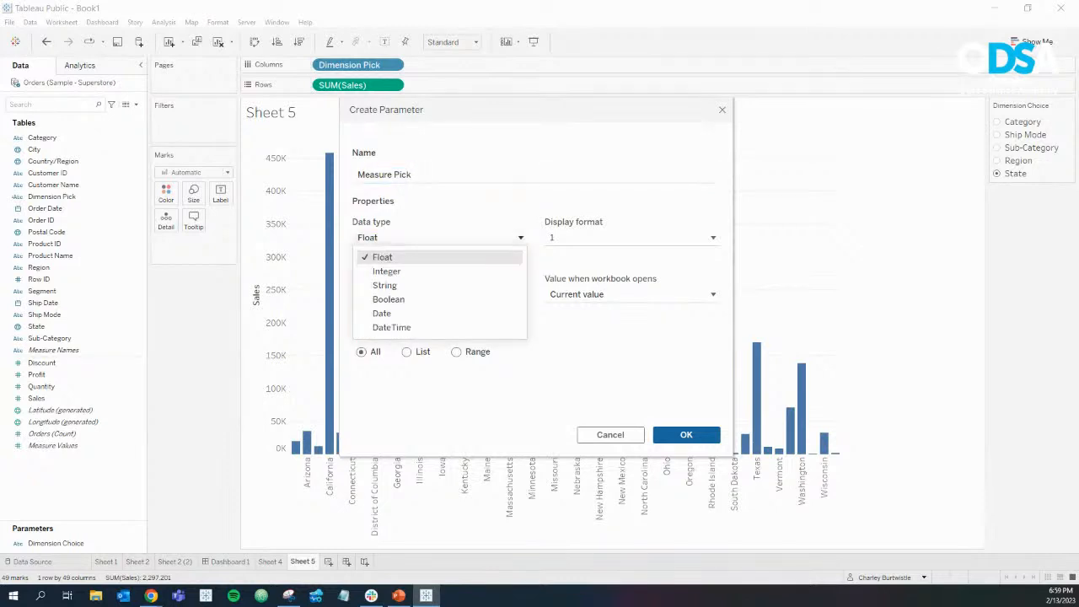
{"action": "left_click", "coordinate": [384, 285]}
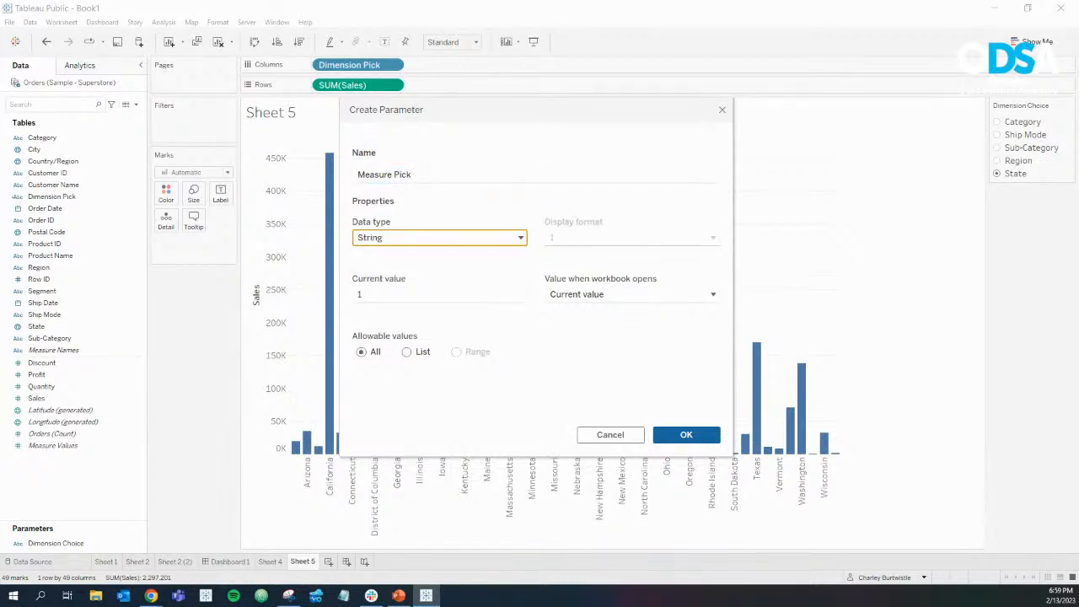
Step: Restrict Measure Pick to a list of the allowable values Sales, Profits and Discount, and save the parameter
{"action": "left_click", "coordinate": [408, 351]}
{"action": "left_click", "coordinate": [391, 397]}
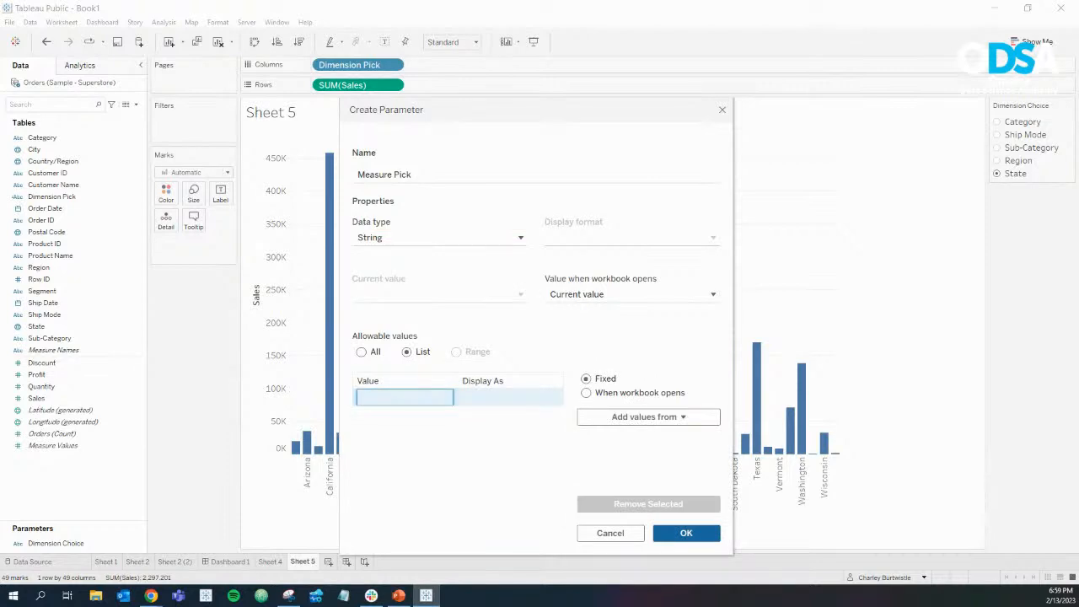
{"action": "type", "text": "Sales"}
{"action": "key", "text": "Return"}
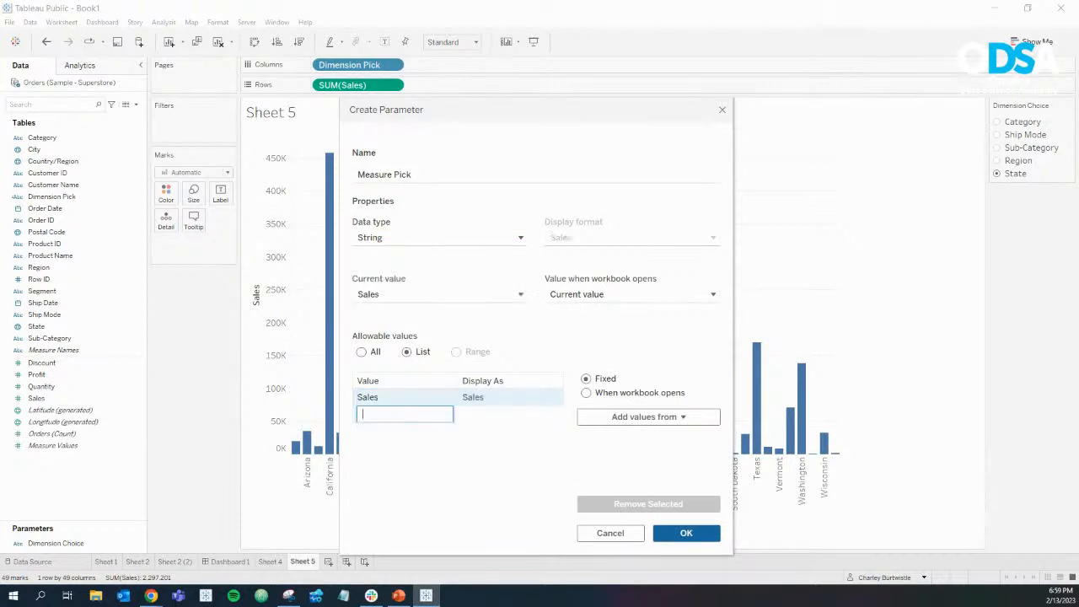
{"action": "type", "text": "Profits"}
{"action": "key", "text": "Return"}
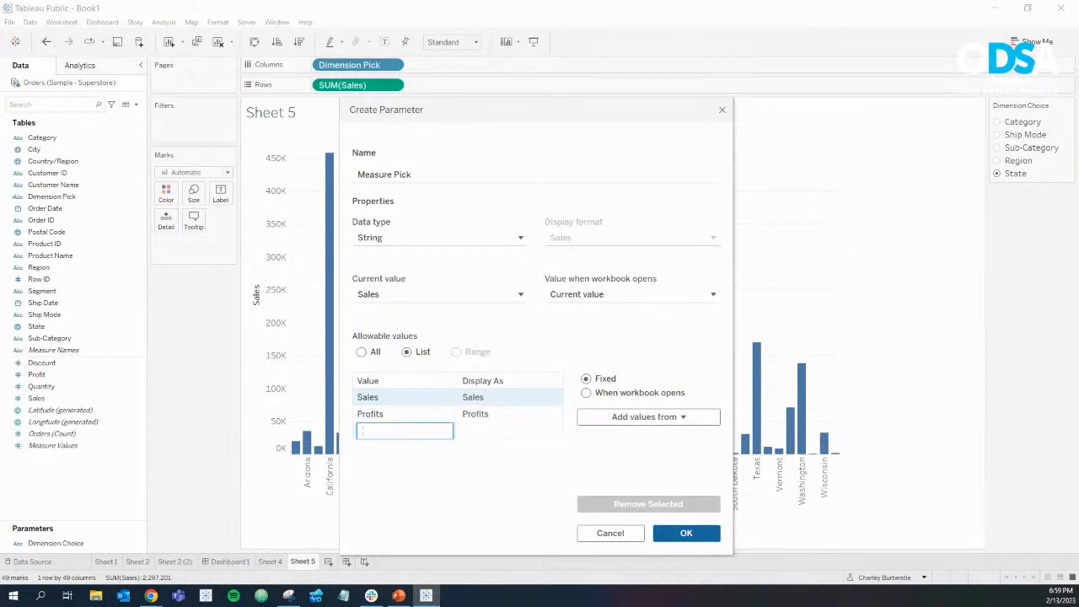
{"action": "type", "text": "Discount"}
{"action": "key", "text": "Return"}
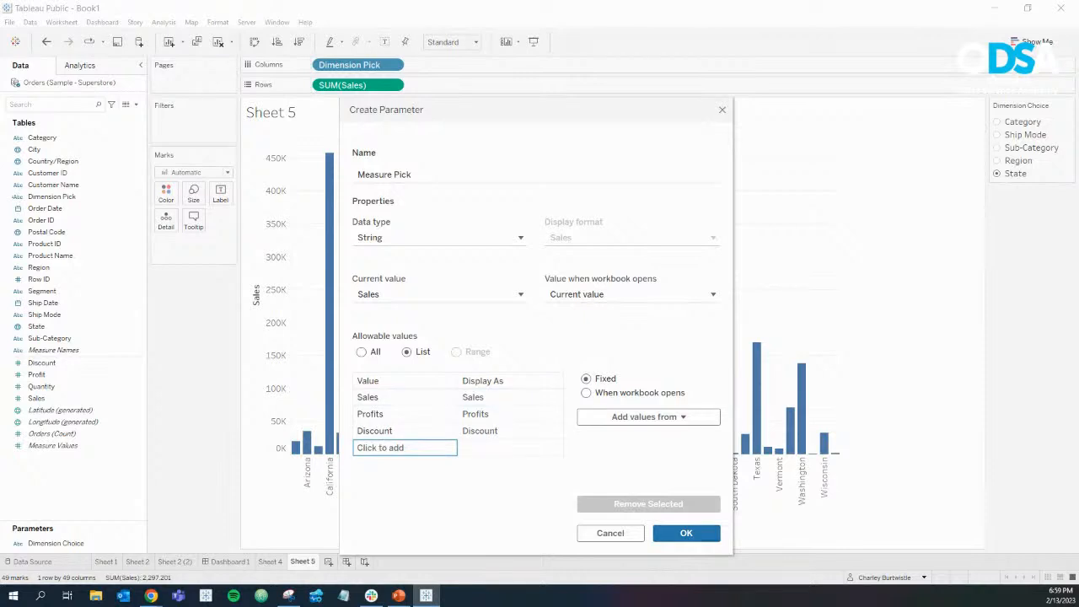
{"action": "left_click", "coordinate": [686, 533]}
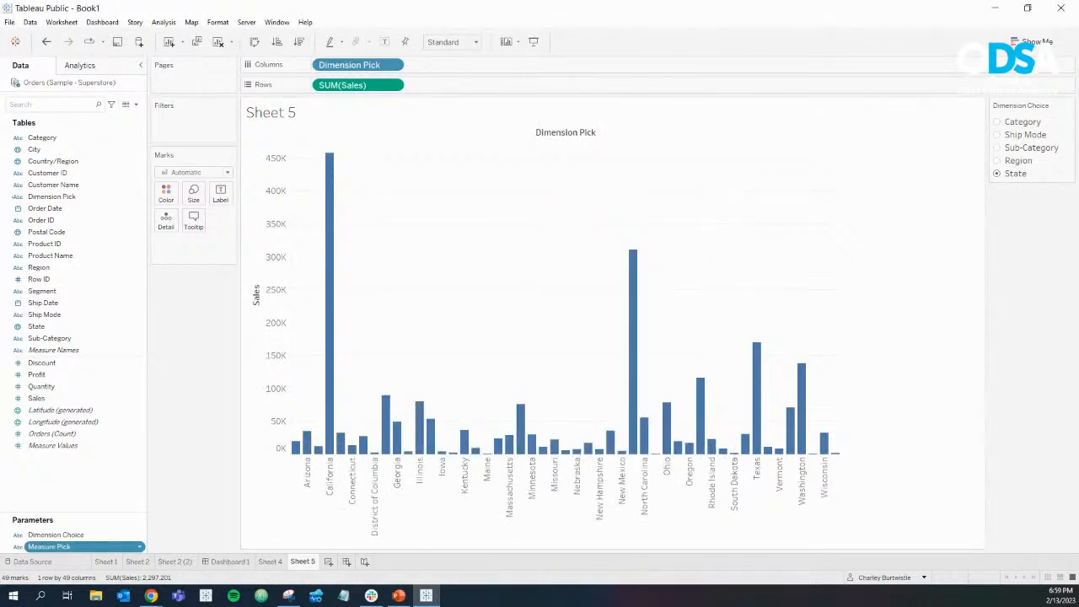
Step: Show the Measure Pick parameter control beside the chart and display it as a single value list
{"action": "left_click", "coordinate": [140, 547]}
{"action": "left_click", "coordinate": [173, 323]}
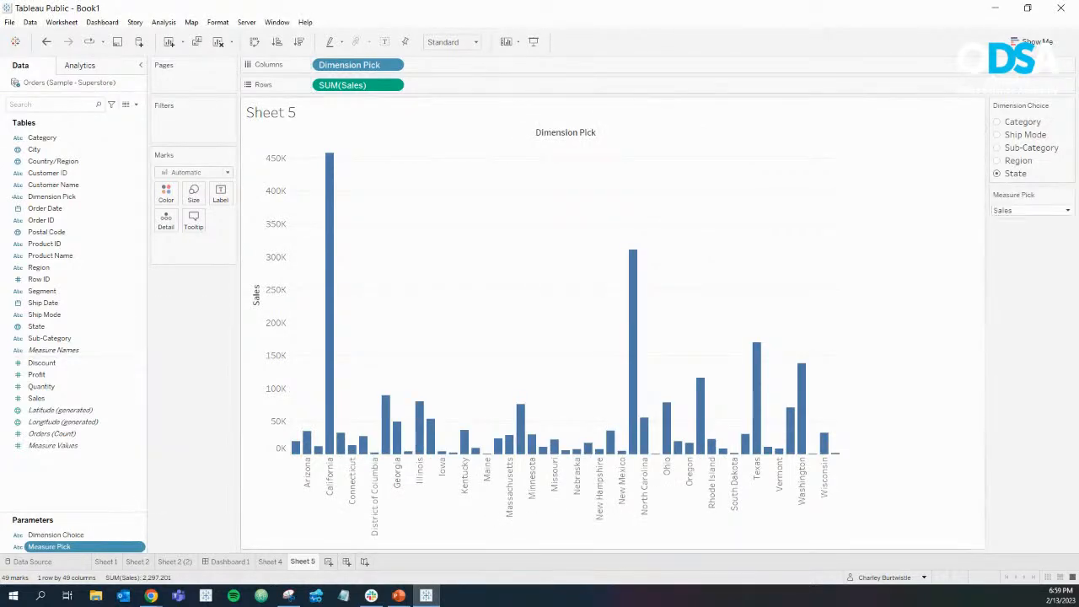
{"action": "left_click", "coordinate": [1068, 195]}
{"action": "left_click", "coordinate": [1021, 253]}
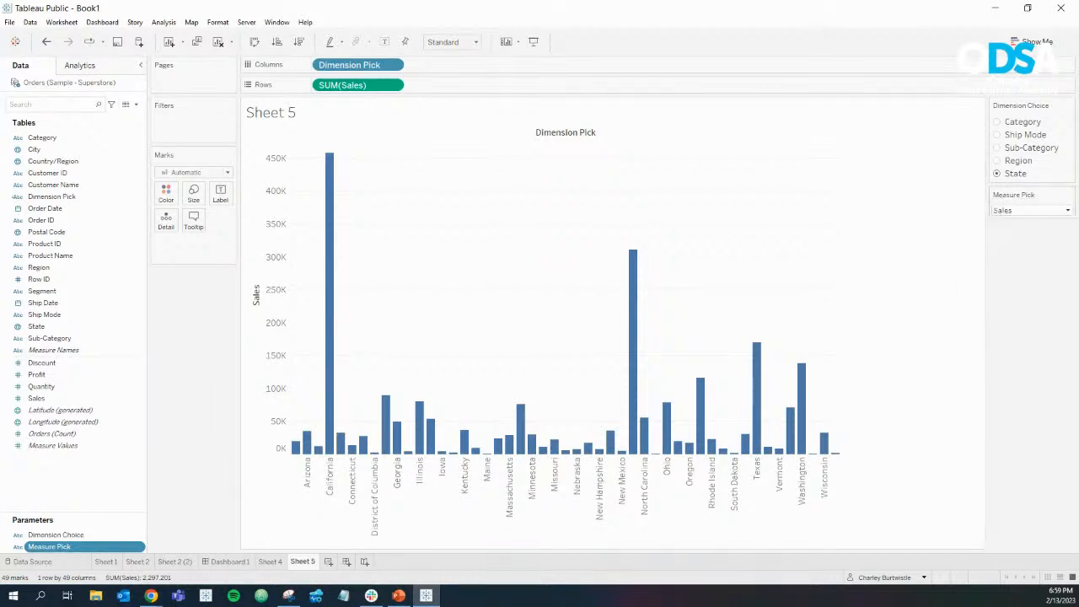
Step: Cycle the Measure Pick parameter repeatedly through Profits, Discount and Sales, and leave it set to Discount
{"action": "left_click", "coordinate": [997, 225]}
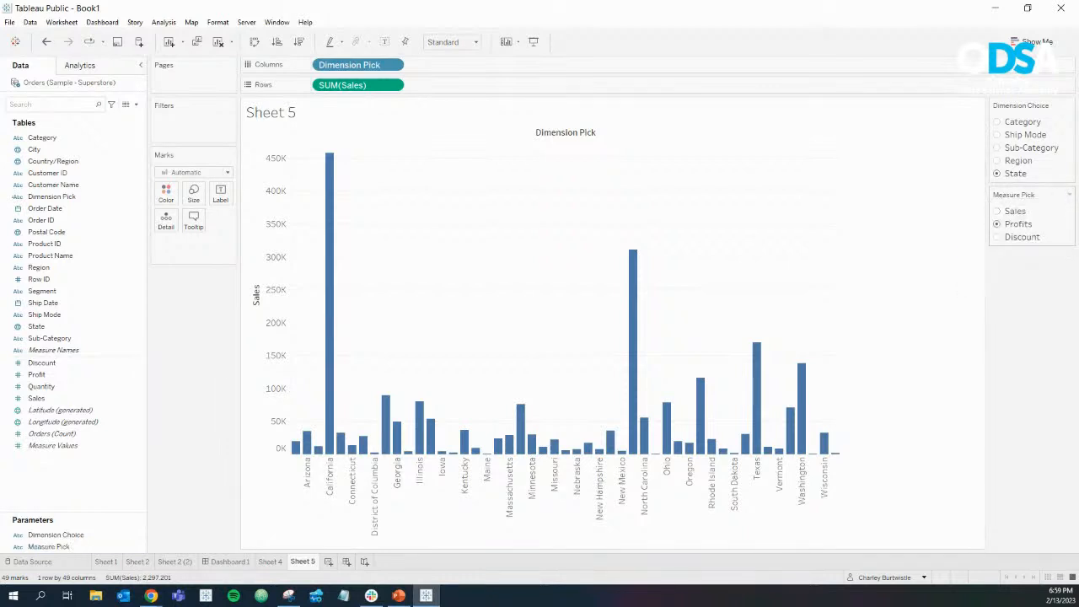
{"action": "left_click", "coordinate": [997, 237]}
{"action": "left_click", "coordinate": [997, 225]}
{"action": "left_click", "coordinate": [997, 211]}
{"action": "left_click", "coordinate": [997, 224]}
{"action": "left_click", "coordinate": [998, 237]}
{"action": "left_click", "coordinate": [997, 224]}
{"action": "left_click", "coordinate": [997, 211]}
{"action": "left_click", "coordinate": [997, 224]}
{"action": "left_click", "coordinate": [997, 237]}
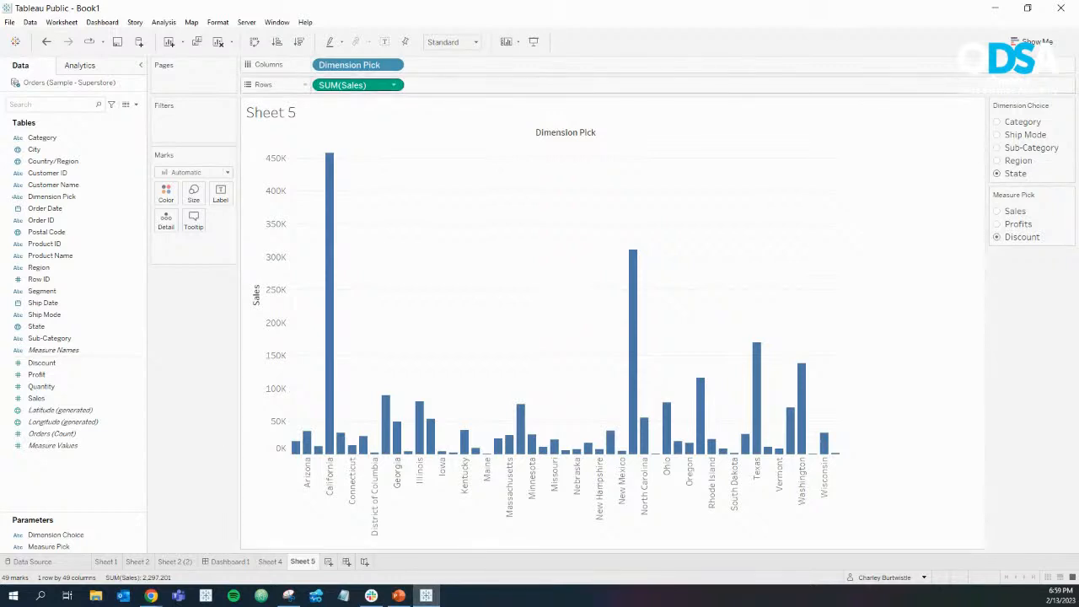
{"action": "left_click", "coordinate": [135, 105]}
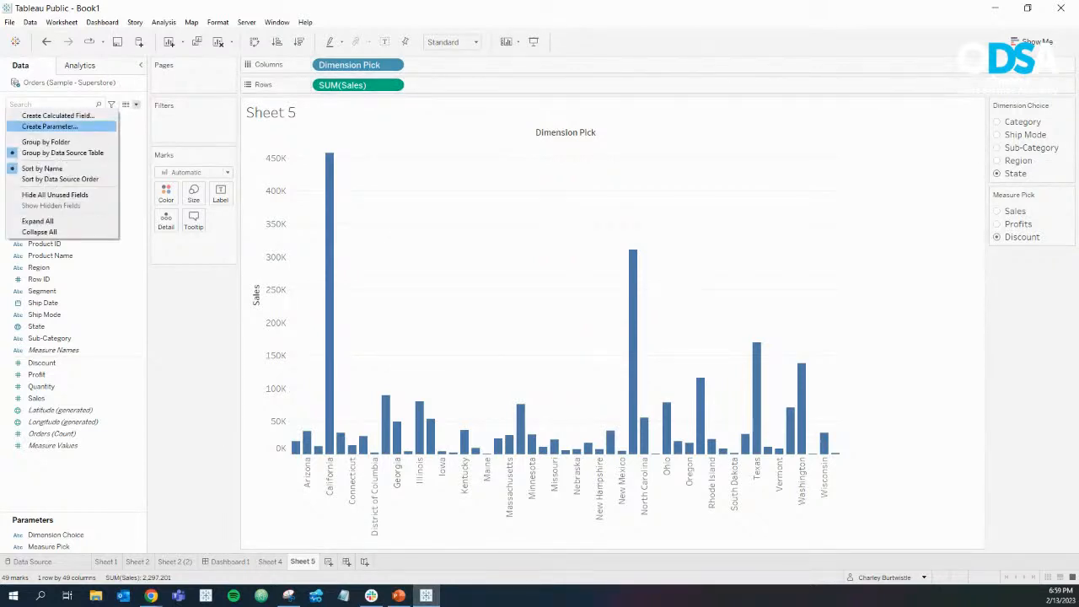
{"action": "left_click", "coordinate": [52, 115]}
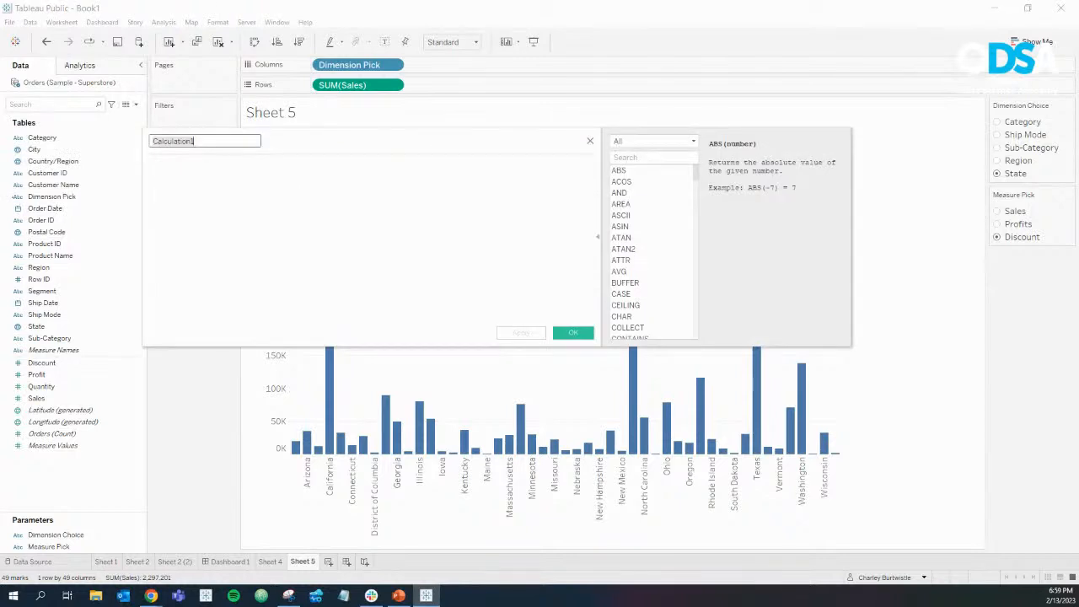
{"action": "type", "text": "Mea"}
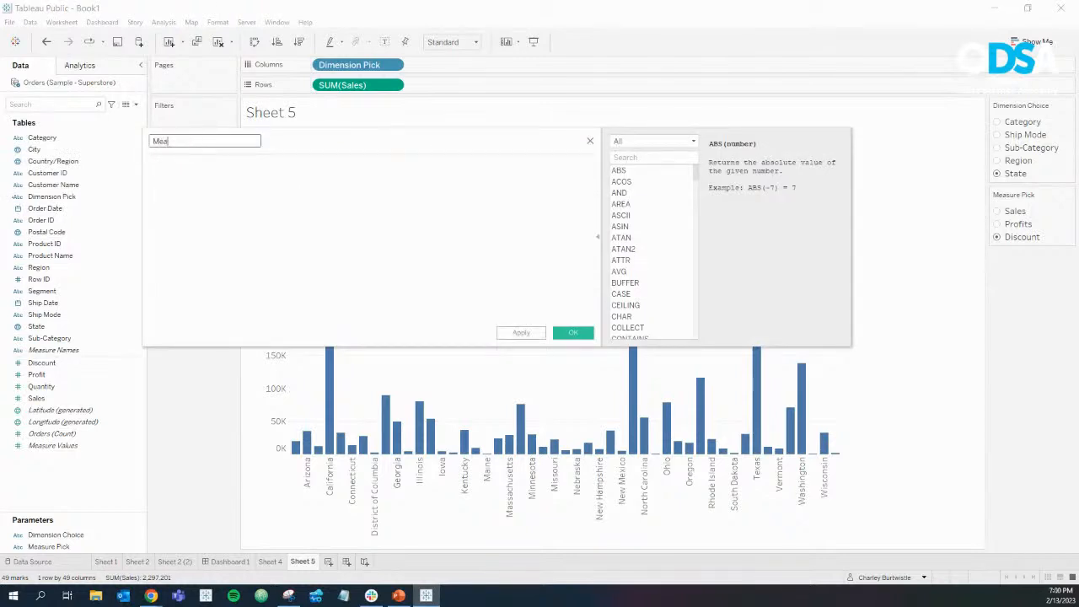
{"action": "type", "text": "sure Pick"}
{"action": "left_click", "coordinate": [151, 166]}
{"action": "type", "text": "IIF"}
{"action": "key", "text": "BackSpace"}
{"action": "key", "text": "BackSpace"}
{"action": "key", "text": "BackSpace"}
{"action": "type", "text": "IF "}
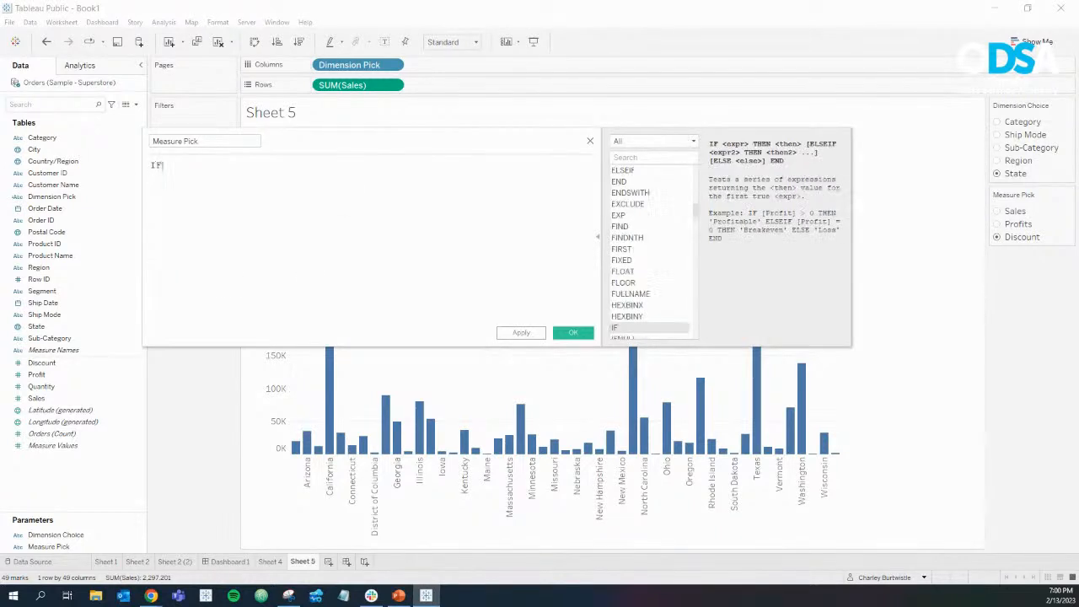
{"action": "type", "text": "mea"}
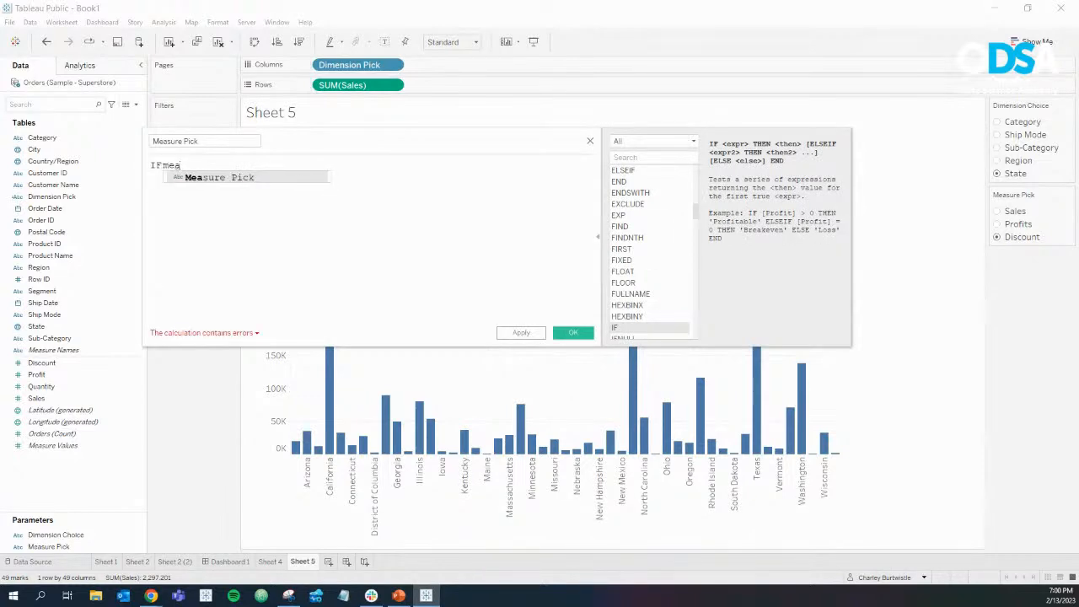
{"action": "left_click", "coordinate": [200, 140]}
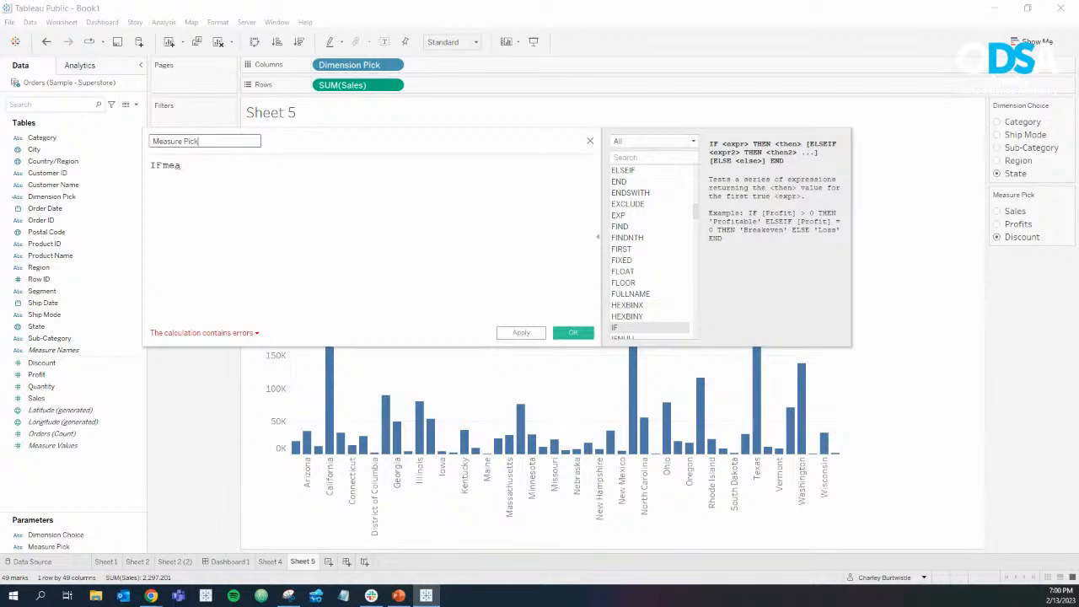
{"action": "left_click", "coordinate": [590, 141]}
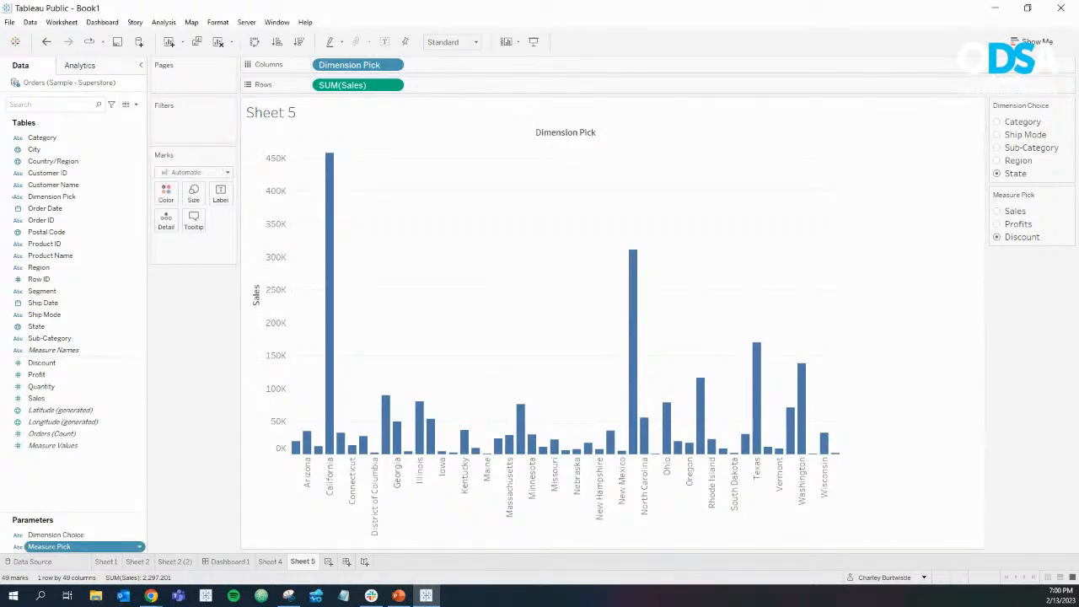
Step: Rename the Measure Pick parameter as Measure Choice
{"action": "double_click", "coordinate": [71, 546]}
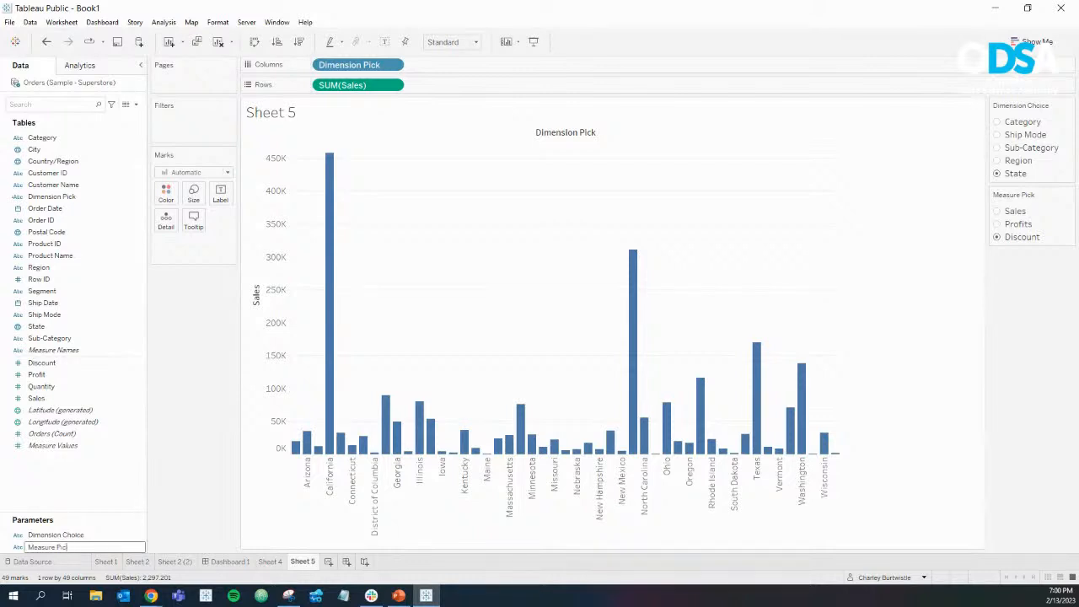
{"action": "key", "text": "BackSpace"}
{"action": "key", "text": "BackSpace"}
{"action": "key", "text": "BackSpace"}
{"action": "type", "text": "Choice"}
{"action": "key", "text": "Return"}
Step: Start a new calculated field named Measure Pick
{"action": "left_click", "coordinate": [136, 103]}
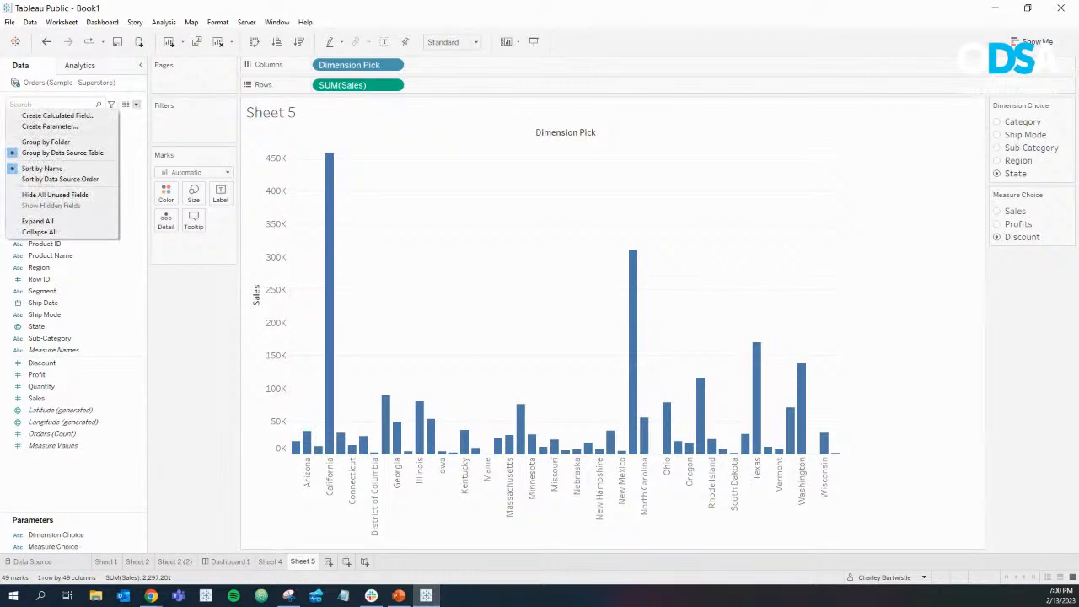
{"action": "left_click", "coordinate": [50, 115]}
{"action": "type", "text": "M"}
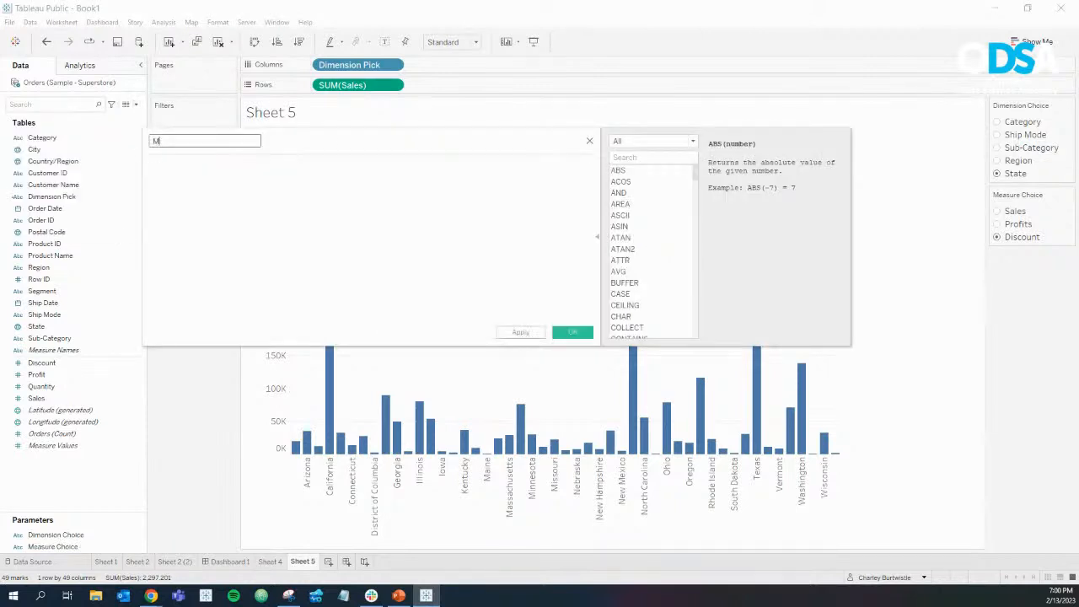
{"action": "type", "text": "easure Pick"}
{"action": "key", "text": "Tab"}
Step: Write the formula's first condition as IF [Measure Choice] == 'Sales' THEN [Sales]
{"action": "type", "text": "IF"}
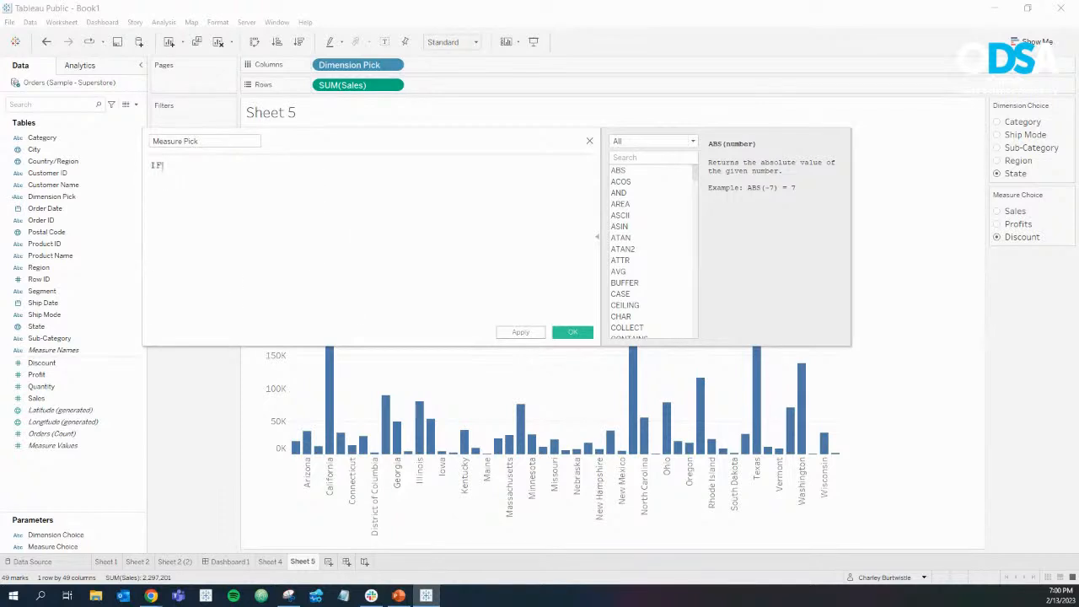
{"action": "type", "text": " [Measure Choice] == 'SALES"}
{"action": "key", "text": "BackSpace"}
{"action": "key", "text": "BackSpace"}
{"action": "key", "text": "BackSpace"}
{"action": "type", "text": "ales' THEN"}
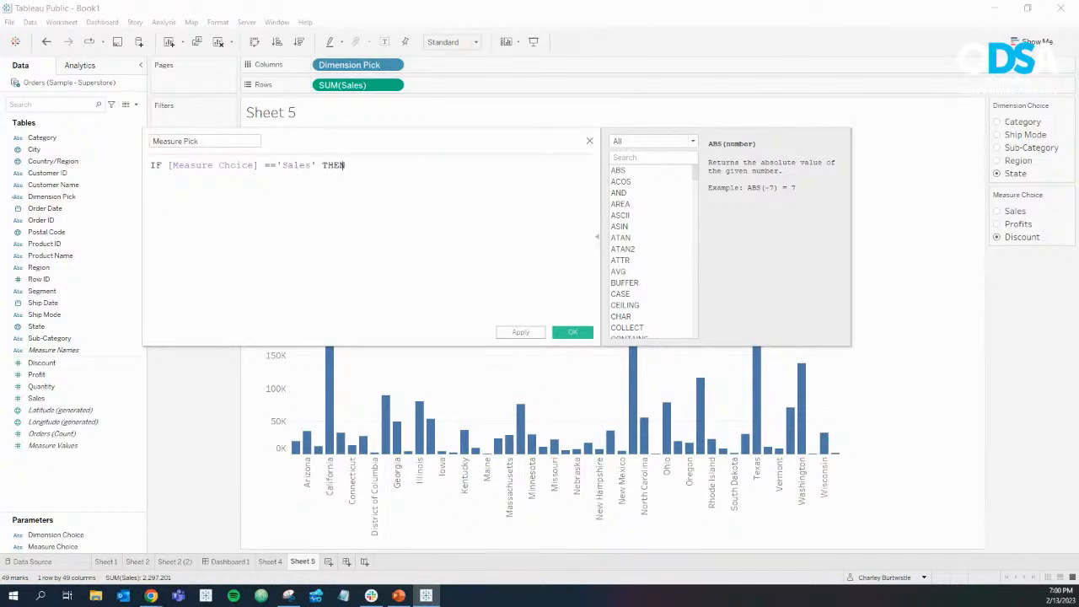
{"action": "type", "text": " Sa"}
{"action": "key", "text": "BackSpace"}
{"action": "key", "text": "BackSpace"}
{"action": "key", "text": "BackSpace"}
{"action": "key", "text": "BackSpace"}
{"action": "type", "text": "Sa"}
{"action": "key", "text": "Return"}
{"action": "key", "text": "Return"}
Step: Add the second condition ELSEIF [Measure Choice] == 'Profits' THEN [Profit] on its own line
{"action": "type", "text": "ELSE"}
{"action": "key", "text": "Down"}
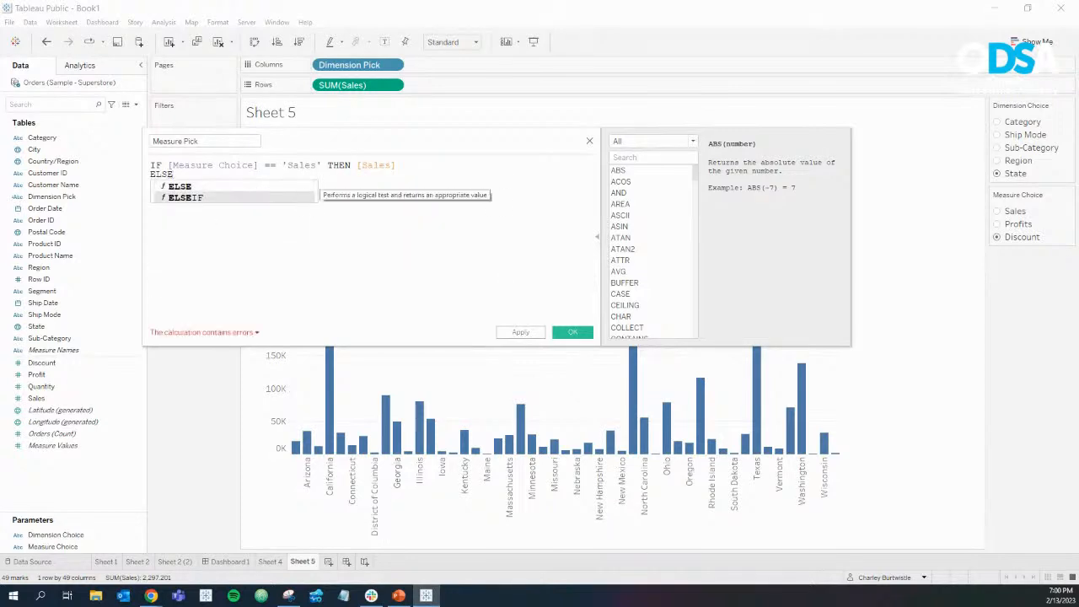
{"action": "key", "text": "Return"}
{"action": "type", "text": "mea"}
{"action": "key", "text": "Return"}
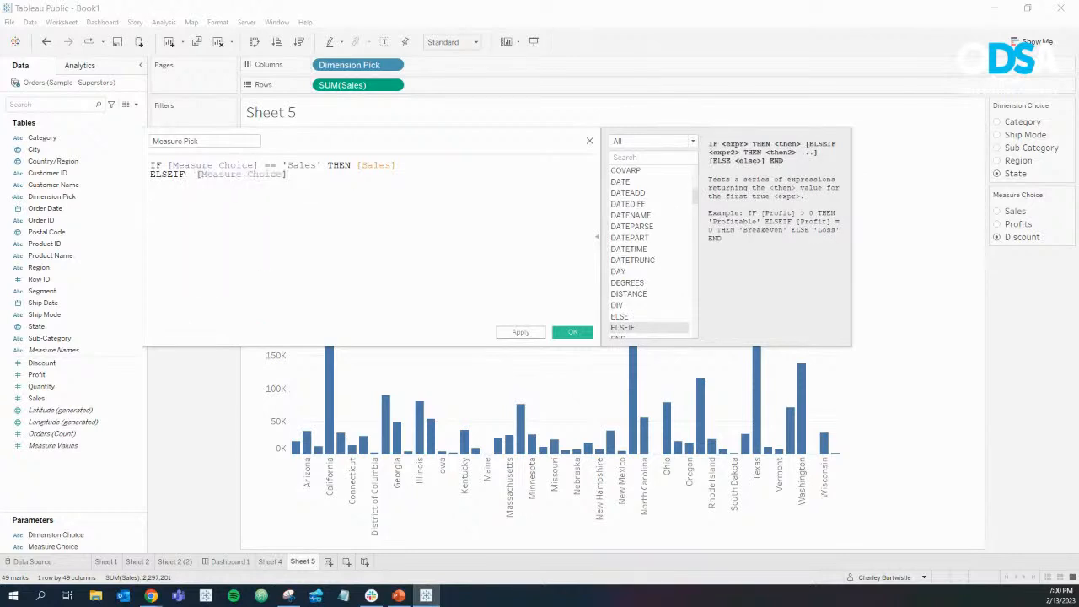
{"action": "type", "text": "== 'Profits' THEN "}
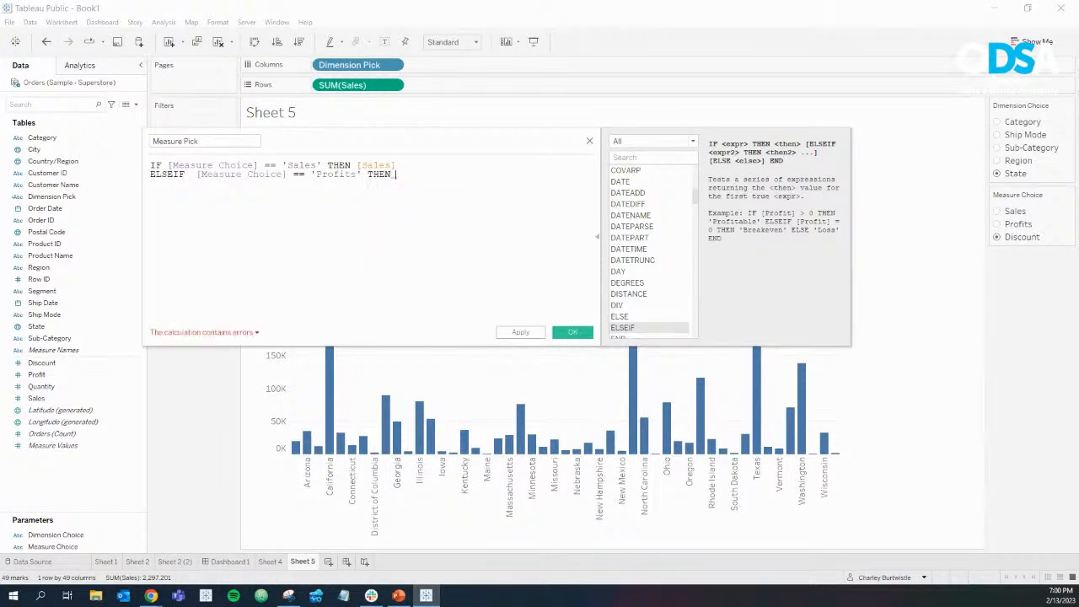
{"action": "type", "text": "Pro"}
{"action": "key", "text": "Down"}
{"action": "key", "text": "Down"}
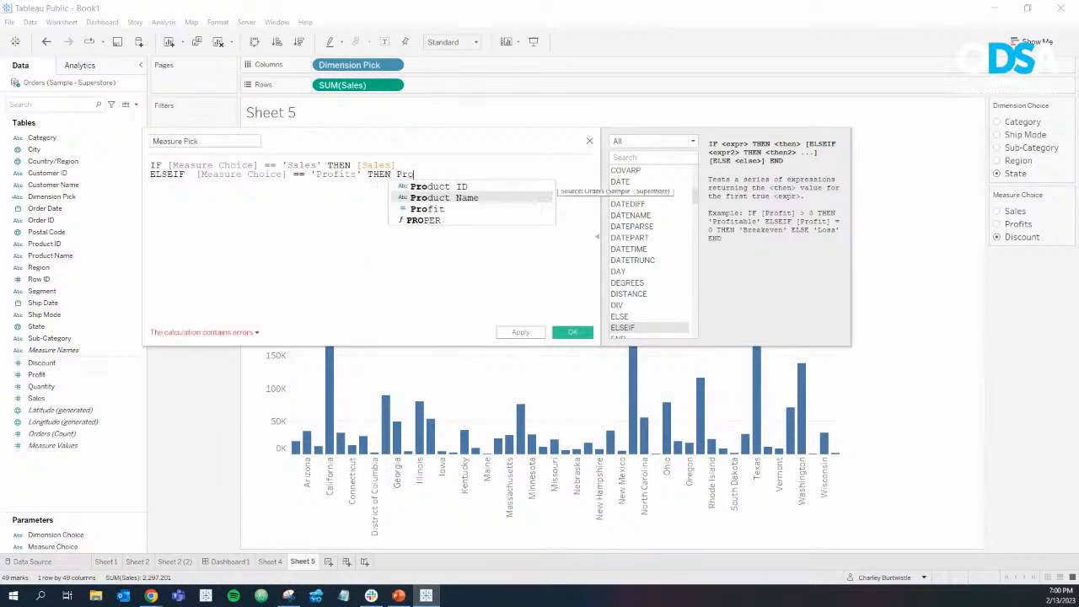
{"action": "key", "text": "Return"}
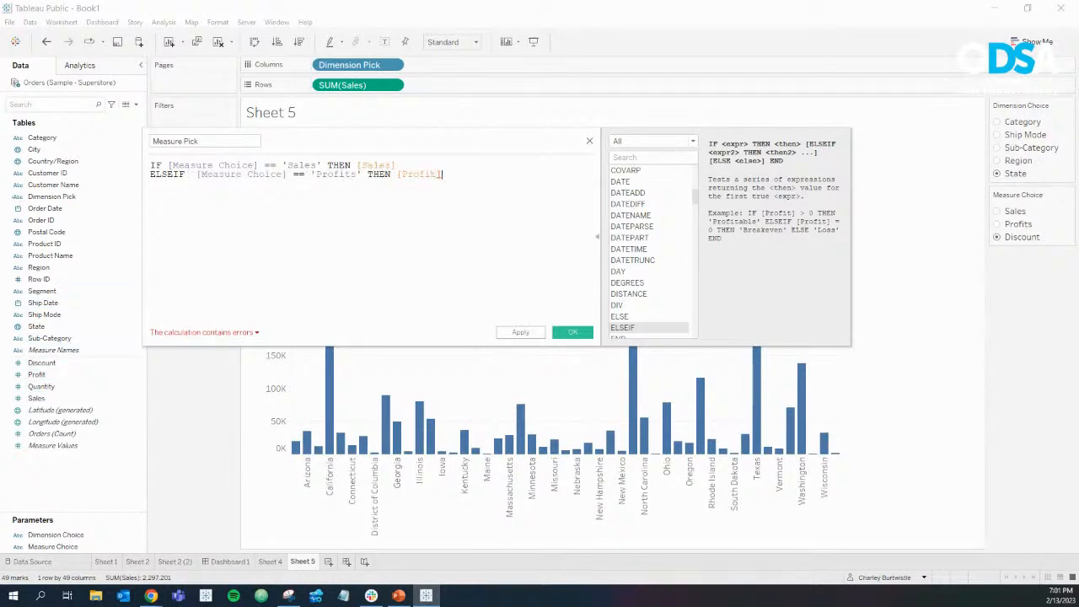
{"action": "key", "text": "Return"}
{"action": "key", "text": "BackSpace"}
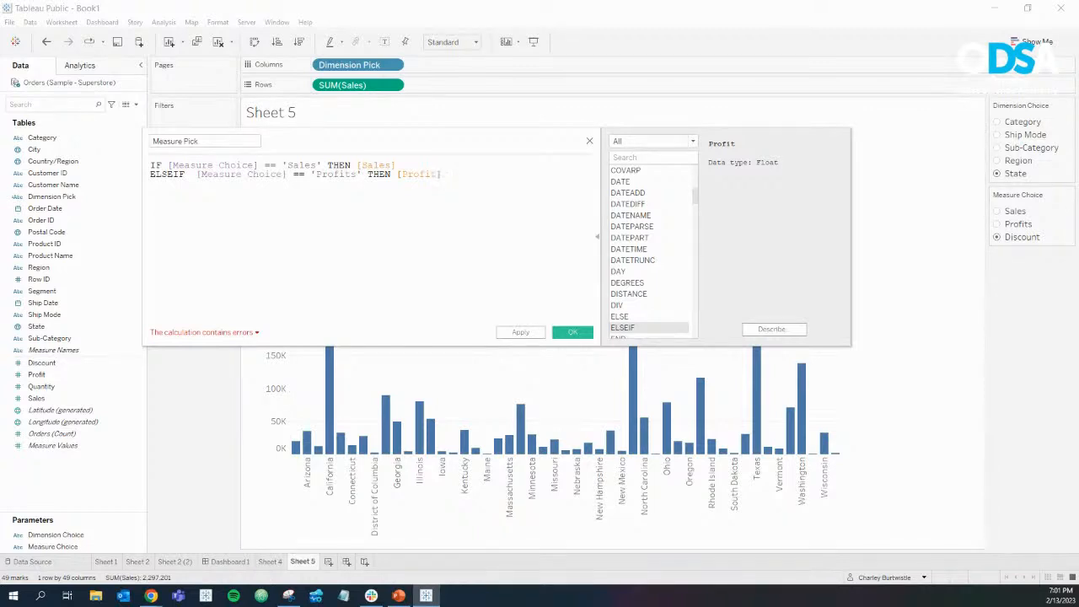
{"action": "left_click_drag", "start_coordinate": [196, 174], "coordinate": [271, 175]}
{"action": "double_click", "coordinate": [336, 175]}
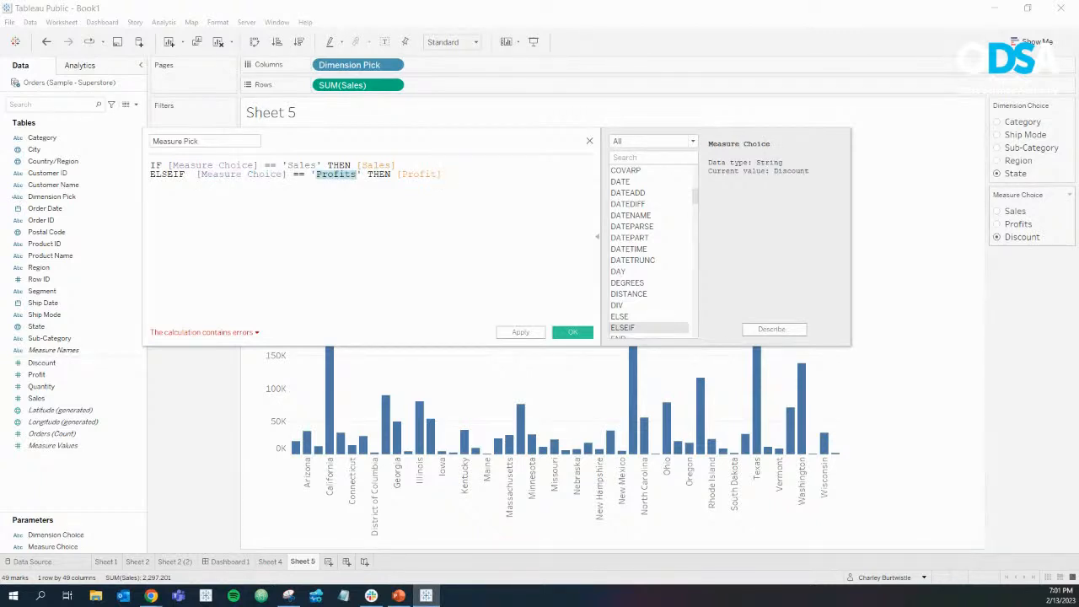
Step: Duplicate the ELSEIF line, make the copy return [Discount] for 'Discount', and finish the formula with END and save the field
{"action": "left_click", "coordinate": [153, 183]}
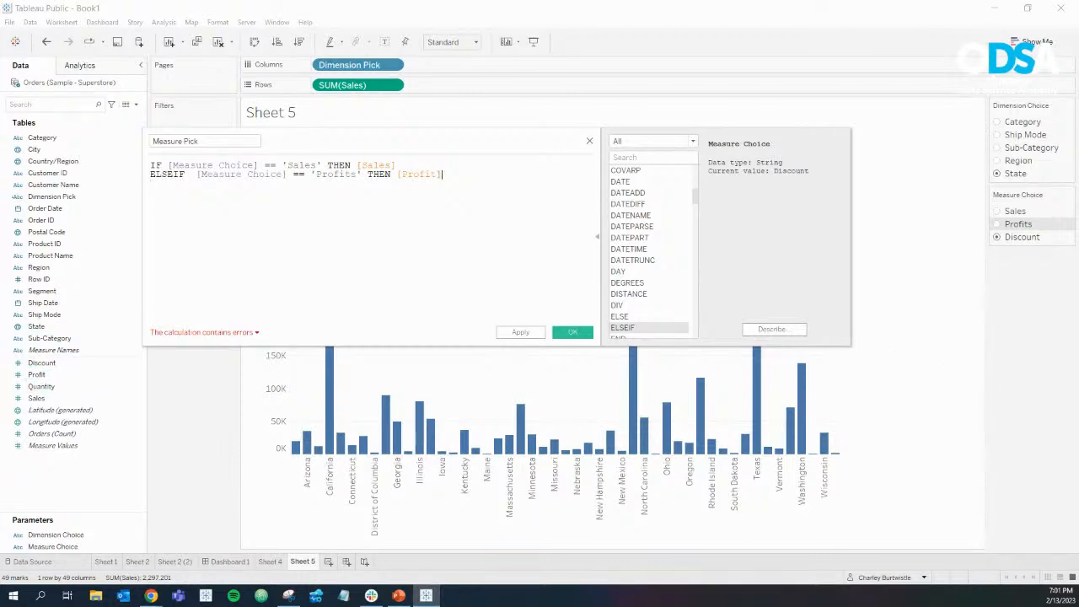
{"action": "key", "text": "shift+Up"}
{"action": "key", "text": "ctrl+c"}
{"action": "key", "text": "Left"}
{"action": "key", "text": "ctrl+v"}
{"action": "double_click", "coordinate": [334, 183]}
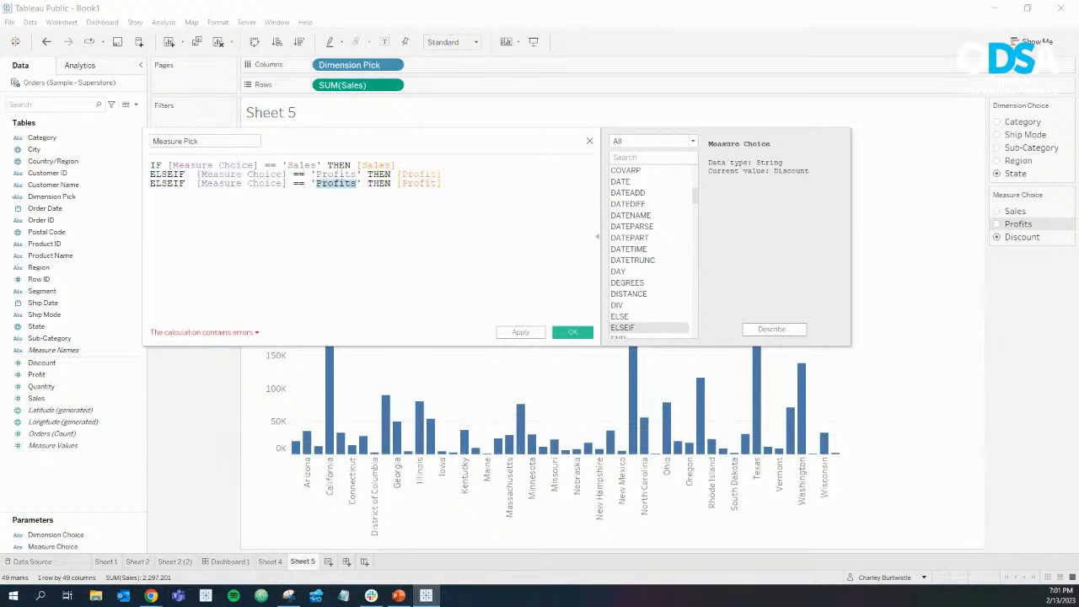
{"action": "type", "text": "Disc"}
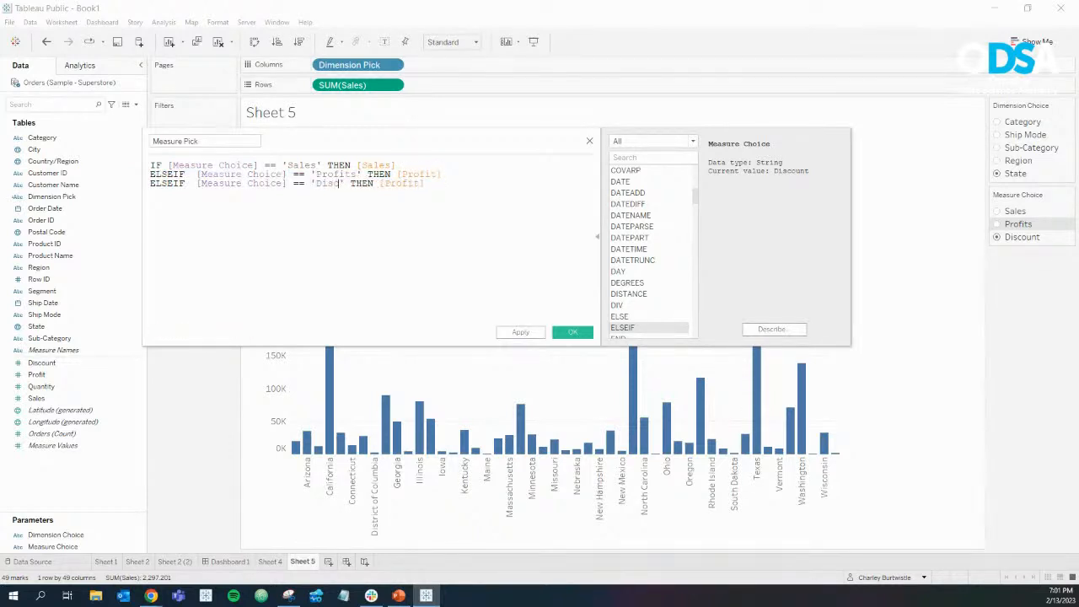
{"action": "type", "text": "ount"}
{"action": "double_click", "coordinate": [428, 183]}
{"action": "type", "text": "d"}
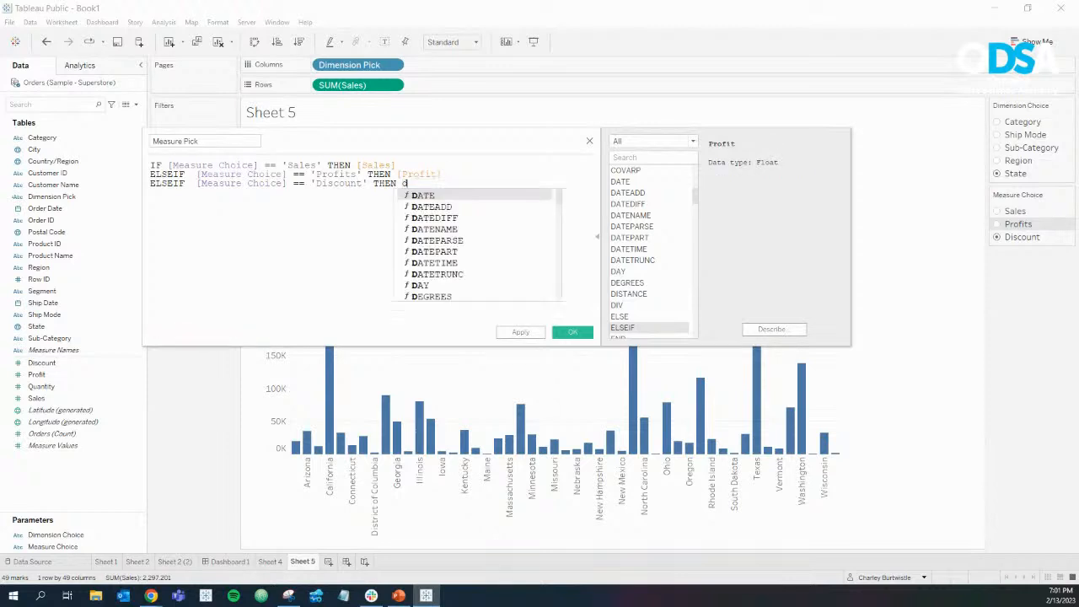
{"action": "type", "text": "is"}
{"action": "key", "text": "Return"}
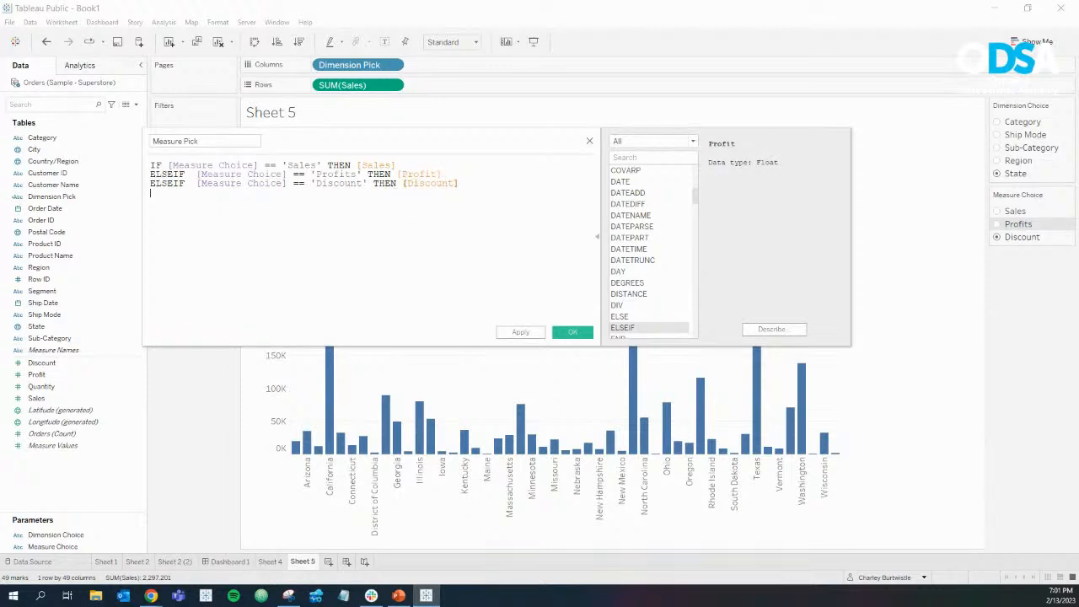
{"action": "type", "text": "END"}
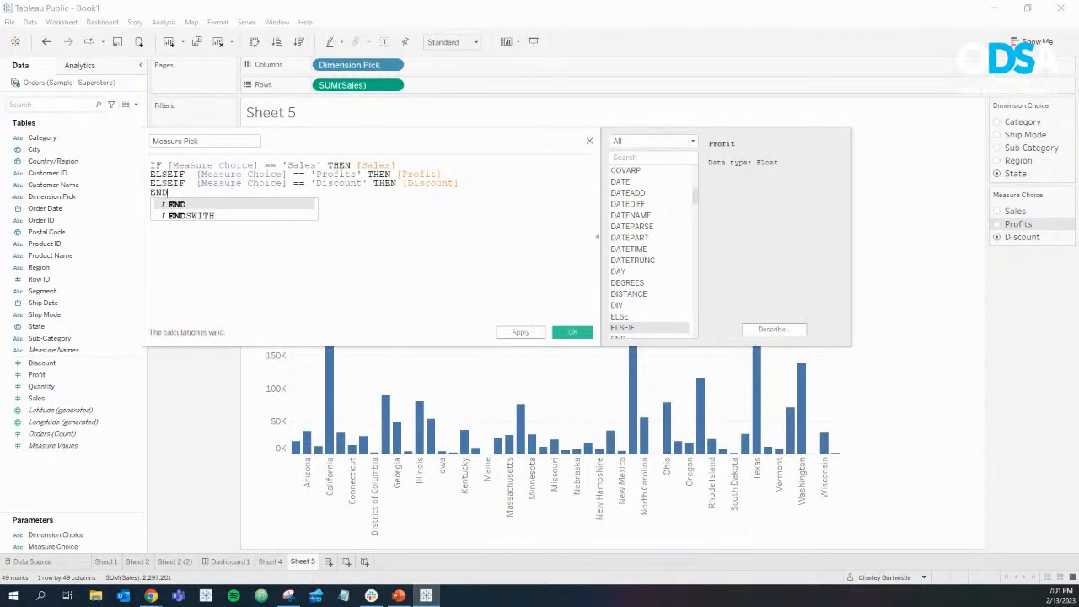
{"action": "left_click", "coordinate": [572, 331]}
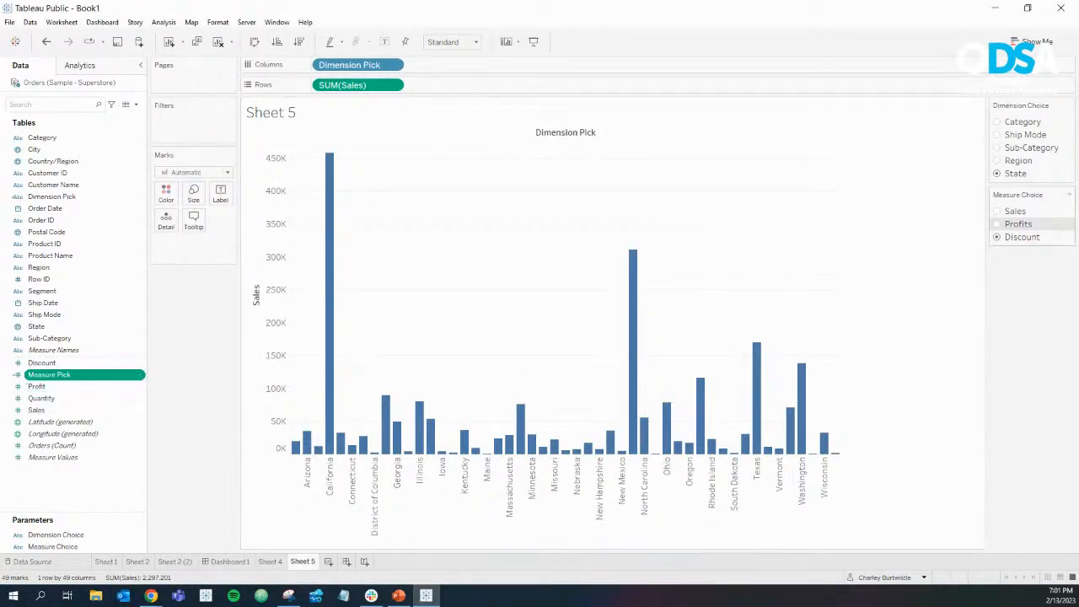
Step: Step the Measure Choice parameter through Profits and Sales, and set it back to Discount
{"action": "left_click", "coordinate": [1017, 224]}
{"action": "left_click", "coordinate": [1015, 211]}
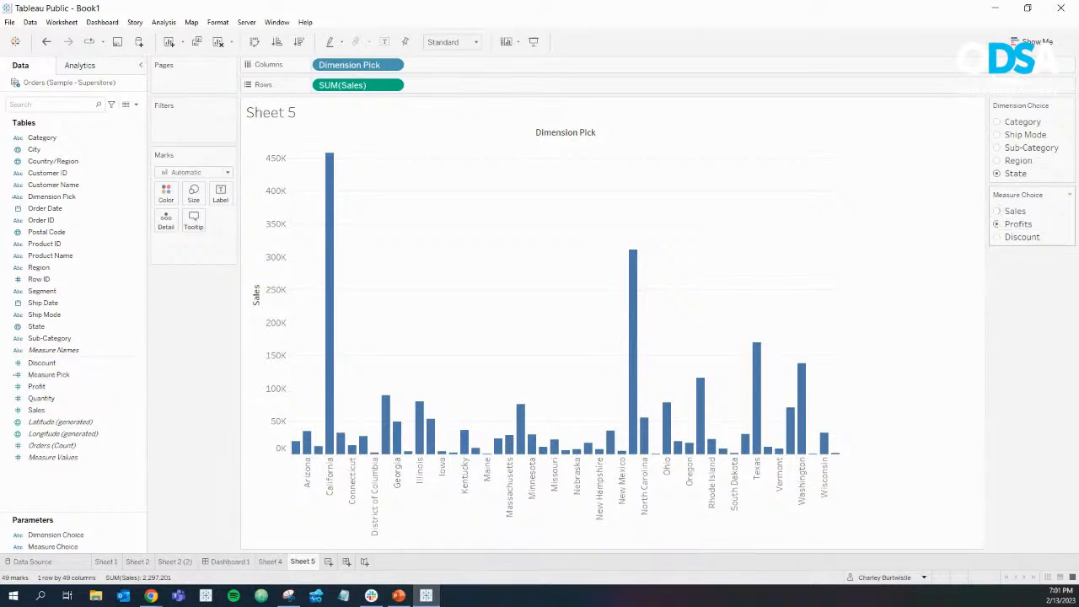
{"action": "left_click", "coordinate": [1021, 237]}
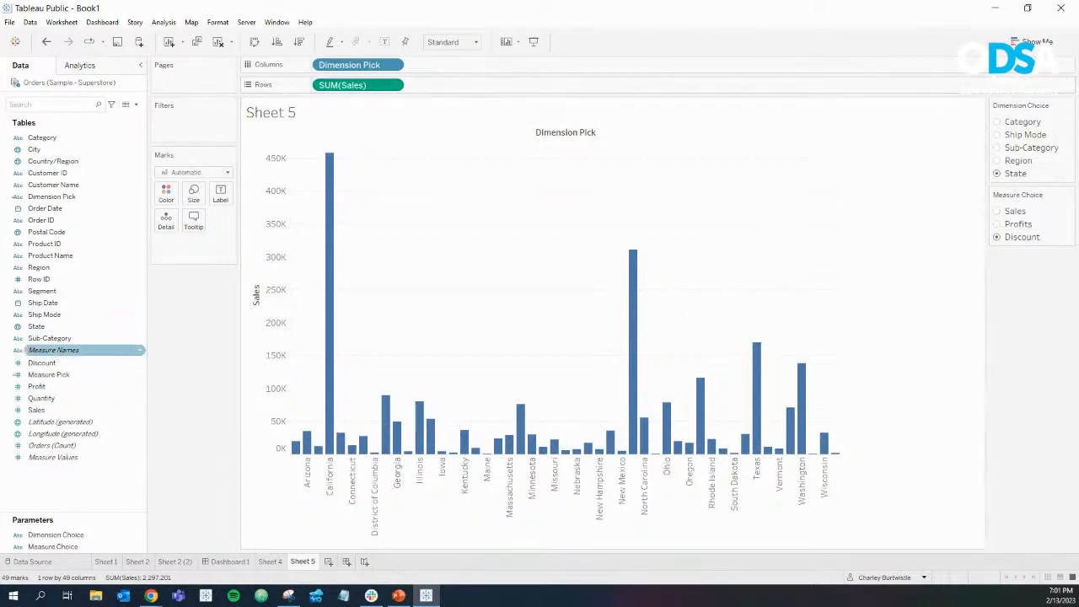
Step: Replace SUM(Sales) on the chart's rows with Measure Pick, and switch Measure Choice to Profits and to Sales
{"action": "left_click_drag", "start_coordinate": [49, 374], "coordinate": [354, 85]}
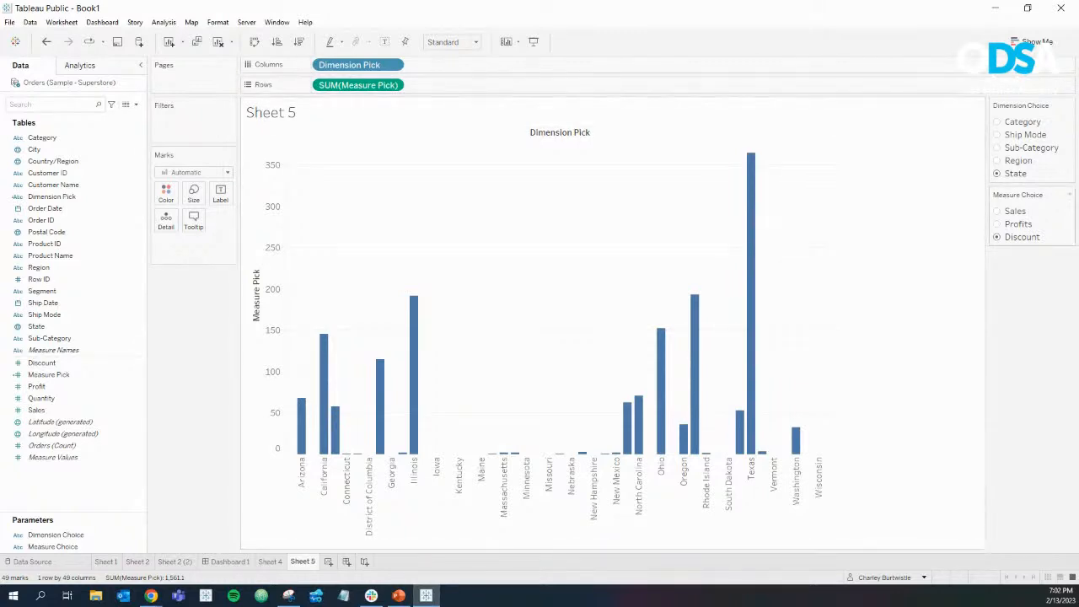
{"action": "left_click", "coordinate": [997, 225]}
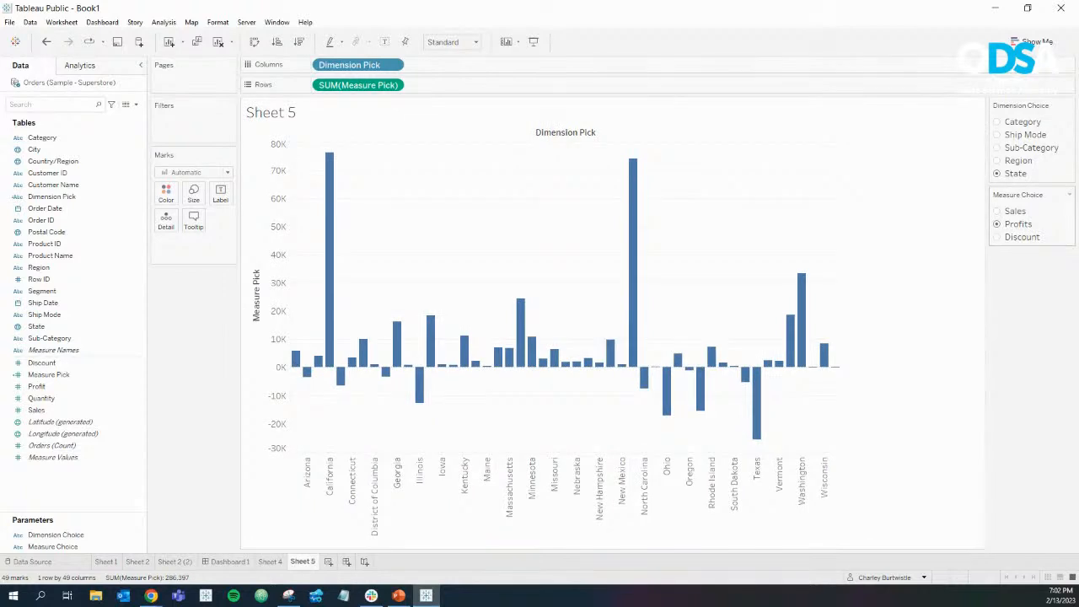
{"action": "left_click", "coordinate": [997, 212]}
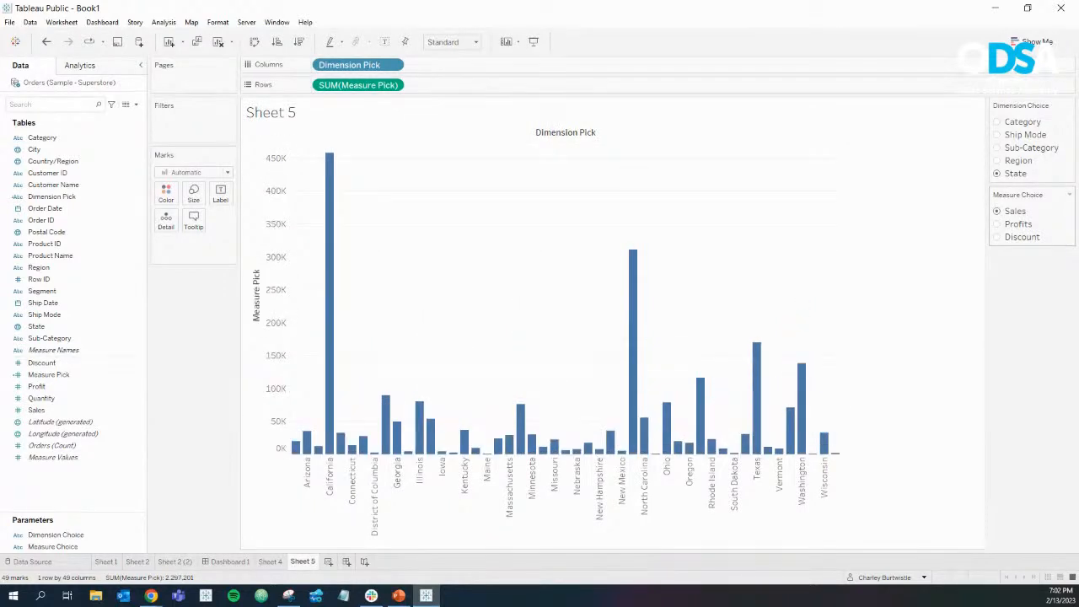
Step: Step the Dimension Choice parameter up to Sub-Category, through Region, and back to State
{"action": "key", "text": "Up"}
{"action": "key", "text": "Up"}
{"action": "key", "text": "Up"}
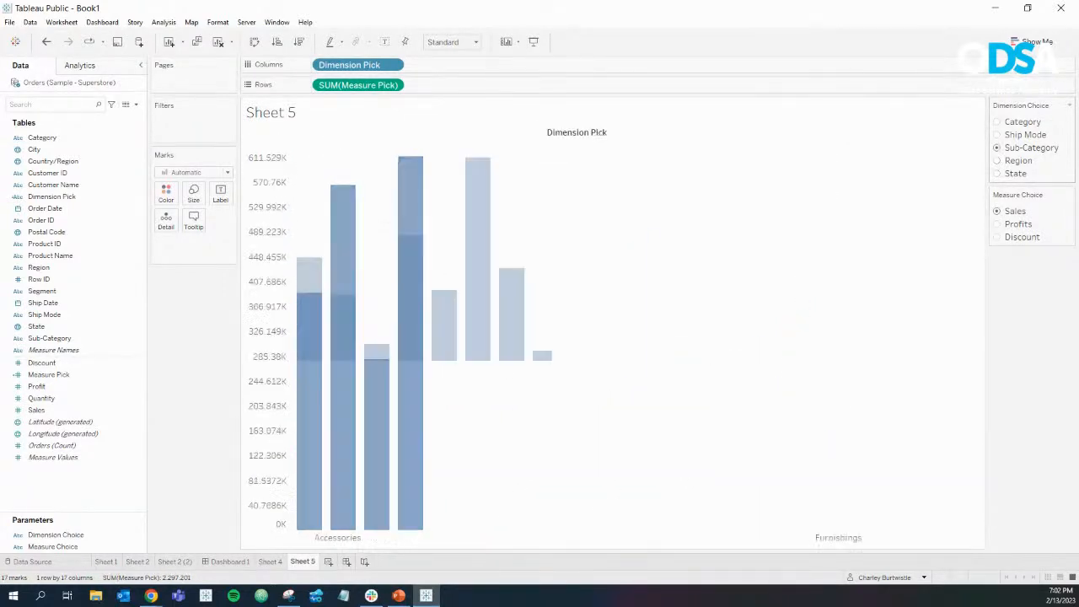
{"action": "left_click", "coordinate": [997, 161]}
{"action": "left_click", "coordinate": [997, 173]}
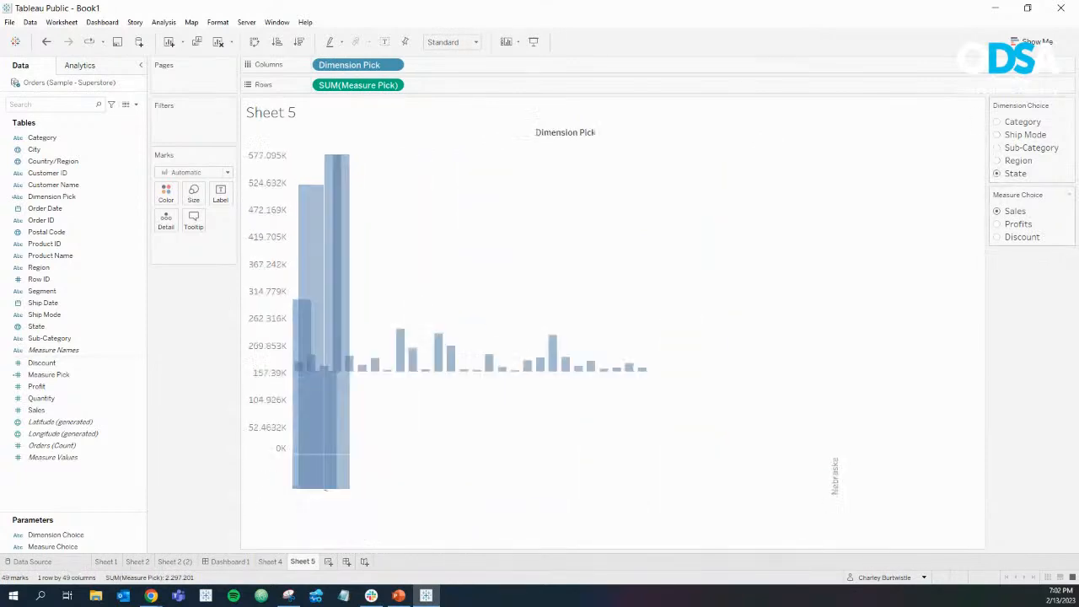
Step: Check the State chart with Measure Choice on Profits and Discount, returning through Profits to Sales
{"action": "left_click", "coordinate": [997, 224]}
{"action": "left_click", "coordinate": [997, 236]}
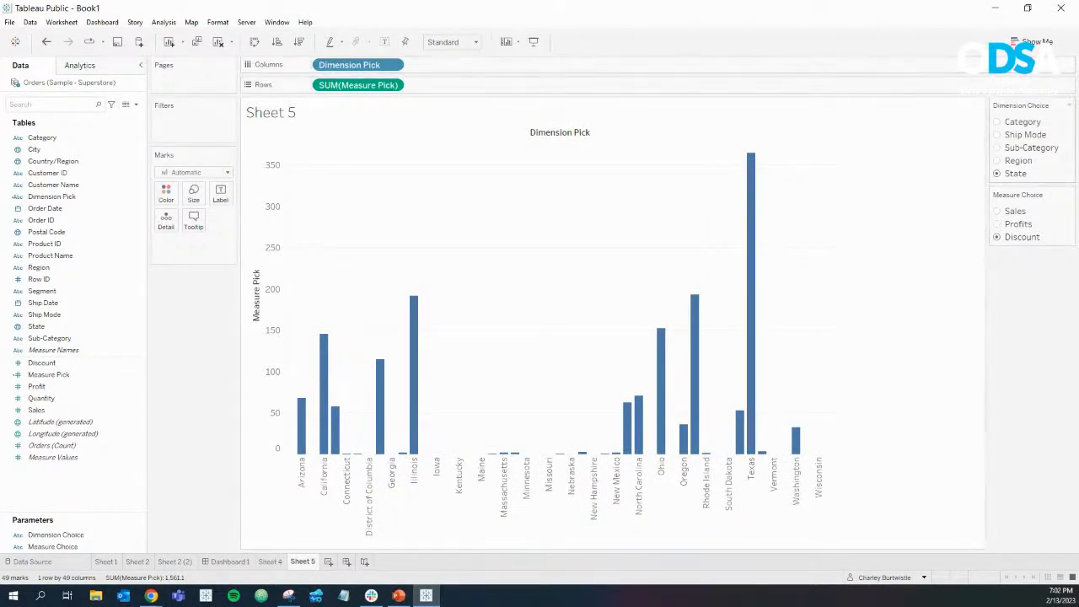
{"action": "left_click", "coordinate": [997, 224]}
{"action": "left_click", "coordinate": [997, 212]}
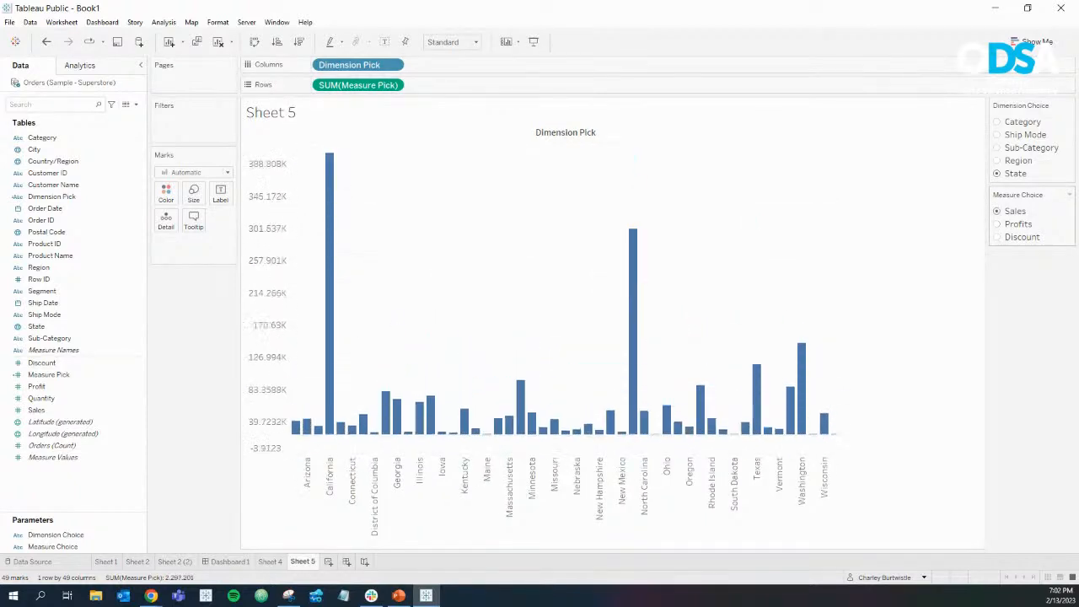
Step: Step Dimension Choice through Region, Sub-Category and Ship Mode to Category
{"action": "left_click", "coordinate": [997, 161]}
{"action": "left_click", "coordinate": [997, 147]}
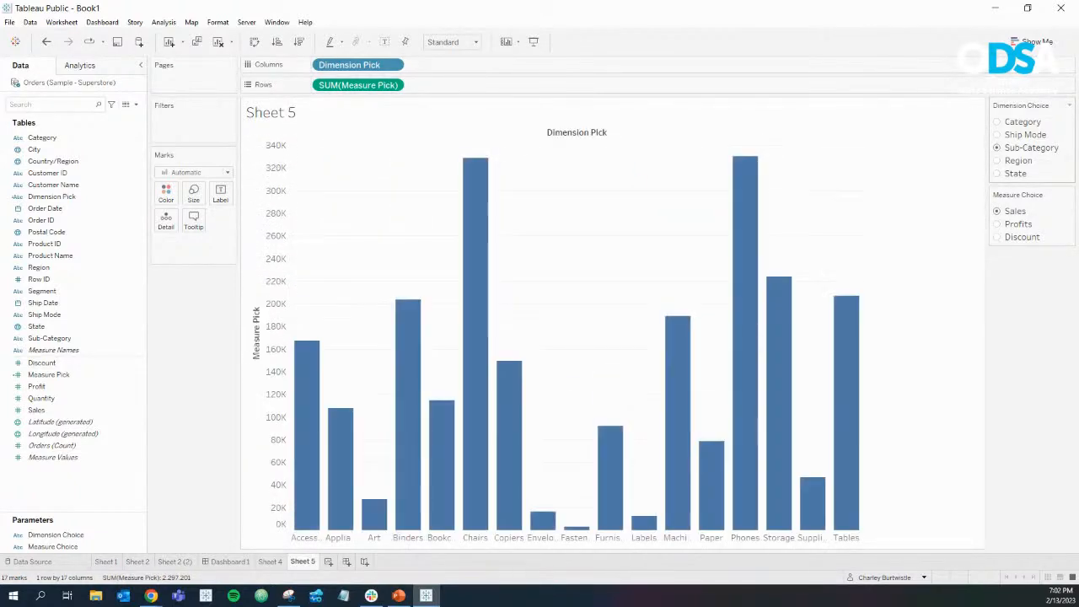
{"action": "left_click", "coordinate": [997, 135]}
{"action": "left_click", "coordinate": [998, 122]}
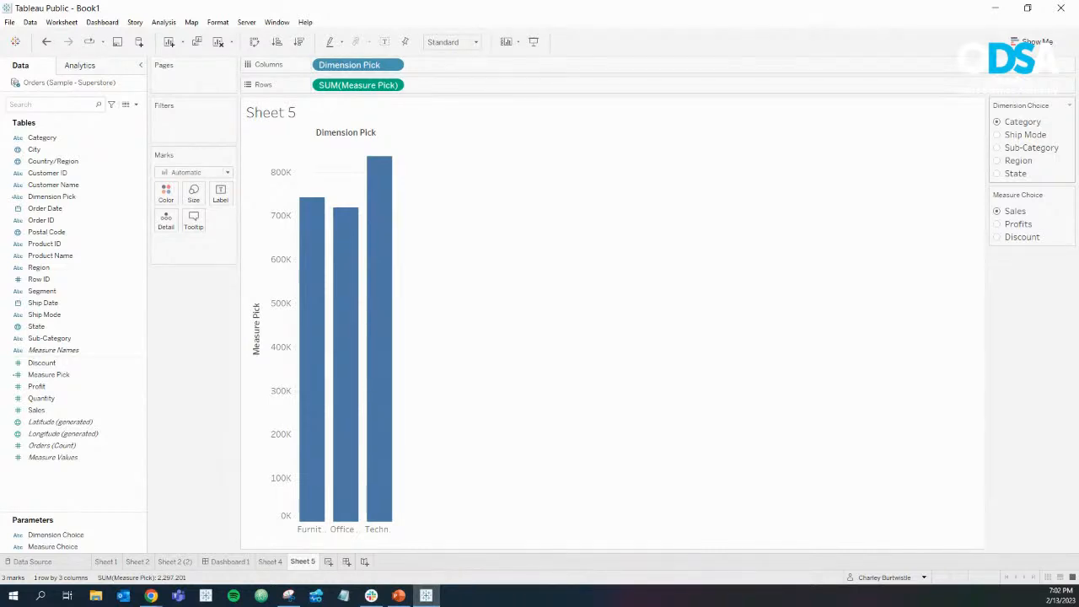
Step: Check the Category chart with Measure Choice on Profits and Discount, and set it back to Sales
{"action": "left_click", "coordinate": [997, 224]}
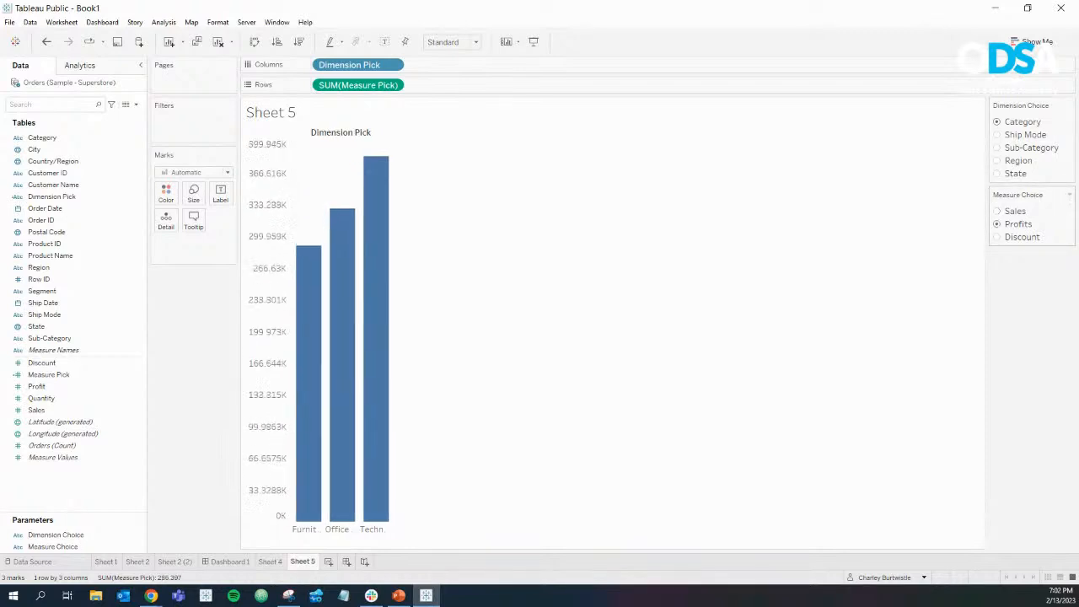
{"action": "left_click", "coordinate": [997, 237]}
{"action": "left_click", "coordinate": [997, 212]}
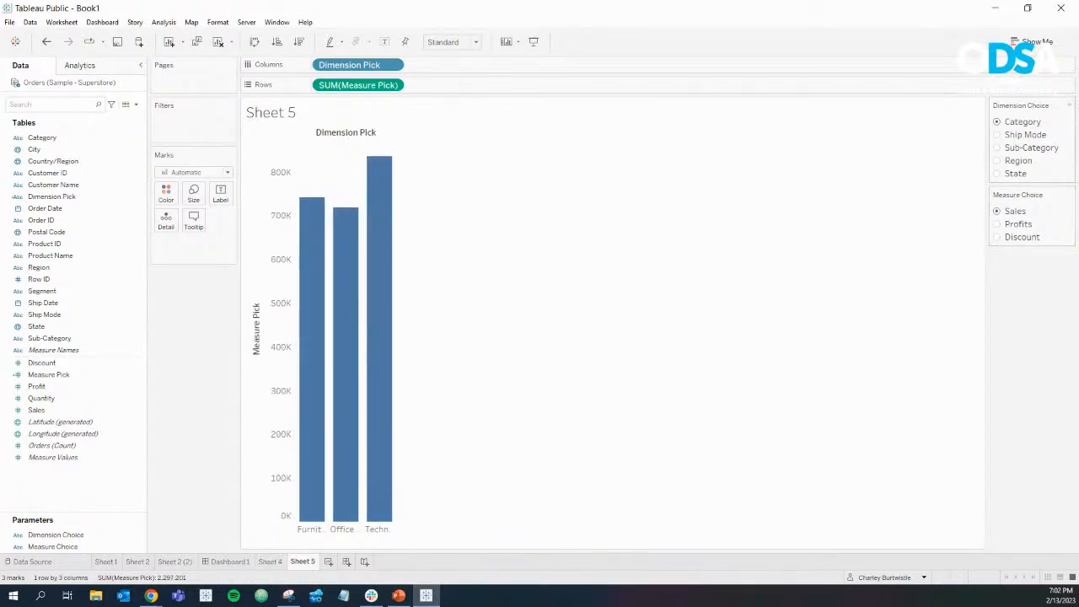
Step: Cycle Dimension Choice through State, Region, Ship Mode, Category, Sub-Category and State, ending on Region
{"action": "left_click", "coordinate": [997, 174]}
{"action": "left_click", "coordinate": [997, 161]}
{"action": "left_click", "coordinate": [997, 135]}
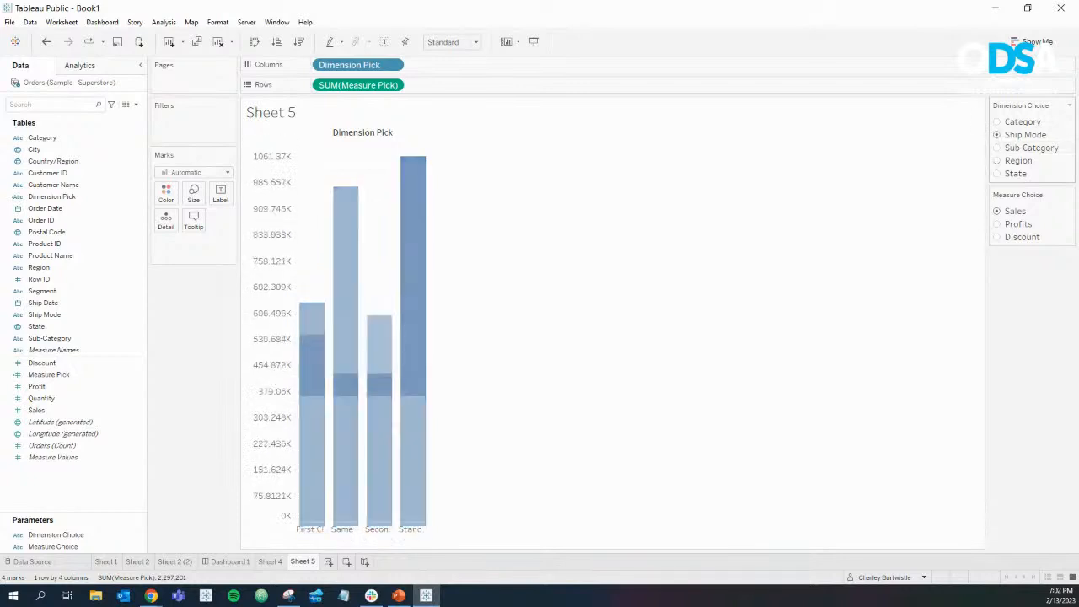
{"action": "left_click", "coordinate": [997, 123]}
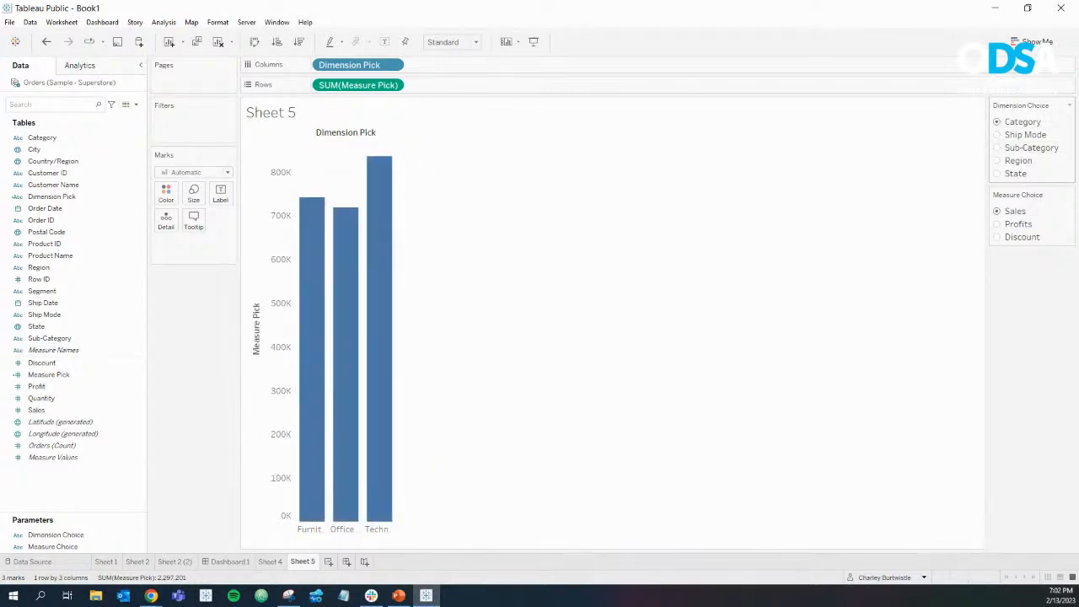
{"action": "left_click", "coordinate": [997, 149]}
{"action": "left_click", "coordinate": [997, 174]}
{"action": "left_click", "coordinate": [997, 161]}
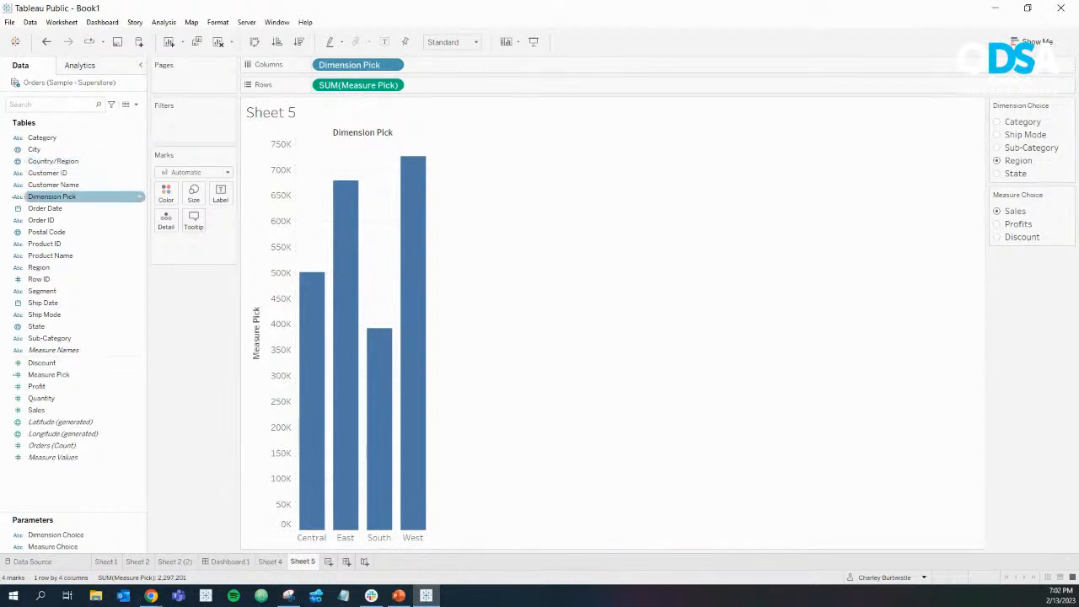
Step: Point out the Dimension Pick and Measure Pick fields, and cycle Measure Choice through Profits and Discount back to Sales
{"action": "left_click", "coordinate": [52, 196]}
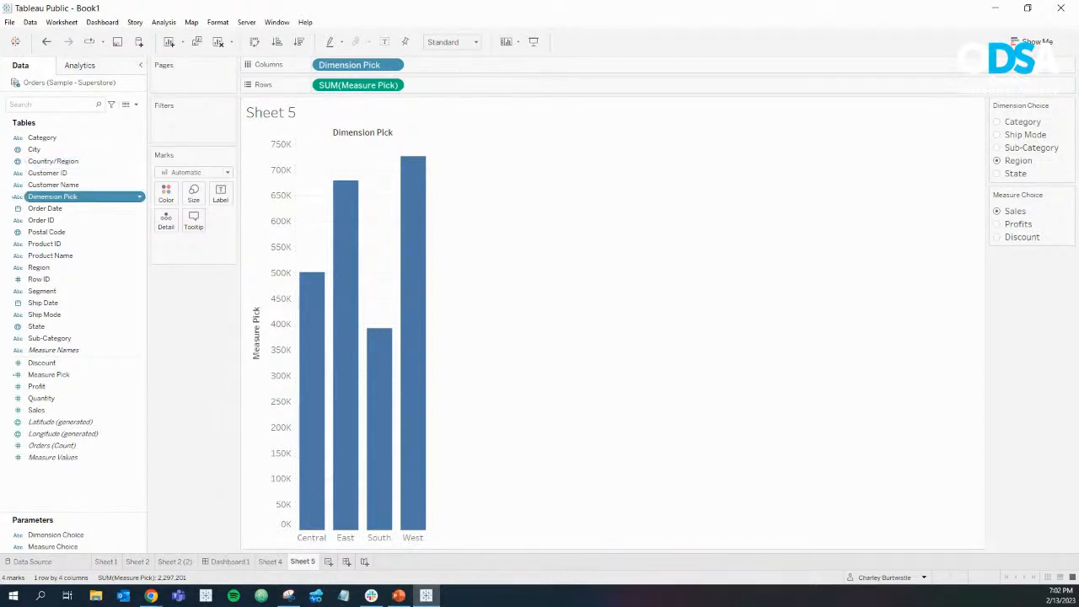
{"action": "left_click", "coordinate": [51, 375]}
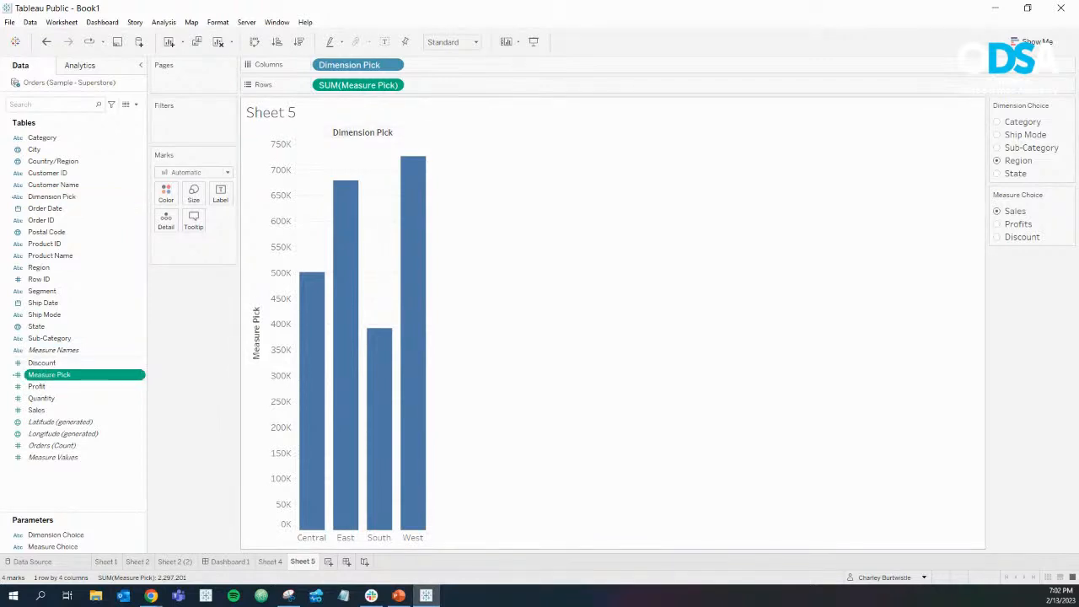
{"action": "left_click", "coordinate": [998, 224]}
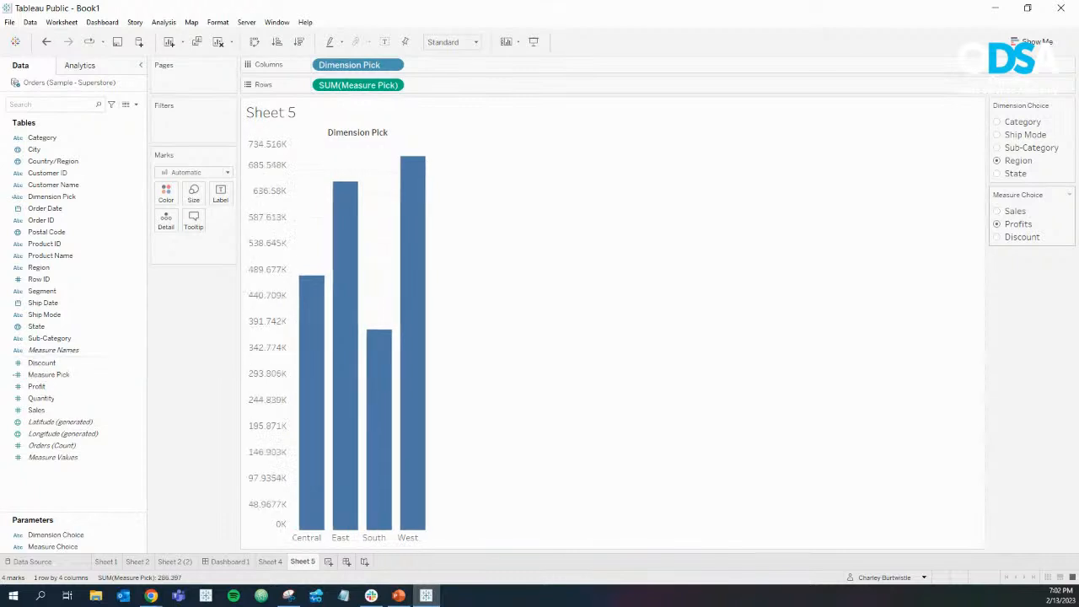
{"action": "left_click", "coordinate": [997, 237]}
{"action": "left_click", "coordinate": [997, 211]}
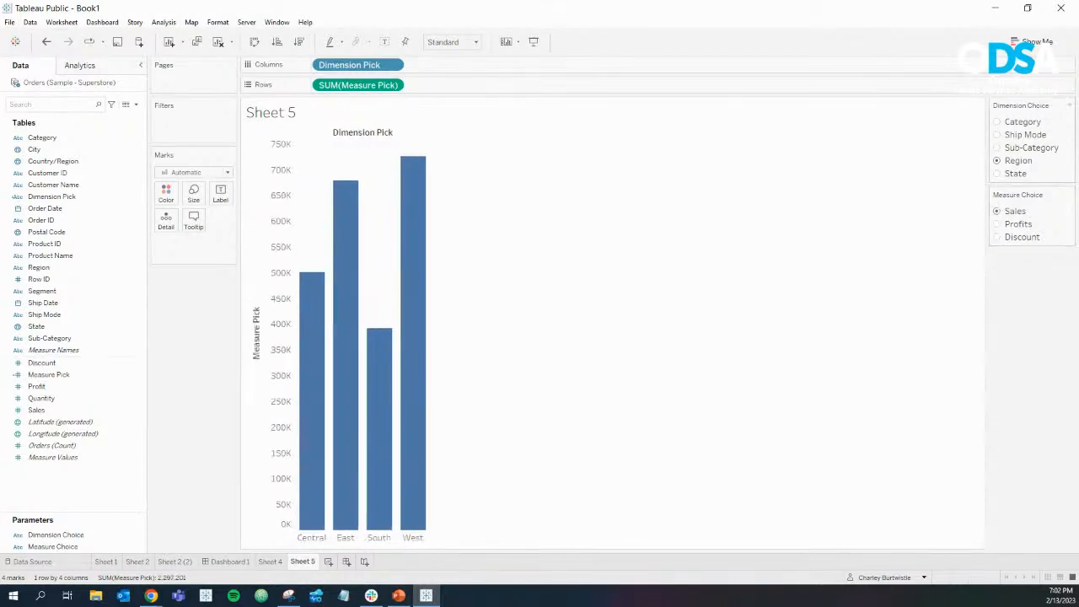
Step: Switch Dimension Choice to State, Sub-Category and finally Ship Mode
{"action": "left_click", "coordinate": [997, 174]}
{"action": "left_click", "coordinate": [997, 147]}
{"action": "left_click", "coordinate": [997, 135]}
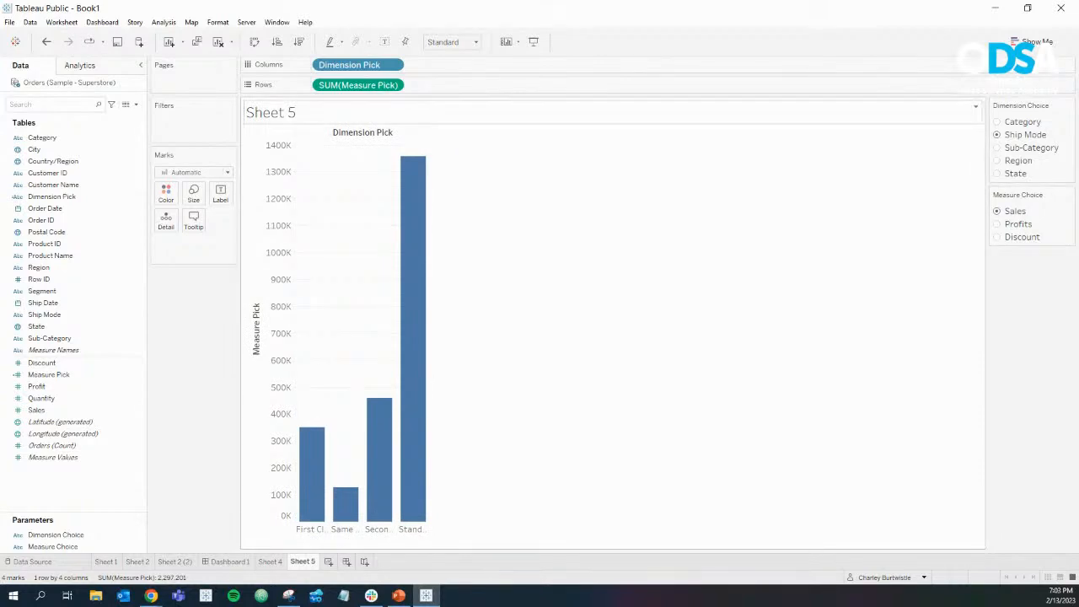
Step: Replace the sheet title's text with "SUM OF" followed by the Measure Choice parameter
{"action": "double_click", "coordinate": [272, 113]}
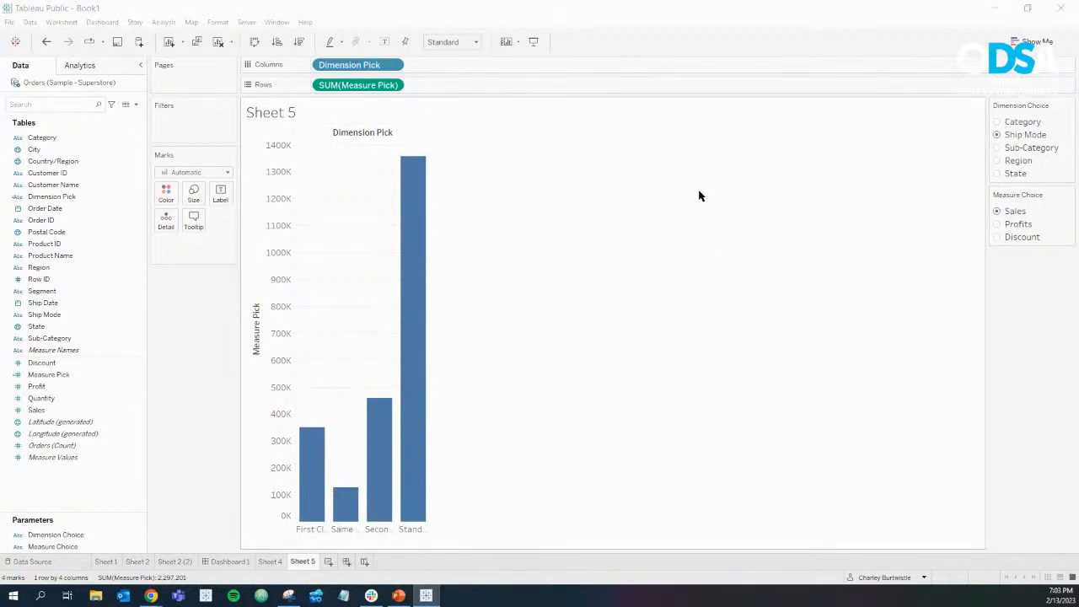
{"action": "left_click_drag", "start_coordinate": [700, 195], "coordinate": [542, 135]}
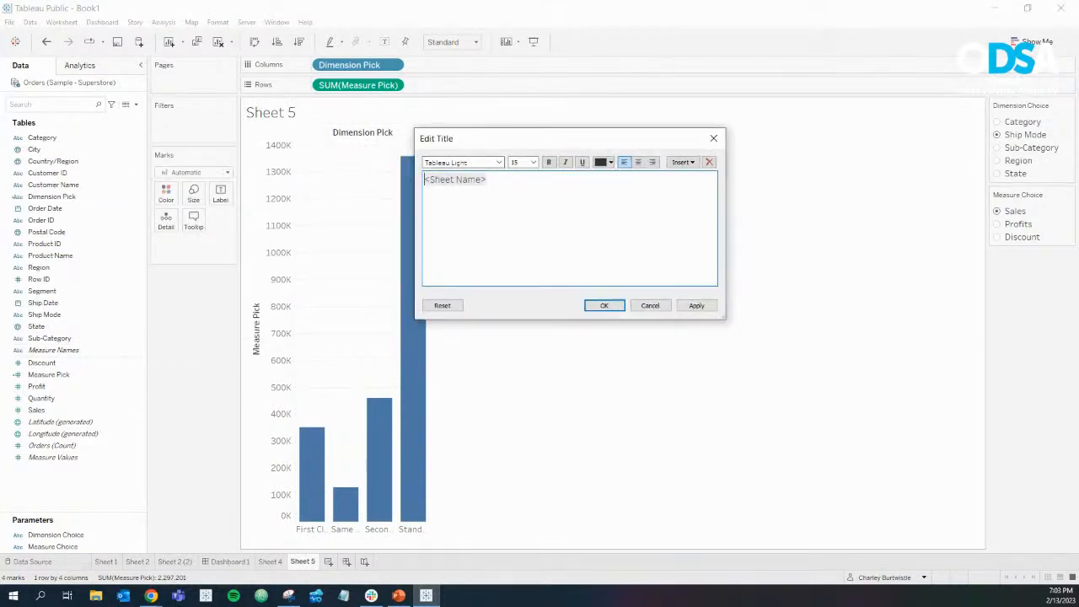
{"action": "key", "text": "ctrl+a"}
{"action": "key", "text": "BackSpace"}
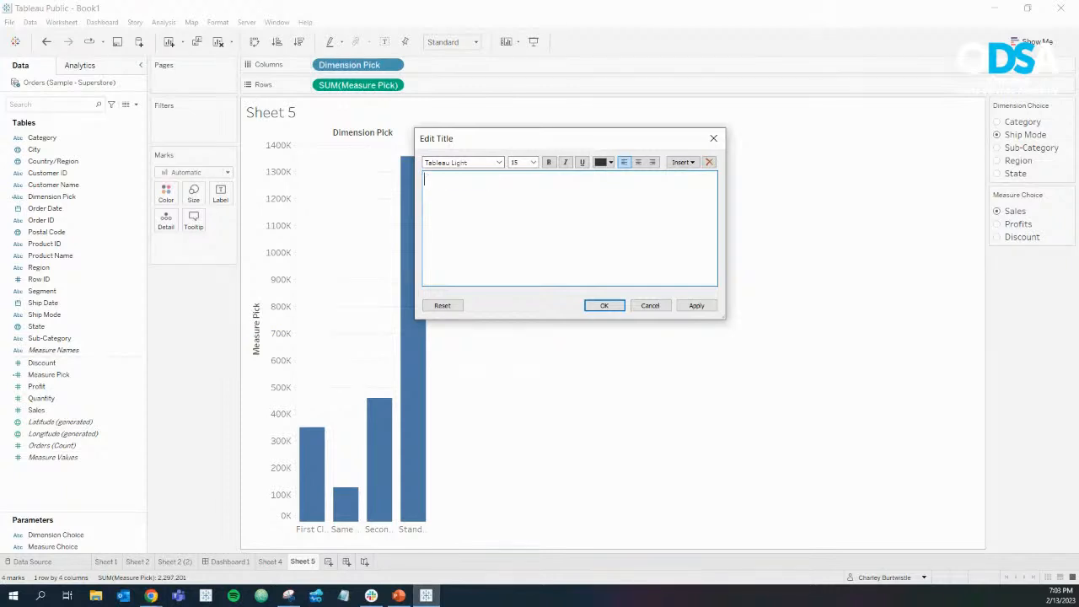
{"action": "left_click", "coordinate": [683, 162]}
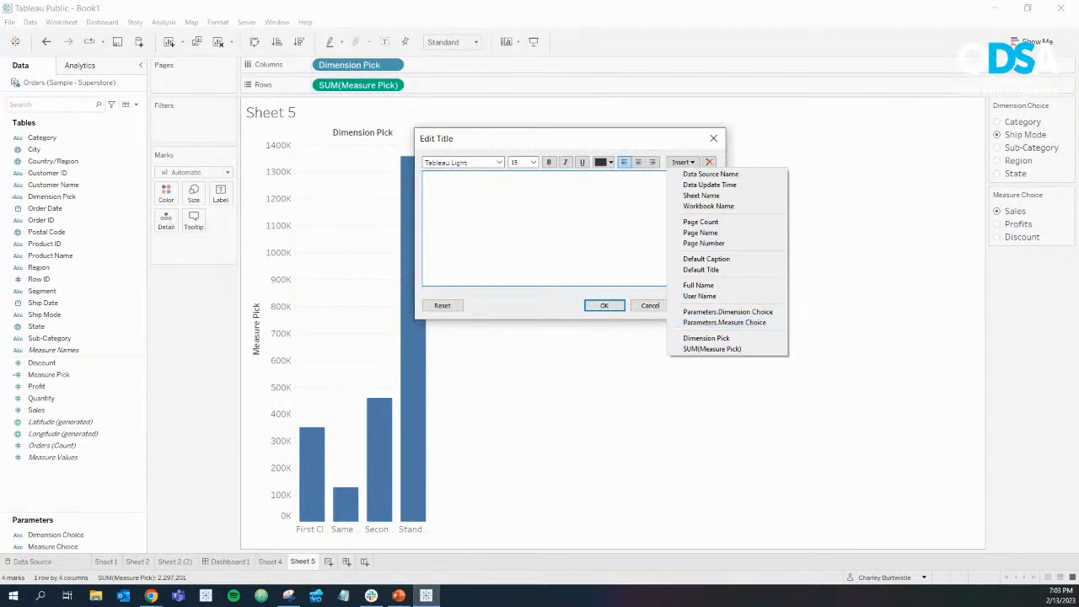
{"action": "left_click", "coordinate": [557, 220]}
{"action": "type", "text": "SUM OF"}
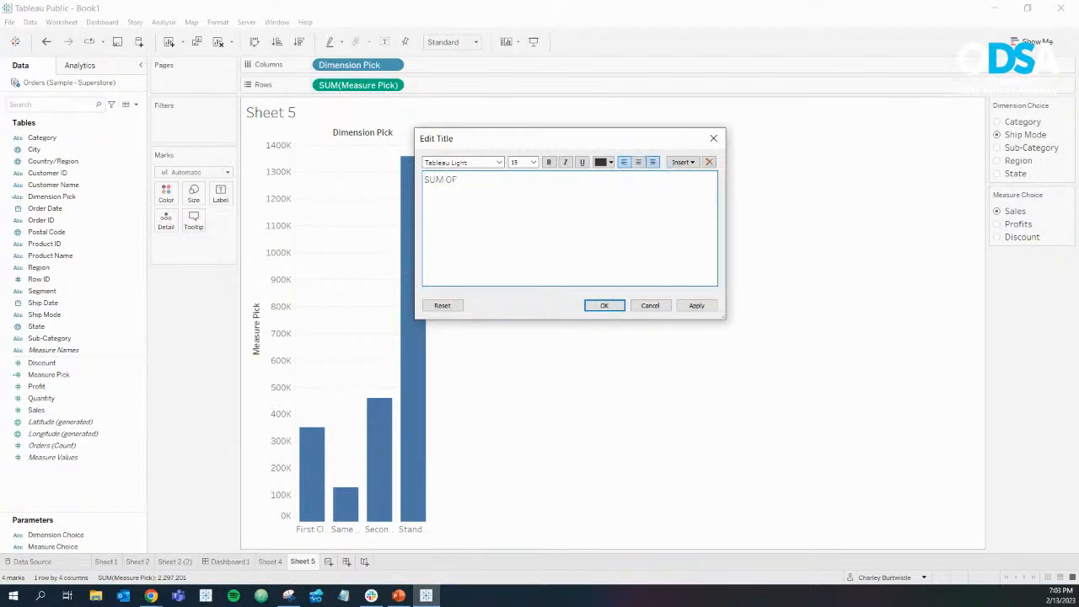
{"action": "left_click", "coordinate": [683, 162]}
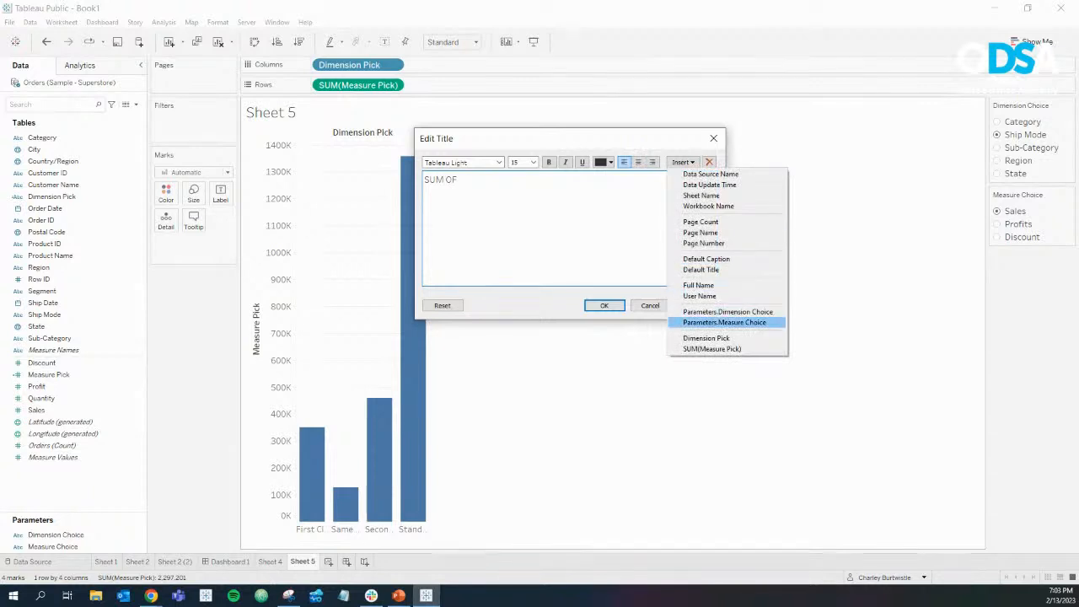
{"action": "left_click", "coordinate": [725, 323]}
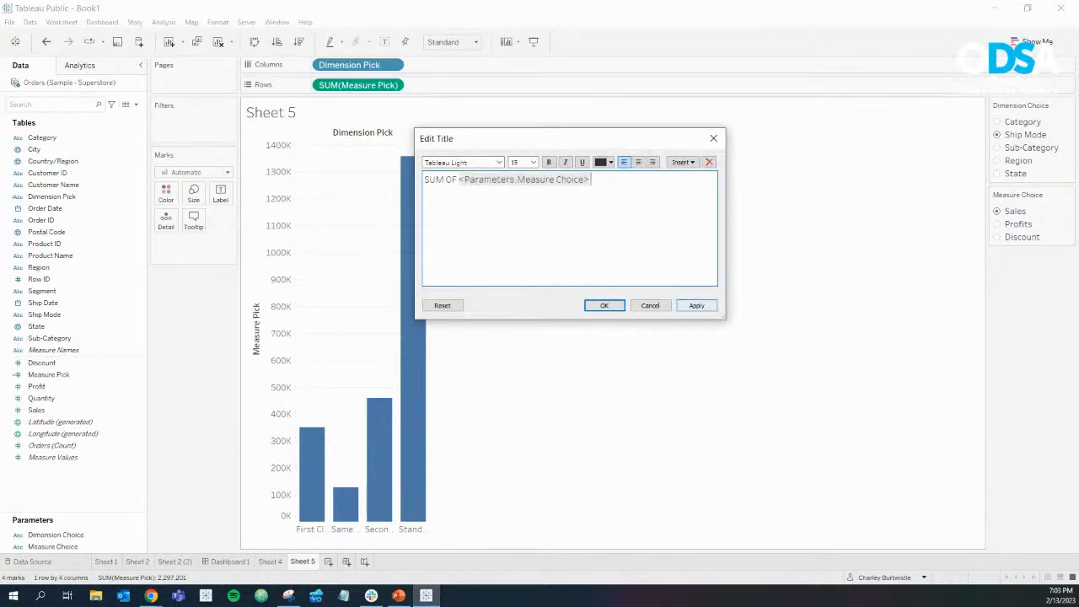
Step: Extend the title with "BY" and the Dimension Choice parameter, and save it
{"action": "left_click", "coordinate": [683, 161]}
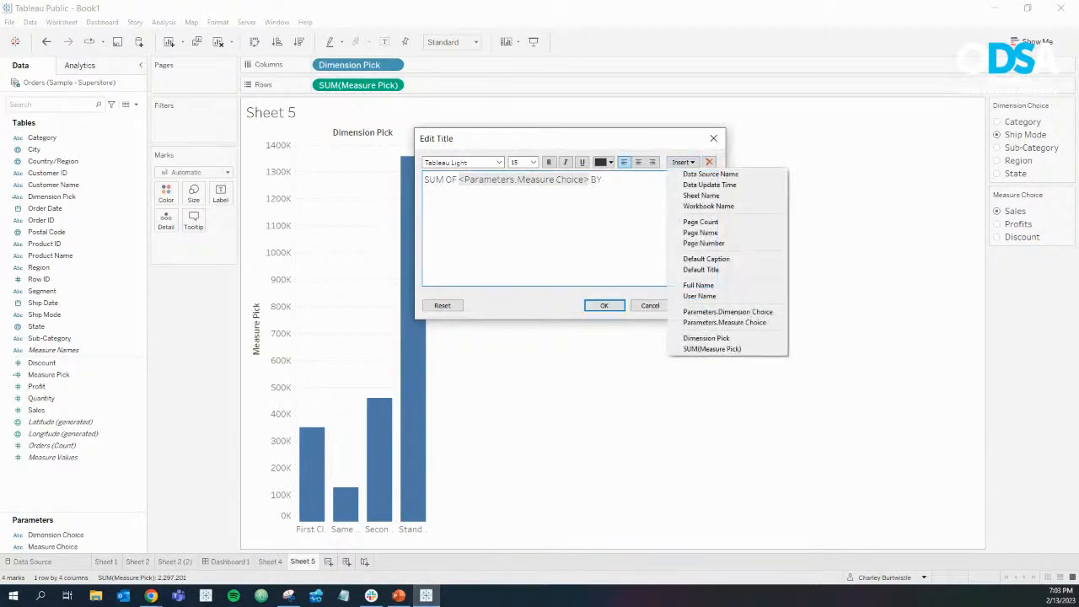
{"action": "left_click", "coordinate": [727, 311]}
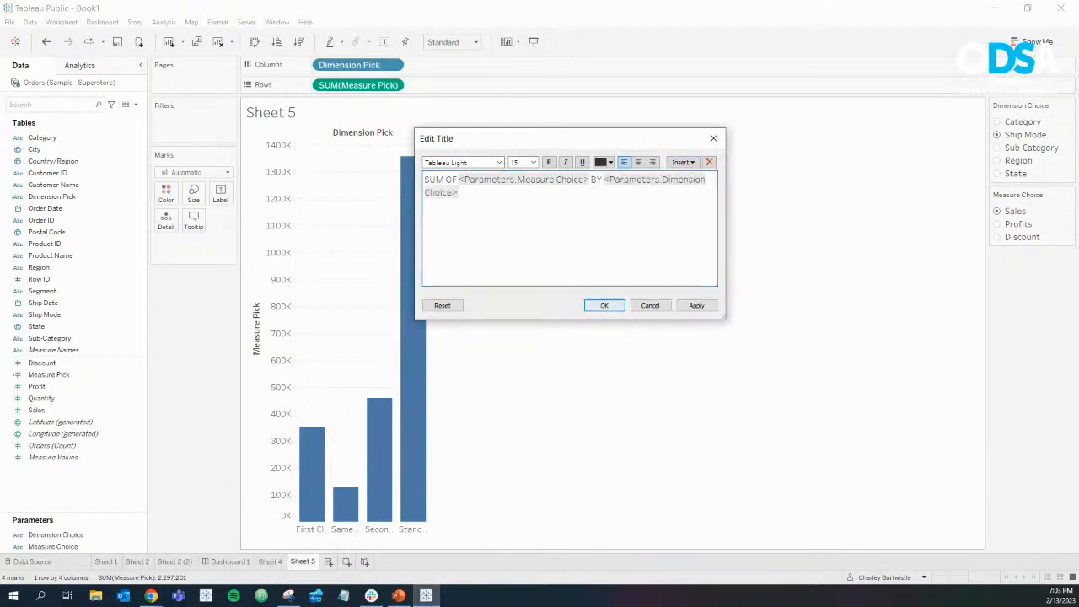
{"action": "left_click", "coordinate": [604, 305]}
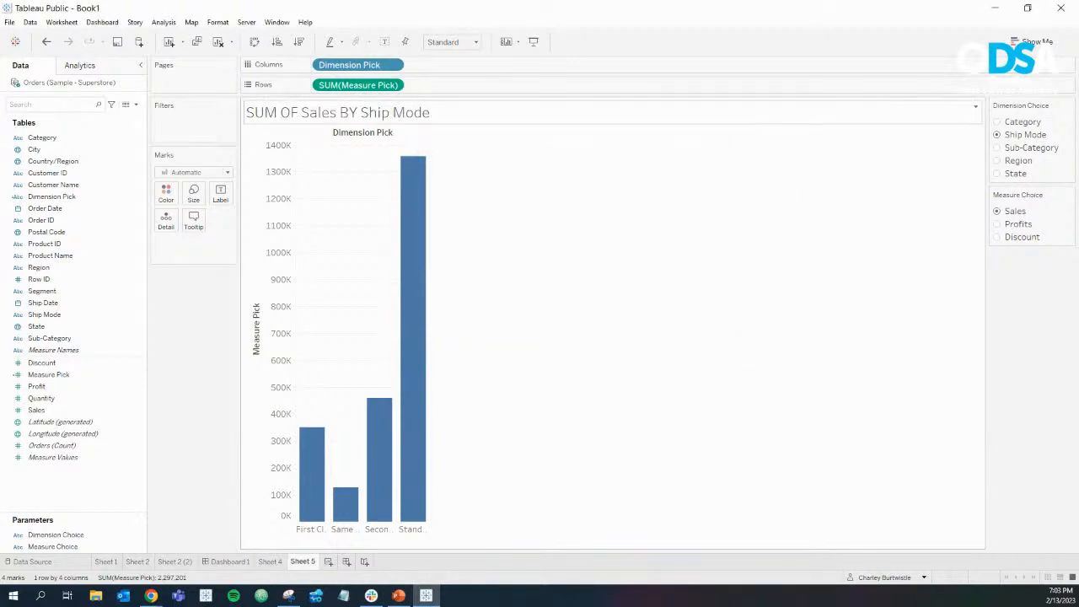
Step: Change the title's fixed words to "Sum of" and lowercase "by", and save the title
{"action": "double_click", "coordinate": [379, 112]}
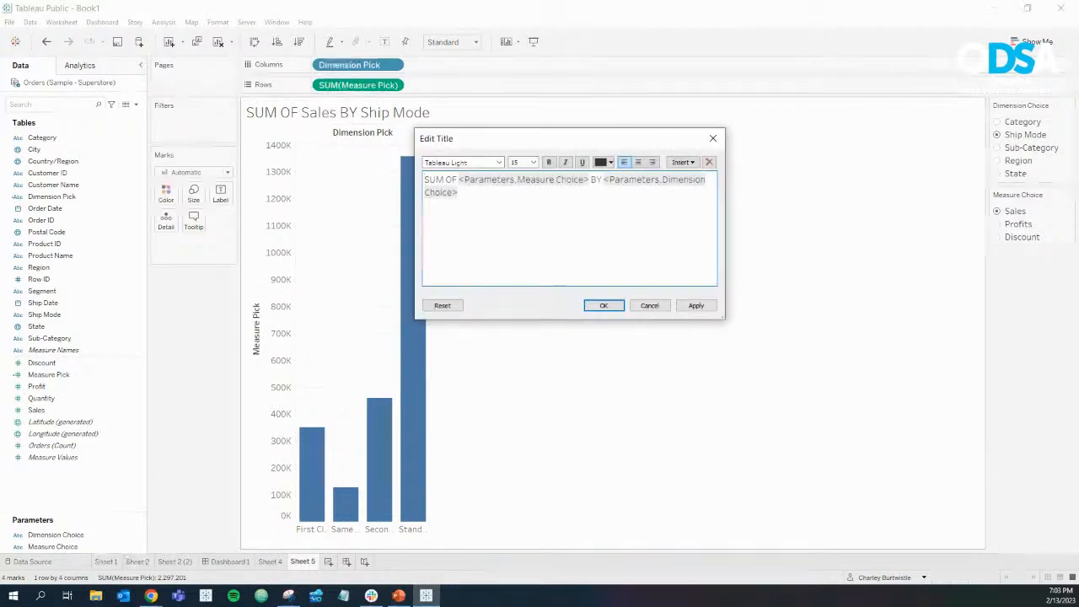
{"action": "double_click", "coordinate": [596, 179]}
{"action": "type", "text": "by"}
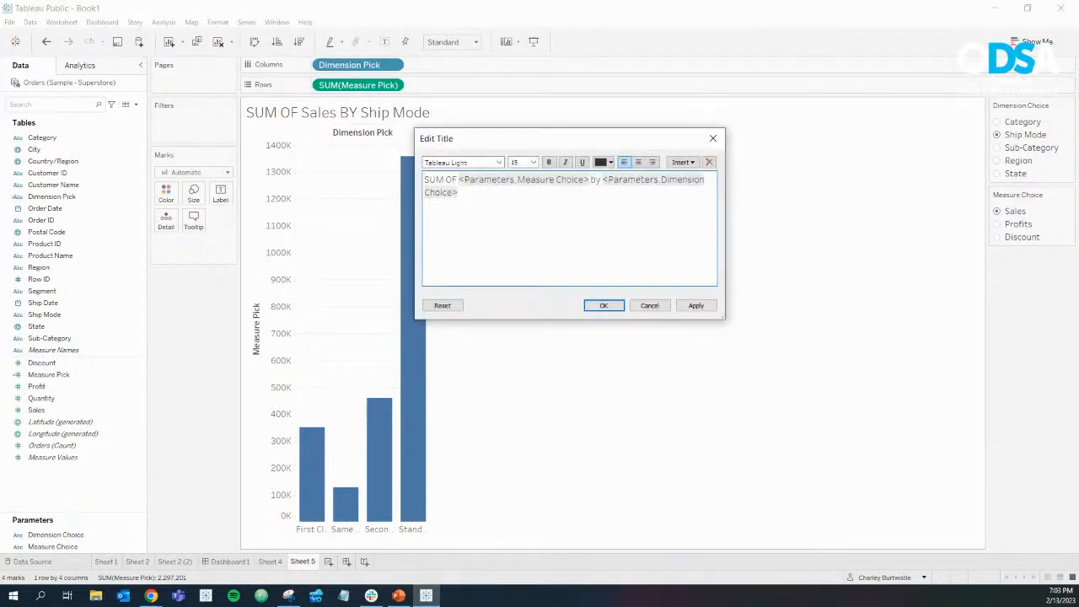
{"action": "double_click", "coordinate": [434, 179]}
{"action": "type", "text": "Sum"}
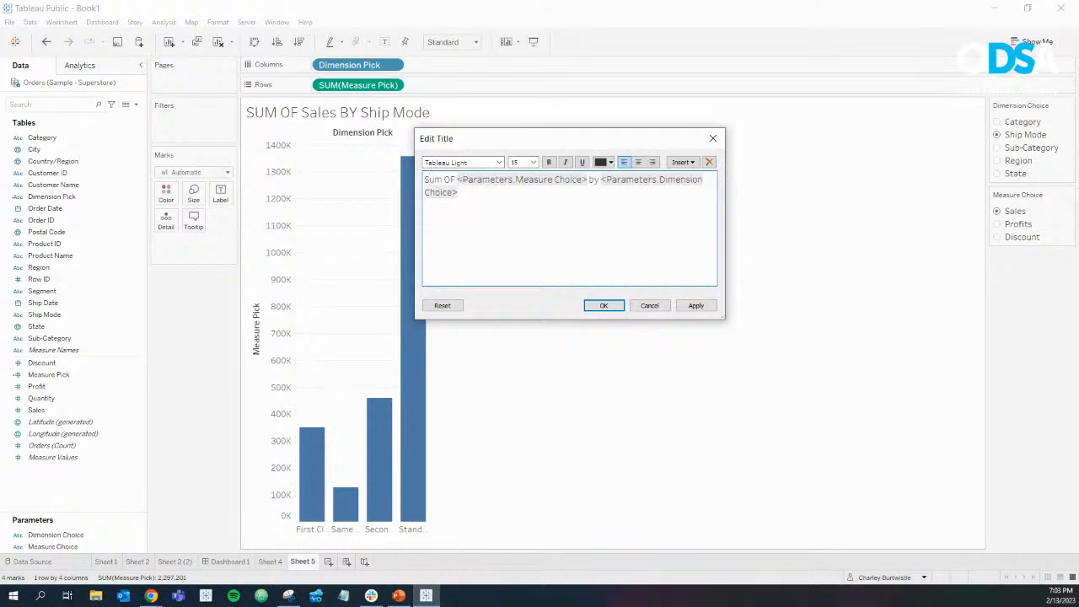
{"action": "double_click", "coordinate": [451, 180]}
{"action": "type", "text": "of"}
{"action": "left_click", "coordinate": [603, 305]}
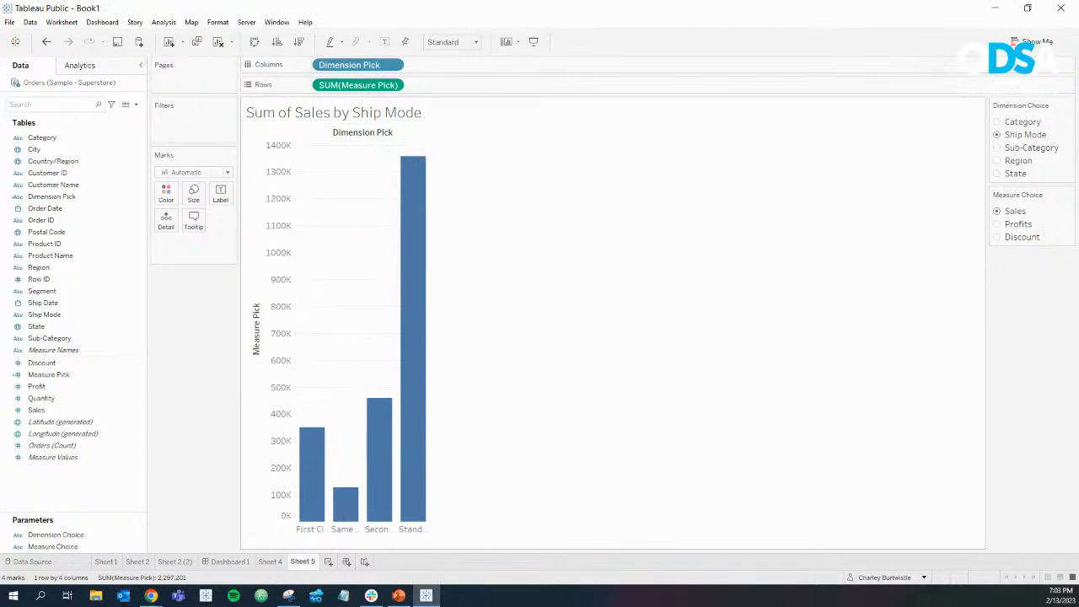
Step: Test the dynamic title by setting Dimension Choice to Sub-Category and Region, and Measure Choice to Profits and Discount
{"action": "left_click", "coordinate": [998, 147]}
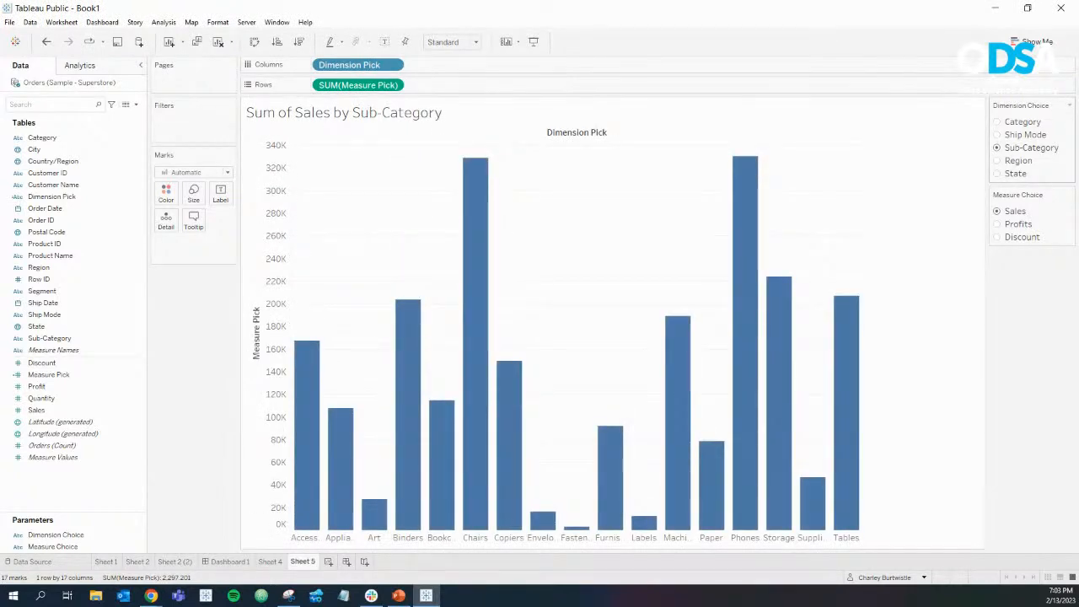
{"action": "left_click", "coordinate": [998, 160]}
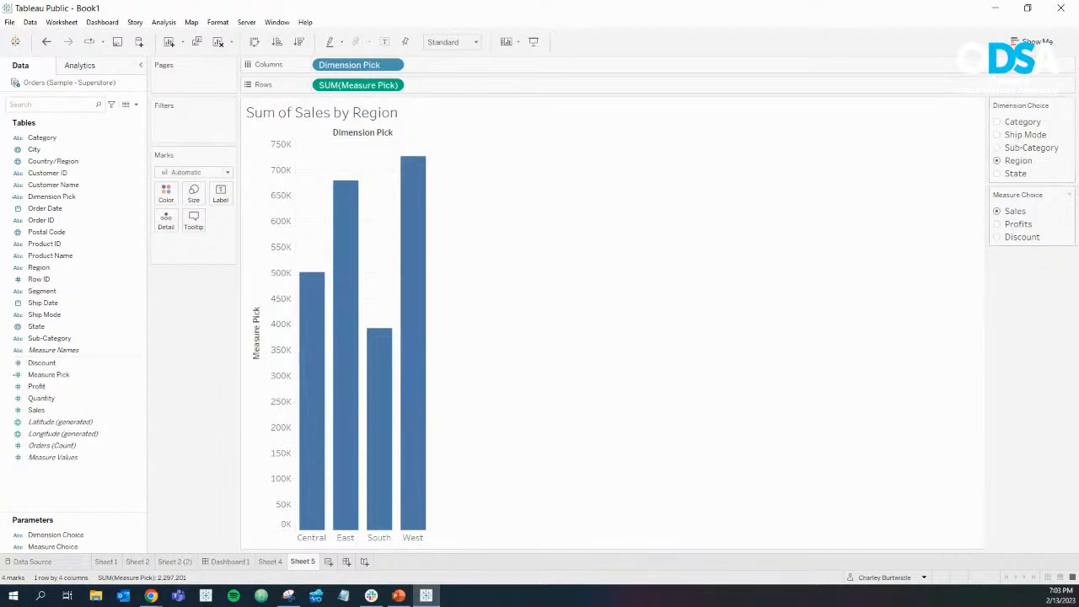
{"action": "left_click", "coordinate": [998, 223]}
{"action": "left_click", "coordinate": [997, 237]}
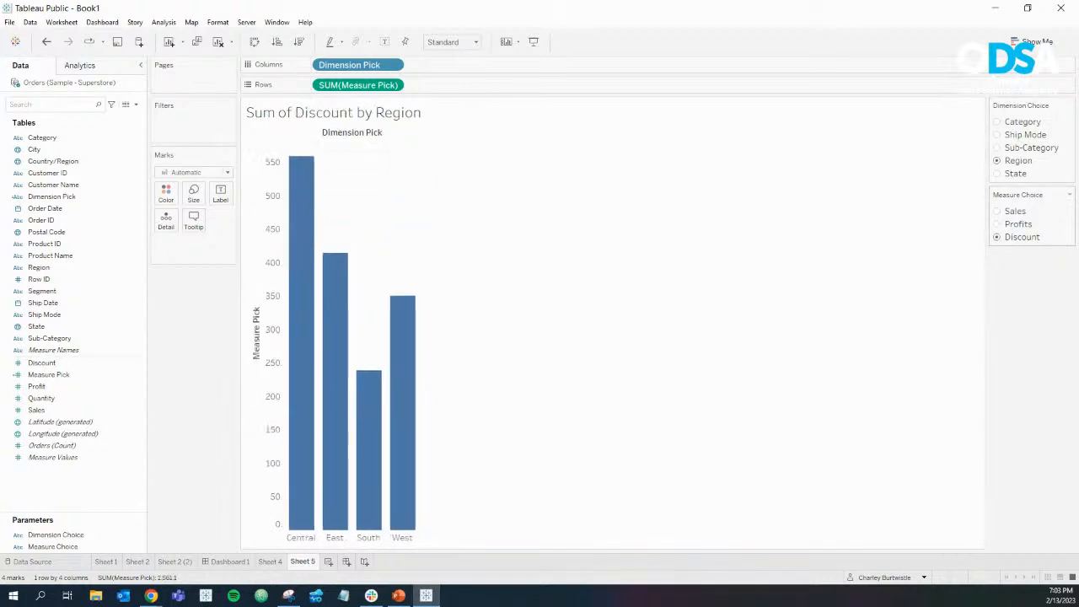
Step: Hide the Dimension Pick field label above the bars and clear the vertical axis title
{"action": "right_click", "coordinate": [364, 133]}
{"action": "key", "text": "Escape"}
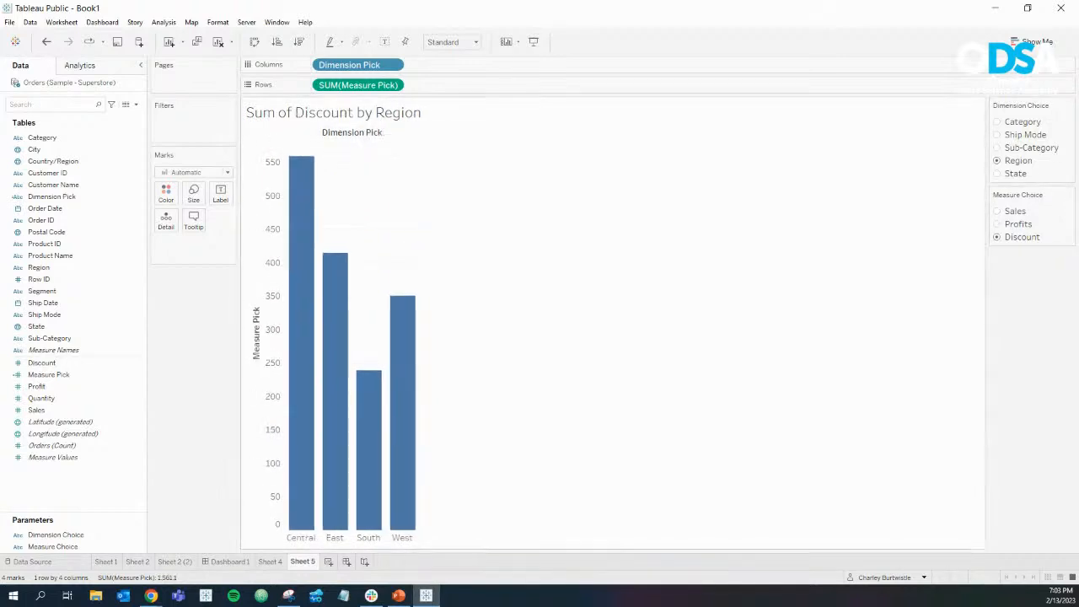
{"action": "right_click", "coordinate": [254, 227]}
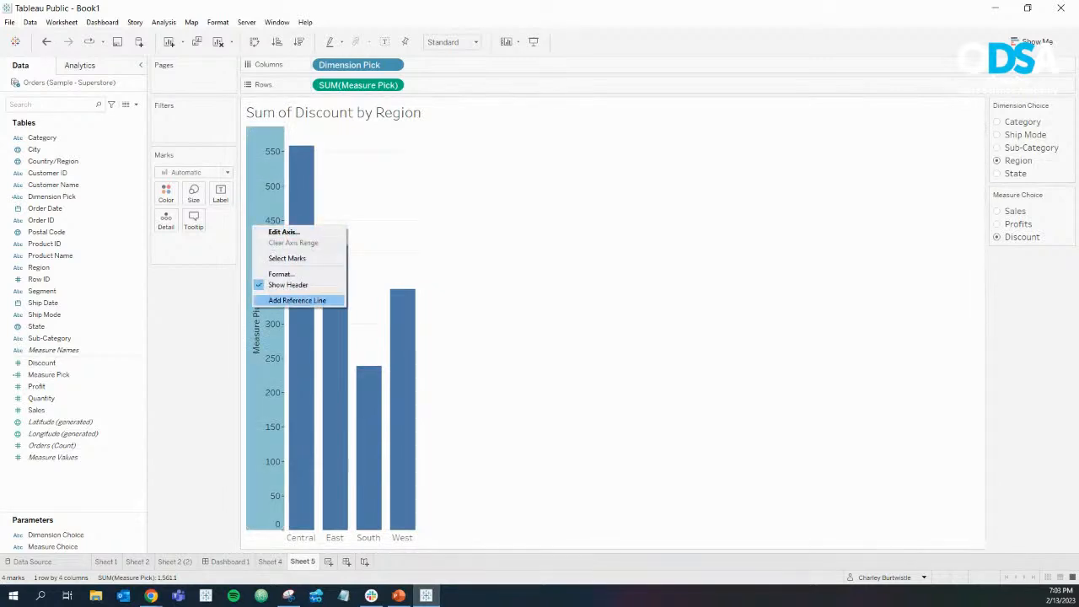
{"action": "left_click", "coordinate": [283, 232]}
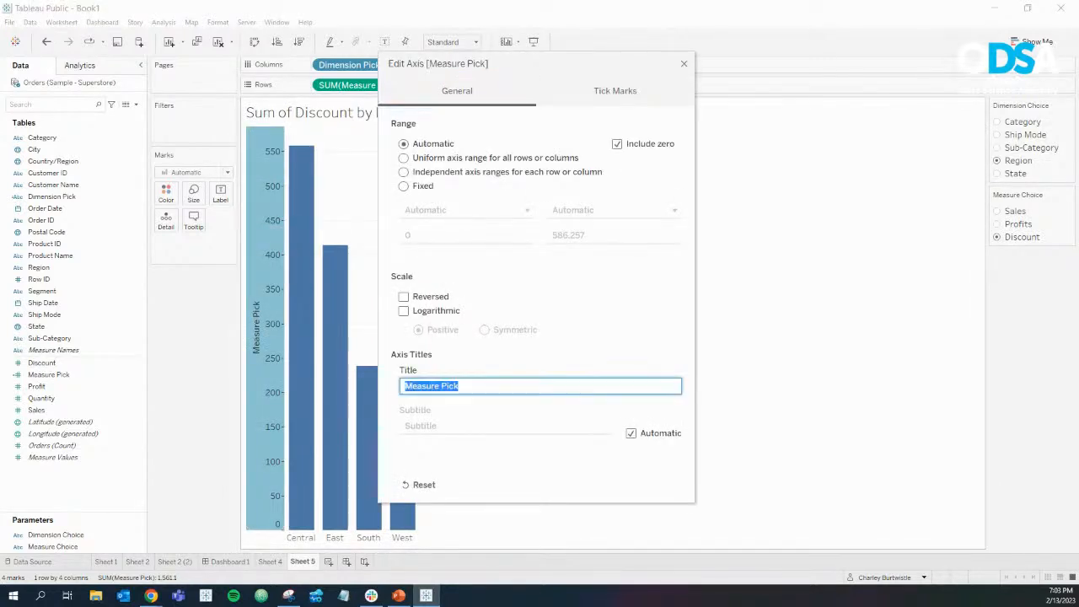
{"action": "key", "text": "BackSpace"}
{"action": "left_click", "coordinate": [683, 64]}
Step: Format the chart's lines: set the row grid lines to None and add a solid axis ruler for columns
{"action": "right_click", "coordinate": [349, 177]}
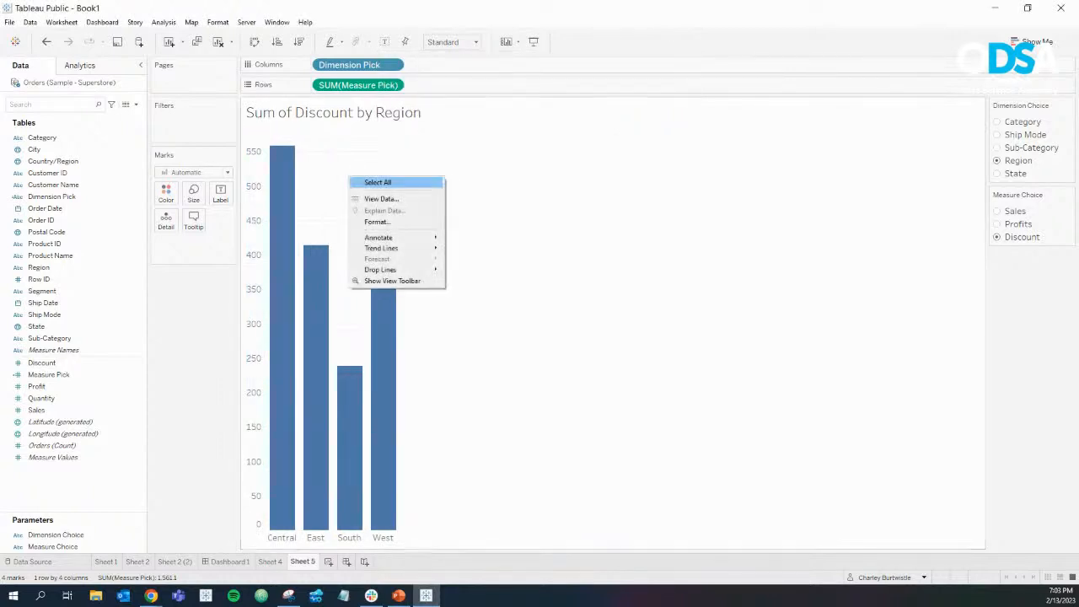
{"action": "left_click", "coordinate": [383, 218]}
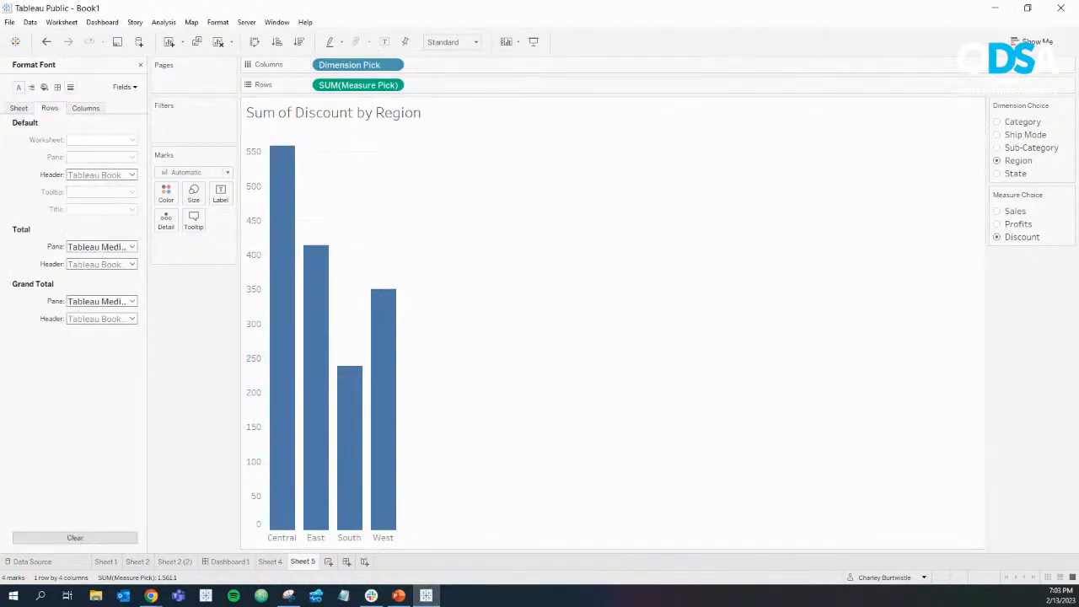
{"action": "left_click", "coordinate": [70, 88]}
{"action": "left_click", "coordinate": [102, 139]}
{"action": "left_click", "coordinate": [123, 154]}
{"action": "left_click", "coordinate": [85, 108]}
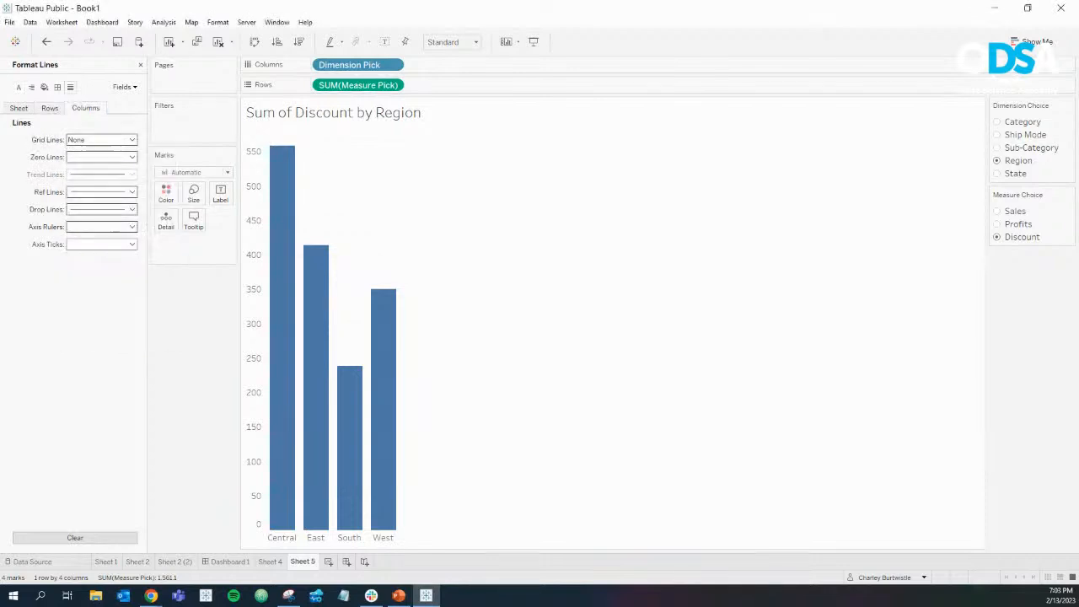
{"action": "left_click", "coordinate": [101, 226]}
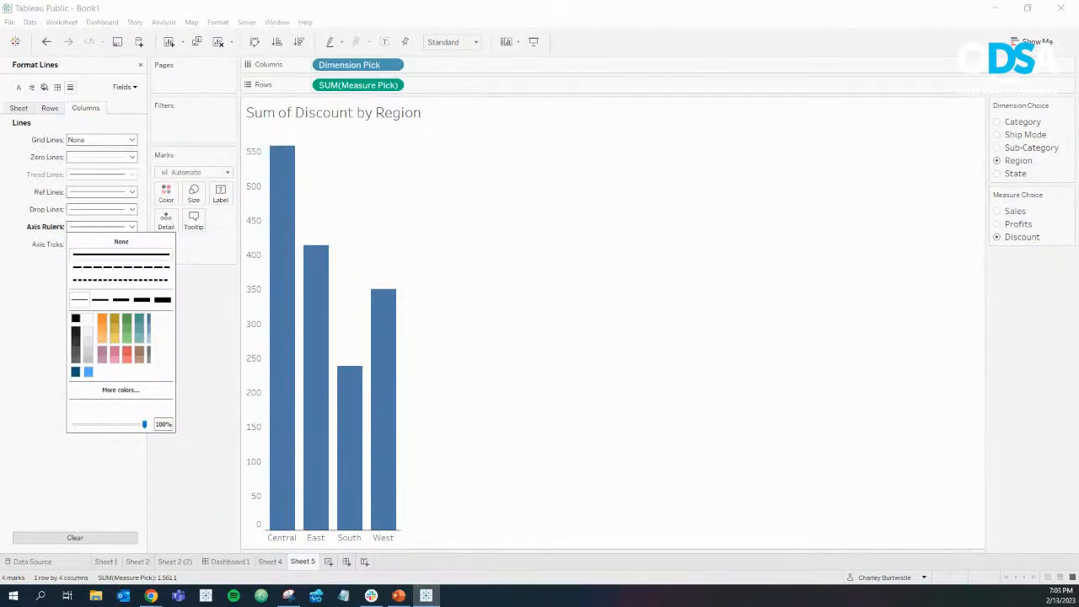
{"action": "left_click", "coordinate": [202, 338]}
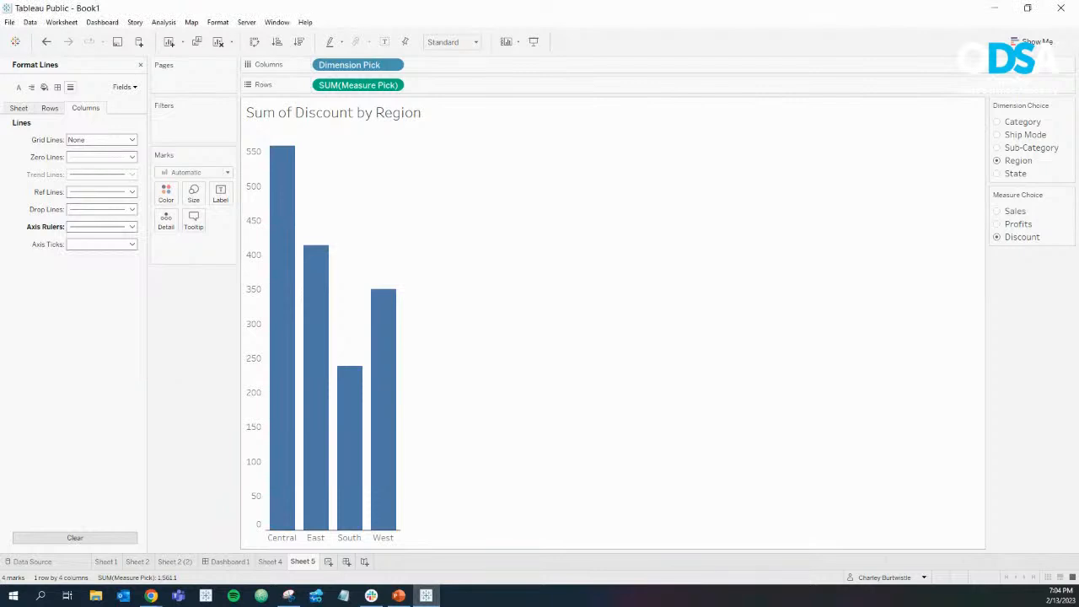
Step: Test the chart with Measure Choice on Profits and Sales, and Dimension Choice on State, Sub-Category, Ship Mode and Category
{"action": "left_click", "coordinate": [998, 224]}
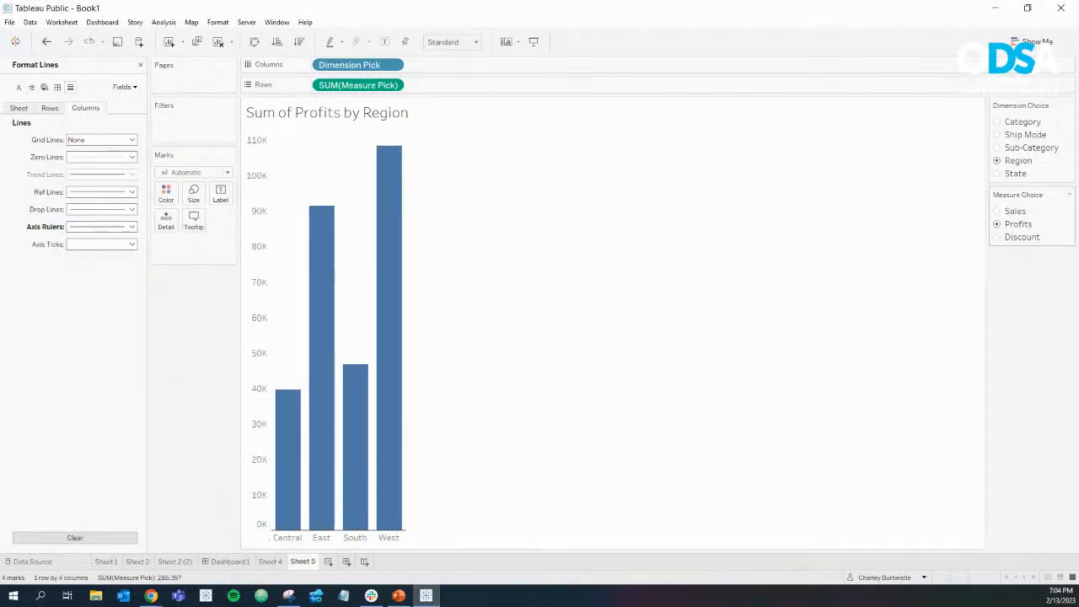
{"action": "left_click", "coordinate": [997, 212]}
{"action": "left_click", "coordinate": [997, 173]}
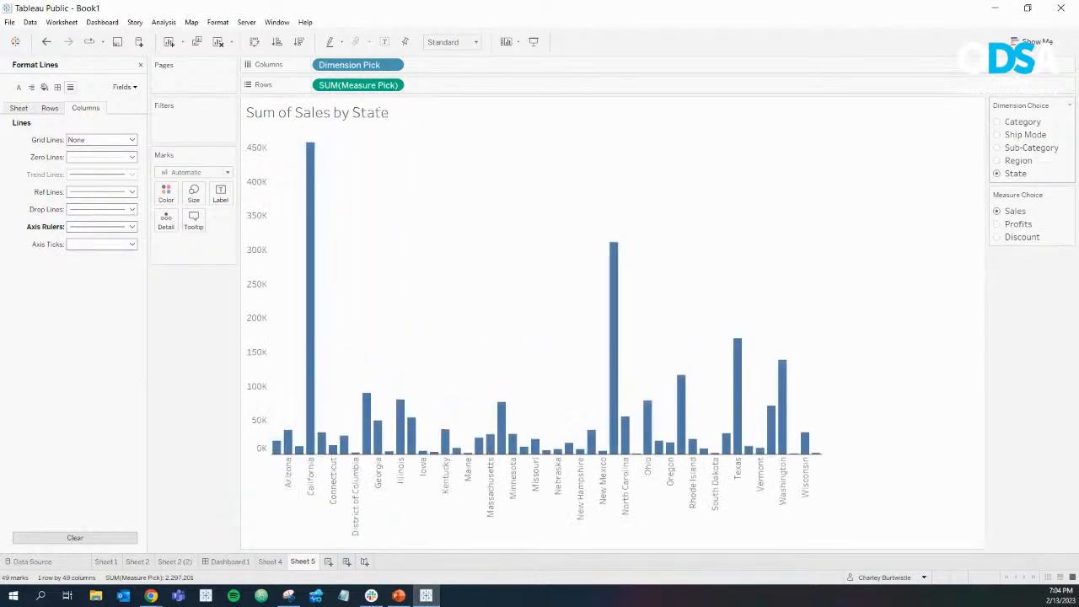
{"action": "left_click", "coordinate": [997, 147]}
{"action": "left_click", "coordinate": [997, 135]}
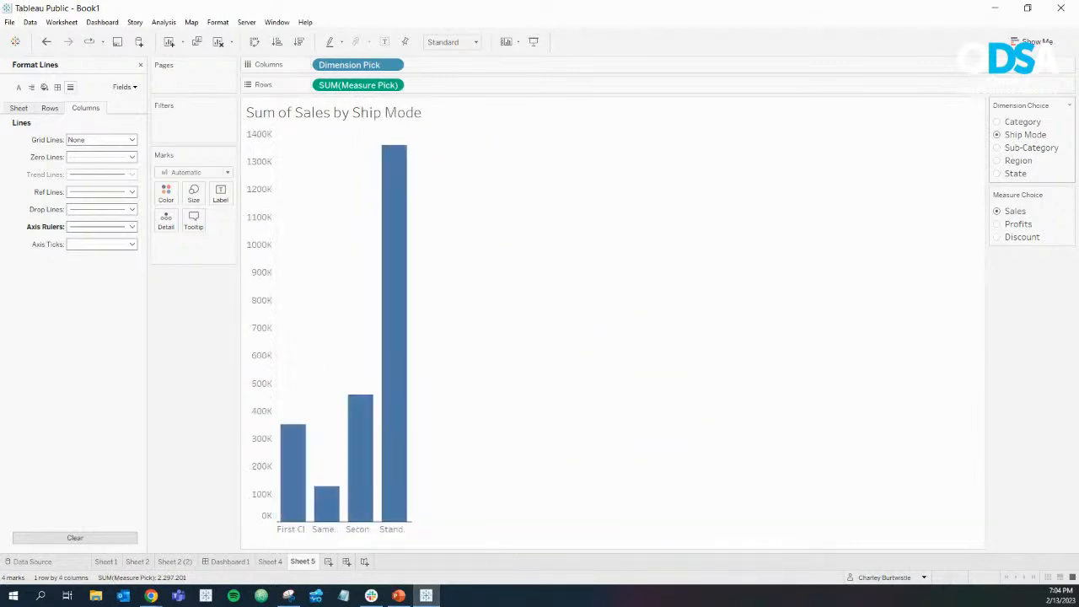
{"action": "left_click", "coordinate": [997, 122]}
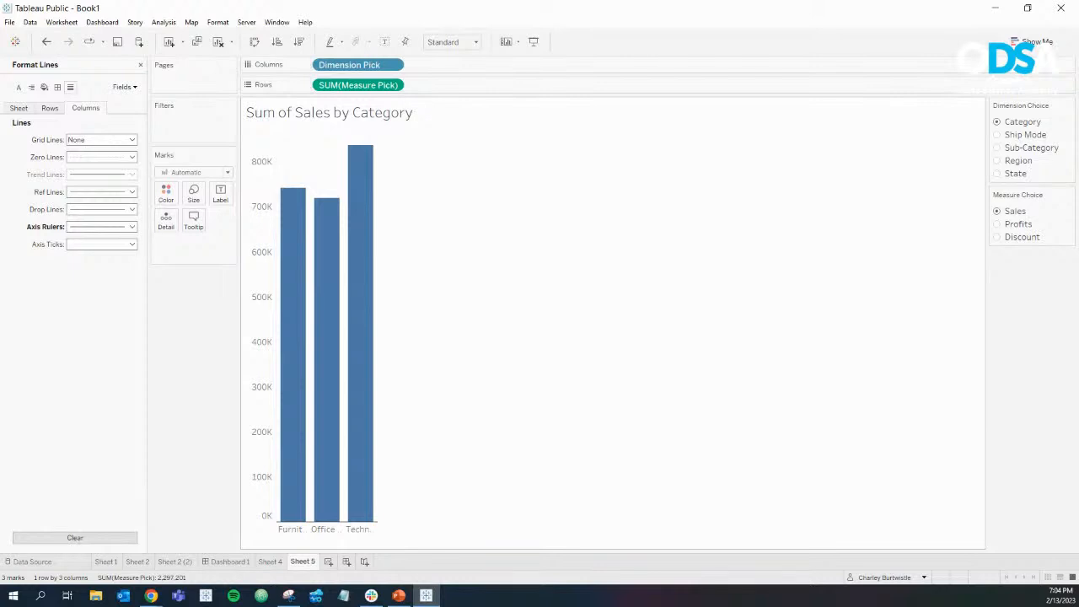
Step: Switch to the SUPERSTORE SELF SERVICE dashboard in Chrome and change the state map's measure to Quantity
{"action": "left_click", "coordinate": [151, 595]}
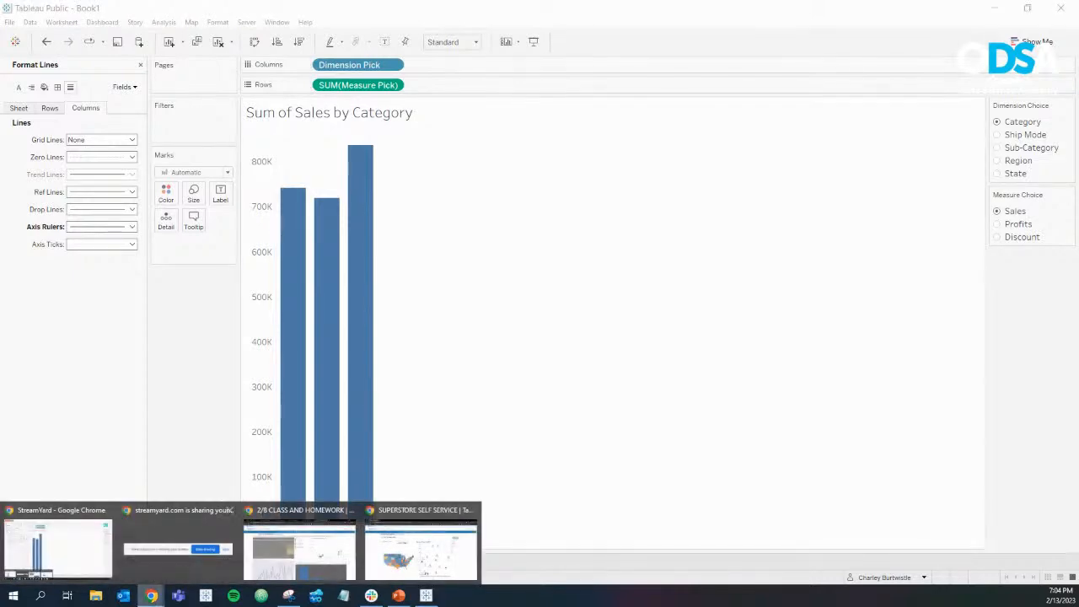
{"action": "left_click", "coordinate": [420, 547]}
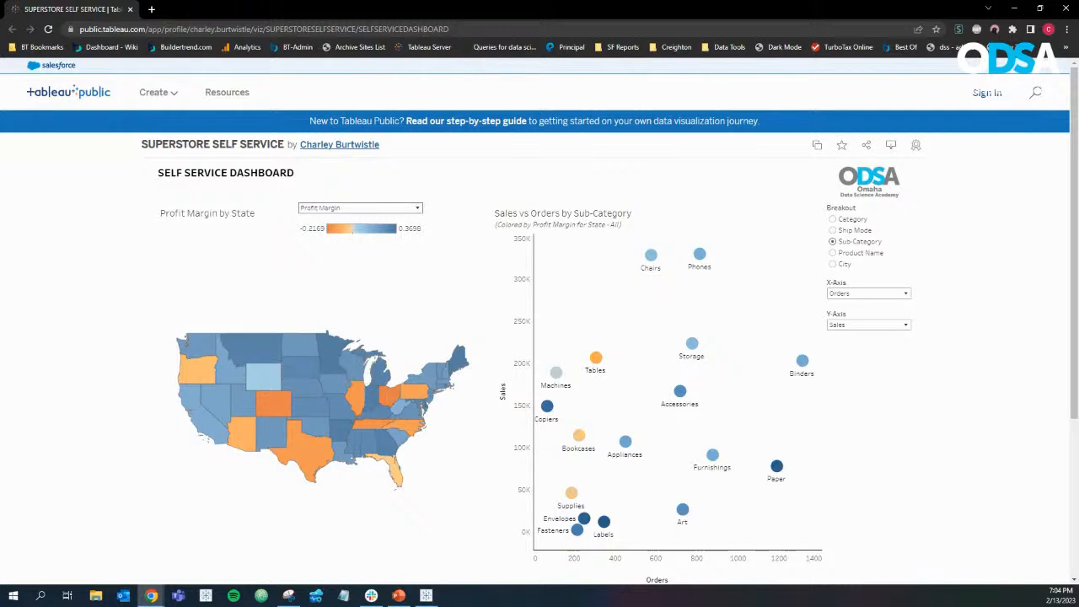
{"action": "left_click", "coordinate": [361, 209]}
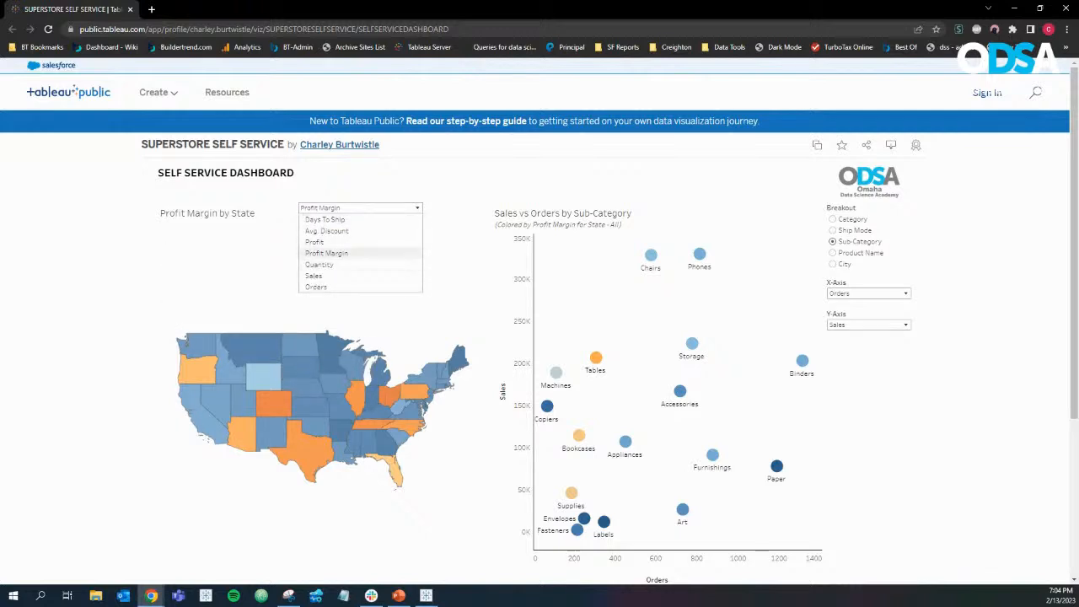
{"action": "left_click", "coordinate": [337, 253]}
{"action": "left_click", "coordinate": [360, 209]}
{"action": "left_click", "coordinate": [337, 264]}
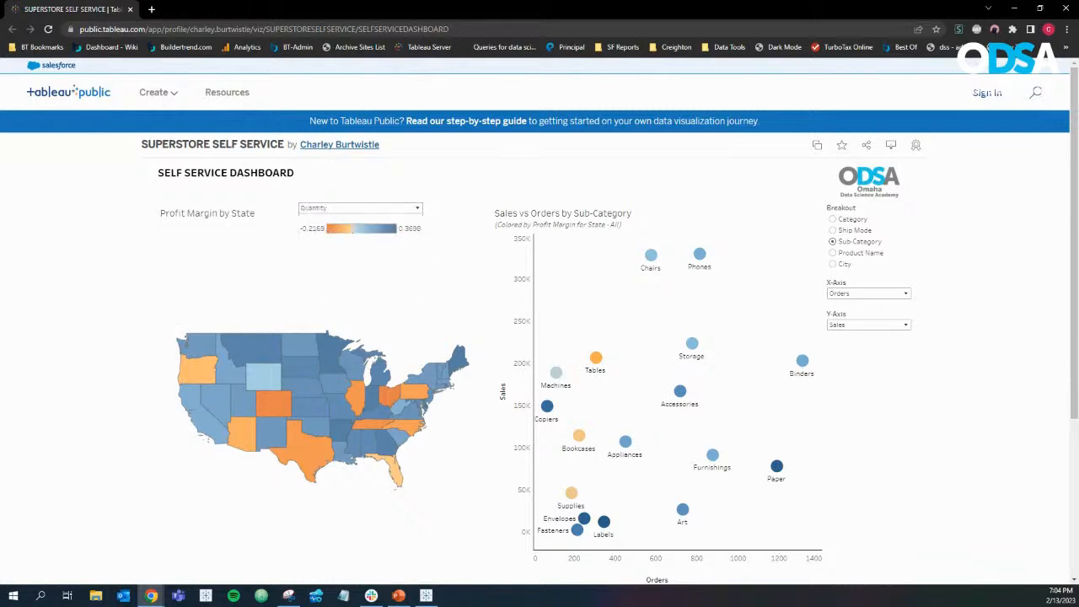
Step: Try the state map with Avg. Discount, Days To Ship and Sales as its measure
{"action": "left_click", "coordinate": [360, 208]}
{"action": "left_click", "coordinate": [337, 230]}
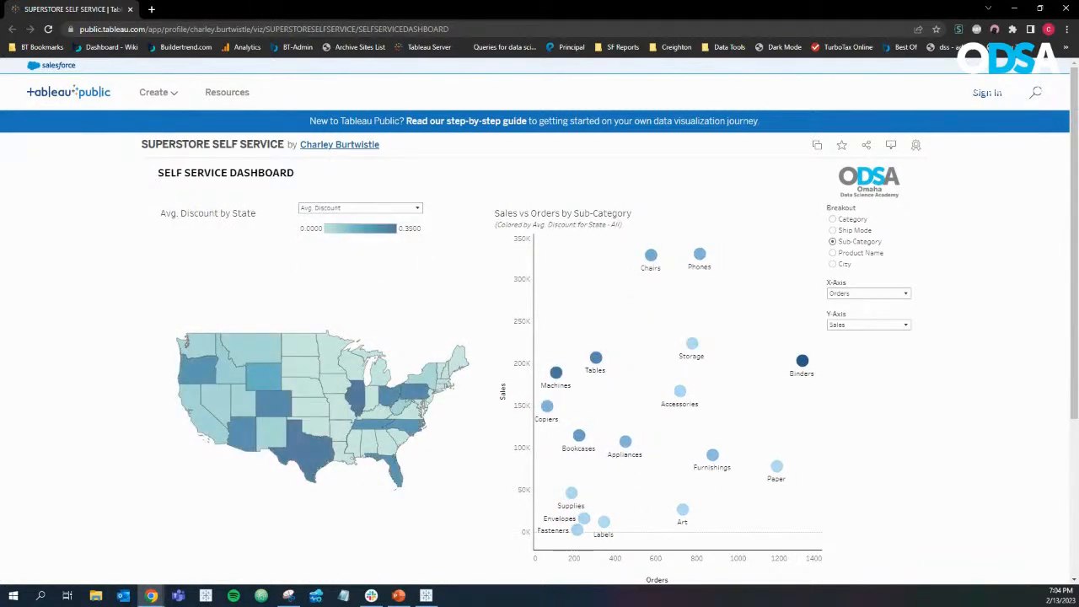
{"action": "left_click", "coordinate": [360, 209]}
{"action": "left_click", "coordinate": [337, 242]}
{"action": "left_click", "coordinate": [361, 208]}
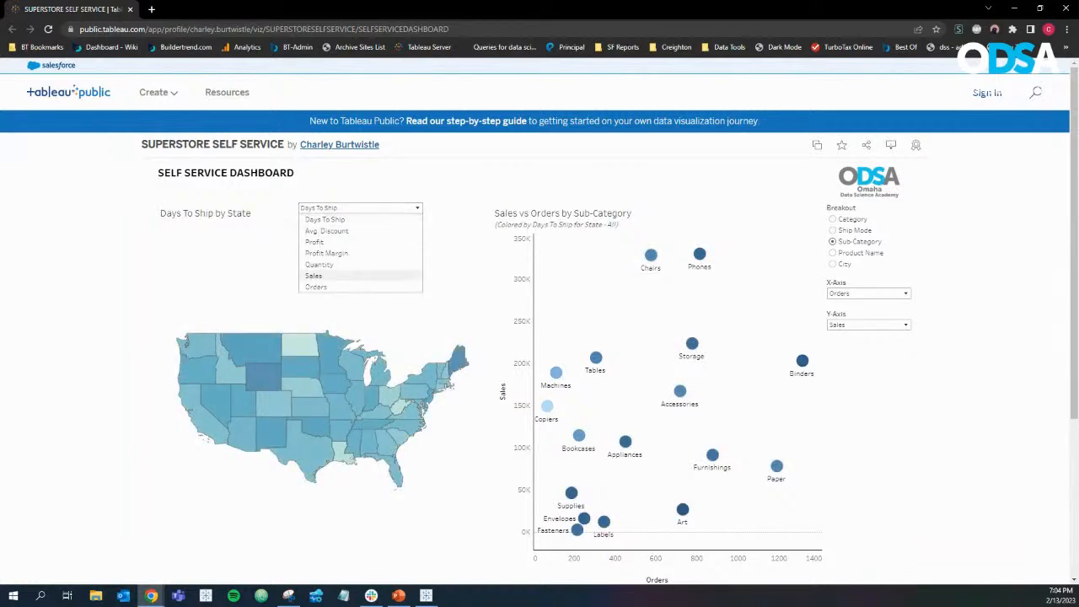
{"action": "left_click", "coordinate": [329, 276]}
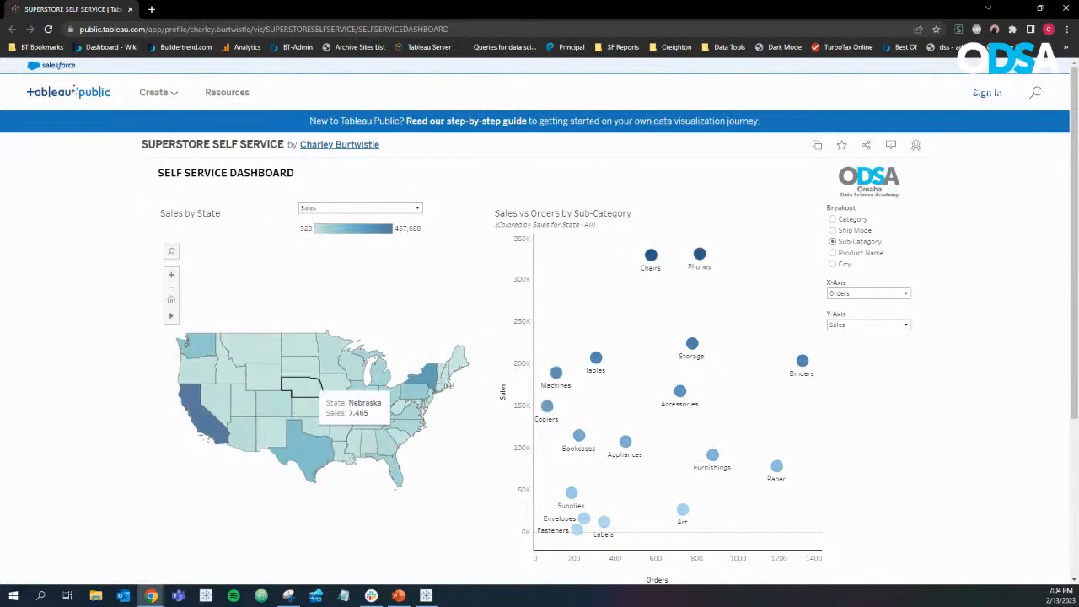
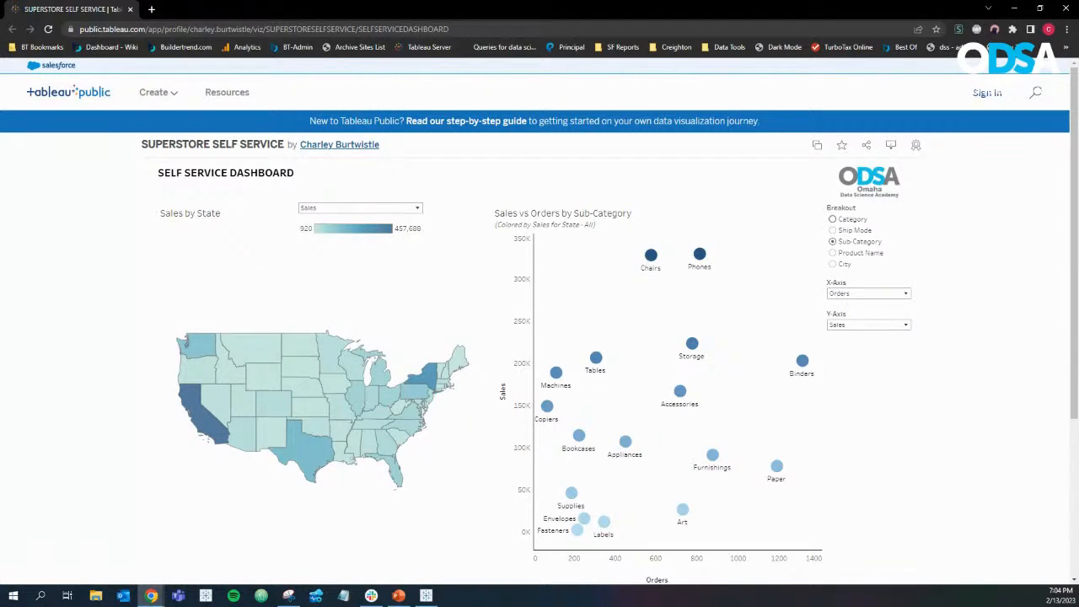
Step: Set the dashboard's Breakout to Ship Mode, and in the Tableau Public workbook set Dimension Choice to State and Region for comparison
{"action": "left_click", "coordinate": [833, 230]}
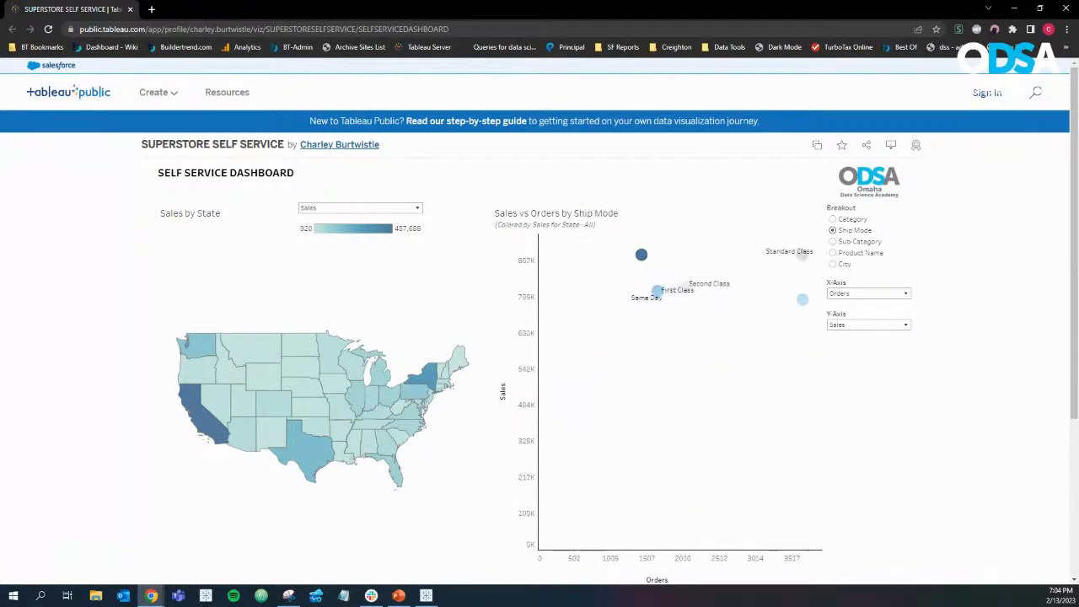
{"action": "left_click", "coordinate": [425, 596]}
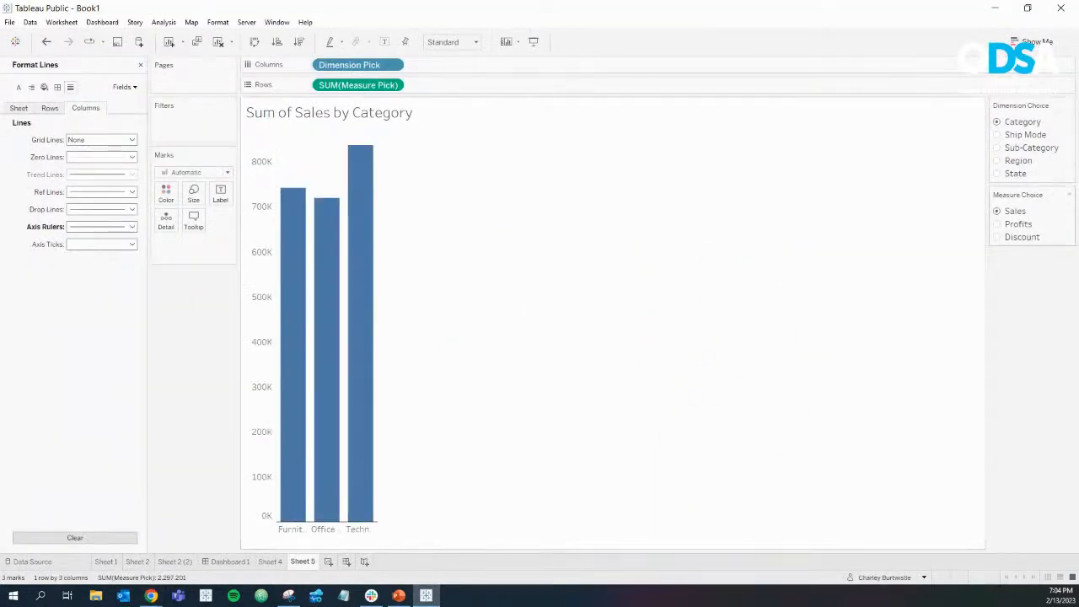
{"action": "left_click", "coordinate": [997, 174]}
{"action": "left_click", "coordinate": [997, 161]}
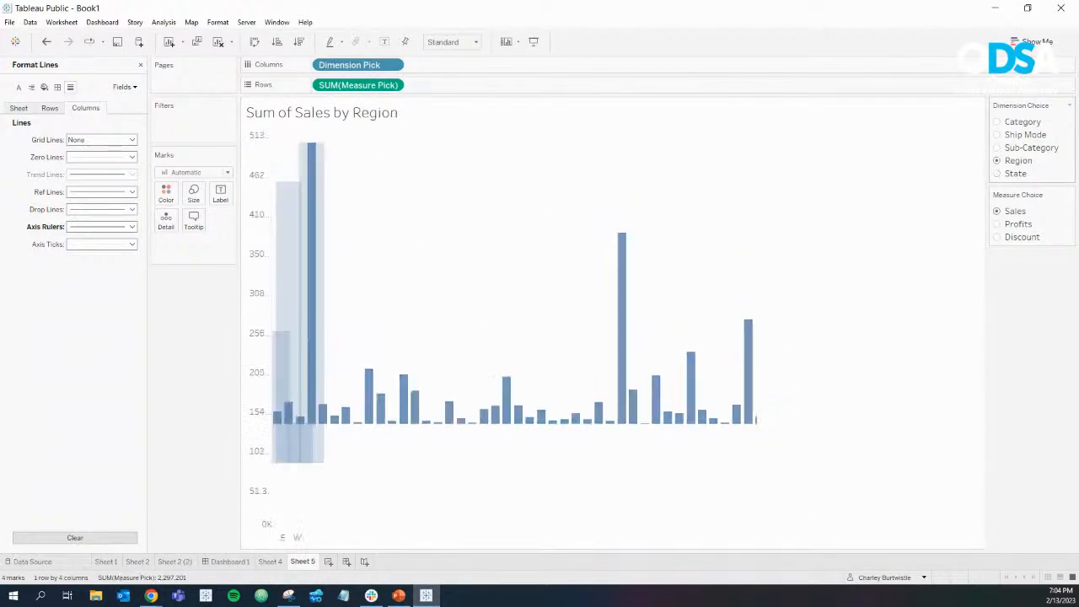
Step: Back in the Chrome dashboard, break the scatter plot out by Product Name and Category, with Avg. Discount on X and Profit on Y
{"action": "key", "text": "alt+Tab"}
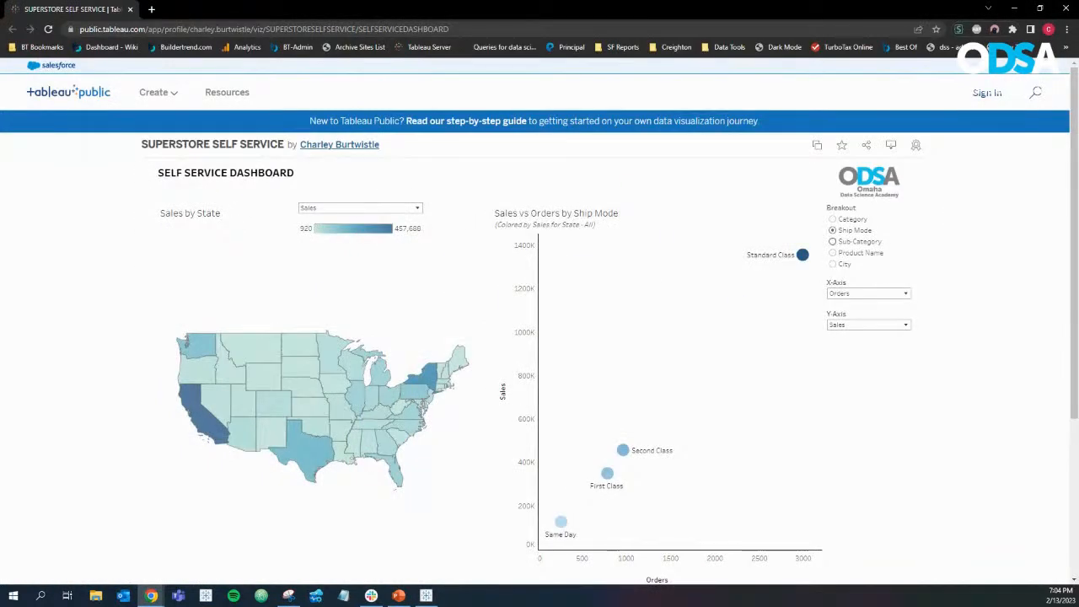
{"action": "left_click", "coordinate": [833, 253]}
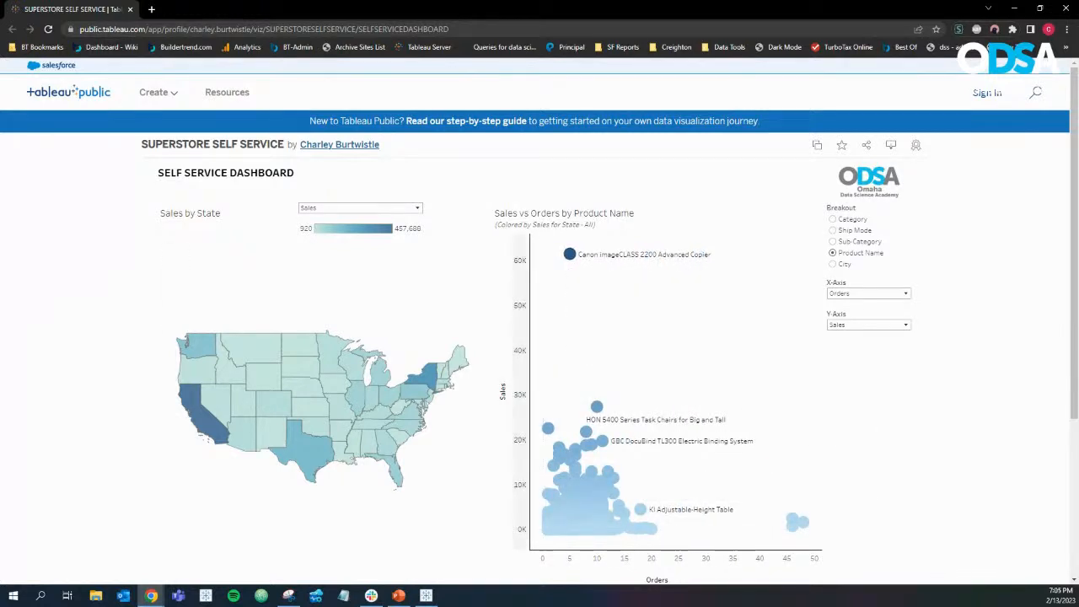
{"action": "left_click", "coordinate": [868, 292]}
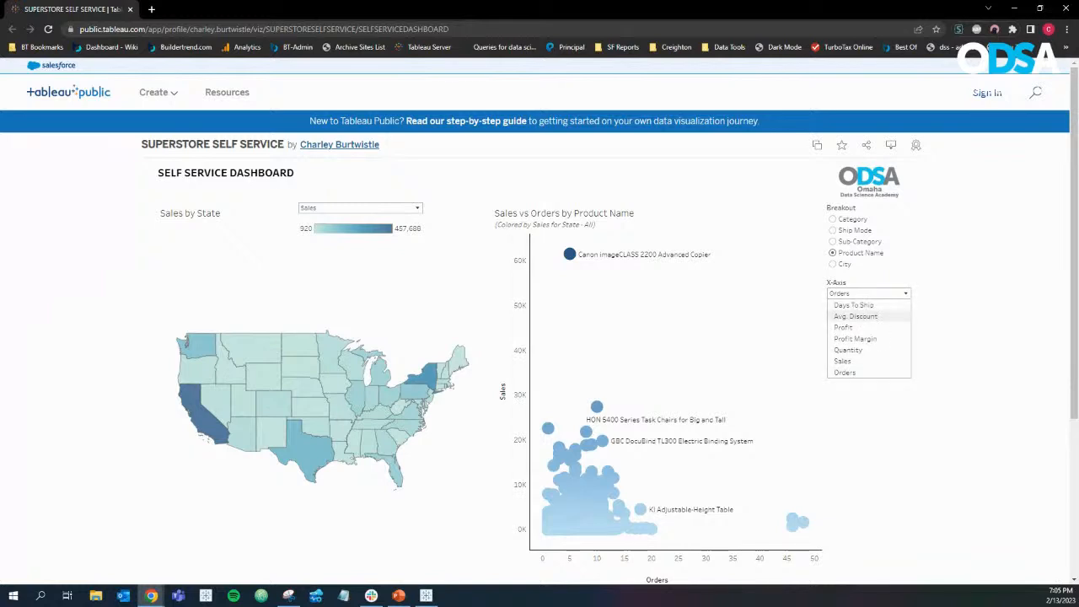
{"action": "left_click", "coordinate": [856, 315]}
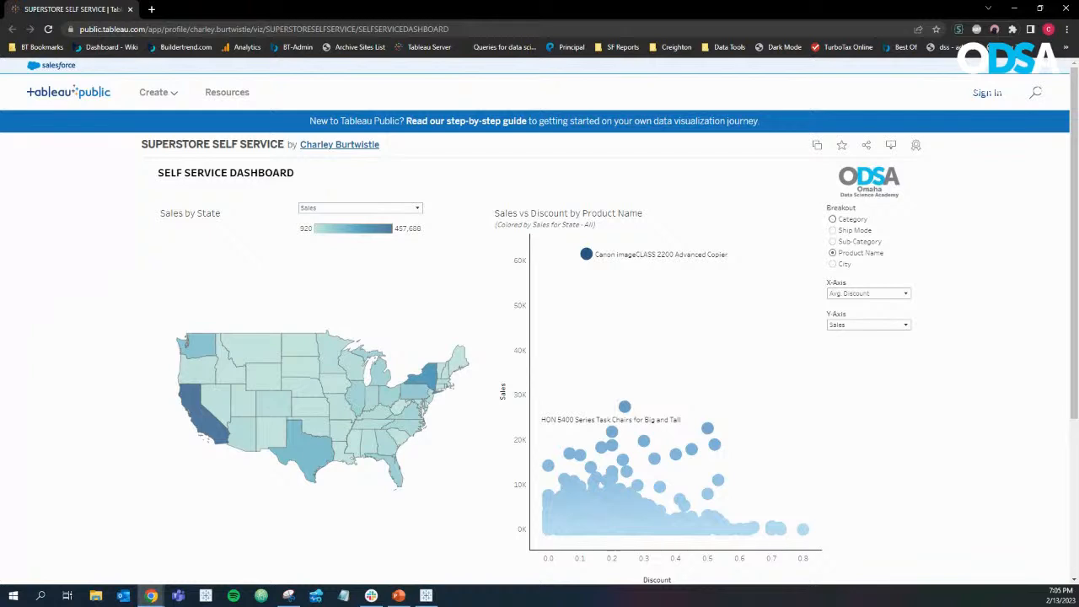
{"action": "left_click", "coordinate": [868, 325]}
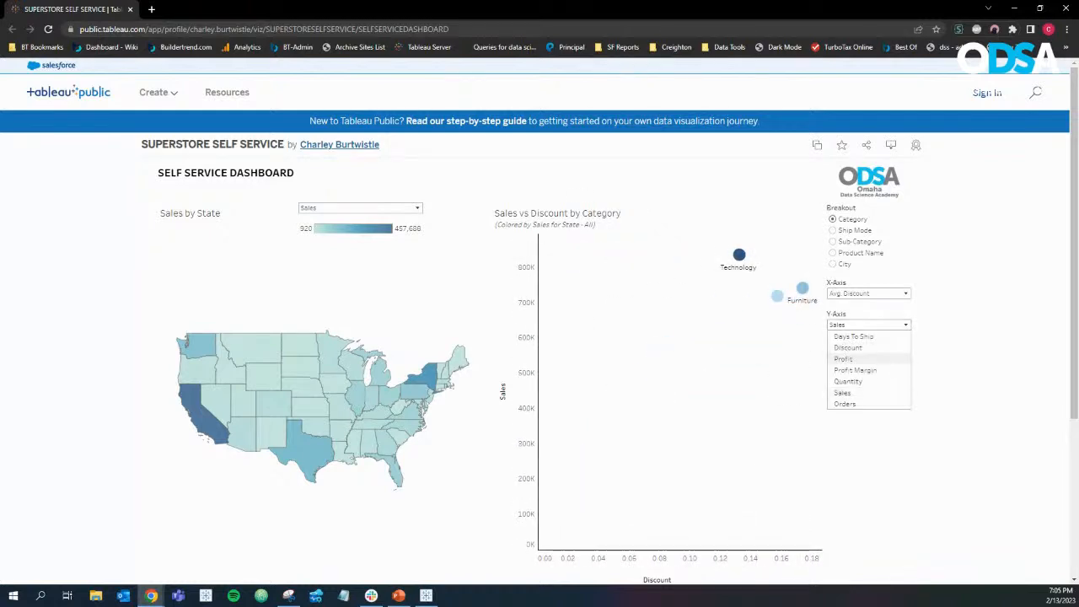
{"action": "left_click", "coordinate": [851, 358]}
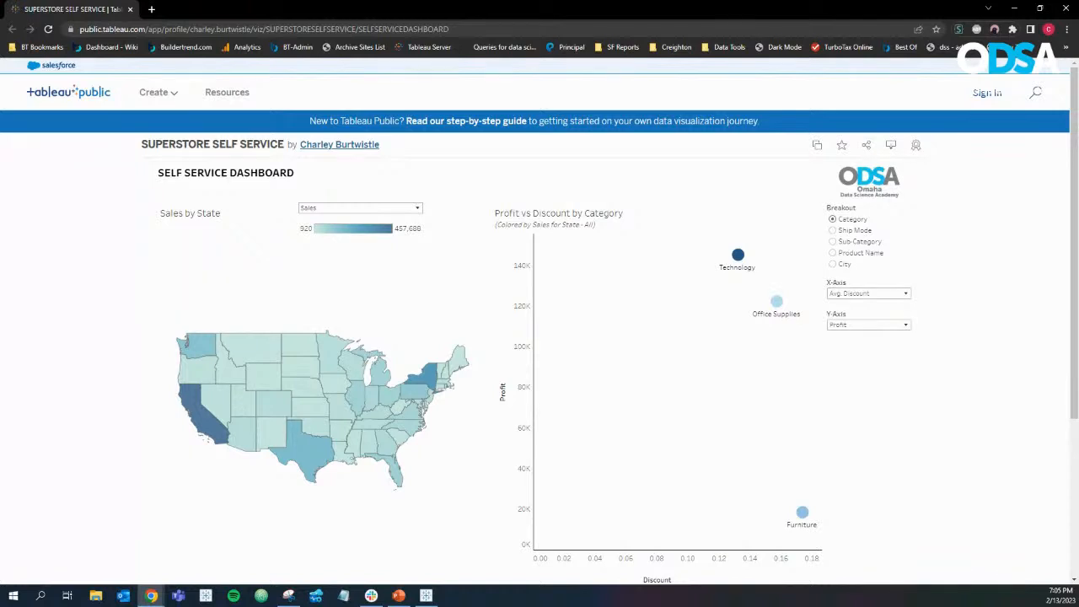
Step: Filter the scatter plot by California from the state map and clear that selection
{"action": "left_click", "coordinate": [202, 415]}
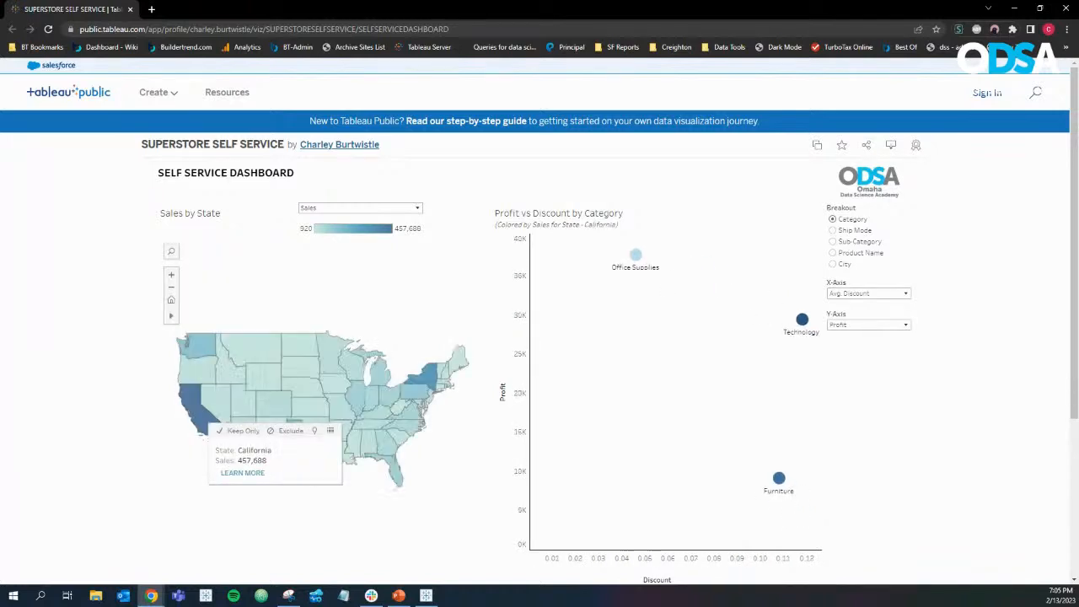
{"action": "left_click", "coordinate": [202, 415]}
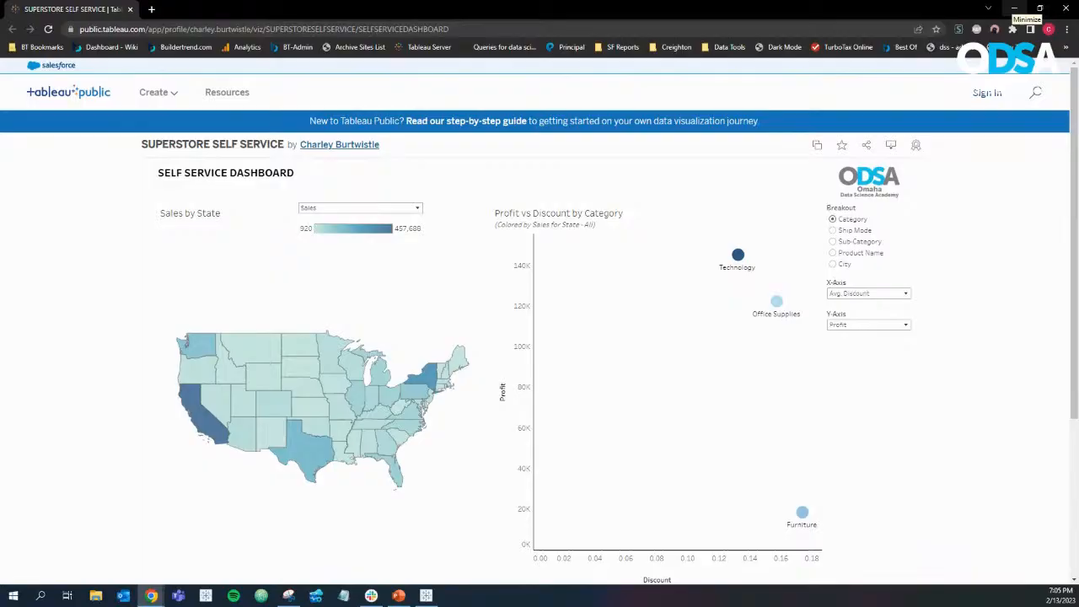
Step: Return to the Tableau Public workbook and close the line formatting options
{"action": "left_click", "coordinate": [1014, 9]}
{"action": "left_click", "coordinate": [426, 595]}
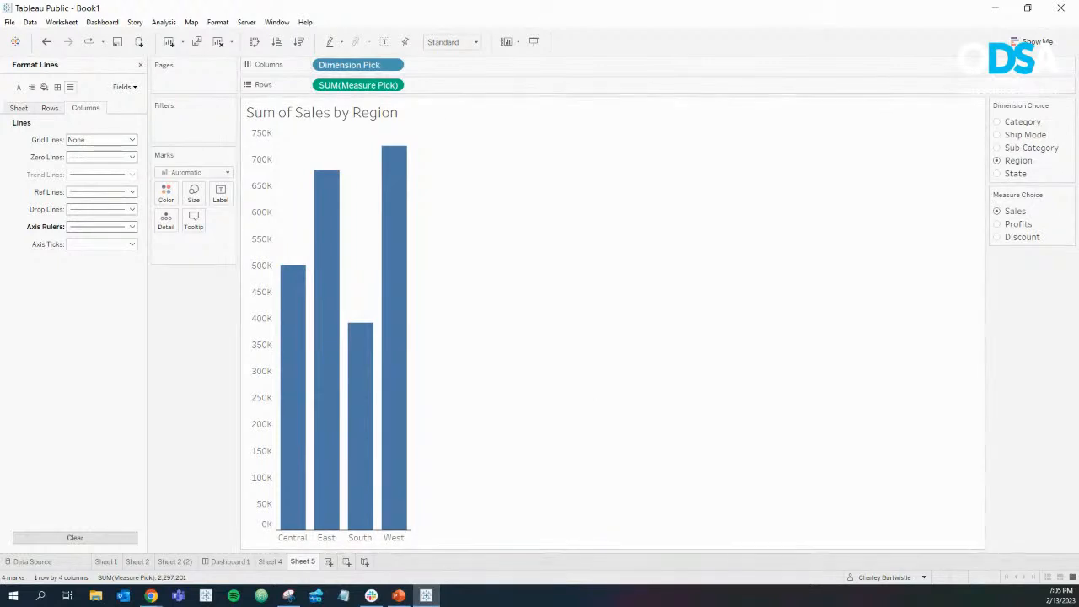
{"action": "left_click", "coordinate": [140, 65]}
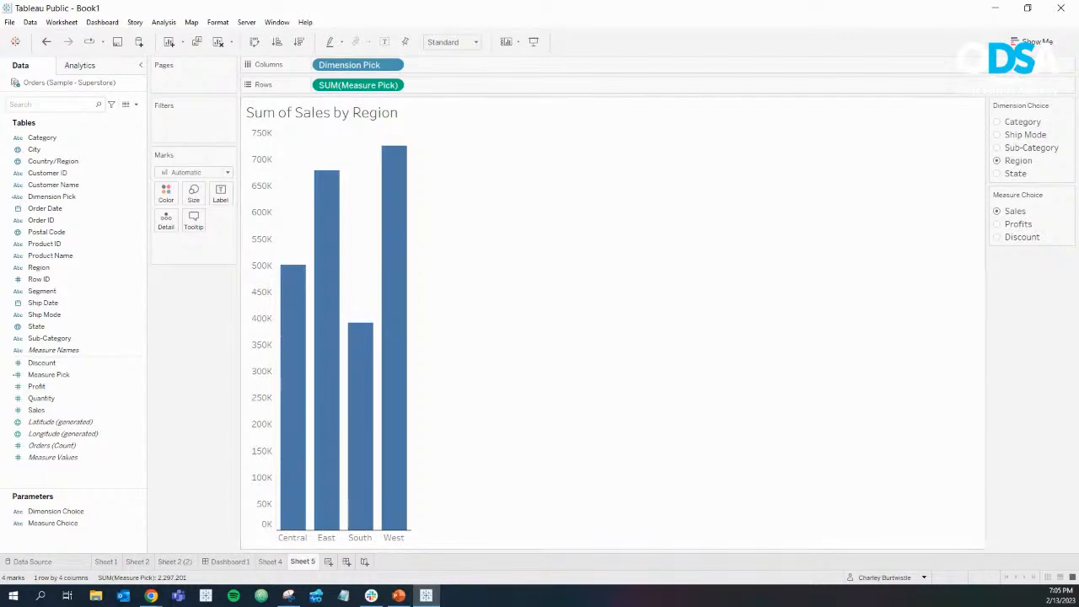
Step: Show the self service dashboard in Chrome once more and return to the Tableau Public workbook
{"action": "left_click", "coordinate": [150, 596]}
{"action": "left_click", "coordinate": [421, 552]}
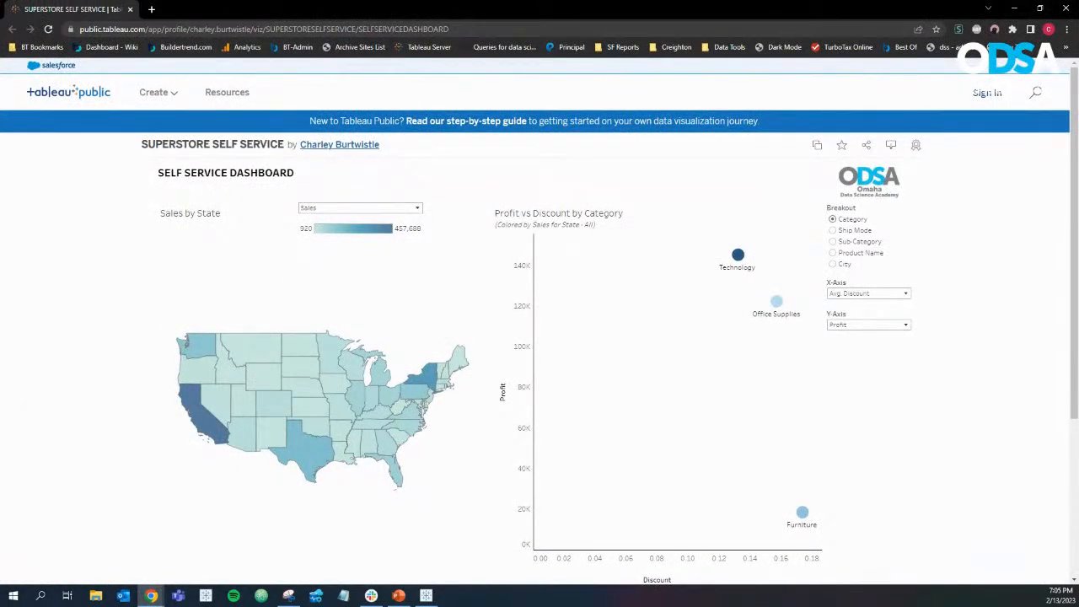
{"action": "left_click", "coordinate": [1014, 7]}
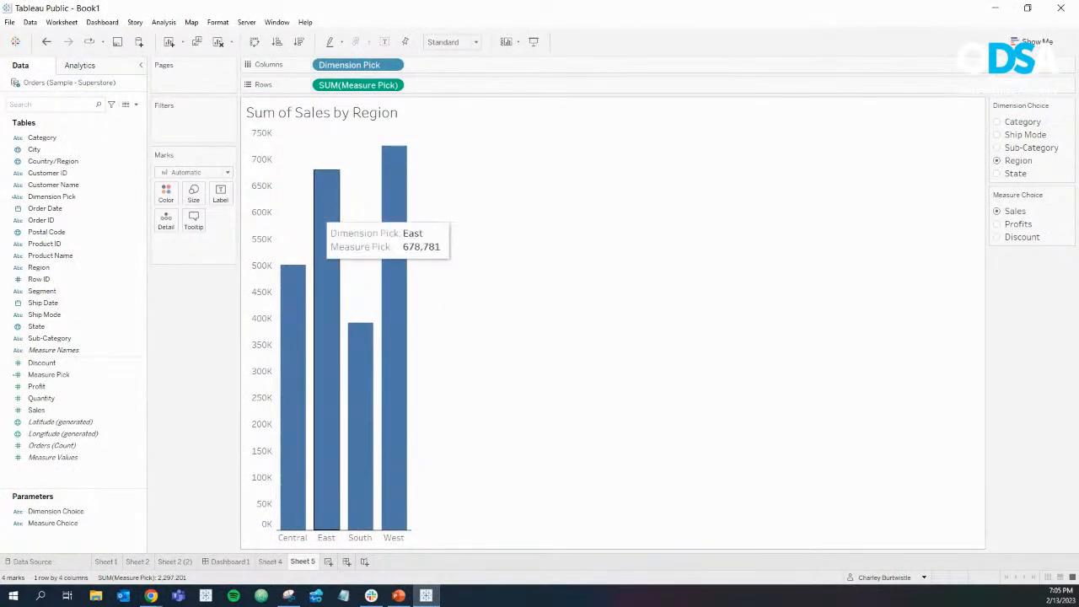
Step: Create a new parameter named Sales Goal with the Integer data type
{"action": "left_click", "coordinate": [135, 104]}
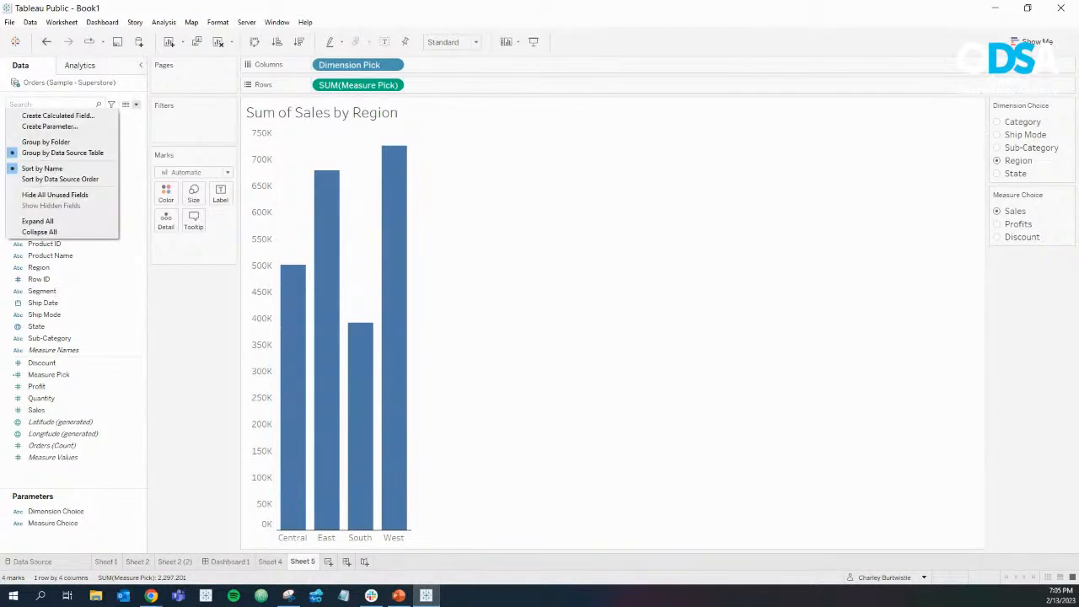
{"action": "left_click", "coordinate": [42, 125]}
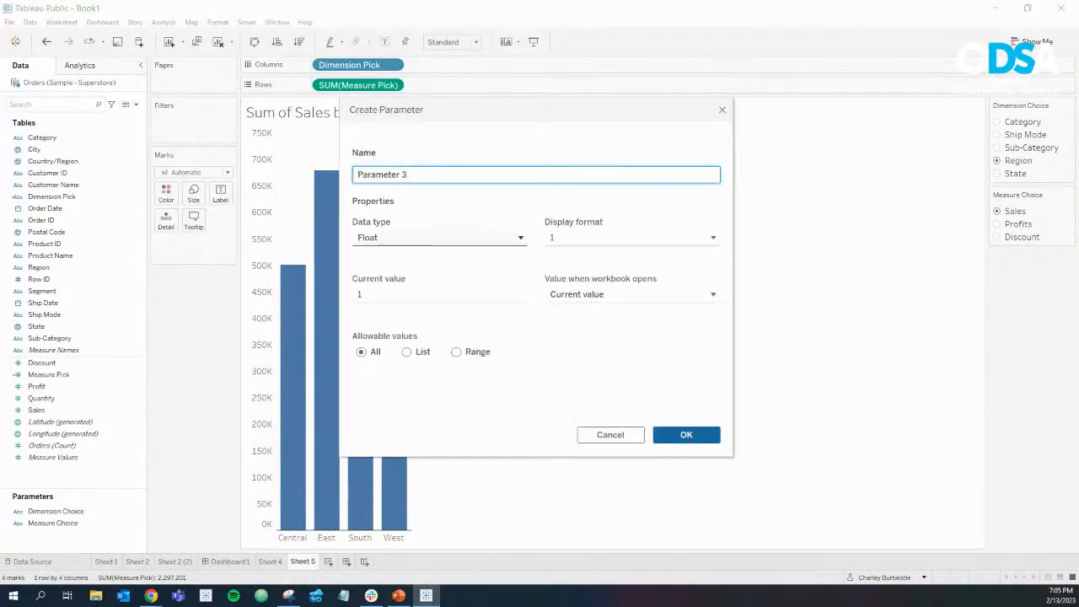
{"action": "key", "text": "ctrl+a"}
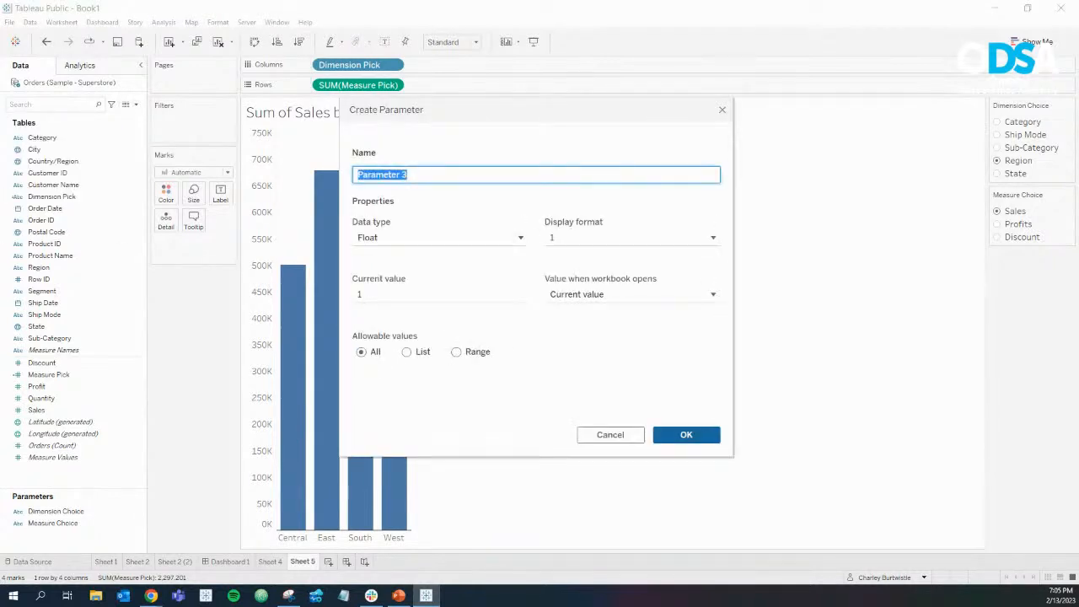
{"action": "type", "text": "Goal"}
{"action": "key", "text": "ctrl+a"}
{"action": "type", "text": "Sales Goal"}
{"action": "left_click", "coordinate": [439, 237]}
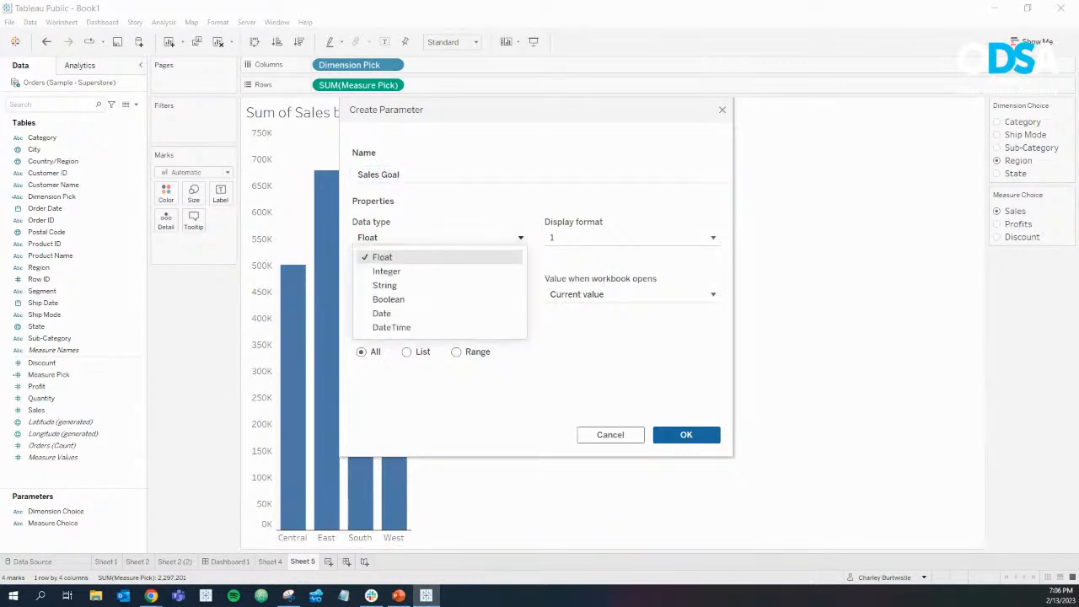
{"action": "left_click", "coordinate": [389, 271]}
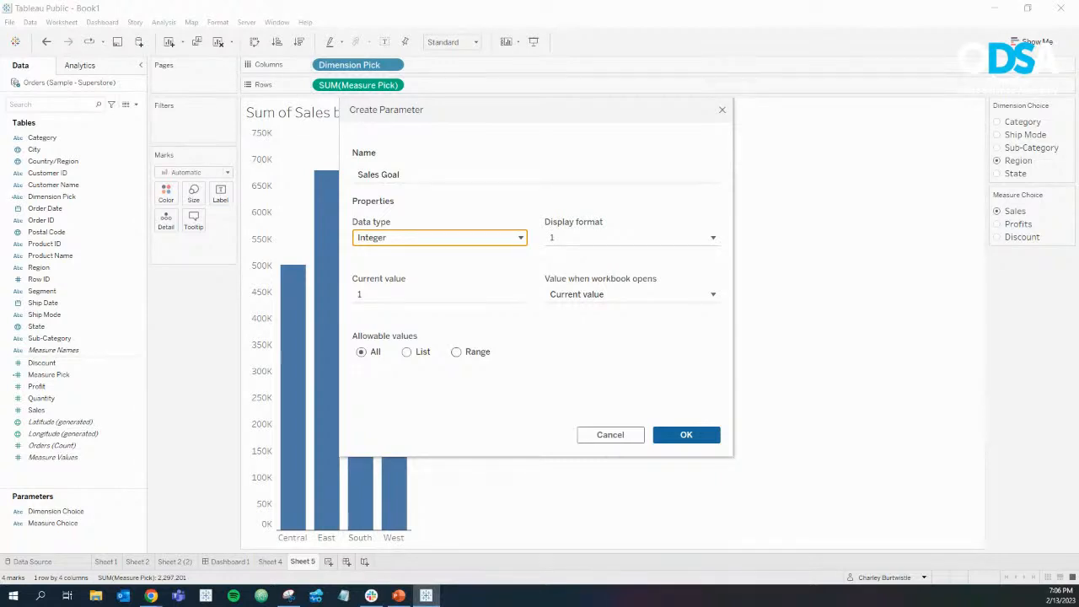
Step: Restrict the Sales Goal parameter to a range from 1 to 100 with a step size of 1 and save it
{"action": "left_click", "coordinate": [457, 352]}
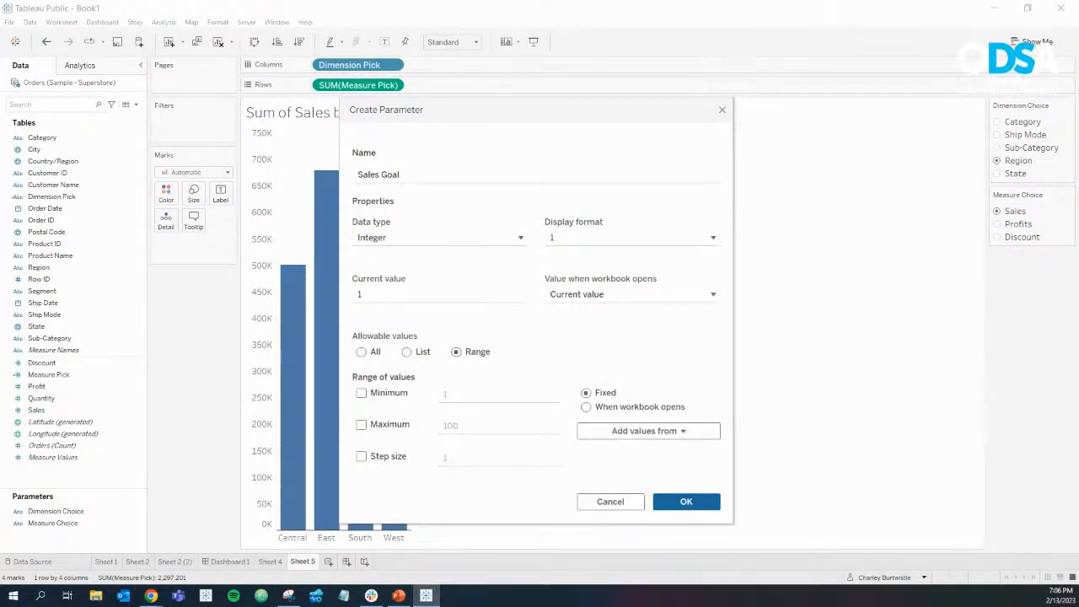
{"action": "left_click", "coordinate": [361, 351]}
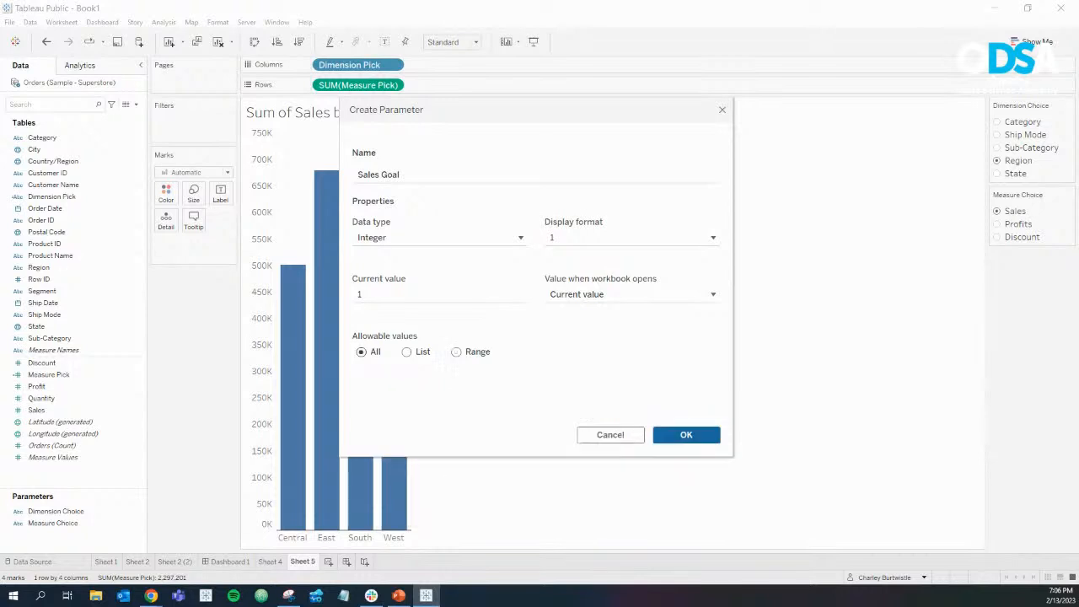
{"action": "left_click", "coordinate": [456, 353]}
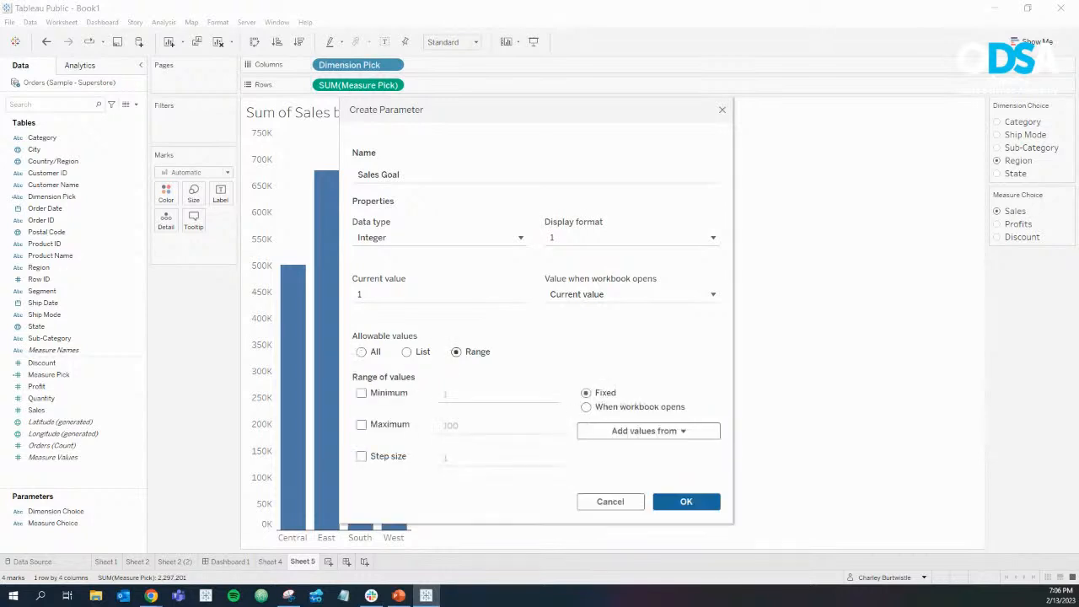
{"action": "left_click", "coordinate": [360, 424]}
{"action": "left_click", "coordinate": [686, 501]}
Step: Show the Sales Goal parameter control on the sheet and set its value to 67
{"action": "left_click", "coordinate": [139, 534]}
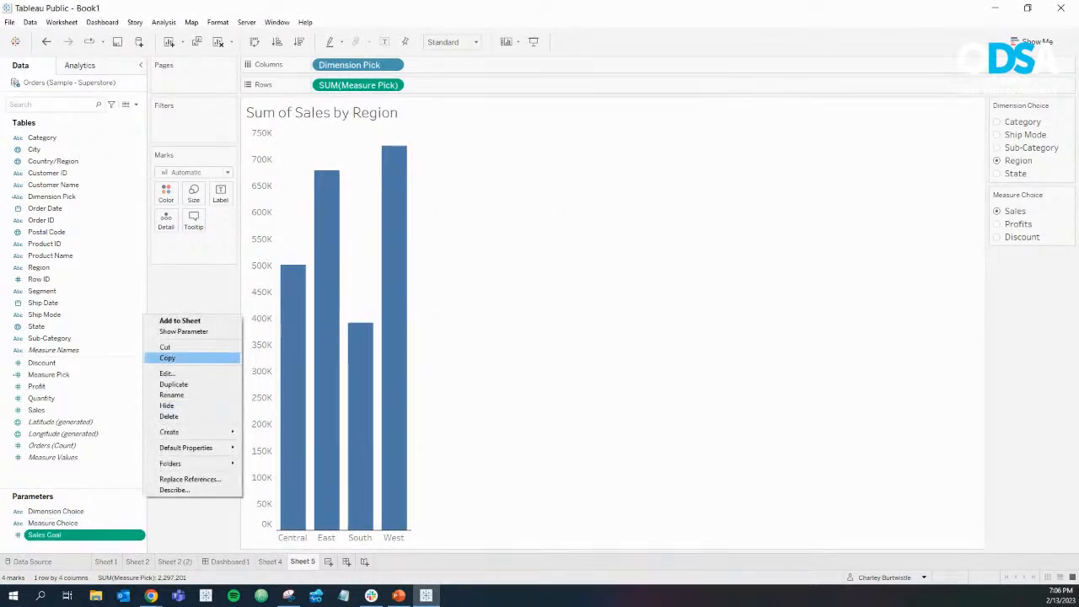
{"action": "left_click", "coordinate": [194, 329]}
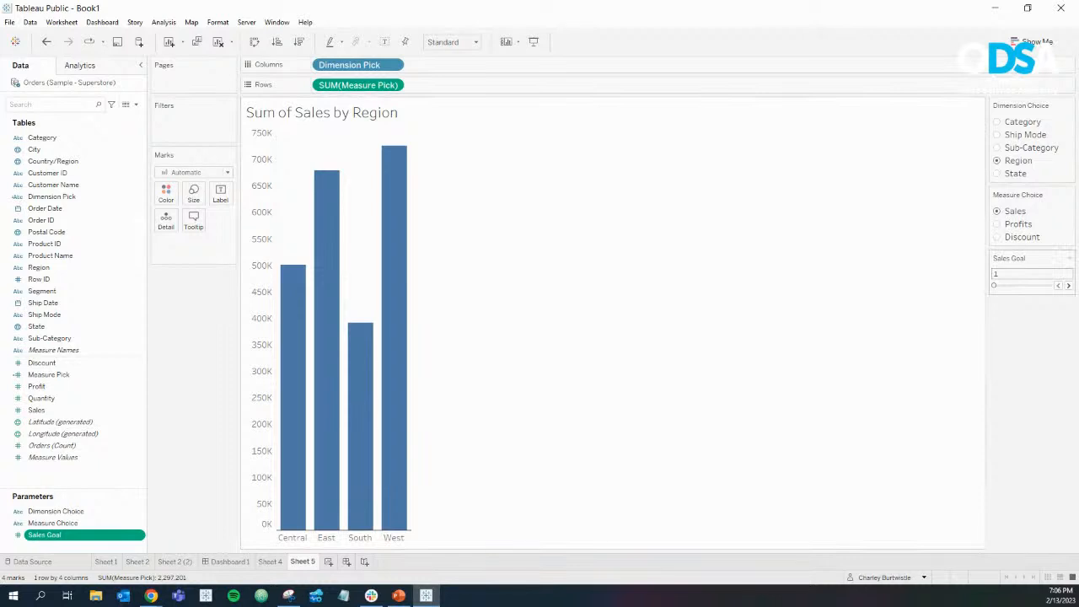
{"action": "left_click_drag", "start_coordinate": [993, 286], "coordinate": [1031, 286]}
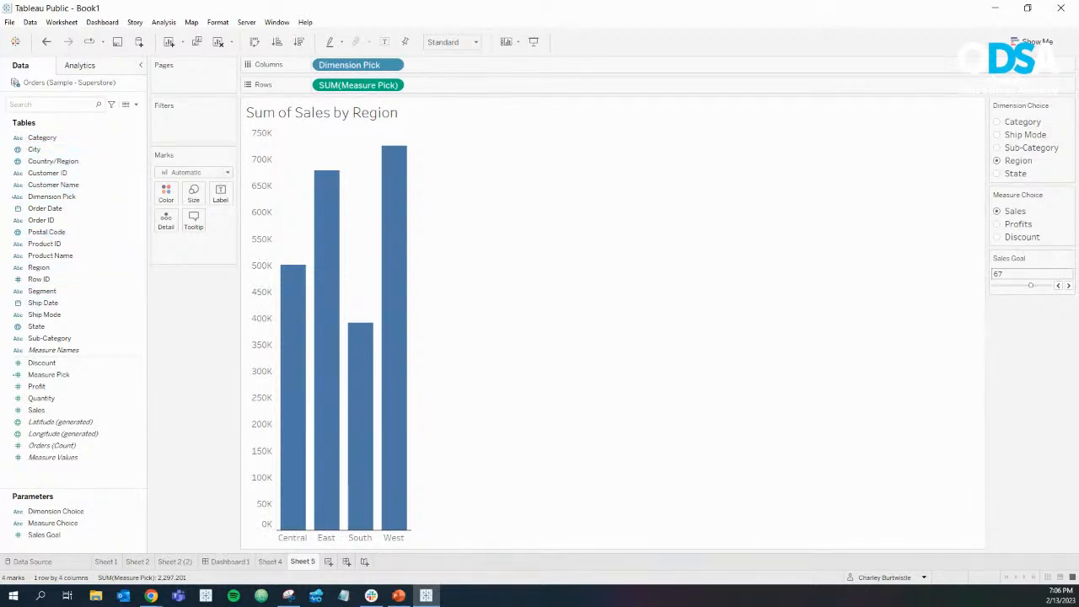
Step: Add a constant line at 100,000 to the bar chart's measure axis
{"action": "left_click", "coordinate": [80, 65]}
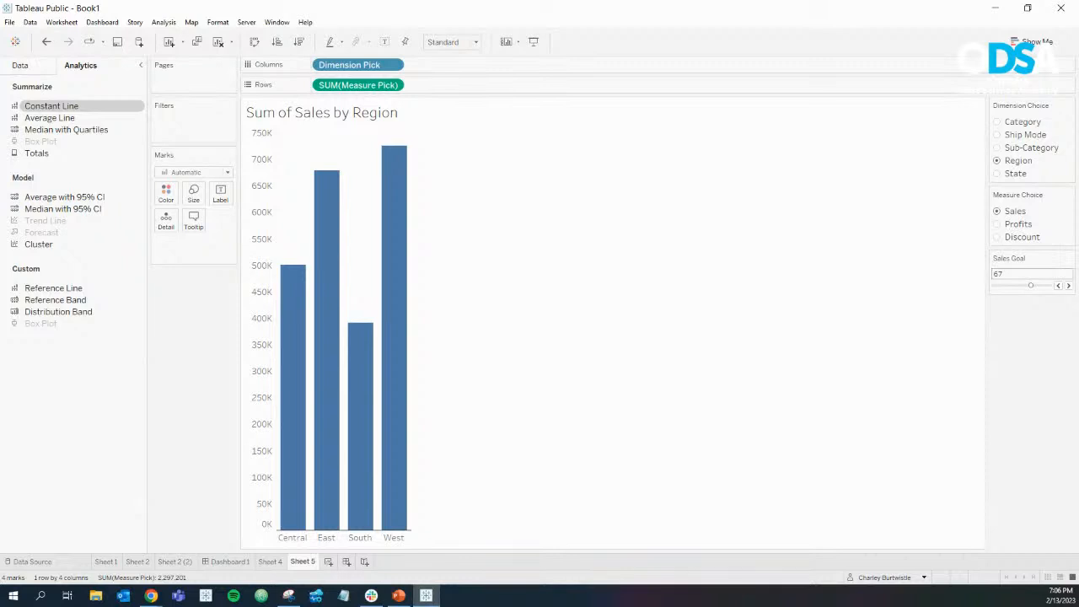
{"action": "left_click_drag", "start_coordinate": [51, 107], "coordinate": [346, 147]}
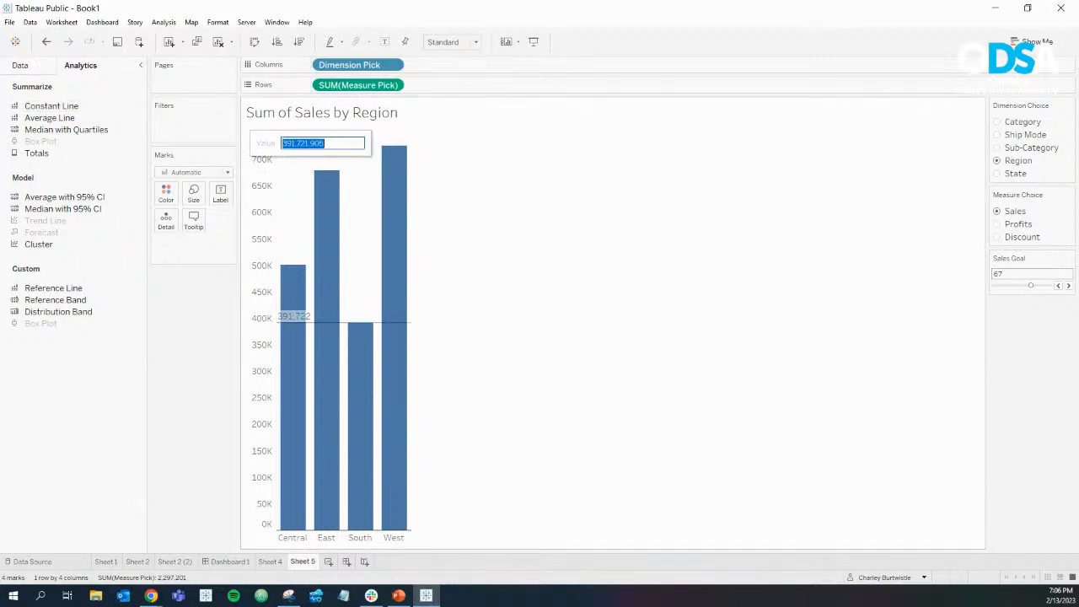
{"action": "key", "text": "BackSpace"}
{"action": "type", "text": "10000"}
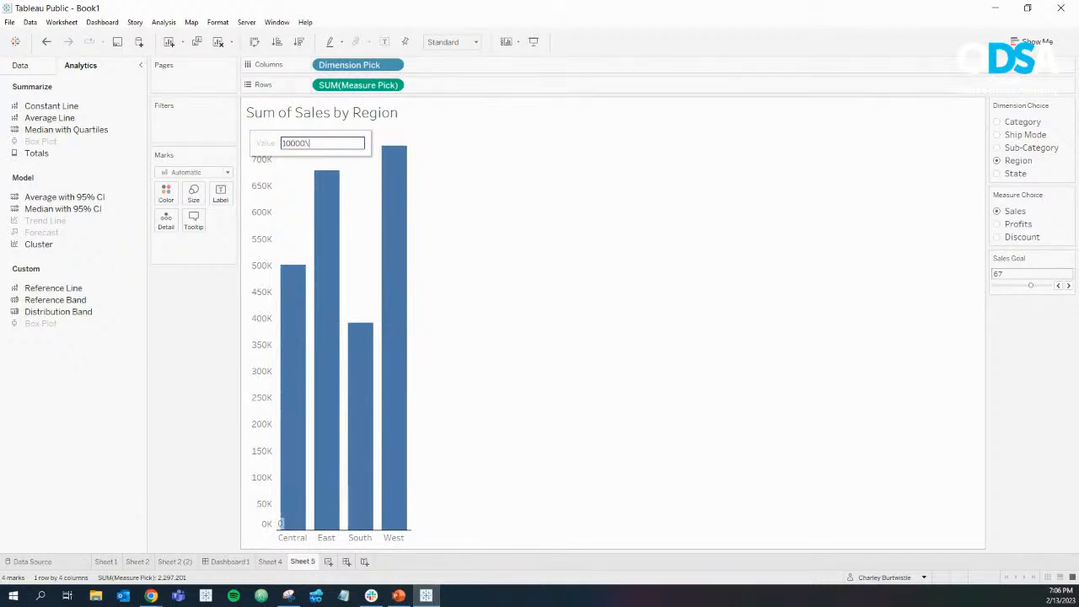
{"action": "key", "text": "Return"}
{"action": "type", "text": "100000"}
{"action": "key", "text": "Return"}
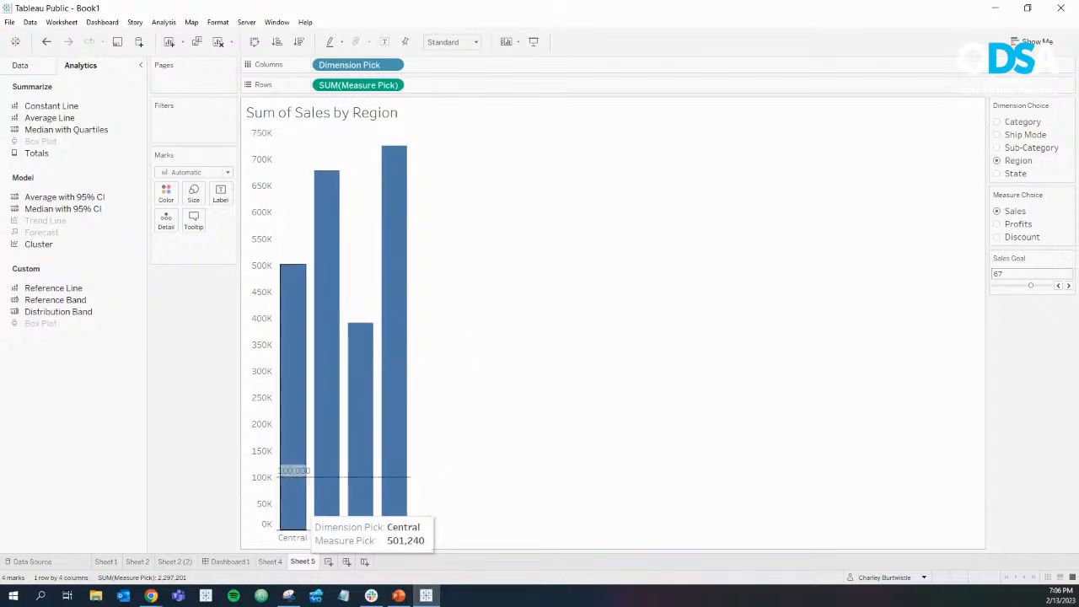
Step: Edit the constant line, checking which value and label options it offers, and switch its label to Custom
{"action": "right_click", "coordinate": [314, 477]}
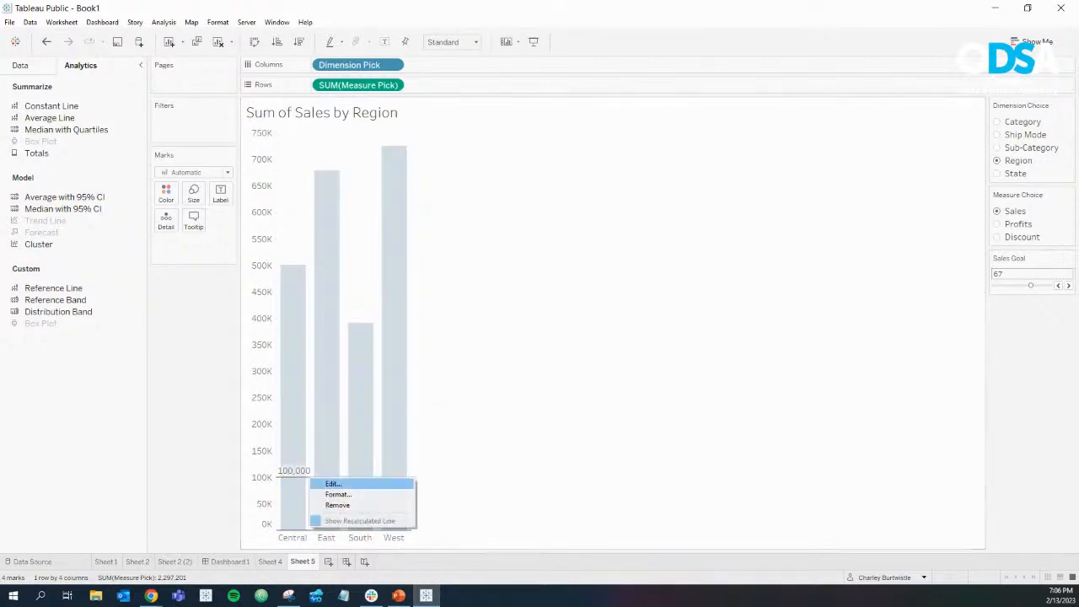
{"action": "left_click", "coordinate": [331, 484]}
{"action": "left_click", "coordinate": [608, 234]}
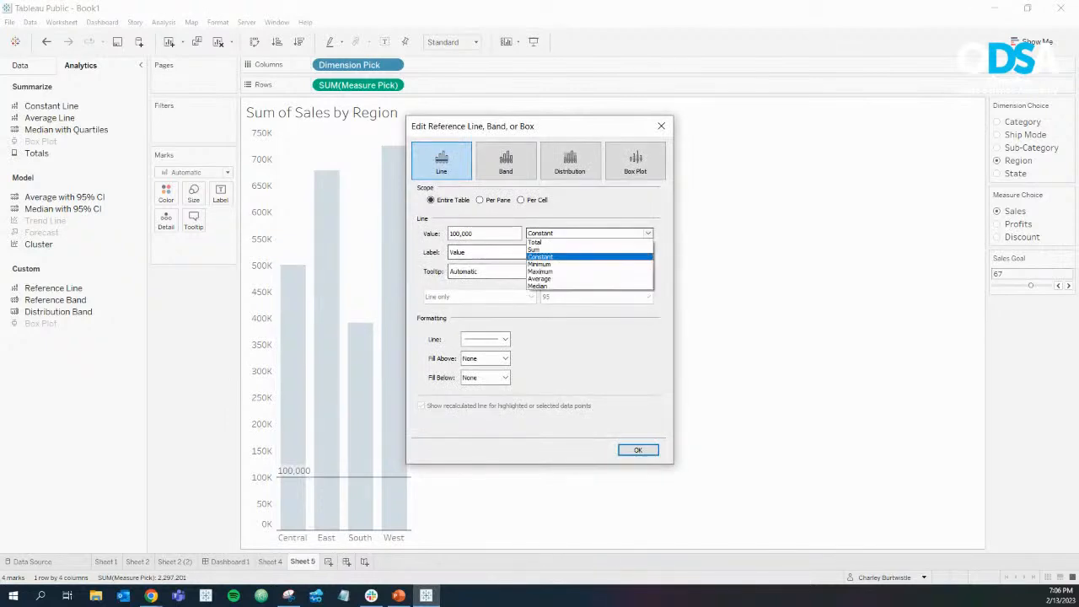
{"action": "left_click", "coordinate": [608, 233]}
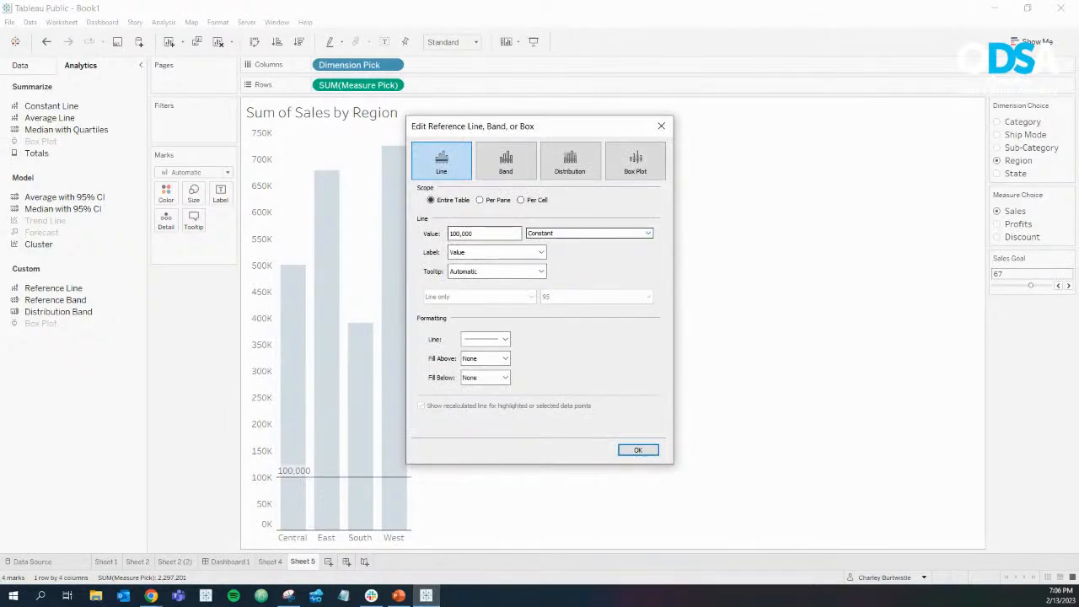
{"action": "left_click", "coordinate": [595, 233]}
{"action": "left_click", "coordinate": [595, 233]}
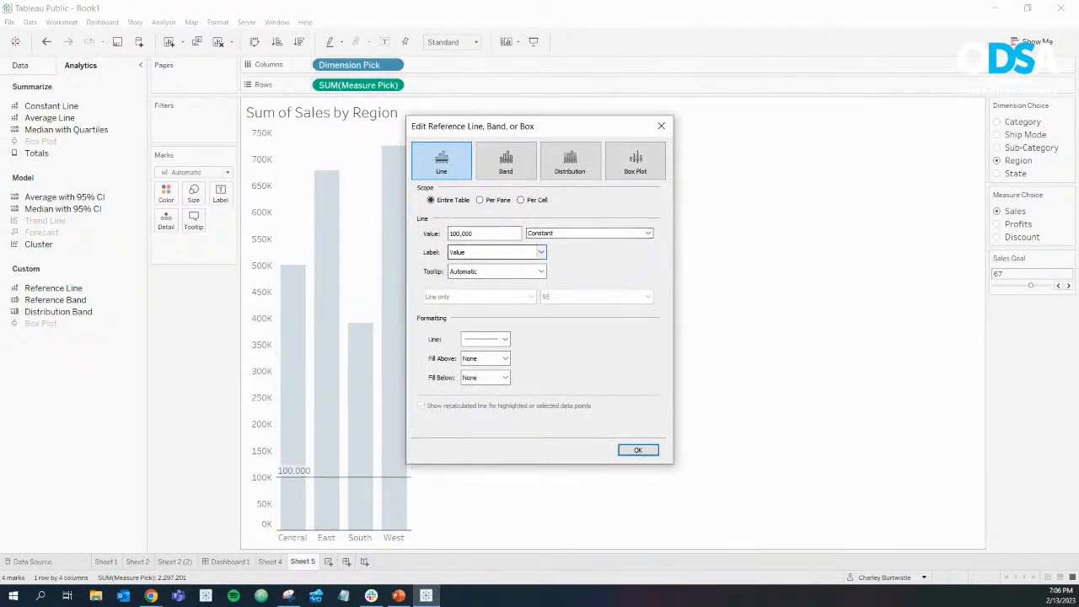
{"action": "left_click", "coordinate": [540, 252]}
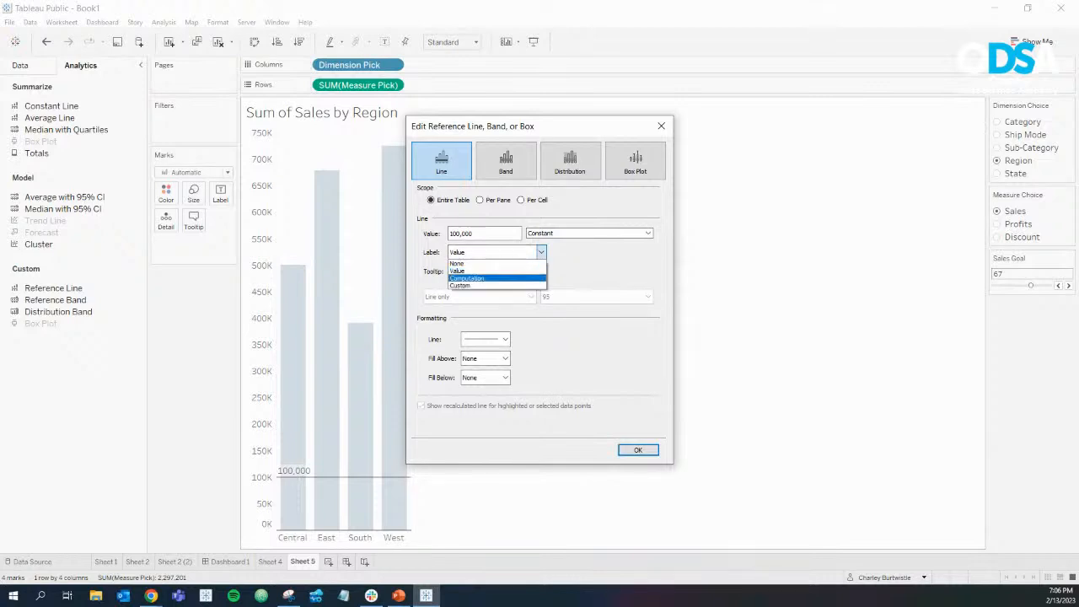
{"action": "left_click", "coordinate": [648, 233]}
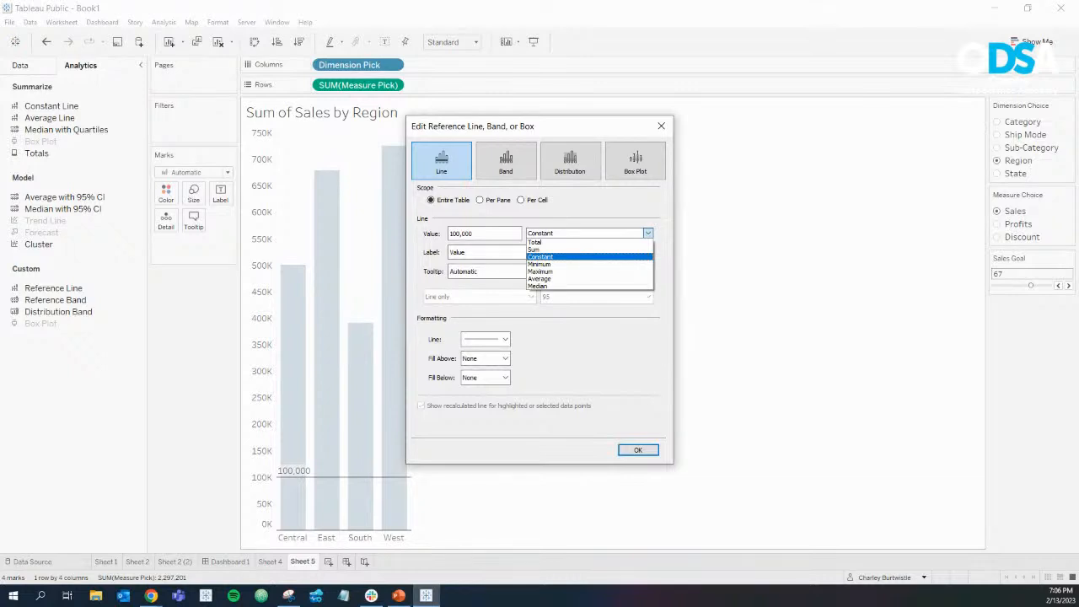
{"action": "left_click", "coordinate": [647, 233]}
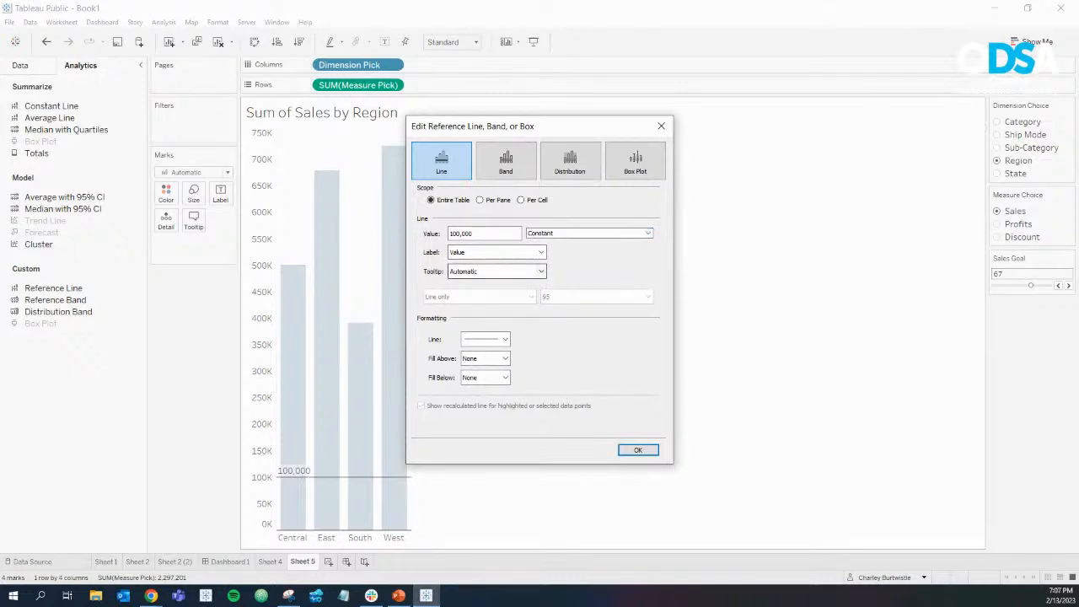
{"action": "left_click", "coordinate": [540, 252]}
{"action": "left_click", "coordinate": [460, 286]}
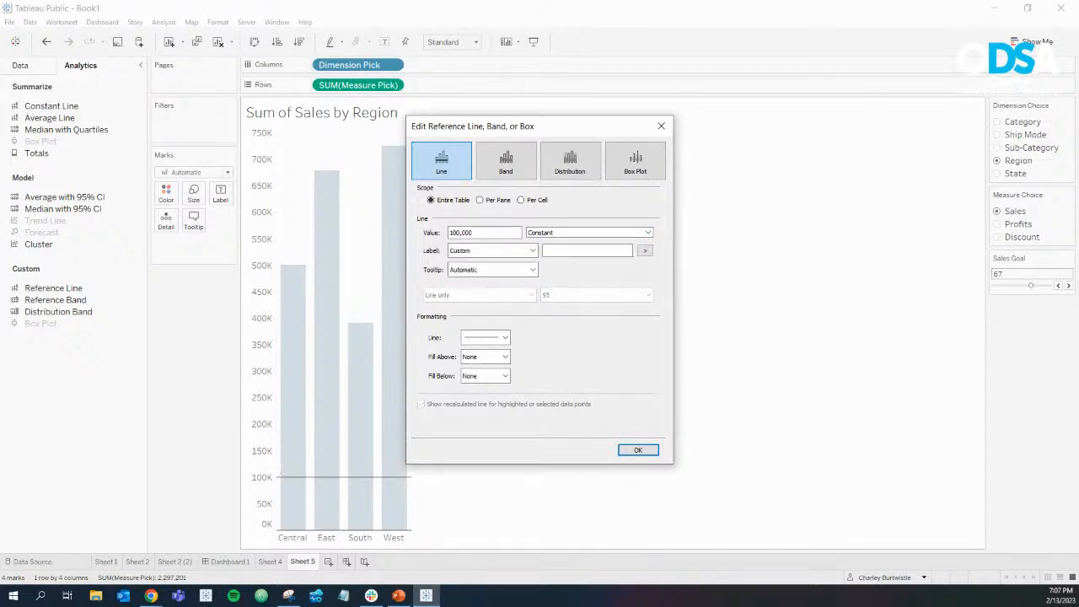
{"action": "left_click", "coordinate": [644, 250]}
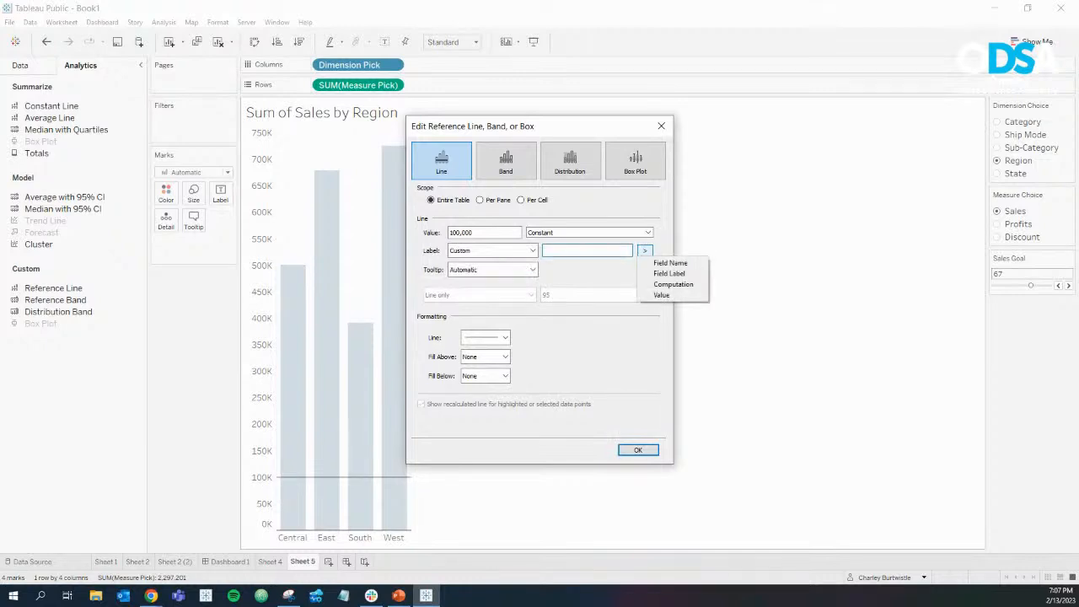
Step: Close the reference line settings and remove the constant line from the chart
{"action": "left_click", "coordinate": [662, 126]}
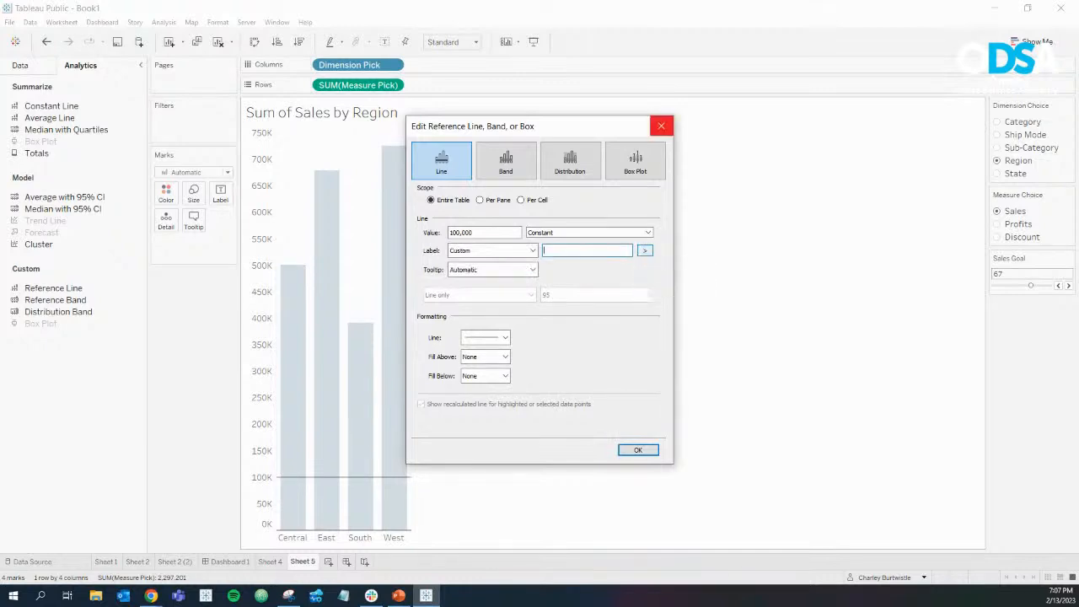
{"action": "left_click", "coordinate": [662, 127]}
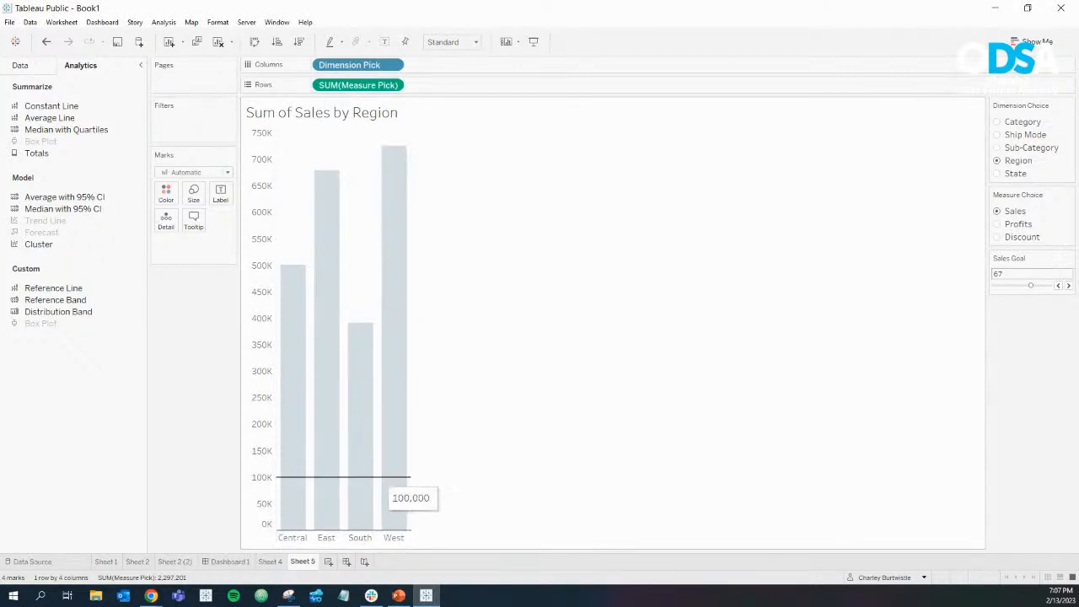
{"action": "left_click_drag", "start_coordinate": [379, 477], "coordinate": [101, 152]}
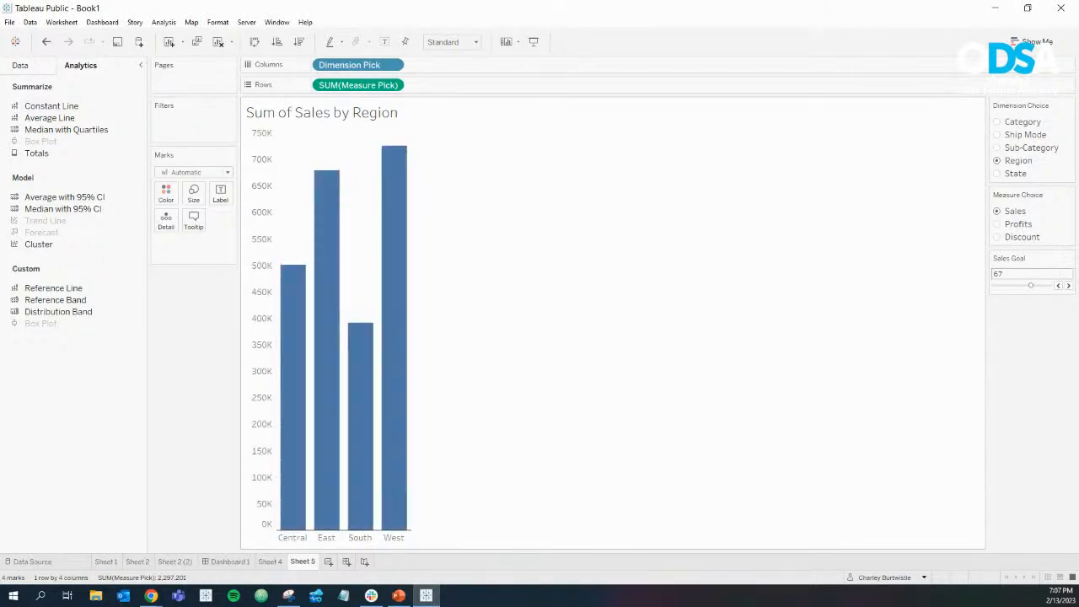
Step: Add the Sales Goal parameter to Rows beside SUM(Measure Pick) and combine the two as a dual axis
{"action": "left_click", "coordinate": [20, 65]}
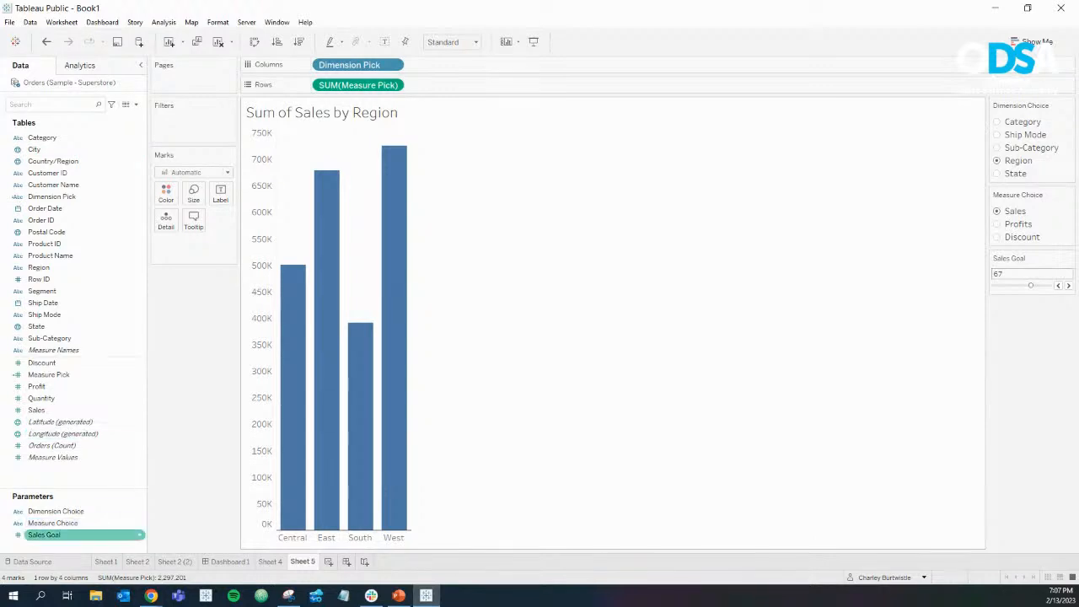
{"action": "left_click_drag", "start_coordinate": [43, 534], "coordinate": [472, 85]}
{"action": "right_click", "coordinate": [260, 385]}
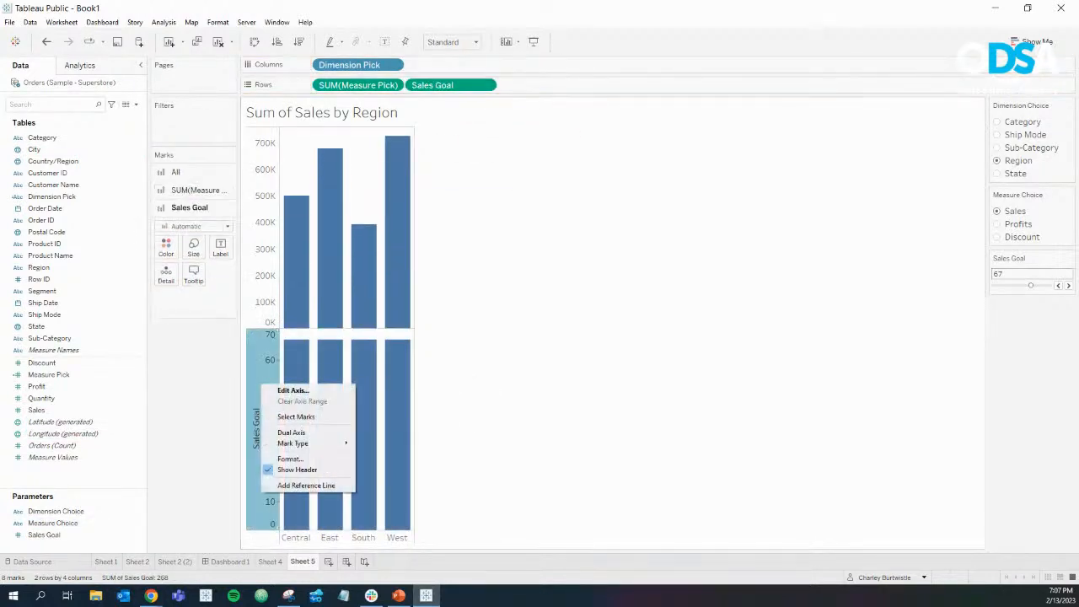
{"action": "left_click", "coordinate": [291, 432]}
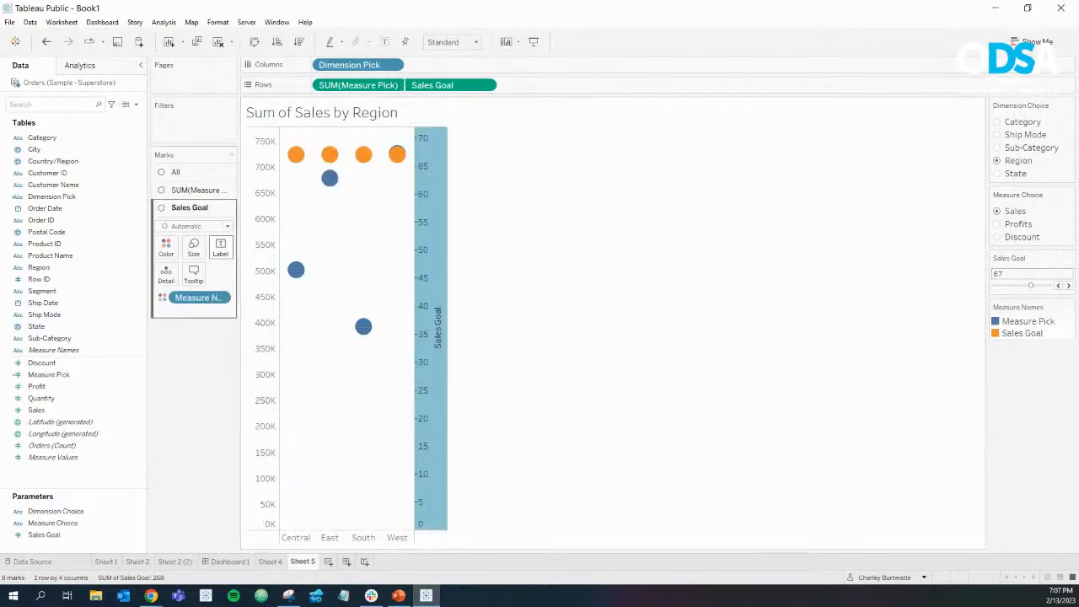
Step: Set the mark type to Bar for SUM(Measure Pick) and to Line for Sales Goal
{"action": "left_click", "coordinate": [199, 190]}
{"action": "left_click", "coordinate": [216, 209]}
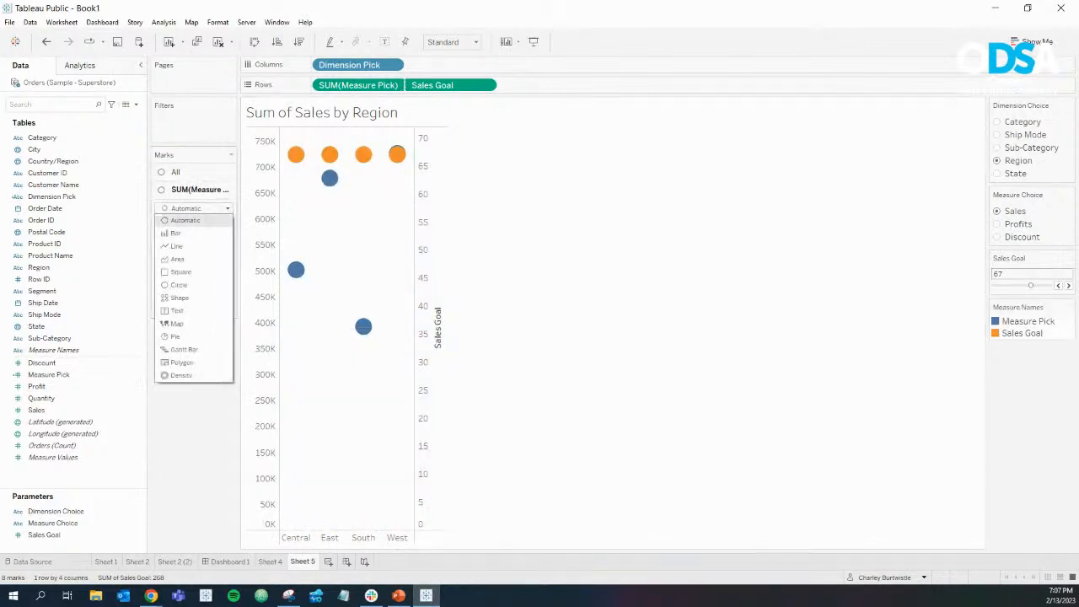
{"action": "left_click", "coordinate": [196, 233]}
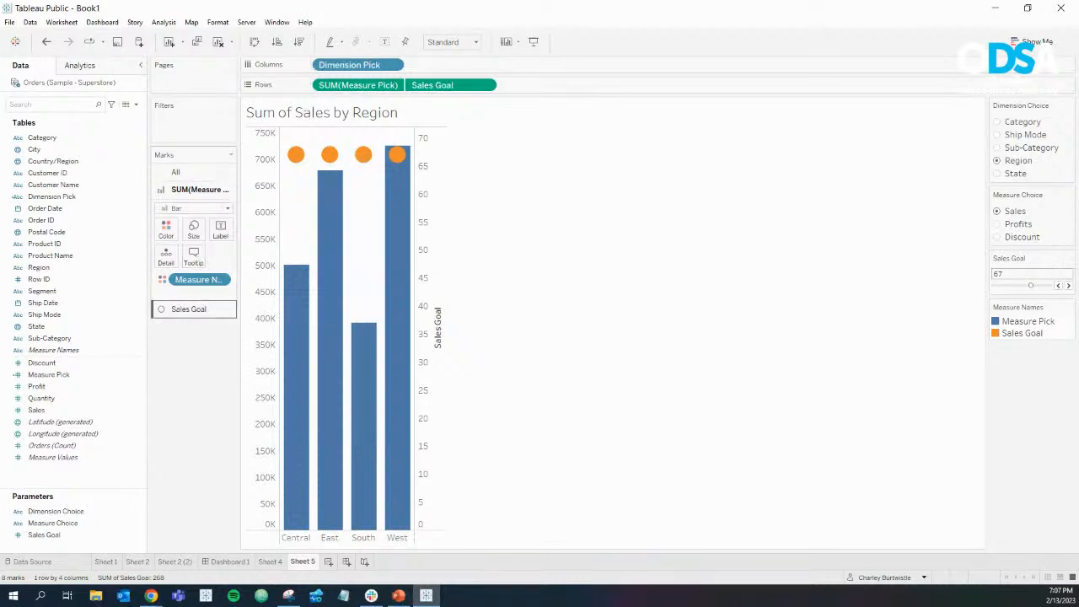
{"action": "left_click", "coordinate": [191, 310]}
{"action": "left_click", "coordinate": [193, 226]}
{"action": "left_click", "coordinate": [193, 263]}
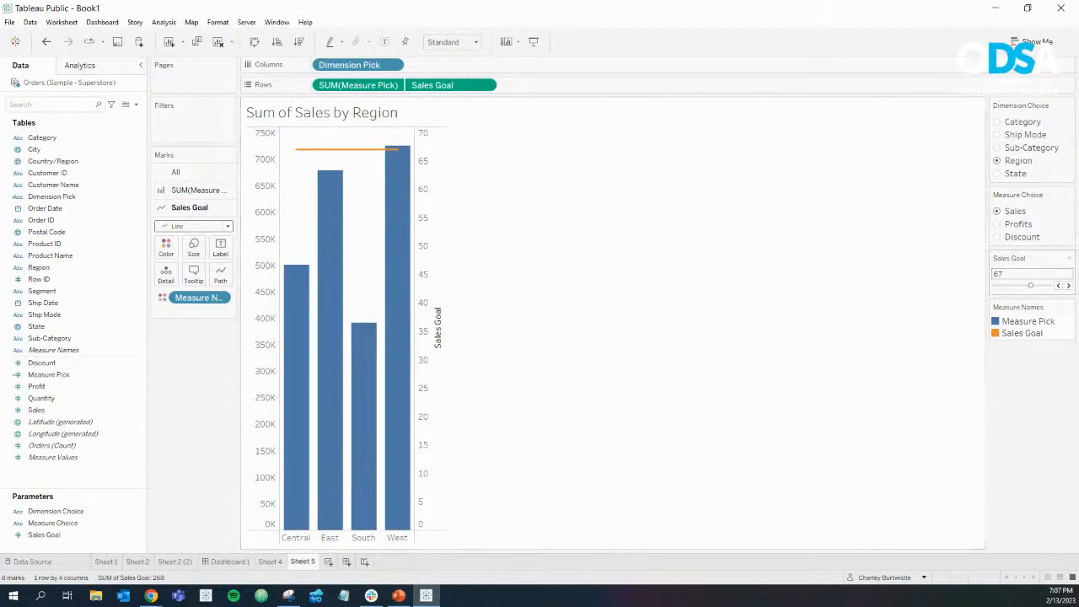
Step: Edit the Sales Goal parameter's range to a minimum of 100,000, a maximum of 700,000 and a step size of 10,000
{"action": "left_click_drag", "start_coordinate": [1030, 286], "coordinate": [1015, 286]}
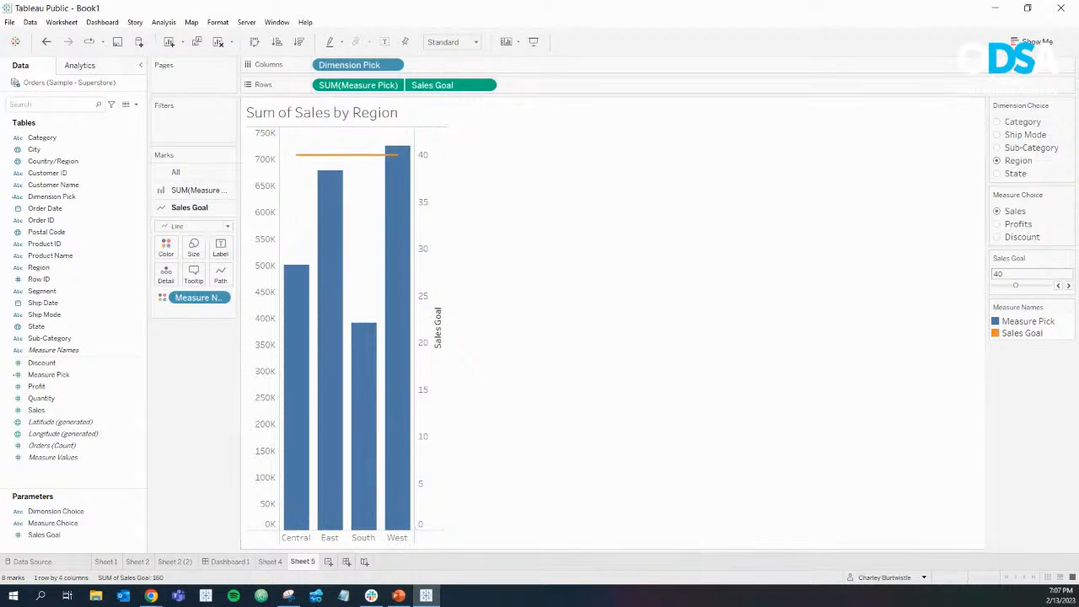
{"action": "right_click", "coordinate": [140, 534]}
{"action": "left_click", "coordinate": [164, 372]}
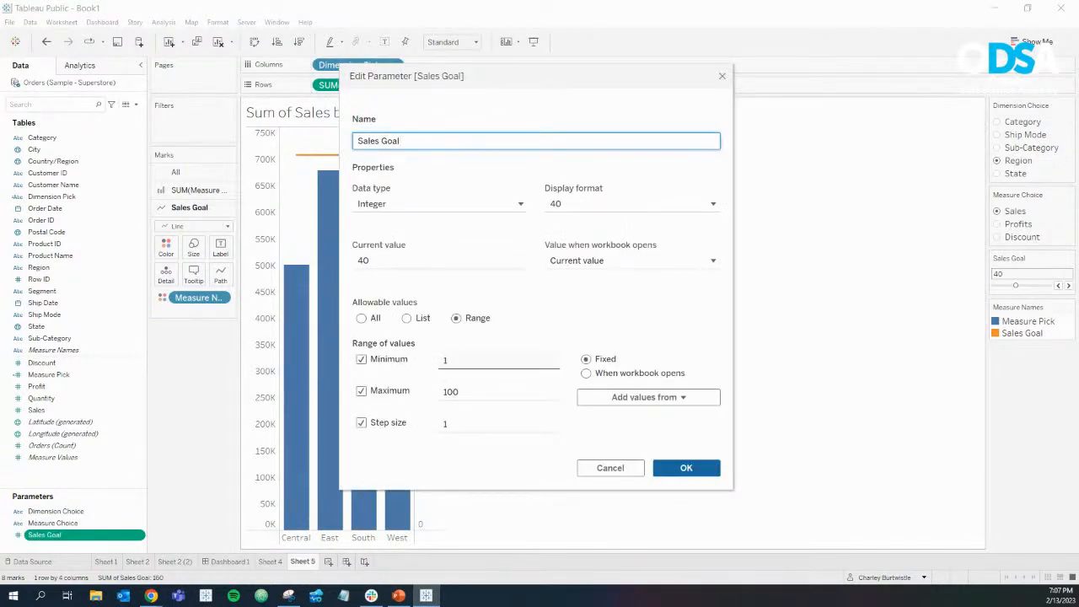
{"action": "left_click", "coordinate": [489, 360]}
{"action": "type", "text": "00"}
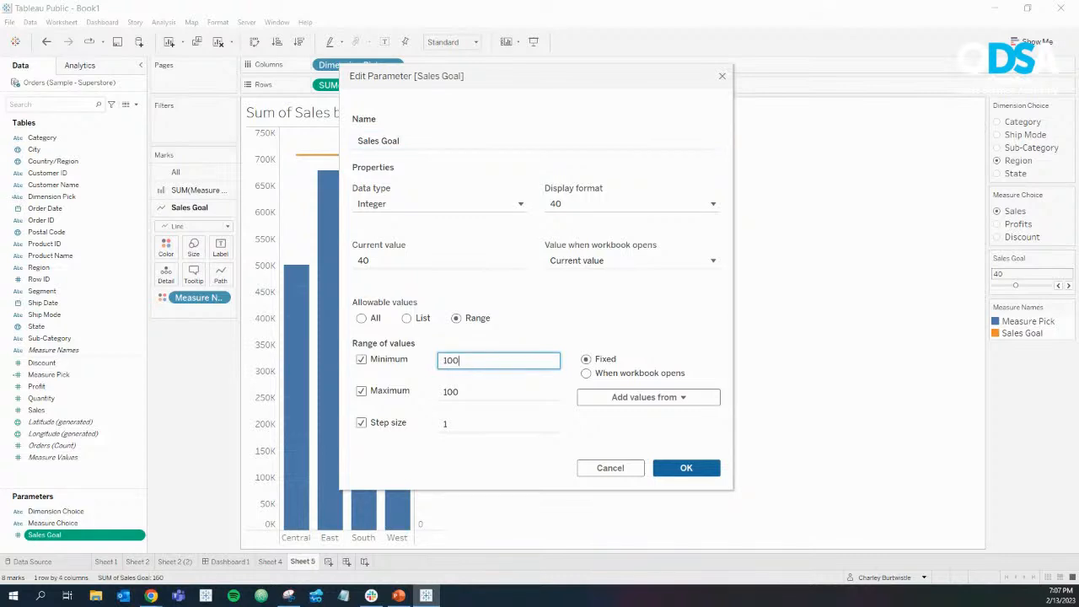
{"action": "type", "text": "000"}
{"action": "key", "text": "Tab"}
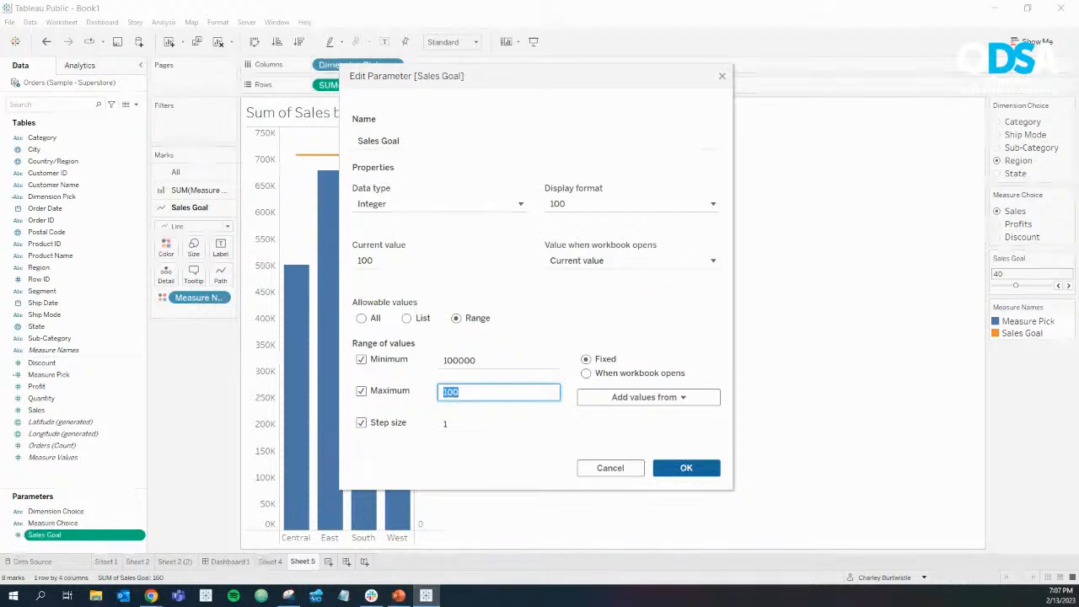
{"action": "type", "text": "700,"}
{"action": "type", "text": "000"}
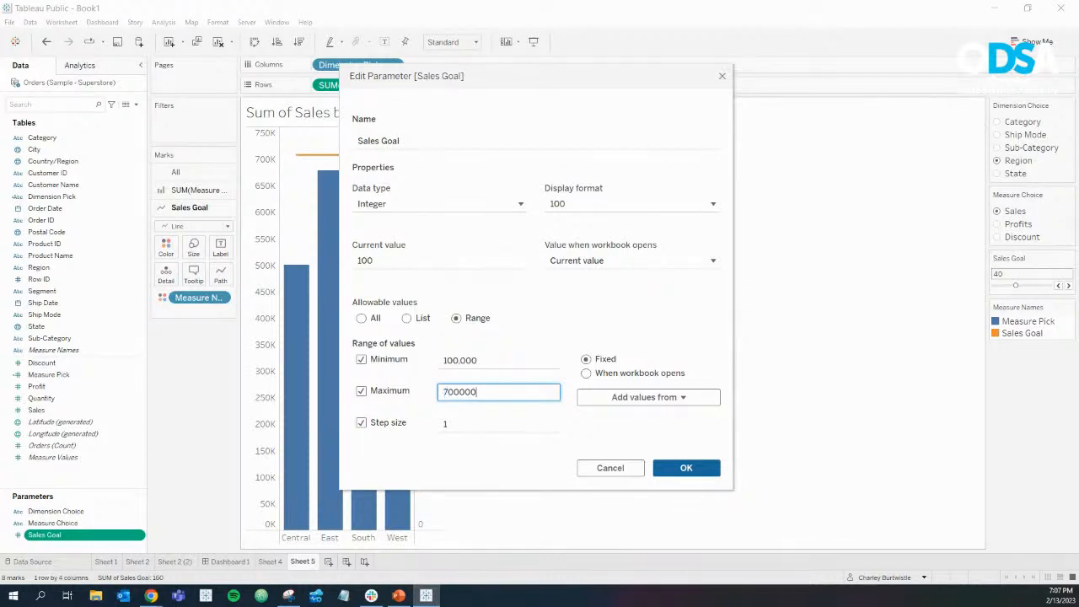
{"action": "key", "text": "Tab"}
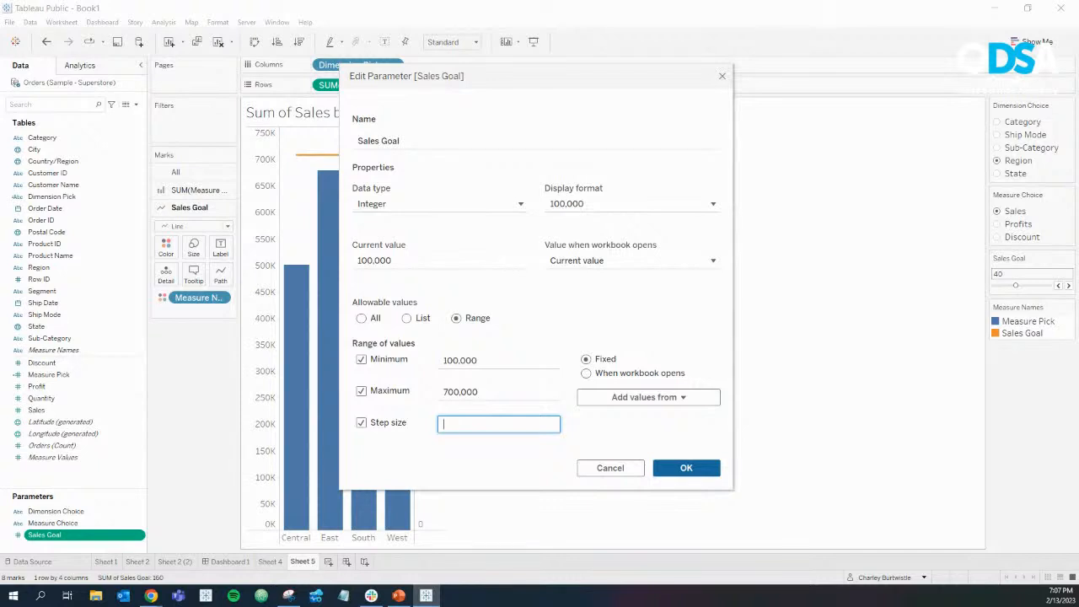
{"action": "type", "text": "10000"}
{"action": "key", "text": "Return"}
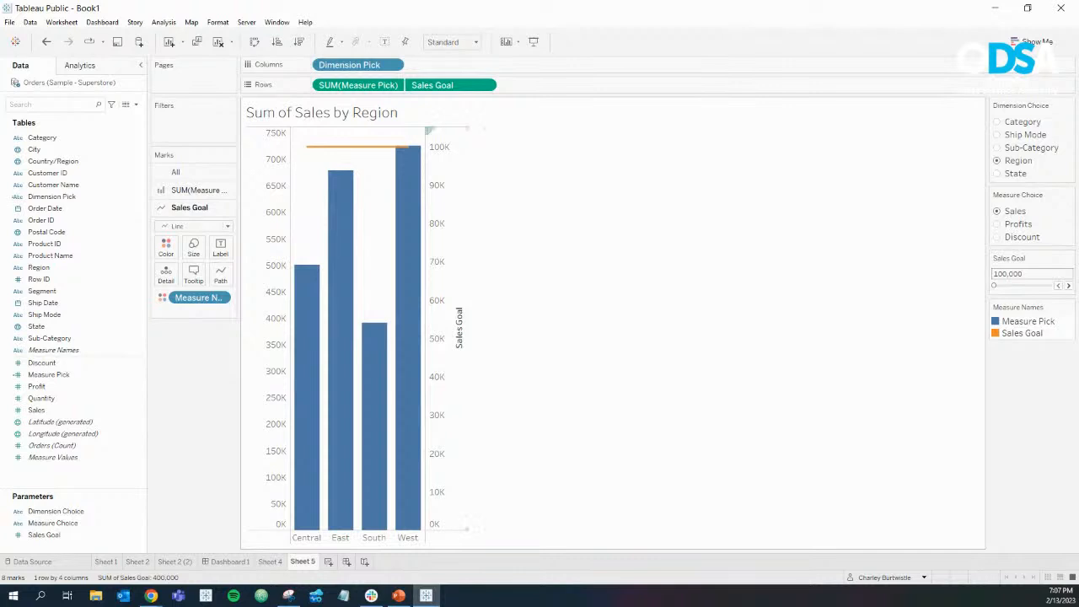
Step: Synchronize the Sales Goal axis with the Measure Pick axis and set the Sales Goal parameter to 450,000
{"action": "right_click", "coordinate": [449, 243]}
{"action": "left_click", "coordinate": [489, 303]}
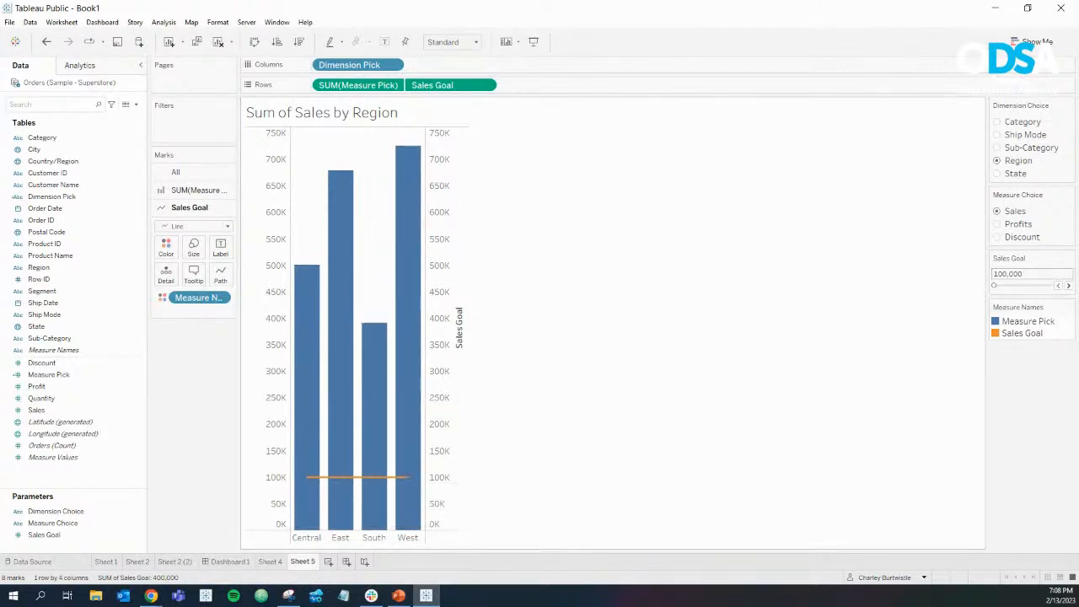
{"action": "left_click_drag", "start_coordinate": [994, 285], "coordinate": [1044, 285]}
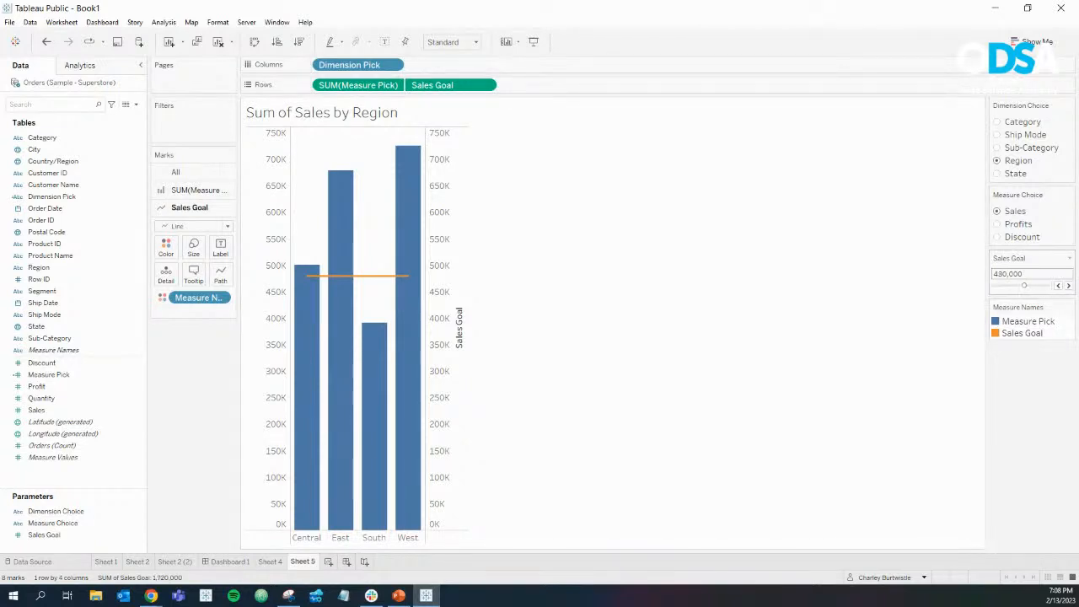
{"action": "left_click_drag", "start_coordinate": [1024, 285], "coordinate": [1026, 285]}
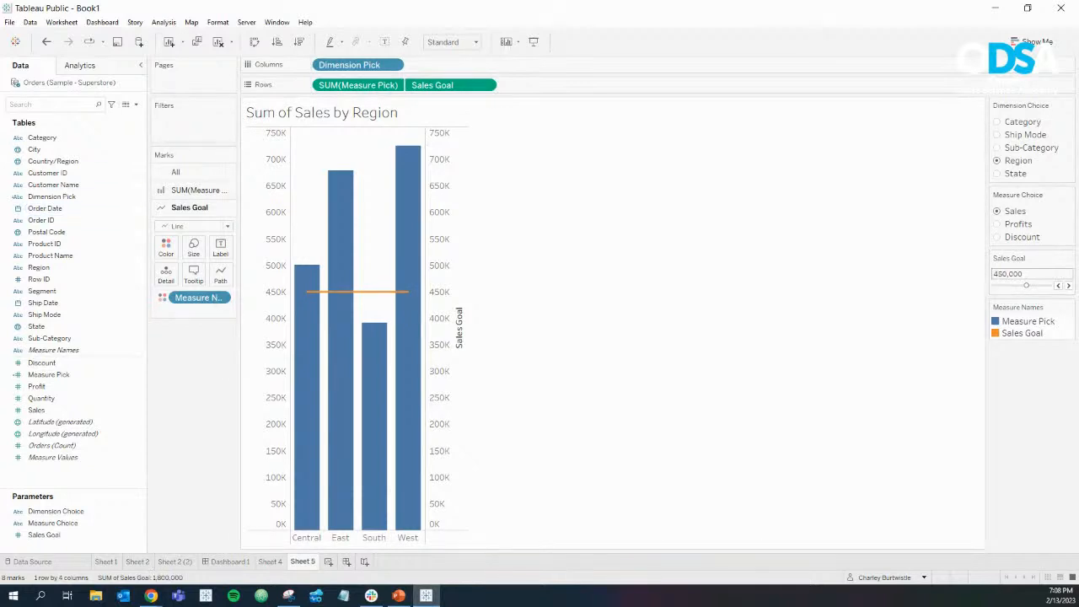
Step: Create a calculated field named hitSalesGoal and begin its formula with the condition if SUM([Sales]) >= [Sales Goal]
{"action": "left_click", "coordinate": [136, 104]}
{"action": "left_click", "coordinate": [46, 115]}
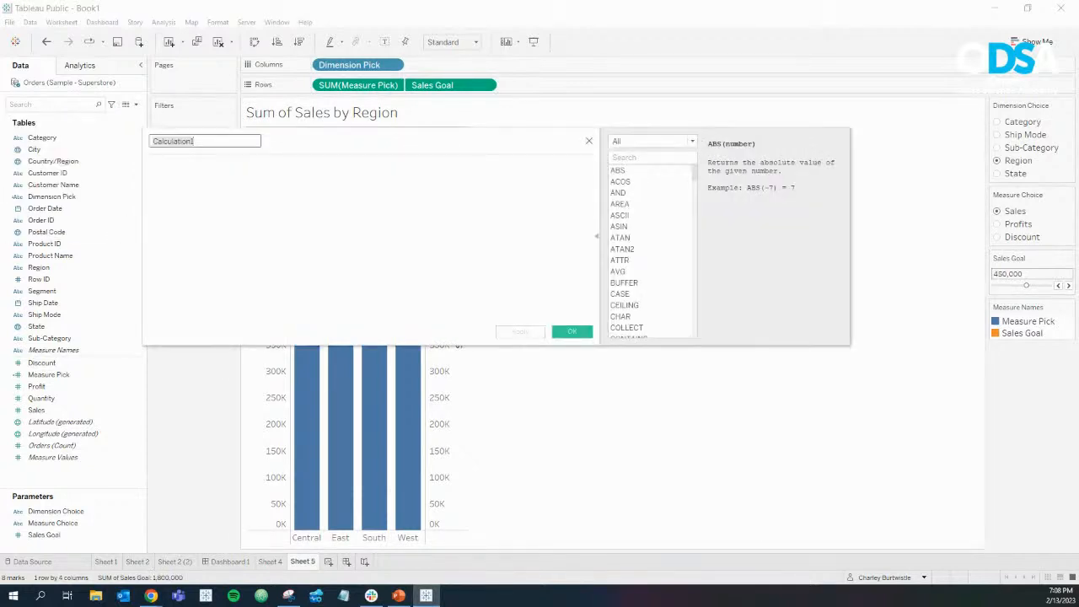
{"action": "type", "text": "hitSalesGoal"}
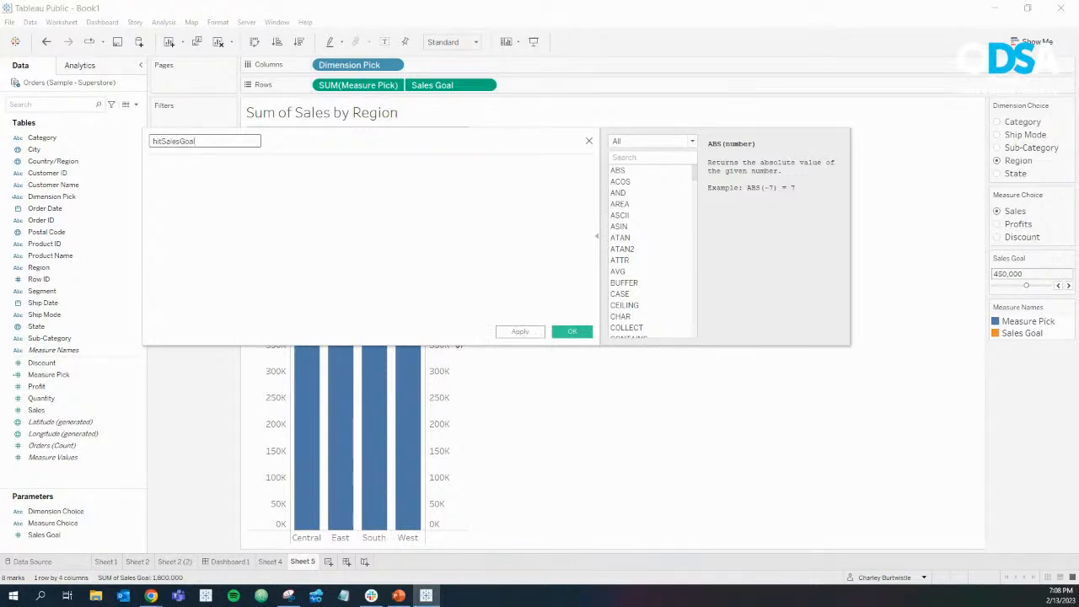
{"action": "left_click", "coordinate": [151, 167]}
{"action": "type", "text": "if sum"}
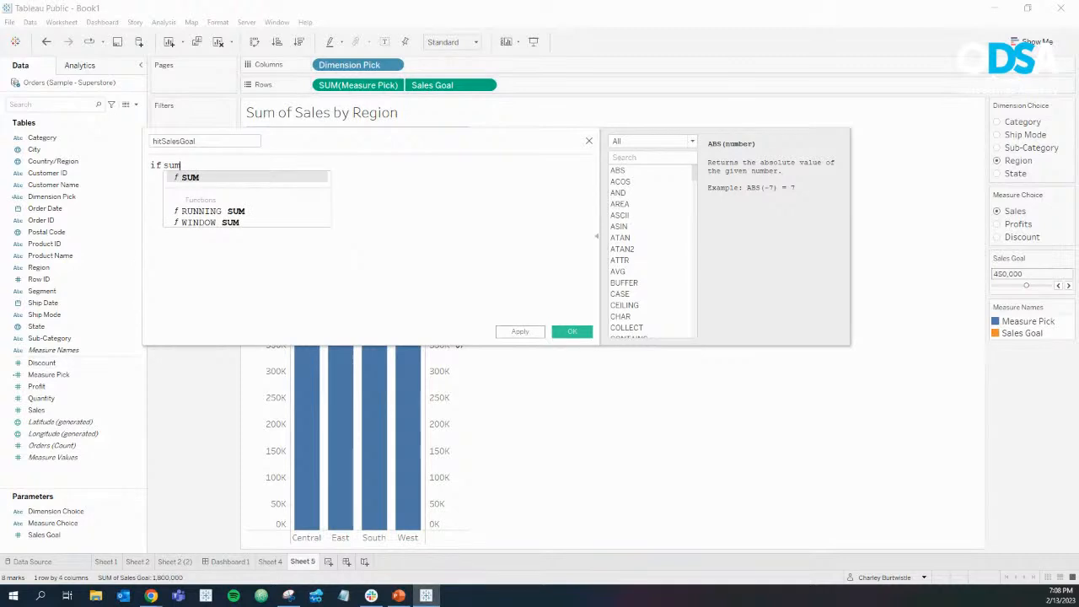
{"action": "key", "text": "Return"}
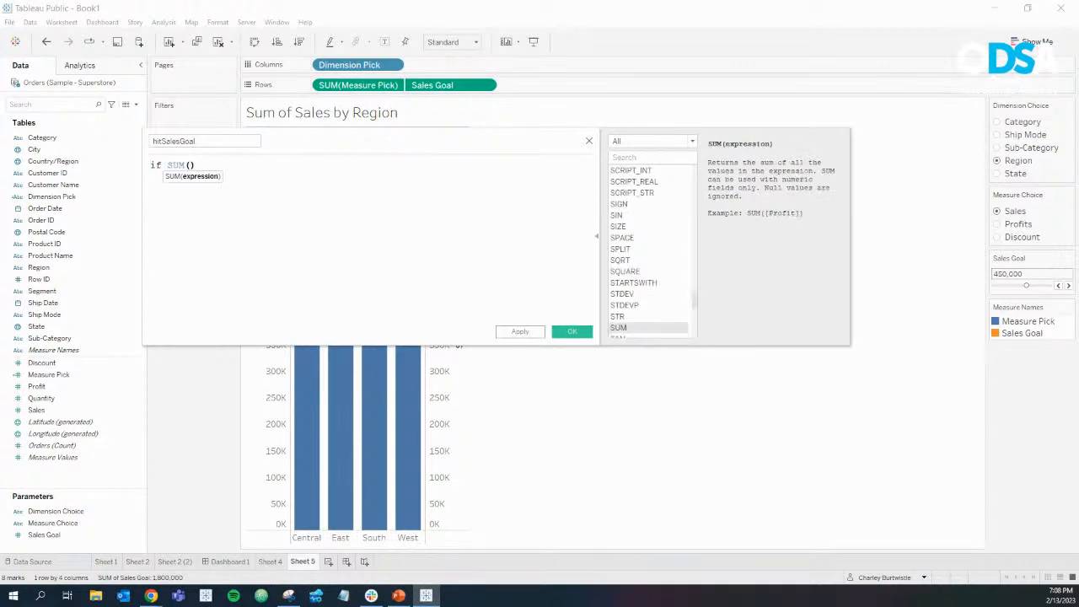
{"action": "type", "text": "[sal"}
{"action": "key", "text": "Return"}
{"action": "type", "text": ") "}
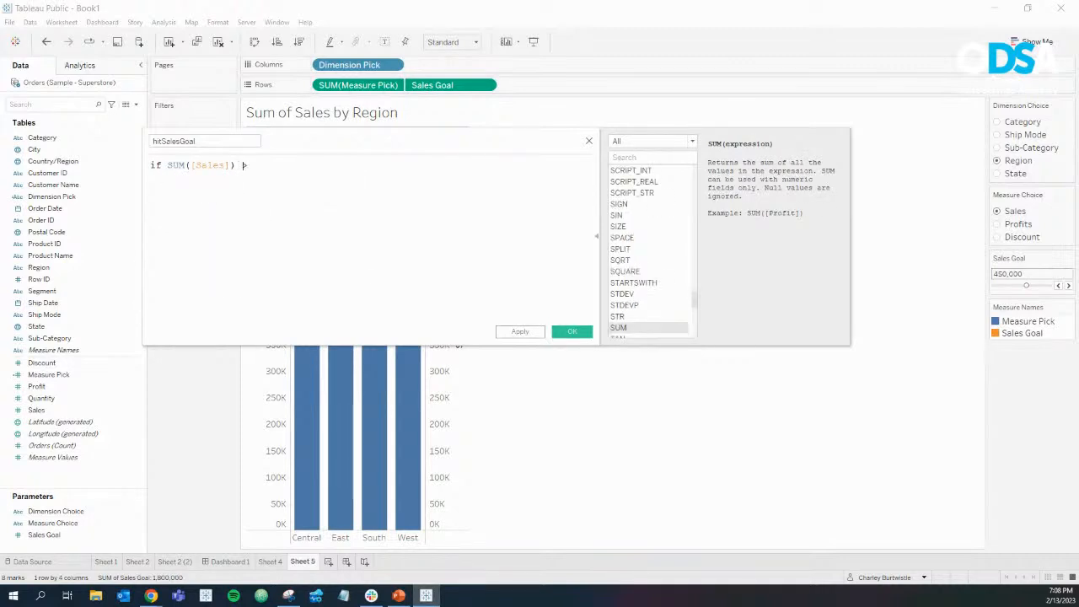
{"action": "type", "text": ">=sal"}
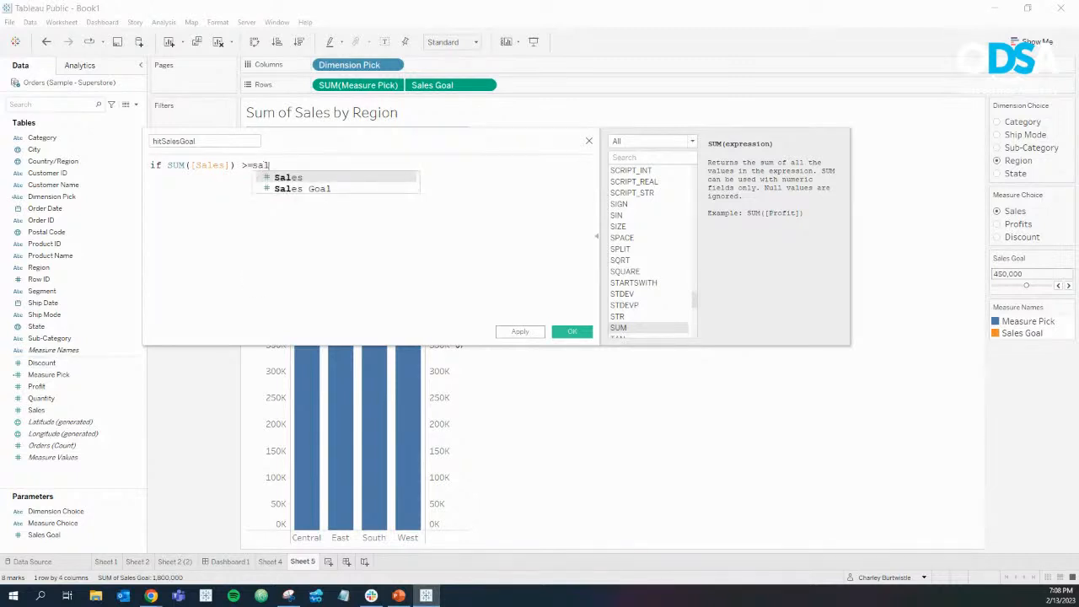
{"action": "key", "text": "Down"}
{"action": "key", "text": "Return"}
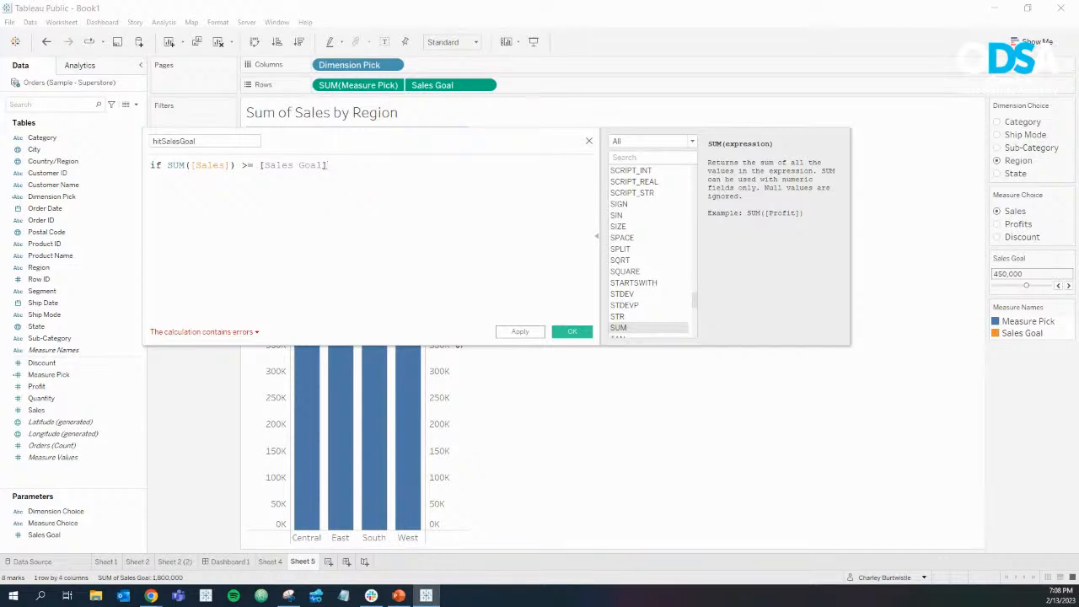
Step: Complete the hitSalesGoal formula with THEN 'Hit Goal' ELSE 'Missed' END and save the calculated field
{"action": "type", "text": "THEN'Hit Goal"}
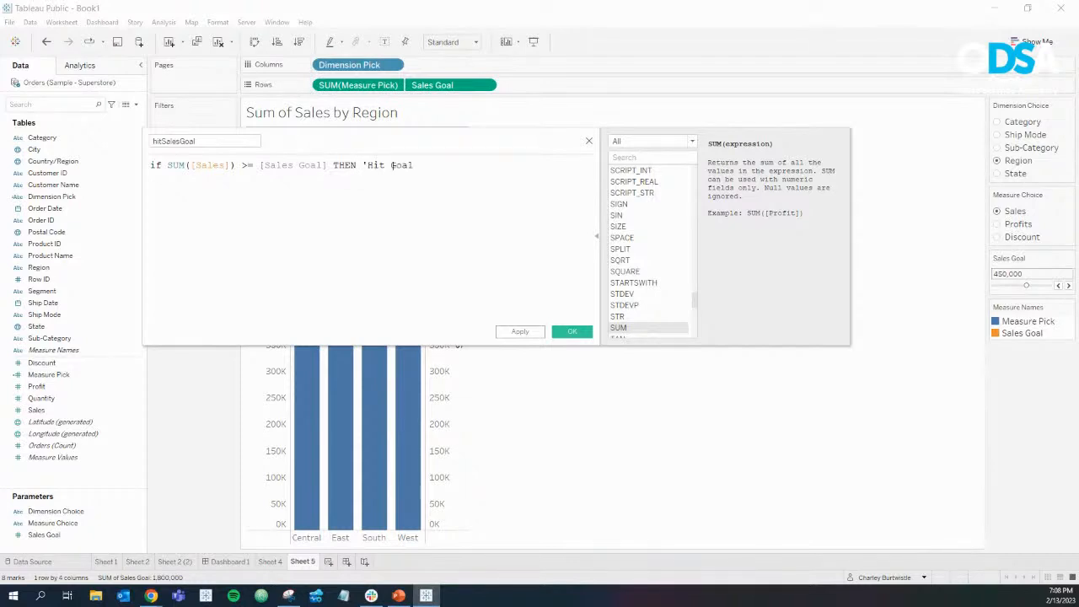
{"action": "type", "text": "' ELSE 'Missed' END"}
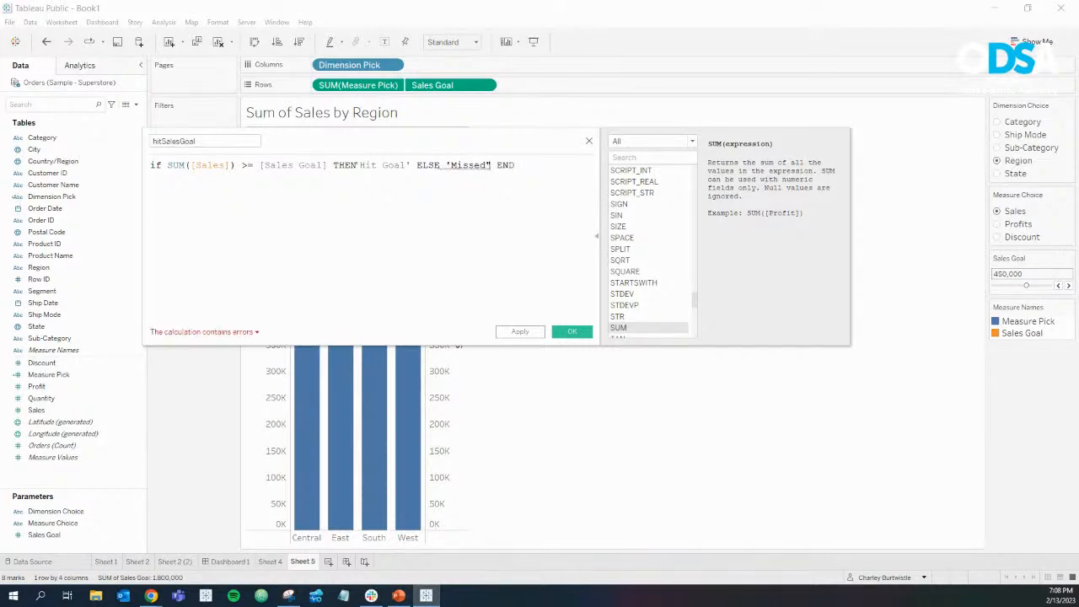
{"action": "key", "text": "BackSpace"}
{"action": "key", "text": "BackSpace"}
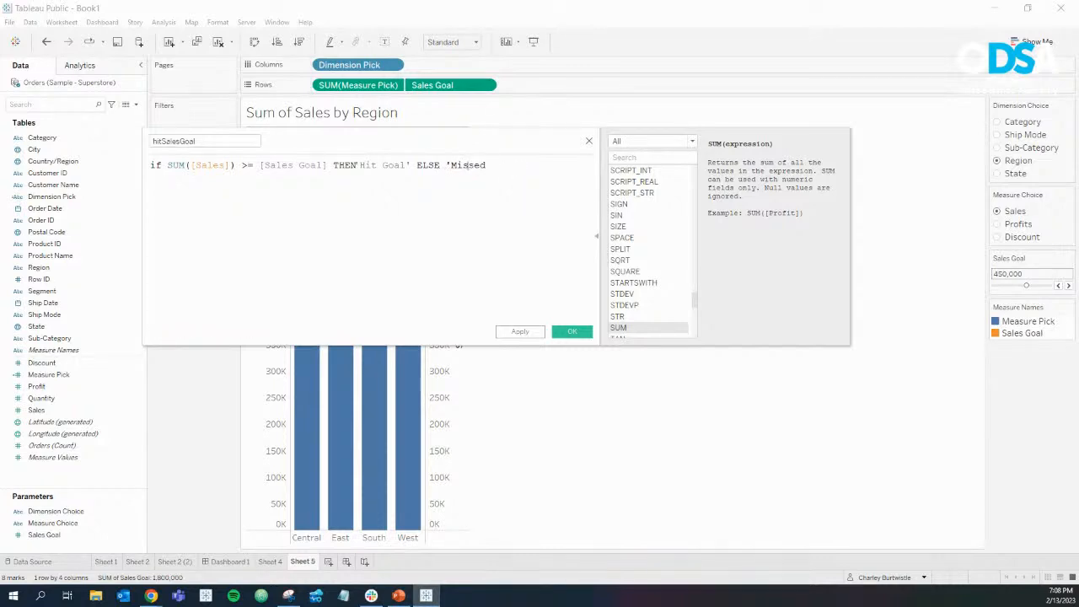
{"action": "type", "text": "' END"}
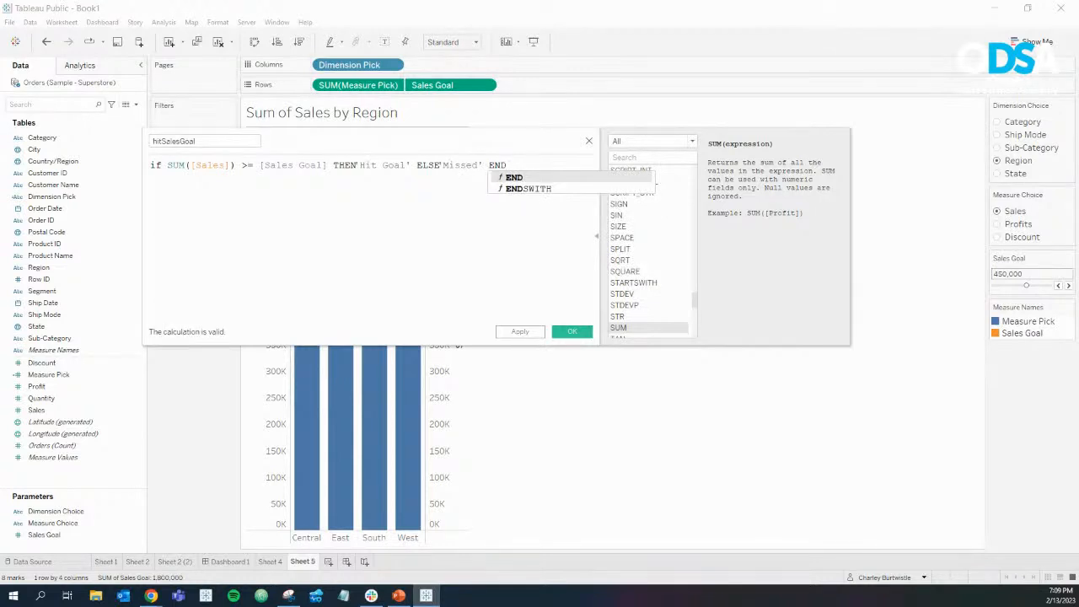
{"action": "left_click", "coordinate": [573, 331]}
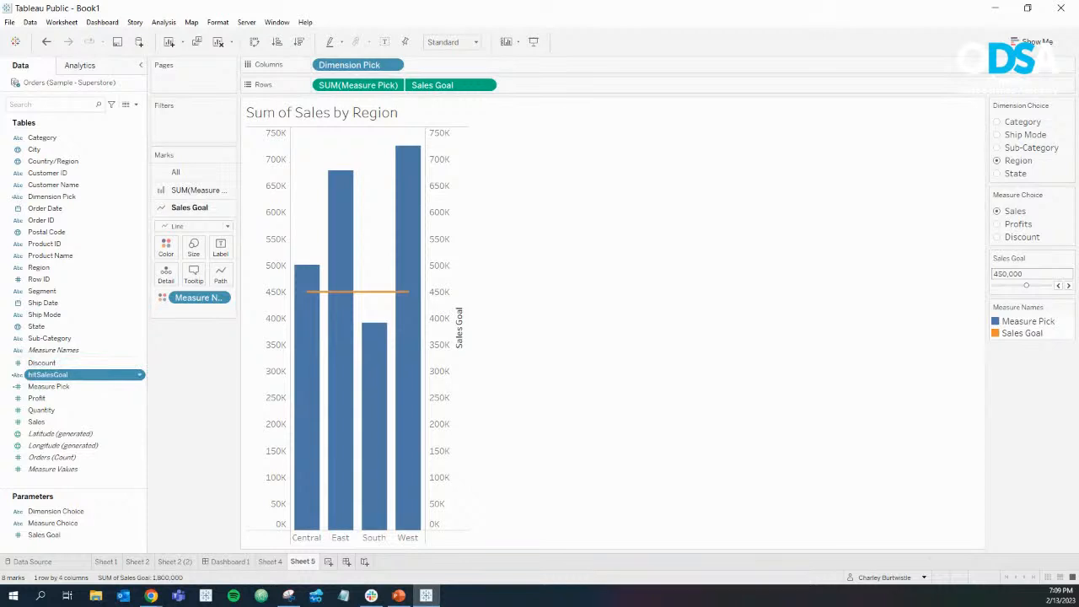
Step: Color the SUM(Measure Pick) bars by hitSalesGoal and set the Sales Goal parameter to 510,000
{"action": "left_click_drag", "start_coordinate": [59, 374], "coordinate": [166, 229]}
{"action": "left_click", "coordinate": [199, 190]}
{"action": "left_click", "coordinate": [47, 374]}
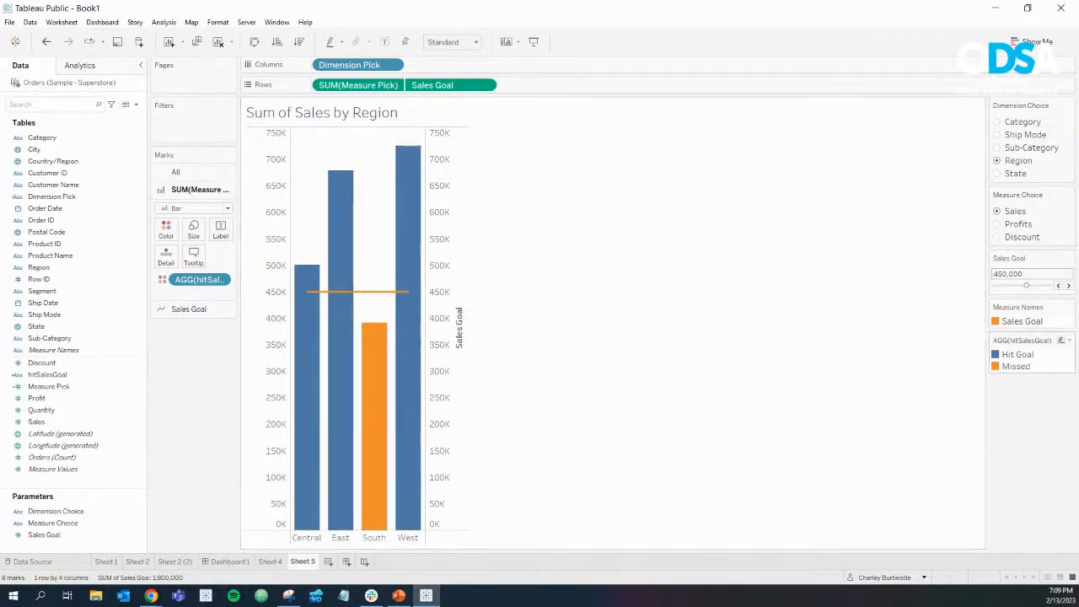
{"action": "mouse_move", "coordinate": [1026, 285]}
{"action": "left_mouse_down"}
{"action": "mouse_move", "coordinate": [1011, 286]}
{"action": "mouse_move", "coordinate": [1041, 285]}
{"action": "mouse_move", "coordinate": [1010, 285]}
{"action": "mouse_move", "coordinate": [1032, 285]}
{"action": "left_mouse_up"}
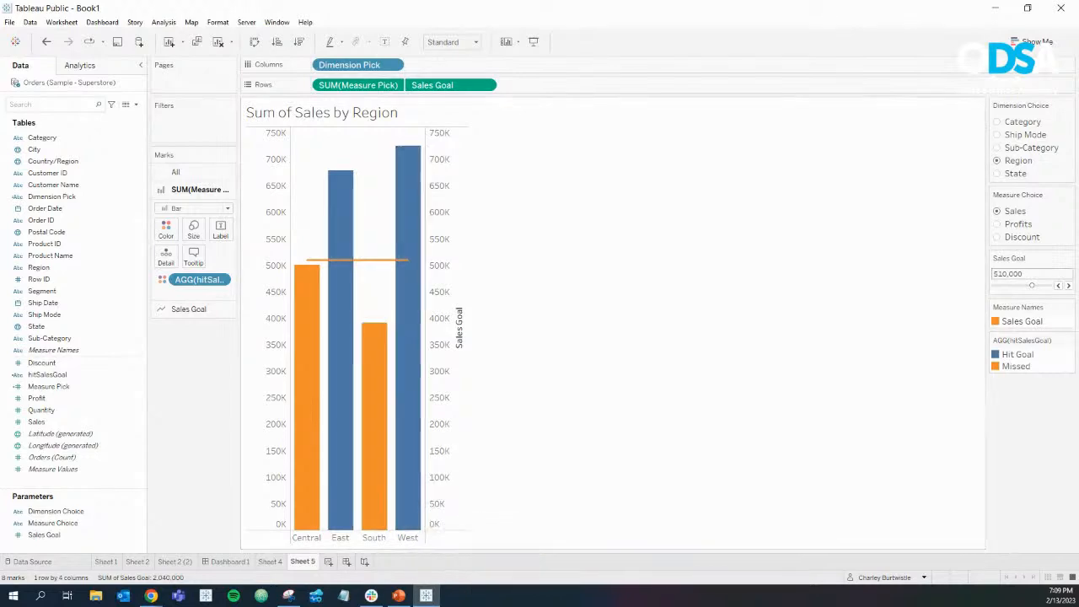
Step: Switch to the PowerPoint class deck and advance to slide 18 on the Measure Parameter
{"action": "left_click", "coordinate": [399, 595]}
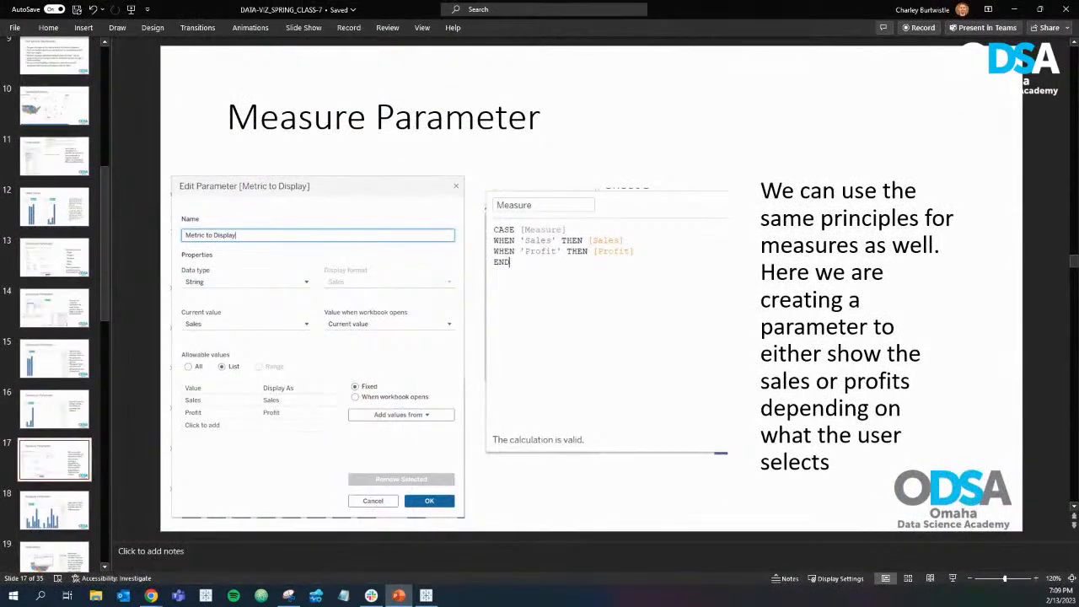
{"action": "key", "text": "Down"}
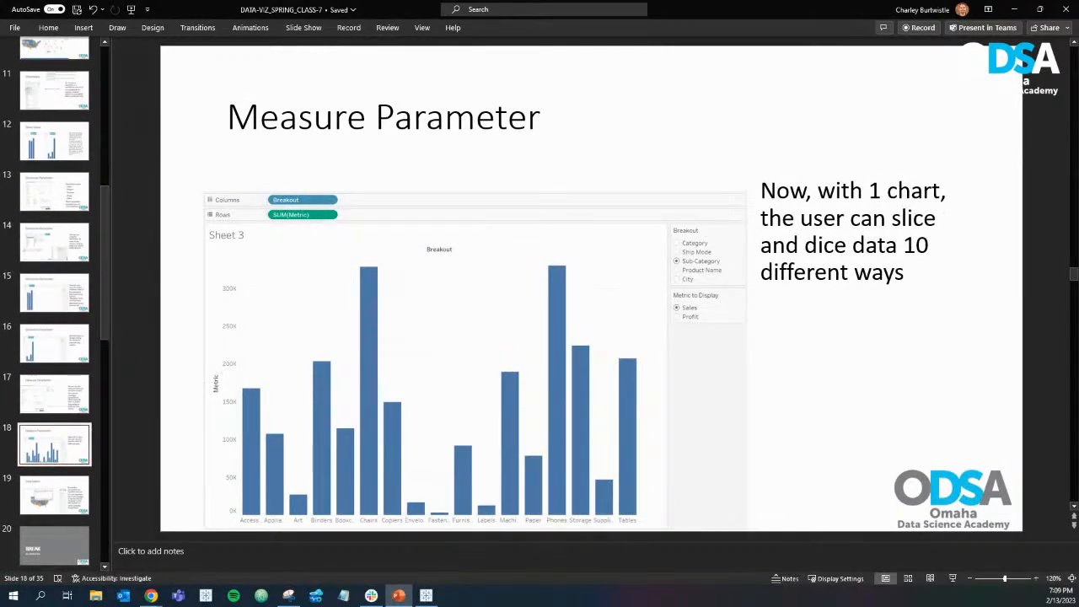
Step: View the slide on using parameters in chart titles, then switch to Tableau Public and close the Dimension Pick calculation
{"action": "key", "text": "Down"}
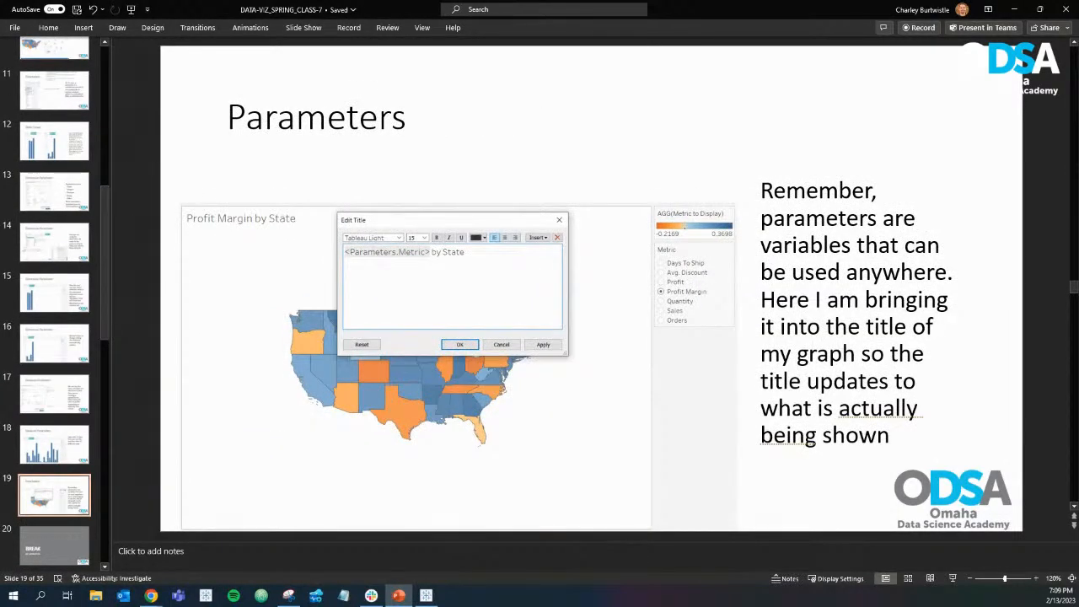
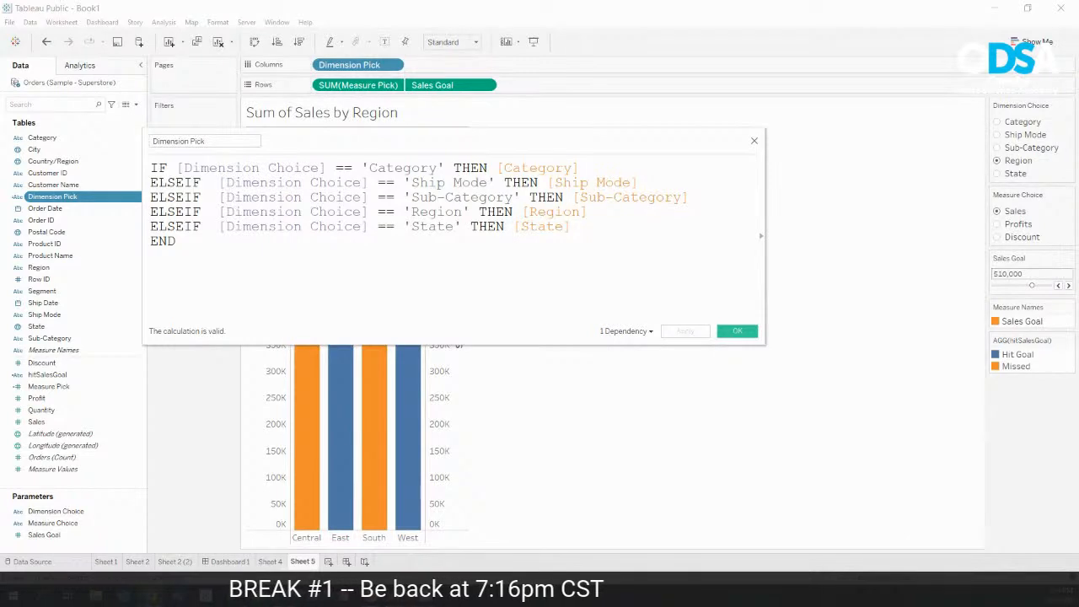
{"action": "left_click", "coordinate": [736, 330]}
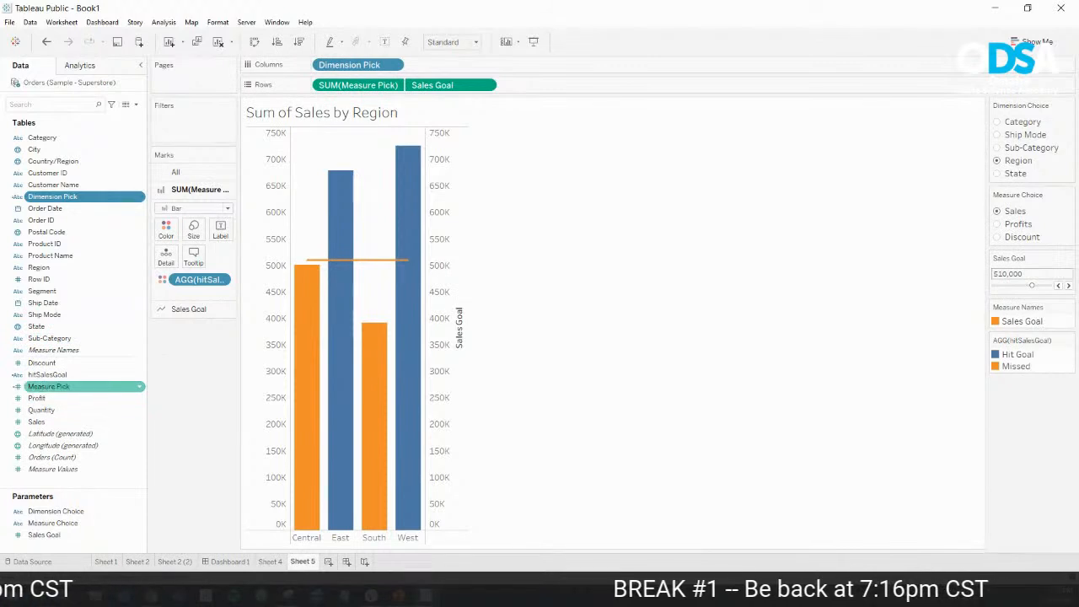
{"action": "left_click", "coordinate": [51, 386]}
{"action": "left_click", "coordinate": [139, 386]}
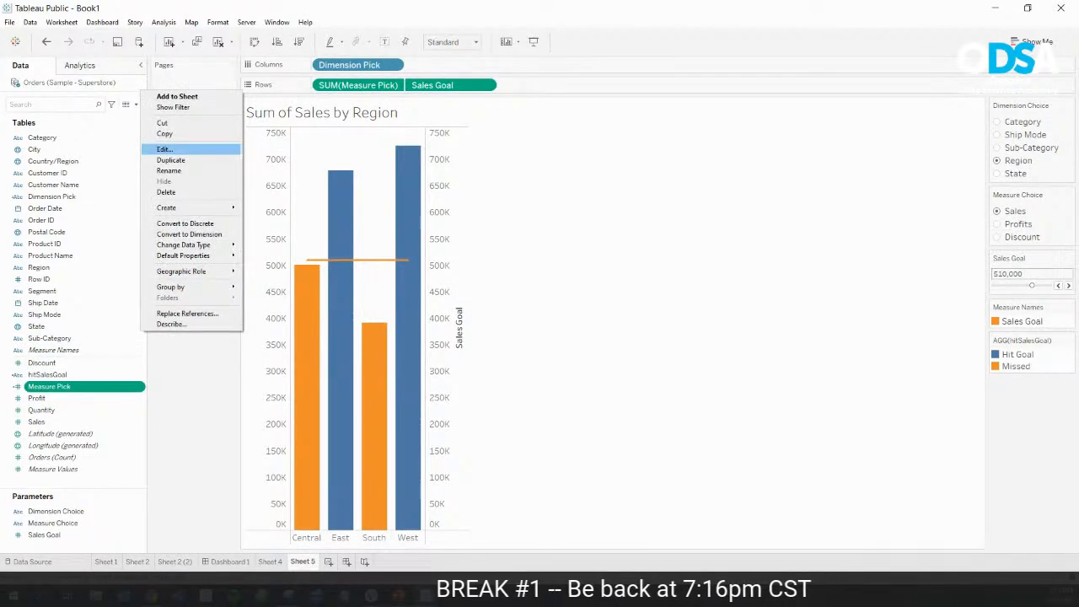
{"action": "left_click", "coordinate": [173, 159]}
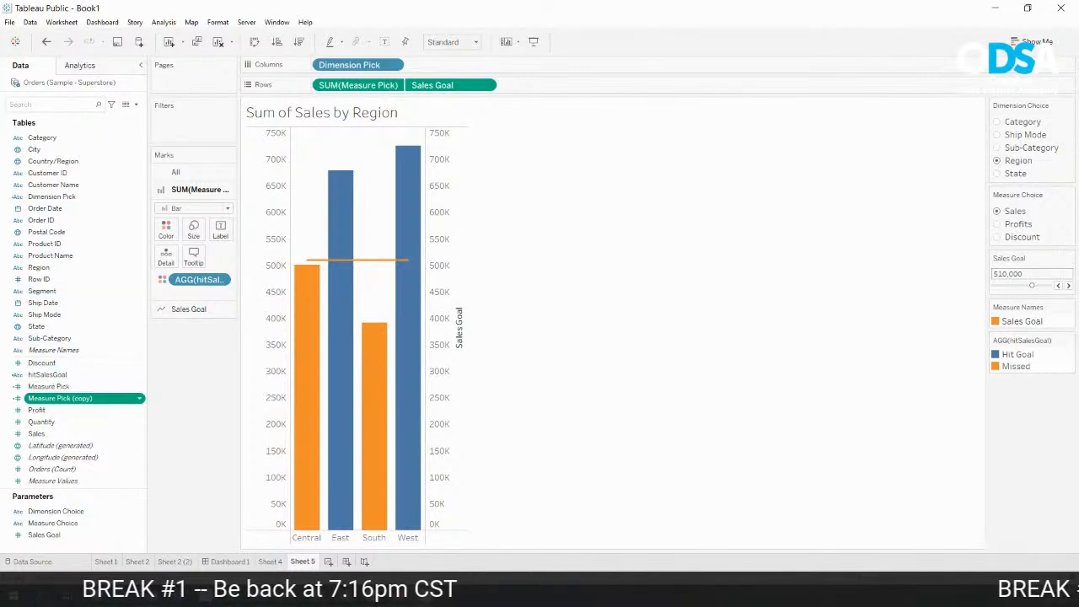
{"action": "left_click", "coordinate": [139, 397]}
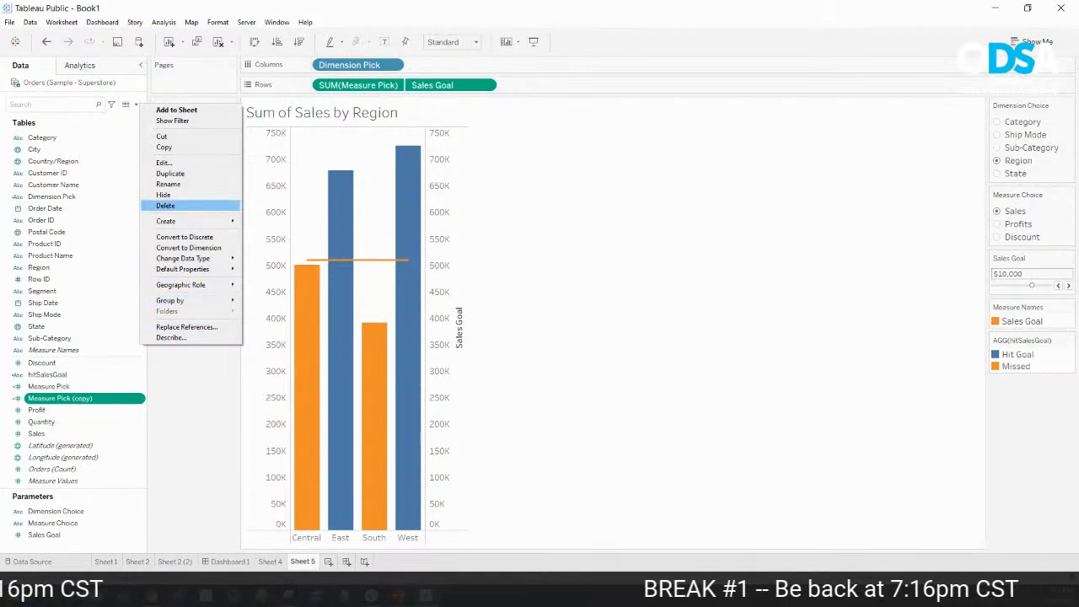
{"action": "left_click", "coordinate": [165, 205]}
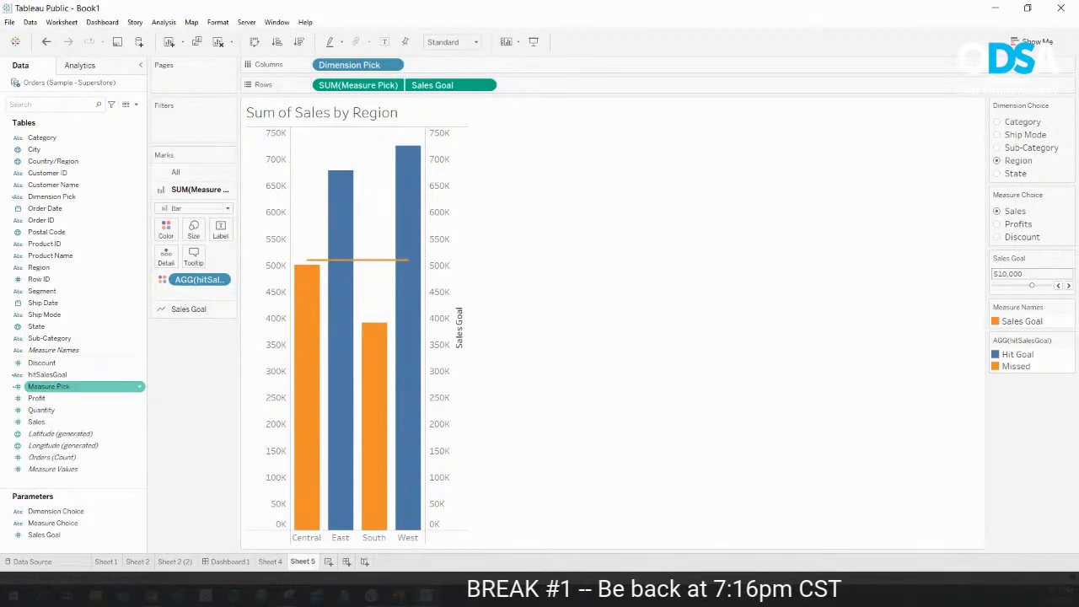
Step: Review the formula of the Measure Pick calculated field and close it without changes
{"action": "left_click", "coordinate": [139, 386]}
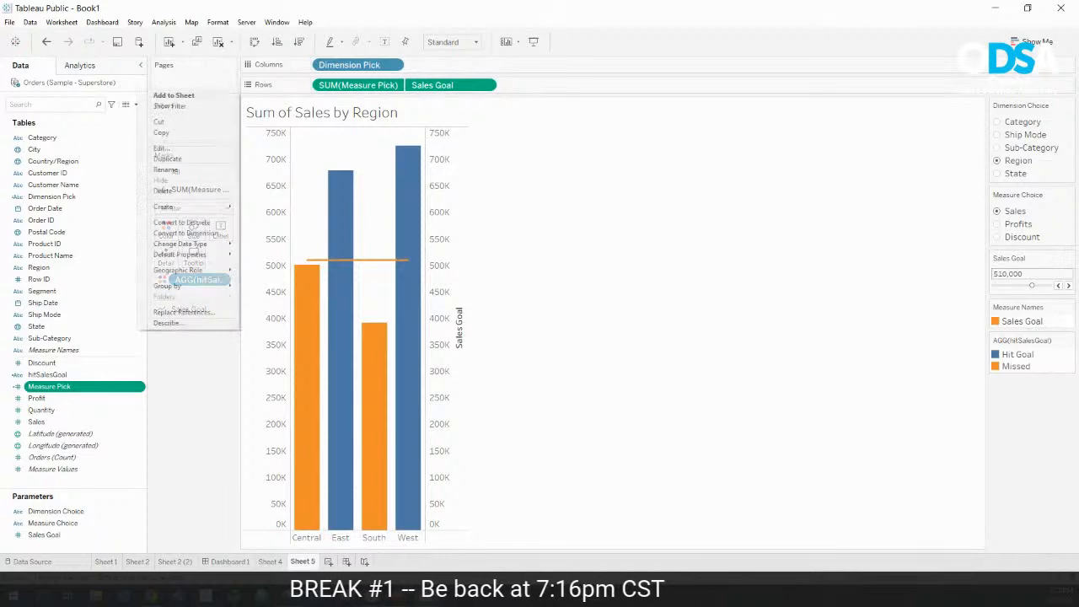
{"action": "left_click", "coordinate": [162, 147]}
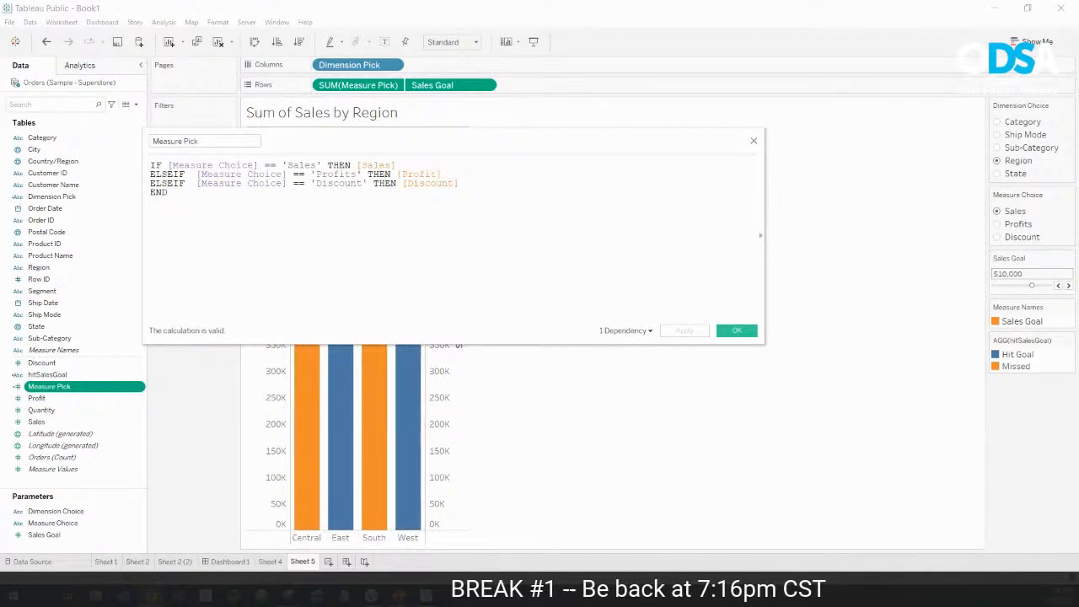
{"action": "key", "text": "Escape"}
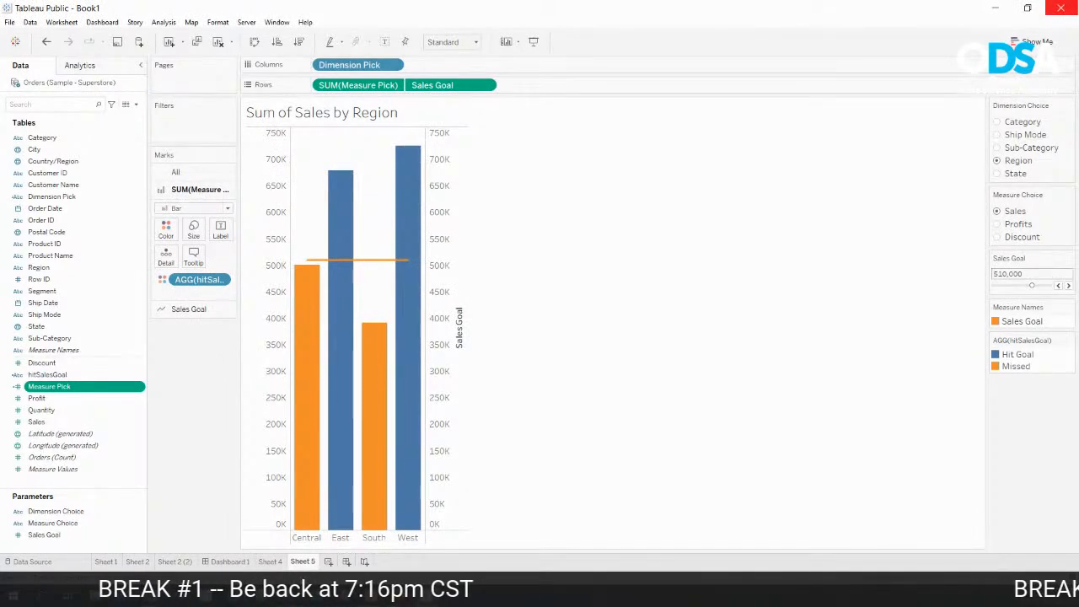
Step: Close the current workbook and restart Tableau Public with a new, empty one
{"action": "left_click", "coordinate": [1060, 8]}
{"action": "left_click", "coordinate": [565, 316]}
{"action": "key", "text": "super"}
{"action": "key", "text": "super"}
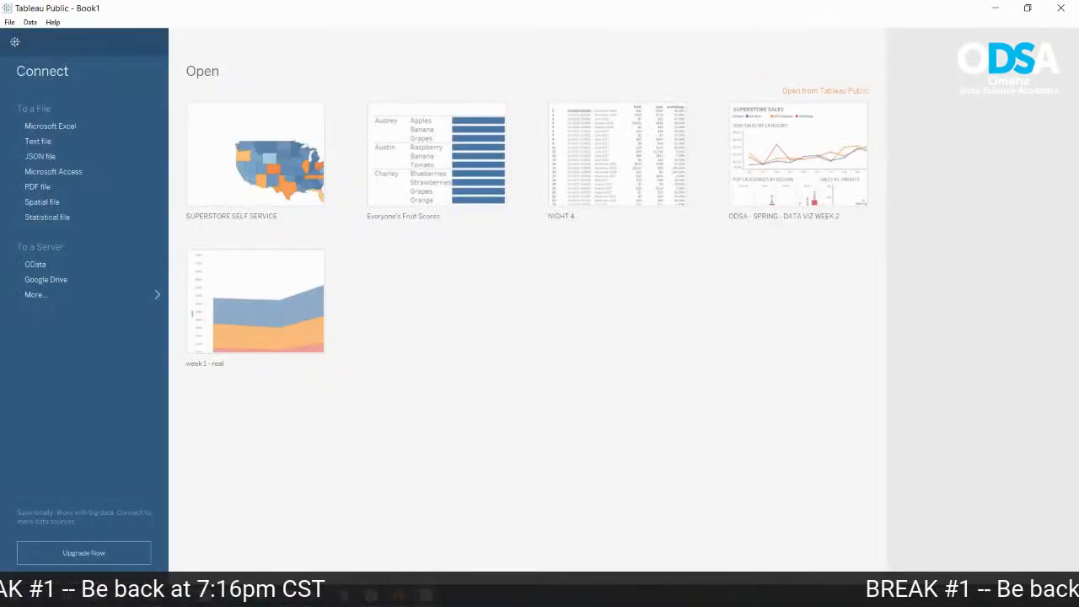
Step: Connect to the Sample - Superstore Excel workbook, add its Orders table to the data source, and open Sheet 1
{"action": "left_click", "coordinate": [50, 125]}
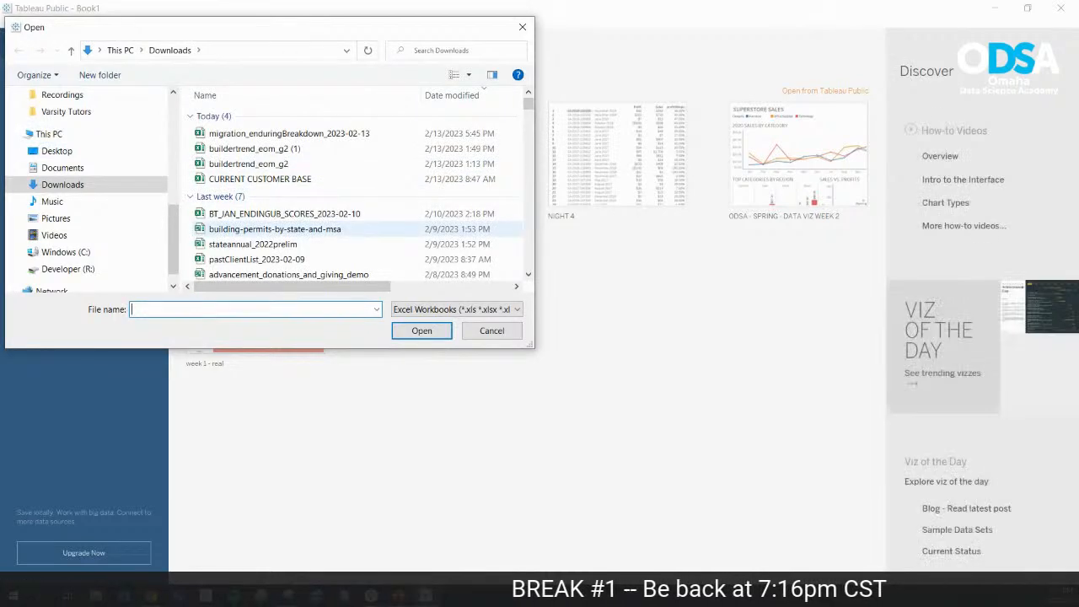
{"action": "scroll", "coordinate": [319, 229], "scroll_direction": "down", "scroll_amount": 1}
{"action": "scroll", "coordinate": [319, 238], "scroll_direction": "down", "scroll_amount": 3}
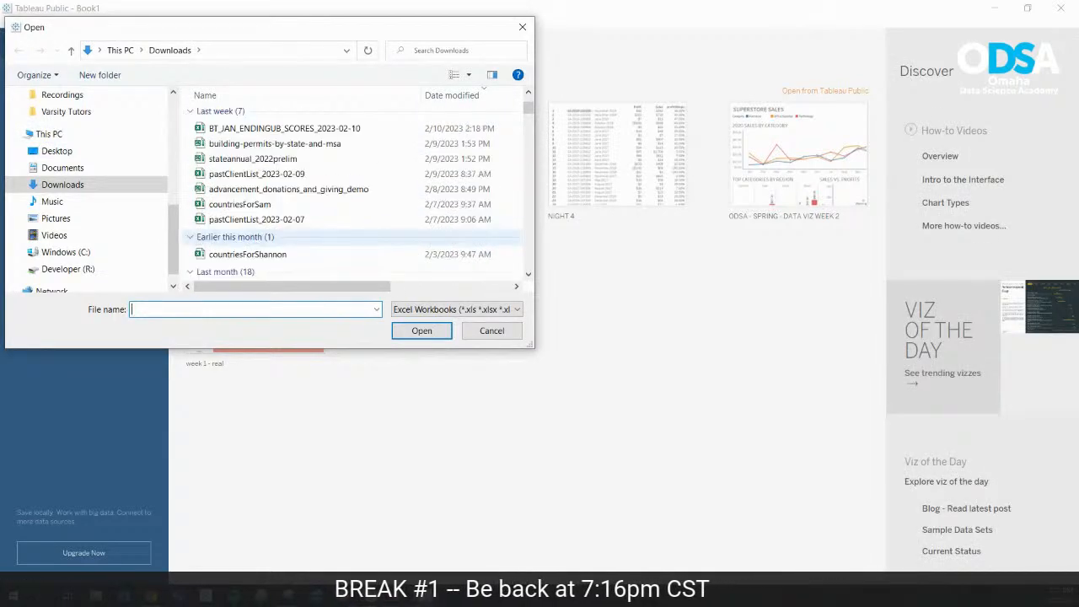
{"action": "scroll", "coordinate": [312, 241], "scroll_direction": "down", "scroll_amount": 2}
{"action": "double_click", "coordinate": [308, 212]}
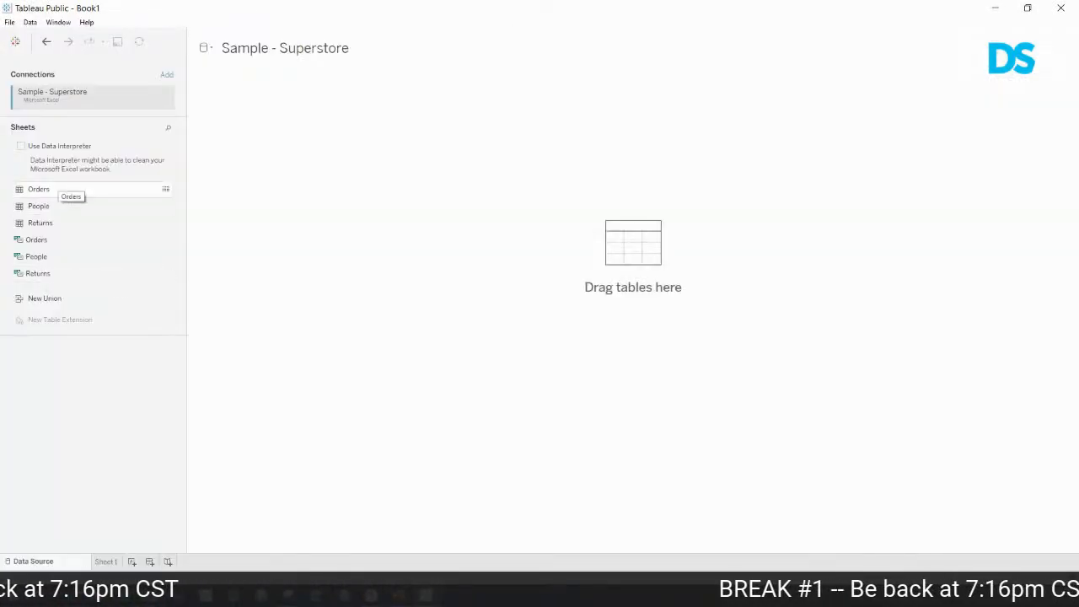
{"action": "double_click", "coordinate": [39, 189]}
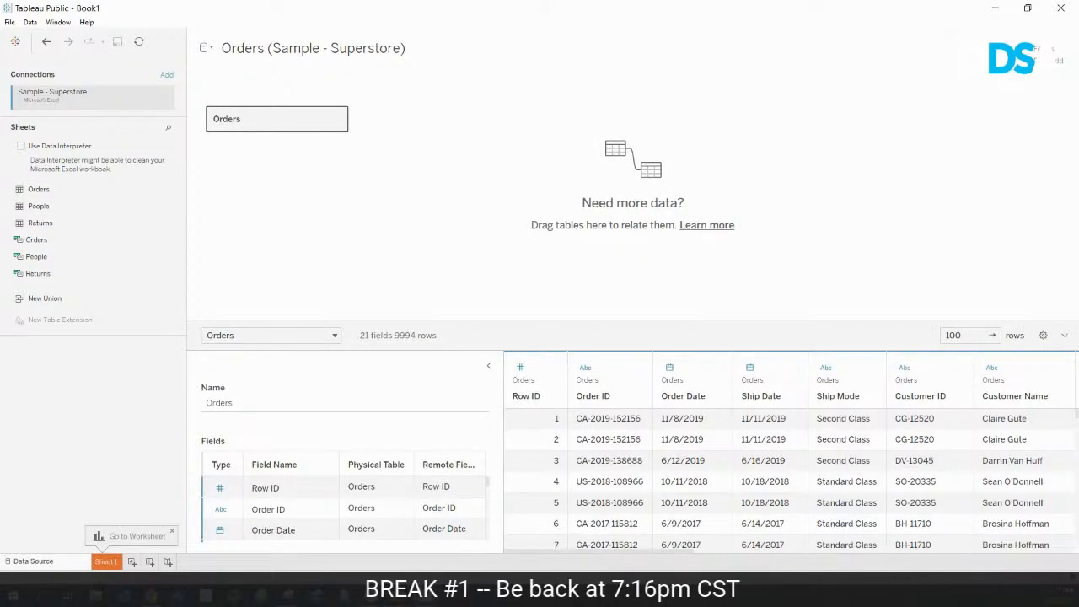
{"action": "left_click", "coordinate": [105, 561]}
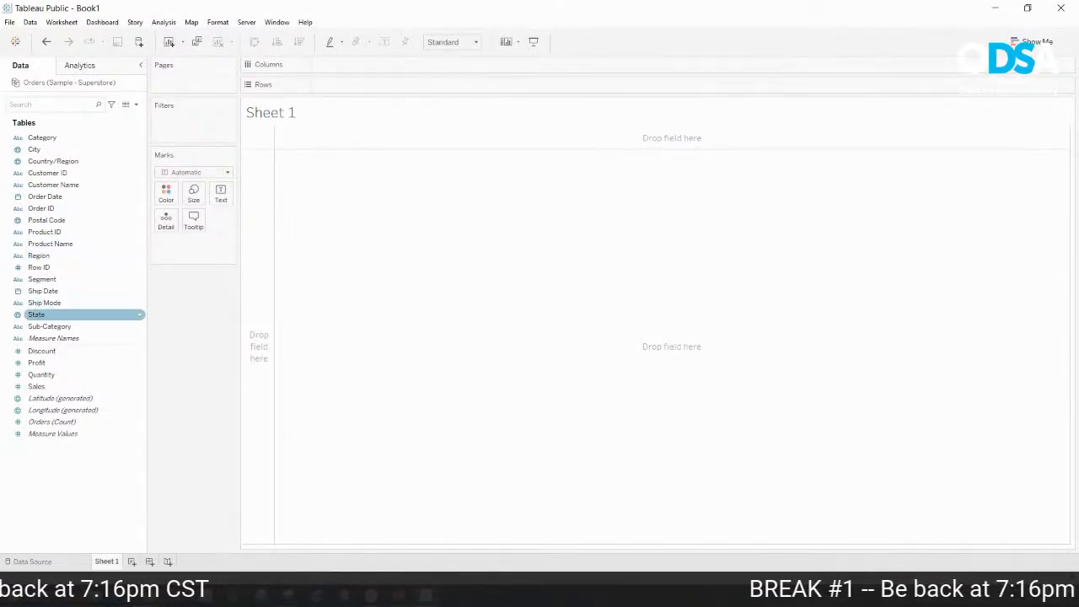
Step: Build a map of the states on Sheet 1 and color it by Sales
{"action": "left_click", "coordinate": [51, 315]}
{"action": "double_click", "coordinate": [50, 314]}
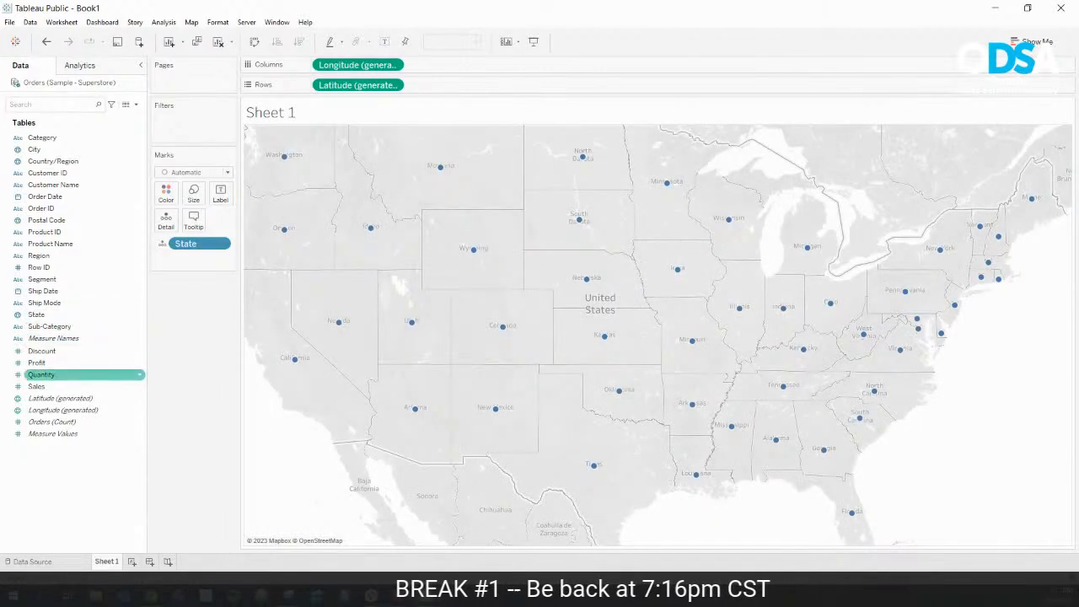
{"action": "left_click", "coordinate": [51, 386]}
{"action": "left_click_drag", "start_coordinate": [179, 204], "coordinate": [167, 192]}
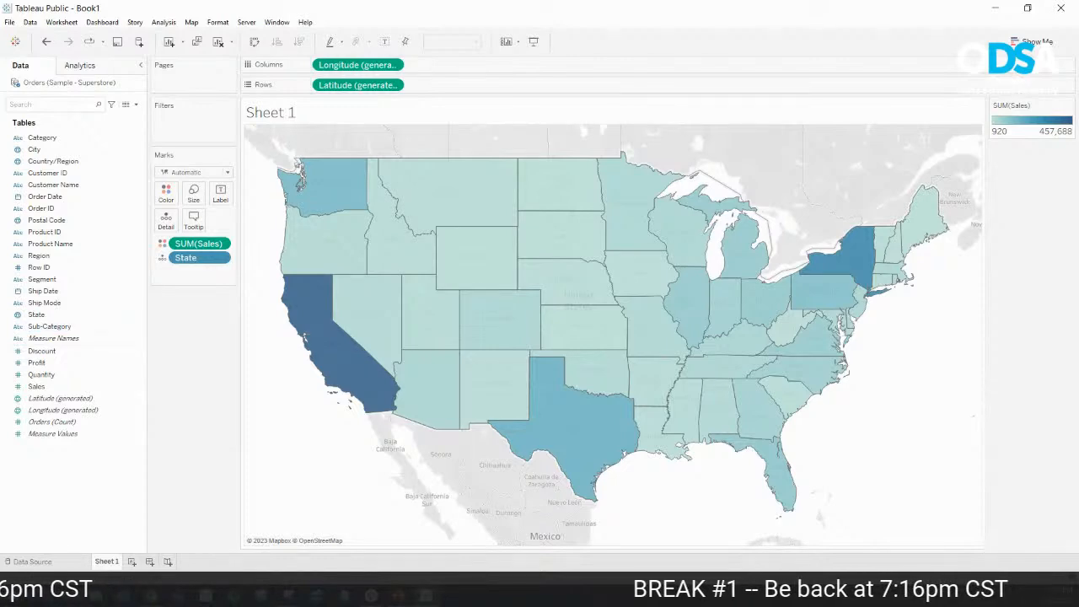
Step: Switch to the published Superstore Self Service dashboard in Chrome and check which measures its Sales by State map offers
{"action": "left_click", "coordinate": [151, 595]}
{"action": "left_click", "coordinate": [426, 539]}
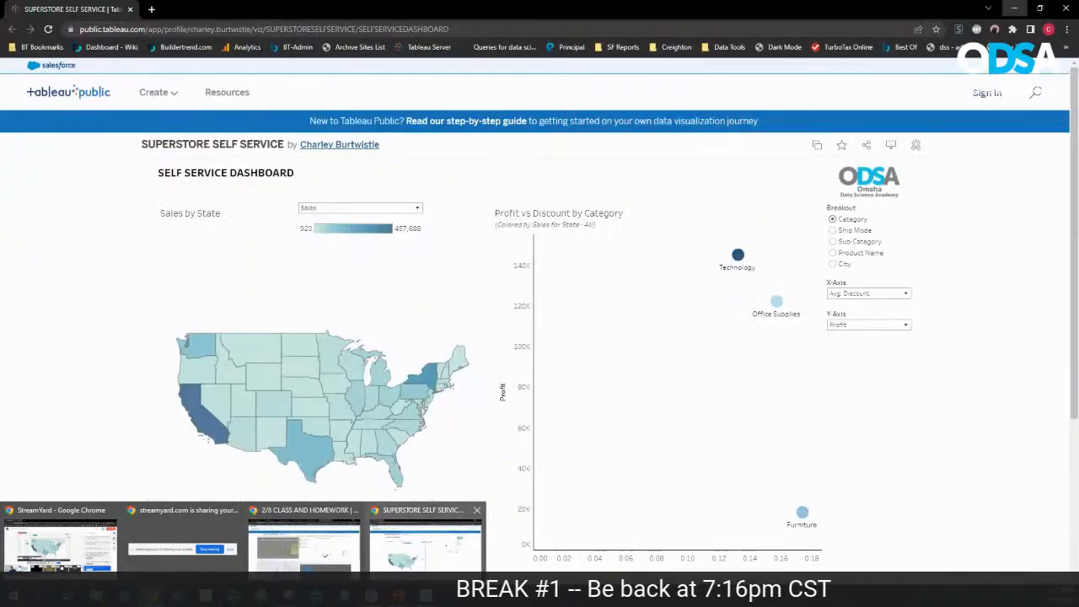
{"action": "left_click", "coordinate": [360, 208]}
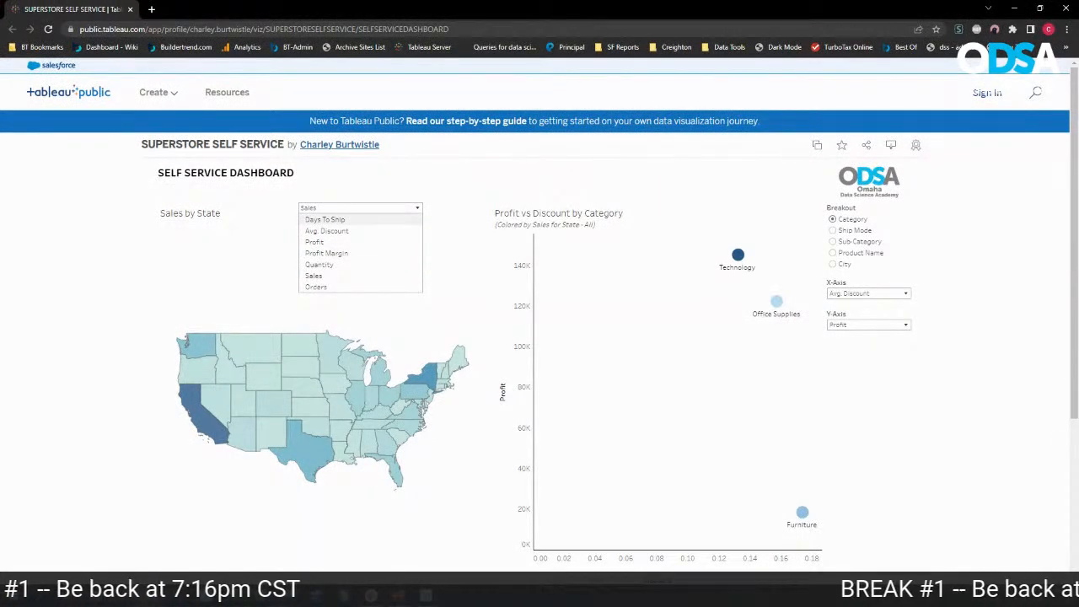
{"action": "left_click", "coordinate": [344, 310]}
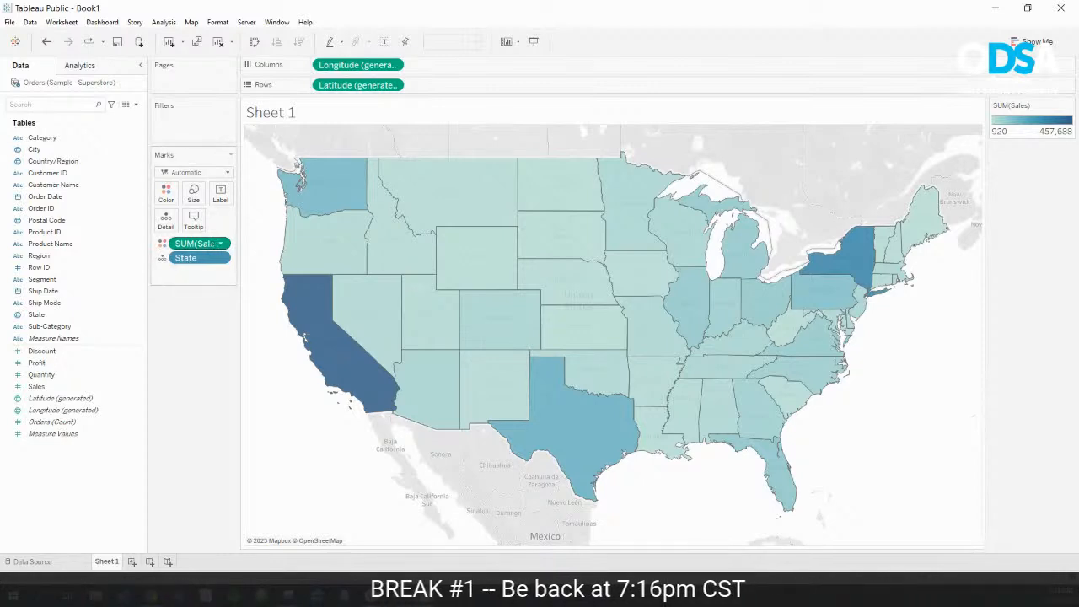
Step: Create a new parameter in Tableau Public and name it Measure Parameter
{"action": "mouse_move", "coordinate": [391, 208]}
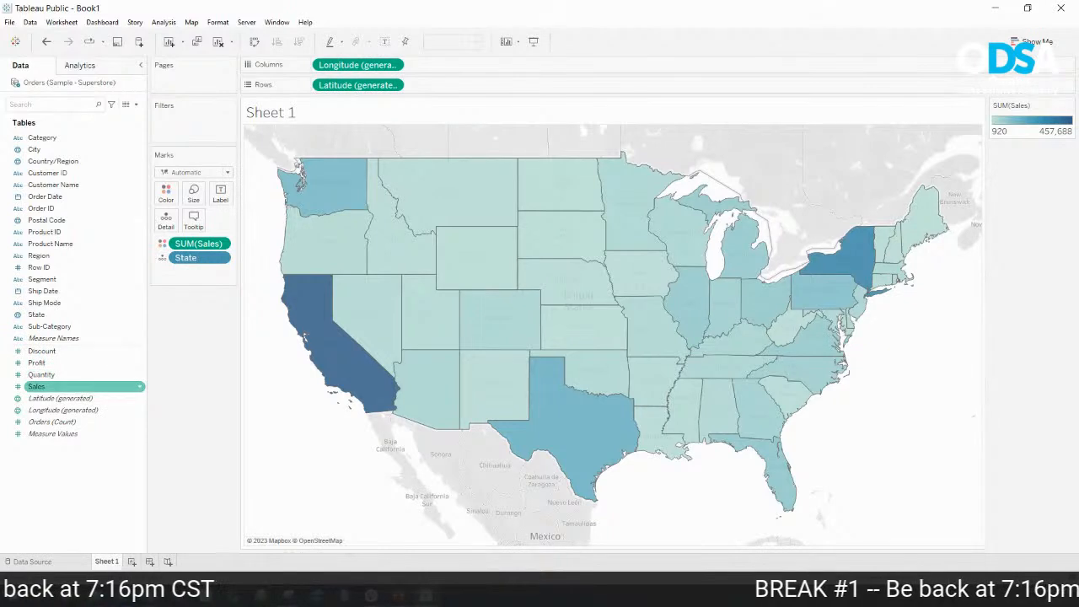
{"action": "left_click", "coordinate": [135, 104]}
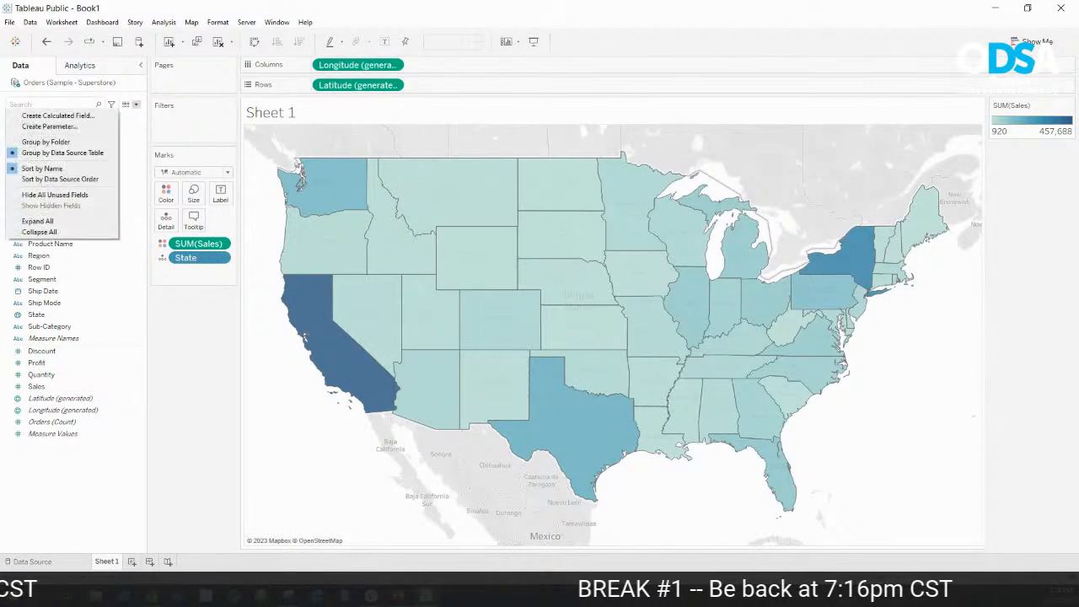
{"action": "left_click", "coordinate": [49, 125]}
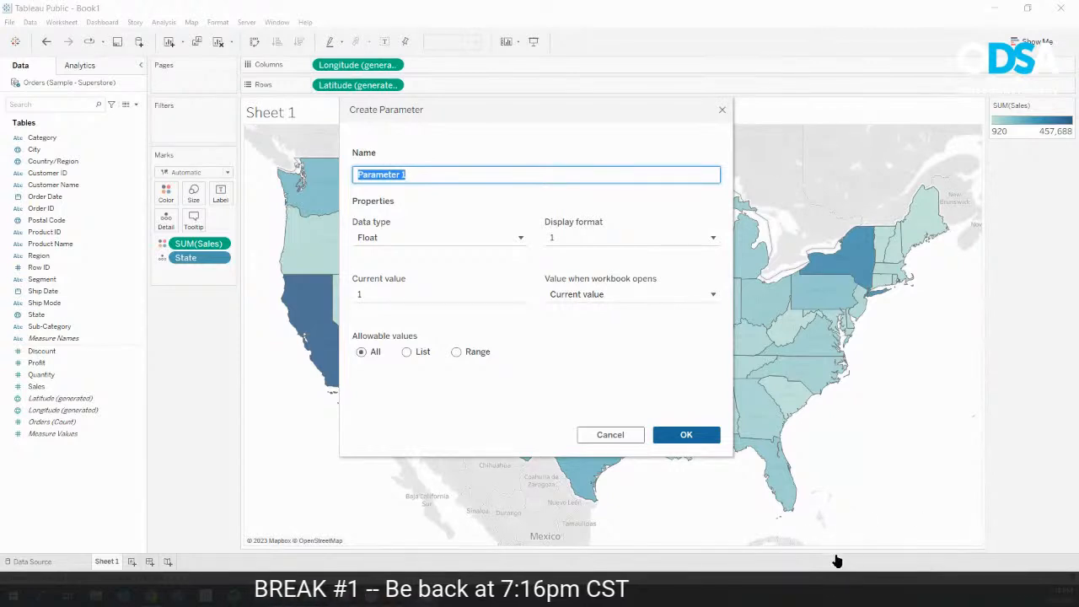
{"action": "left_click", "coordinate": [885, 551]}
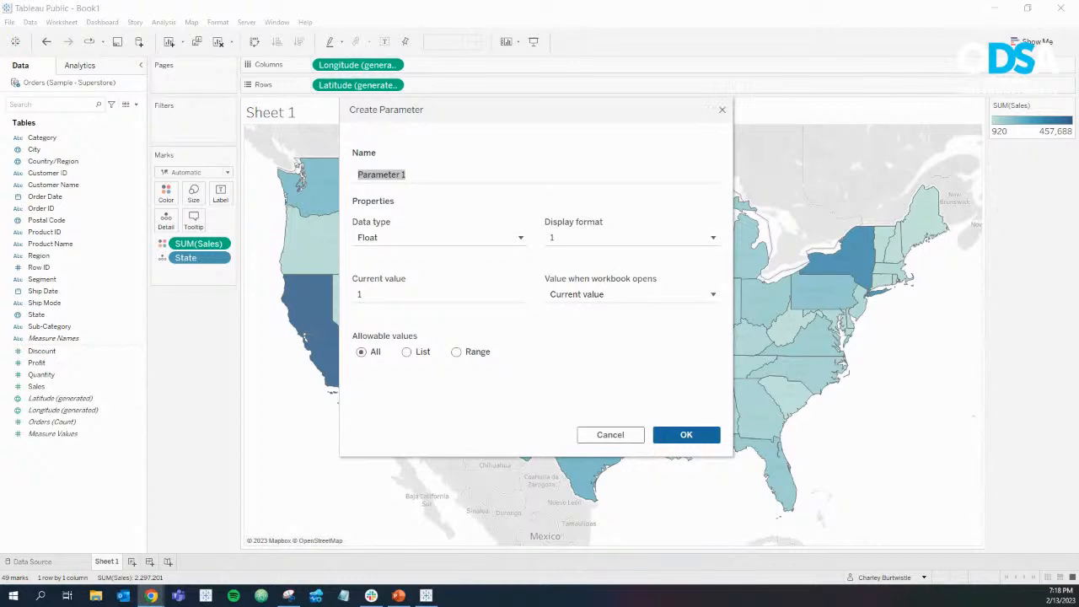
{"action": "left_click_drag", "start_coordinate": [408, 174], "coordinate": [356, 174]}
{"action": "type", "text": "Meas"}
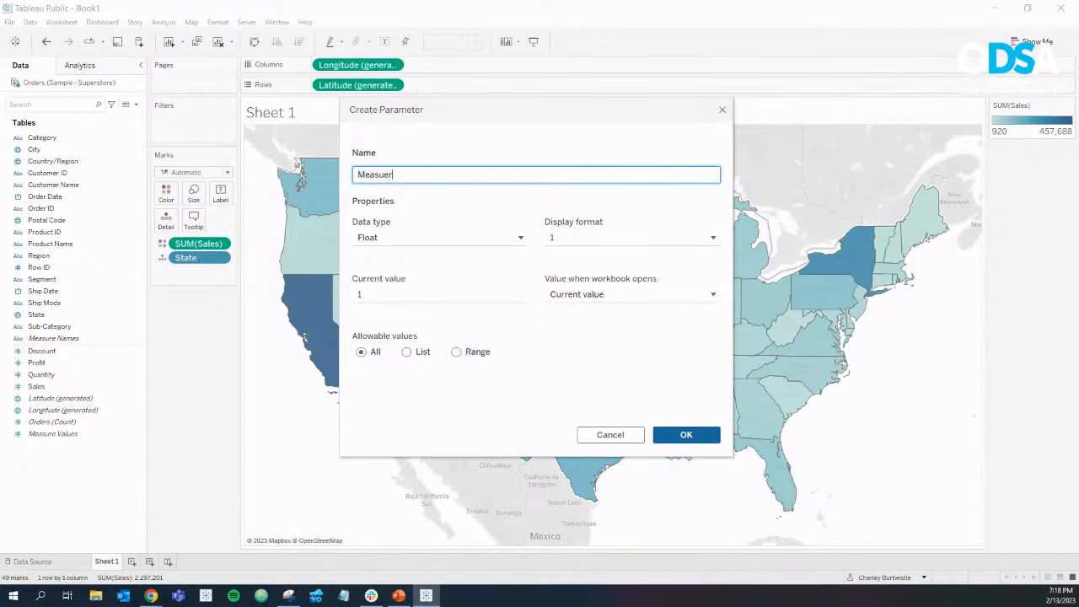
{"action": "type", "text": "ure Parameter"}
Step: Set the parameter's data type to String and restrict its allowable values to a list
{"action": "left_click", "coordinate": [439, 238]}
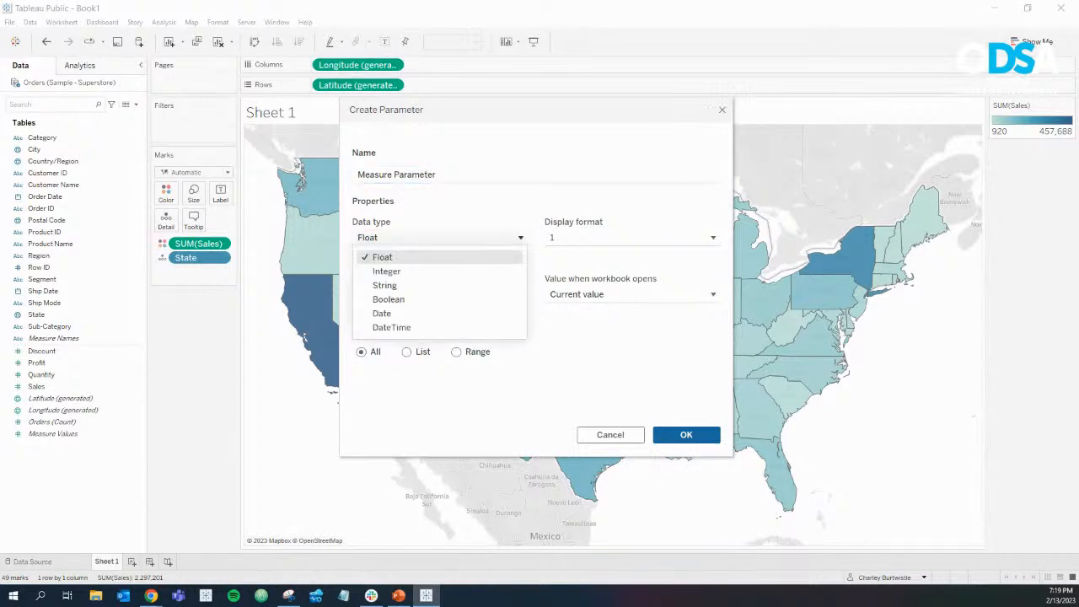
{"action": "left_click", "coordinate": [405, 285]}
{"action": "left_click", "coordinate": [406, 351]}
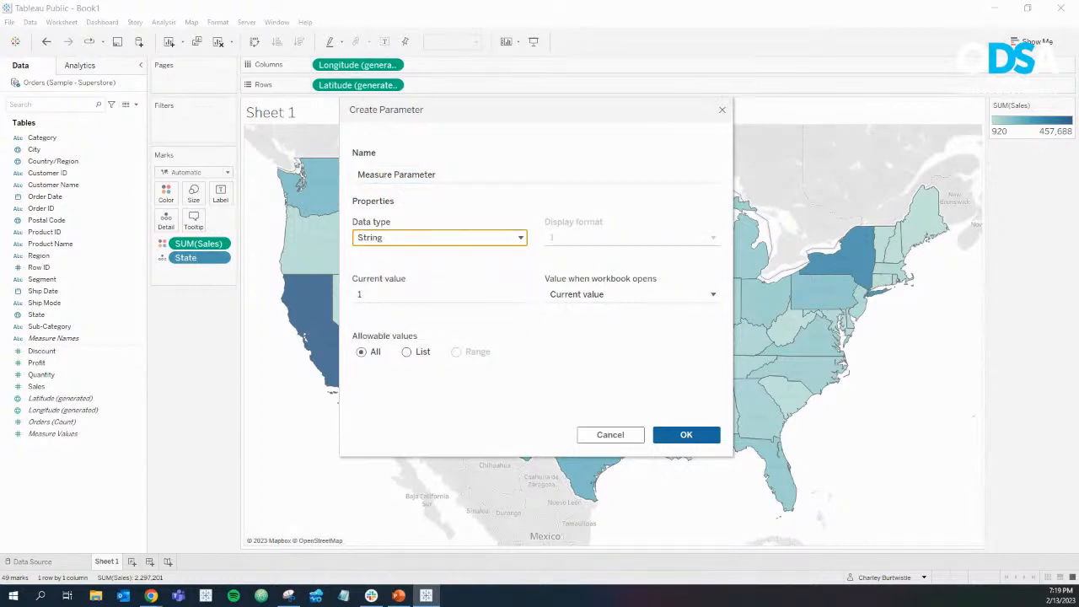
Step: Enter Discount, Profit, Quantity and Sales as the parameter's list values
{"action": "left_click", "coordinate": [391, 397]}
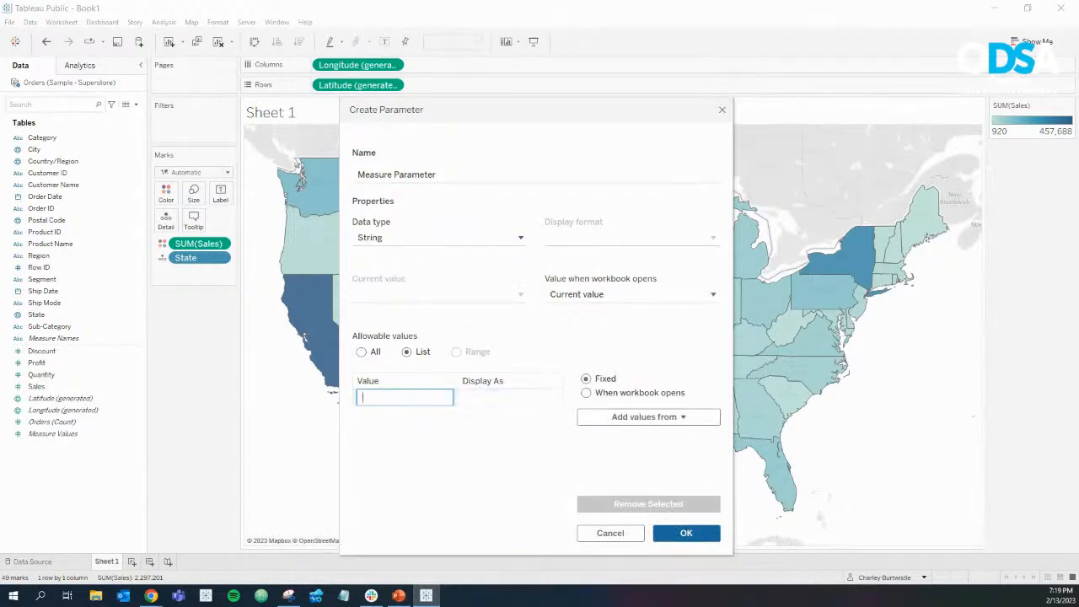
{"action": "type", "text": "Discount"}
{"action": "key", "text": "Return"}
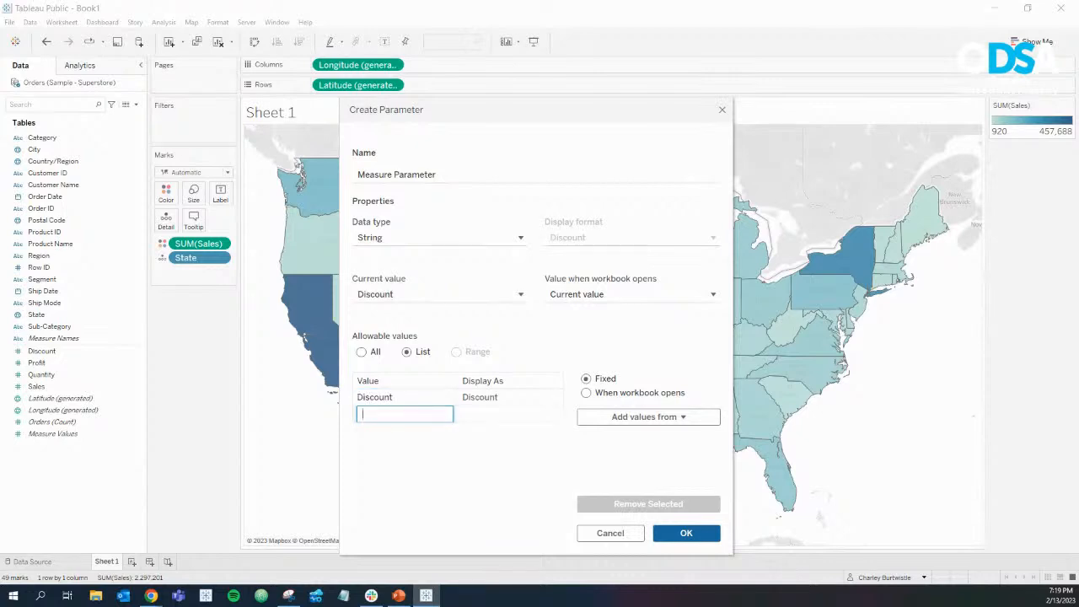
{"action": "type", "text": "Profit"}
{"action": "key", "text": "Return"}
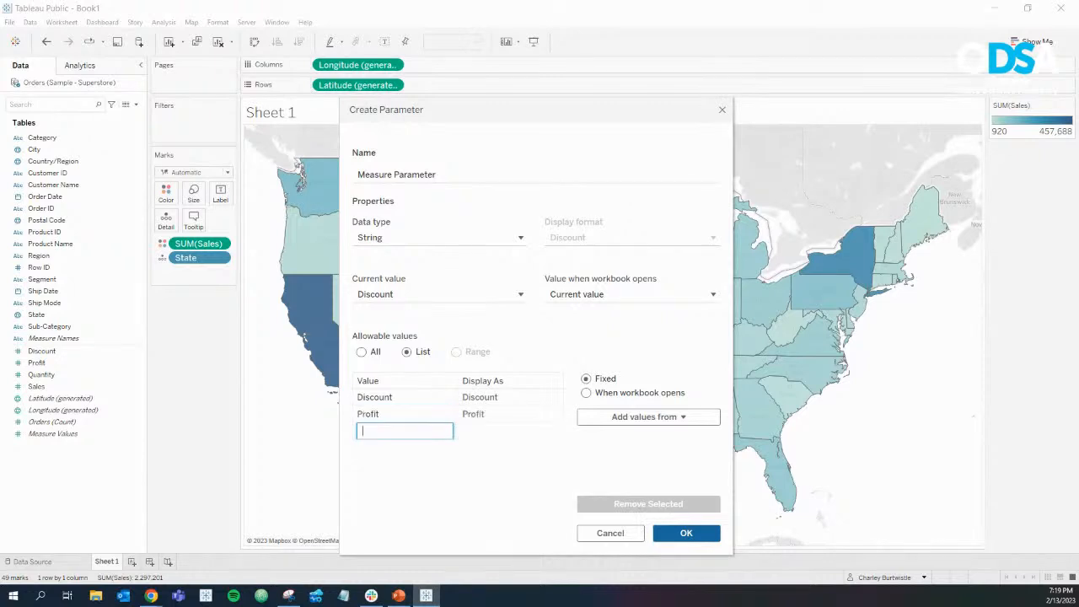
{"action": "type", "text": "Quanityty"}
{"action": "key", "text": "Return"}
{"action": "type", "text": "Sales"}
{"action": "key", "text": "Return"}
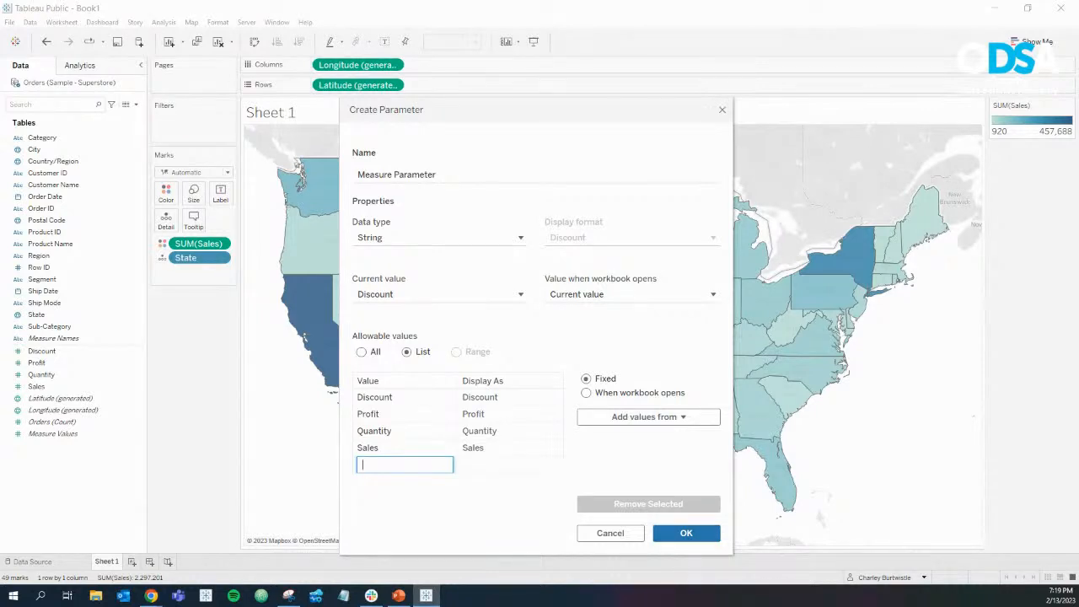
Step: Save Measure Parameter and show its control on the sheet
{"action": "left_click", "coordinate": [686, 532]}
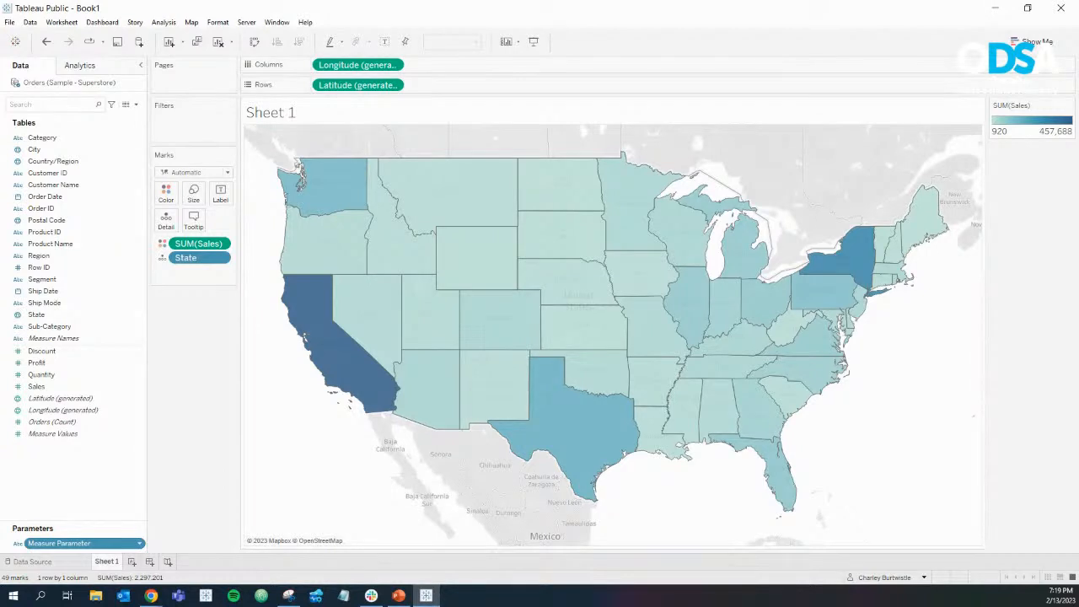
{"action": "right_click", "coordinate": [138, 542]}
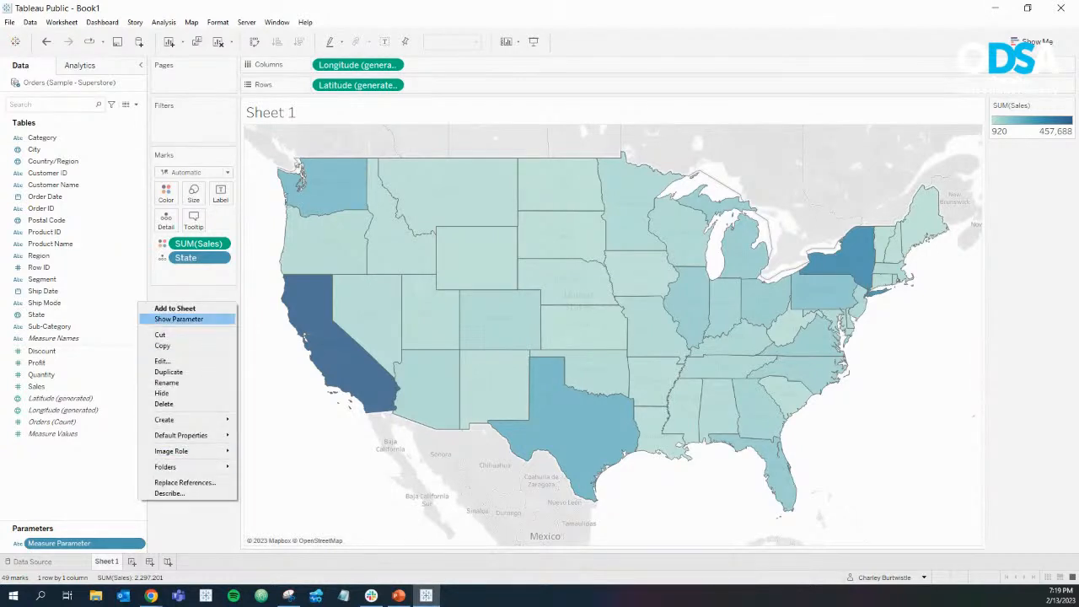
{"action": "left_click", "coordinate": [178, 318]}
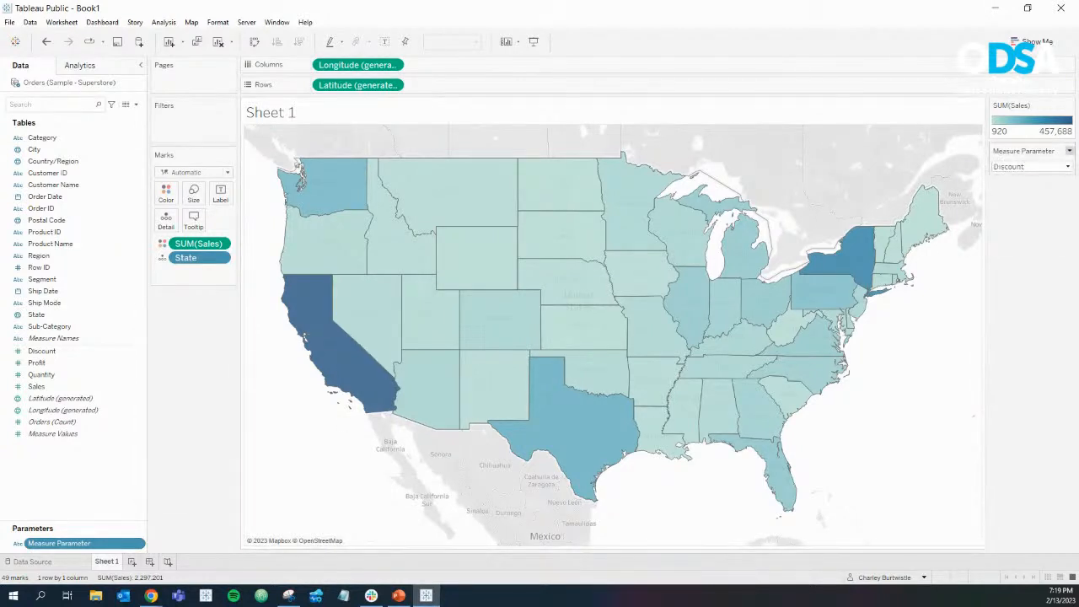
Step: Display the Measure Parameter control as a single-value list and run through its options, ending on Sales
{"action": "left_click", "coordinate": [1069, 151]}
{"action": "left_click", "coordinate": [998, 210]}
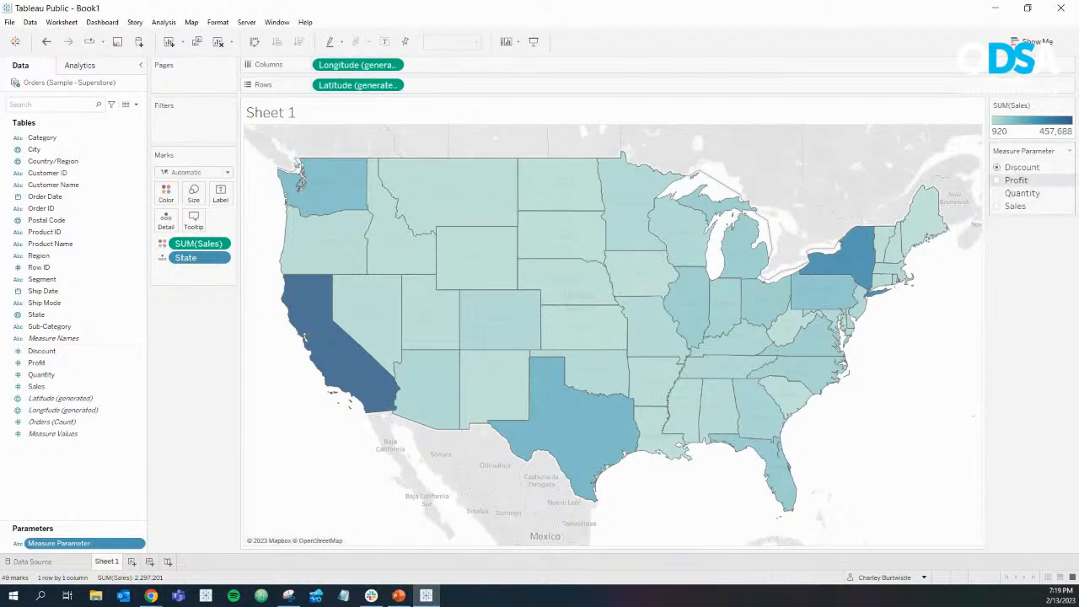
{"action": "left_click", "coordinate": [997, 193]}
{"action": "left_click", "coordinate": [998, 181]}
{"action": "left_click", "coordinate": [998, 168]}
{"action": "left_click", "coordinate": [998, 180]}
{"action": "left_click", "coordinate": [998, 193]}
{"action": "left_click", "coordinate": [998, 206]}
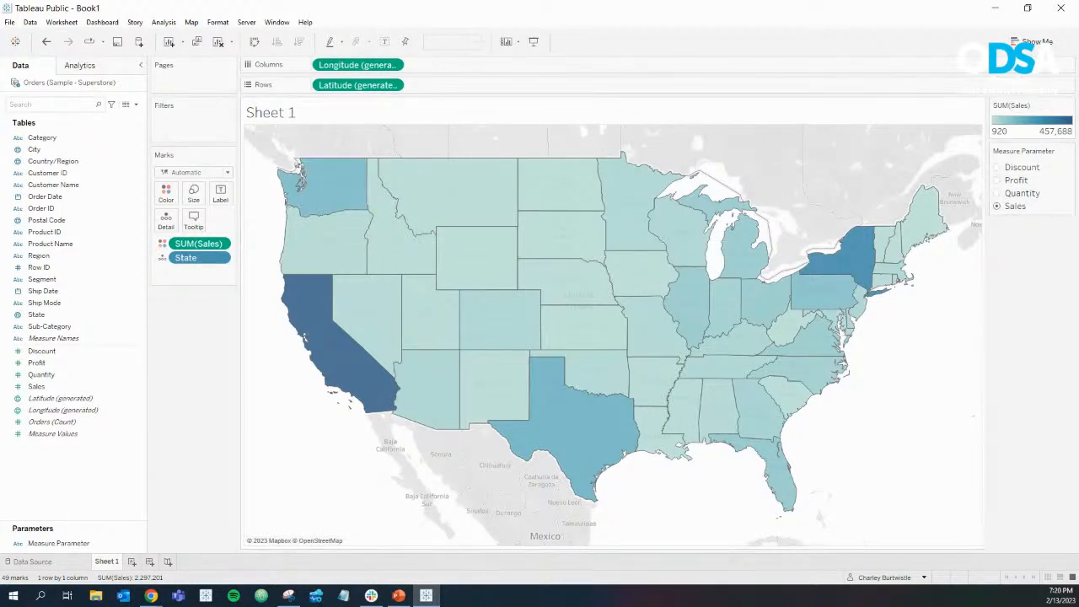
Step: Create a new calculated field and name it Measure Choice
{"action": "left_click", "coordinate": [136, 104]}
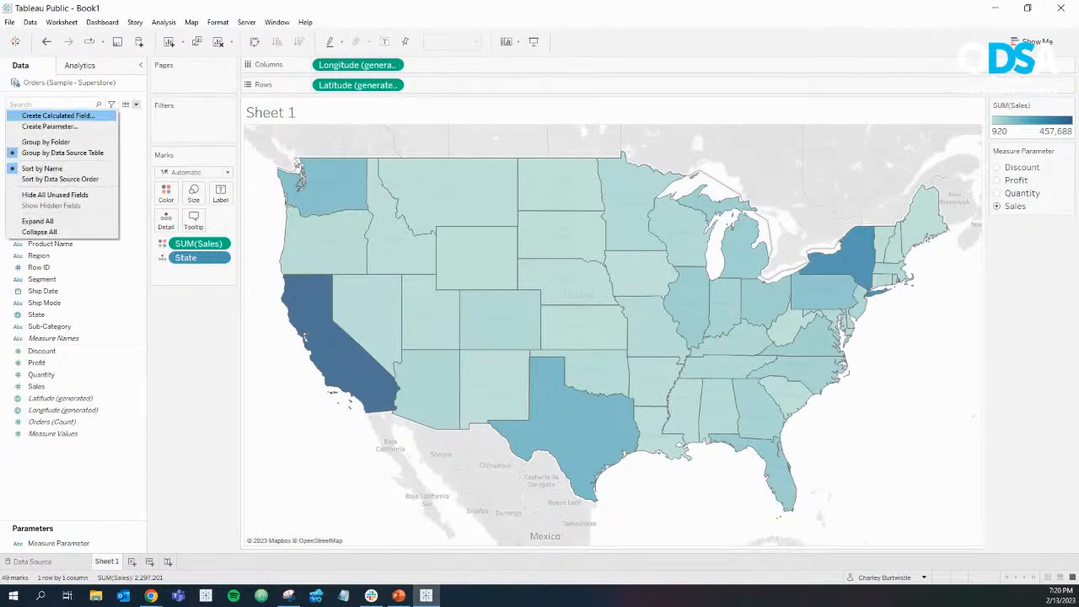
{"action": "left_click", "coordinate": [58, 116]}
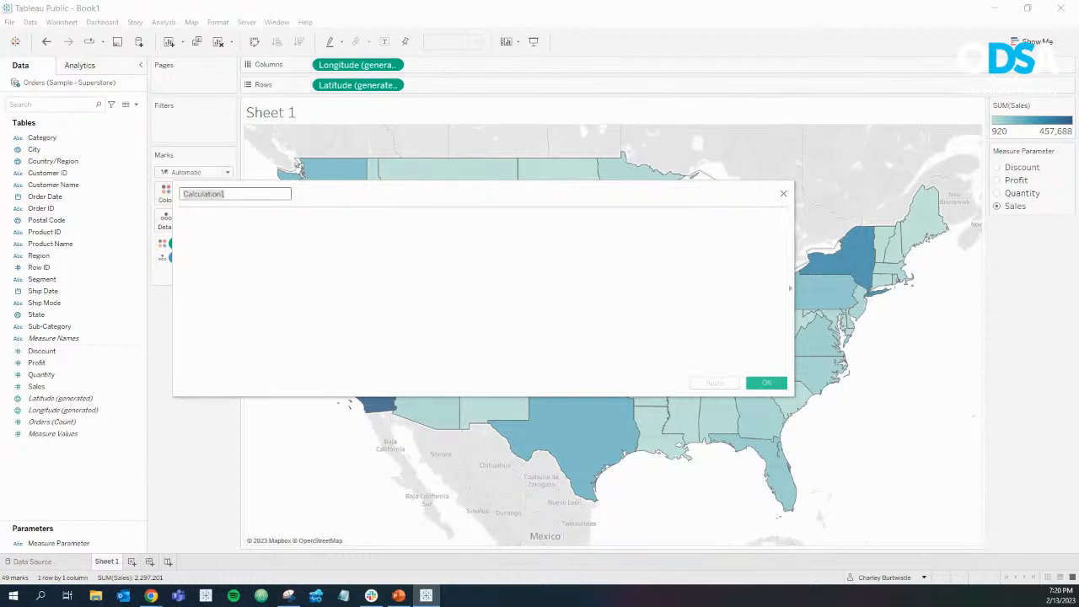
{"action": "type", "text": "Measure Choice"}
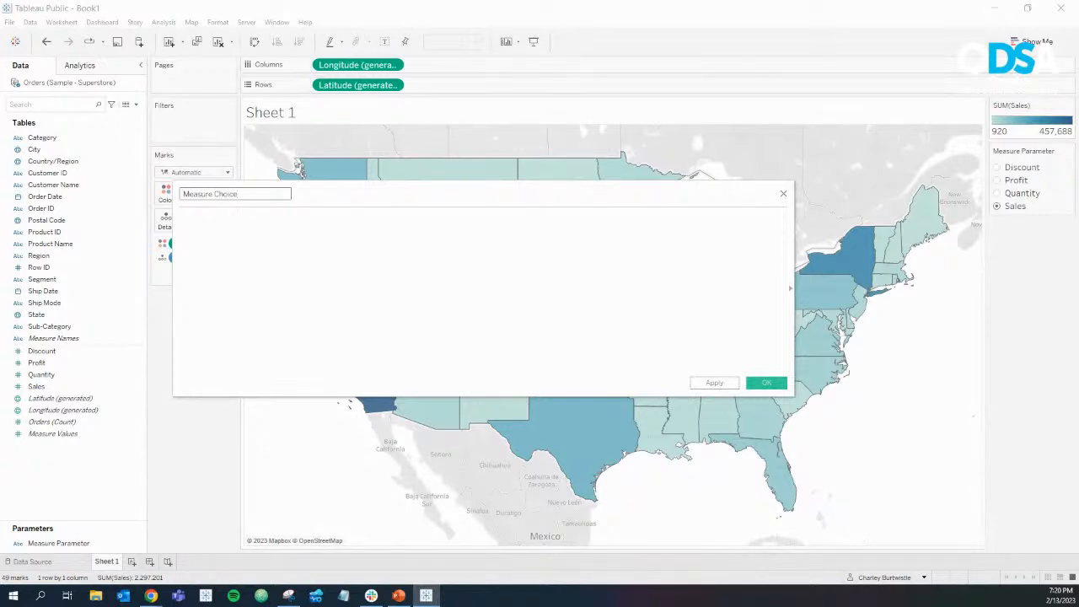
Step: Start the formula with an IF branch that returns 'Sales' when Measure Parameter equals 'Sales'
{"action": "left_click", "coordinate": [182, 220]}
{"action": "type", "text": "if mea"}
{"action": "key", "text": "Return"}
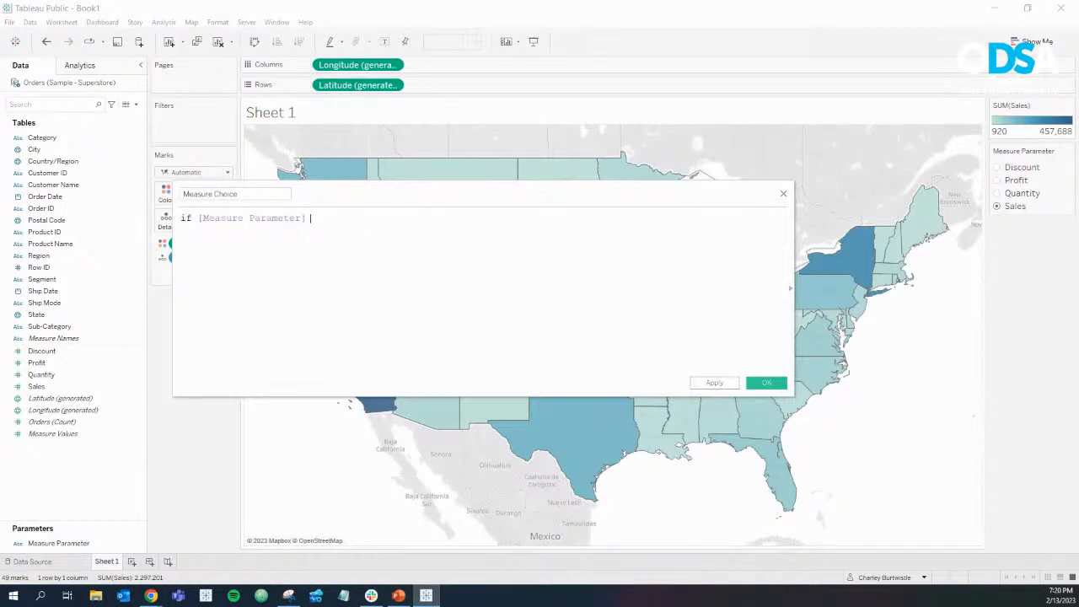
{"action": "type", "text": "== 'Sales' THEN 'Sales' E"}
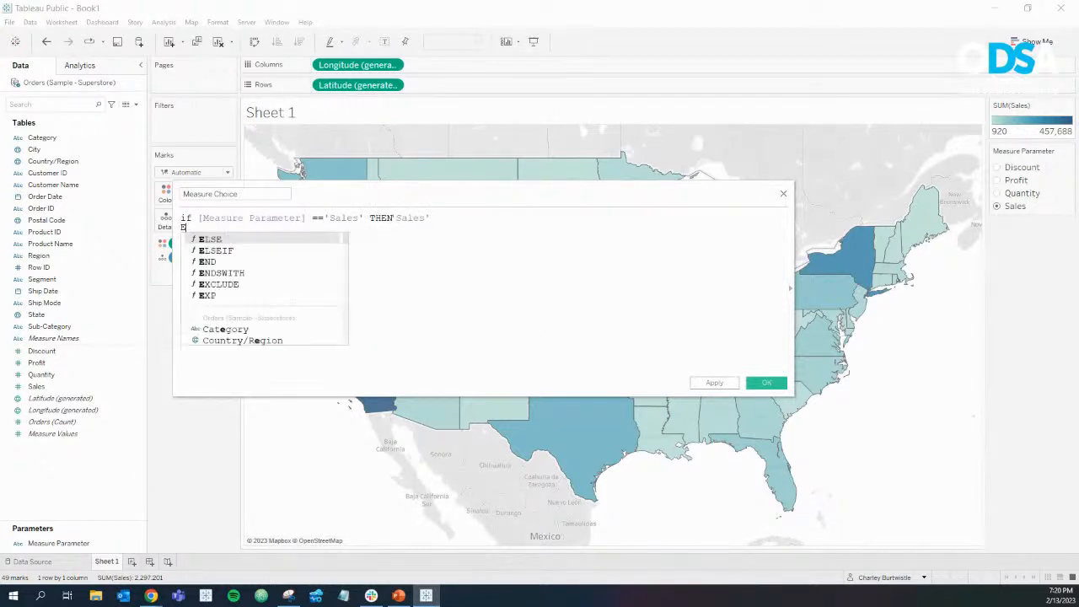
Step: Add an ELSEIF branch that returns [Discount] when Measure Parameter equals 'Discount'
{"action": "type", "text": "LSEIF"}
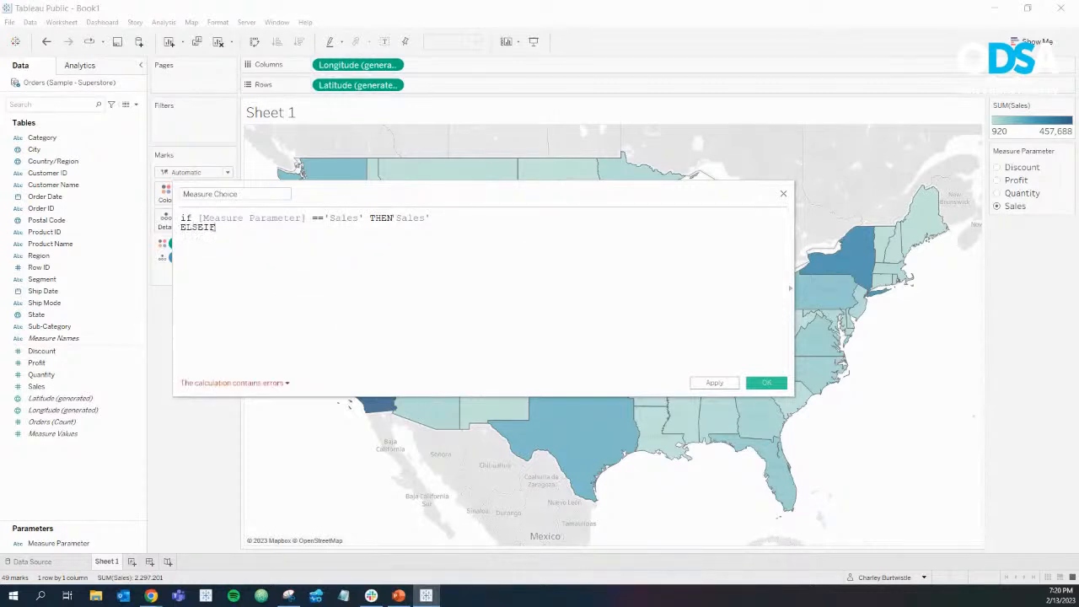
{"action": "type", "text": "  [M"}
{"action": "key", "text": "Return"}
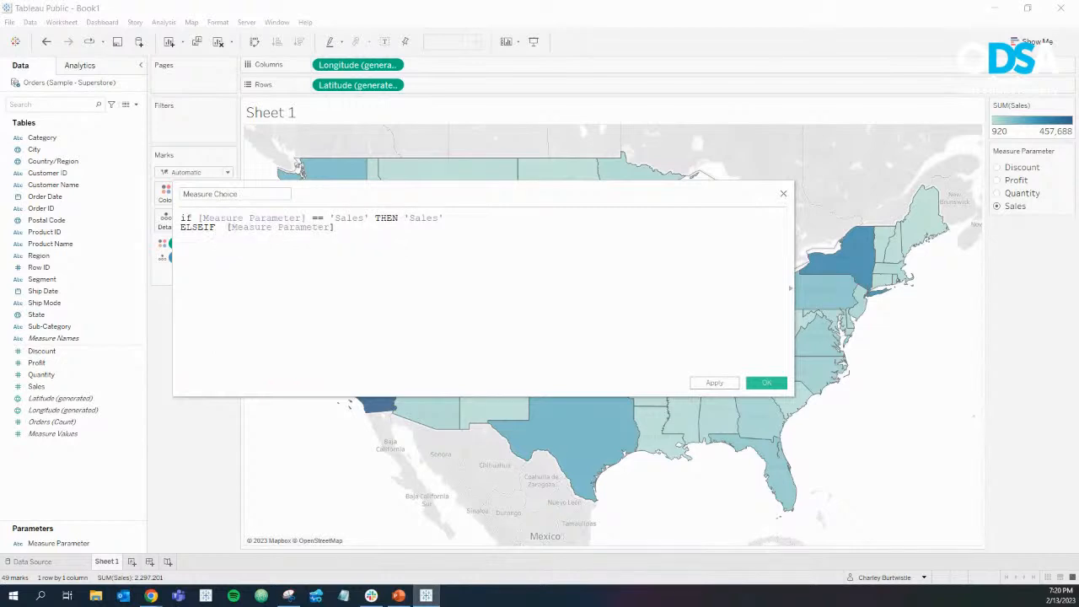
{"action": "type", "text": "== 'Discount' THEN [Dis"}
{"action": "key", "text": "Return"}
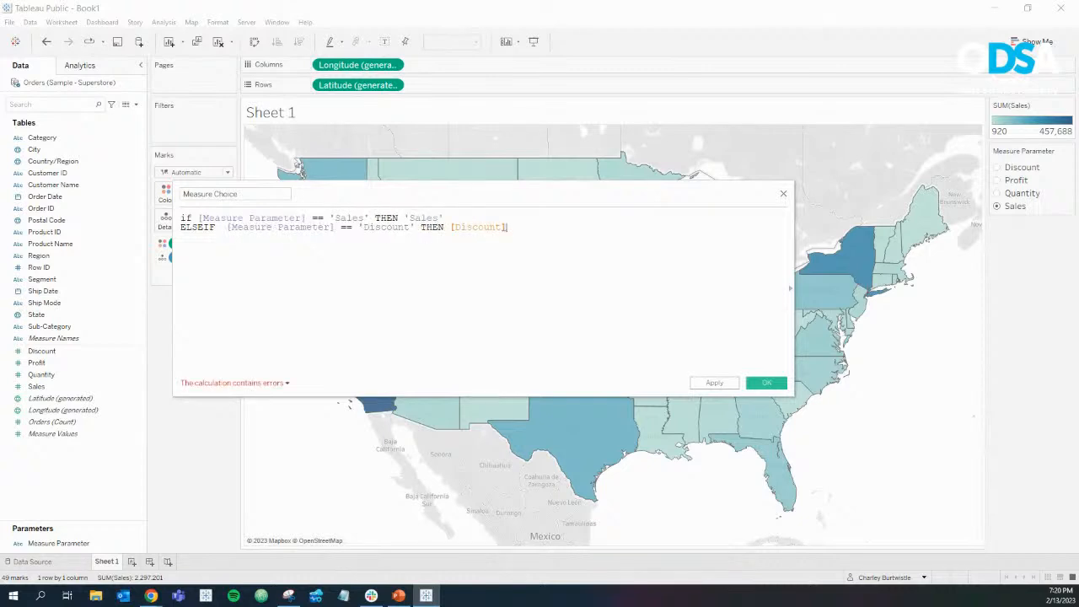
Step: Duplicate the Discount branch into two more lines and change the first copy to 'Quantity' returning [Quantity]
{"action": "key", "text": "shift+Up"}
{"action": "key", "text": "ctrl+c"}
{"action": "key", "text": "ctrl+v"}
{"action": "key", "text": "ctrl+v"}
{"action": "key", "text": "ctrl+v"}
{"action": "double_click", "coordinate": [390, 236]}
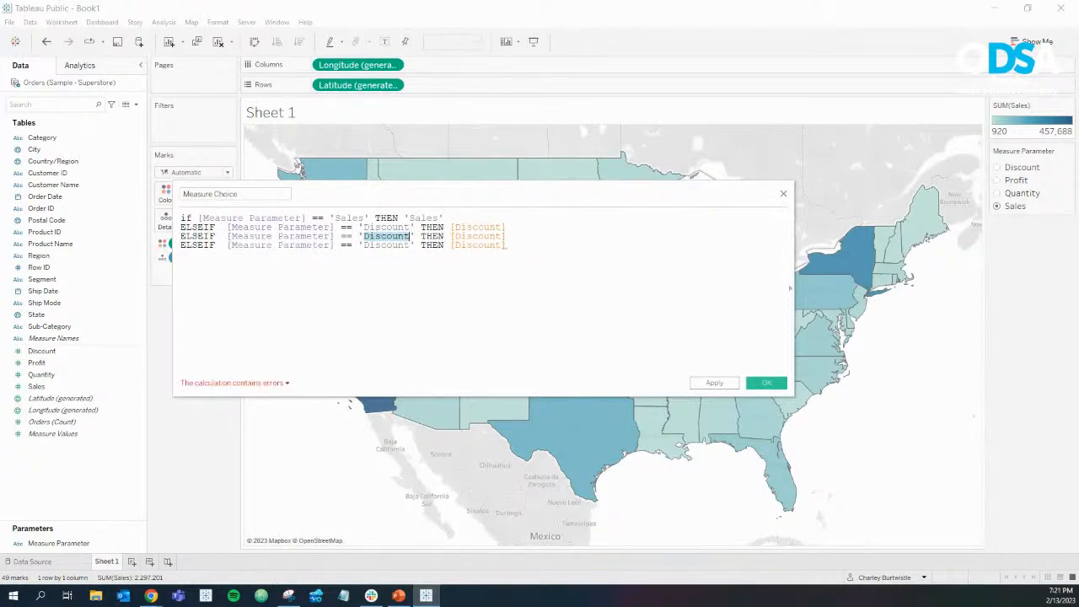
{"action": "type", "text": "Quantity"}
{"action": "left_click_drag", "start_coordinate": [450, 237], "coordinate": [507, 240]}
{"action": "type", "text": "quant"}
{"action": "key", "text": "Return"}
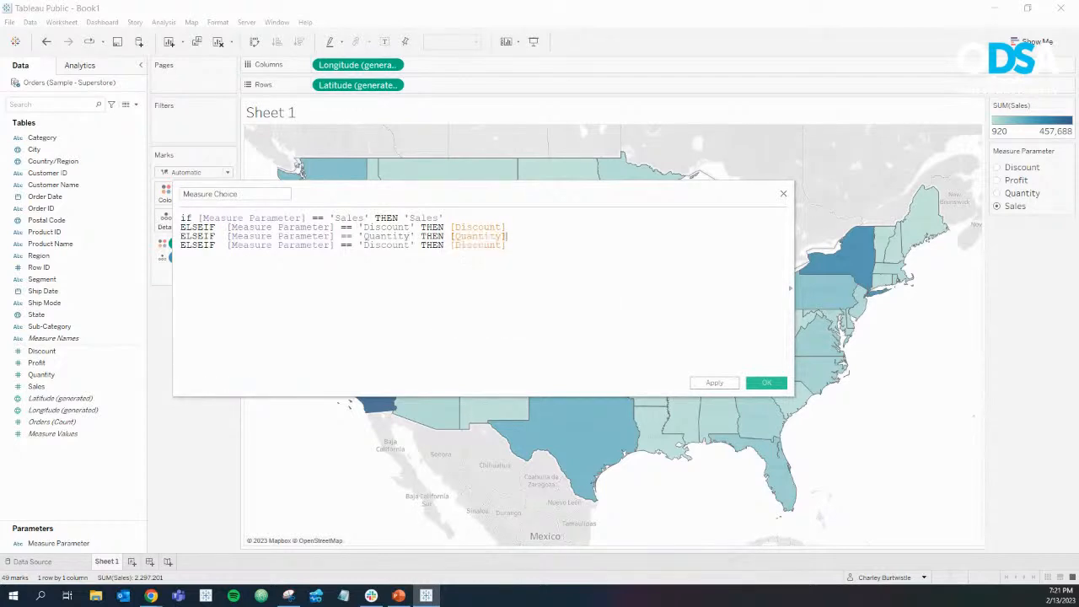
Step: Change the last ELSEIF branch to 'Profit' returning [Profit], and close the formula with END
{"action": "double_click", "coordinate": [387, 245]}
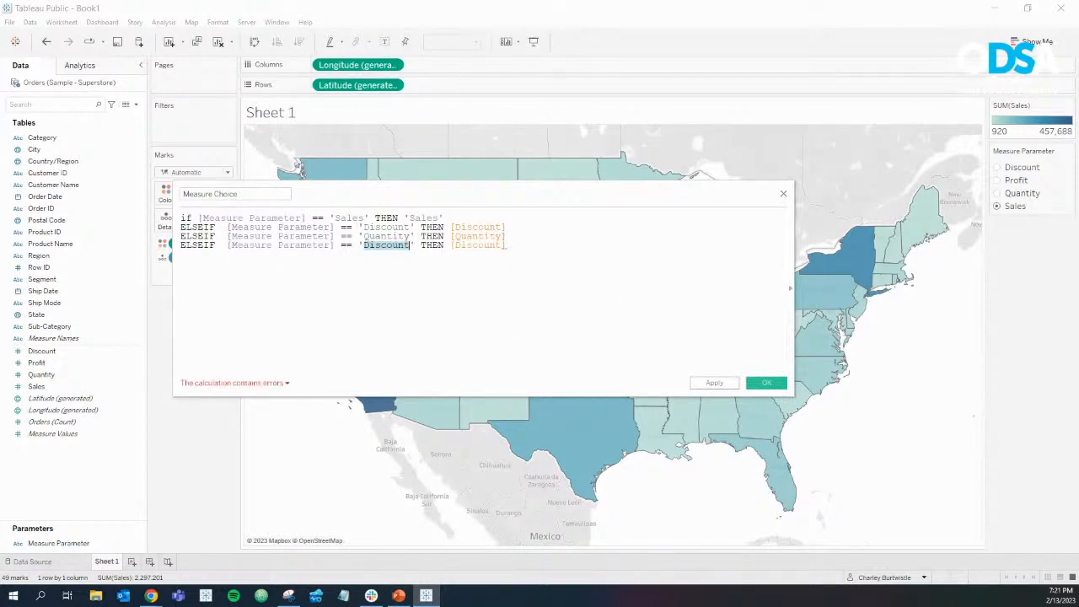
{"action": "type", "text": "Profit"}
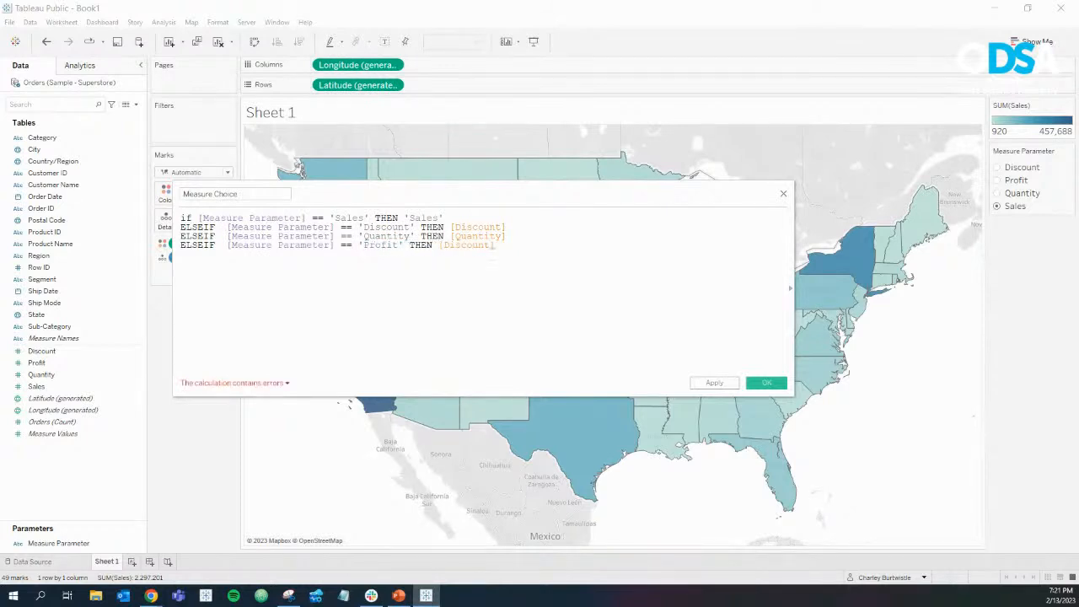
{"action": "double_click", "coordinate": [469, 245]}
{"action": "type", "text": "pro"}
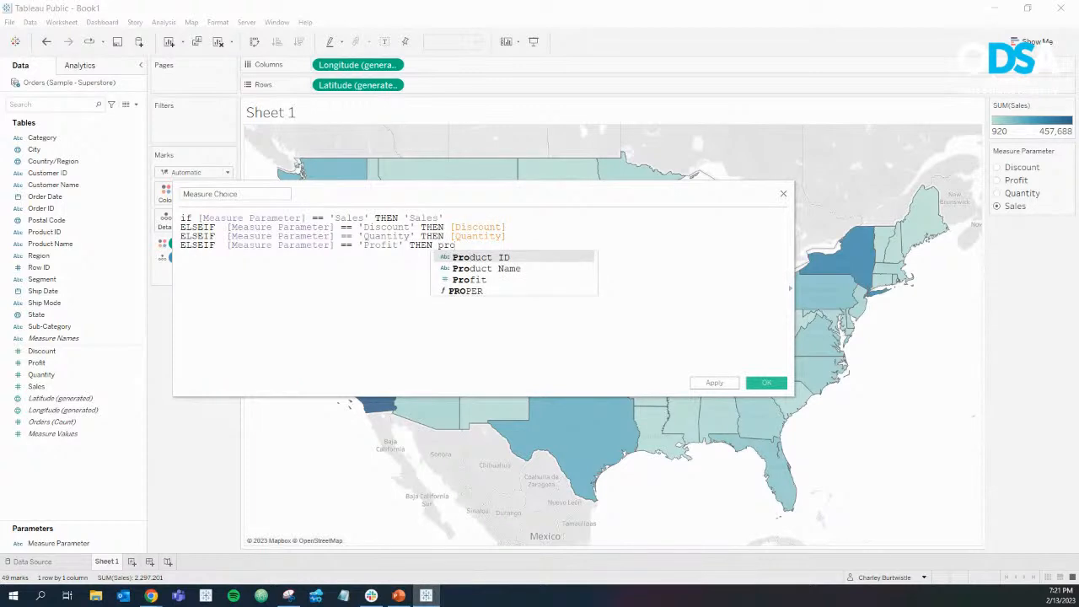
{"action": "key", "text": "Down"}
{"action": "key", "text": "Down"}
{"action": "key", "text": "Return"}
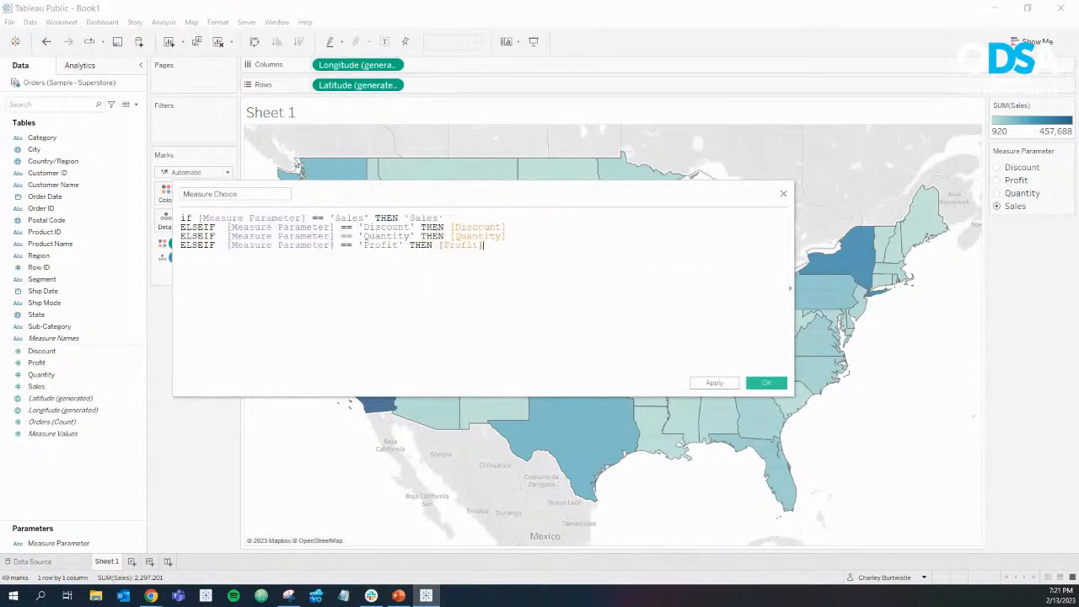
{"action": "key", "text": "Return"}
{"action": "type", "text": "END"}
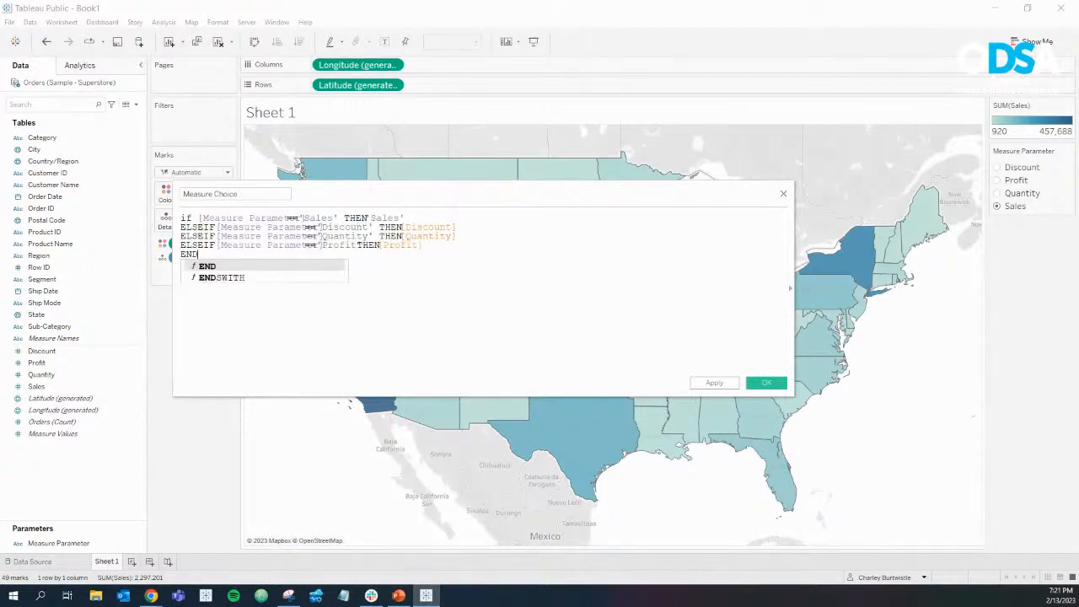
{"action": "key", "text": "Return"}
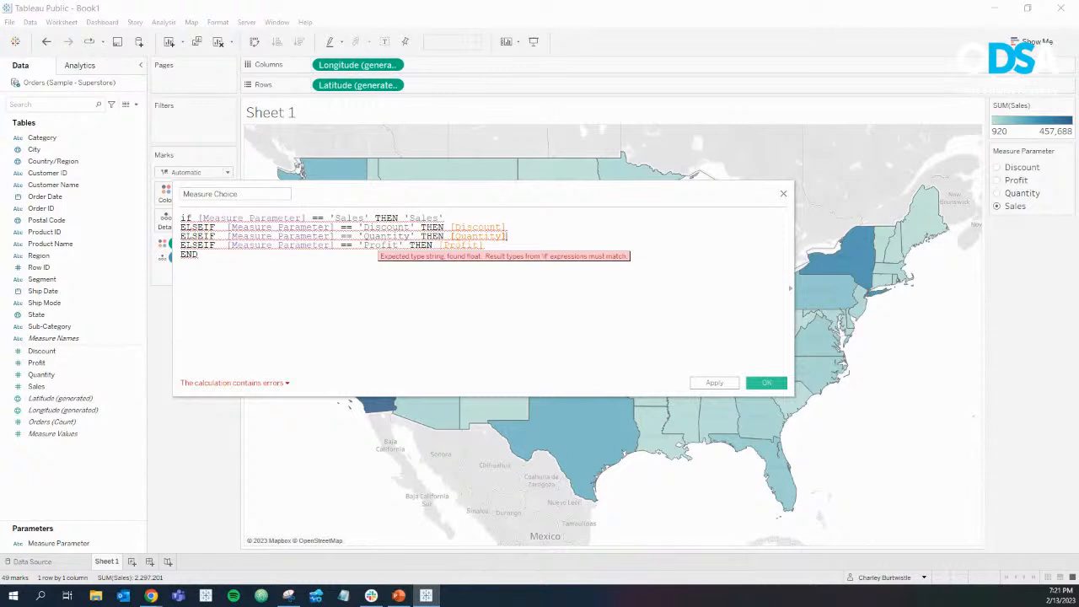
Step: Replace the 'Sales' text result in the IF branch with the Sales field
{"action": "left_click", "coordinate": [508, 236]}
{"action": "left_click_drag", "start_coordinate": [445, 218], "coordinate": [404, 218]}
{"action": "key", "text": "BackSpace"}
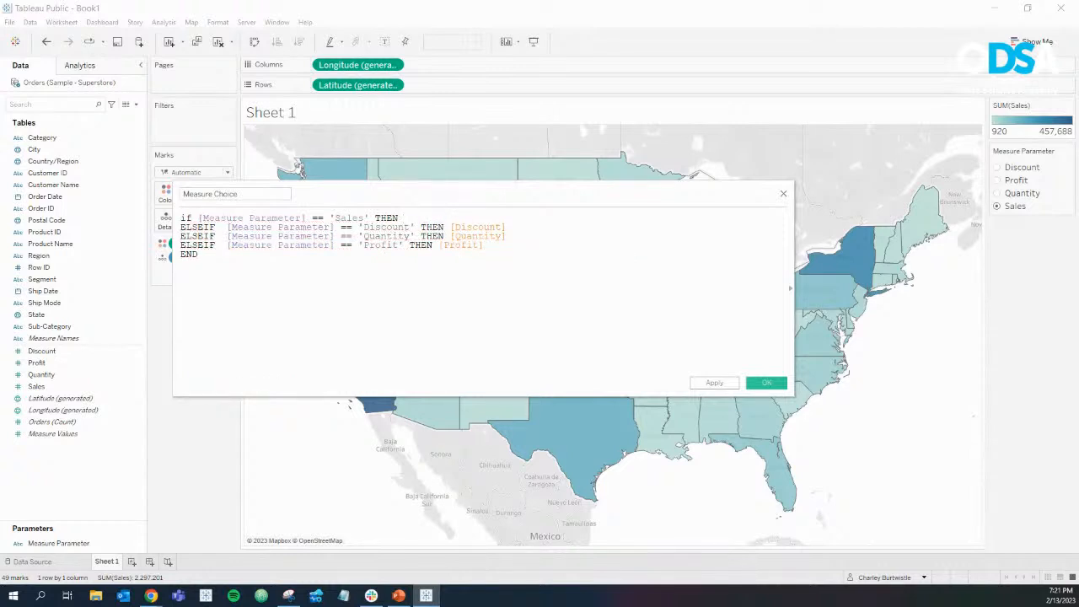
{"action": "left_click_drag", "start_coordinate": [36, 386], "coordinate": [455, 219]}
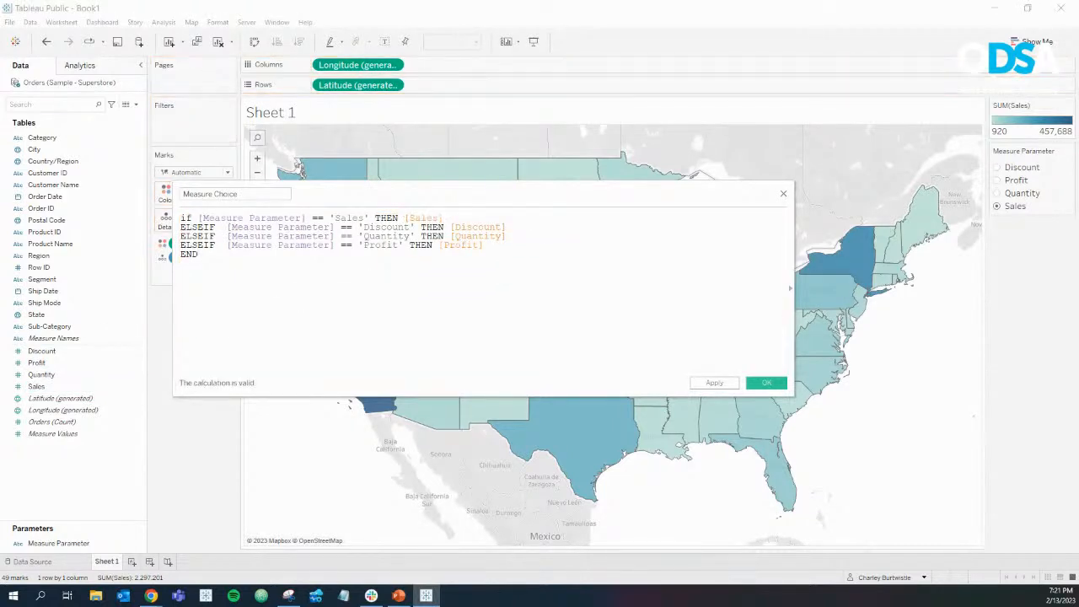
Step: Enlarge the formula text and switch Measure Parameter through Discount, Profit and Quantity to compare its values with the branches
{"action": "scroll", "coordinate": [337, 244], "scroll_direction": "up", "scroll_amount": 5}
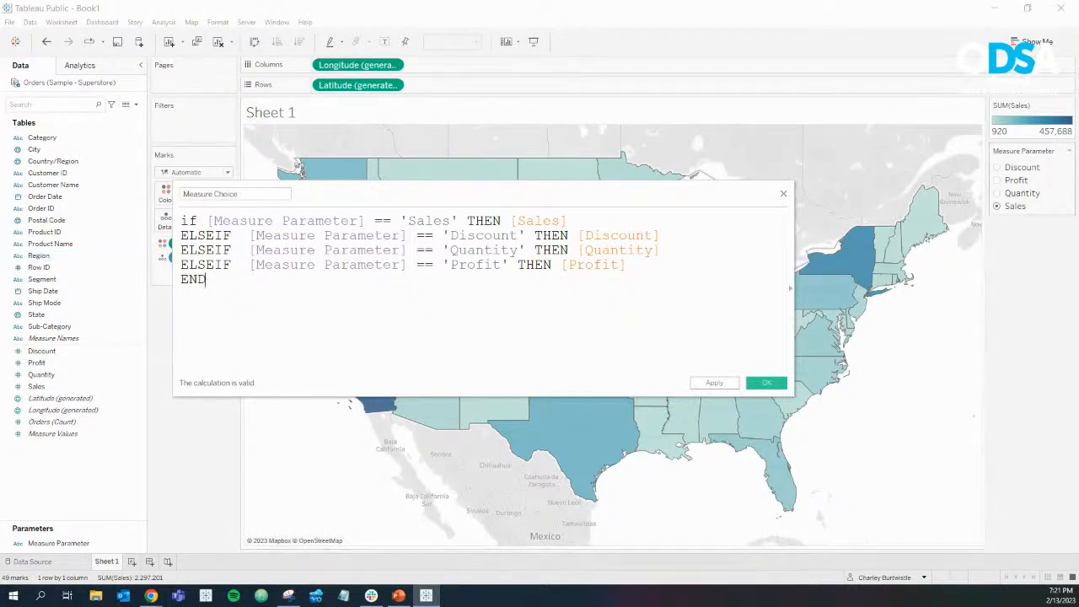
{"action": "left_click", "coordinate": [997, 167]}
{"action": "left_click", "coordinate": [997, 181]}
{"action": "left_click", "coordinate": [997, 193]}
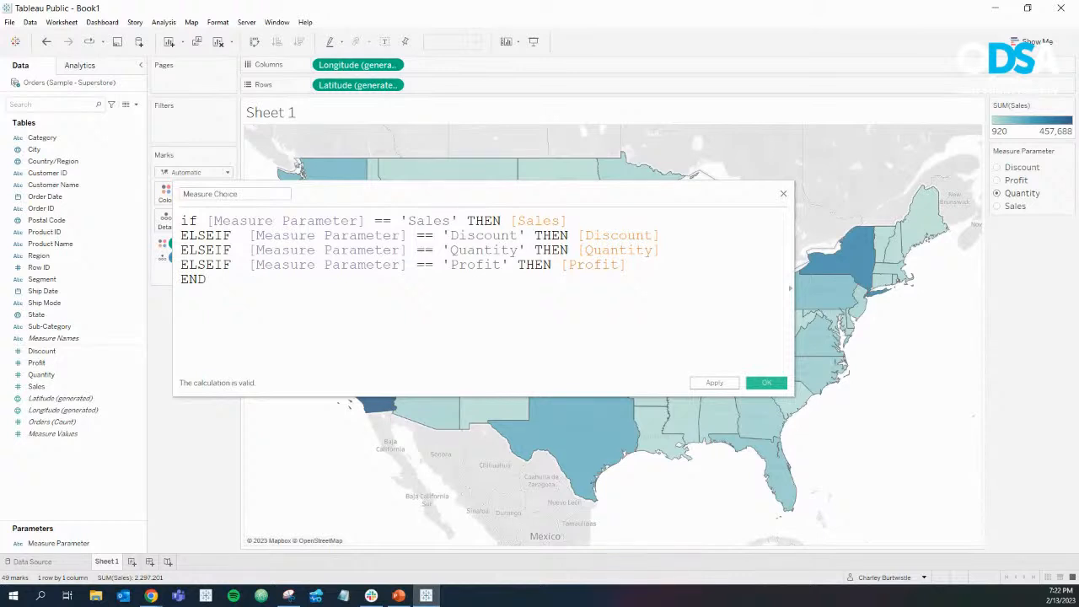
Step: Save the Measure Choice calculation and color the state map by it in place of Sales
{"action": "left_click", "coordinate": [205, 280]}
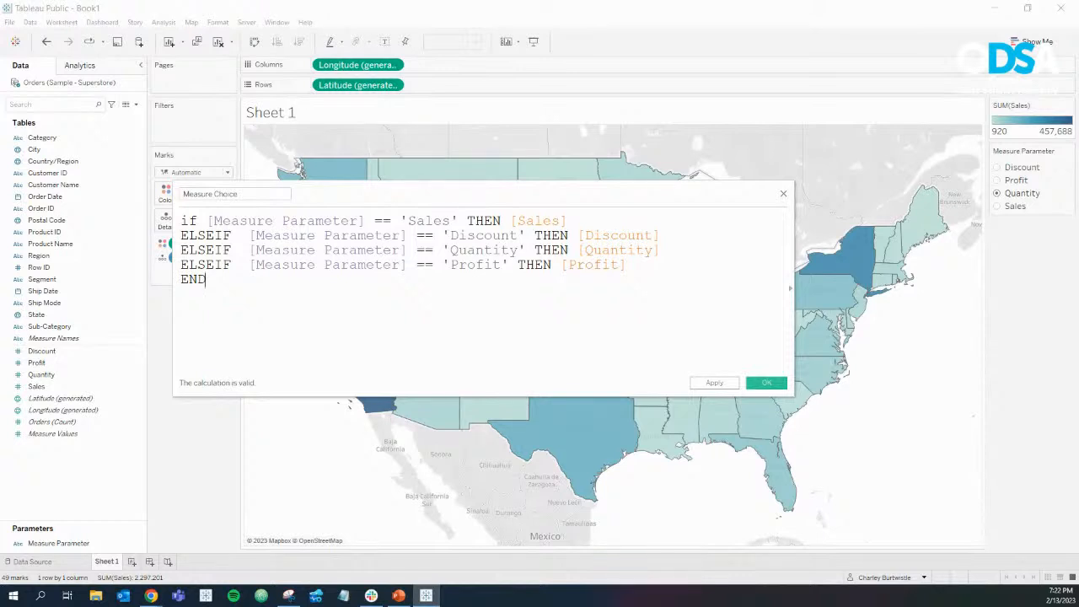
{"action": "left_click", "coordinate": [766, 382]}
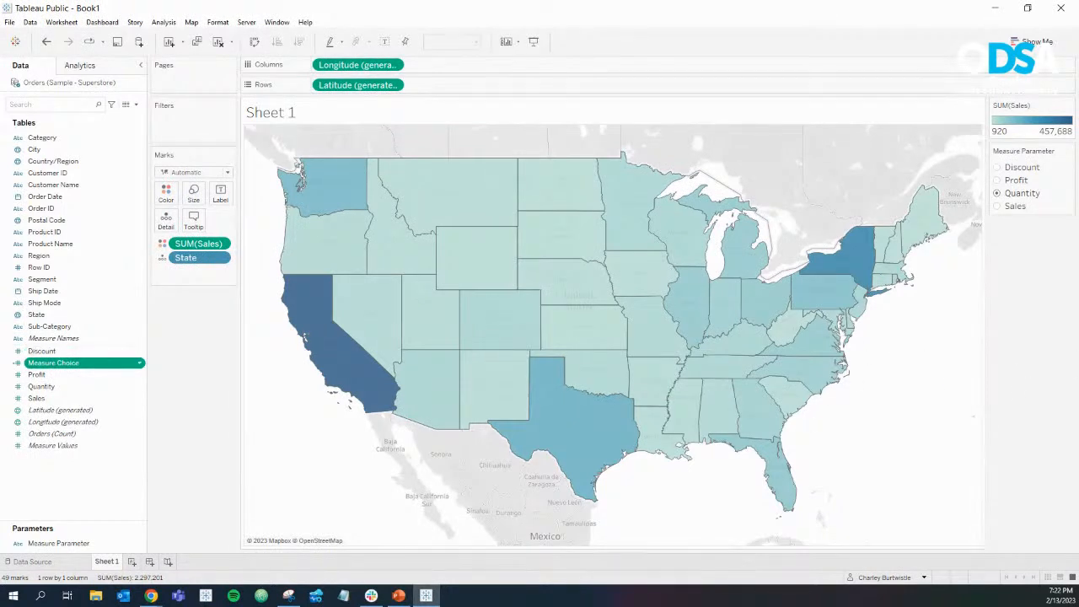
{"action": "left_click_drag", "start_coordinate": [84, 362], "coordinate": [198, 243]}
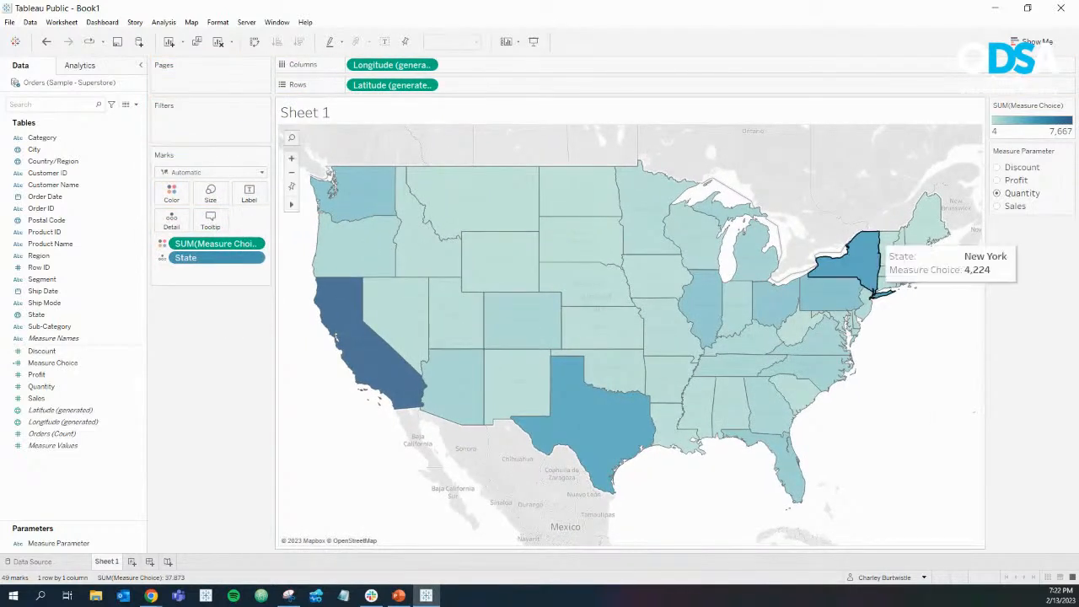
Step: Check how the map responds by switching Measure Parameter among Sales, Quantity, Profit and Discount, ending on Discount
{"action": "left_click", "coordinate": [1014, 206]}
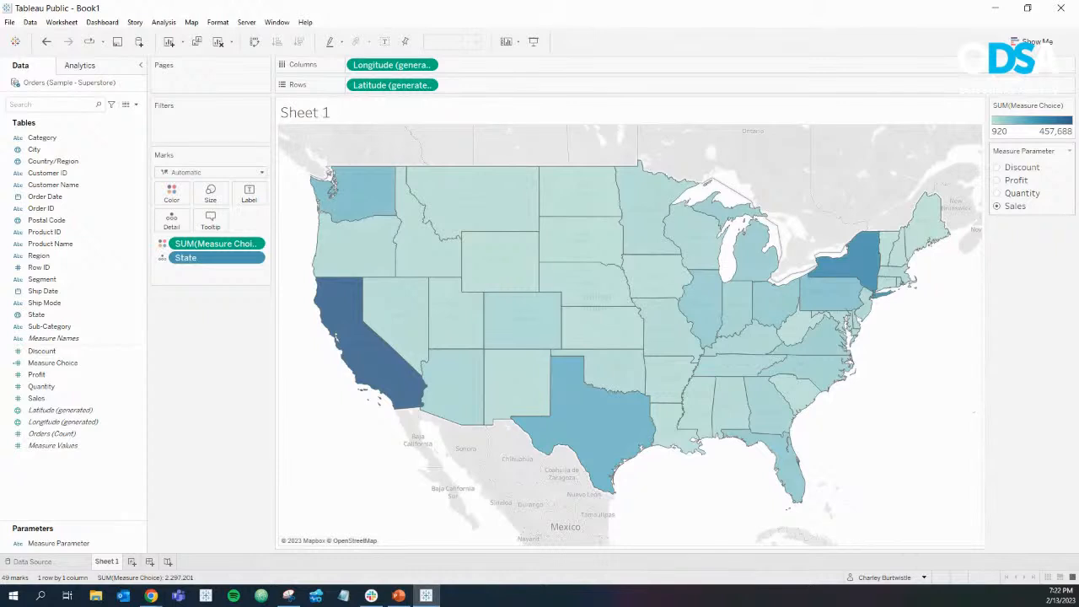
{"action": "left_click", "coordinate": [1021, 194]}
{"action": "left_click", "coordinate": [1016, 181]}
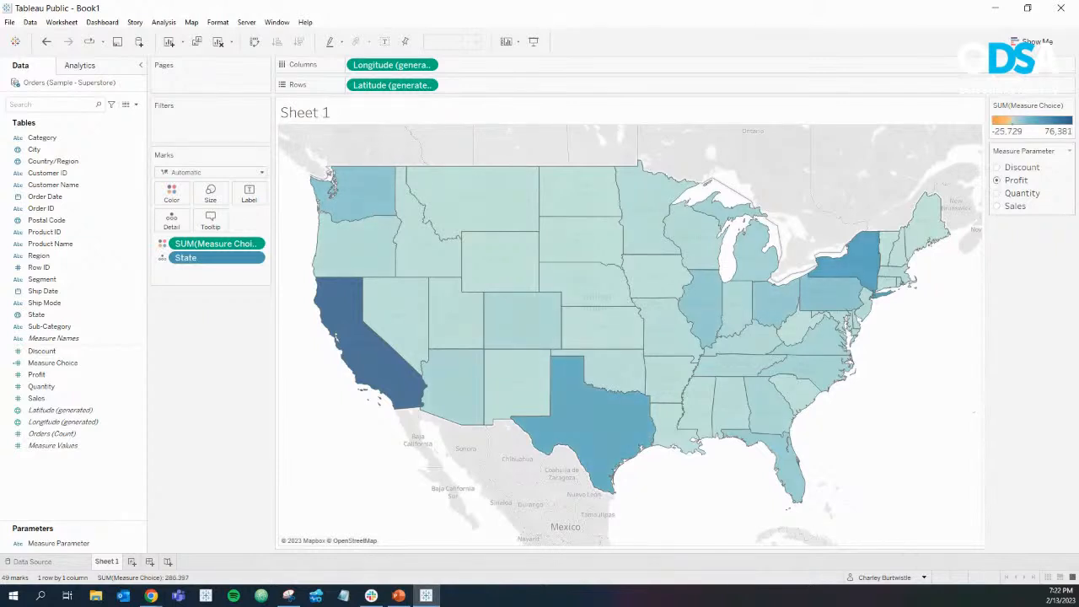
{"action": "left_click", "coordinate": [1020, 167]}
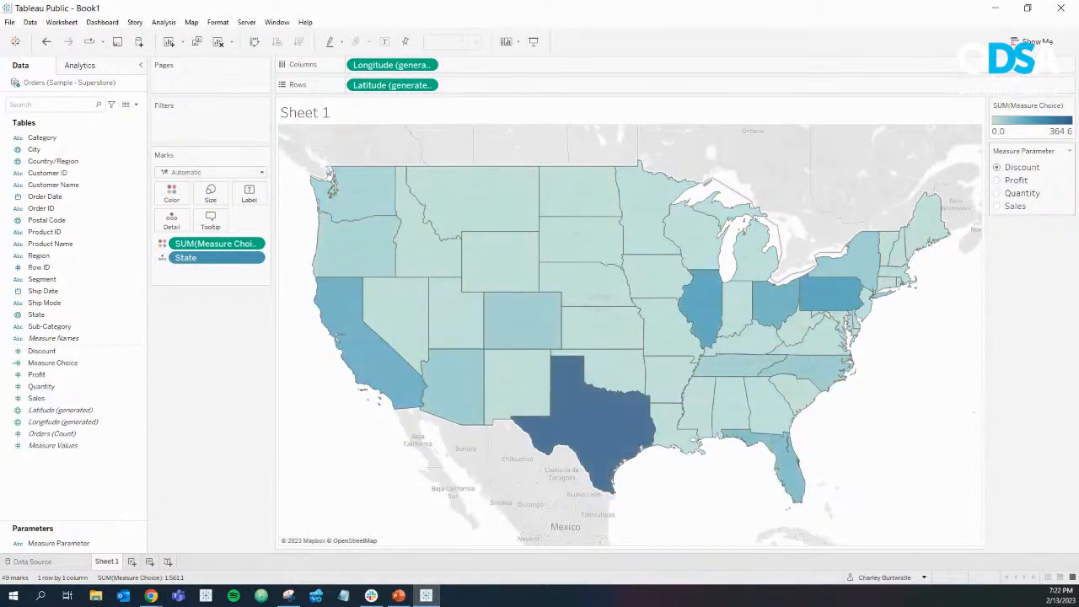
{"action": "left_click", "coordinate": [1016, 181]}
{"action": "left_click", "coordinate": [1021, 193]}
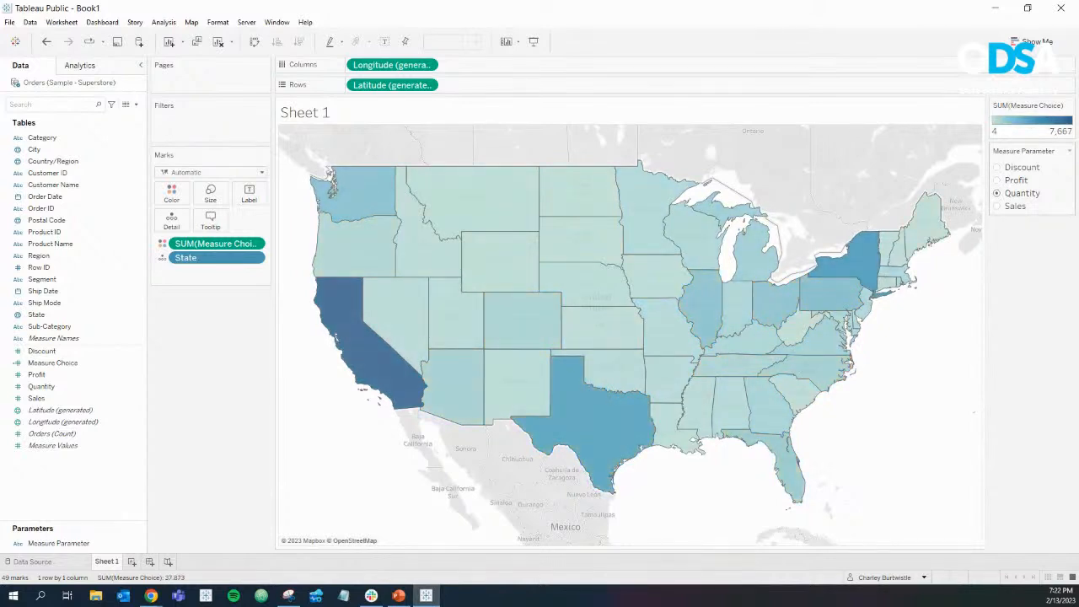
{"action": "left_click", "coordinate": [1015, 206]}
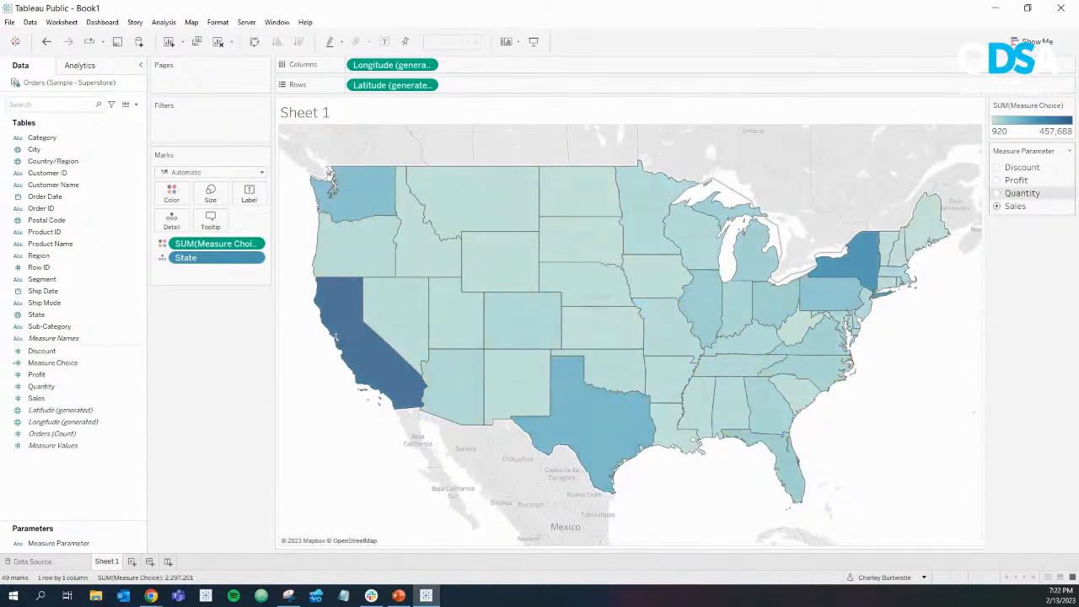
{"action": "left_click", "coordinate": [1020, 193]}
{"action": "left_click", "coordinate": [1016, 180]}
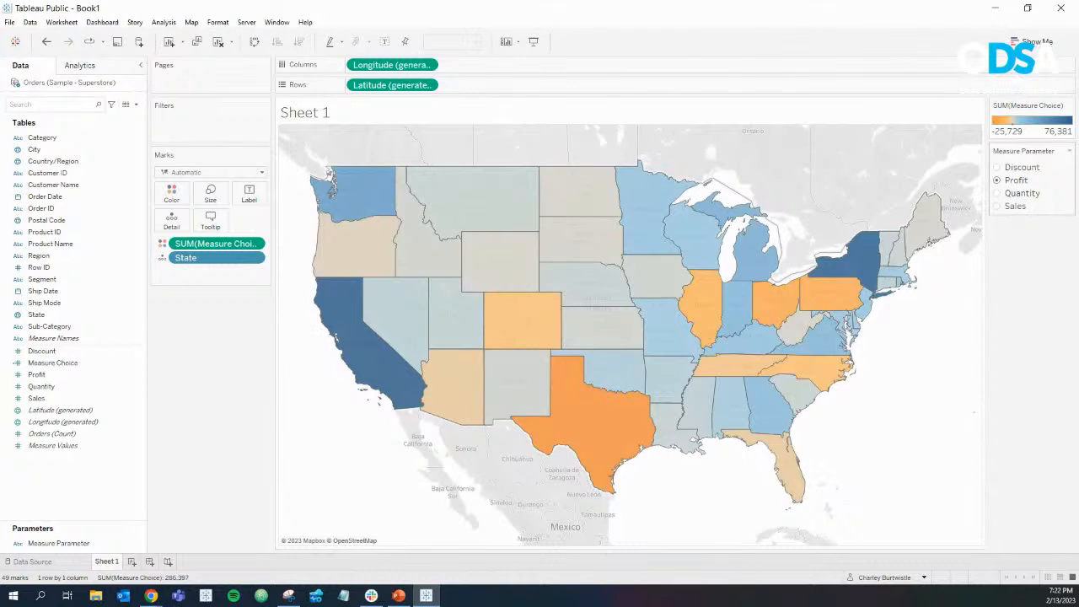
{"action": "left_click", "coordinate": [1019, 167]}
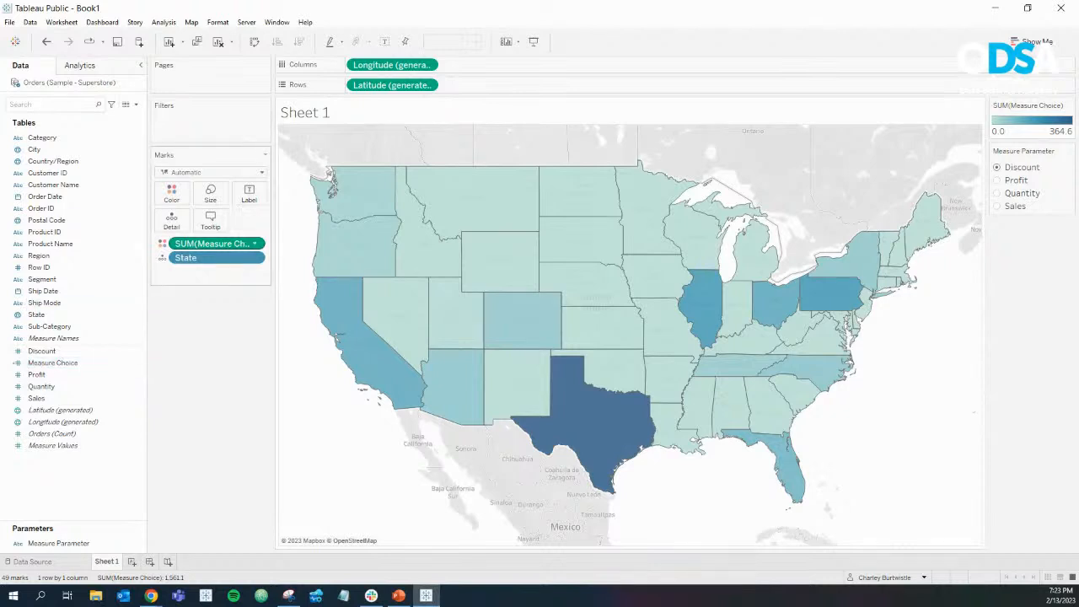
Step: Widen the Marks column to fit the full field names, and review the Measure Choice formula at an enlarged text size
{"action": "left_click_drag", "start_coordinate": [273, 253], "coordinate": [303, 253]}
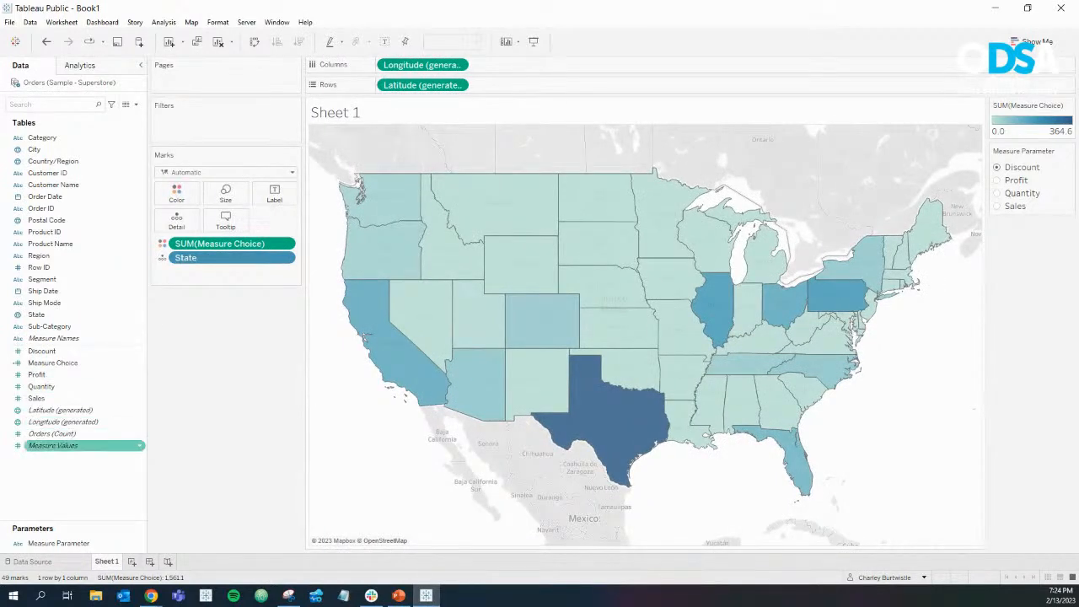
{"action": "left_click", "coordinate": [139, 363]}
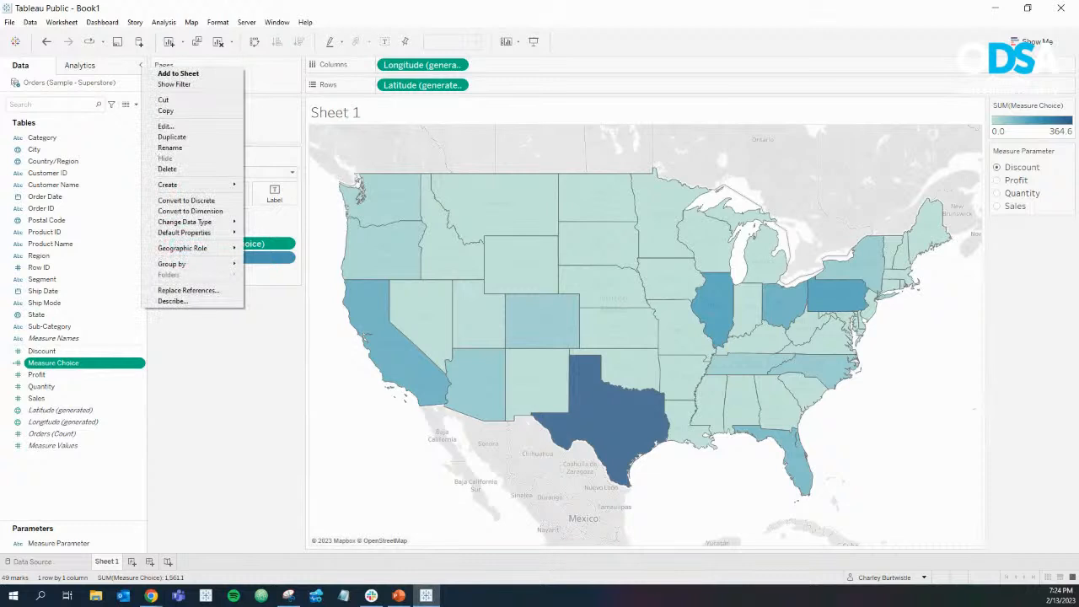
{"action": "left_click", "coordinate": [165, 126]}
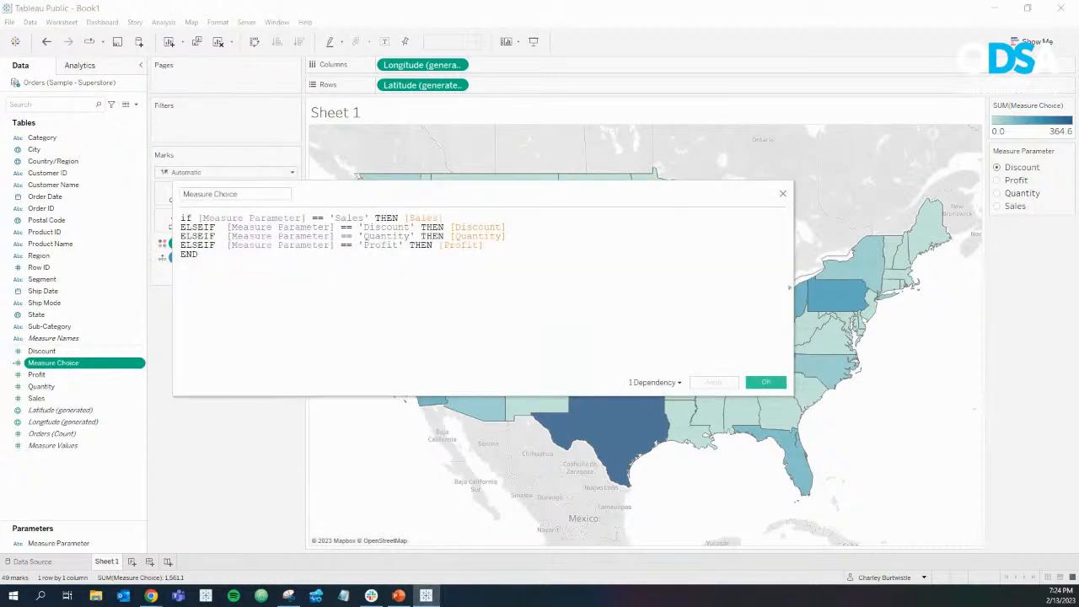
{"action": "scroll", "coordinate": [480, 278], "scroll_direction": "up", "scroll_amount": 5}
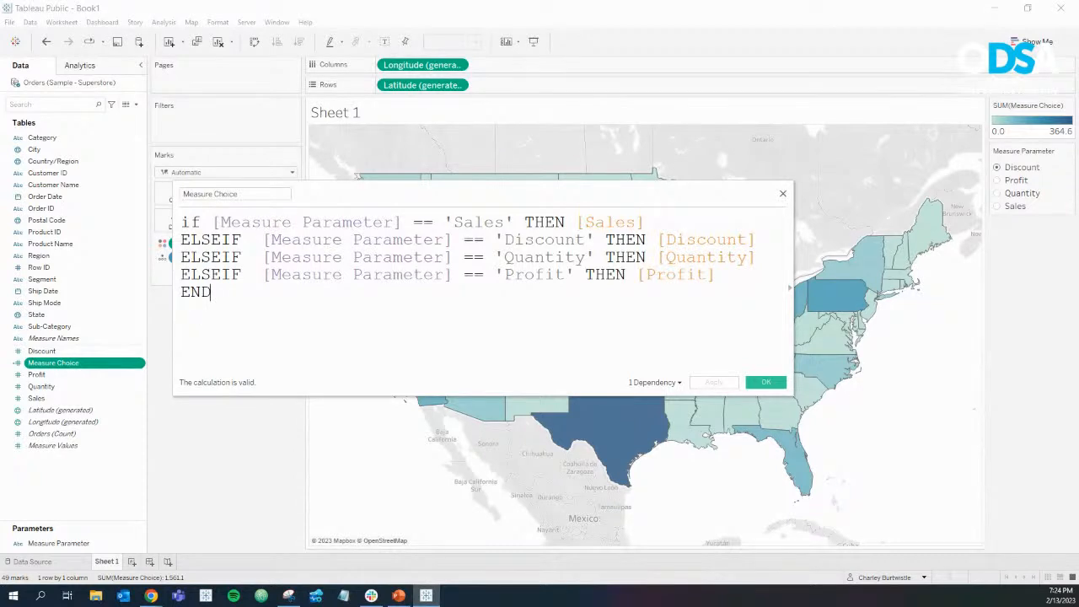
{"action": "left_click", "coordinate": [765, 382]}
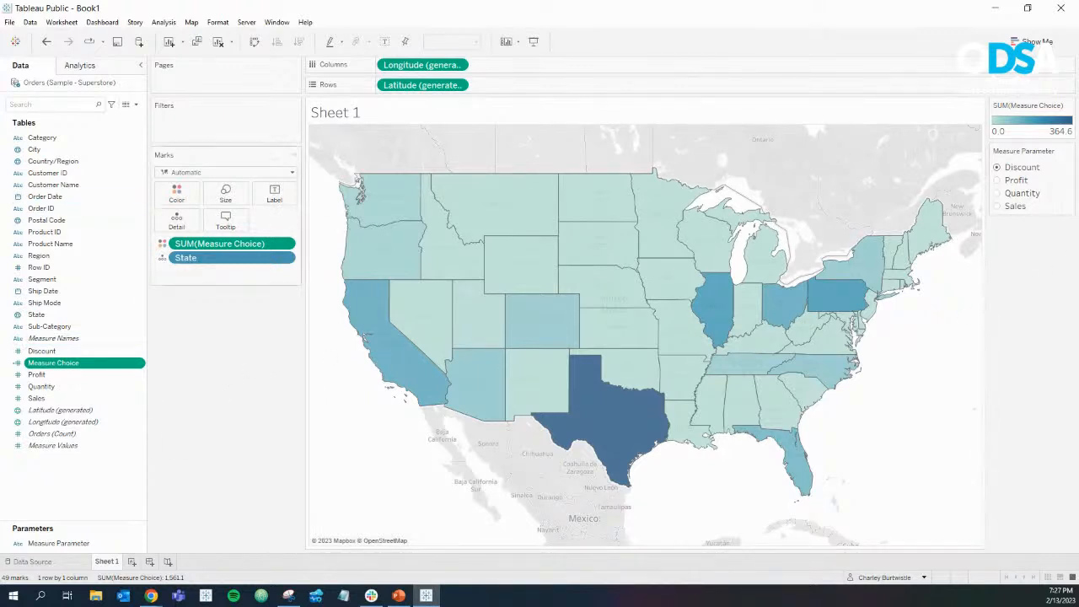
{"action": "left_click", "coordinate": [139, 362]}
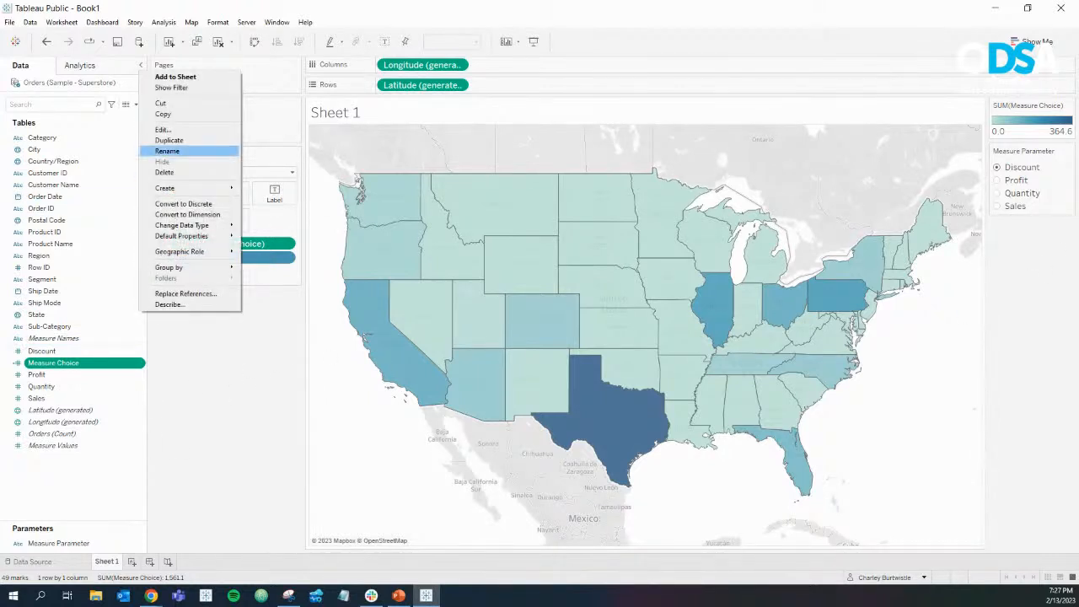
{"action": "left_click", "coordinate": [173, 128]}
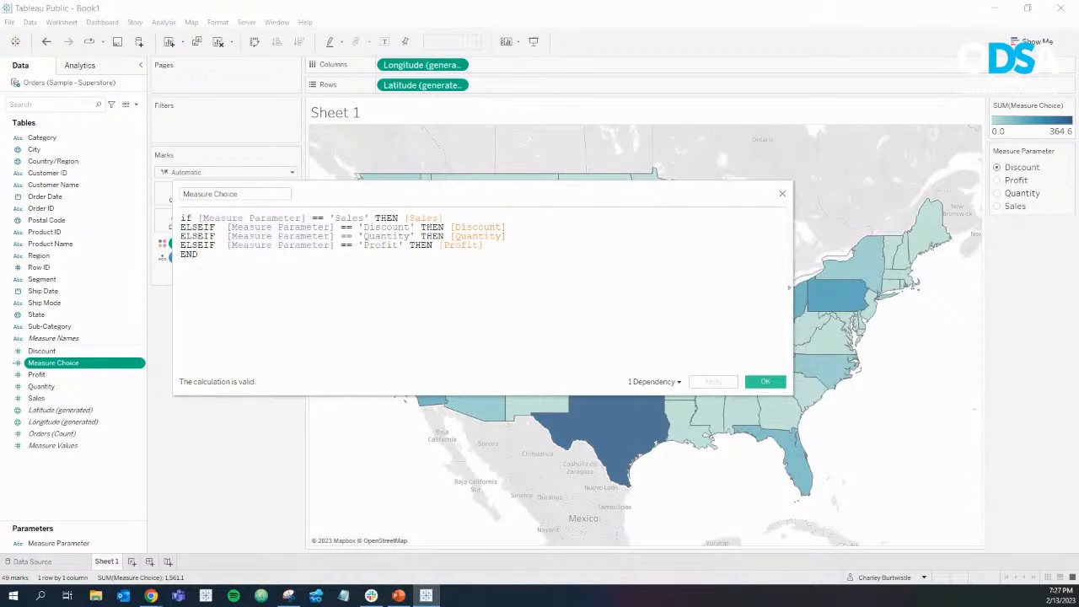
{"action": "scroll", "coordinate": [482, 287], "scroll_direction": "up", "scroll_amount": 6}
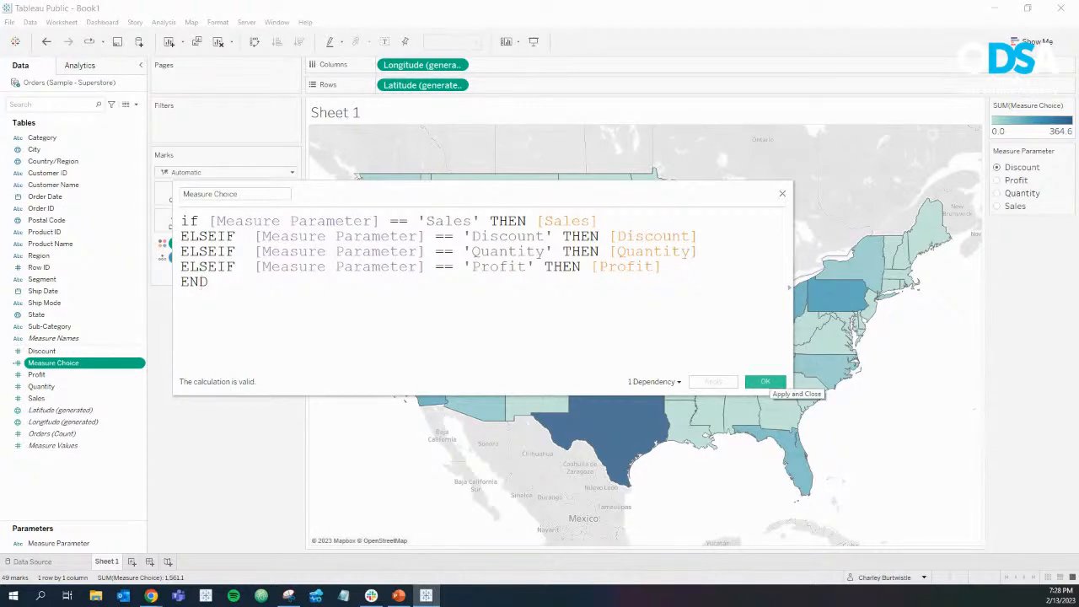
{"action": "left_click", "coordinate": [764, 381]}
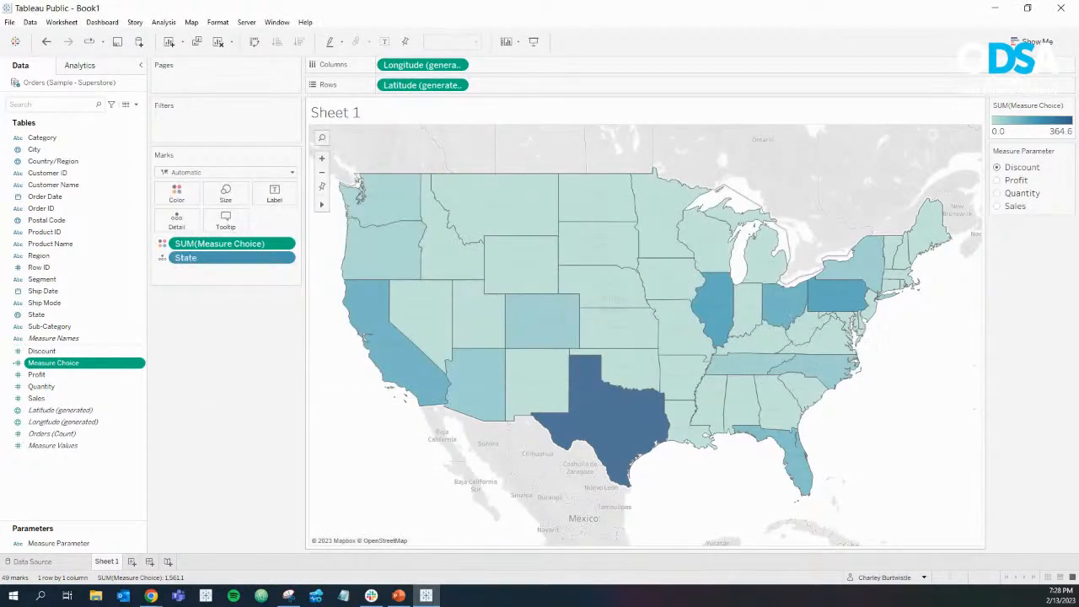
Step: Show the Measure Parameter control as a compact list
{"action": "left_click", "coordinate": [1068, 150]}
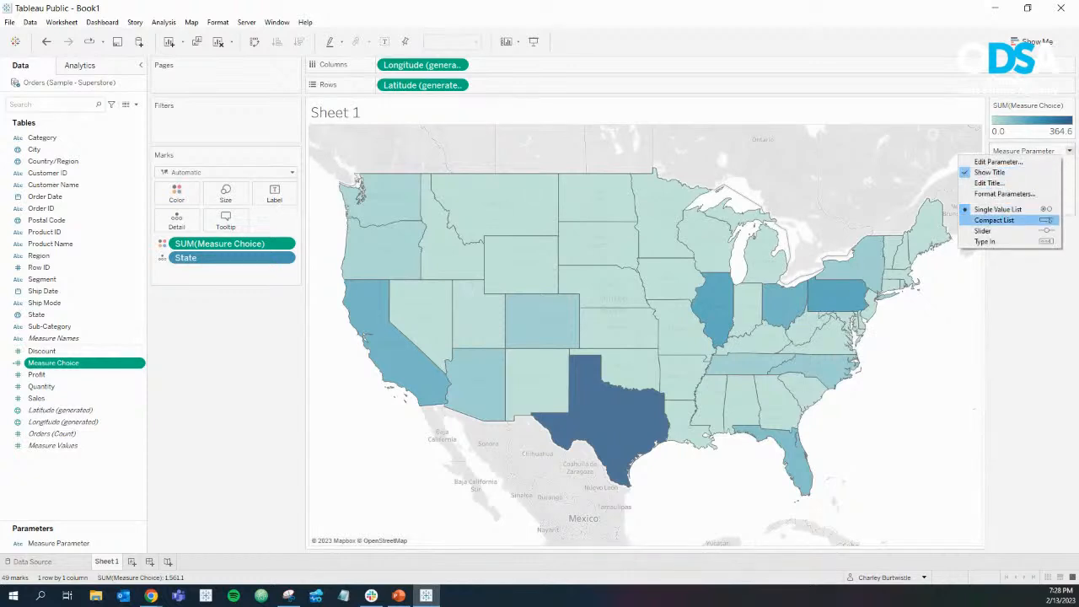
{"action": "left_click", "coordinate": [997, 209]}
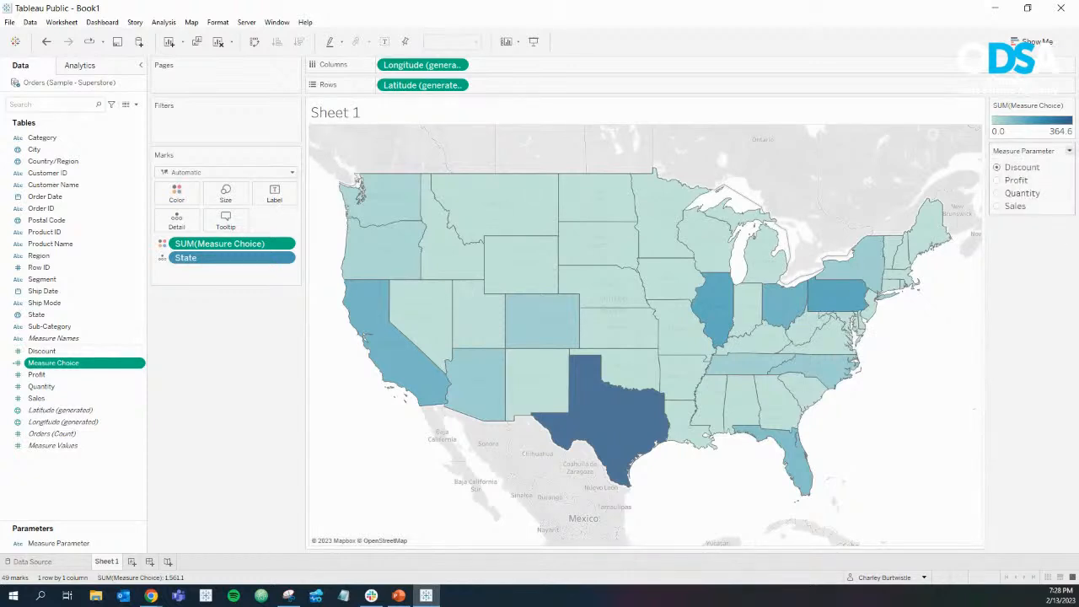
{"action": "left_click", "coordinate": [1069, 151]}
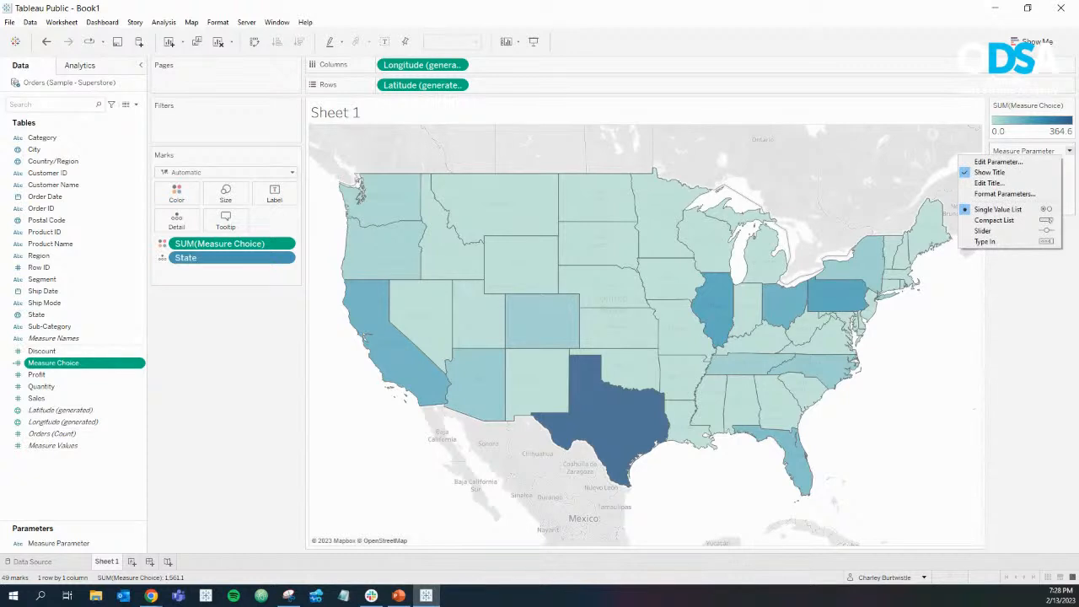
{"action": "left_click", "coordinate": [994, 220]}
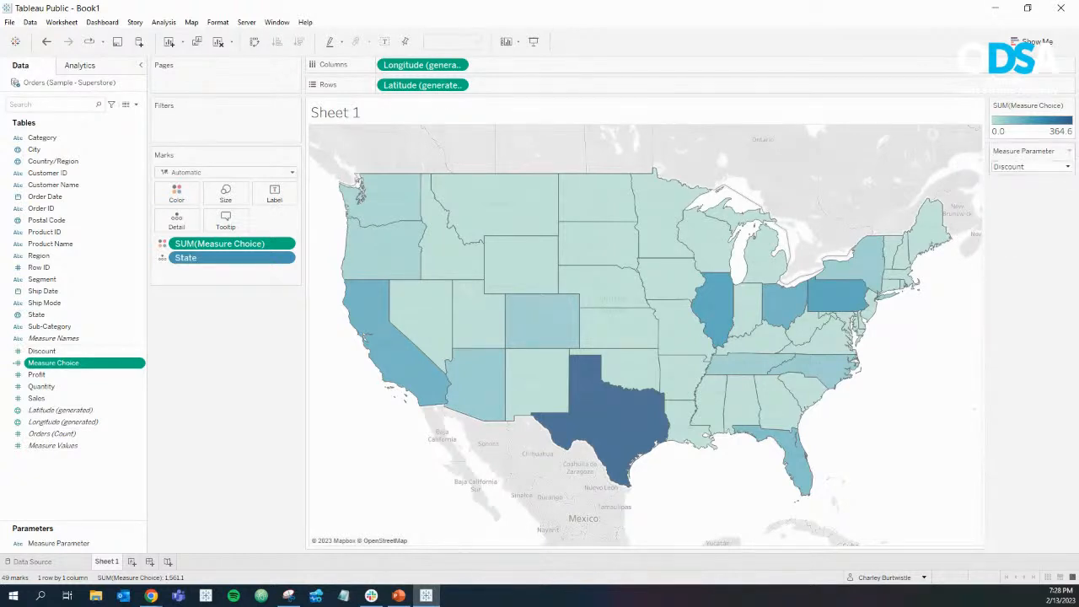
Step: Show the Measure Parameter control as a slider and step it through Profit and Quantity to Sales, then back to Quantity
{"action": "left_click", "coordinate": [1068, 151]}
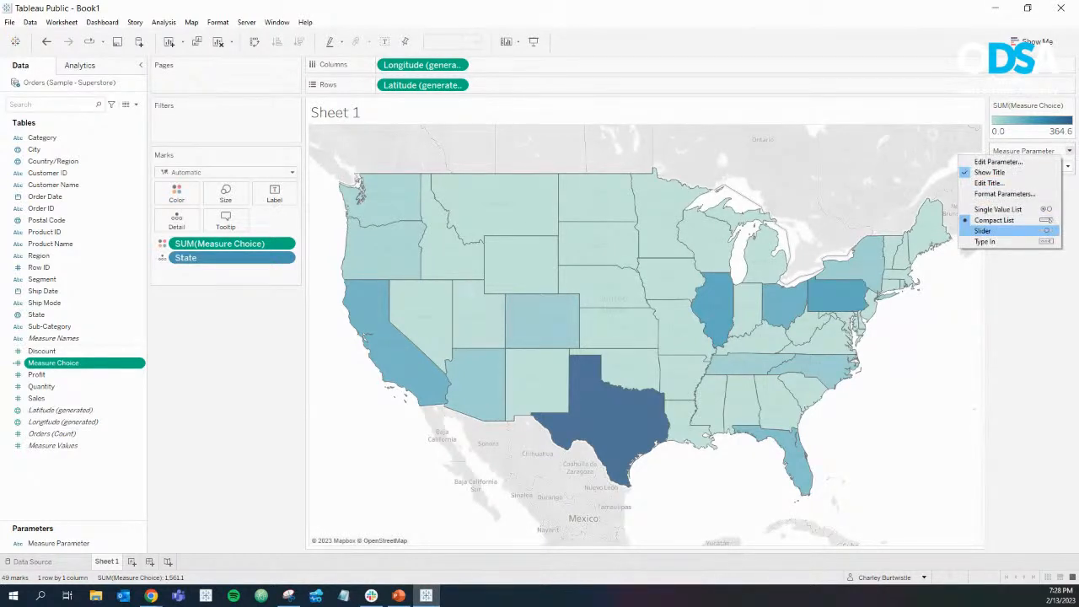
{"action": "left_click", "coordinate": [987, 230]}
{"action": "left_click", "coordinate": [1068, 178]}
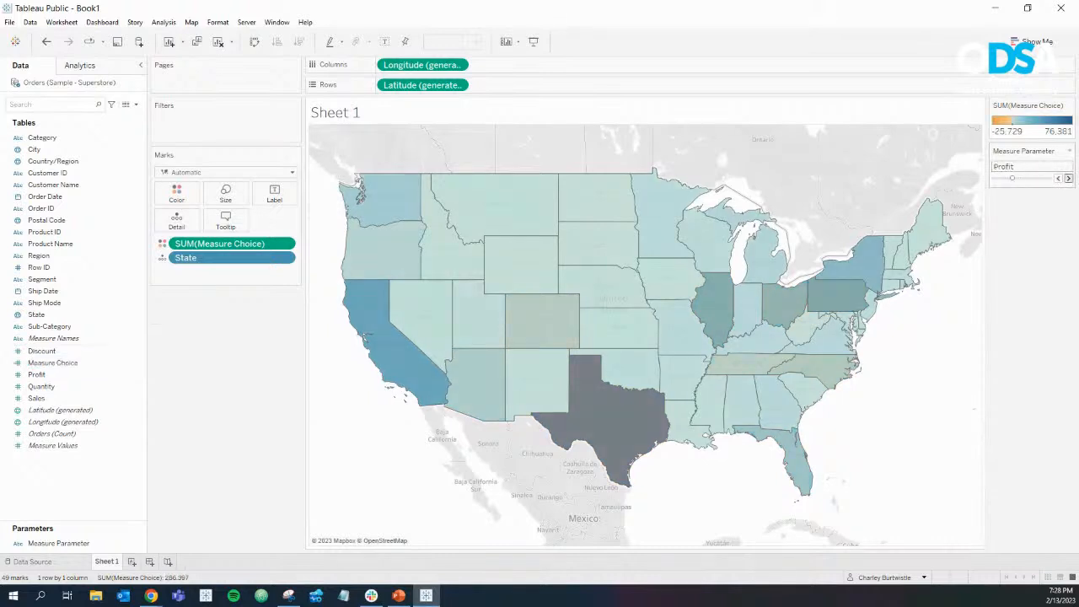
{"action": "left_click", "coordinate": [1068, 178]}
{"action": "left_click", "coordinate": [1068, 178]}
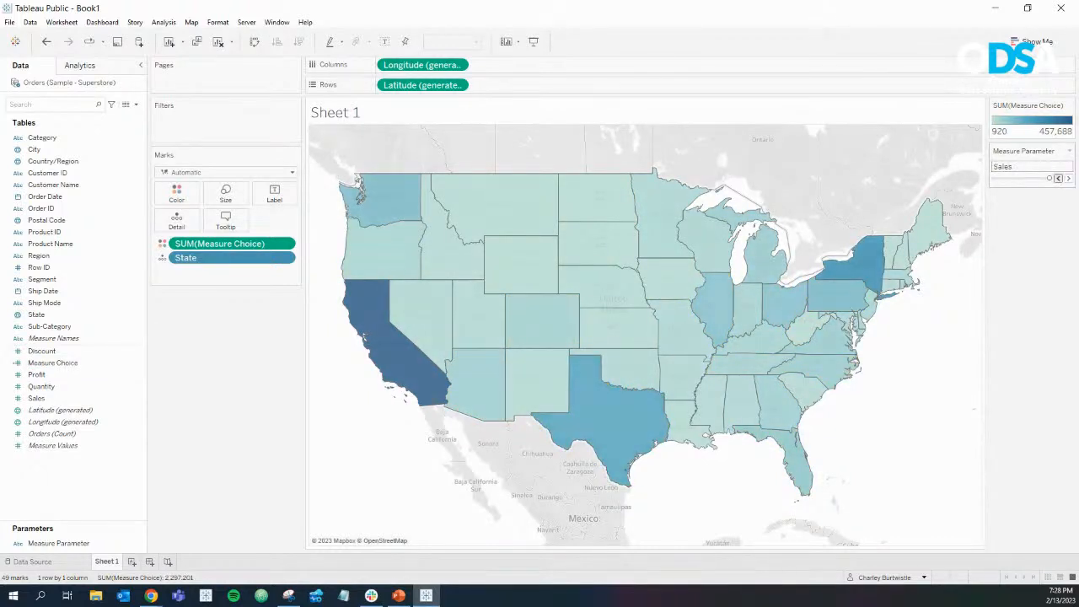
{"action": "left_click", "coordinate": [1059, 178]}
Step: Set Measure Parameter to Sales using its Type In display, and return the control to a single value list
{"action": "left_click", "coordinate": [1069, 150]}
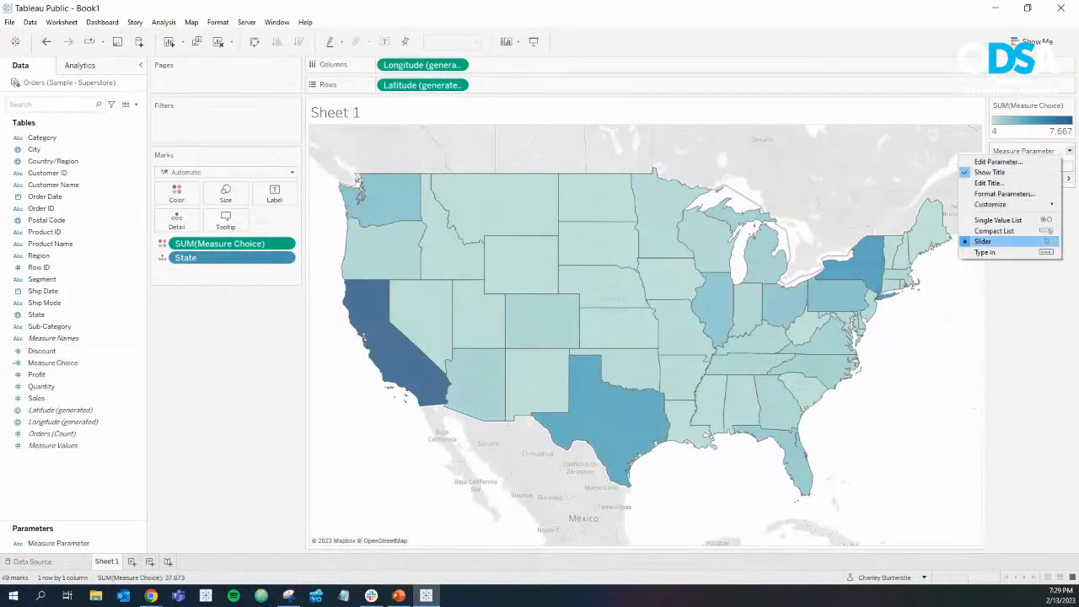
{"action": "left_click", "coordinate": [1047, 252]}
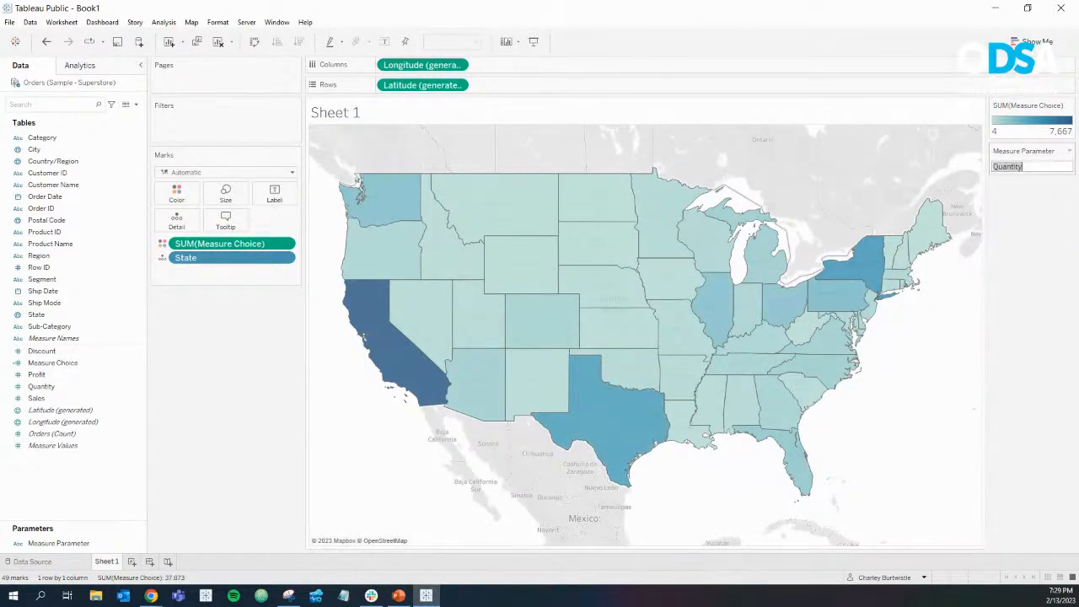
{"action": "type", "text": "Sales"}
{"action": "key", "text": "Return"}
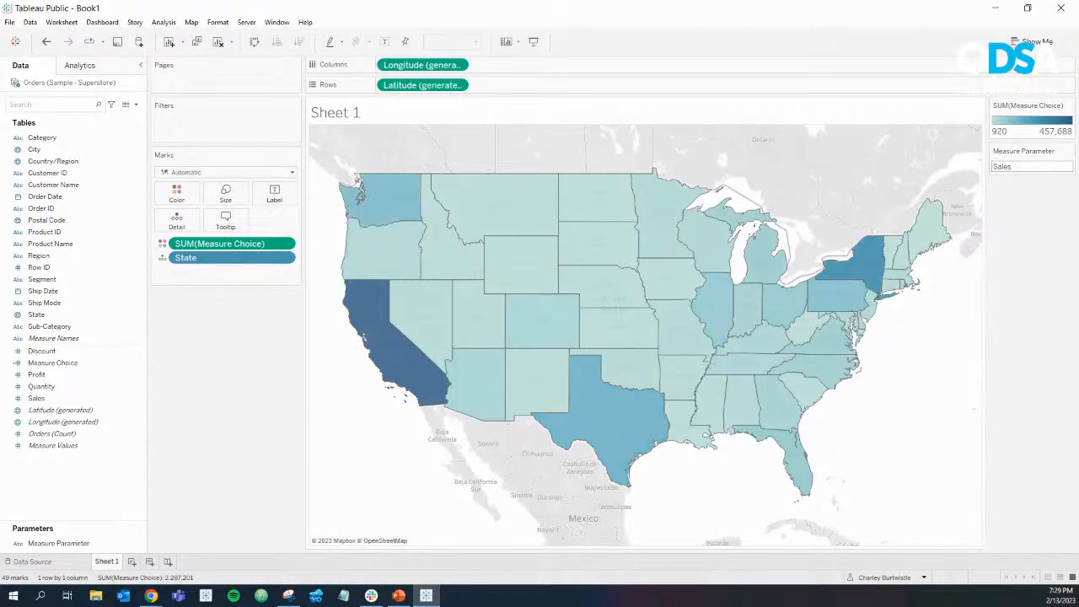
{"action": "left_click", "coordinate": [1069, 151]}
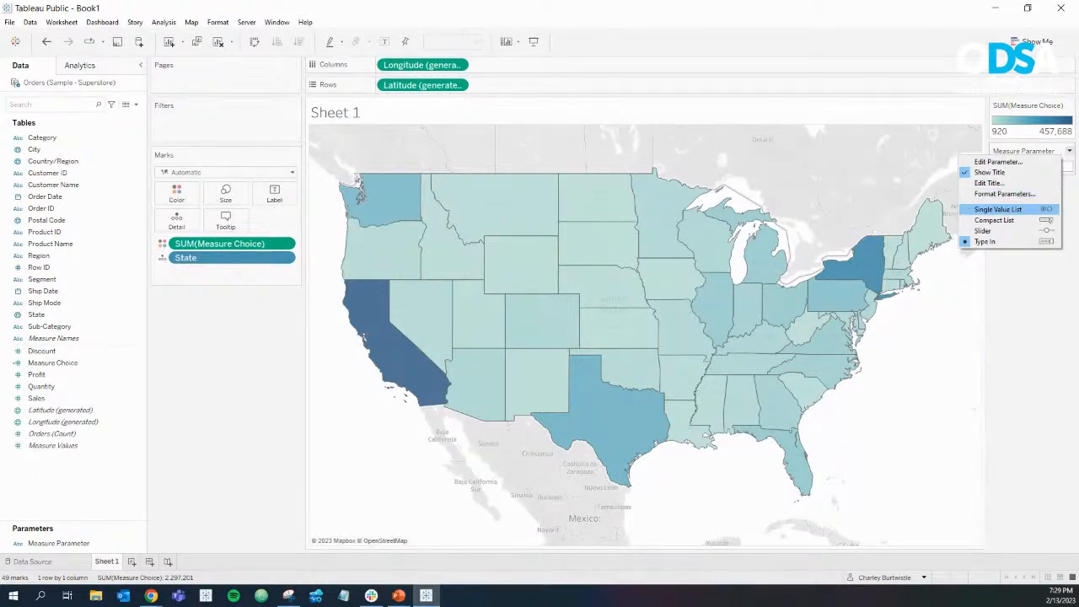
{"action": "left_click", "coordinate": [997, 209]}
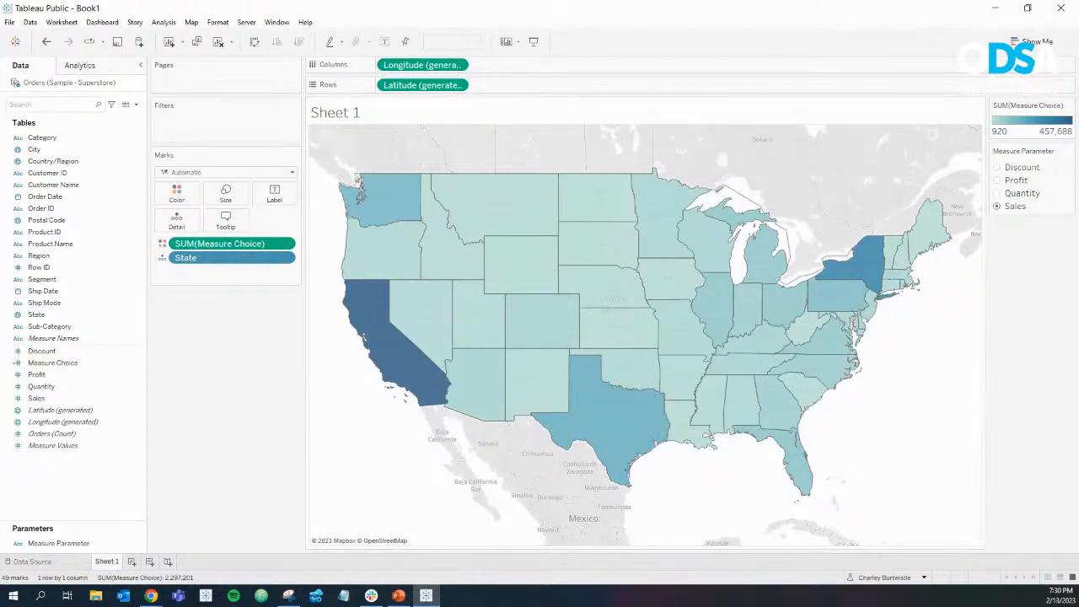
Step: Narrow the Data pane and the Marks column to give the map more room
{"action": "left_click_drag", "start_coordinate": [149, 337], "coordinate": [122, 337]}
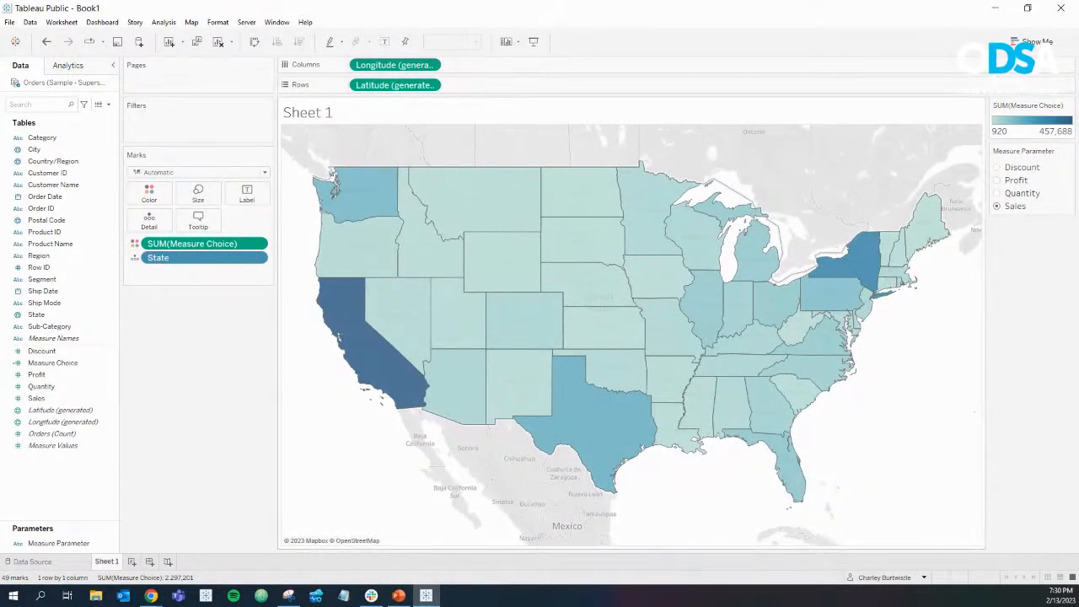
{"action": "left_click_drag", "start_coordinate": [276, 337], "coordinate": [263, 337]}
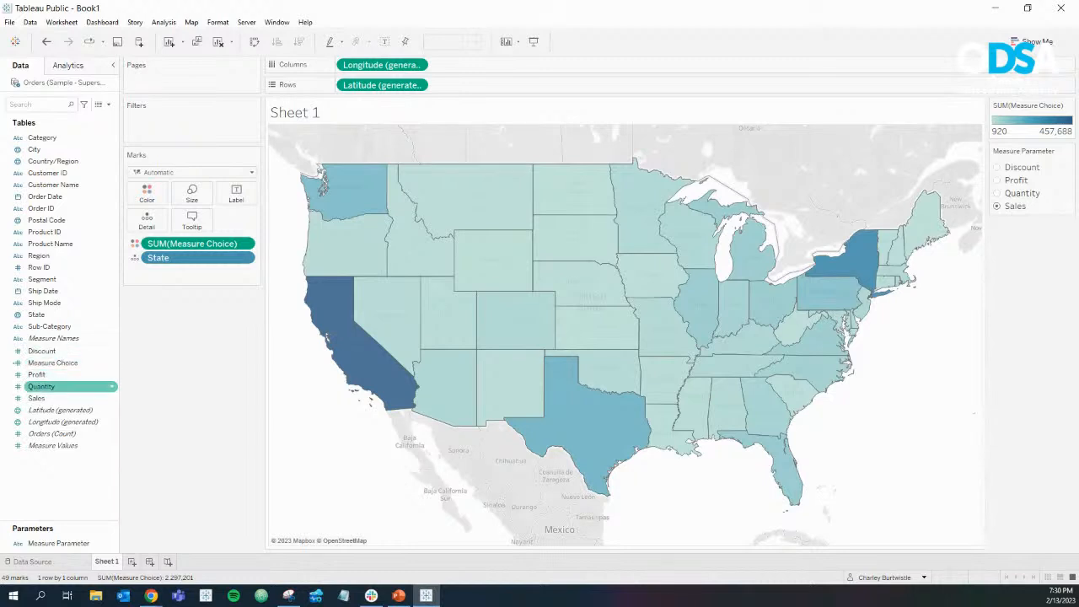
Step: Review the Measure Choice formula, and the data type and allowable values of Measure Parameter
{"action": "right_click", "coordinate": [101, 363]}
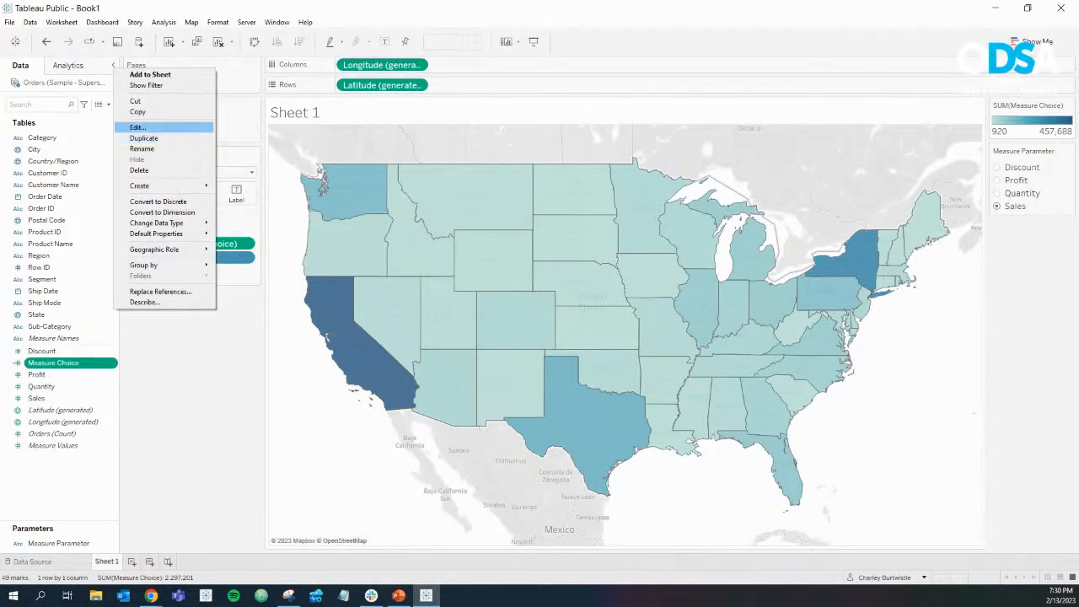
{"action": "left_click", "coordinate": [137, 127]}
{"action": "scroll", "coordinate": [304, 219], "scroll_direction": "up", "scroll_amount": 6}
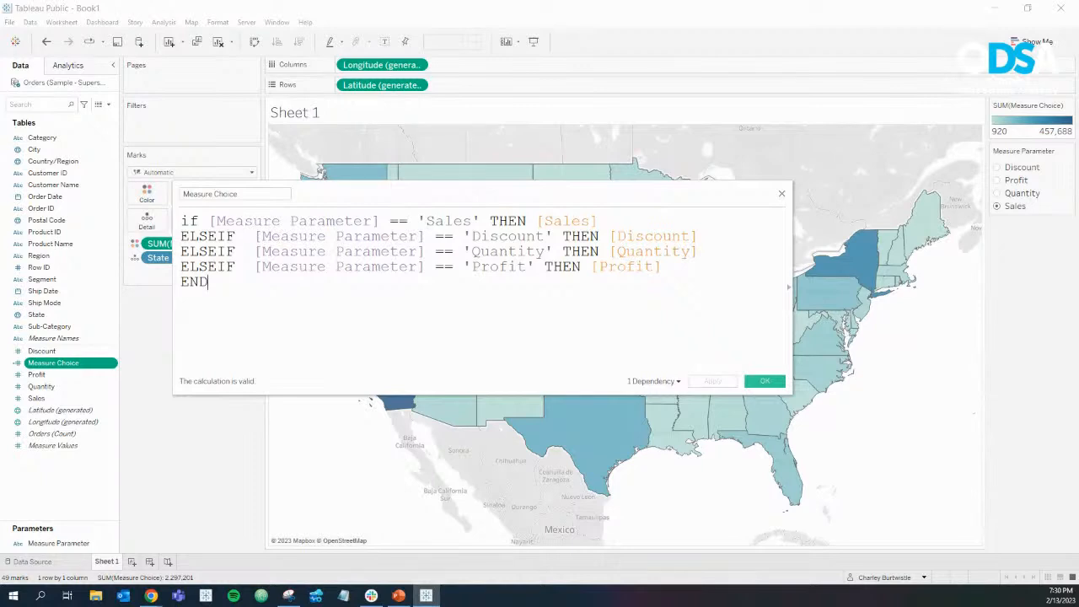
{"action": "left_click", "coordinate": [765, 381]}
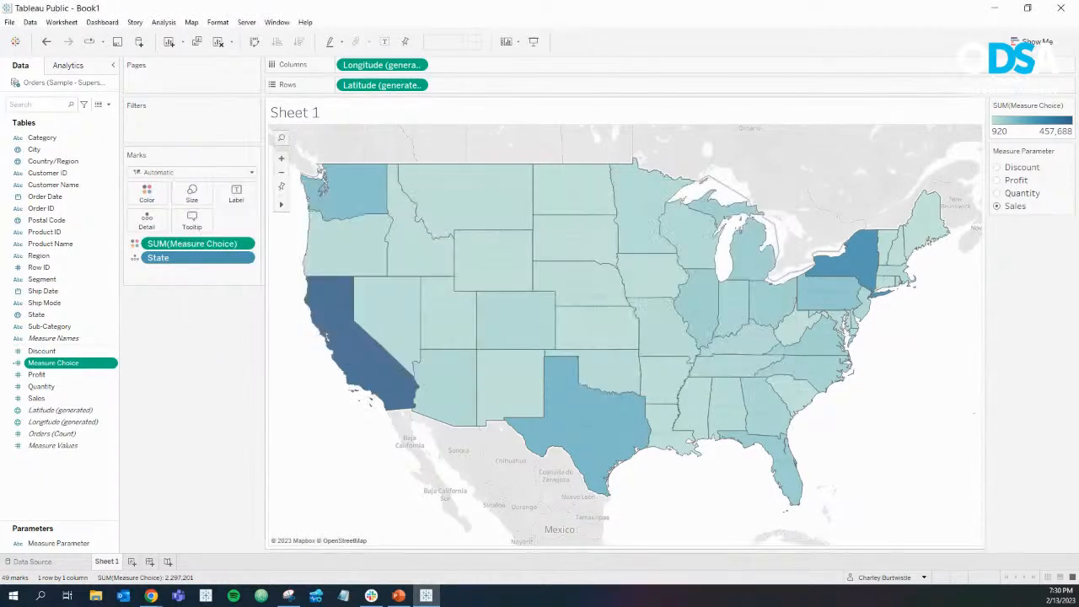
{"action": "left_click", "coordinate": [112, 544]}
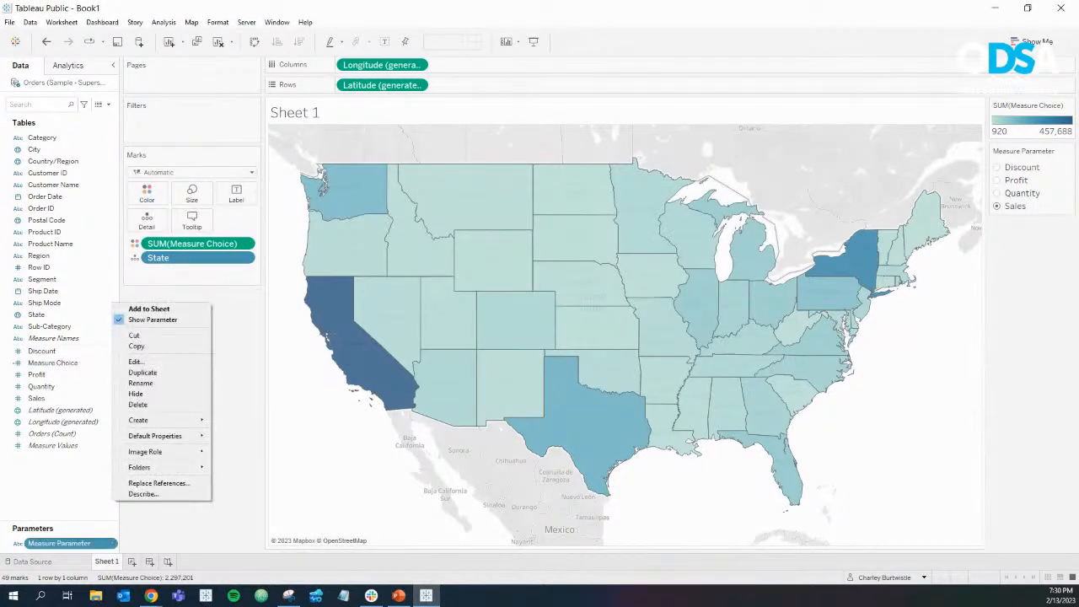
{"action": "left_click", "coordinate": [137, 362]}
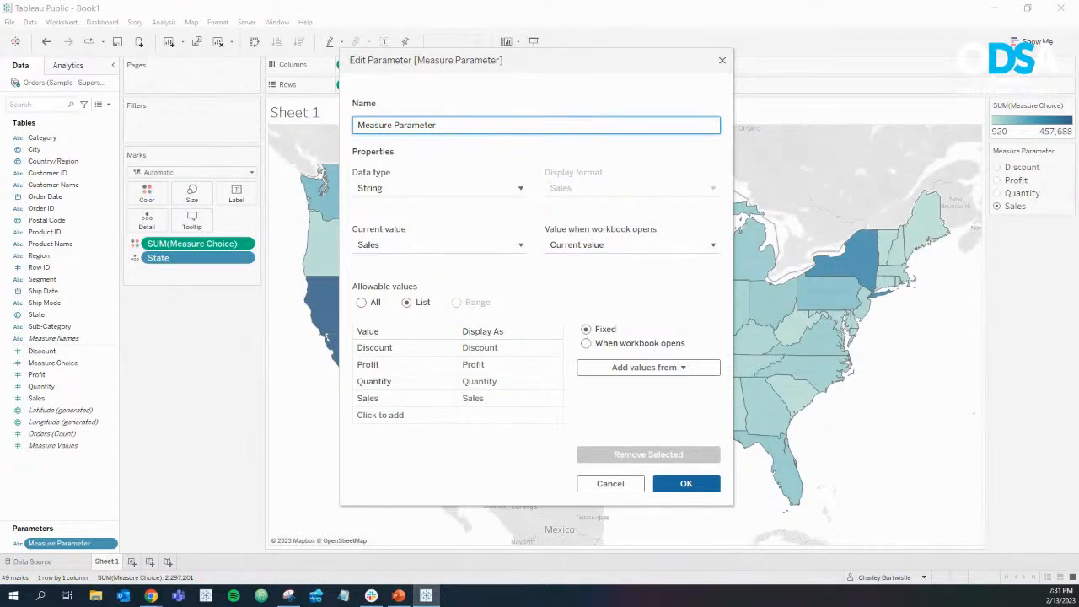
{"action": "key", "text": "Return"}
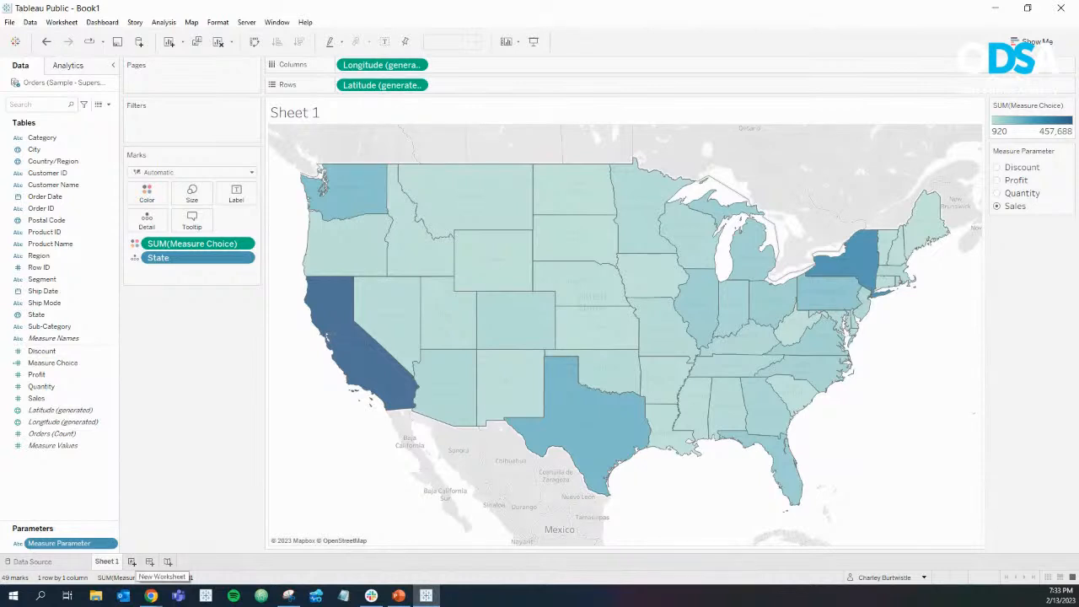
Step: Build a scatter plot of Discount against Sales on a new worksheet, coloring it by Category and replacing that with Sub-Category
{"action": "left_click", "coordinate": [132, 561]}
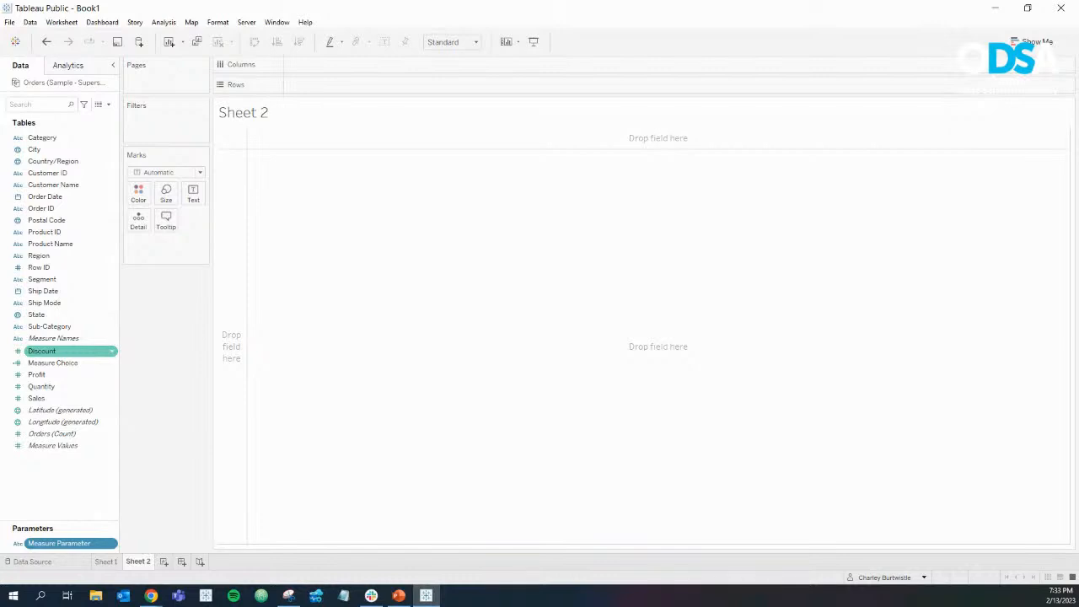
{"action": "double_click", "coordinate": [50, 351]}
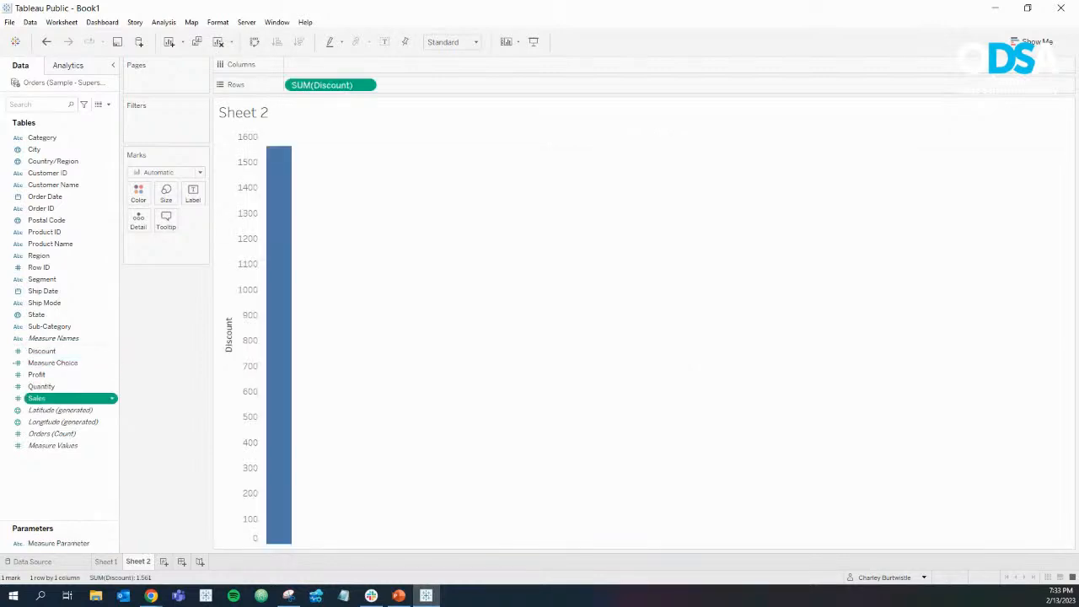
{"action": "double_click", "coordinate": [50, 398]}
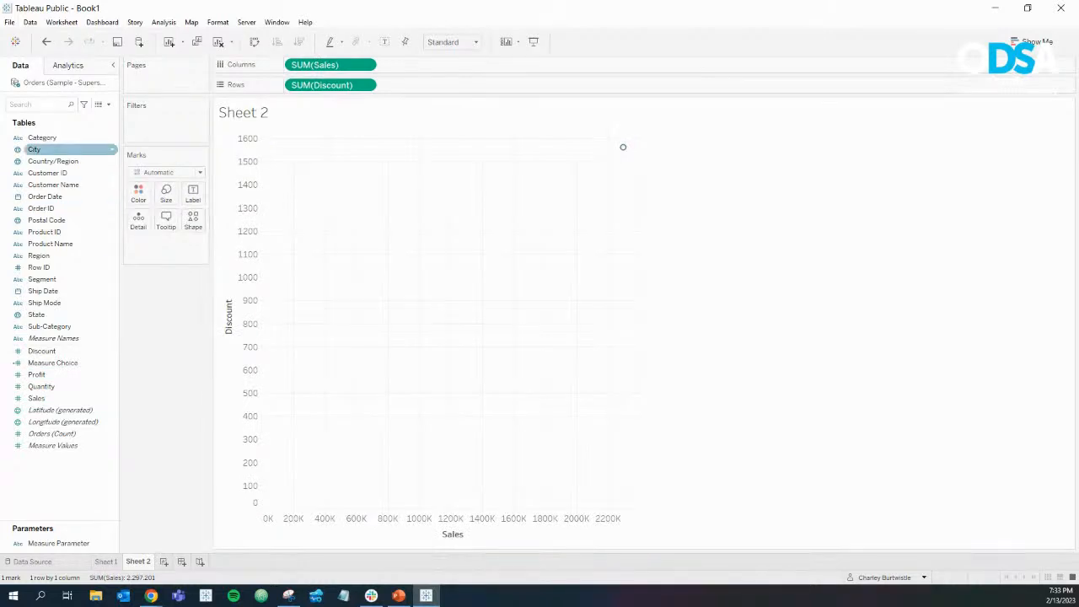
{"action": "left_click_drag", "start_coordinate": [43, 138], "coordinate": [136, 195]}
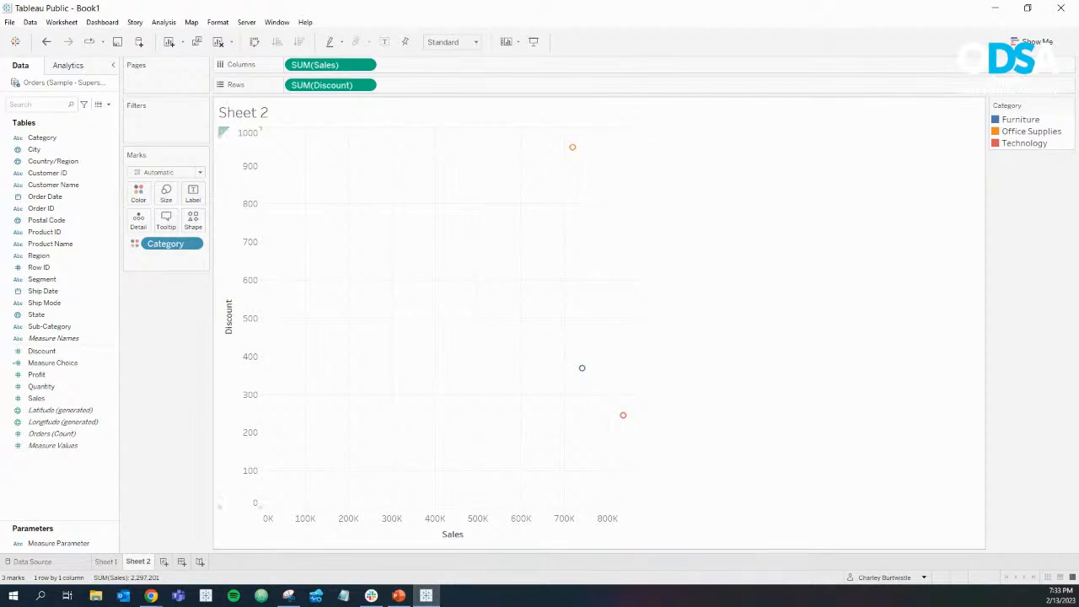
{"action": "left_click_drag", "start_coordinate": [36, 314], "coordinate": [165, 243]}
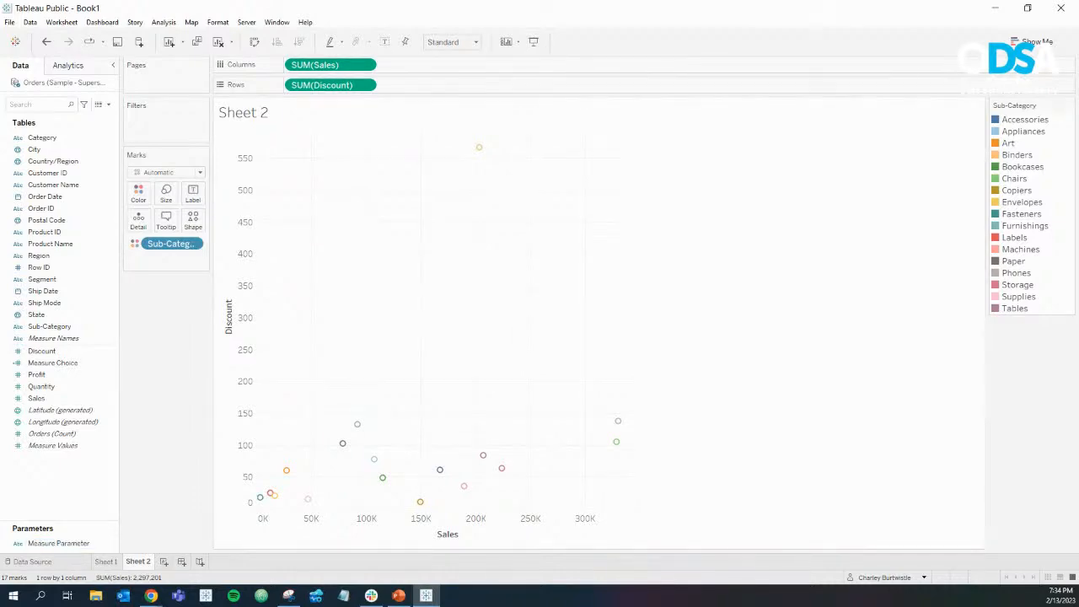
Step: Switch to Chrome to view the published SUPERSTORE SELF SERVICE dashboard on Tableau Public
{"action": "left_click", "coordinate": [151, 595]}
{"action": "left_click", "coordinate": [420, 547]}
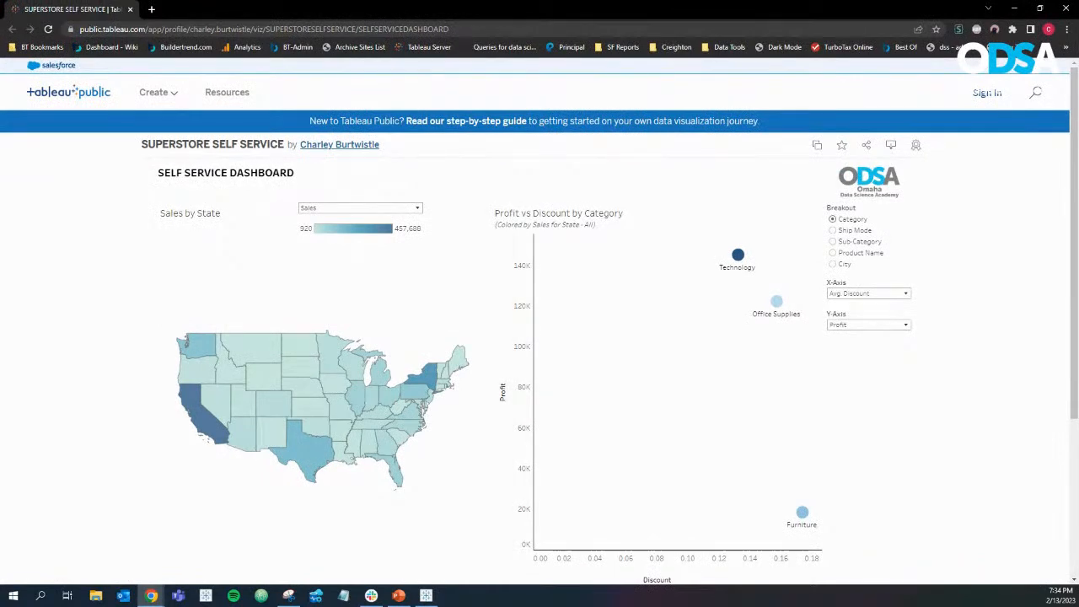
Step: Try the published scatter plot's selectors with Sub-Category as the breakout, Days To Ship as the X-Axis and Sales as the Y-Axis
{"action": "left_click", "coordinate": [855, 242]}
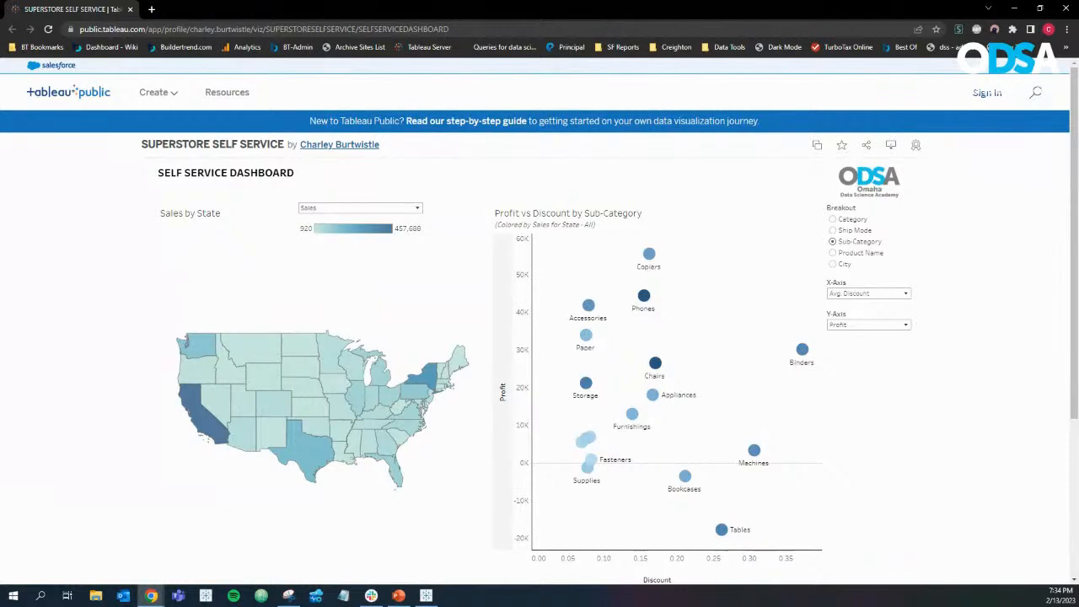
{"action": "left_click", "coordinate": [869, 293]}
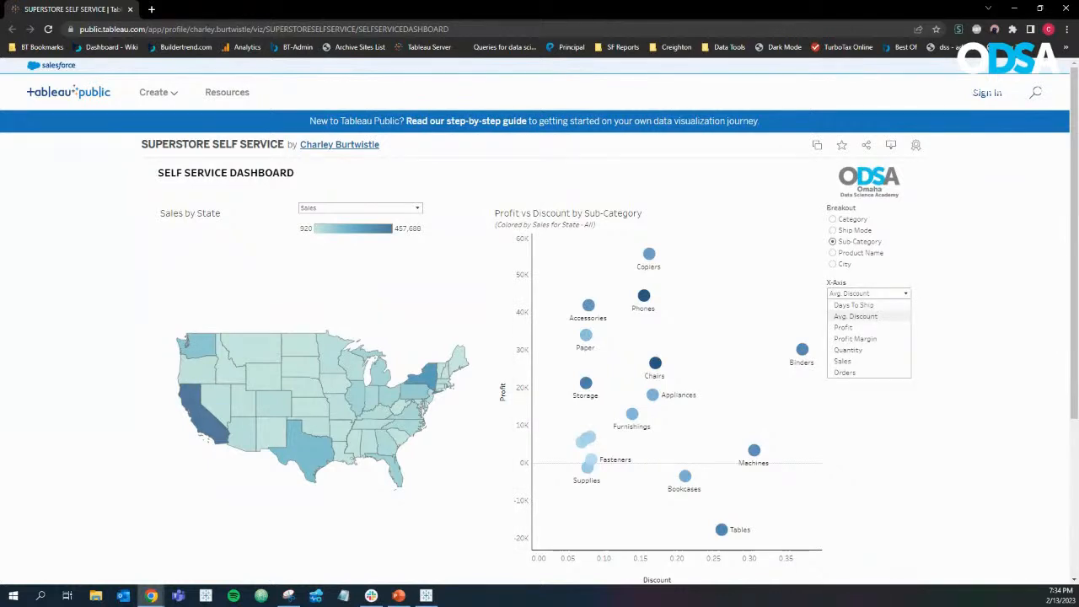
{"action": "left_click", "coordinate": [866, 316]}
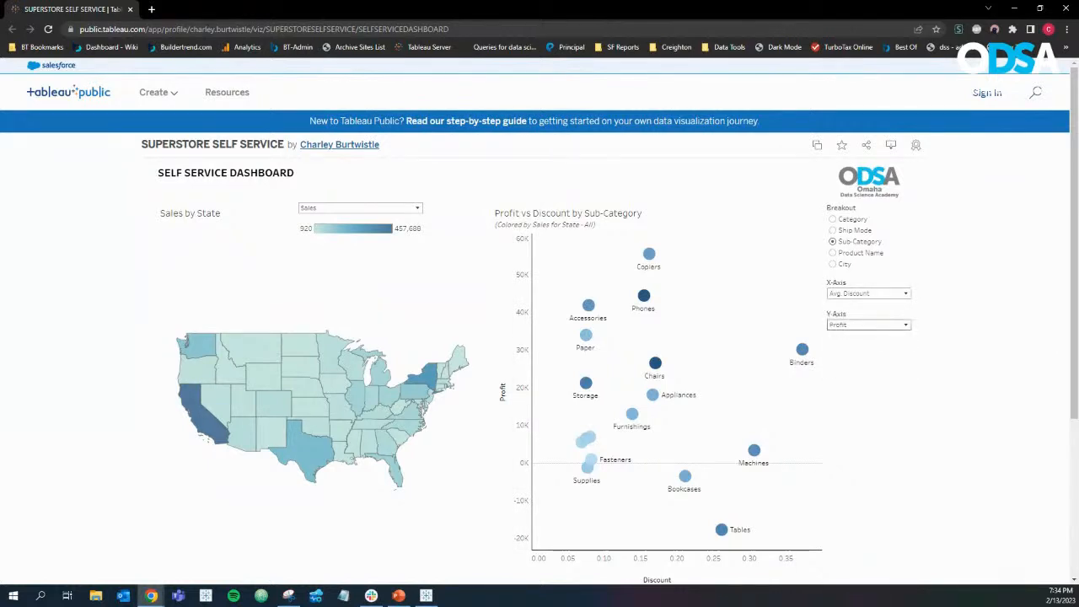
{"action": "left_click", "coordinate": [869, 295]}
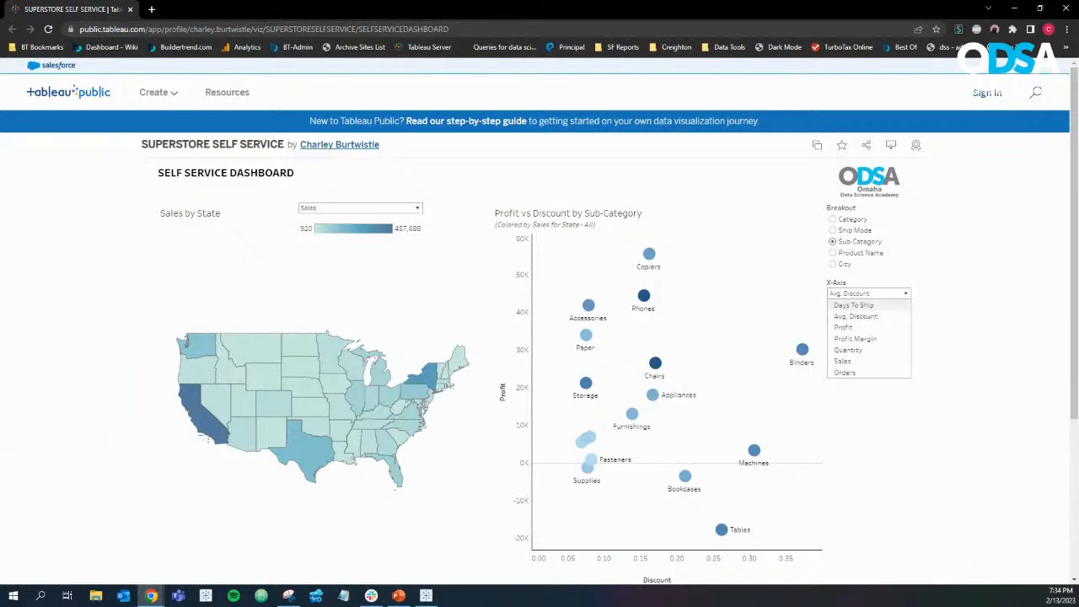
{"action": "left_click", "coordinate": [854, 305]}
{"action": "left_click", "coordinate": [868, 324]}
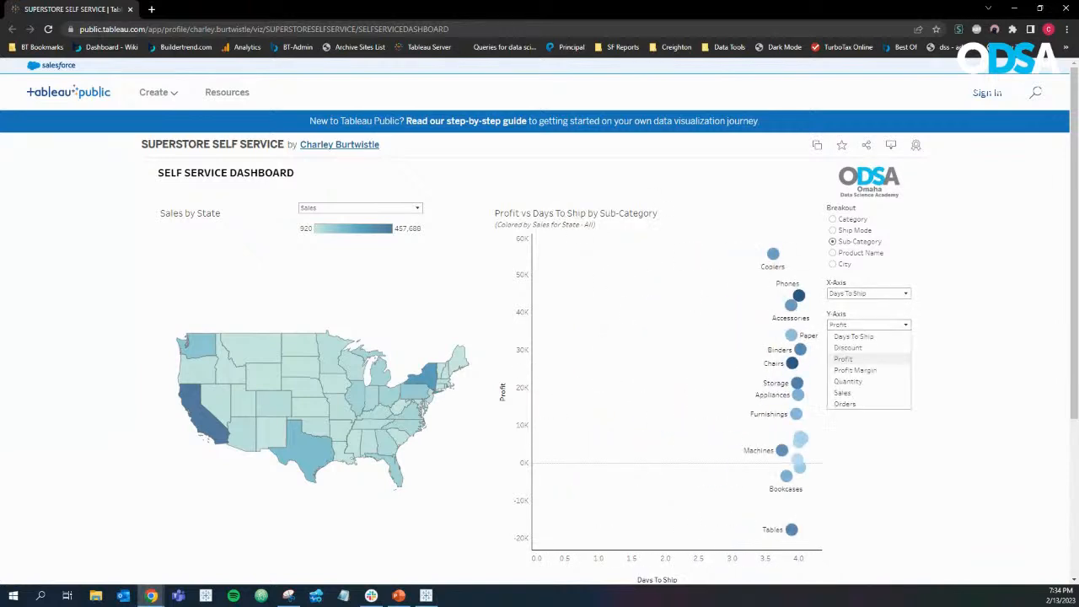
{"action": "left_click", "coordinate": [843, 392]}
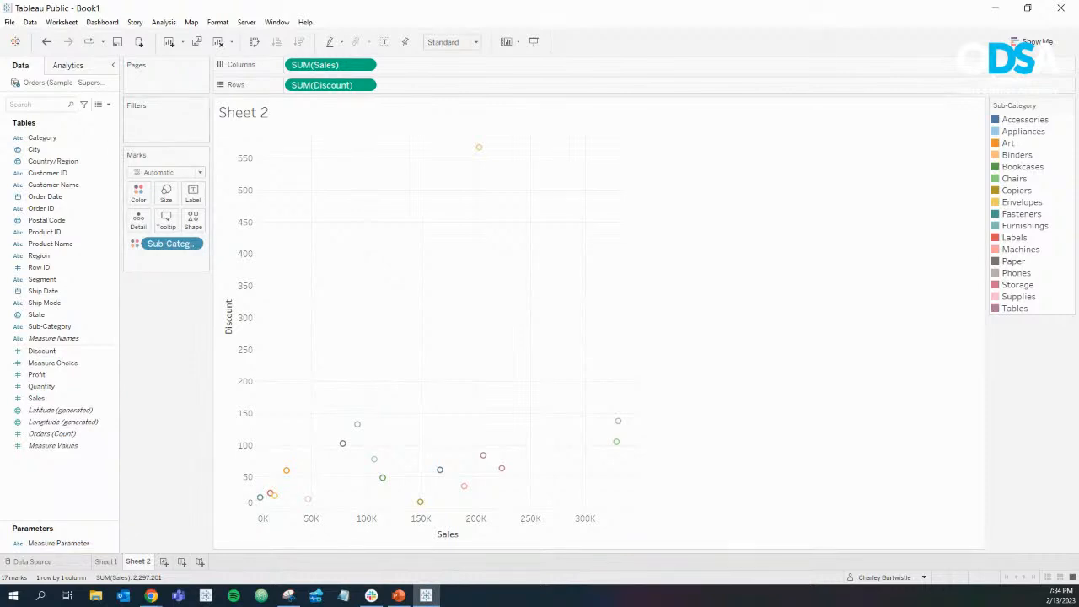
Step: Start a new parameter named Y-Axis with the String data type
{"action": "left_click", "coordinate": [108, 104]}
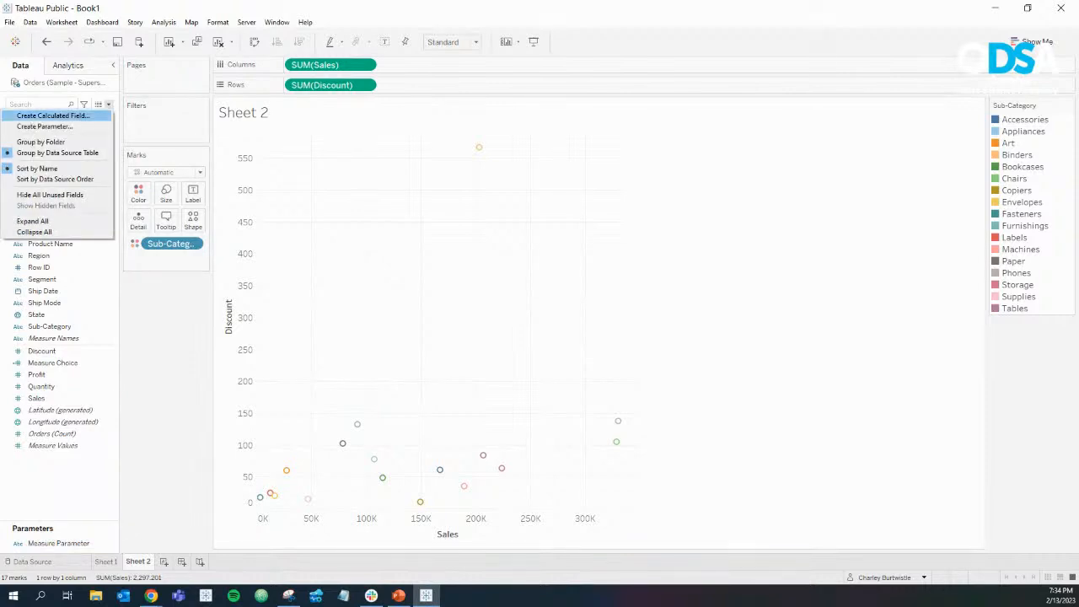
{"action": "left_click", "coordinate": [44, 127]}
{"action": "key", "text": "ctrl+shift+Left"}
{"action": "key", "text": "ctrl+shift+Left"}
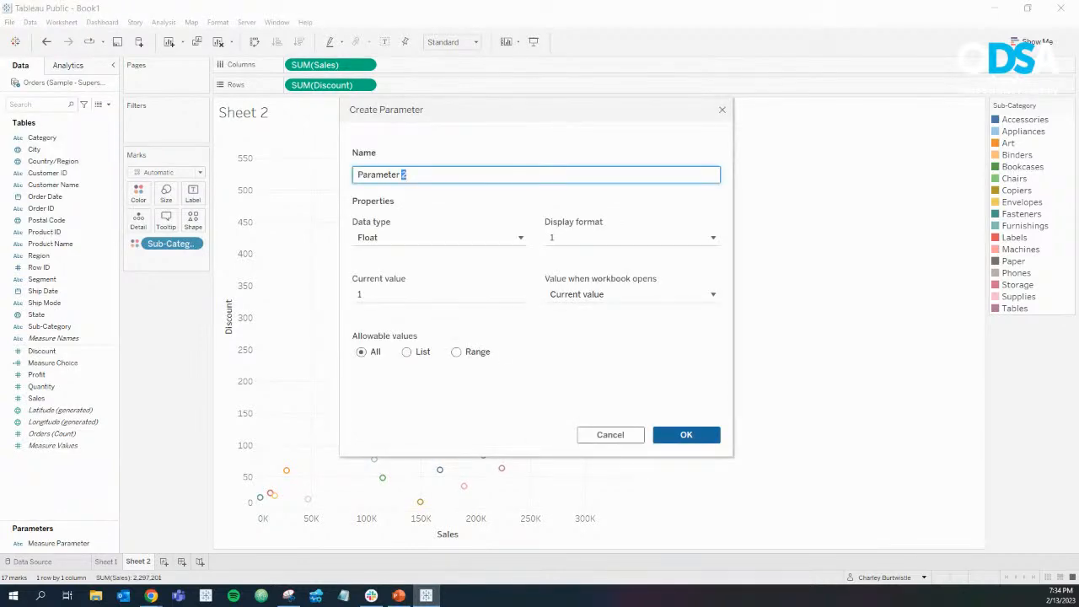
{"action": "type", "text": "Y-Axis"}
{"action": "left_click", "coordinate": [440, 238]}
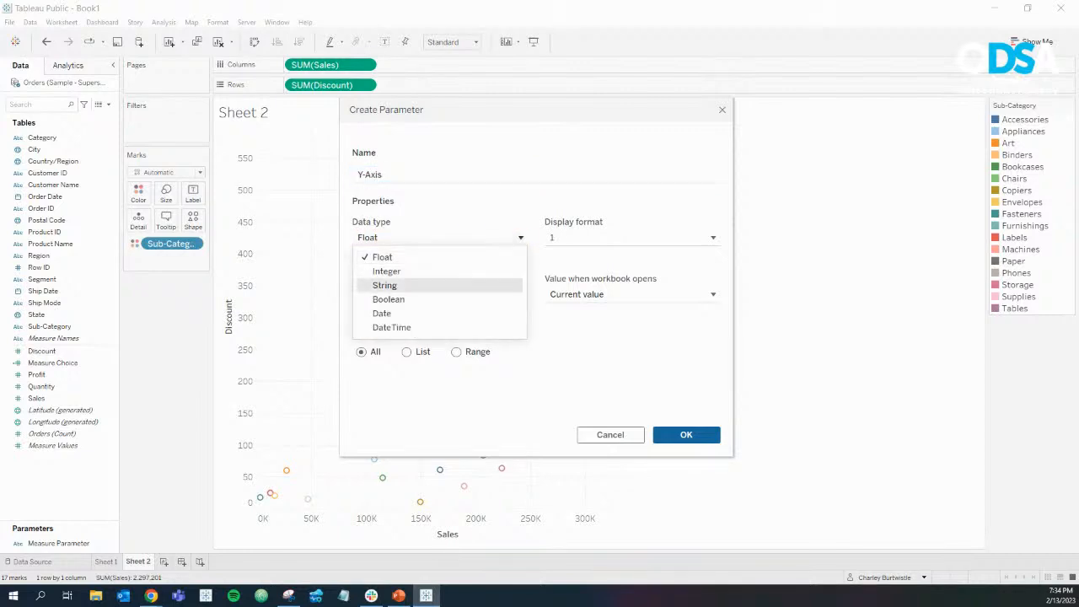
{"action": "left_click", "coordinate": [385, 286]}
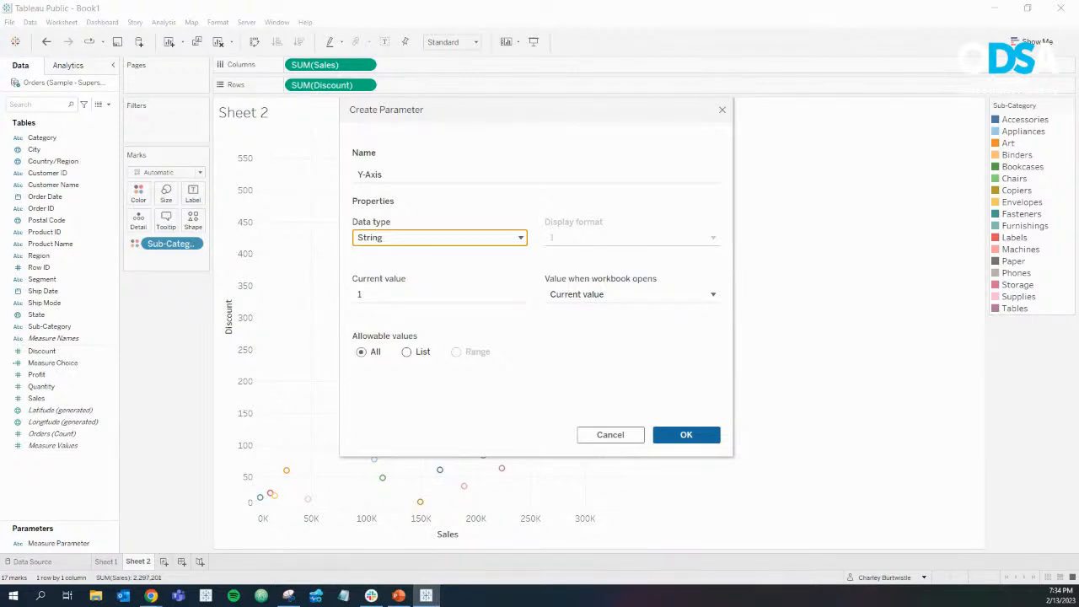
Step: Restrict the Y-Axis parameter to a list with the values Sales and Profit, and save it
{"action": "left_click", "coordinate": [407, 352]}
{"action": "left_click", "coordinate": [388, 397]}
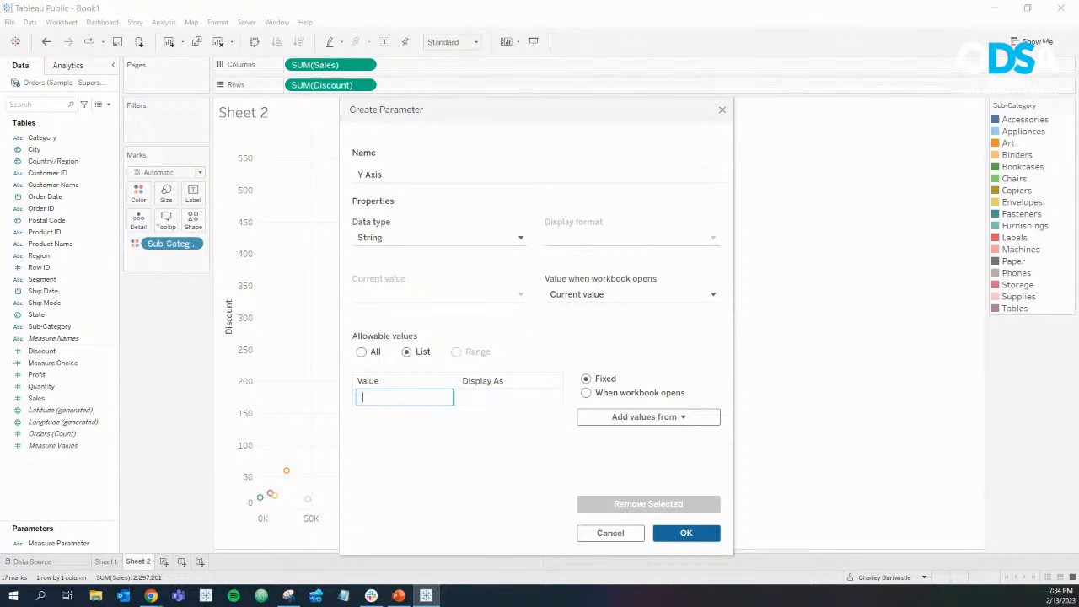
{"action": "type", "text": "Sales"}
{"action": "key", "text": "Return"}
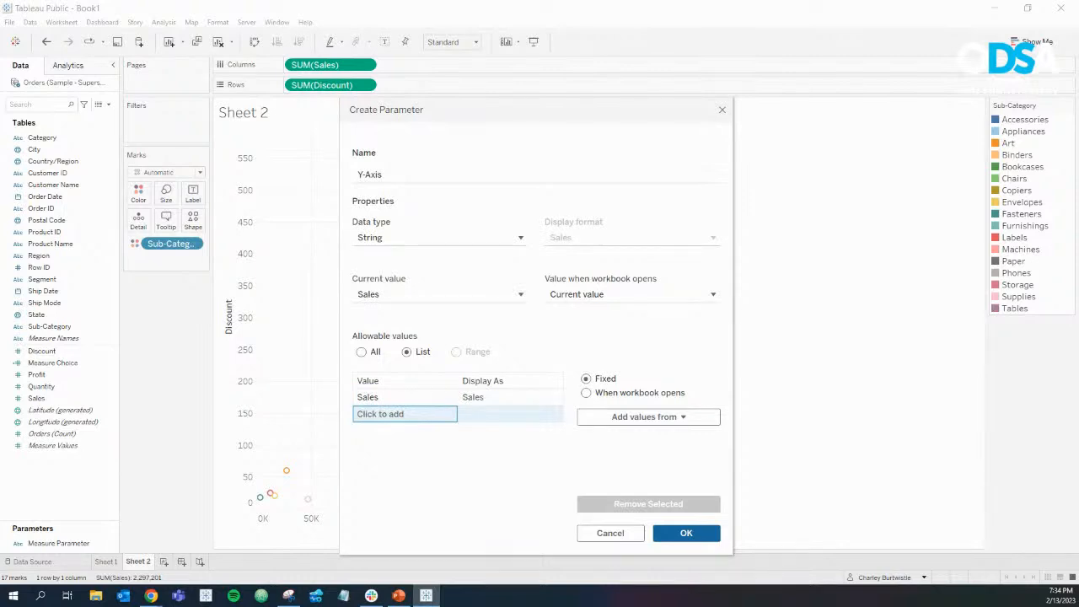
{"action": "left_click", "coordinate": [404, 414]}
{"action": "type", "text": "Profit"}
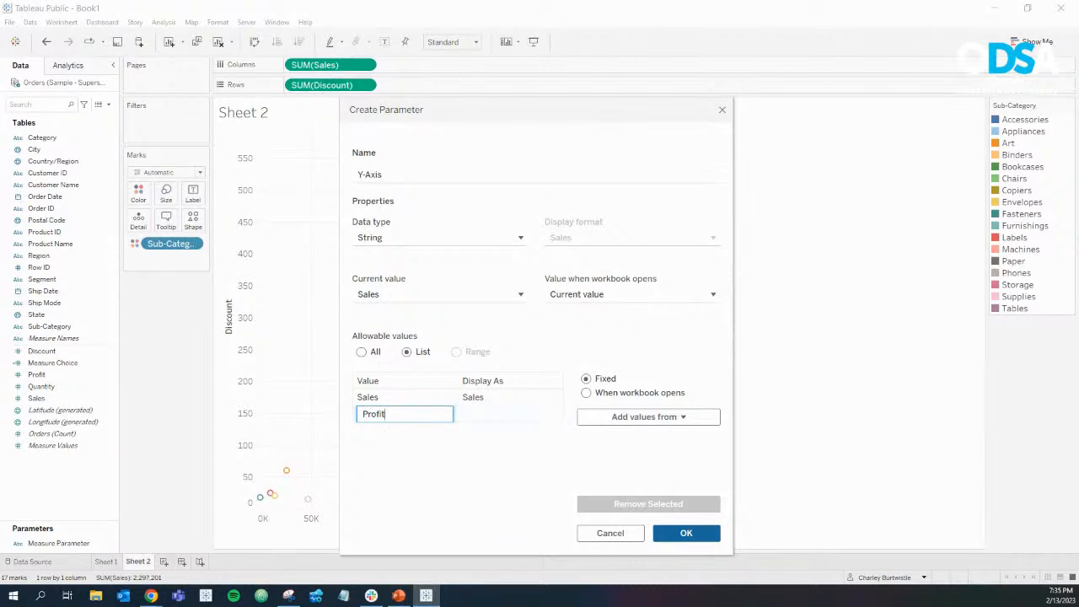
{"action": "key", "text": "Return"}
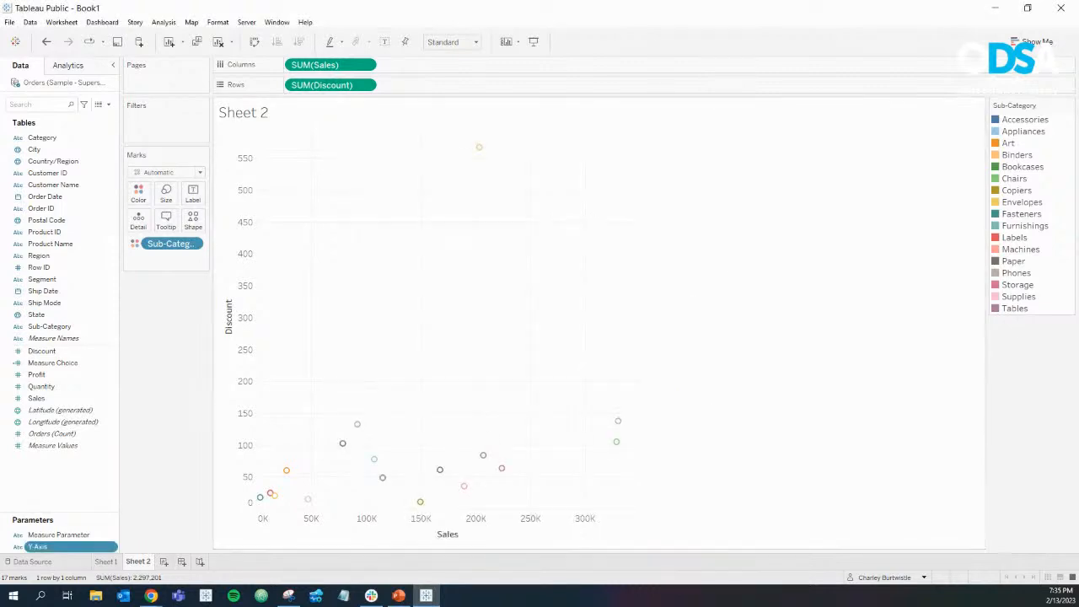
Step: Show the Y-Axis parameter control on the worksheet and choose Profit in it
{"action": "left_click", "coordinate": [112, 546]}
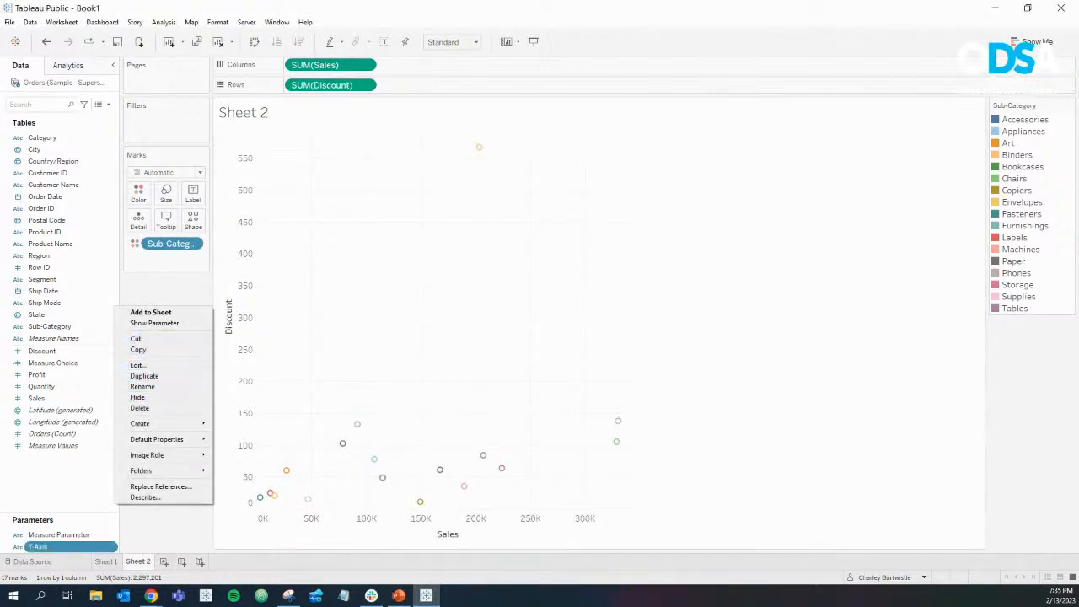
{"action": "left_click", "coordinate": [143, 324]}
{"action": "left_click", "coordinate": [1069, 327]}
{"action": "left_click", "coordinate": [997, 386]}
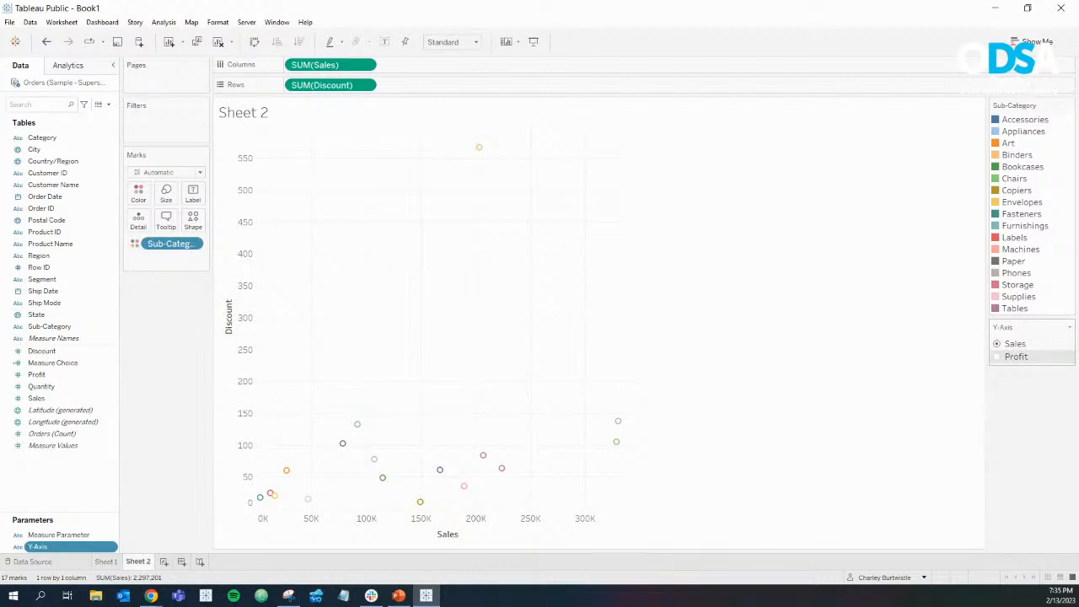
{"action": "left_click", "coordinate": [997, 356]}
Step: Create a calculated field named Y-Axis whose formula first returns [Sales] when the Y-Axis parameter equals 'Sales'
{"action": "left_click", "coordinate": [108, 105]}
{"action": "left_click", "coordinate": [42, 112]}
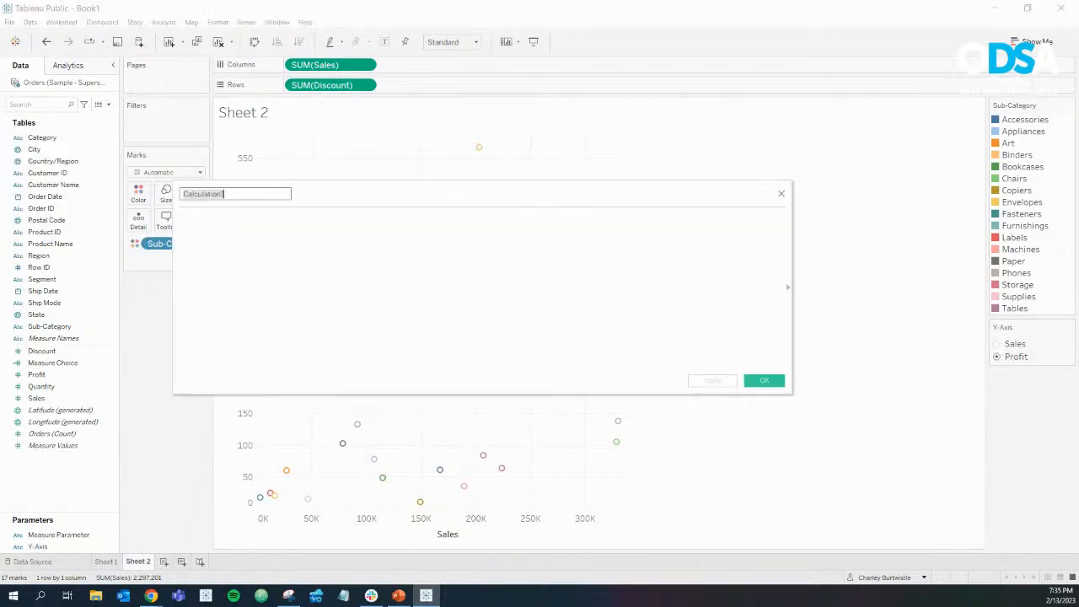
{"action": "type", "text": "Y-Axis"}
{"action": "key", "text": "Tab"}
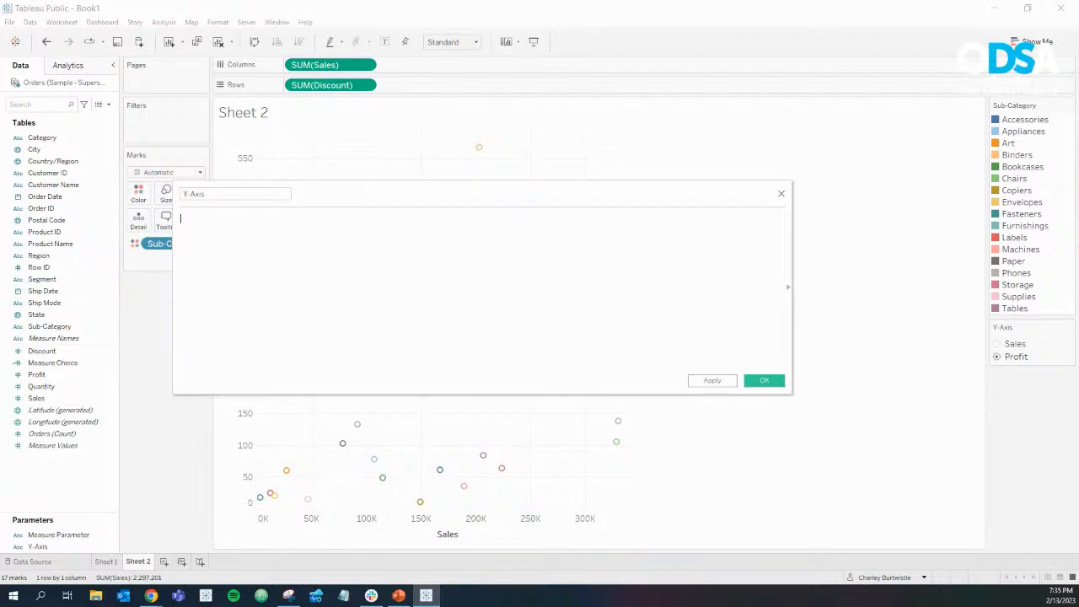
{"action": "type", "text": "IF y"}
{"action": "key", "text": "Return"}
{"action": "type", "text": "== 'Sales' THEN [Sales"}
{"action": "key", "text": "Return"}
{"action": "key", "text": "Return"}
{"action": "type", "text": "ELSE"}
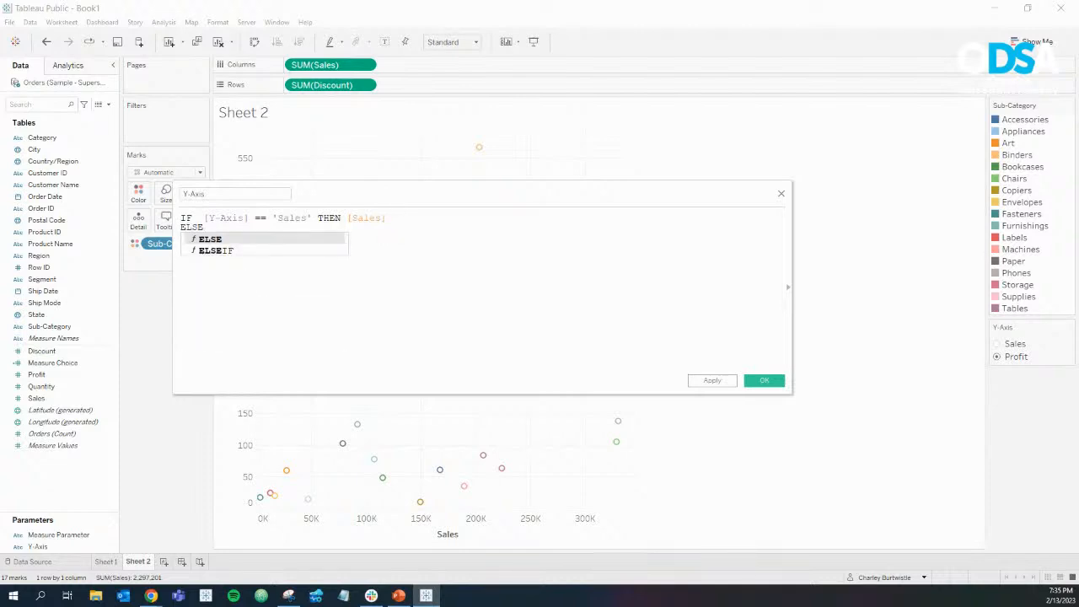
Step: Add an ELSEIF condition to the formula that tests whether the Y-Axis parameter equals 'Profit'
{"action": "key", "text": "Down"}
{"action": "key", "text": "Return"}
{"action": "type", "text": "y-"}
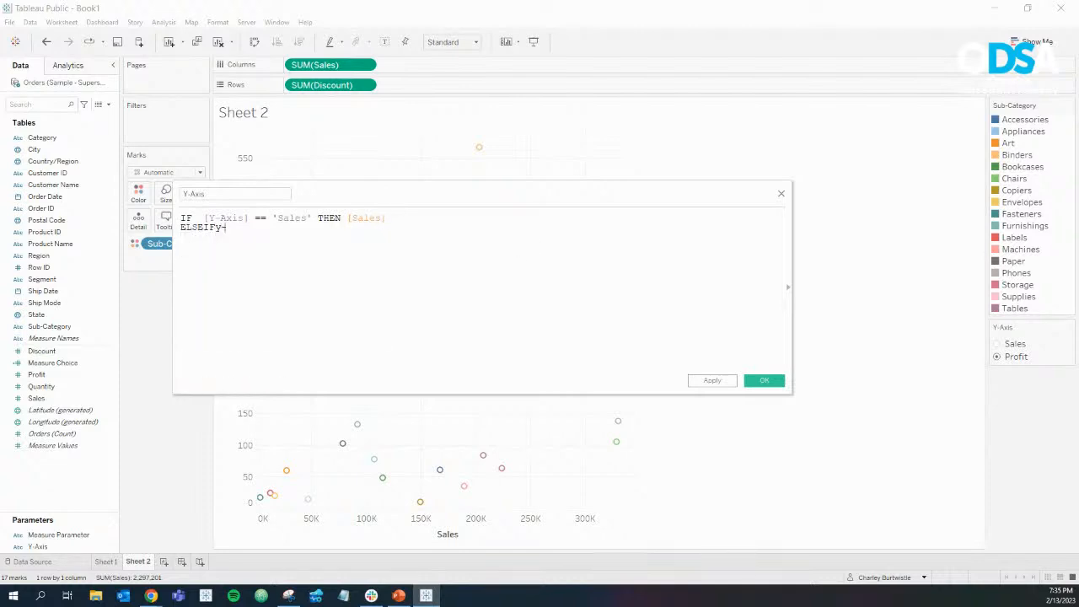
{"action": "key", "text": "BackSpace"}
{"action": "key", "text": "BackSpace"}
{"action": "type", "text": "y-"}
{"action": "key", "text": "BackSpace"}
{"action": "key", "text": "Return"}
{"action": "type", "text": "== 'Profit' THEN pro"}
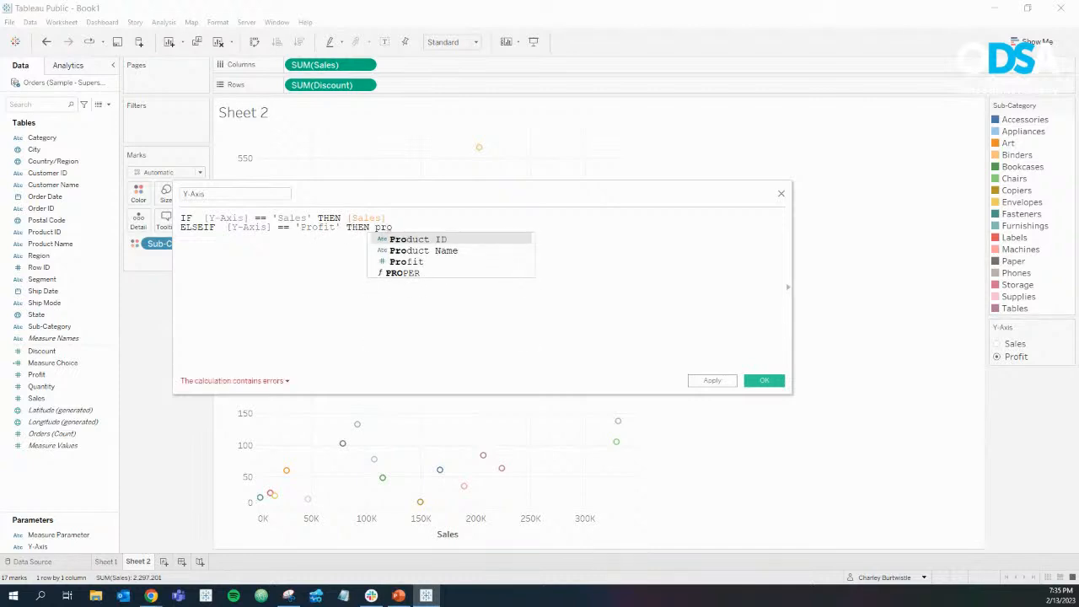
Step: Make the ELSEIF branch return [Profit], close the formula with END, and save the calculated field
{"action": "key", "text": "Down"}
{"action": "key", "text": "Down"}
{"action": "key", "text": "Down"}
{"action": "key", "text": "Up"}
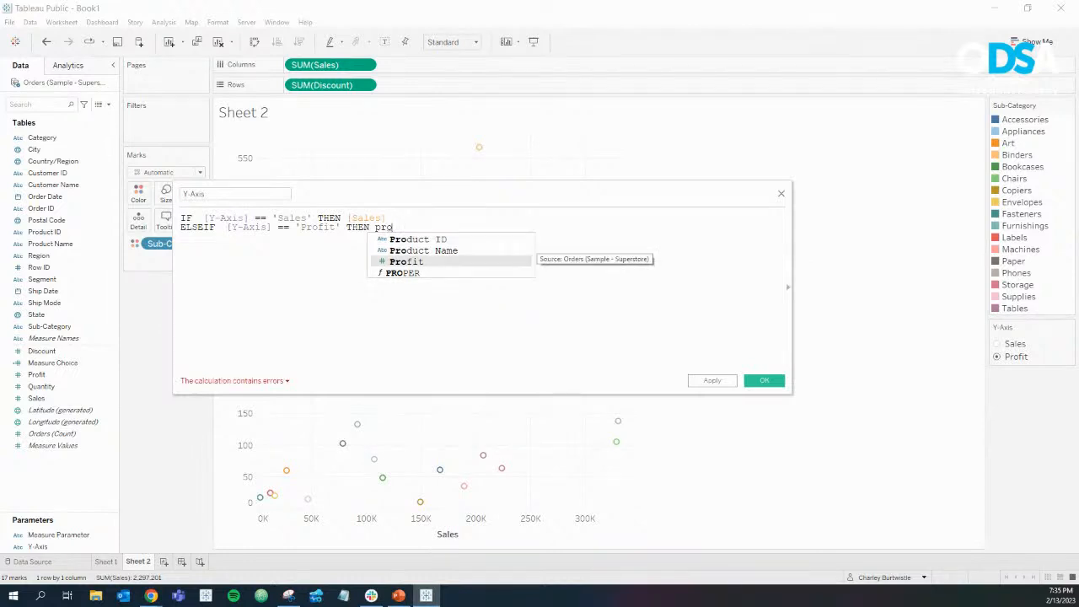
{"action": "key", "text": "Down"}
{"action": "key", "text": "Up"}
{"action": "key", "text": "Return"}
{"action": "key", "text": "Return"}
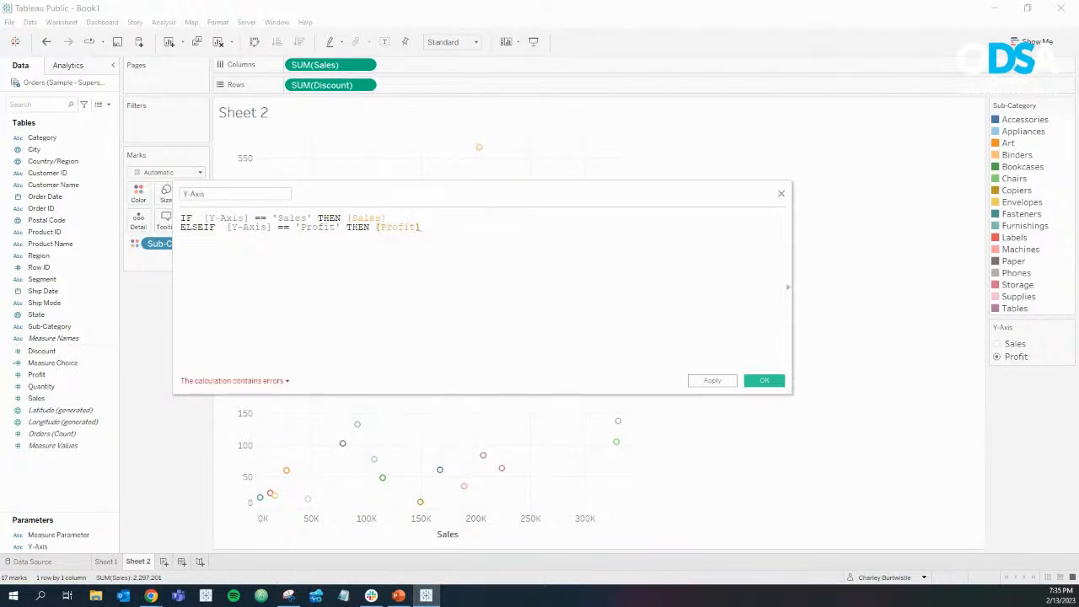
{"action": "type", "text": "END"}
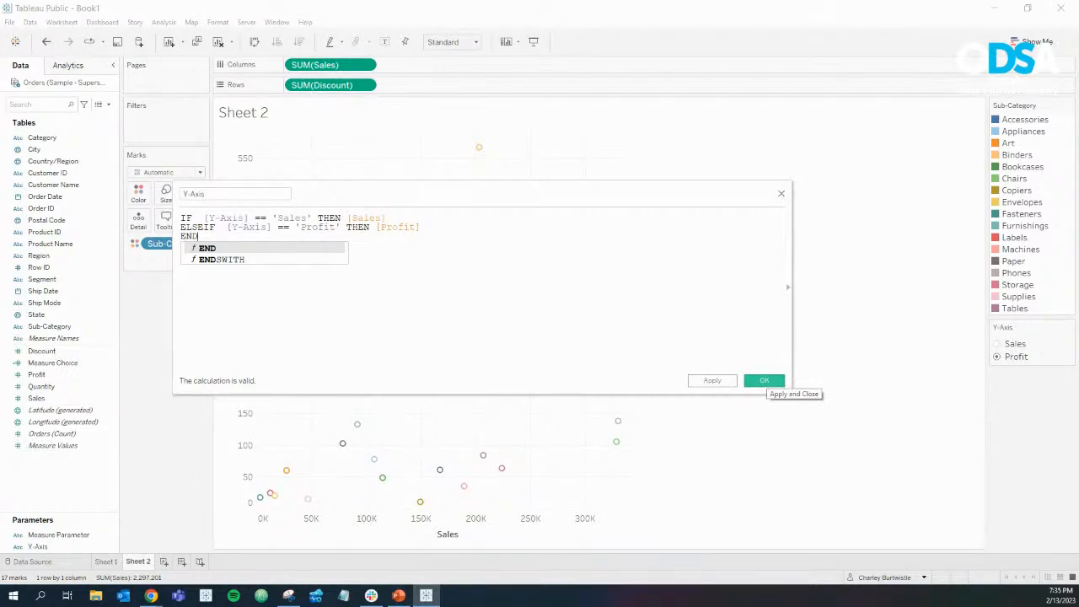
{"action": "left_click", "coordinate": [764, 381]}
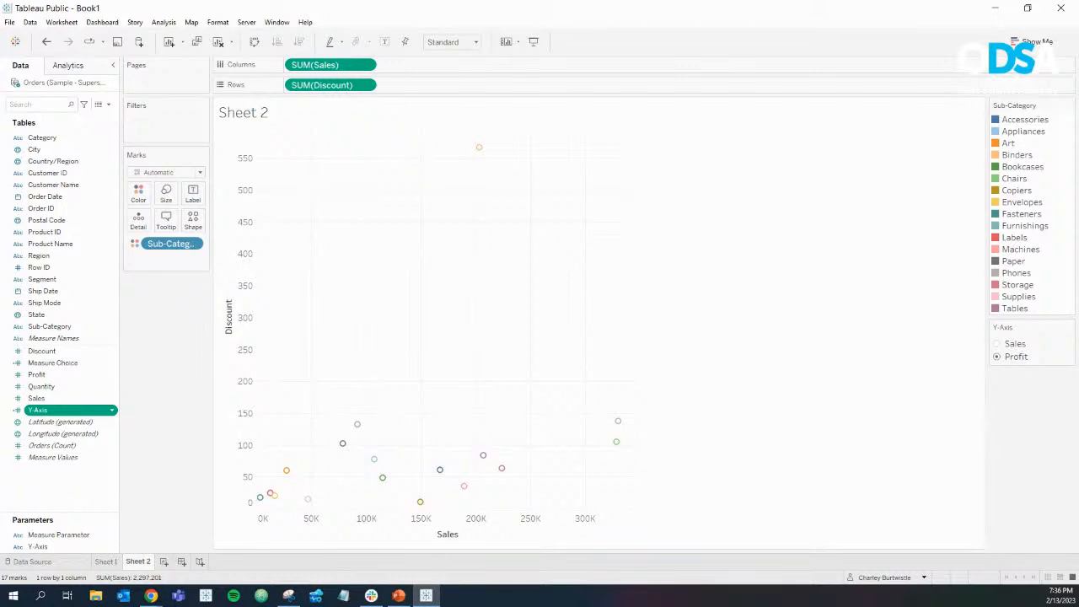
Step: Replace SUM(Discount) on Rows with the Y-Axis calculated field
{"action": "key", "text": "F2"}
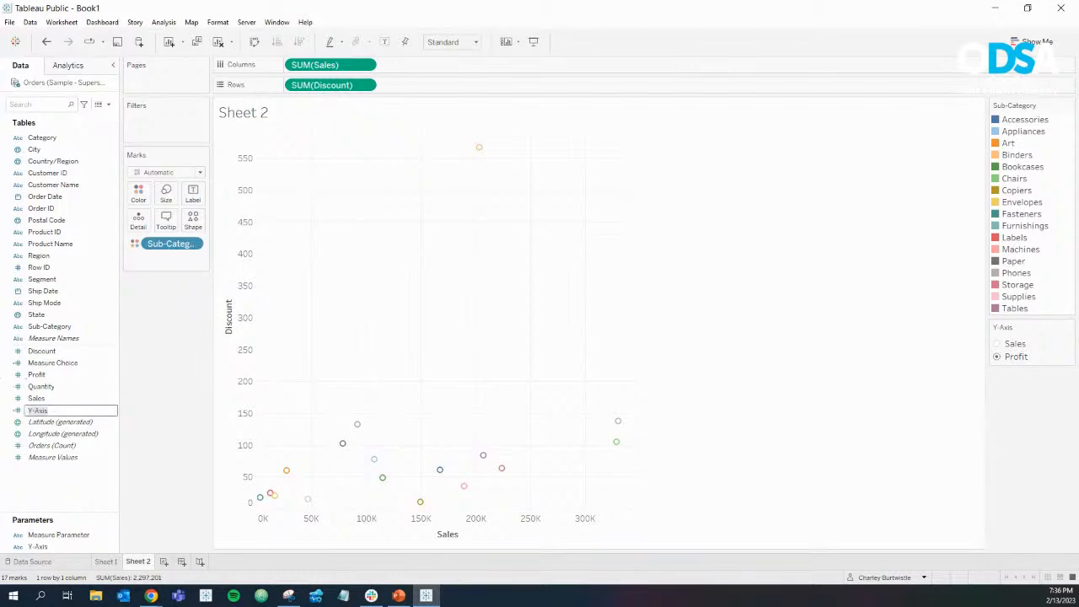
{"action": "key", "text": "Return"}
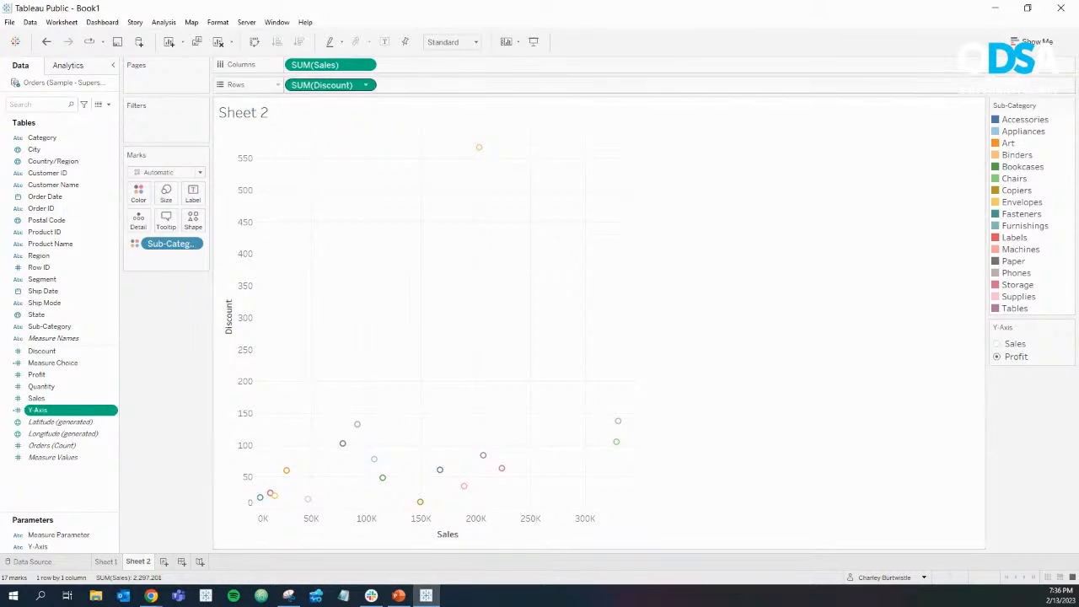
{"action": "left_click_drag", "start_coordinate": [38, 410], "coordinate": [337, 86]}
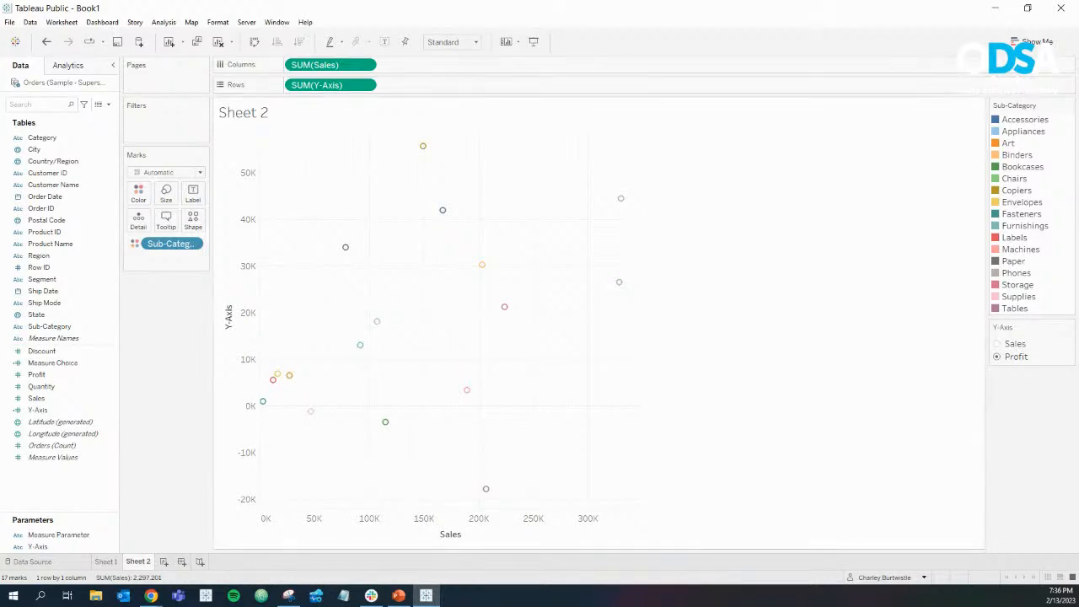
Step: Test the Y-Axis parameter by switching the scatter plot between Sales and Profit, finishing on Profit
{"action": "left_click", "coordinate": [997, 344]}
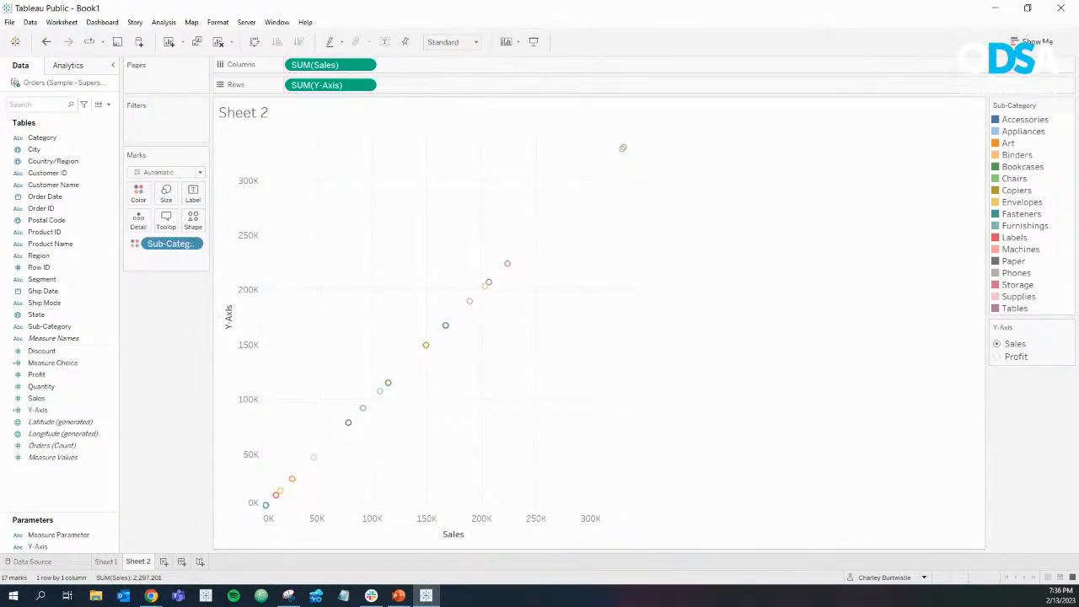
{"action": "left_click", "coordinate": [997, 357]}
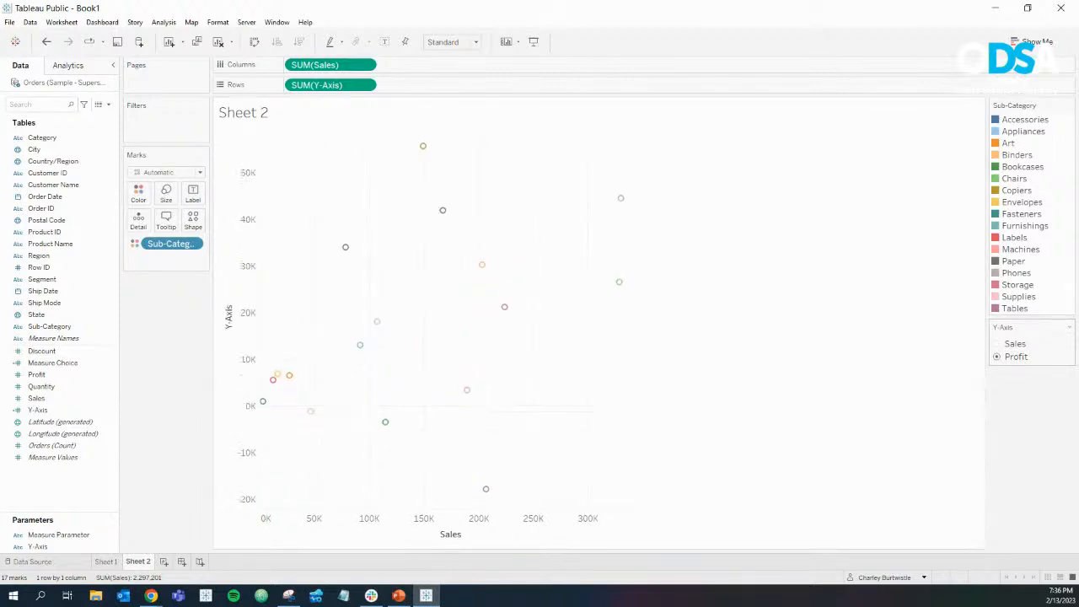
{"action": "left_click", "coordinate": [997, 344]}
{"action": "left_click", "coordinate": [997, 356]}
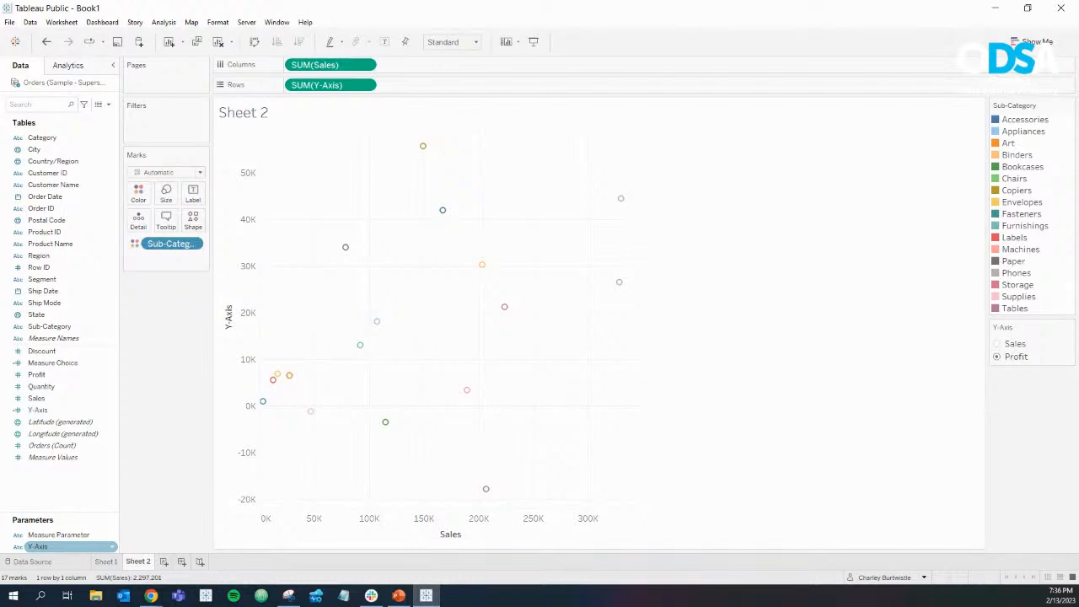
Step: Duplicate the Y-Axis parameter and rename the copy X-Axis
{"action": "right_click", "coordinate": [109, 547]}
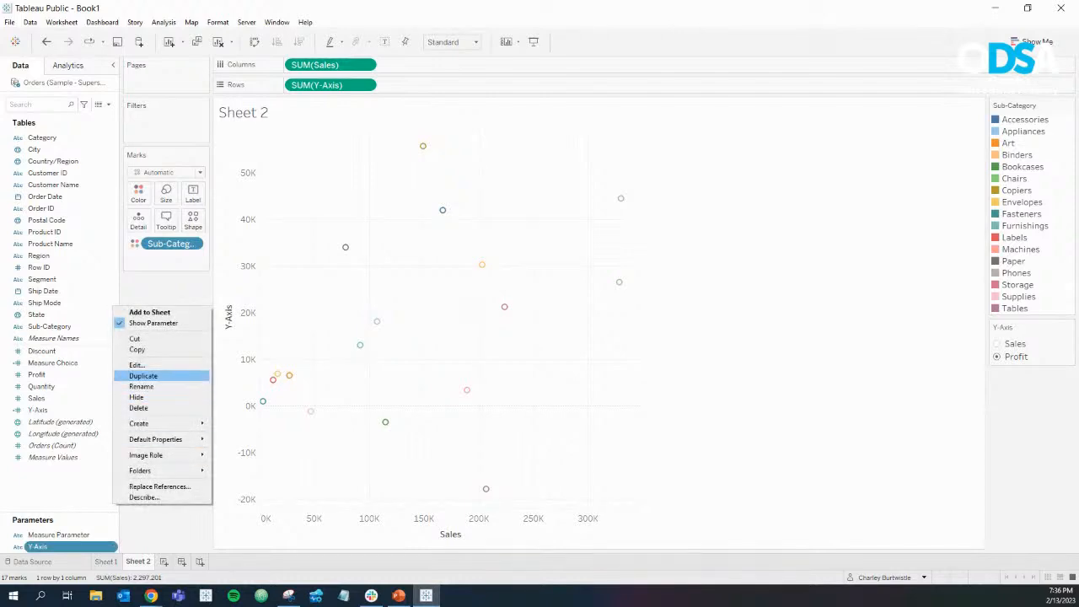
{"action": "left_click", "coordinate": [144, 375]}
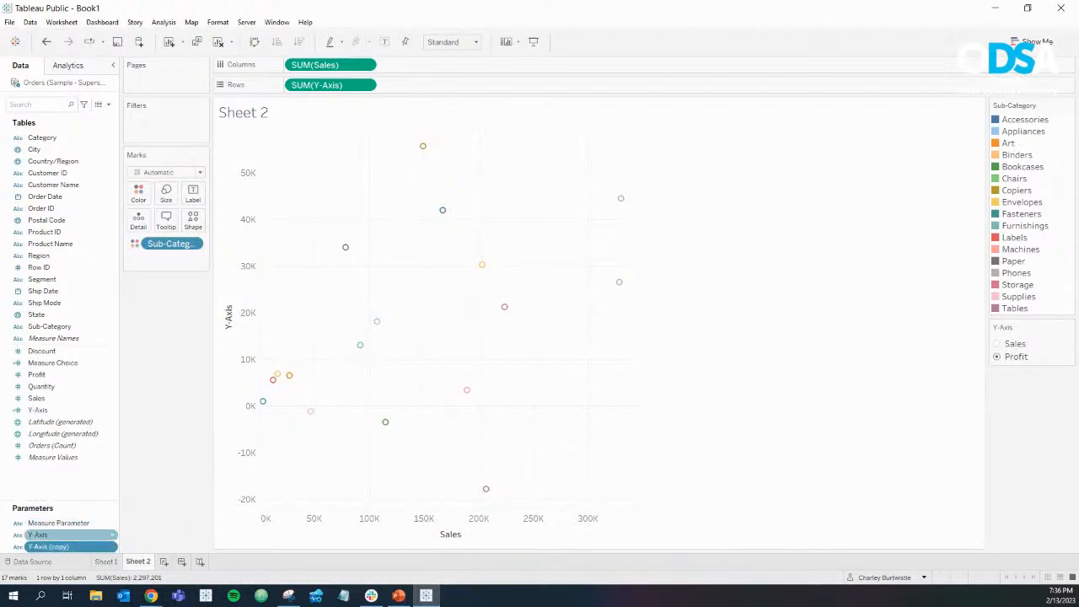
{"action": "key", "text": "F2"}
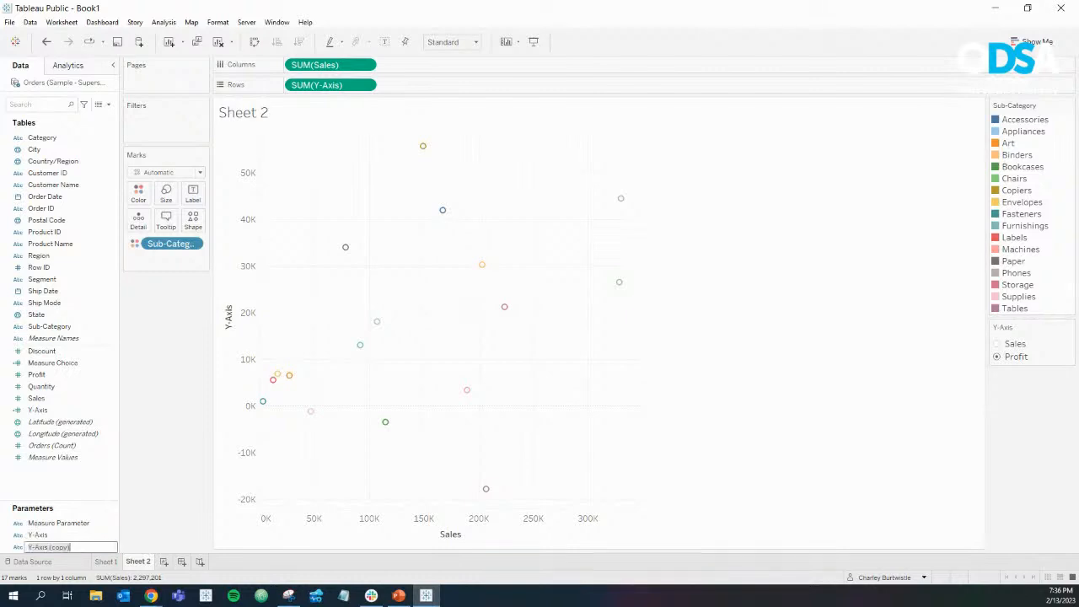
{"action": "type", "text": "X-Axis"}
{"action": "key", "text": "Return"}
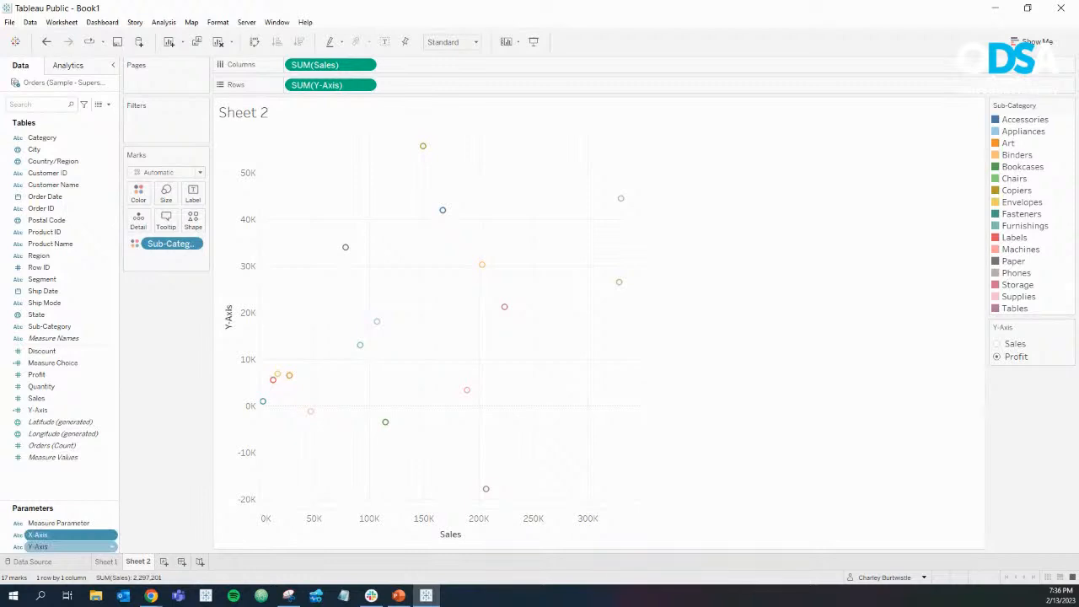
Step: Check the X-Axis parameter's settings and show its control on the sheet as a single value list
{"action": "right_click", "coordinate": [84, 534]}
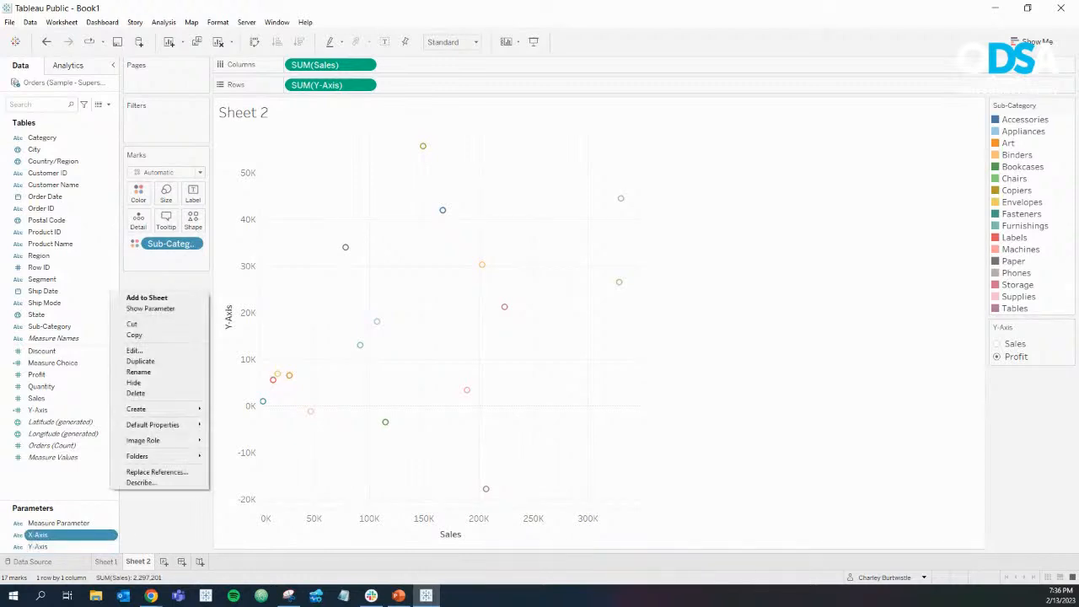
{"action": "left_click", "coordinate": [133, 349]}
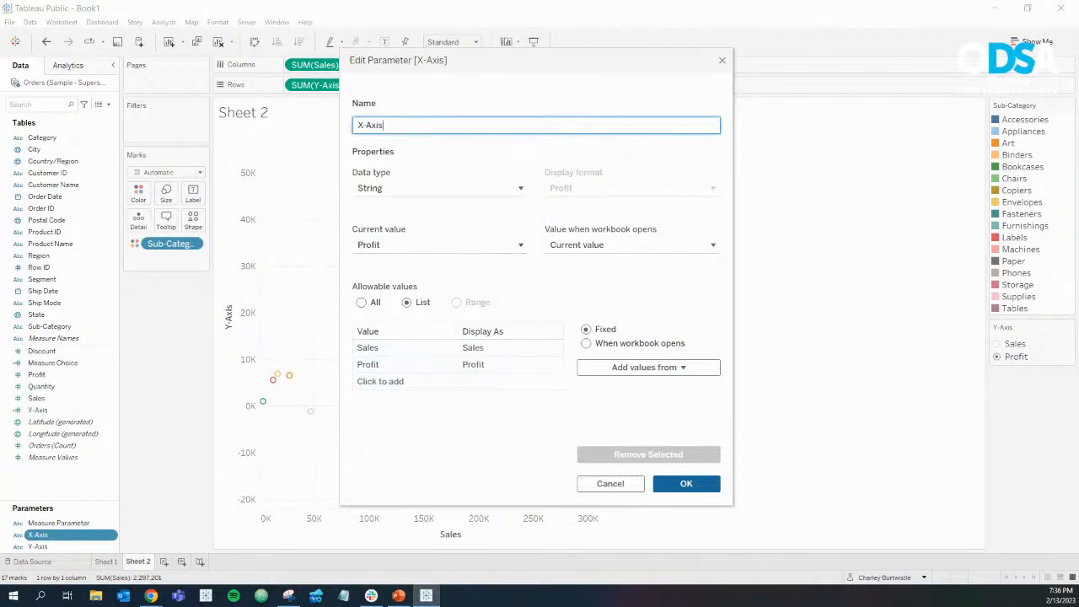
{"action": "left_click", "coordinate": [686, 484]}
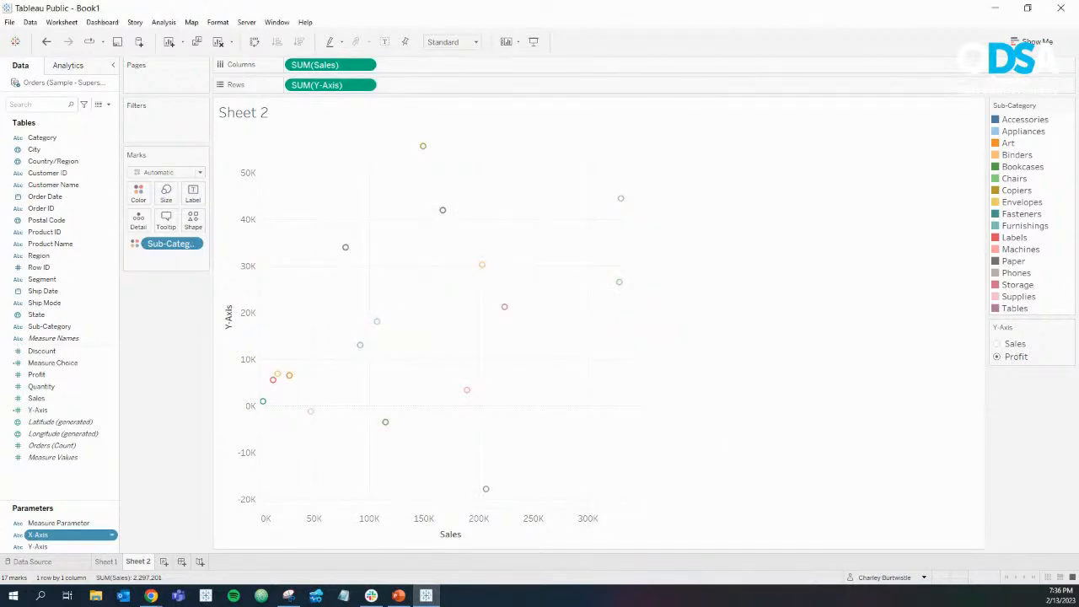
{"action": "left_click", "coordinate": [112, 536]}
{"action": "left_click", "coordinate": [154, 310]}
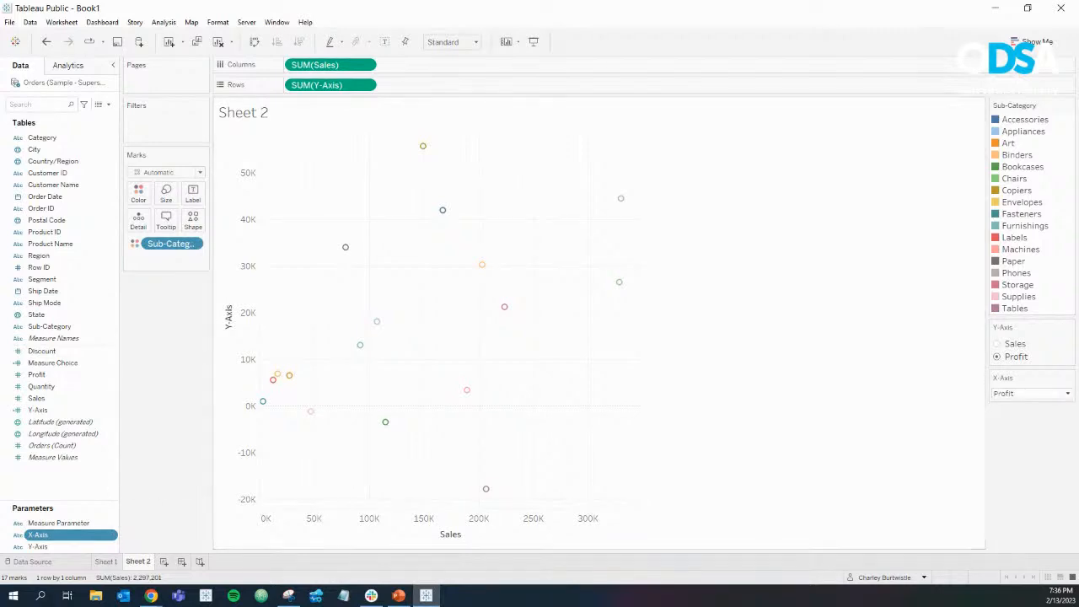
{"action": "left_click", "coordinate": [1069, 377]}
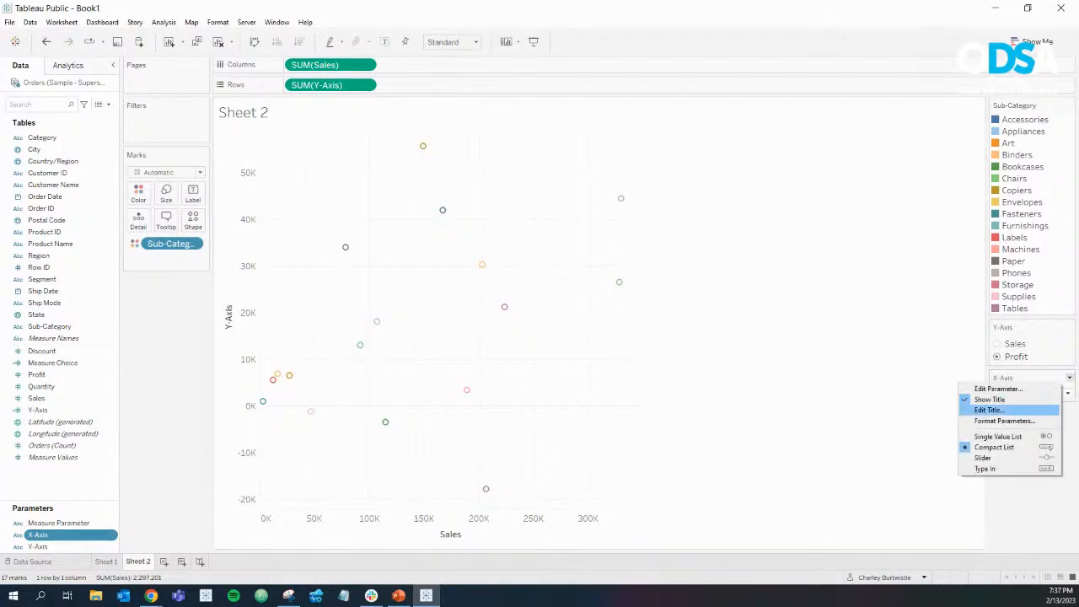
{"action": "left_click", "coordinate": [998, 435]}
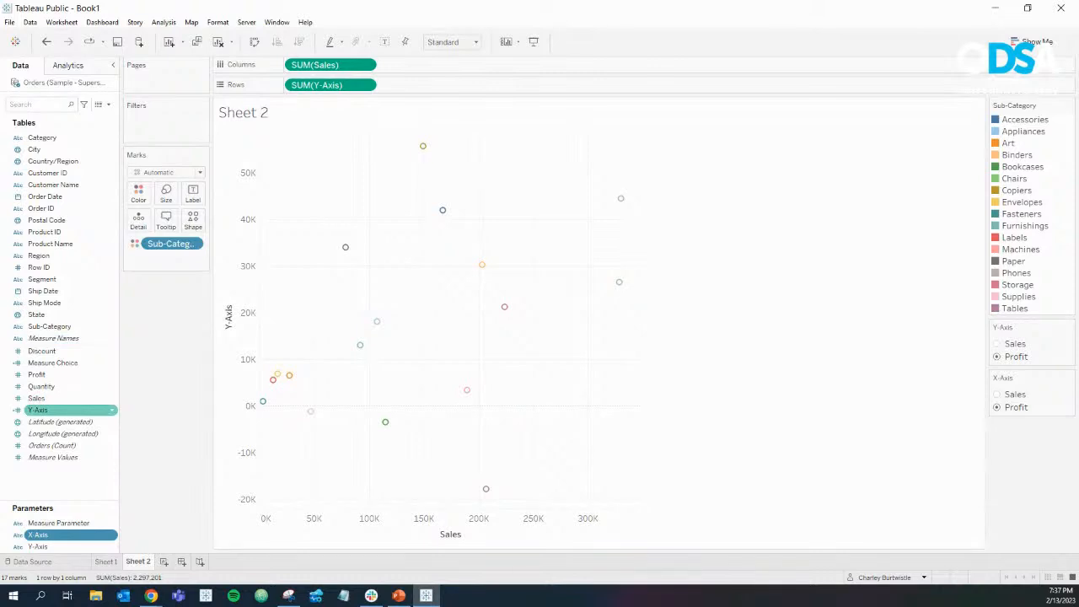
Step: Duplicate the Y-Axis calculated field and rename the copy X-Axis
{"action": "right_click", "coordinate": [113, 410]}
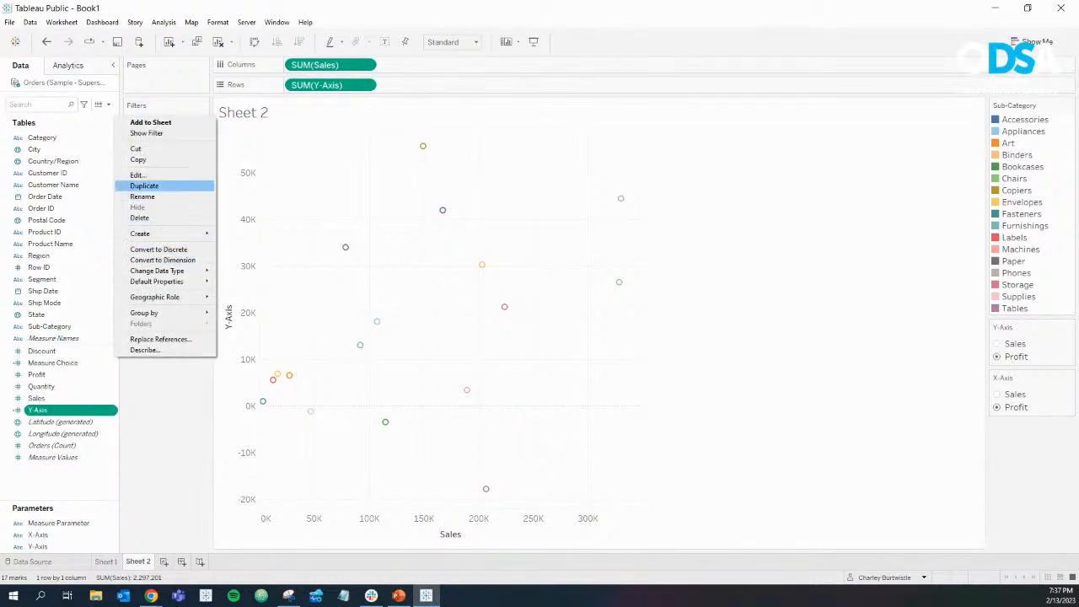
{"action": "left_click", "coordinate": [144, 185]}
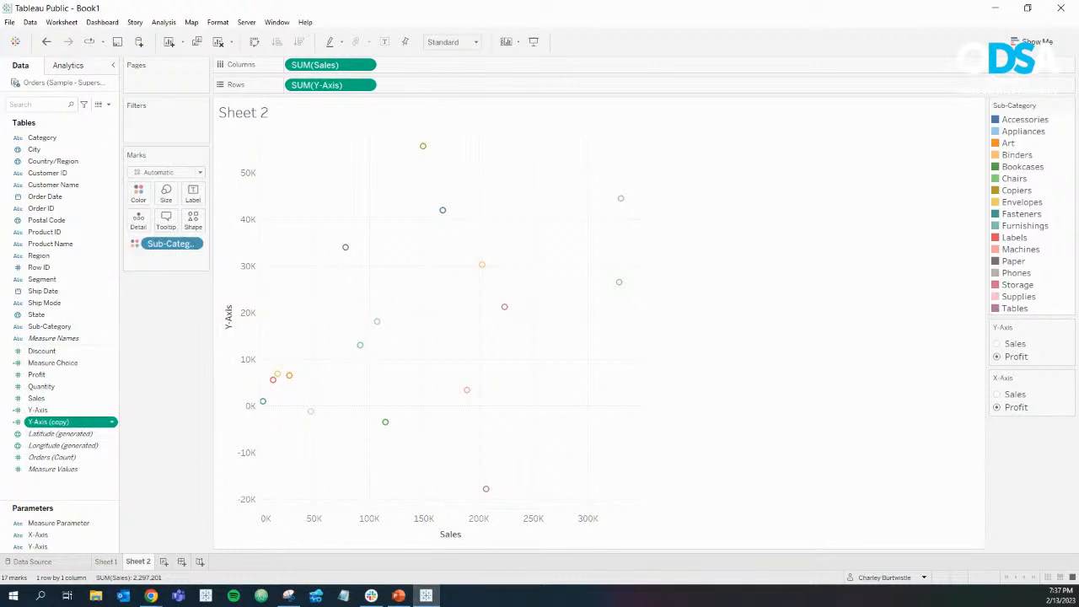
{"action": "type", "text": "X-Axis"}
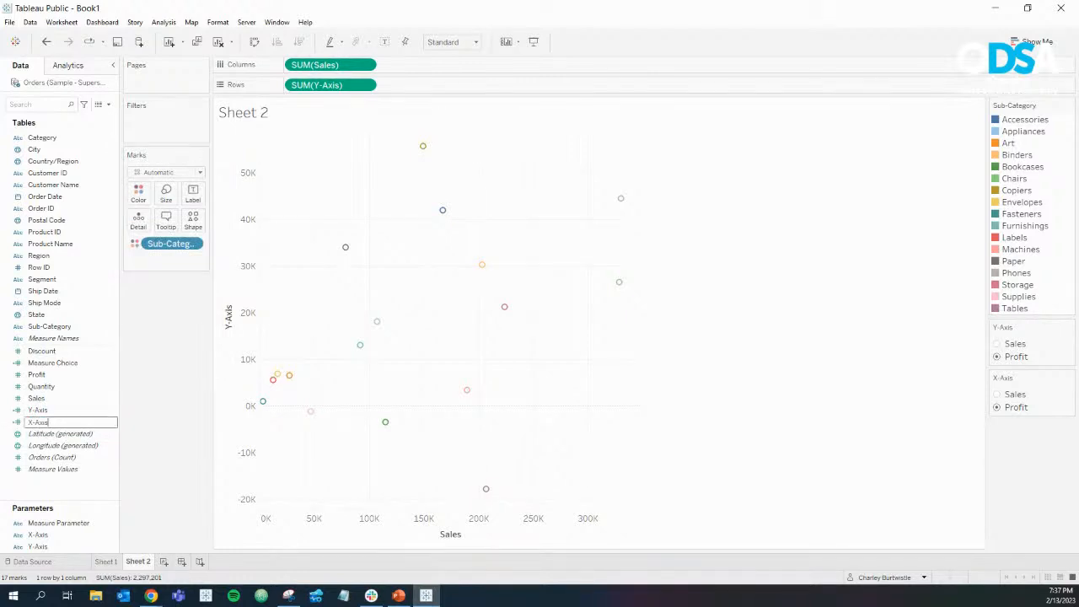
{"action": "key", "text": "Return"}
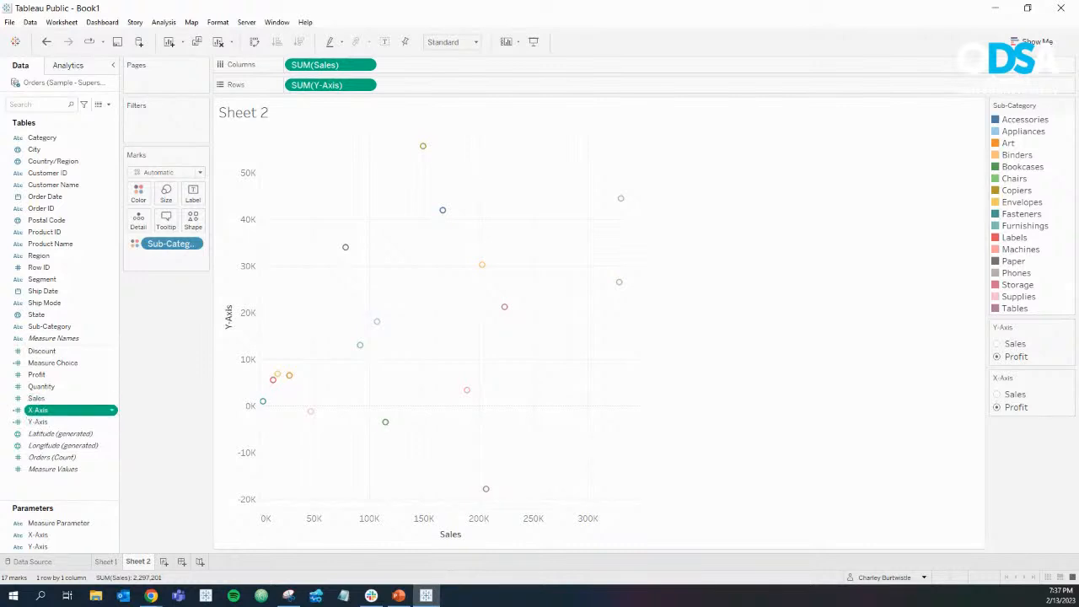
Step: Edit the X-Axis calculated field so its IF and ELSEIF conditions both reference [Parameters].[X-Axis], and save it
{"action": "left_click", "coordinate": [111, 410]}
{"action": "left_click", "coordinate": [139, 183]}
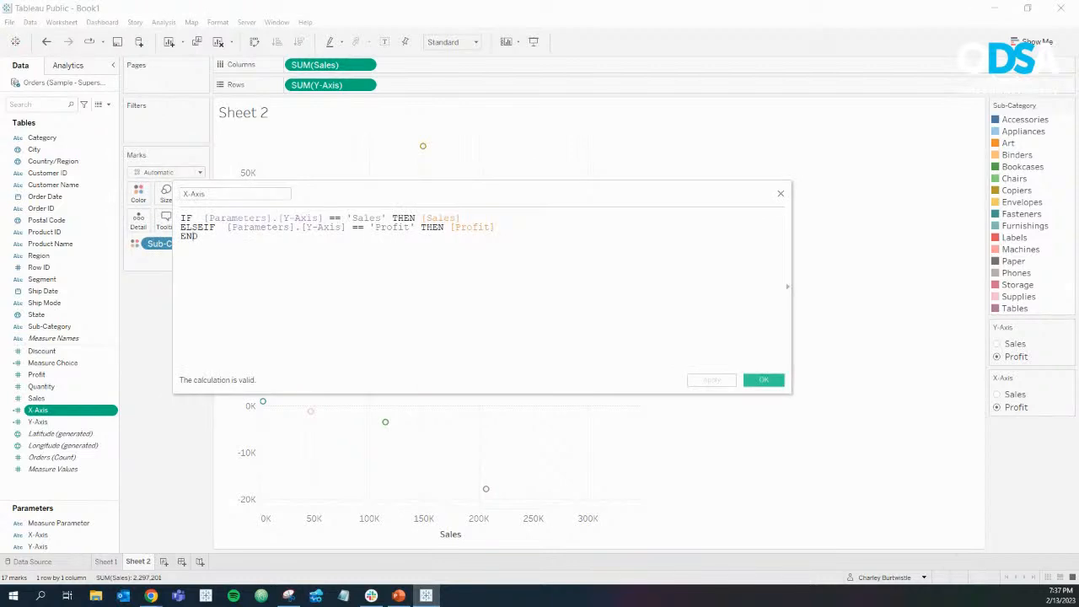
{"action": "left_click_drag", "start_coordinate": [289, 218], "coordinate": [311, 218]}
{"action": "left_click", "coordinate": [997, 344]}
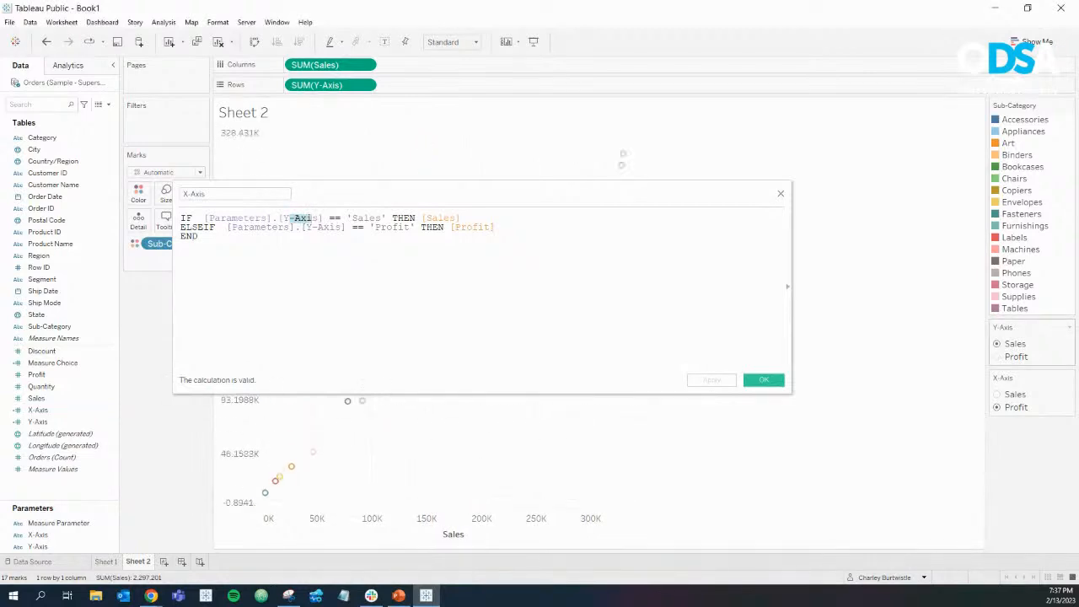
{"action": "left_click", "coordinate": [997, 357]}
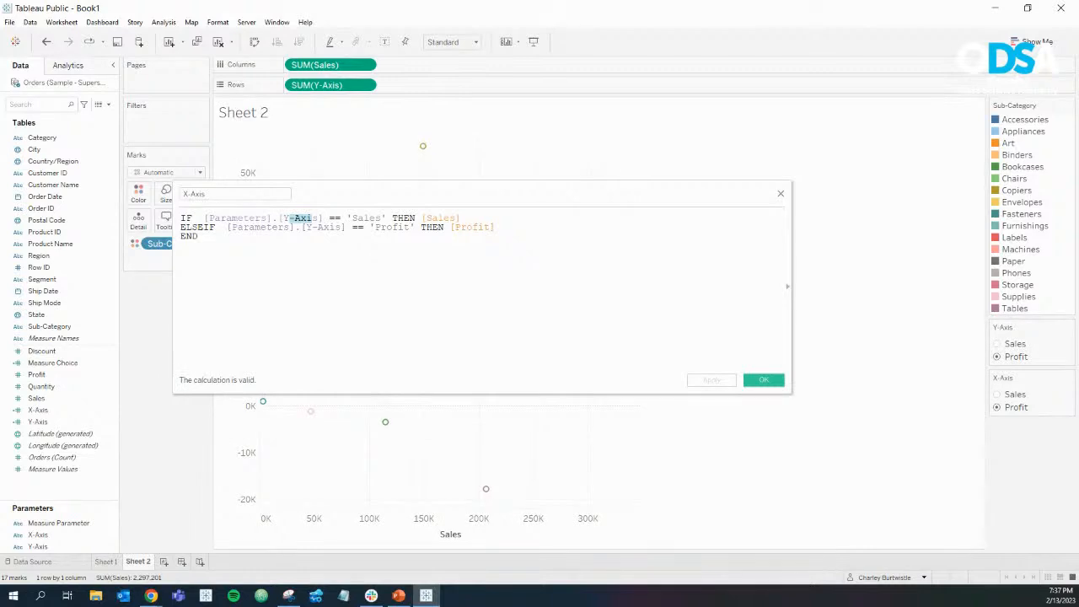
{"action": "left_click", "coordinate": [198, 237]}
{"action": "double_click", "coordinate": [191, 237]}
{"action": "left_click", "coordinate": [198, 237]}
{"action": "left_click_drag", "start_coordinate": [456, 218], "coordinate": [392, 218]}
{"action": "left_click_drag", "start_coordinate": [324, 218], "coordinate": [278, 218]}
{"action": "left_click", "coordinate": [288, 218]}
{"action": "key", "text": "BackSpace"}
{"action": "type", "text": "X"}
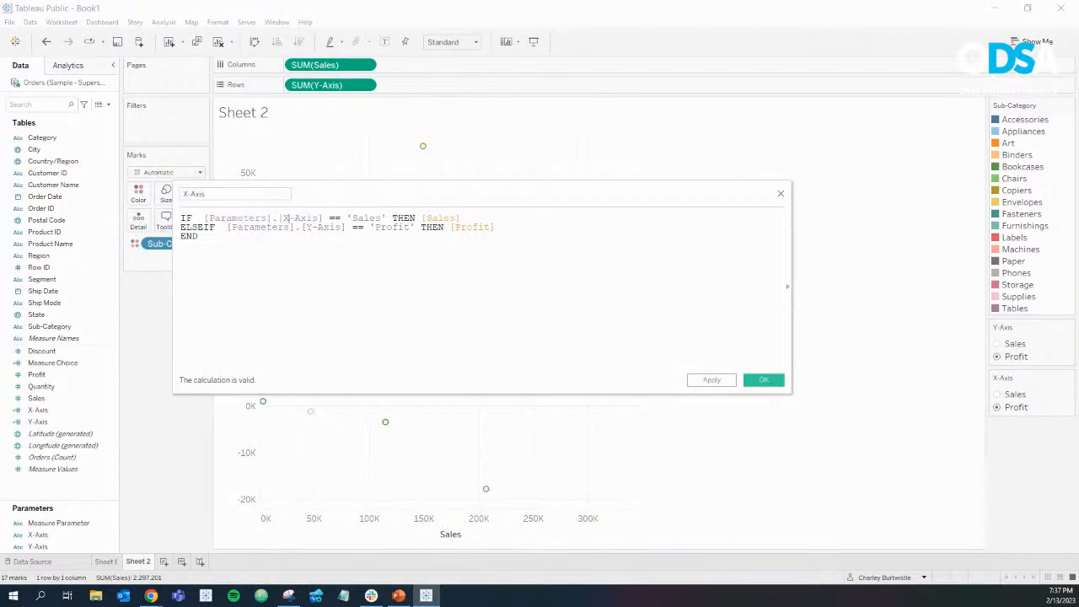
{"action": "key", "text": "BackSpace"}
{"action": "type", "text": "X"}
{"action": "left_click", "coordinate": [764, 379]}
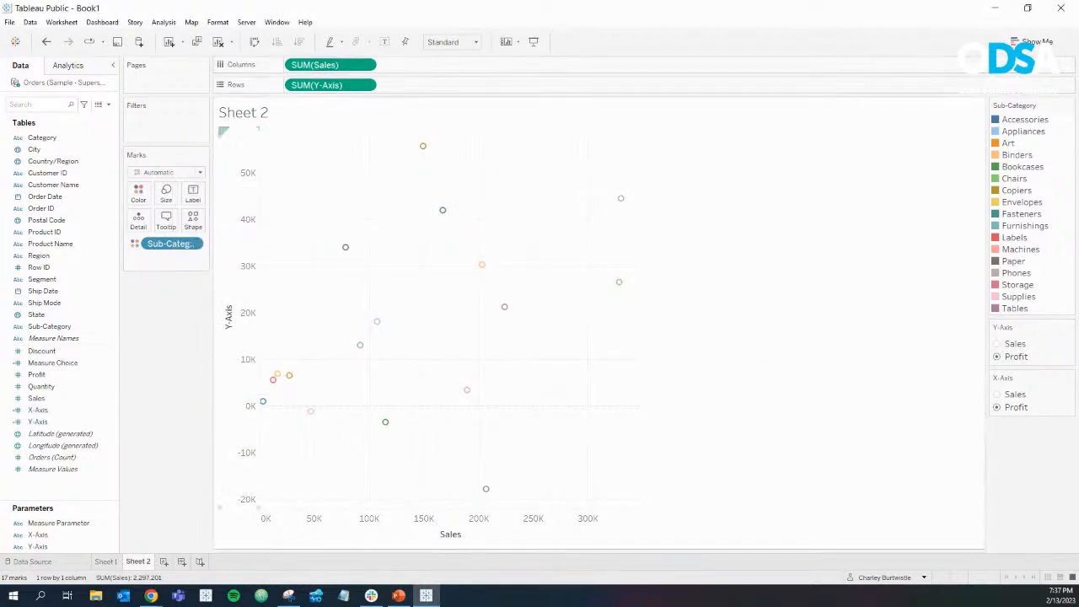
Step: Replace SUM(Sales) on Columns with the X-Axis calculated field, and toggle the Y-Axis parameter, finishing on Sales
{"action": "left_click_drag", "start_coordinate": [38, 410], "coordinate": [338, 65]}
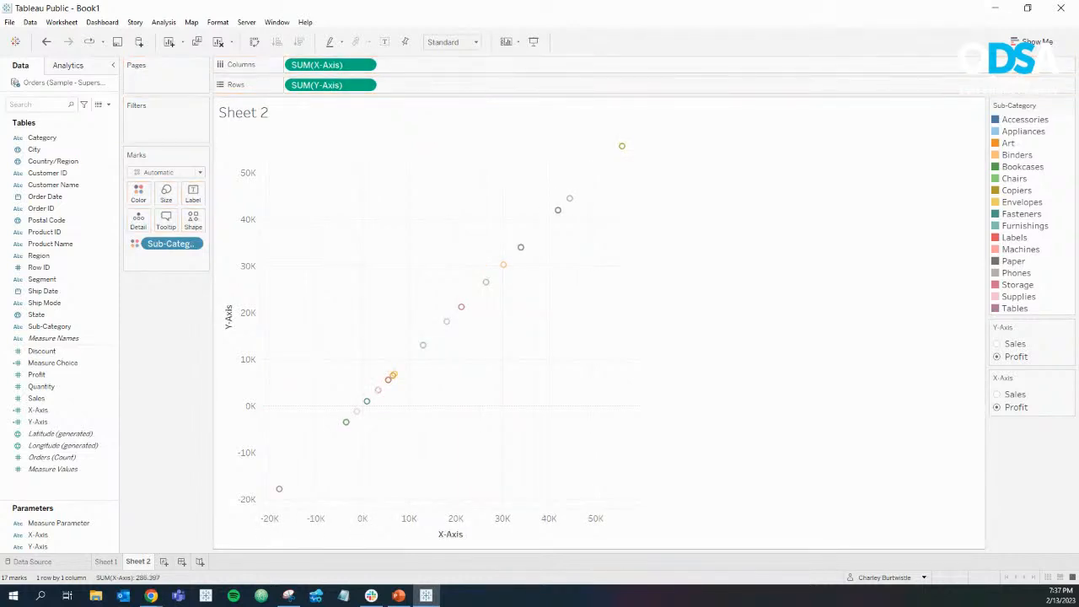
{"action": "left_click", "coordinate": [997, 344]}
{"action": "left_click", "coordinate": [998, 357]}
{"action": "left_click", "coordinate": [998, 344]}
{"action": "left_click", "coordinate": [997, 357]}
{"action": "left_click", "coordinate": [998, 344]}
Step: Test combinations of the two axis parameters on the scatter plot, finishing with Y-Axis on Profit and X-Axis on Sales
{"action": "left_click", "coordinate": [997, 395]}
{"action": "left_click", "coordinate": [997, 407]}
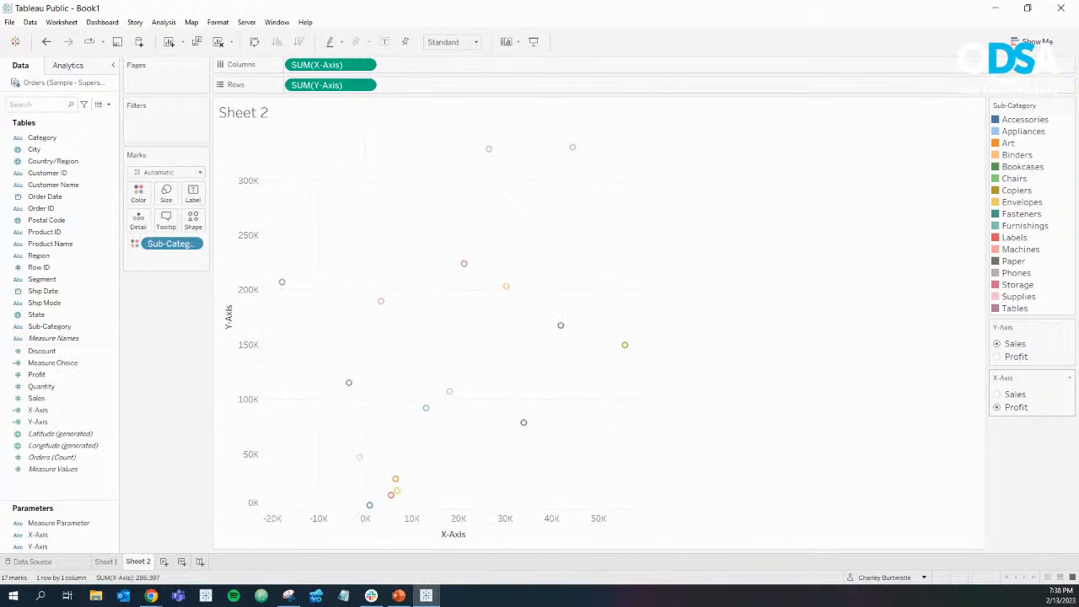
{"action": "left_click", "coordinate": [997, 356]}
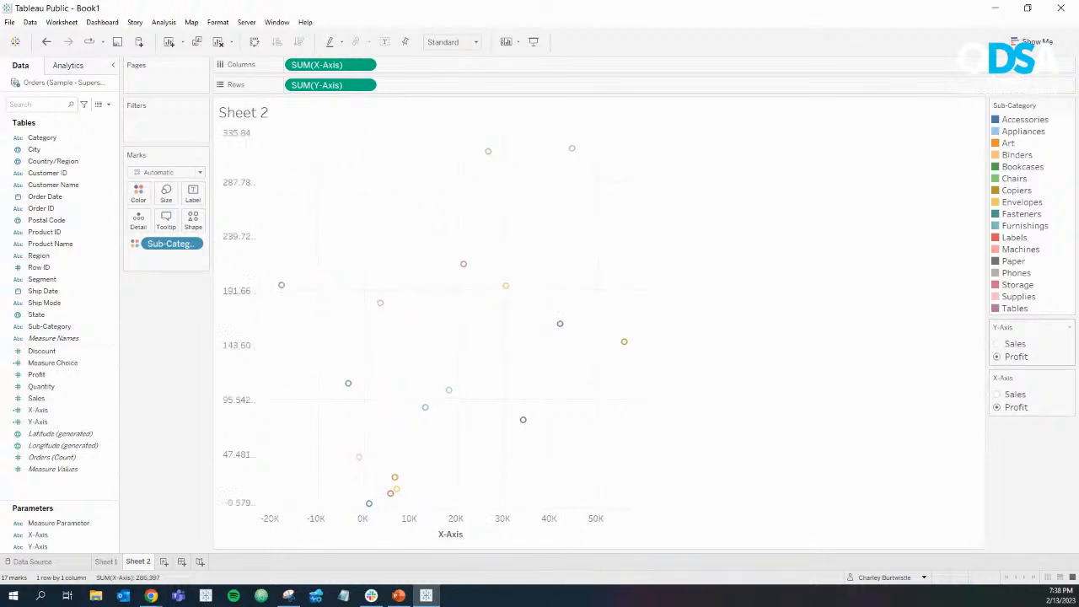
{"action": "left_click", "coordinate": [997, 394]}
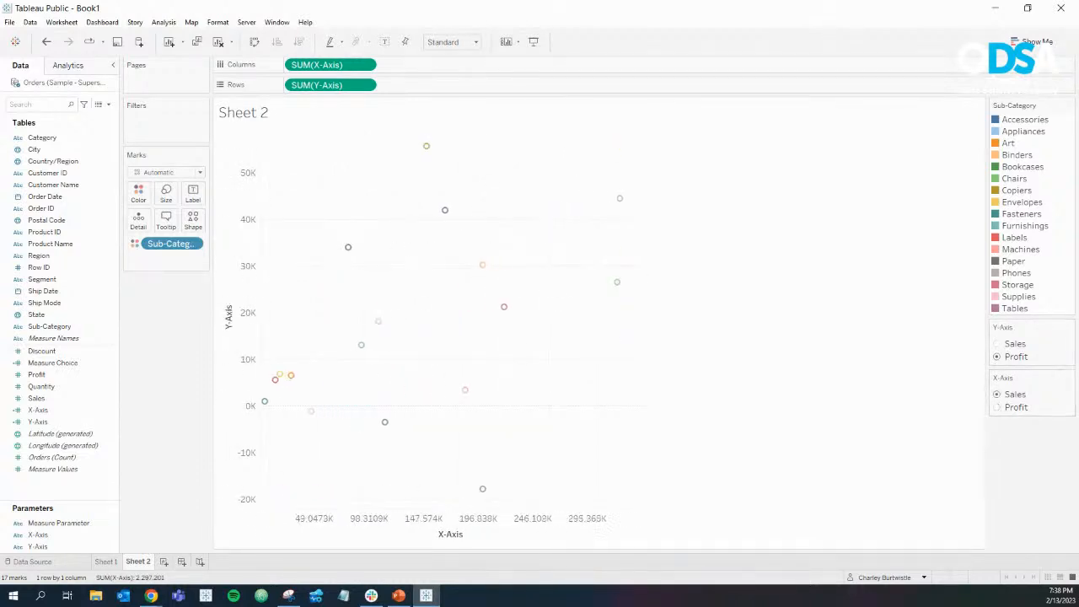
{"action": "left_click", "coordinate": [997, 344]}
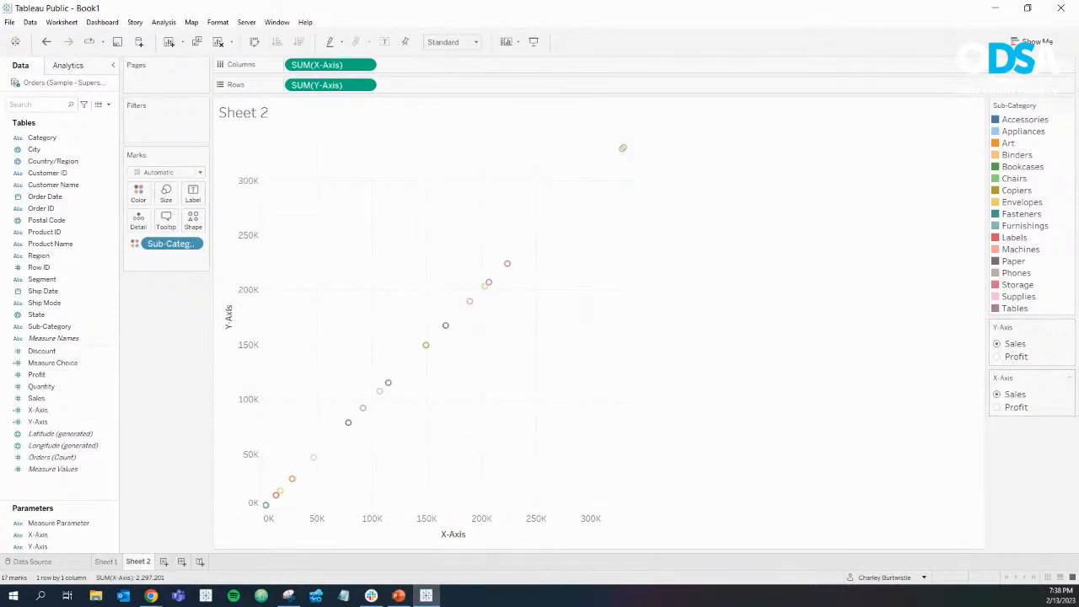
{"action": "left_click", "coordinate": [997, 407]}
{"action": "left_click", "coordinate": [997, 357]}
{"action": "left_click", "coordinate": [997, 395]}
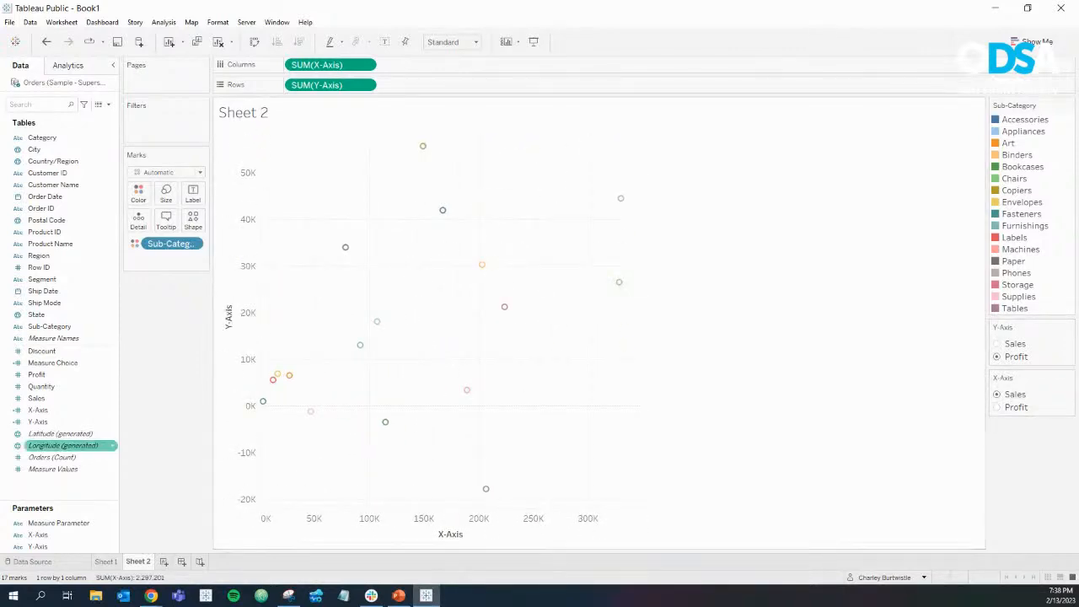
Step: Review the allowable values in the X-Axis and Y-Axis parameter definitions, leaving both as they are
{"action": "left_click", "coordinate": [113, 534]}
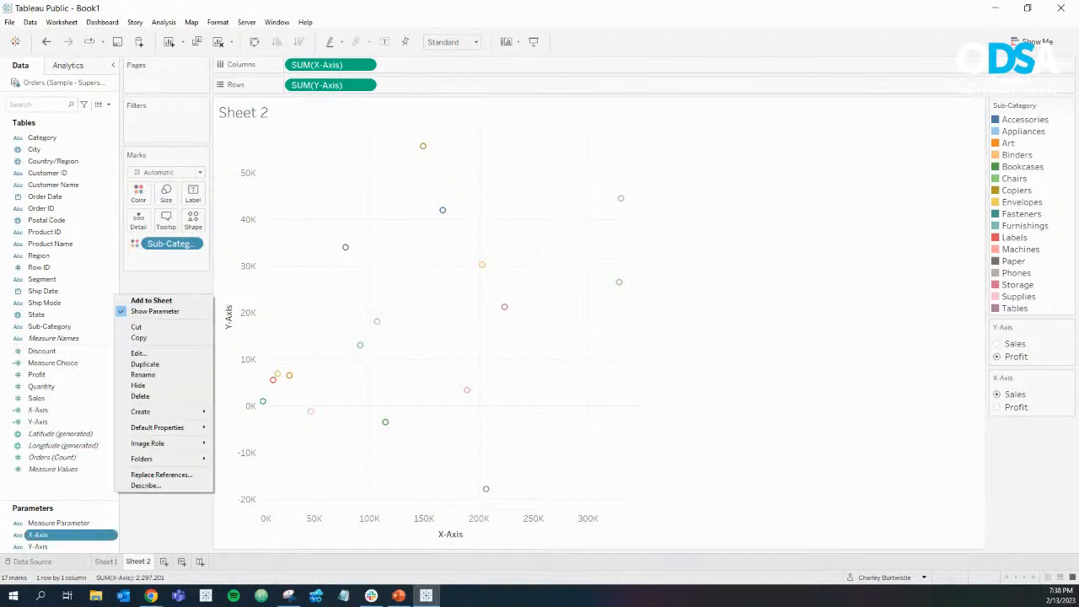
{"action": "left_click", "coordinate": [139, 352]}
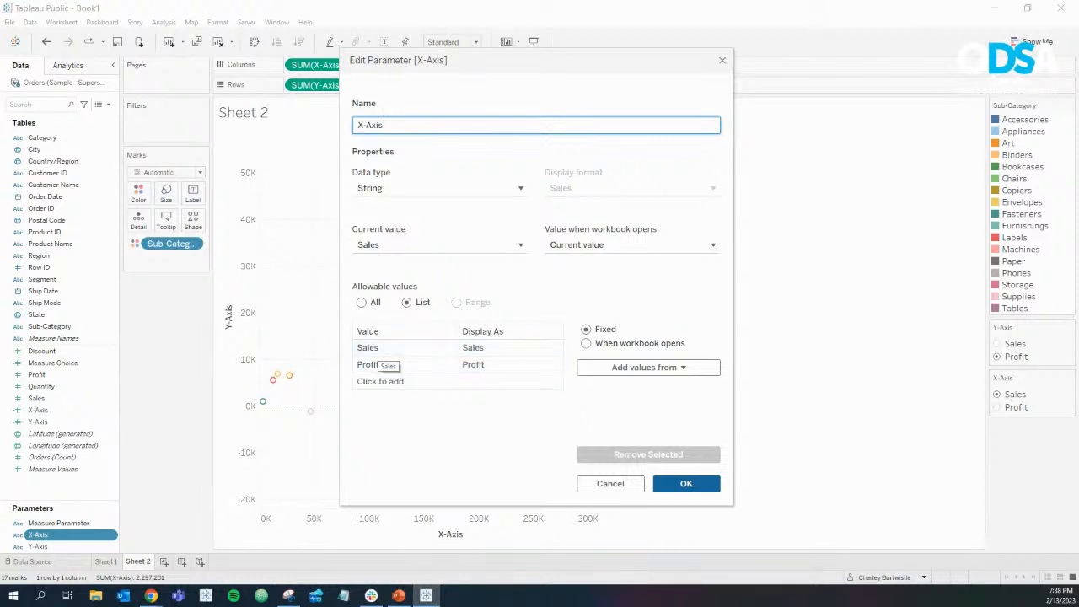
{"action": "key", "text": "ctrl+a"}
{"action": "left_click", "coordinate": [686, 484]}
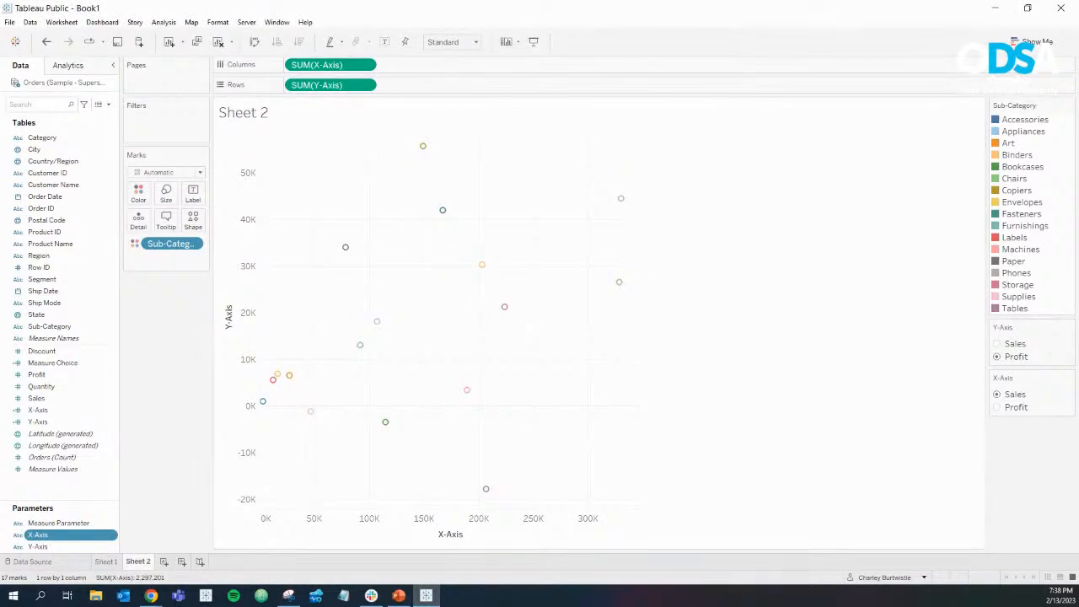
{"action": "left_click", "coordinate": [112, 546]}
{"action": "left_click", "coordinate": [136, 363]}
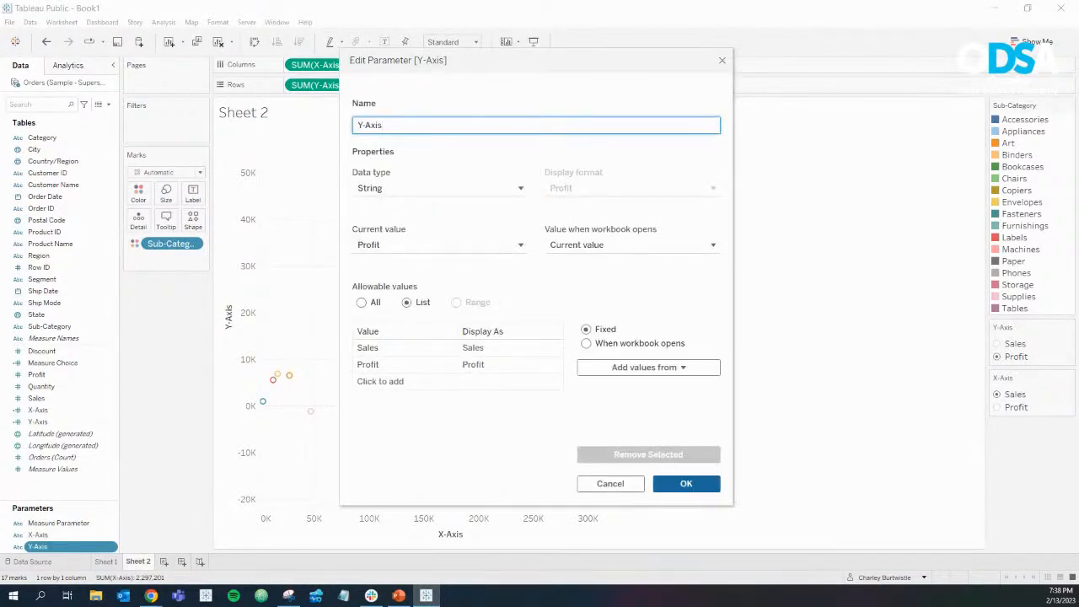
{"action": "left_click", "coordinate": [686, 484]}
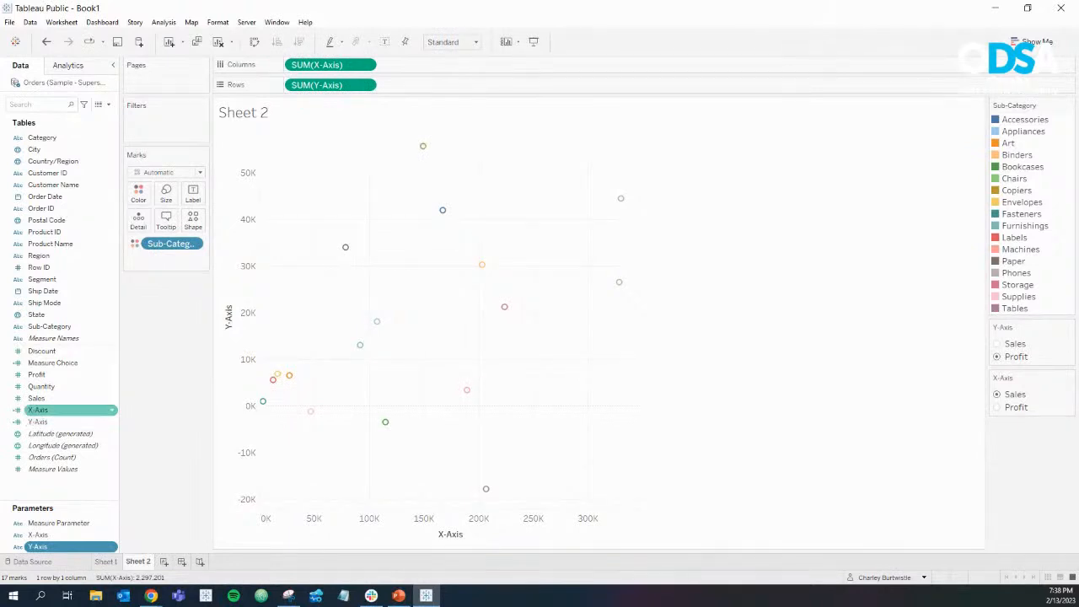
Step: Review the X-Axis calculated field's formula in an enlarged editor, examining its name and both parameter references
{"action": "left_click", "coordinate": [112, 410]}
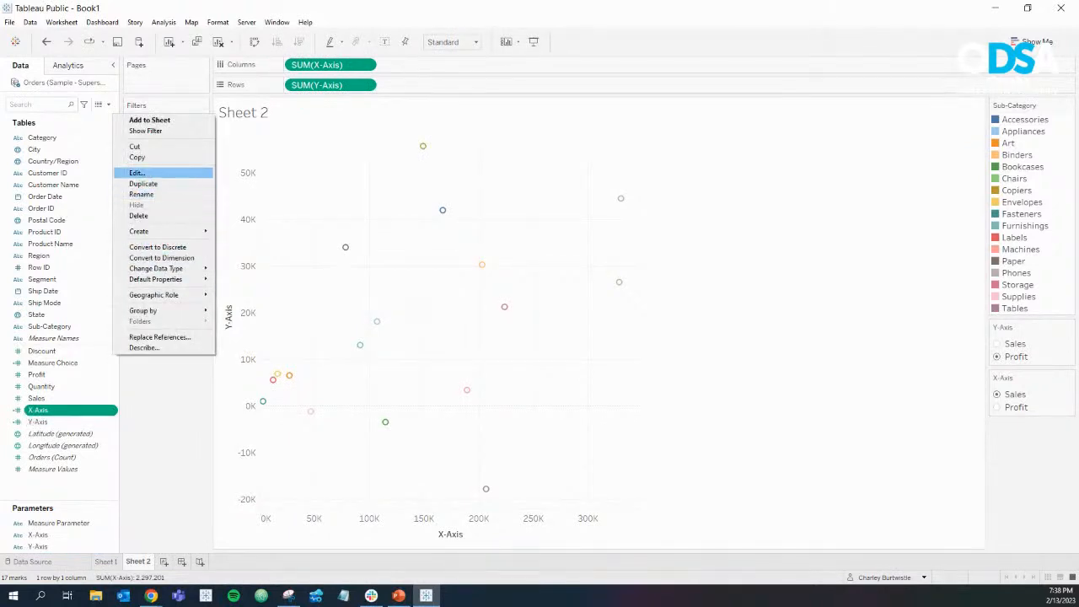
{"action": "left_click", "coordinate": [136, 173]}
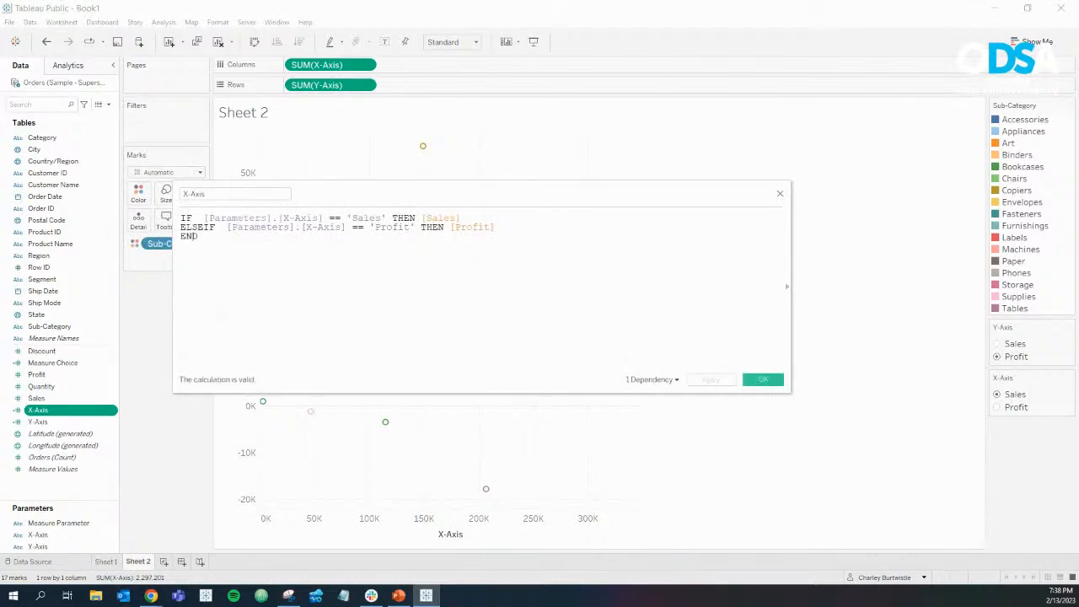
{"action": "left_click_drag", "start_coordinate": [790, 393], "coordinate": [856, 465]}
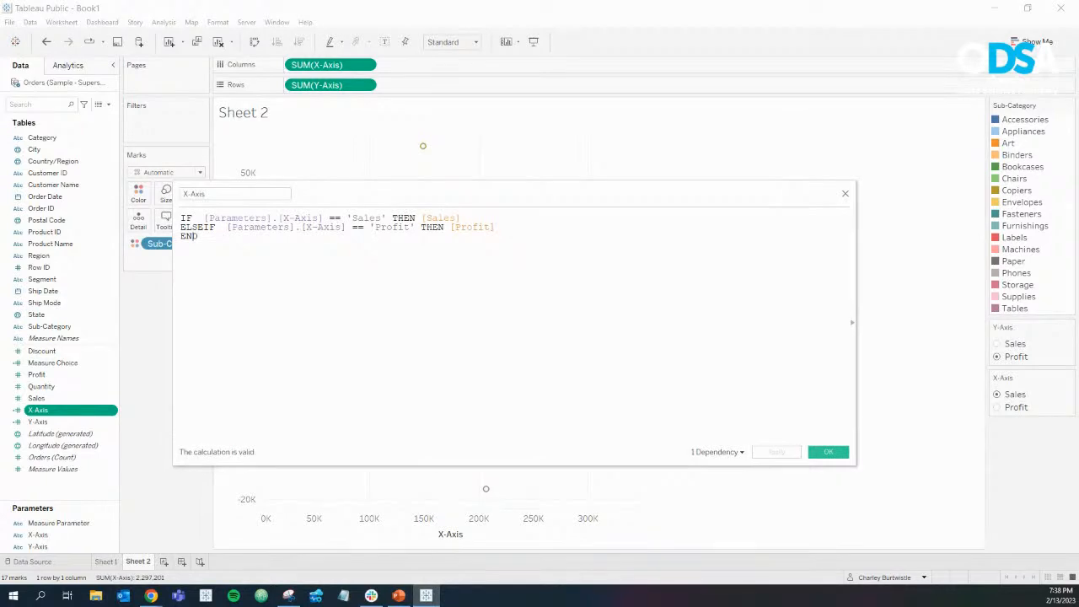
{"action": "scroll", "coordinate": [514, 323], "scroll_direction": "up", "scroll_amount": 8}
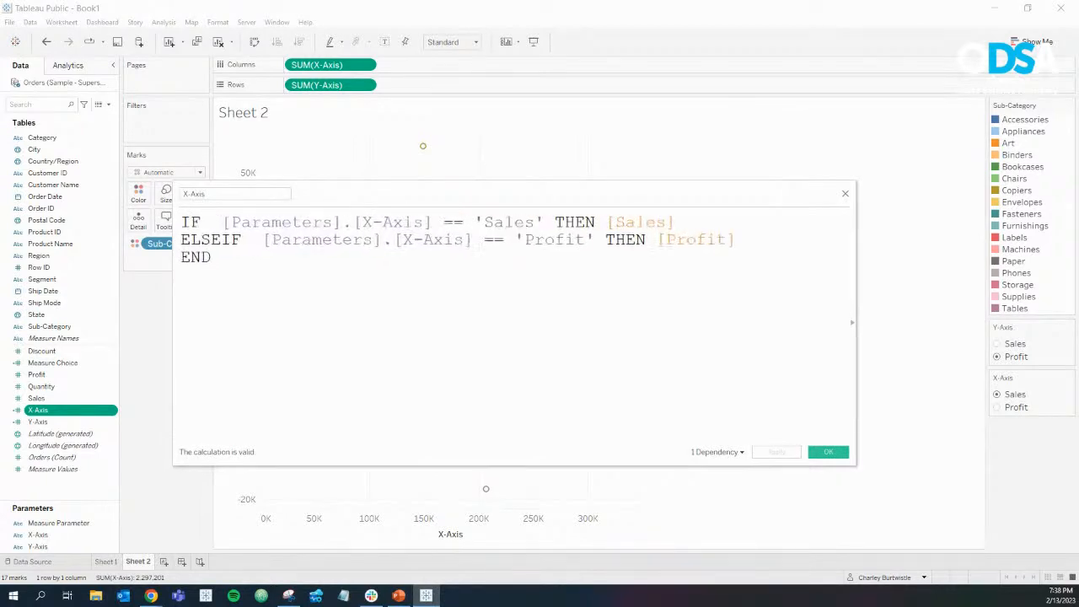
{"action": "left_click_drag", "start_coordinate": [285, 194], "coordinate": [181, 194]}
{"action": "left_click", "coordinate": [216, 194]}
{"action": "double_click", "coordinate": [372, 223]}
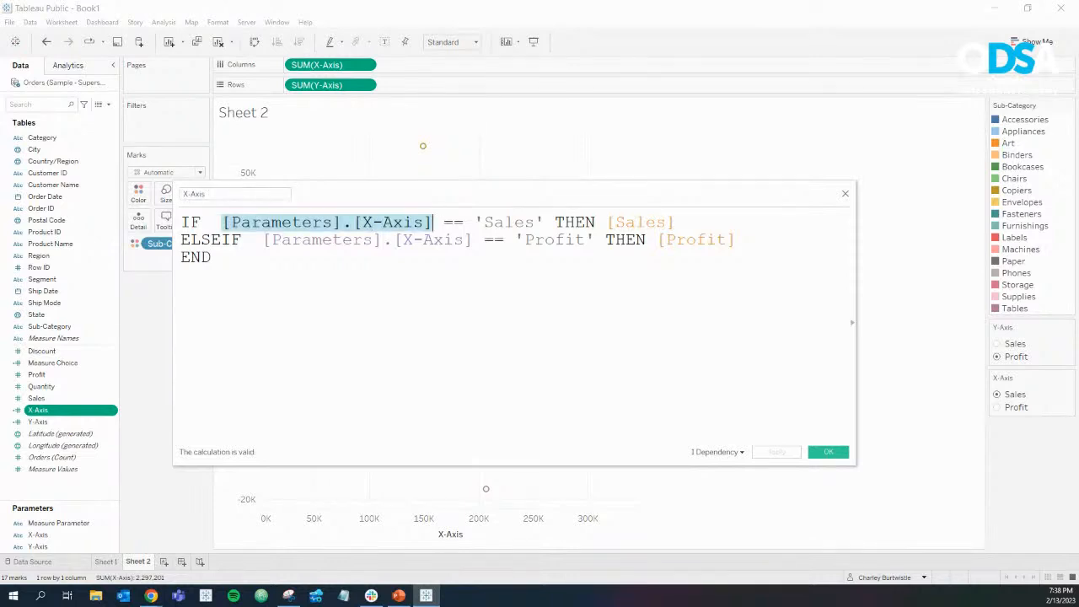
{"action": "double_click", "coordinate": [372, 240]}
{"action": "left_click", "coordinate": [828, 452]}
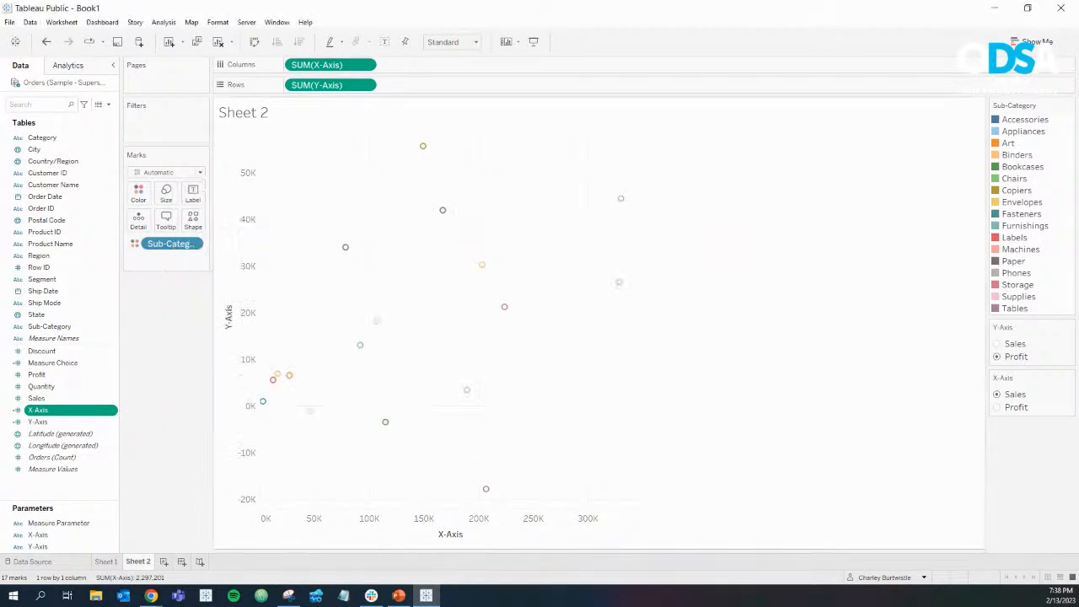
Step: Review the Y-Axis calculated field's formula at an enlarged text size, examining its parameter reference, and close the editor without altering the formula
{"action": "right_click", "coordinate": [110, 422]}
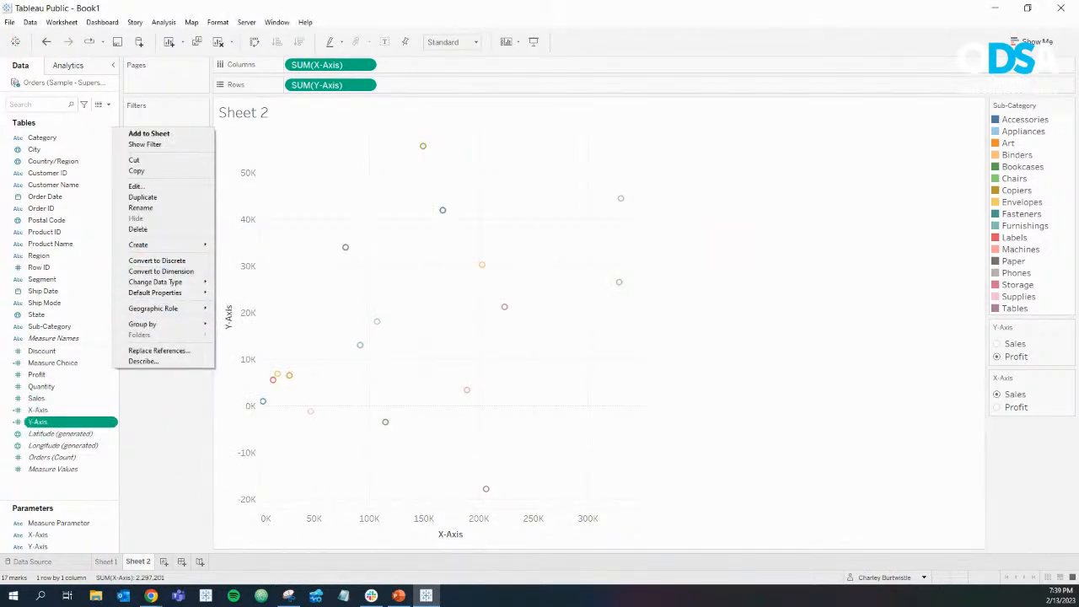
{"action": "left_click", "coordinate": [136, 187]}
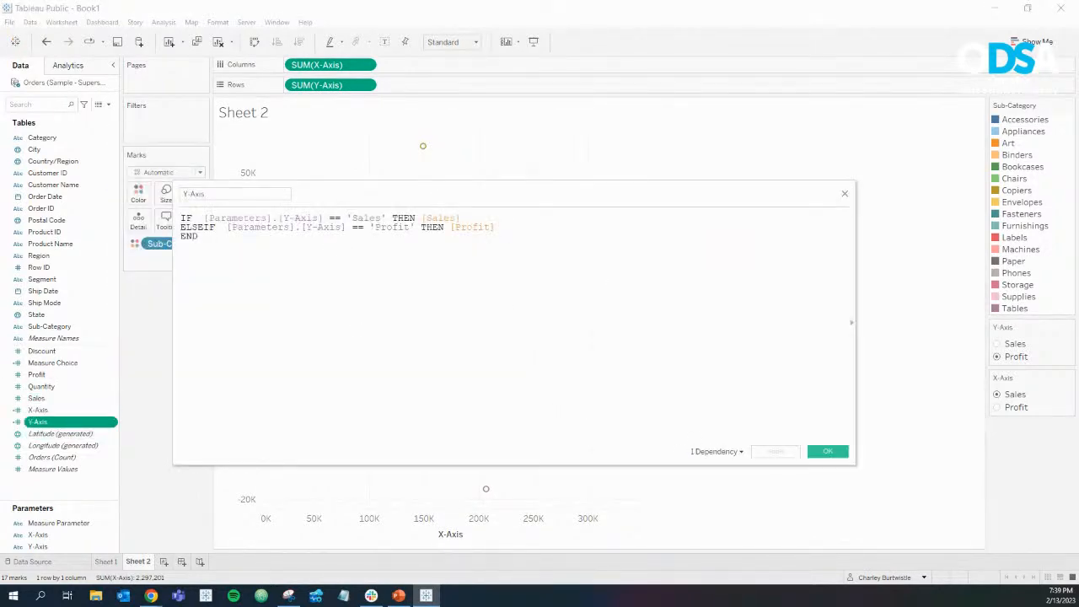
{"action": "type", "text": "==="}
{"action": "key", "text": "BackSpace"}
{"action": "key", "text": "BackSpace"}
{"action": "key", "text": "BackSpace"}
{"action": "scroll", "coordinate": [460, 236], "scroll_direction": "up", "scroll_amount": 8}
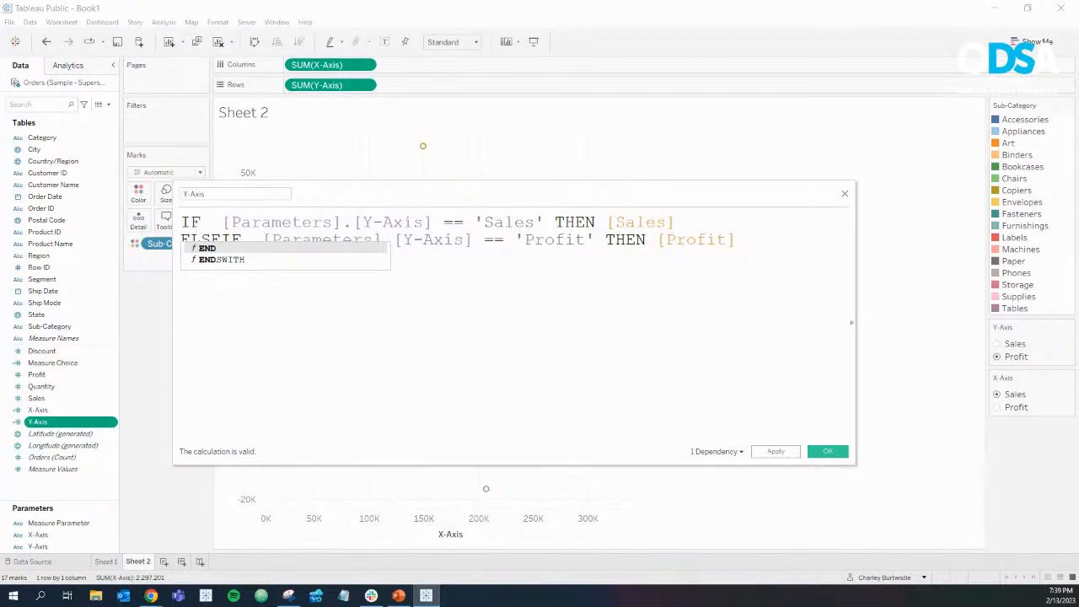
{"action": "triple_click", "coordinate": [371, 222]}
{"action": "left_click", "coordinate": [382, 222]}
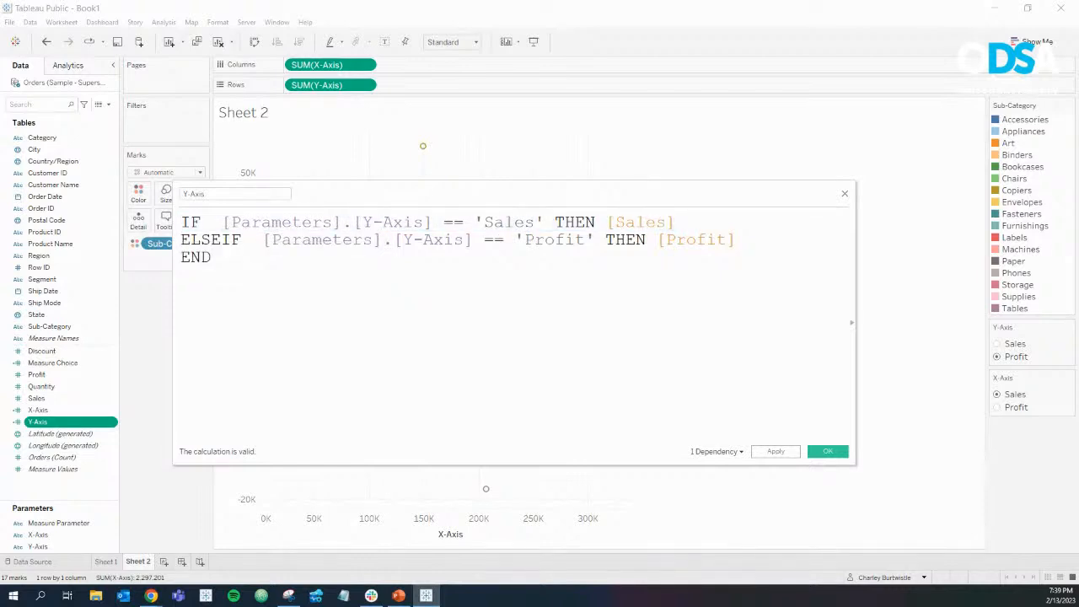
{"action": "left_click_drag", "start_coordinate": [425, 222], "coordinate": [363, 223]}
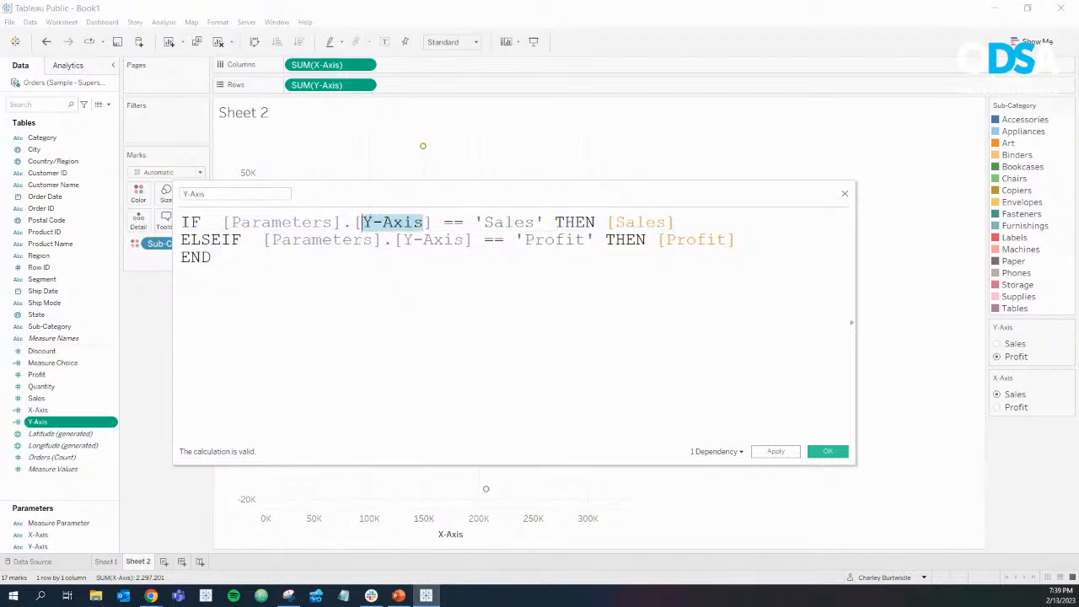
{"action": "left_click_drag", "start_coordinate": [506, 193], "coordinate": [594, 192]}
{"action": "left_click_drag", "start_coordinate": [944, 463], "coordinate": [863, 346]}
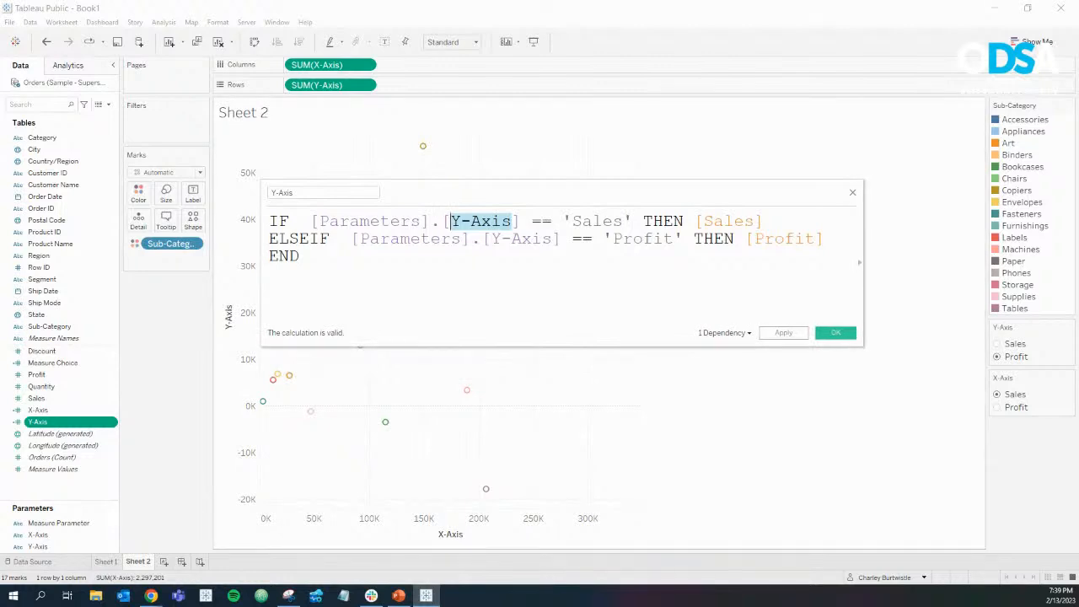
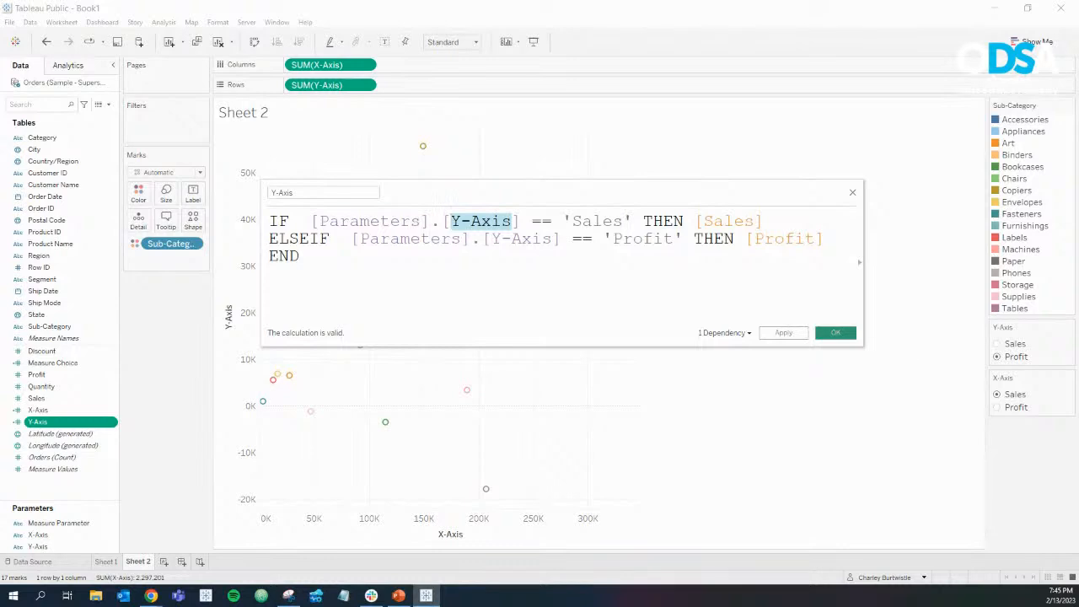
{"action": "left_click", "coordinate": [835, 333]}
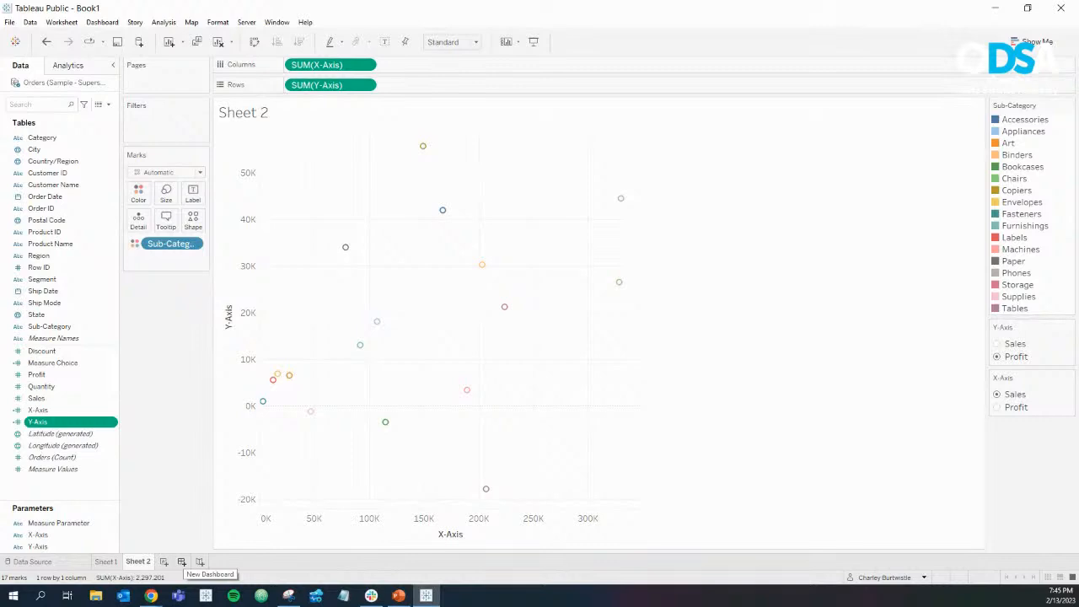
Step: Create a new dashboard and set its size to the fixed Generic Desktop (1366 x 768) preset
{"action": "left_click", "coordinate": [181, 561]}
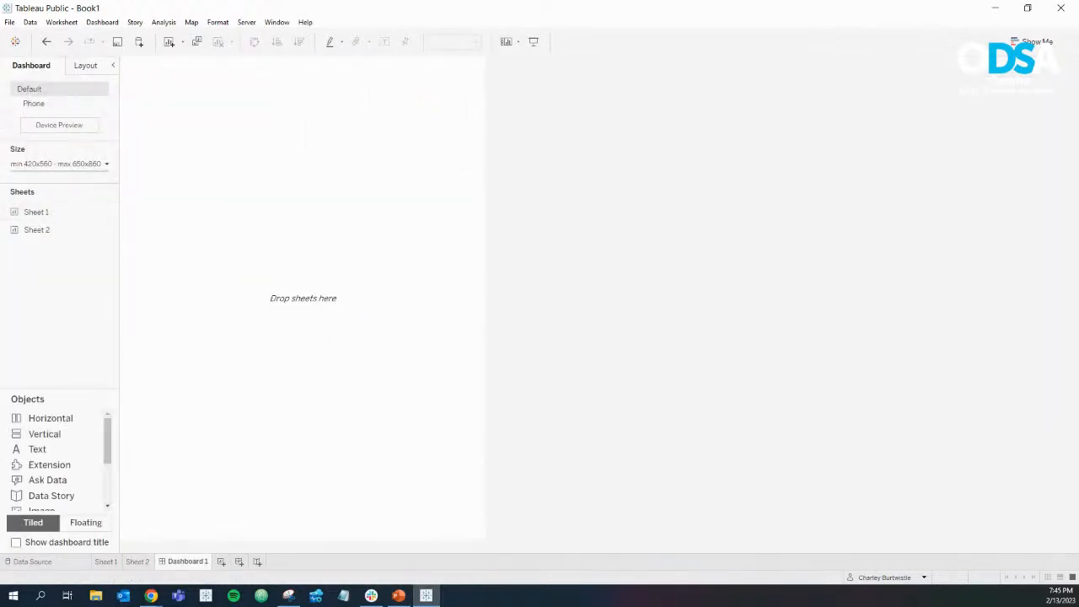
{"action": "left_click", "coordinate": [96, 165]}
{"action": "left_click", "coordinate": [79, 185]}
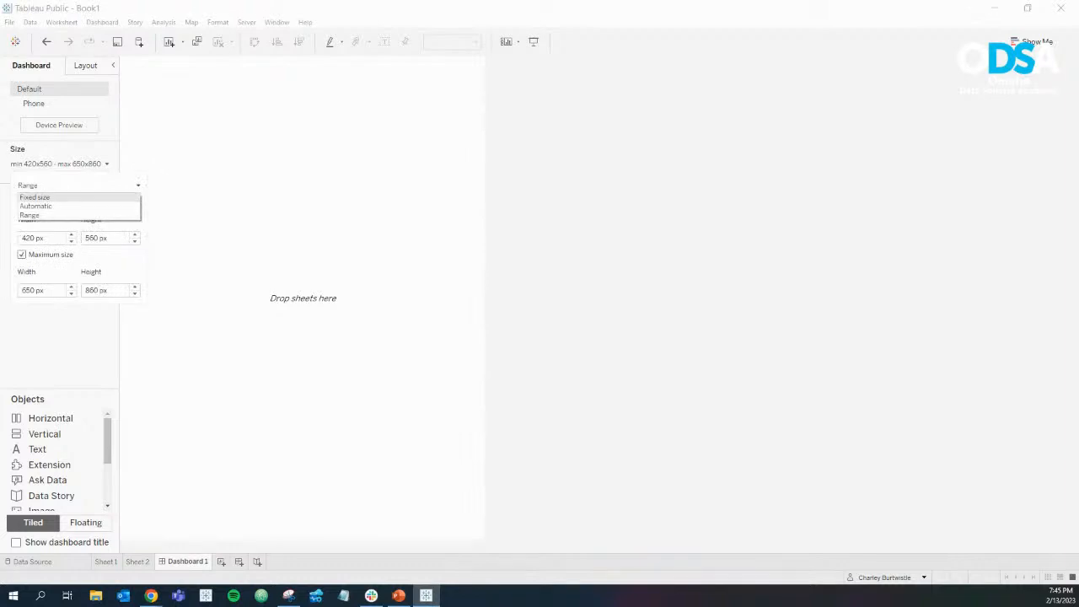
{"action": "left_click", "coordinate": [51, 198]}
{"action": "left_click", "coordinate": [80, 204]}
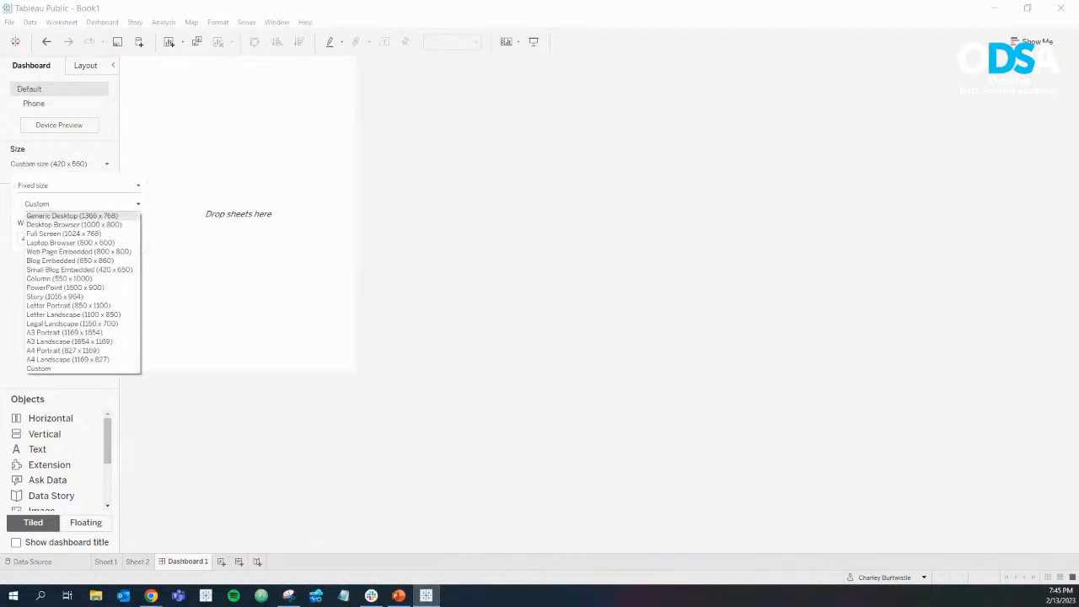
{"action": "left_click", "coordinate": [67, 216]}
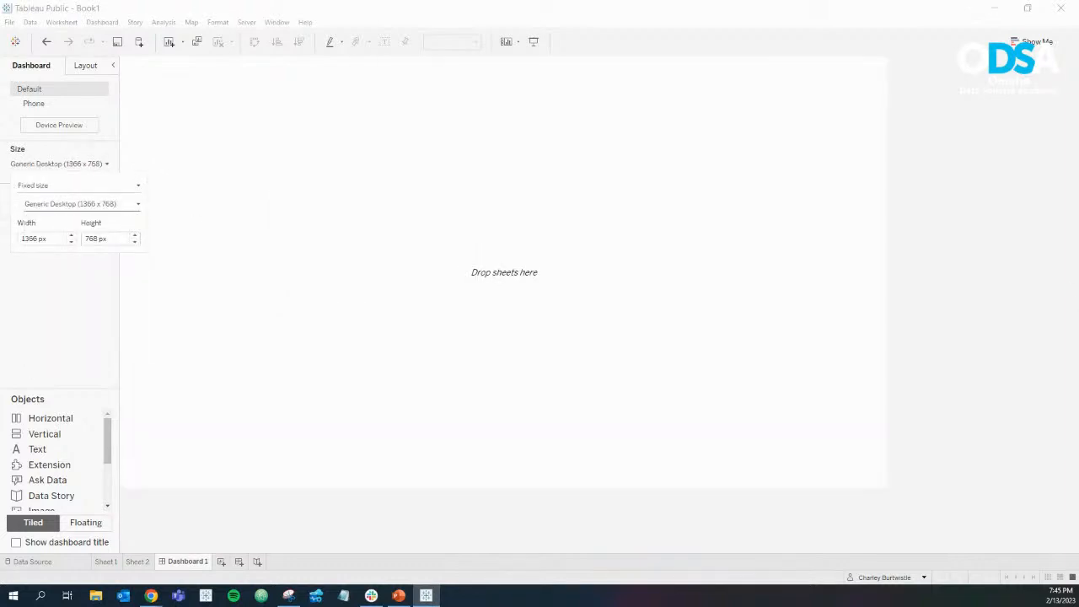
{"action": "key", "text": "Escape"}
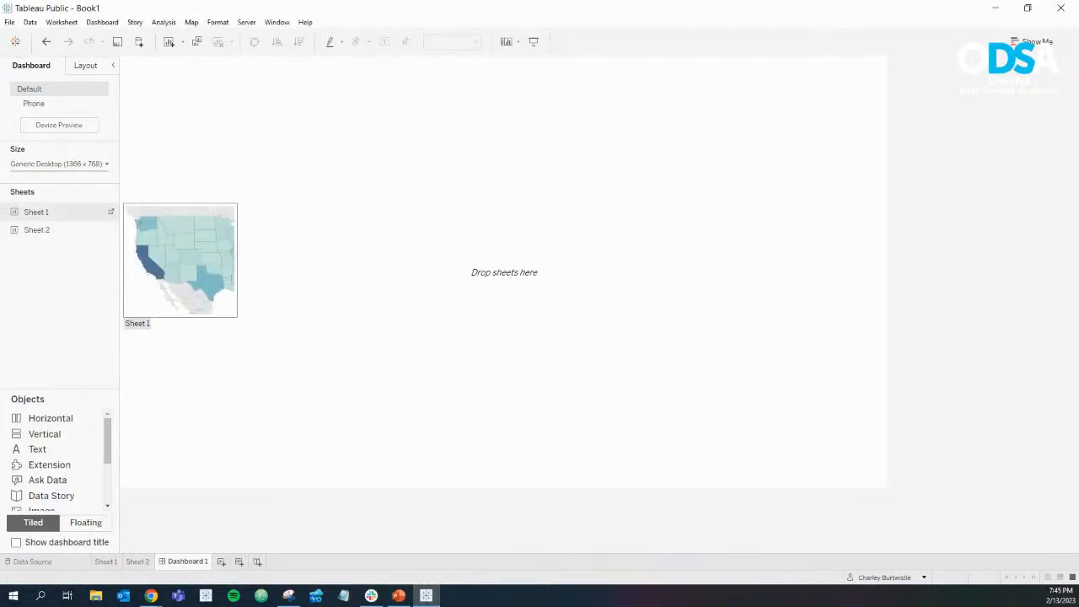
Step: Rename Sheet 1 as Map and Sheet 2 as Scatter
{"action": "right_click", "coordinate": [106, 562]}
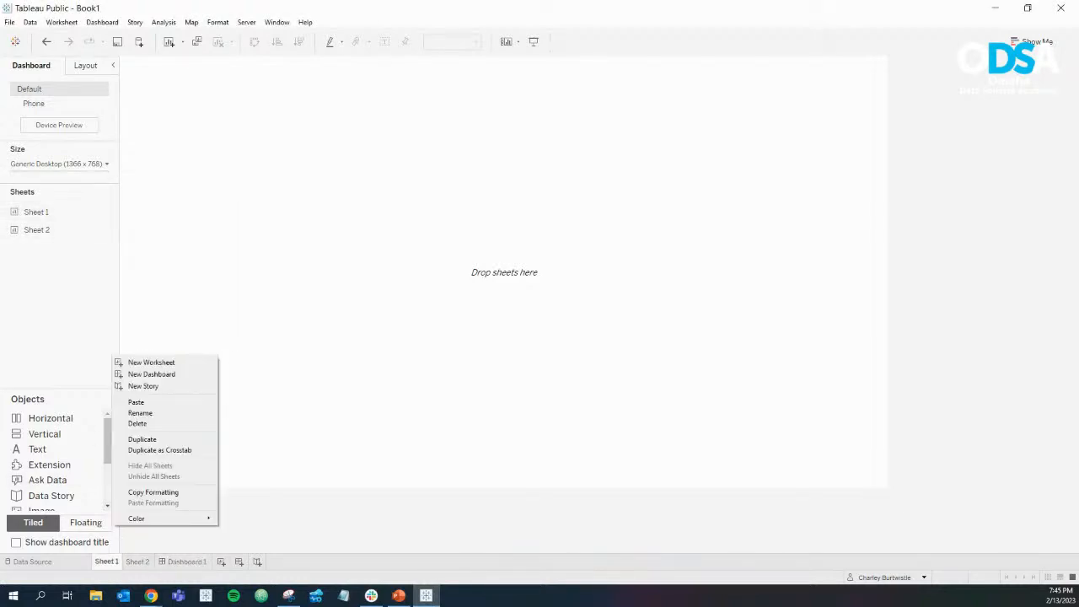
{"action": "left_click", "coordinate": [135, 412]}
{"action": "type", "text": "Map"}
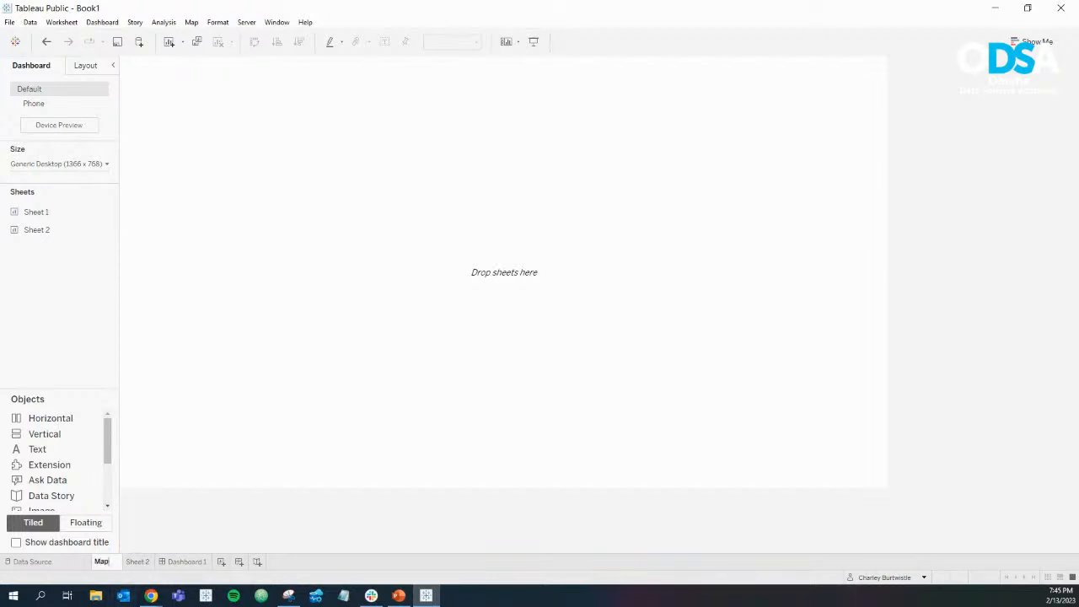
{"action": "right_click", "coordinate": [138, 561]}
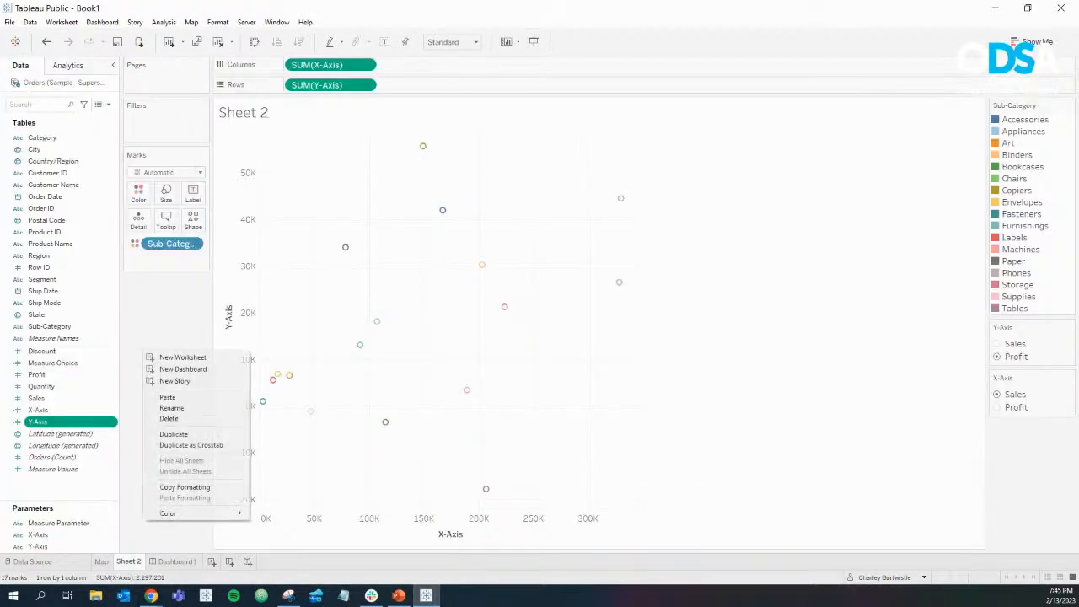
{"action": "left_click", "coordinate": [172, 408]}
{"action": "type", "text": "Scatter"}
{"action": "key", "text": "Return"}
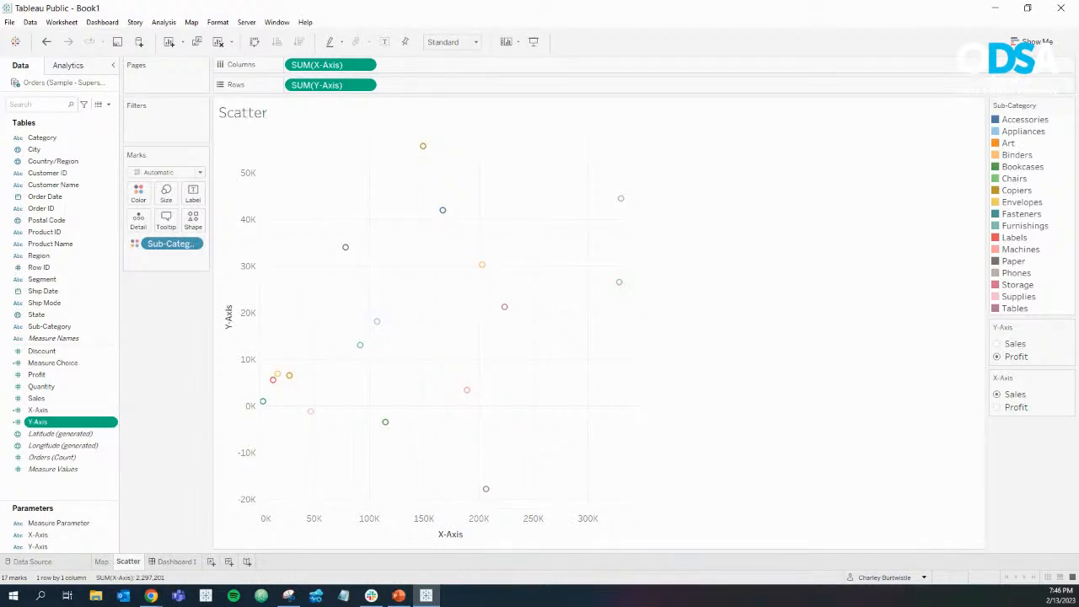
Step: Place the Map and Scatter sheets side by side on Dashboard 1 and remove the Sub-Category legend
{"action": "left_click", "coordinate": [176, 561]}
{"action": "left_click_drag", "start_coordinate": [32, 211], "coordinate": [421, 270]}
{"action": "left_click_drag", "start_coordinate": [37, 230], "coordinate": [640, 270]}
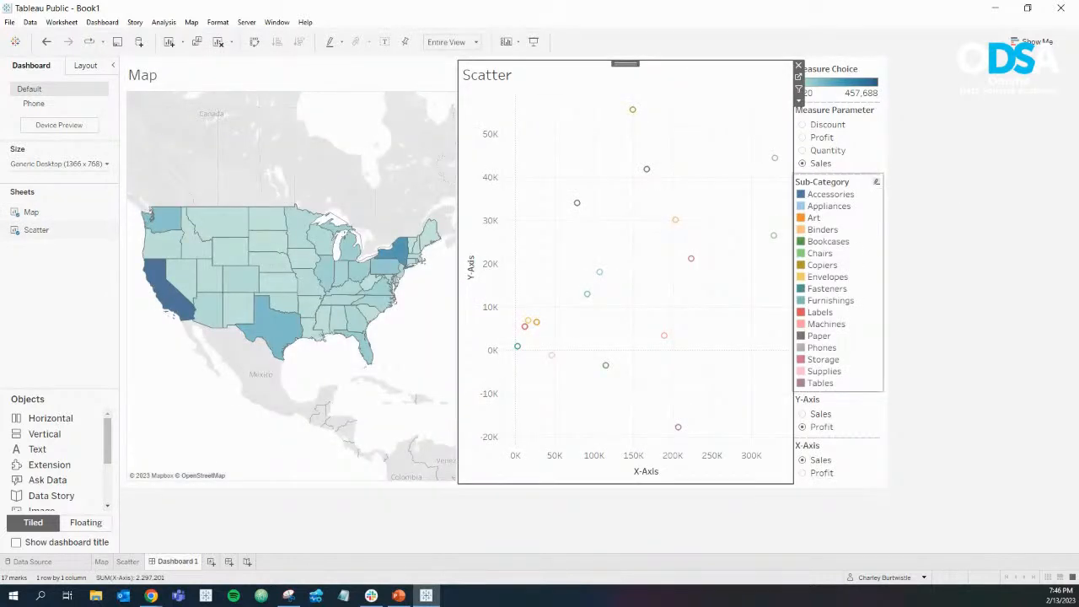
{"action": "left_click", "coordinate": [887, 178]}
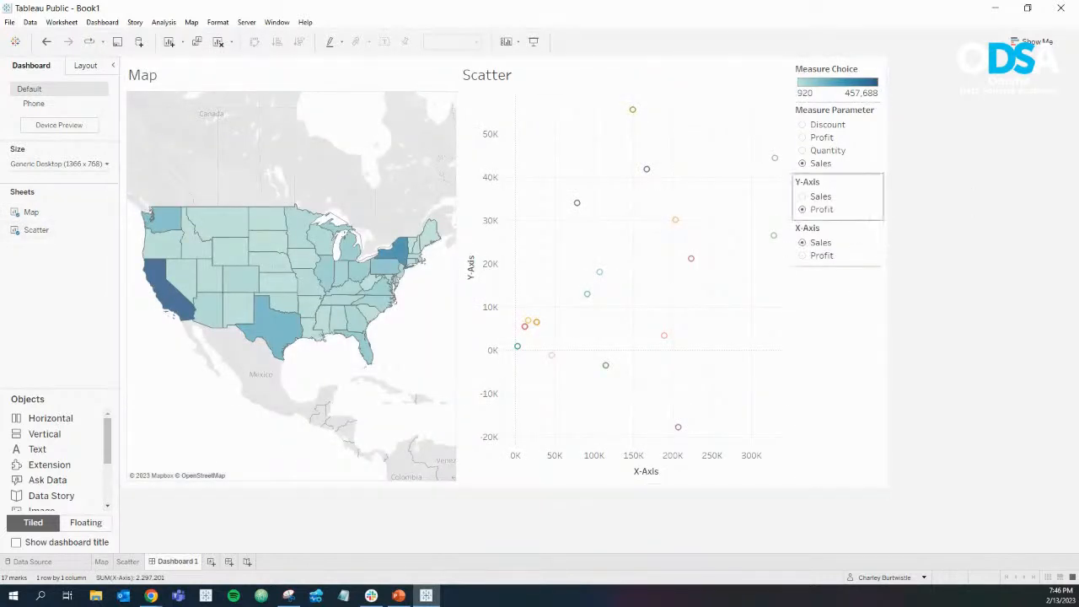
Step: Move the Measure Parameter control directly above the map on the dashboard
{"action": "left_click", "coordinate": [828, 124]}
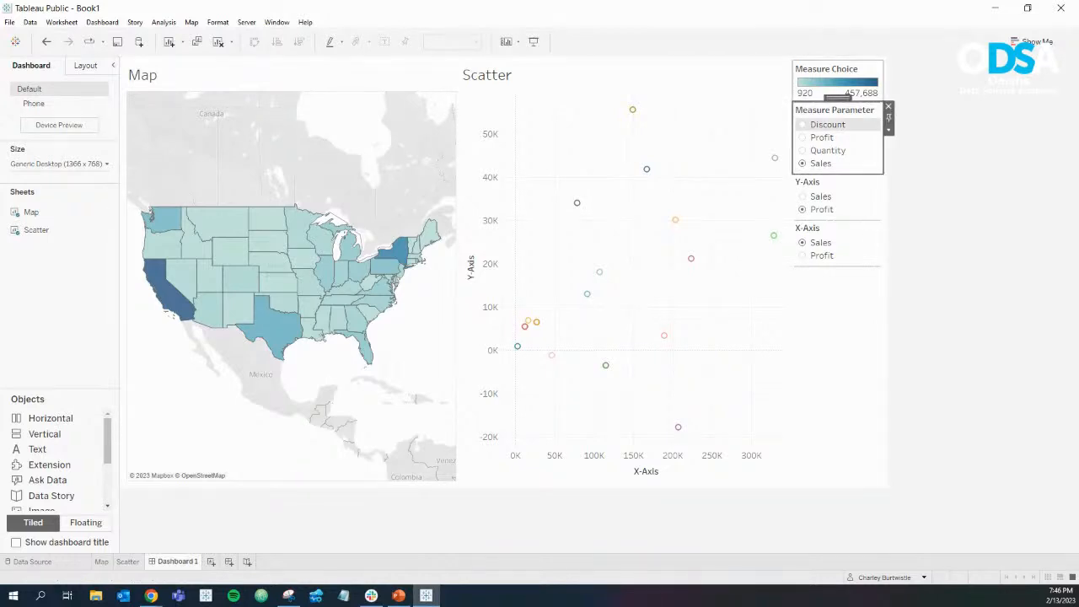
{"action": "left_click", "coordinate": [835, 80]}
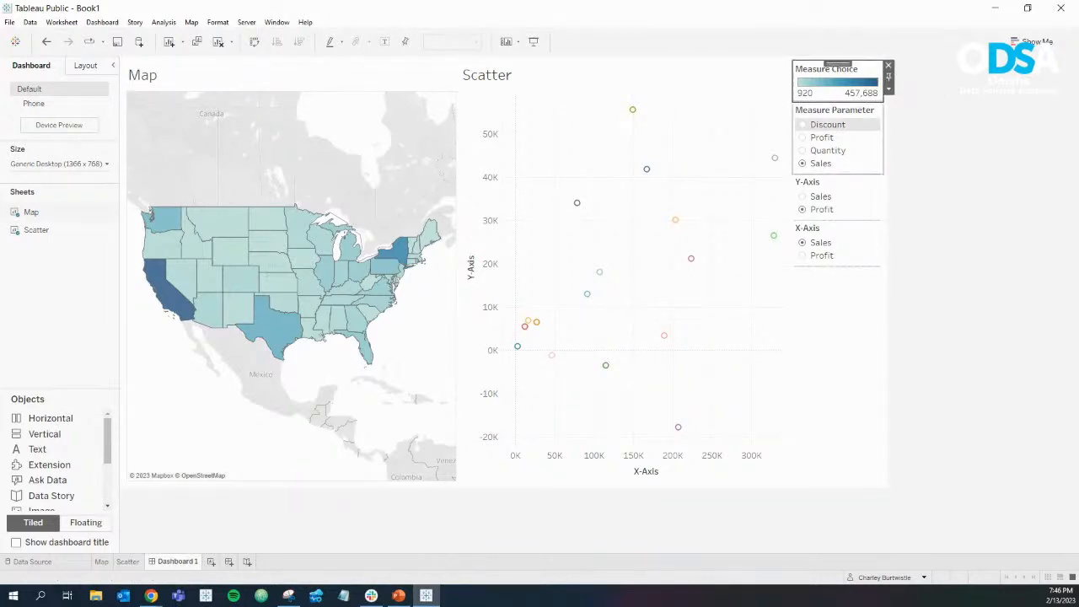
{"action": "left_click", "coordinate": [828, 150]}
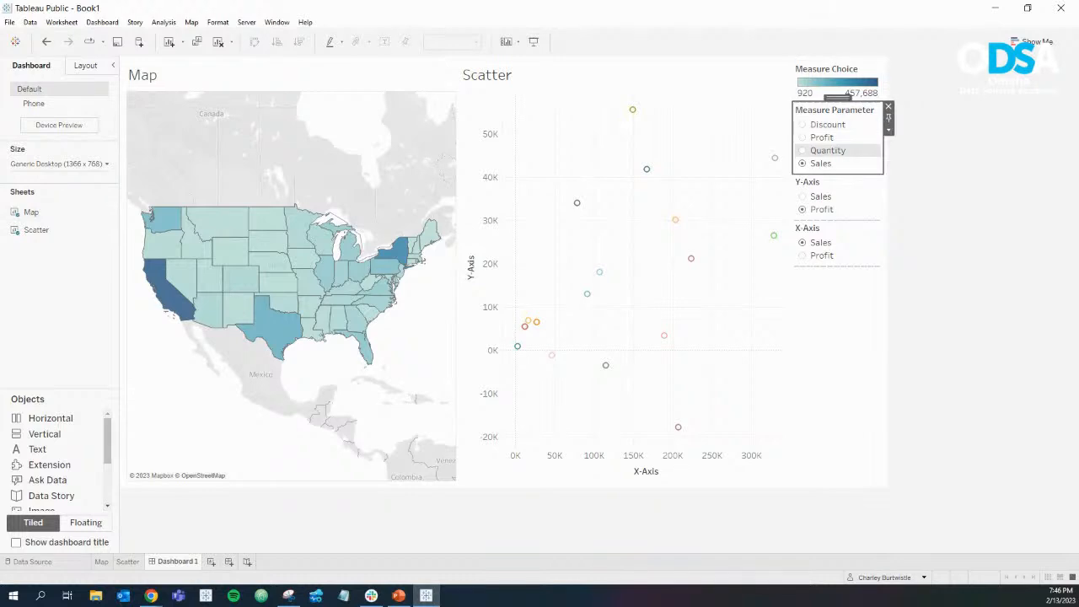
{"action": "mouse_move", "coordinate": [838, 98]}
{"action": "left_mouse_down"}
{"action": "mouse_move", "coordinate": [380, 118]}
{"action": "mouse_move", "coordinate": [337, 168]}
{"action": "left_mouse_up"}
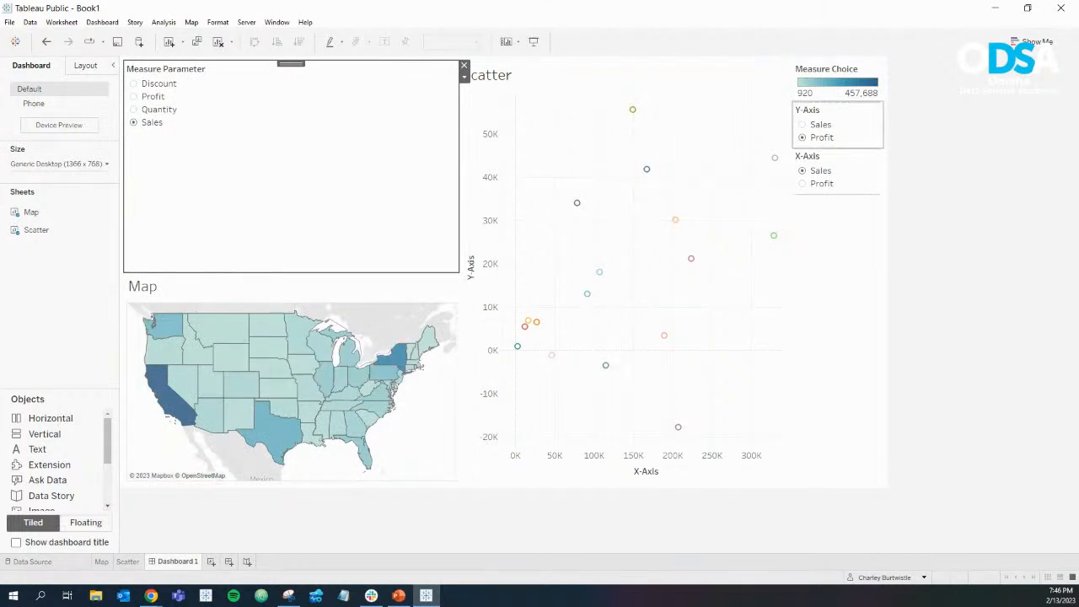
Step: Move the Measure Choice color legend between the Measure Parameter control and the map, and shrink its height to enlarge the map
{"action": "left_click", "coordinate": [840, 81]}
{"action": "mouse_move", "coordinate": [838, 64]}
{"action": "left_mouse_down"}
{"action": "mouse_move", "coordinate": [409, 135]}
{"action": "mouse_move", "coordinate": [227, 186]}
{"action": "mouse_move", "coordinate": [291, 249]}
{"action": "mouse_move", "coordinate": [290, 132]}
{"action": "left_mouse_up"}
{"action": "left_click", "coordinate": [291, 186]}
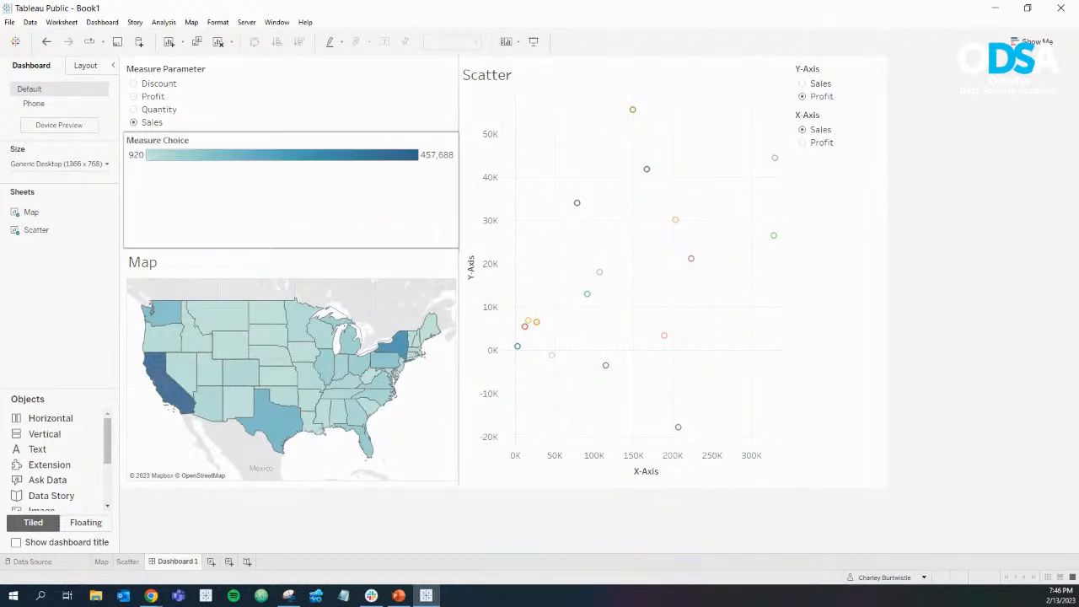
{"action": "left_click_drag", "start_coordinate": [291, 248], "coordinate": [291, 180]}
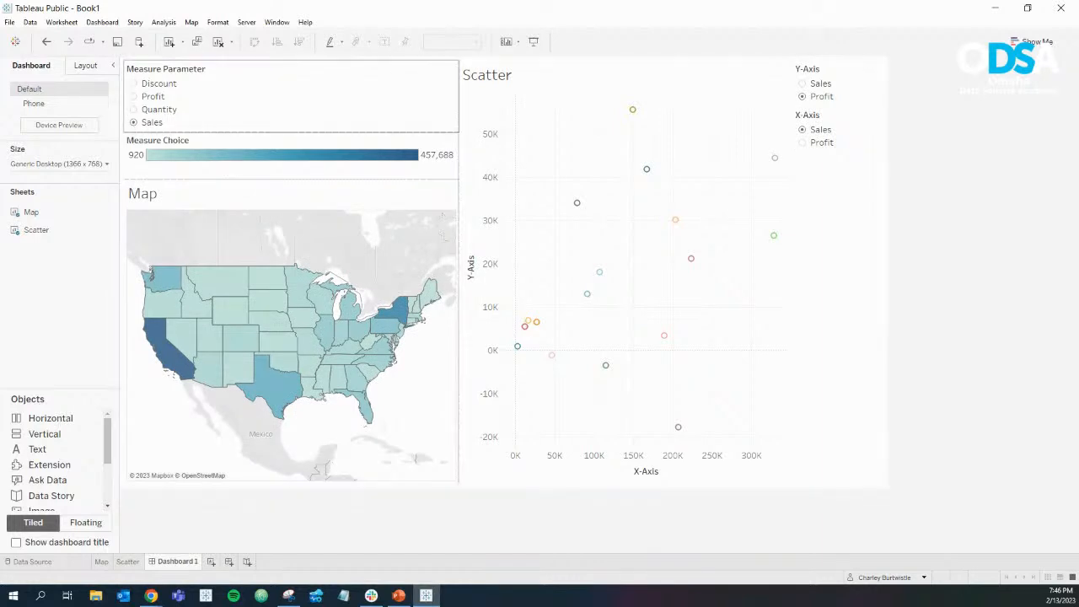
Step: Test the map with the Measure Parameter on Discount, Profit and Quantity, finishing on Sales
{"action": "left_click", "coordinate": [134, 84]}
{"action": "left_click", "coordinate": [134, 96]}
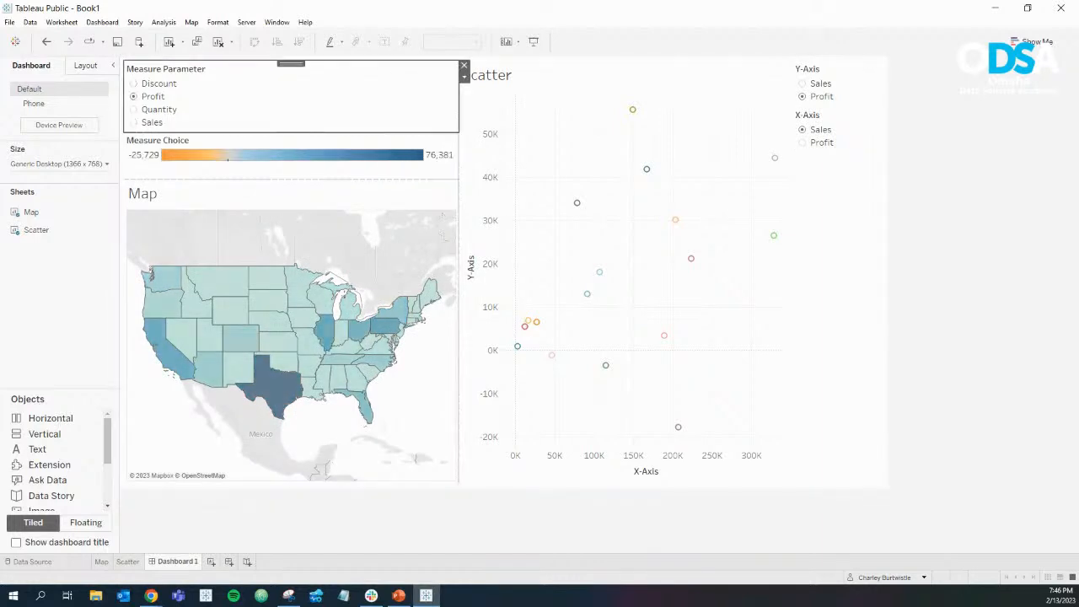
{"action": "left_click", "coordinate": [134, 109]}
{"action": "left_click", "coordinate": [134, 122]}
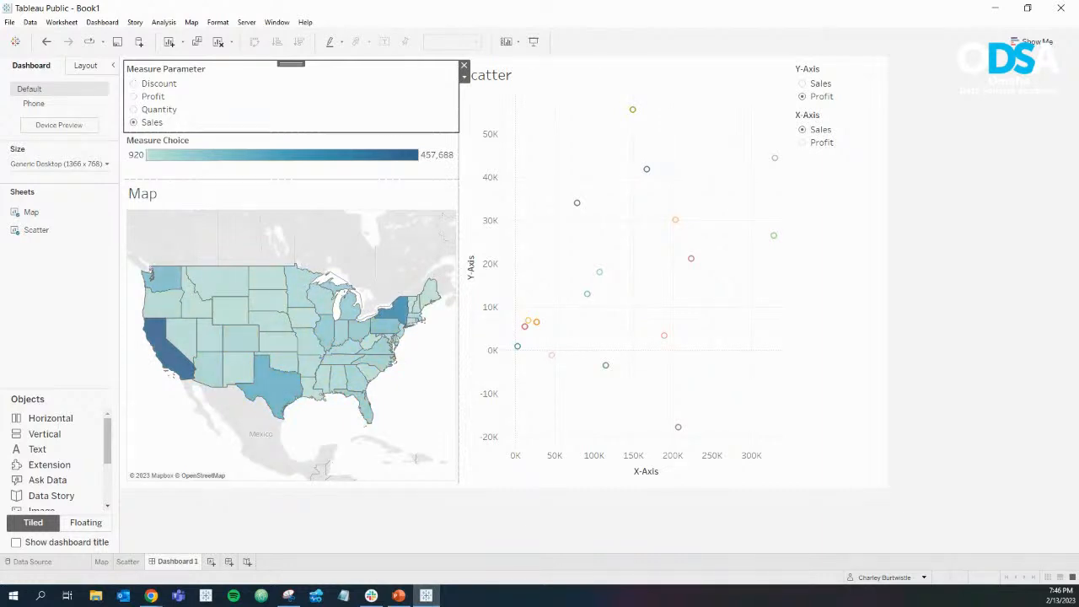
Step: Test the dashboard's scatter plot by toggling both axis parameters, finishing with Y-Axis on Profit and X-Axis on Sales
{"action": "left_click", "coordinate": [802, 84]}
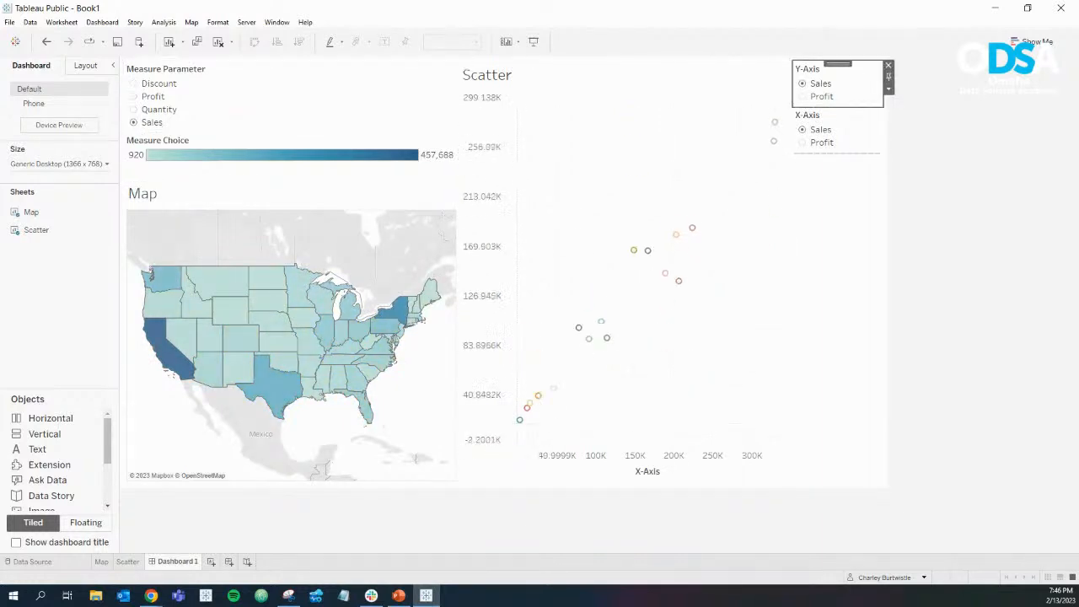
{"action": "left_click", "coordinate": [801, 96]}
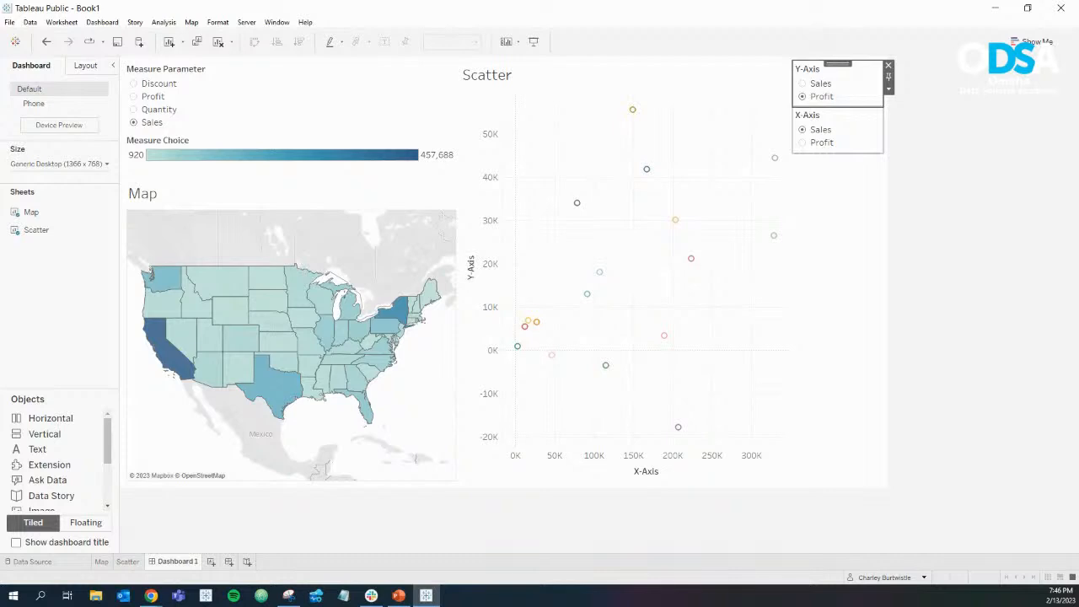
{"action": "left_click", "coordinate": [801, 142]}
{"action": "left_click", "coordinate": [802, 129]}
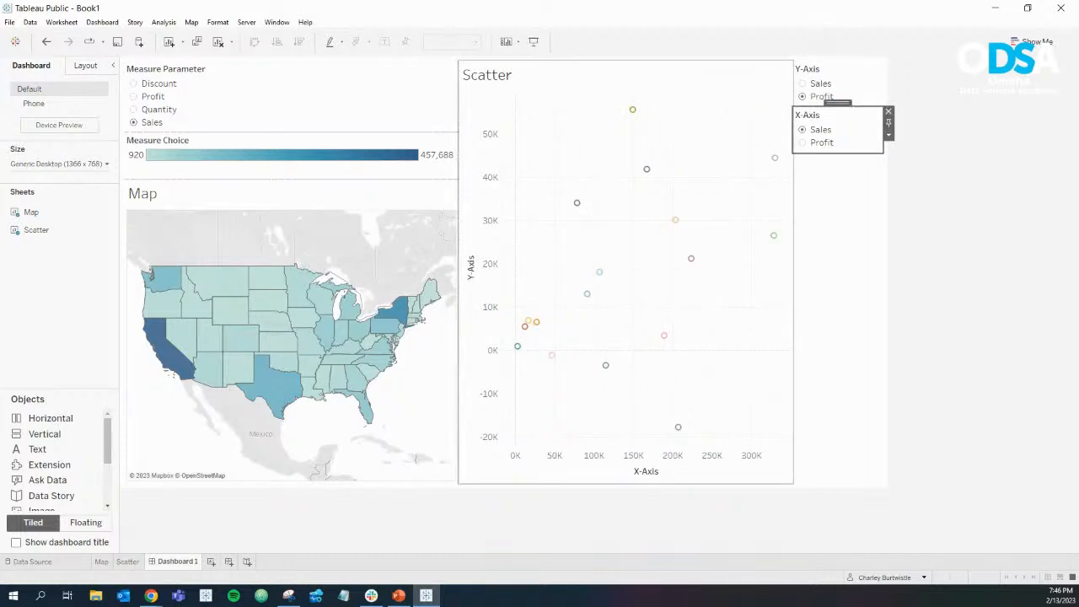
{"action": "left_click", "coordinate": [583, 151]}
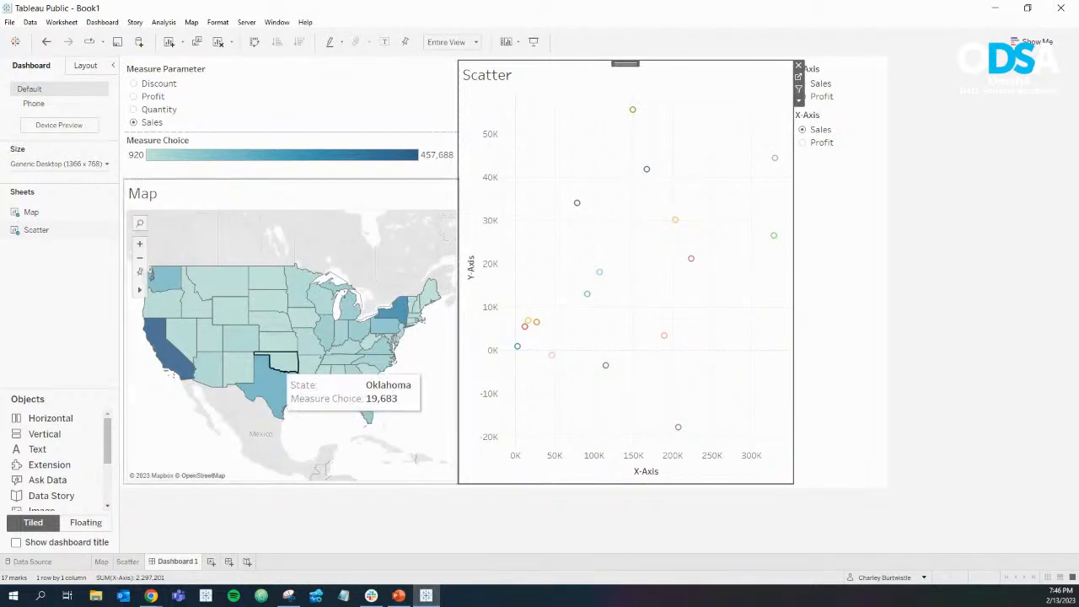
Step: Switch to Chrome to examine the published Superstore Self Service dashboard as a reference, and return to Tableau Public
{"action": "mouse_move", "coordinate": [151, 595]}
{"action": "left_click", "coordinate": [421, 546]}
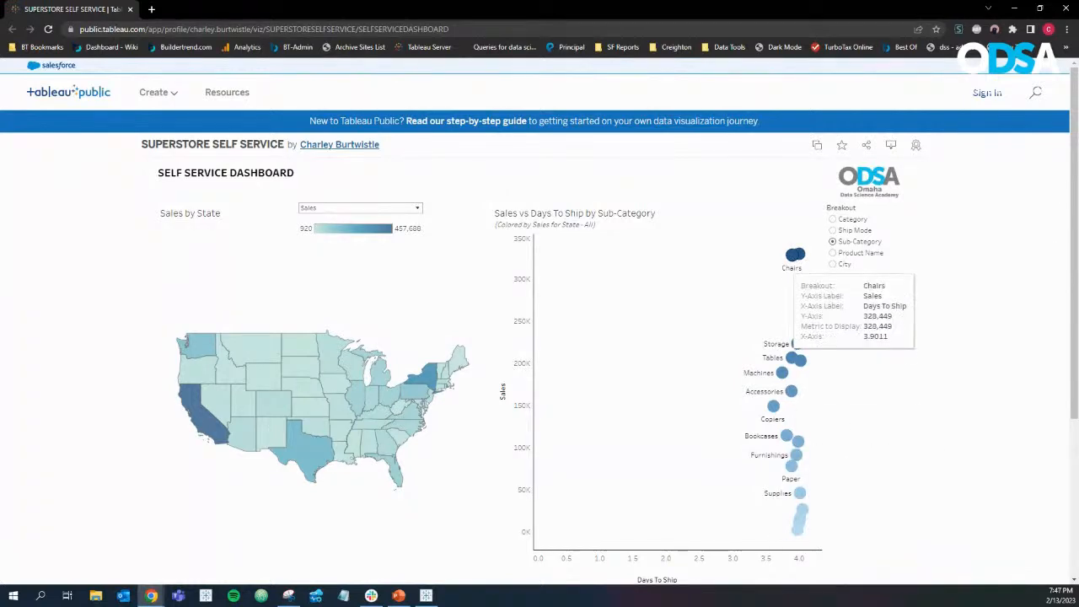
{"action": "left_click", "coordinate": [1014, 8]}
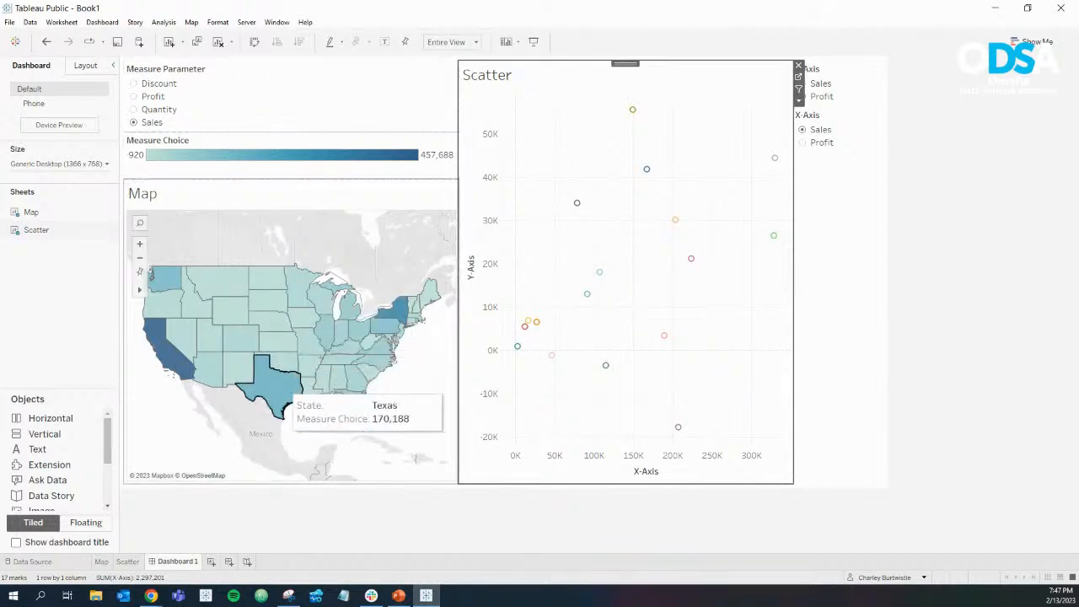
Step: Open the Map worksheet from the dashboard to view its setup, and switch to the Scatter worksheet
{"action": "left_click", "coordinate": [354, 303]}
{"action": "left_click", "coordinate": [461, 196]}
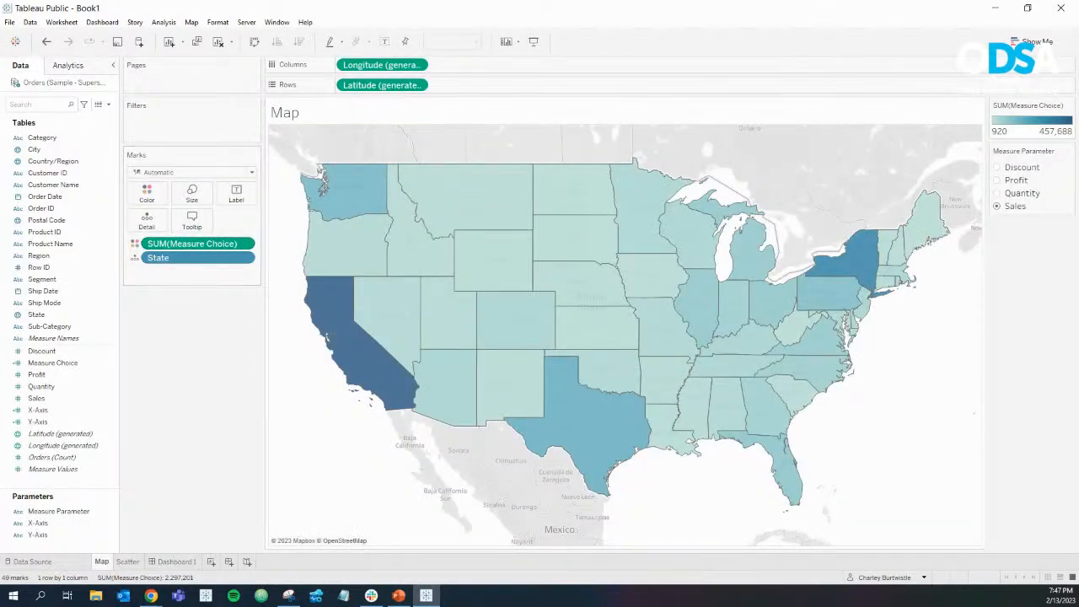
{"action": "left_click", "coordinate": [128, 561]}
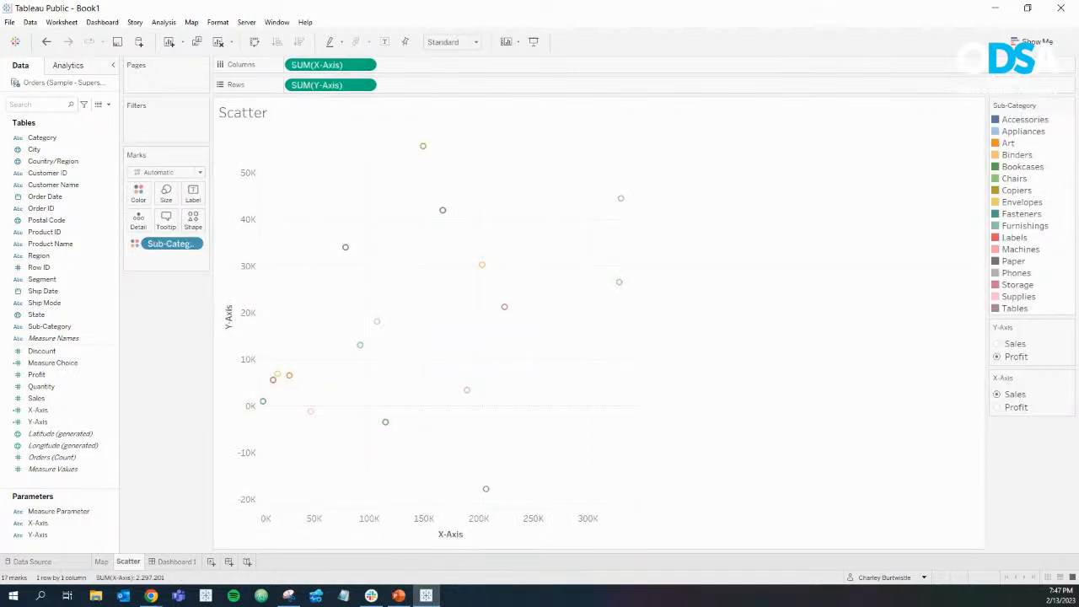
Step: Show the Measure Parameter control on the Scatter worksheet and display it as a single value list
{"action": "left_click", "coordinate": [112, 512]}
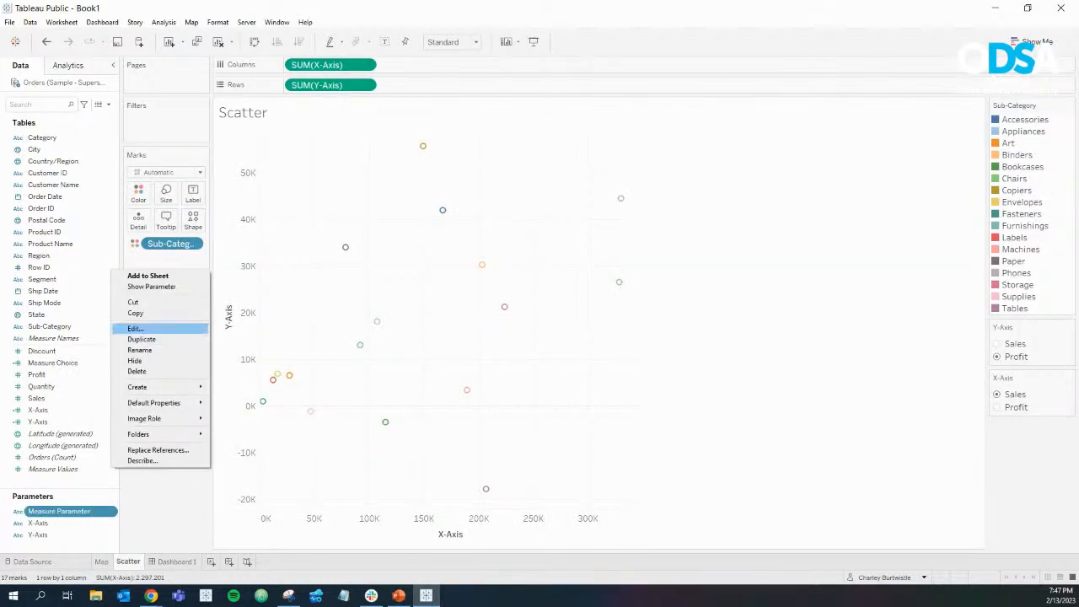
{"action": "left_click", "coordinate": [147, 287]}
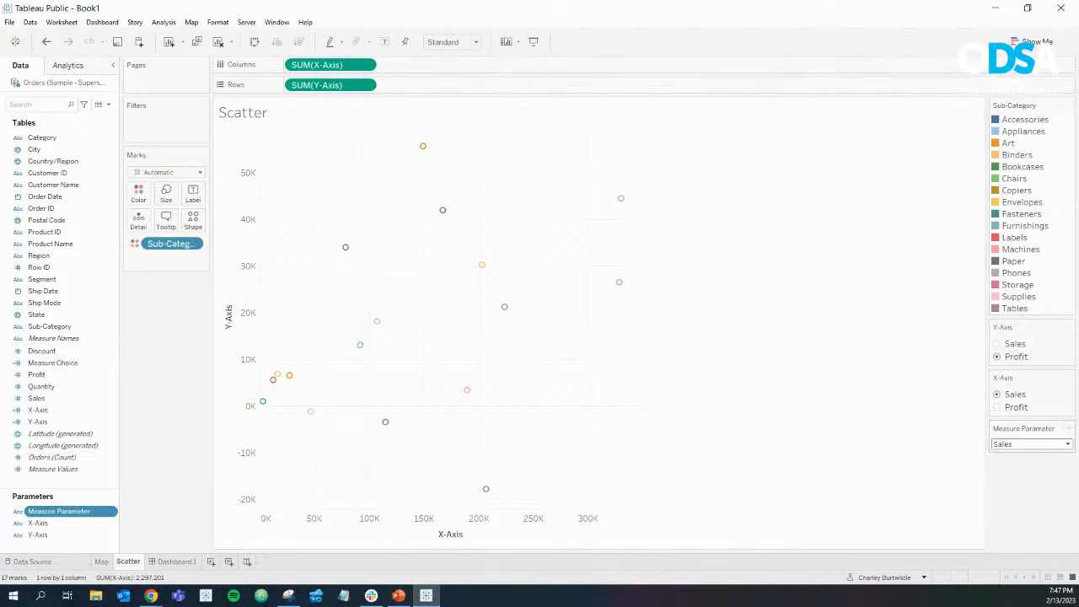
{"action": "left_click", "coordinate": [1069, 428]}
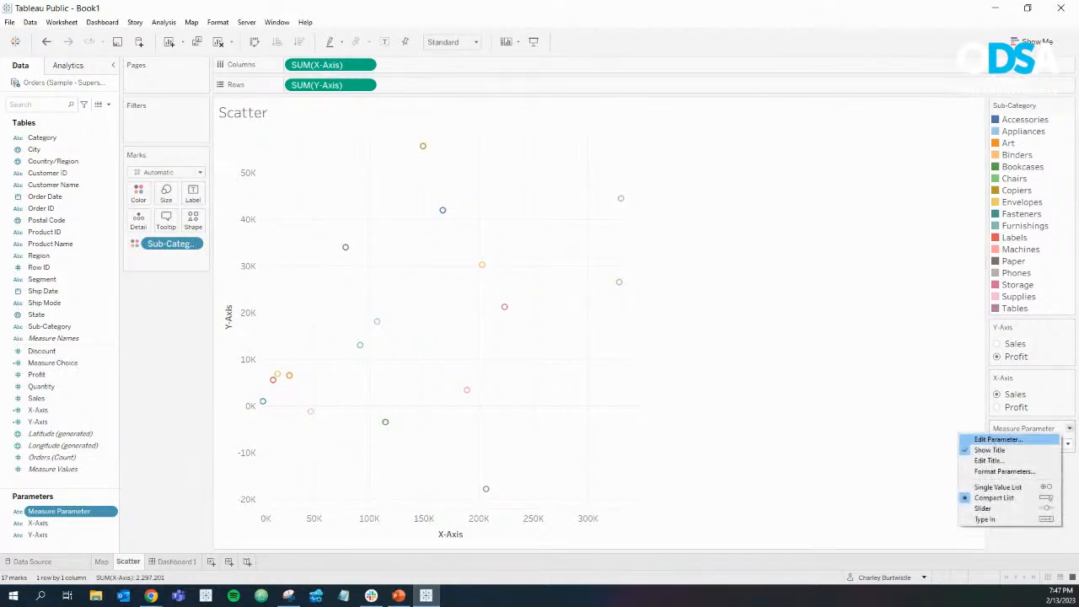
{"action": "left_click", "coordinate": [998, 439]}
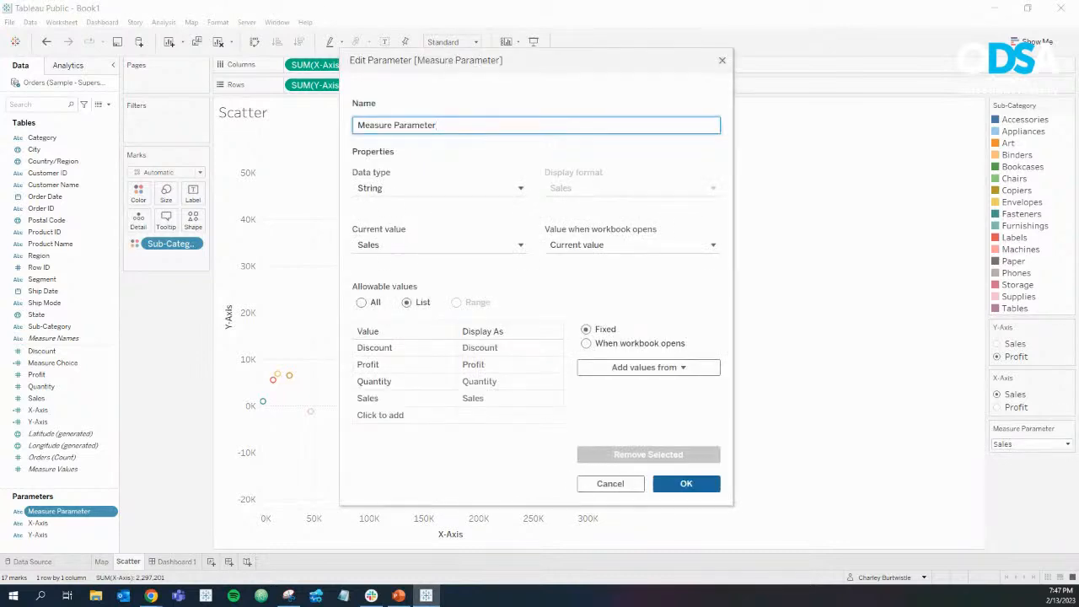
{"action": "left_click", "coordinate": [722, 60]}
{"action": "left_click", "coordinate": [1069, 428]}
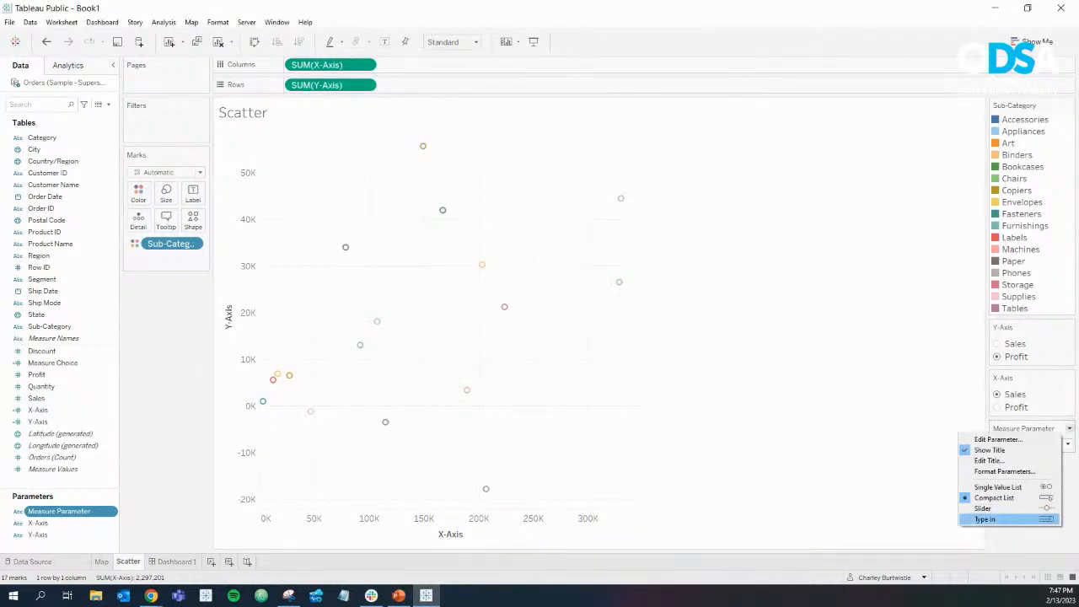
{"action": "left_click", "coordinate": [994, 486]}
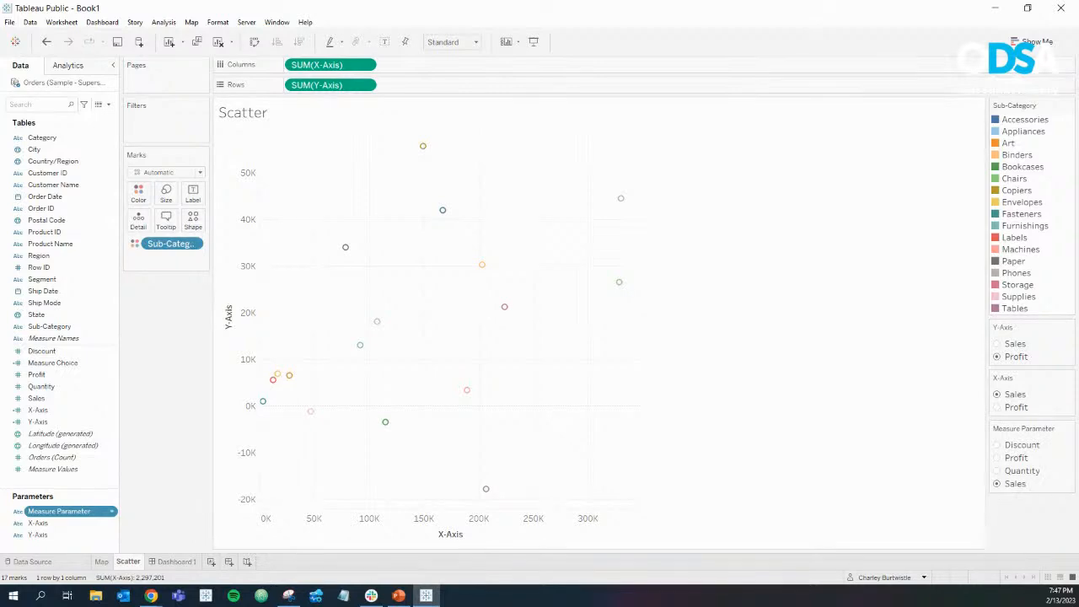
Step: On the Scatter worksheet's Marks card, change Sub-Category from Color to Detail and color the marks by Measure Choice
{"action": "left_click", "coordinate": [101, 561]}
{"action": "left_click", "coordinate": [128, 561]}
{"action": "left_click_drag", "start_coordinate": [211, 244], "coordinate": [290, 244]}
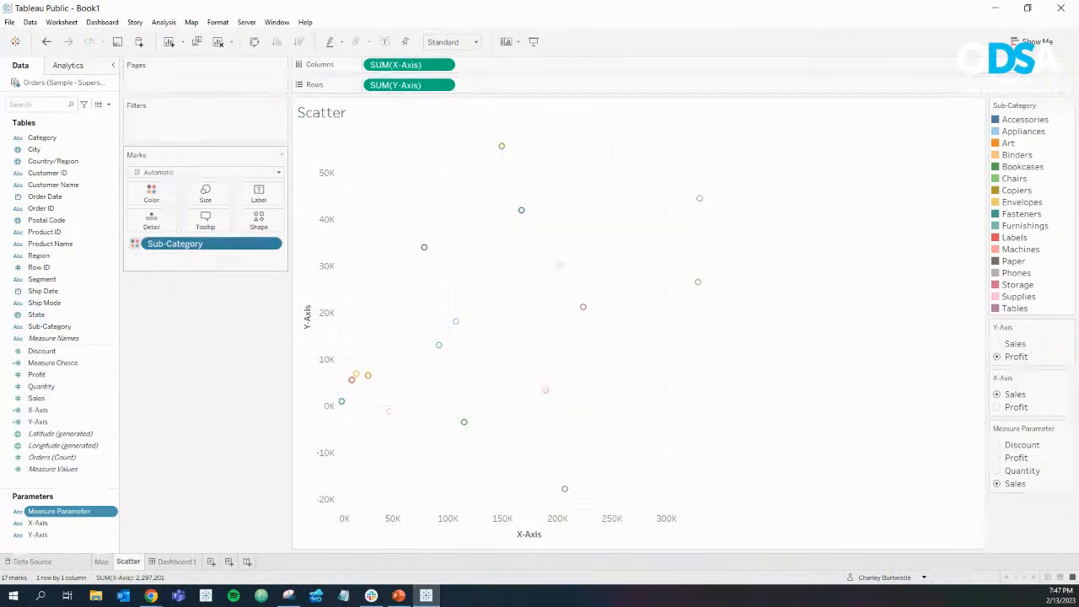
{"action": "left_click", "coordinate": [135, 244]}
{"action": "left_click", "coordinate": [154, 292]}
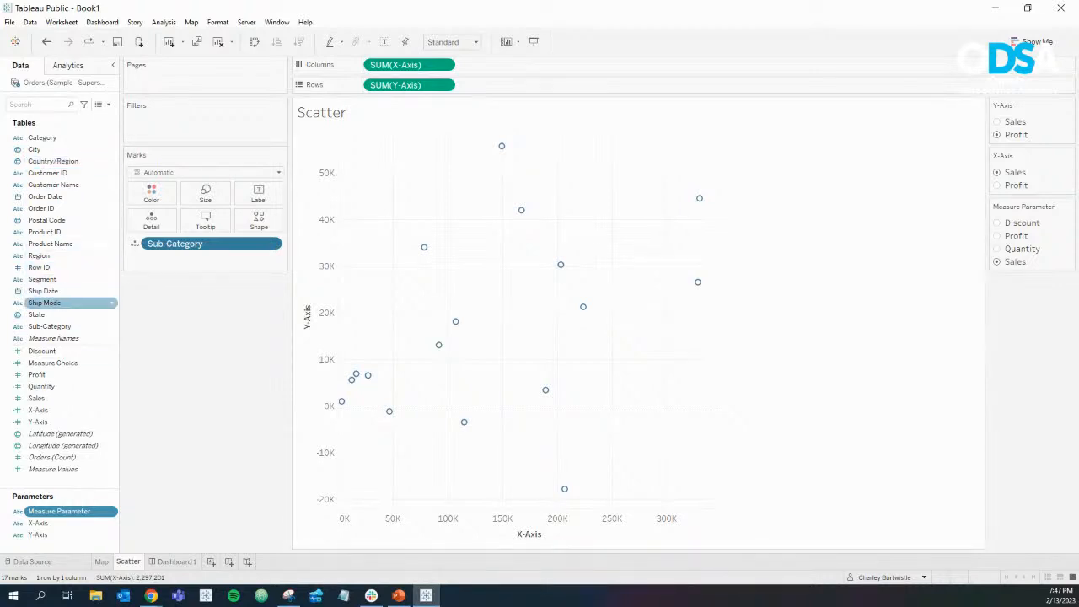
{"action": "left_click_drag", "start_coordinate": [53, 362], "coordinate": [151, 194]}
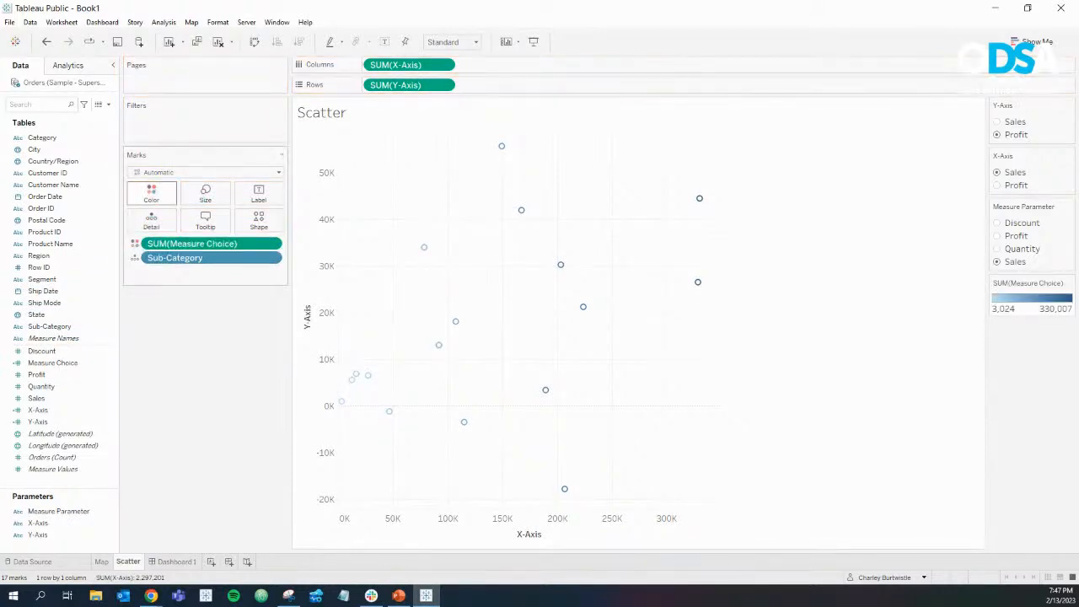
Step: Set the scatter plot's mark type to Circle and enlarge the marks
{"action": "left_click", "coordinate": [207, 172]}
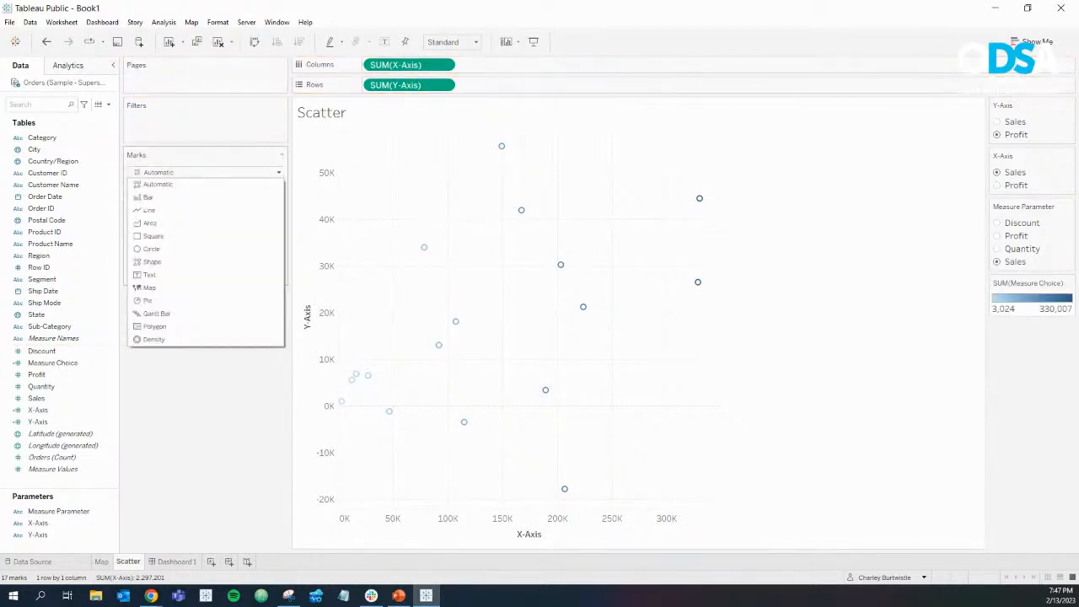
{"action": "left_click", "coordinate": [156, 249]}
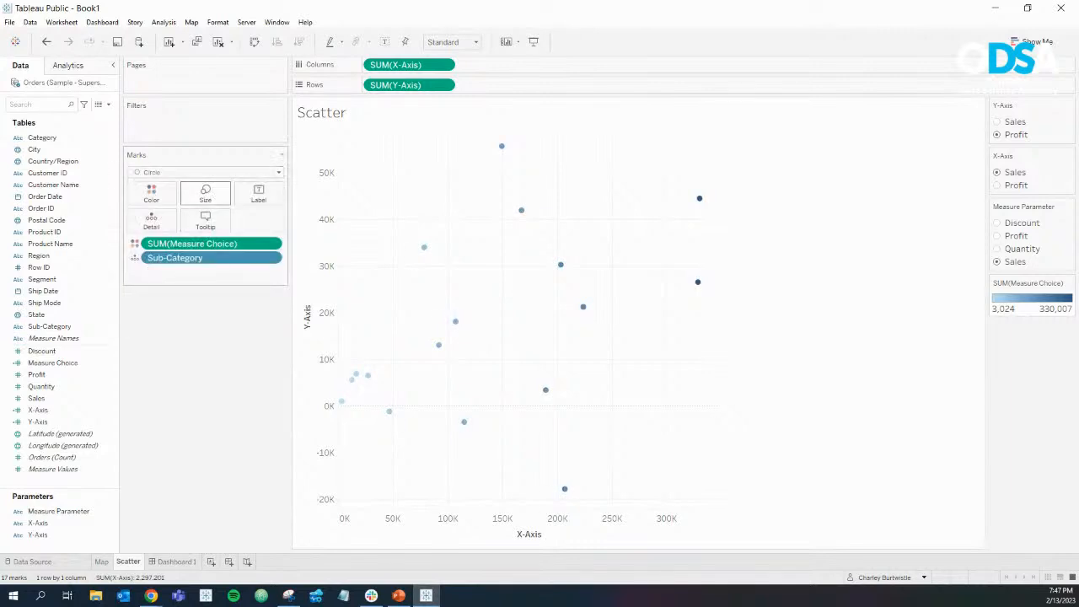
{"action": "left_click", "coordinate": [205, 193]}
{"action": "left_click_drag", "start_coordinate": [212, 221], "coordinate": [237, 222]}
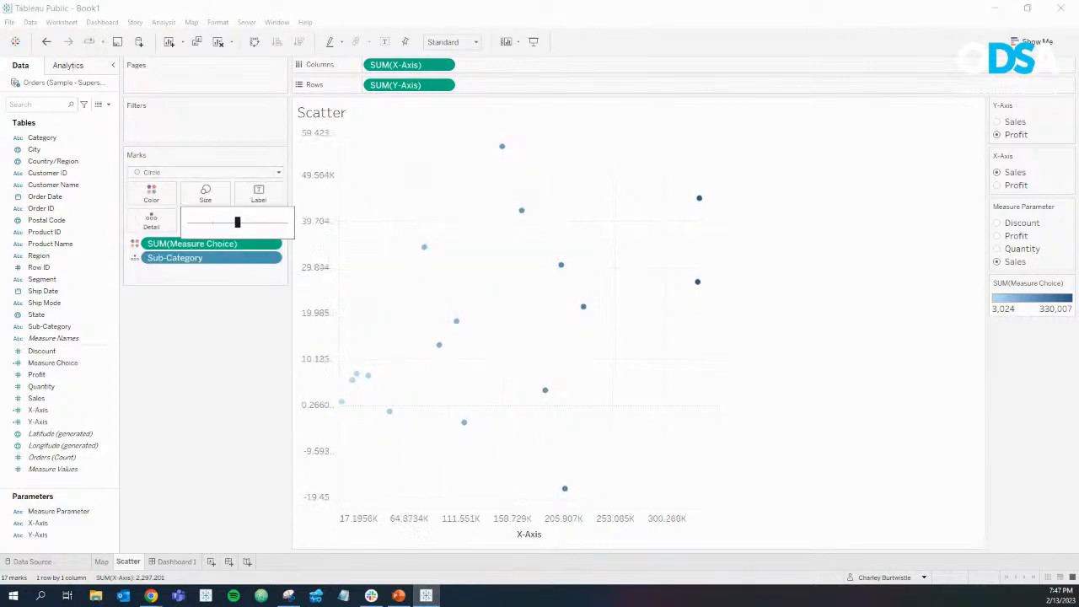
{"action": "key", "text": "Escape"}
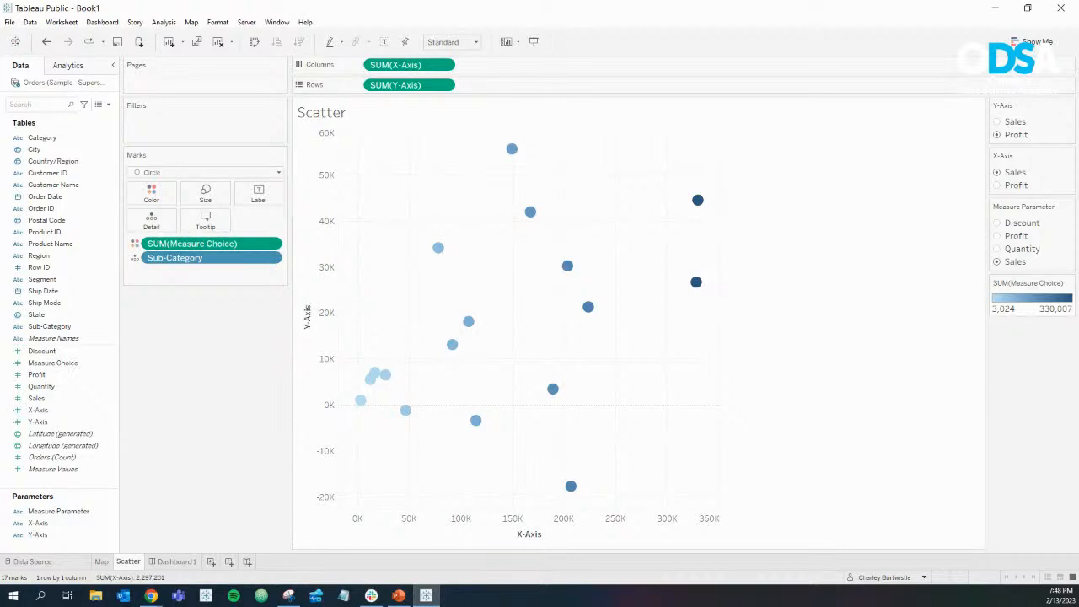
Step: On Dashboard 1, test the Measure Parameter's effect on both charts with Discount, Profit and Sales, finishing on Quantity
{"action": "left_click", "coordinate": [152, 561]}
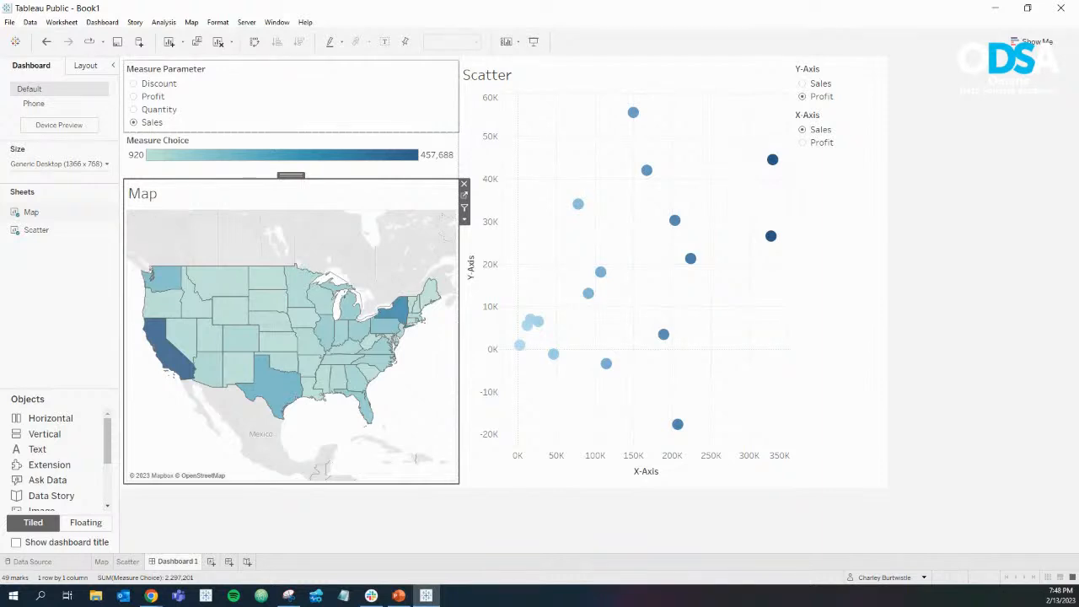
{"action": "left_click", "coordinate": [134, 83]}
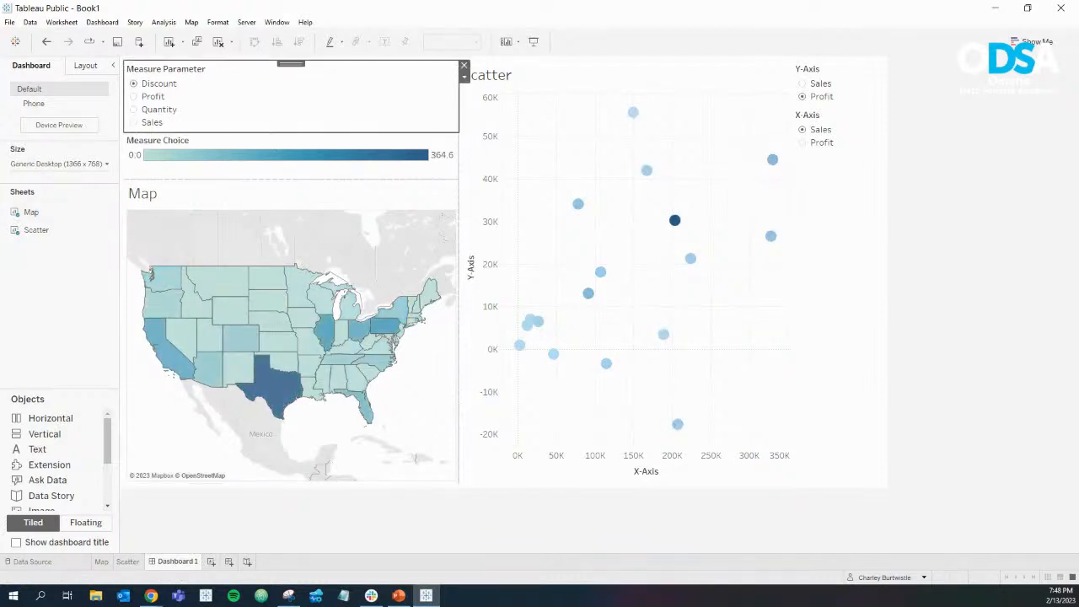
{"action": "left_click", "coordinate": [134, 97]}
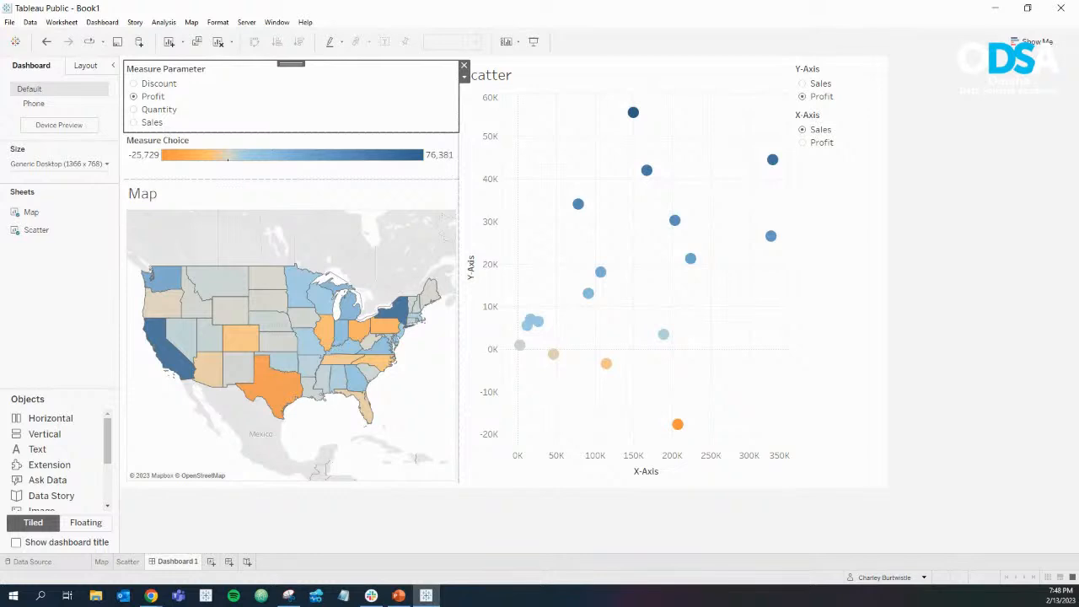
{"action": "left_click", "coordinate": [134, 122]}
{"action": "left_click", "coordinate": [133, 109]}
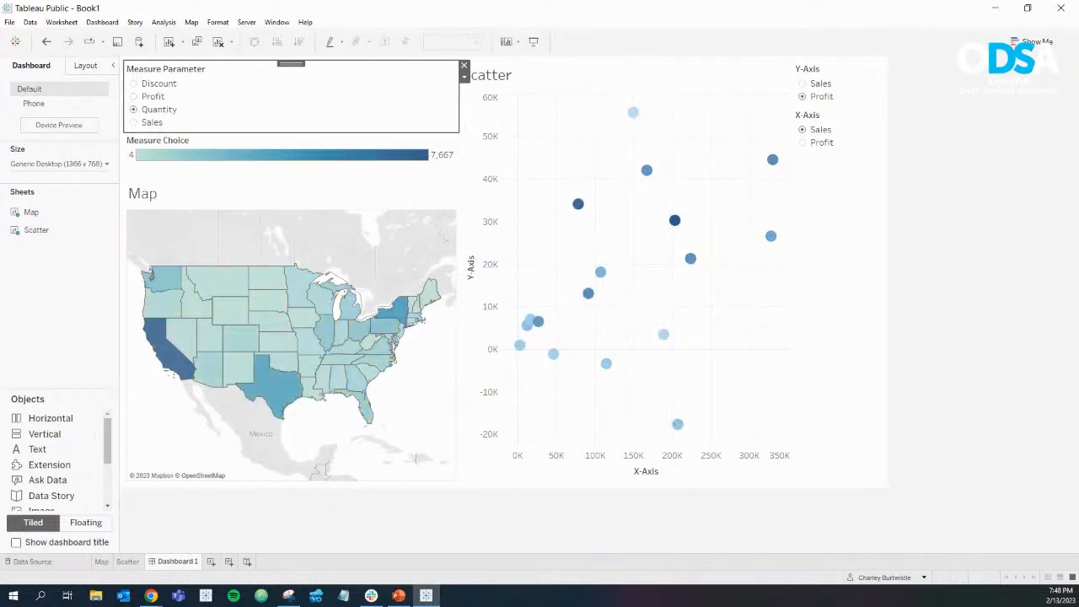
Step: Review the Map and Scatter worksheets, and test the dashboard's Measure Parameter on Sales and Profit, finishing on Discount
{"action": "left_click", "coordinate": [101, 561]}
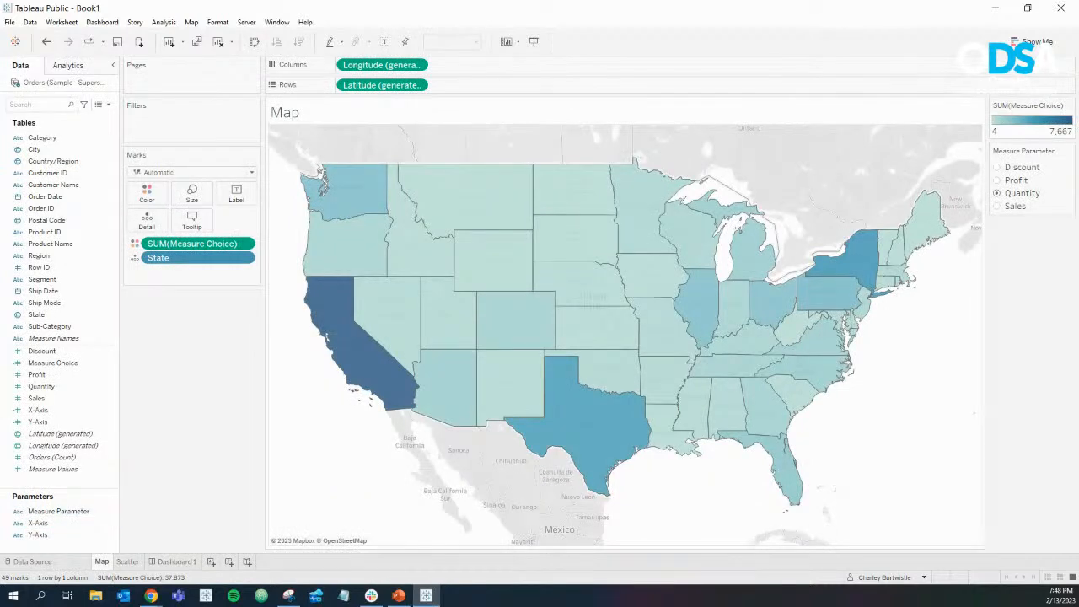
{"action": "left_click", "coordinate": [127, 561]}
{"action": "left_click", "coordinate": [172, 561]}
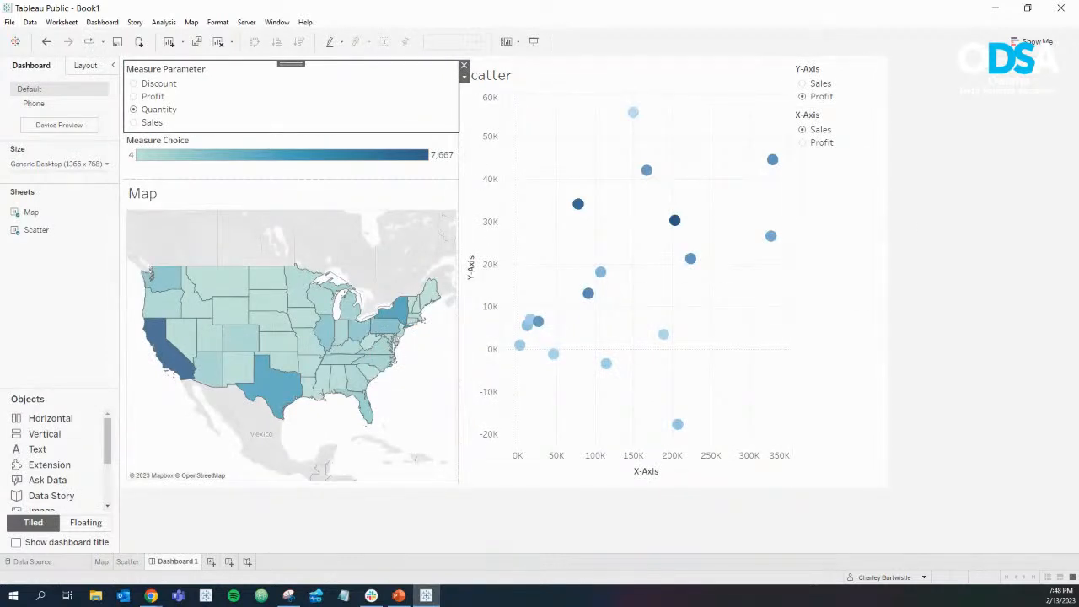
{"action": "left_click", "coordinate": [134, 123]}
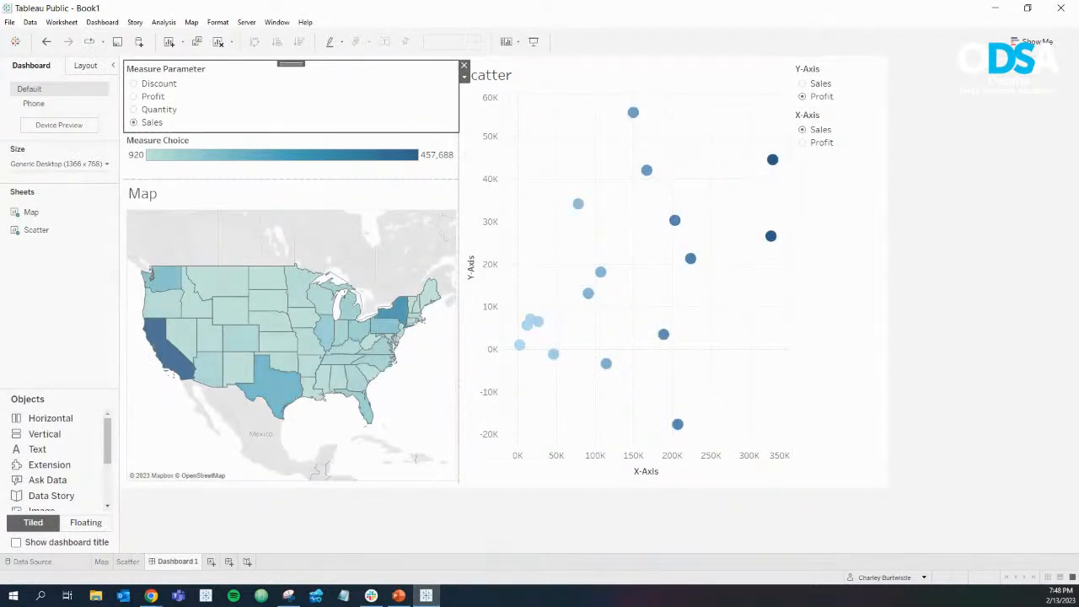
{"action": "left_click", "coordinate": [134, 96]}
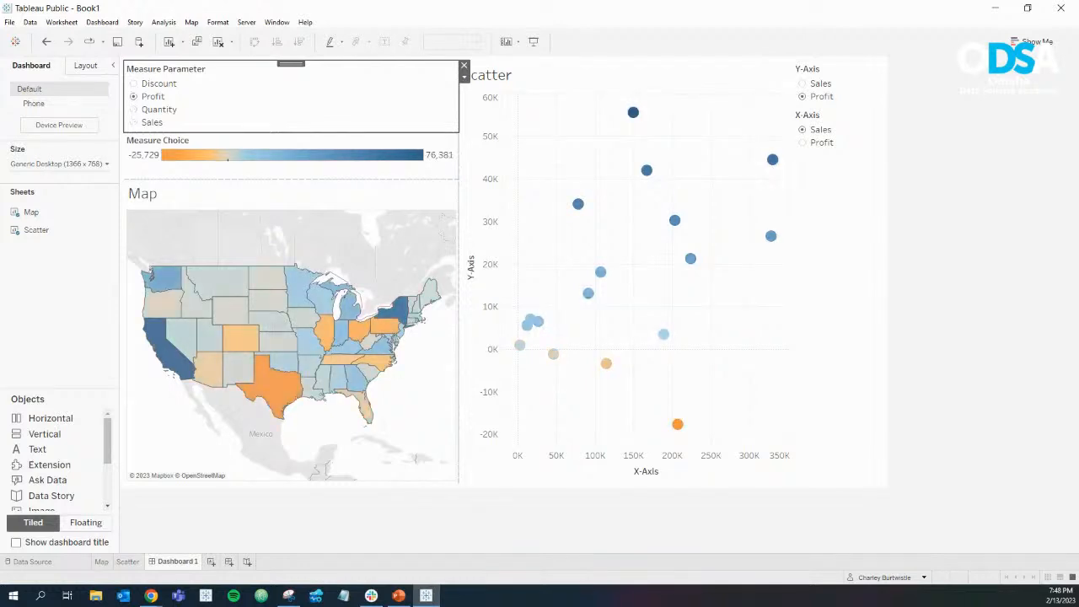
{"action": "left_click", "coordinate": [134, 83]}
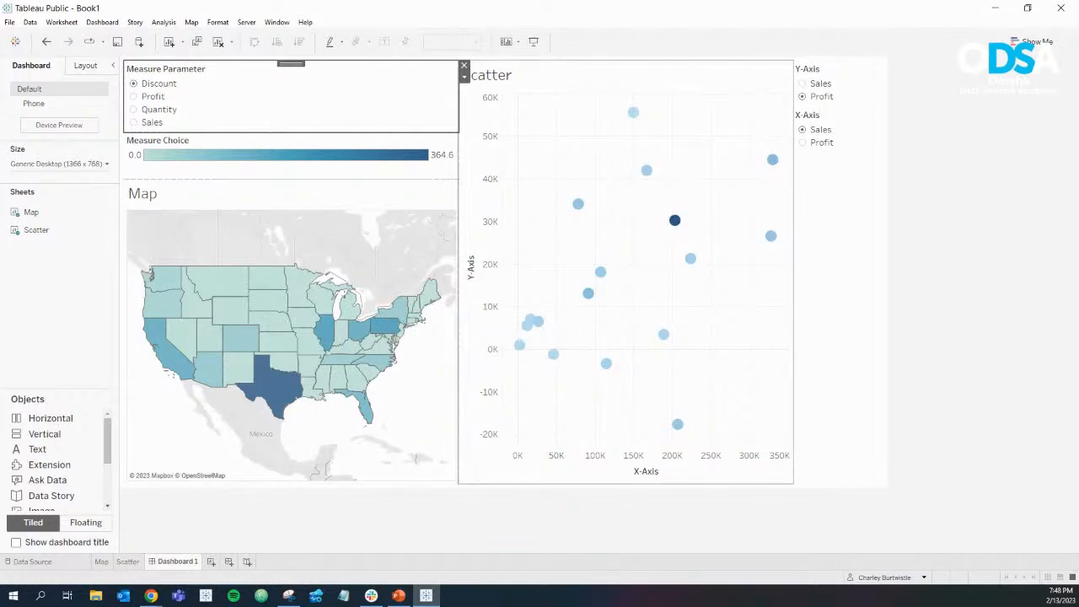
Step: Toggle both axis parameters on the dashboard to test the recolored scatter plot, finishing with Y-Axis on Sales and X-Axis on Profit
{"action": "left_click", "coordinate": [802, 142]}
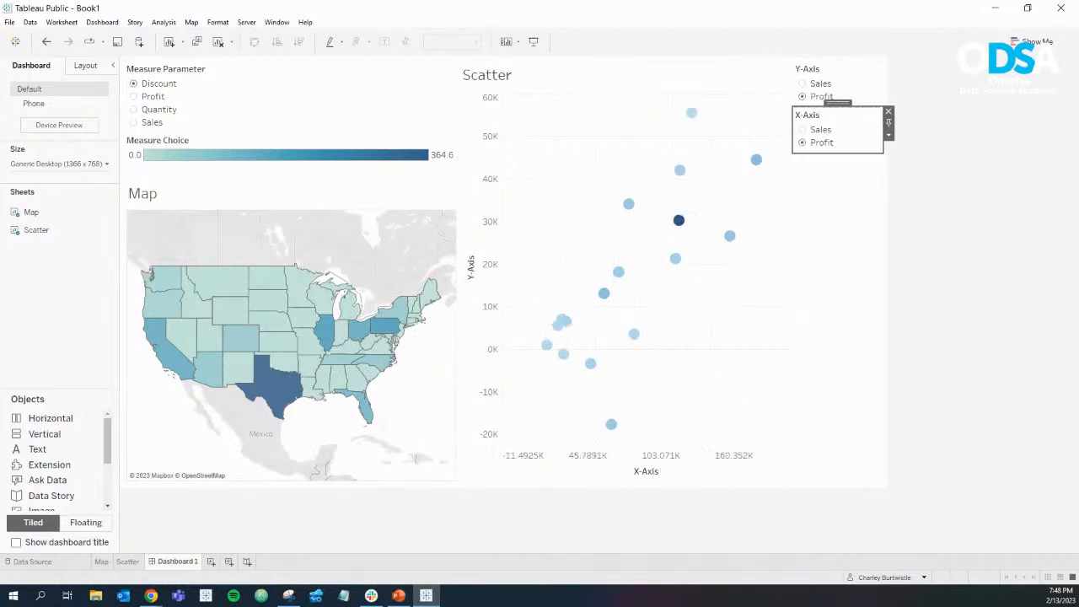
{"action": "left_click", "coordinate": [802, 84]}
{"action": "left_click", "coordinate": [802, 130]}
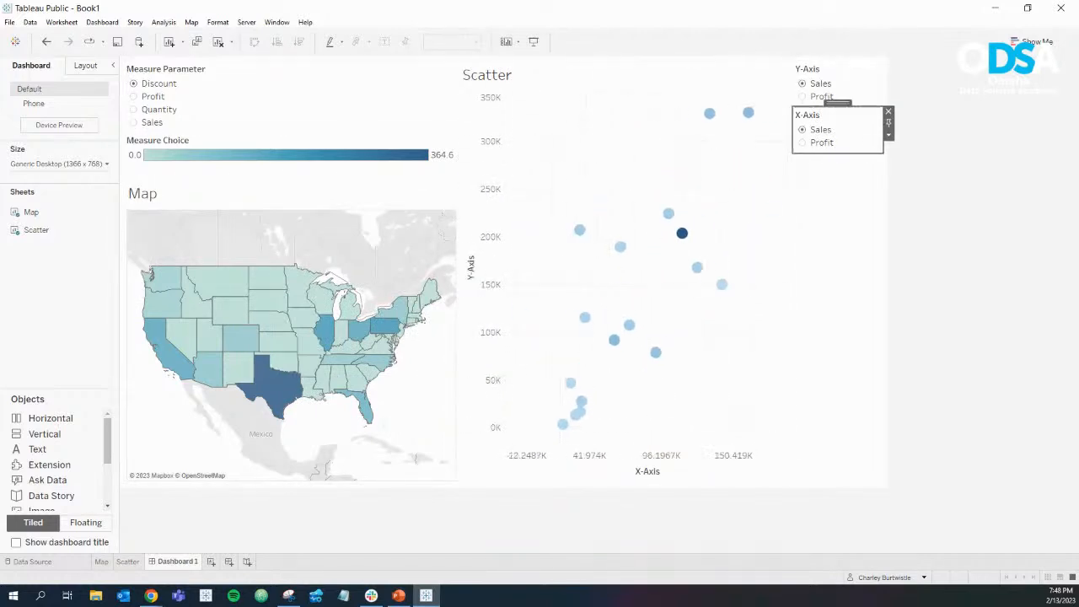
{"action": "left_click", "coordinate": [803, 97]}
{"action": "left_click", "coordinate": [802, 142]}
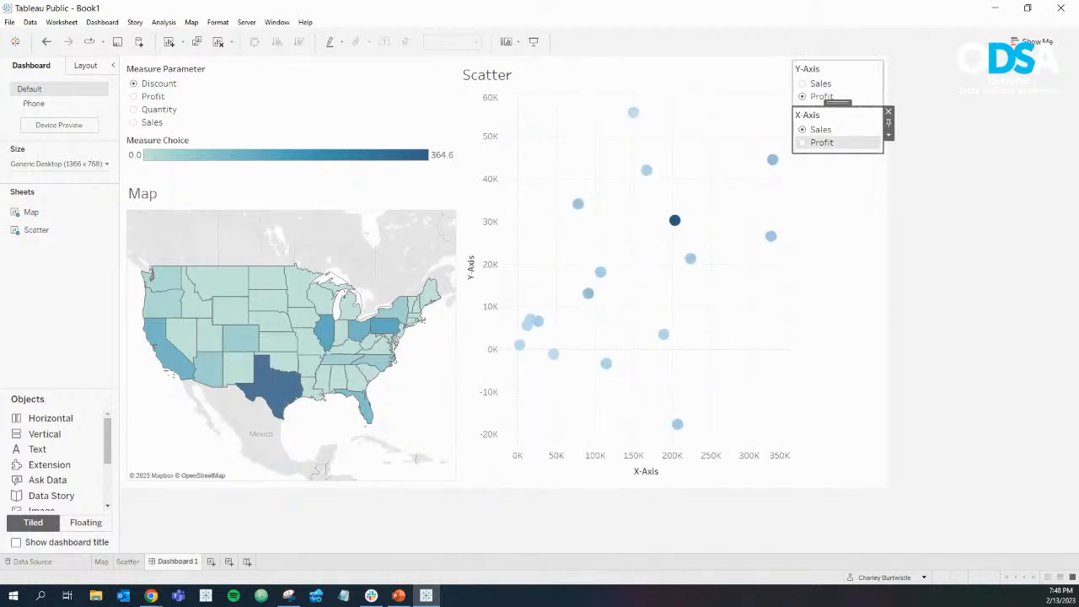
{"action": "left_click", "coordinate": [803, 143]}
{"action": "left_click", "coordinate": [802, 84]}
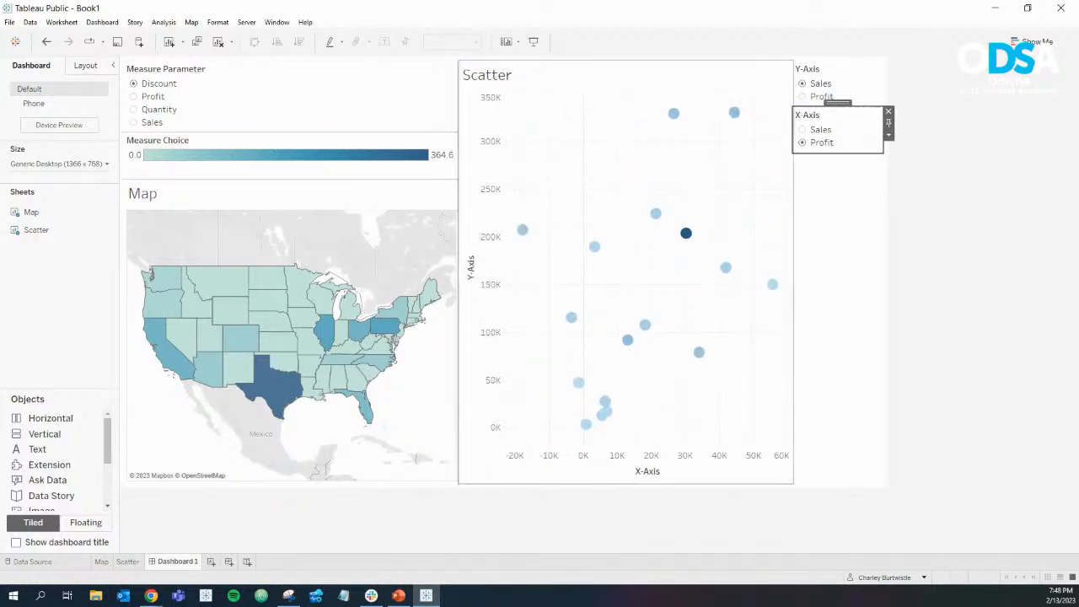
Step: Cycle the dashboard's Measure Parameter through Sales, Quantity and Profit with the swapped scatter axes, finishing on Discount
{"action": "left_click", "coordinate": [134, 122]}
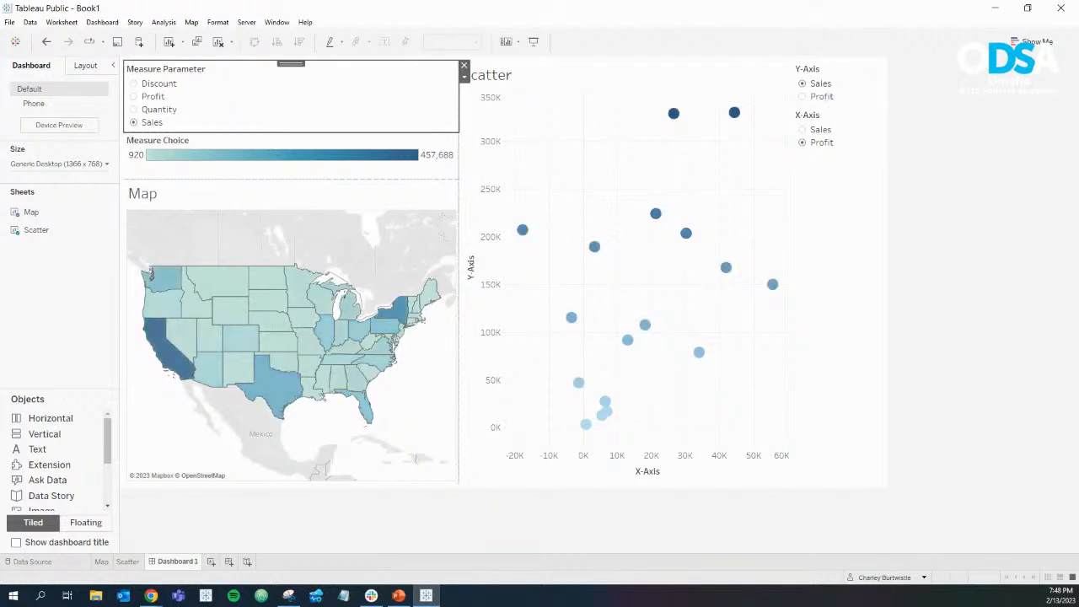
{"action": "left_click", "coordinate": [134, 109]}
{"action": "left_click", "coordinate": [134, 96]}
{"action": "left_click", "coordinate": [134, 83]}
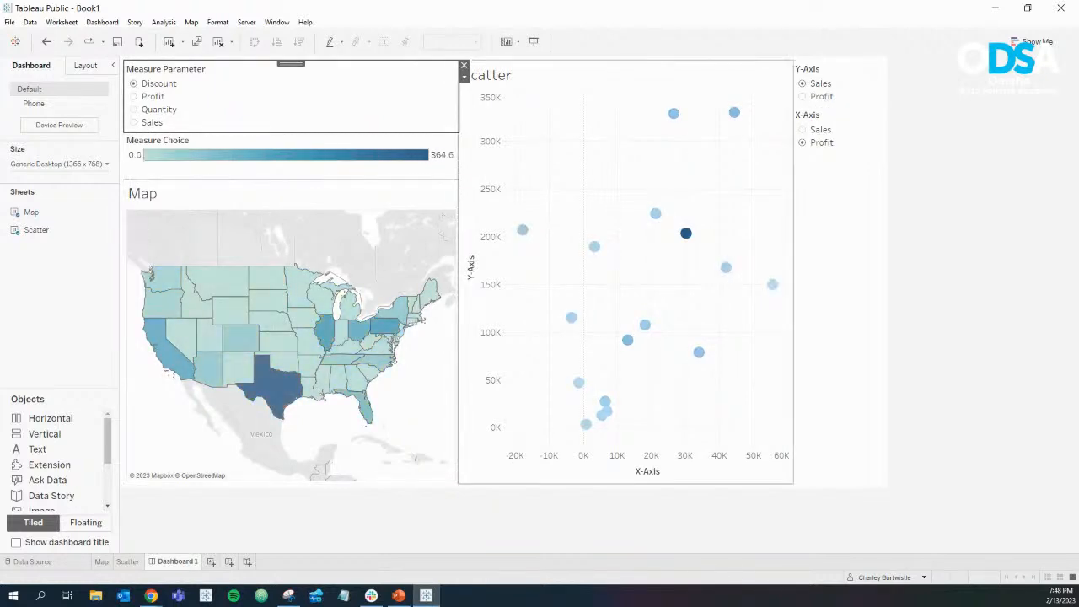
Step: Open the Scatter worksheet from the dashboard and select the Measure Choice field
{"action": "left_click", "coordinate": [766, 91]}
{"action": "left_click", "coordinate": [799, 78]}
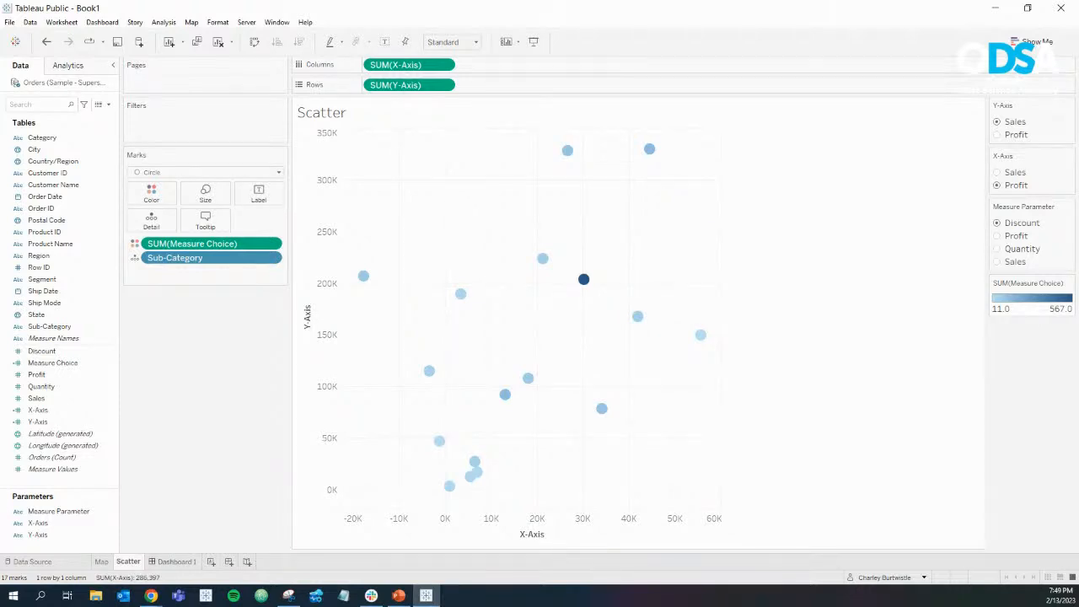
{"action": "mouse_move", "coordinate": [176, 562]}
{"action": "left_click", "coordinate": [68, 363]}
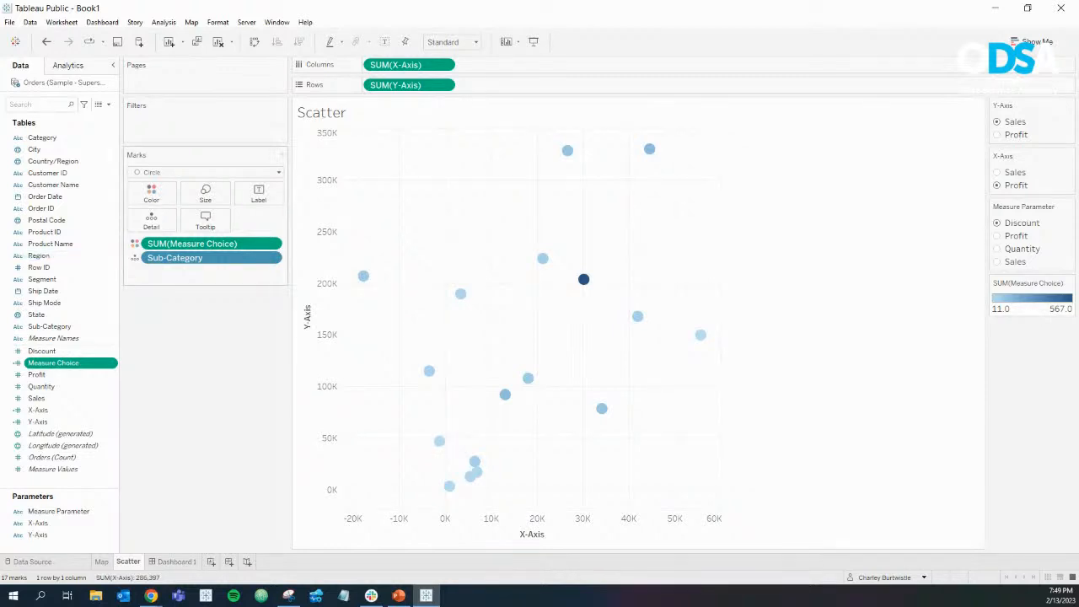
{"action": "left_click", "coordinate": [205, 194]}
Step: Change the scatter plot's mark type from Circle to Shape
{"action": "left_click", "coordinate": [207, 172]}
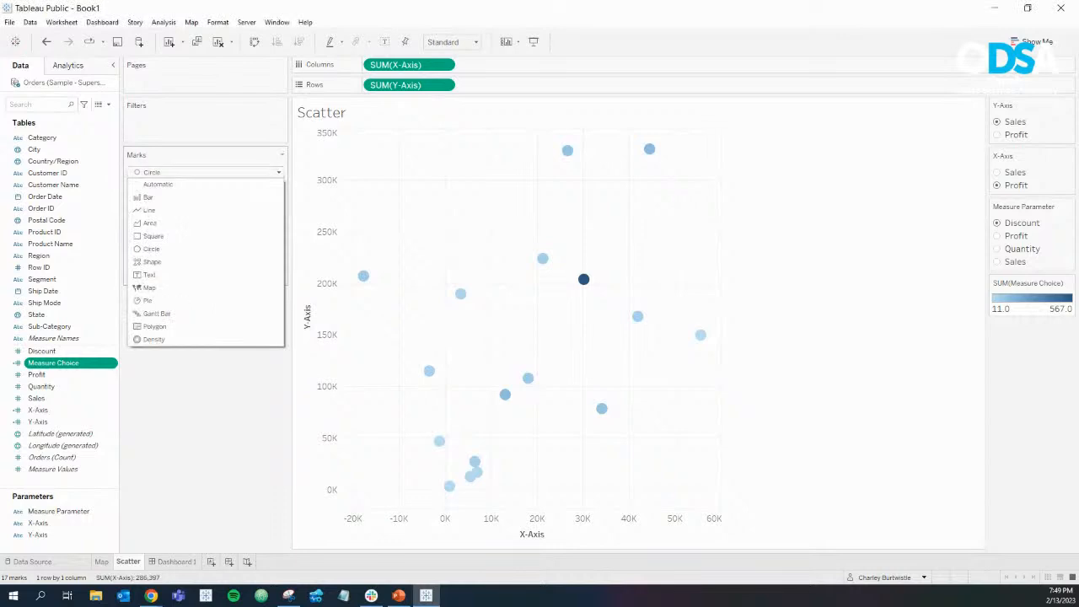
{"action": "left_click", "coordinate": [152, 249]}
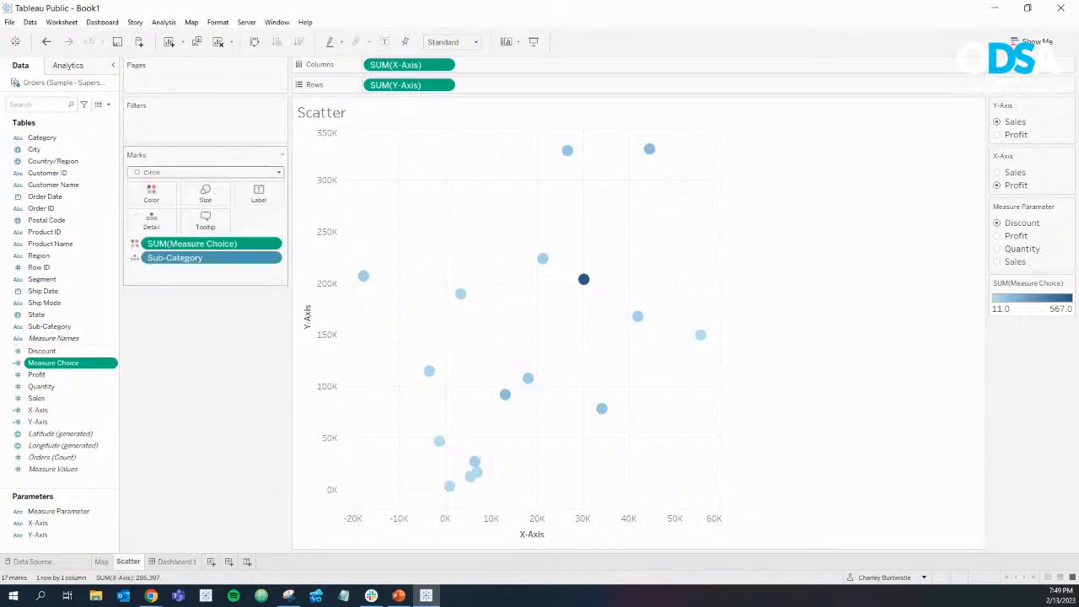
{"action": "left_click", "coordinate": [207, 172]}
{"action": "left_click", "coordinate": [151, 262]}
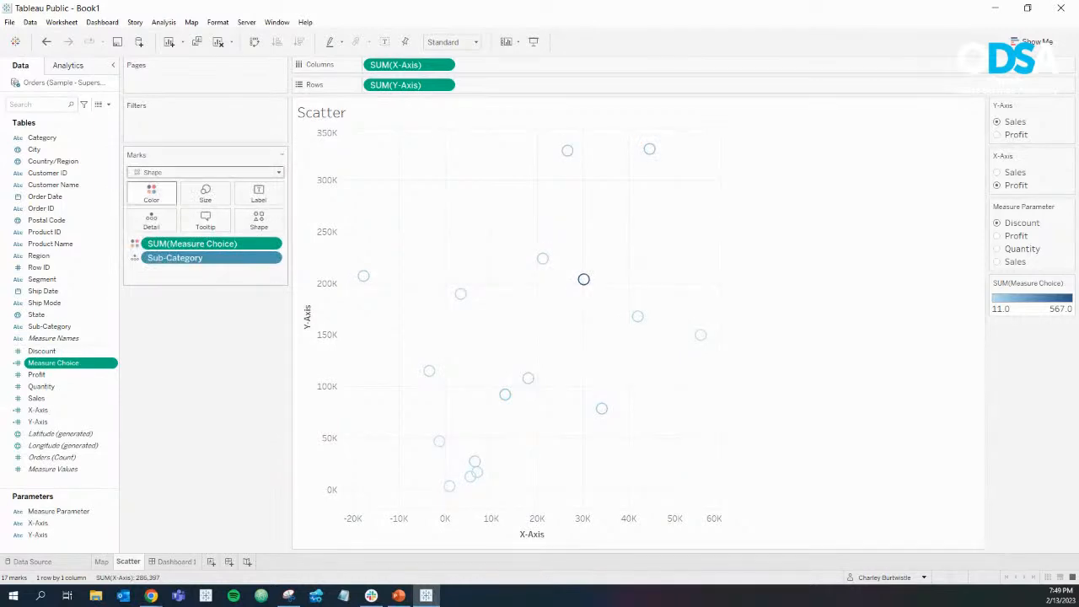
{"action": "left_click", "coordinate": [206, 172]}
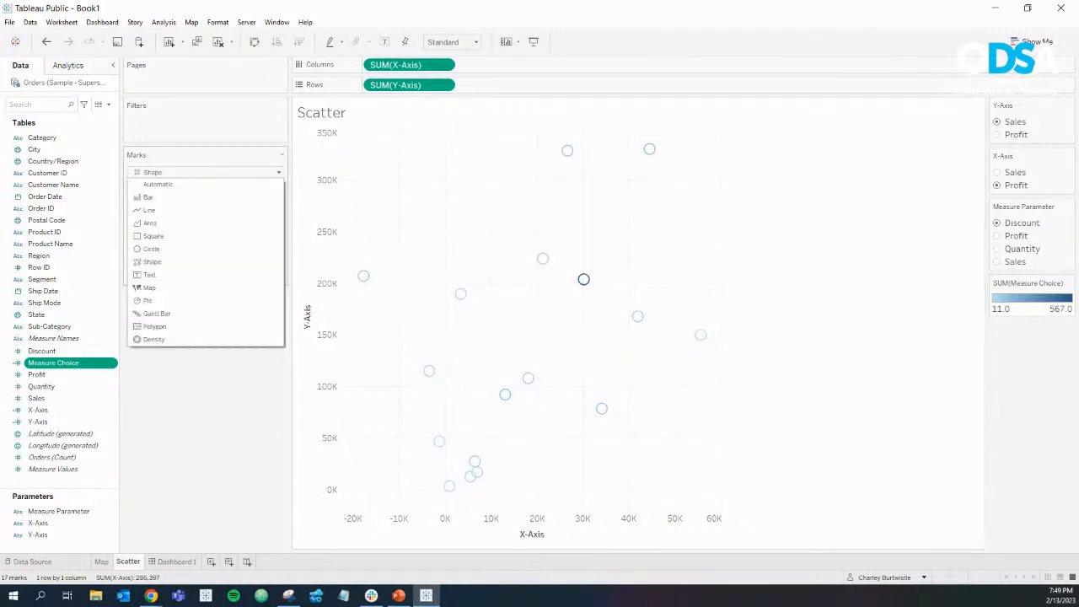
{"action": "left_click", "coordinate": [151, 262]}
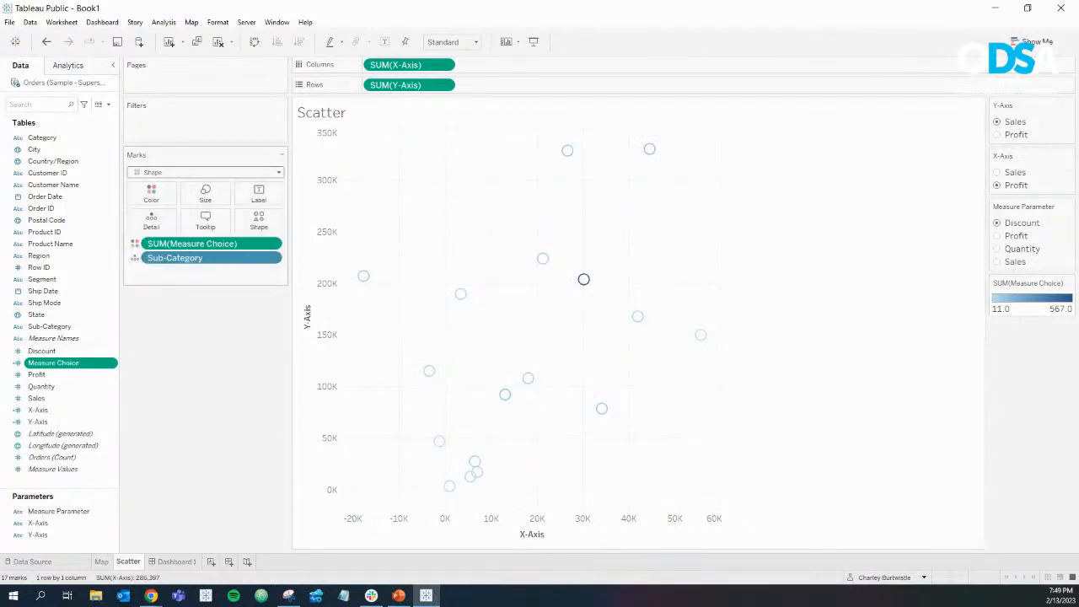
Step: Try the KPI palette's check mark as the scatter plot's shape, view the Buildertrend palette, and cancel the shape edit
{"action": "left_click", "coordinate": [259, 219]}
{"action": "left_click", "coordinate": [269, 302]}
{"action": "left_click", "coordinate": [666, 204]}
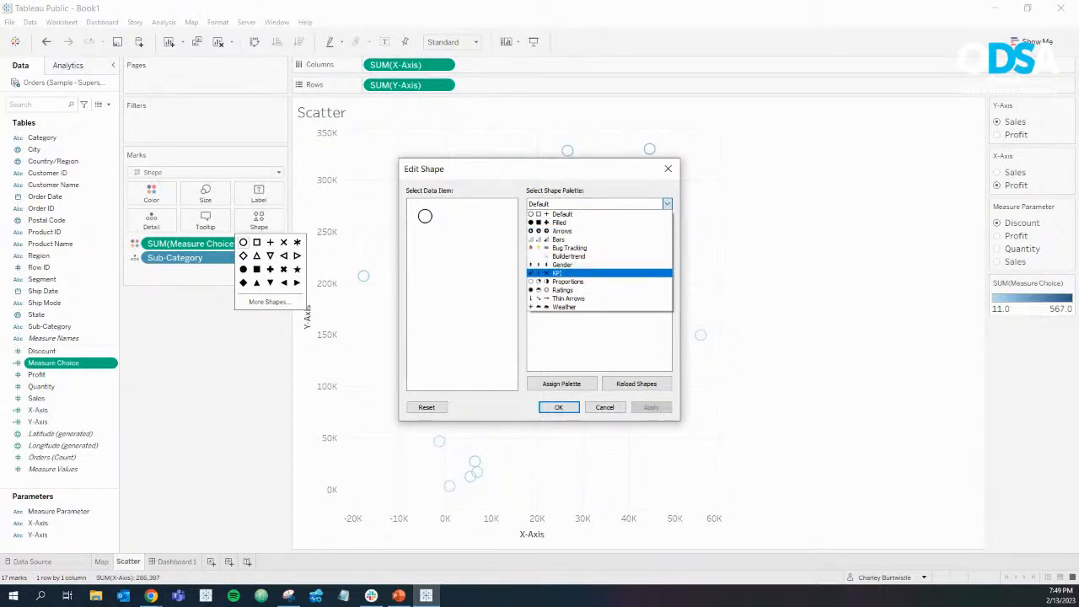
{"action": "key", "text": "Return"}
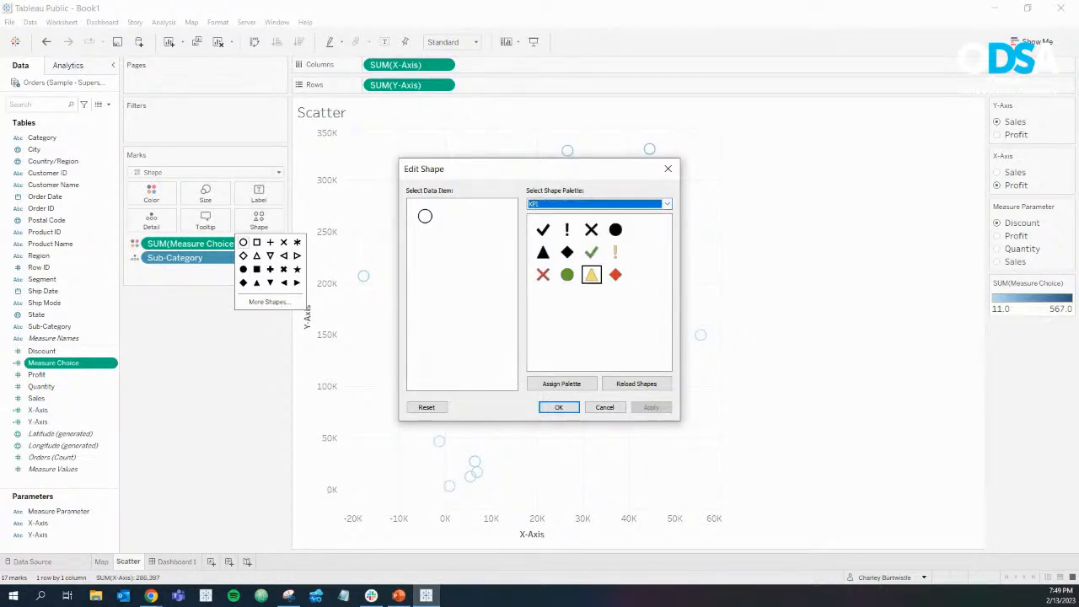
{"action": "left_click", "coordinate": [615, 229]}
{"action": "left_click", "coordinate": [591, 230]}
{"action": "left_click", "coordinate": [543, 229]}
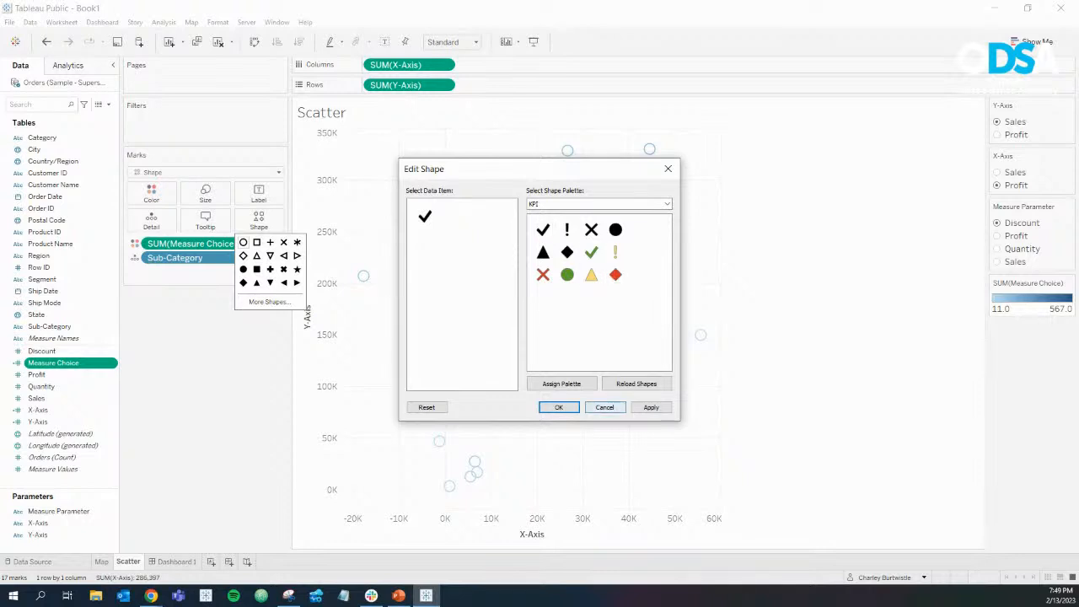
{"action": "left_click", "coordinate": [609, 204]}
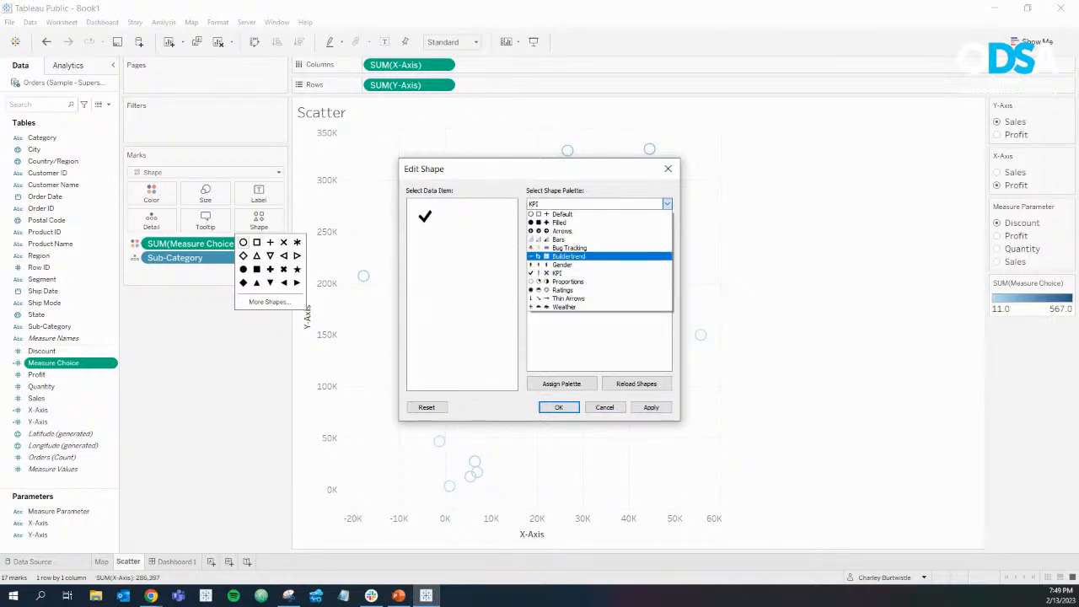
{"action": "left_click", "coordinate": [569, 256]}
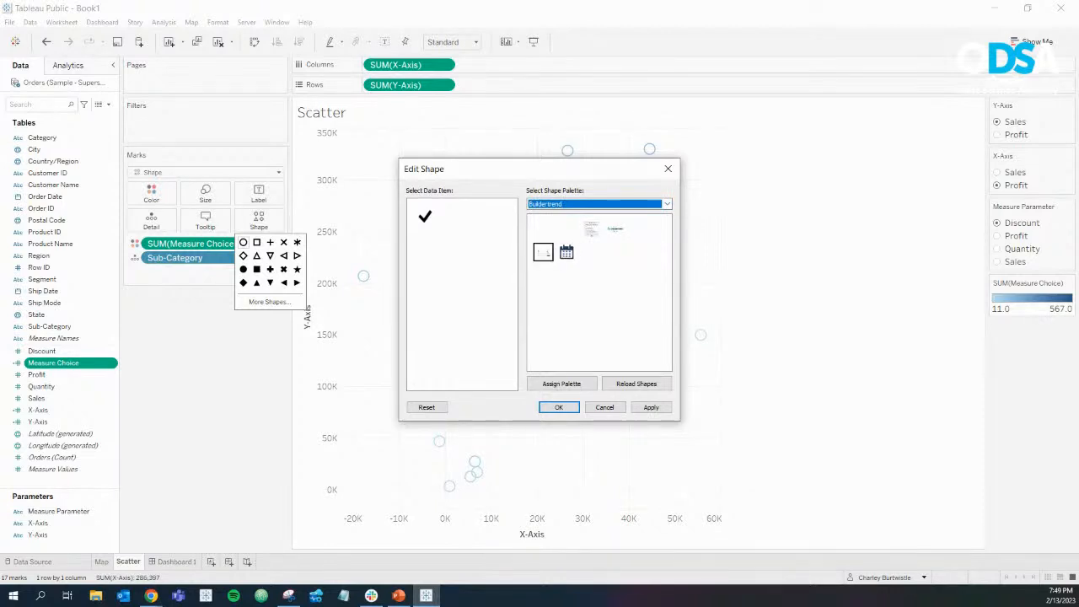
{"action": "left_click", "coordinate": [605, 407]}
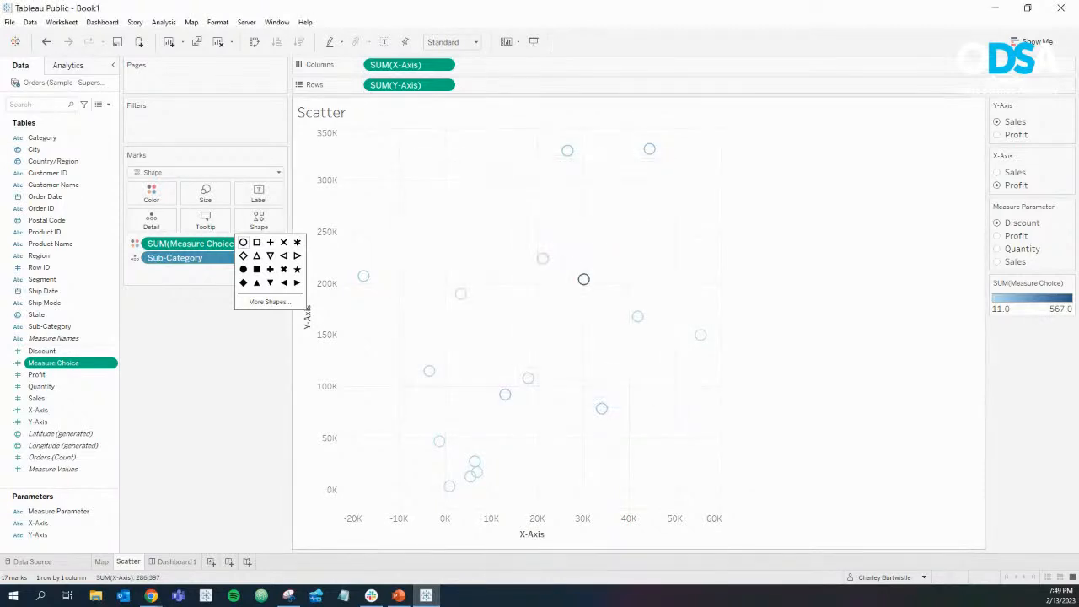
Step: Change the scatter plot's mark type to Circle with larger marks and view it on Dashboard 1
{"action": "left_click", "coordinate": [205, 194]}
{"action": "left_click", "coordinate": [206, 172]}
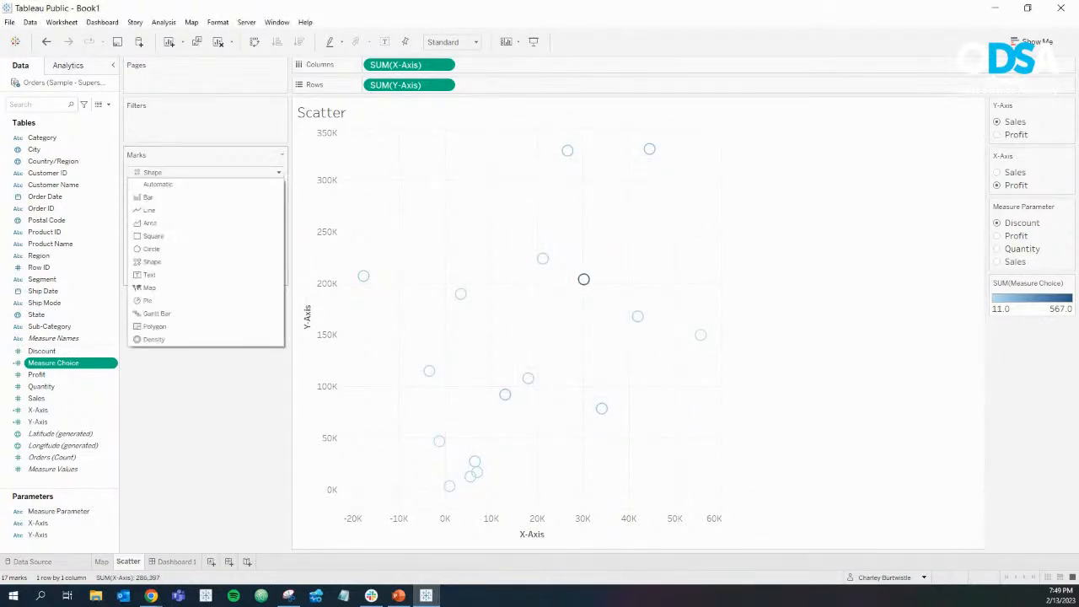
{"action": "left_click", "coordinate": [151, 249]}
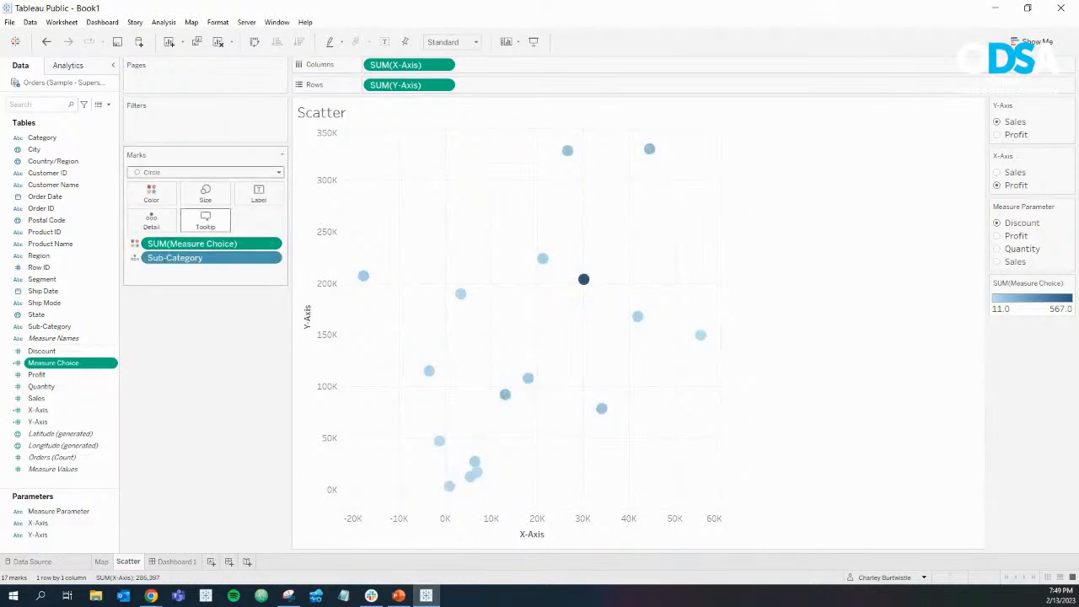
{"action": "left_click", "coordinate": [204, 194]}
{"action": "left_click_drag", "start_coordinate": [237, 221], "coordinate": [252, 221]}
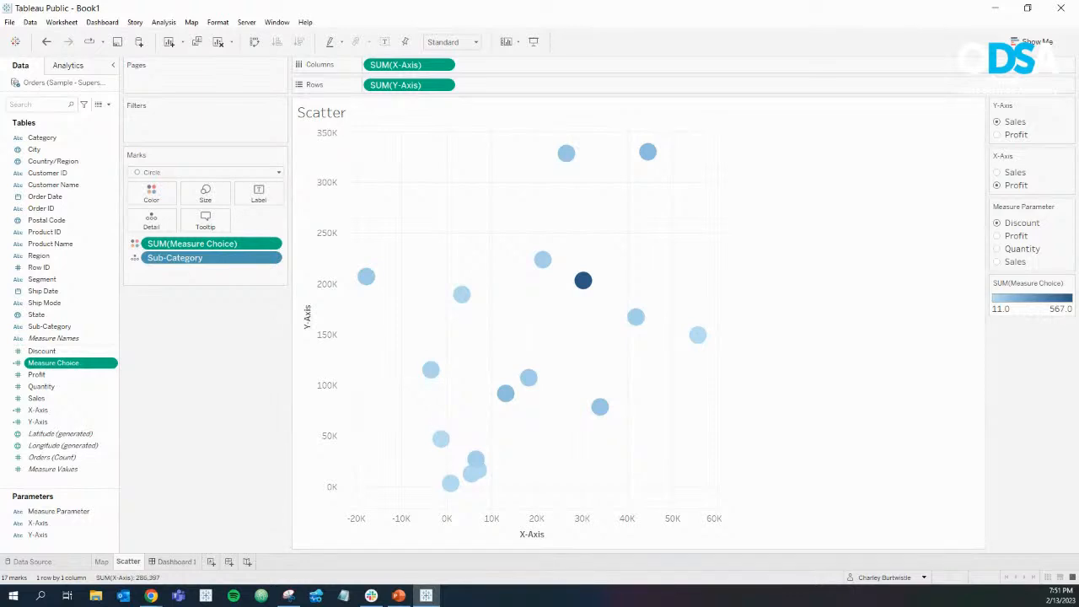
{"action": "left_click", "coordinate": [153, 562]}
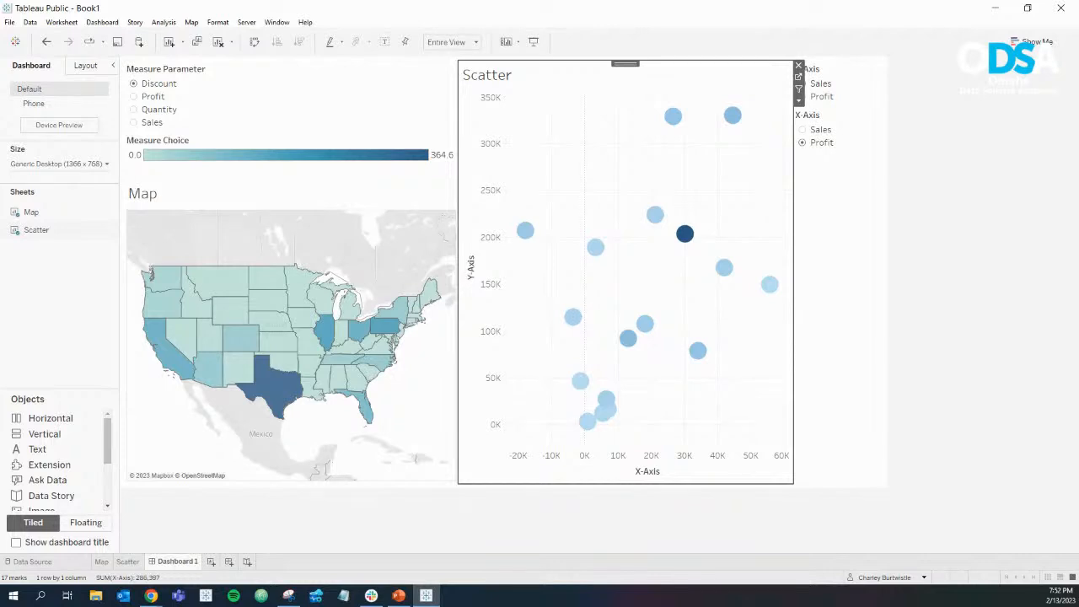
{"action": "key", "text": "Escape"}
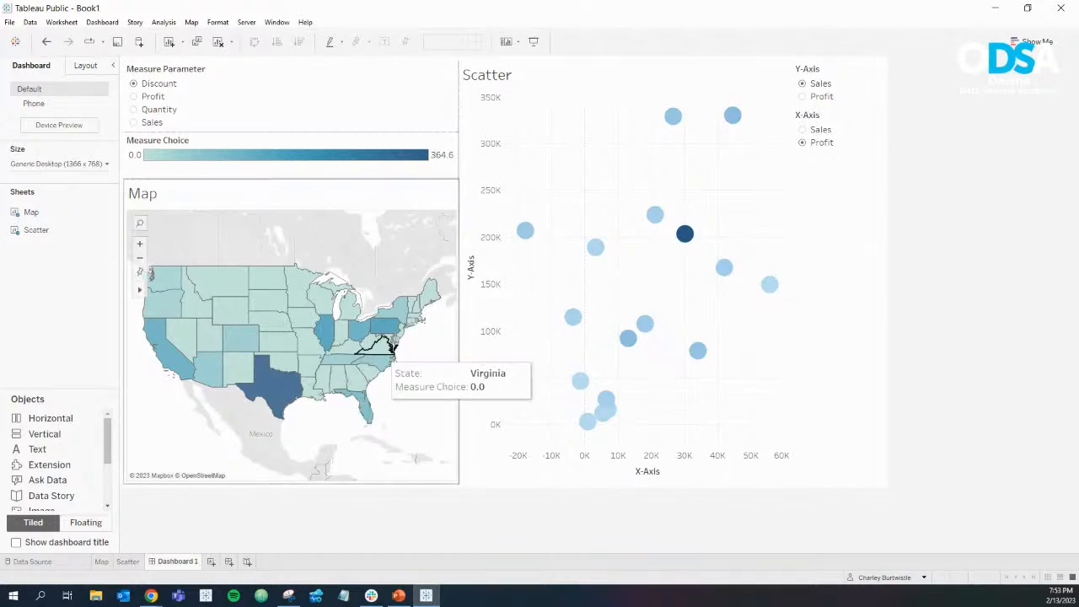
Step: Open the Map worksheet, inspect the Measure Choice color settings without changing them, and select the Measure Choice field
{"action": "left_click", "coordinate": [102, 561]}
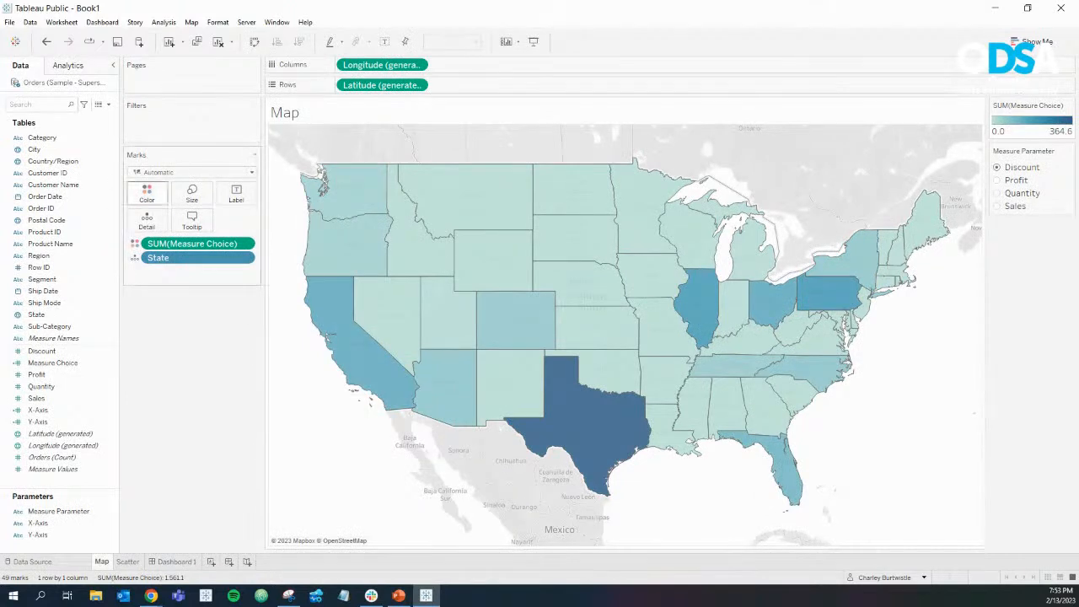
{"action": "left_click", "coordinate": [146, 193]}
{"action": "left_click", "coordinate": [179, 236]}
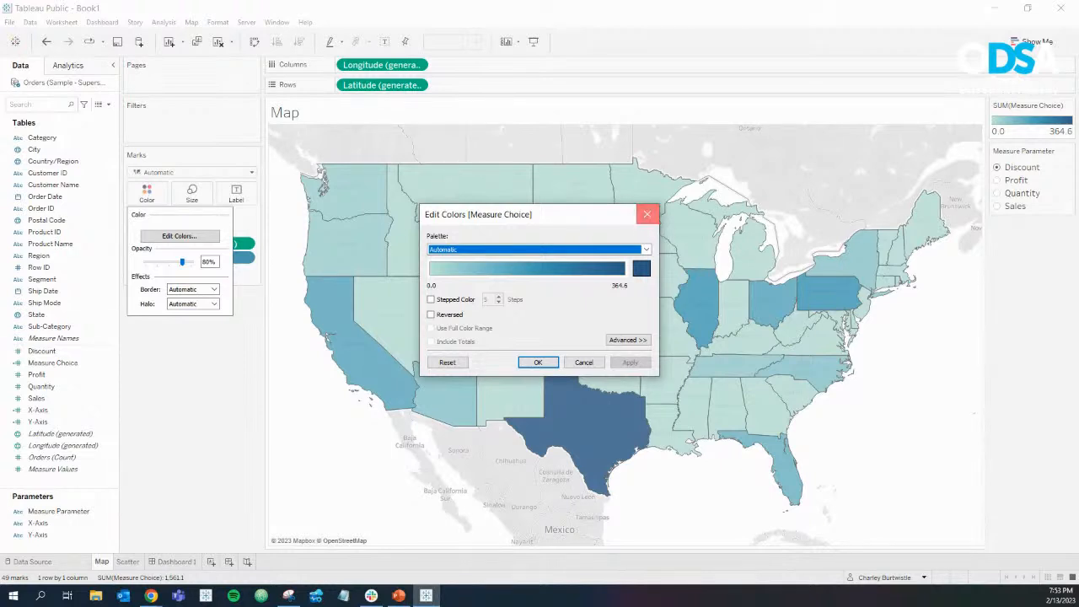
{"action": "left_click", "coordinate": [647, 214]}
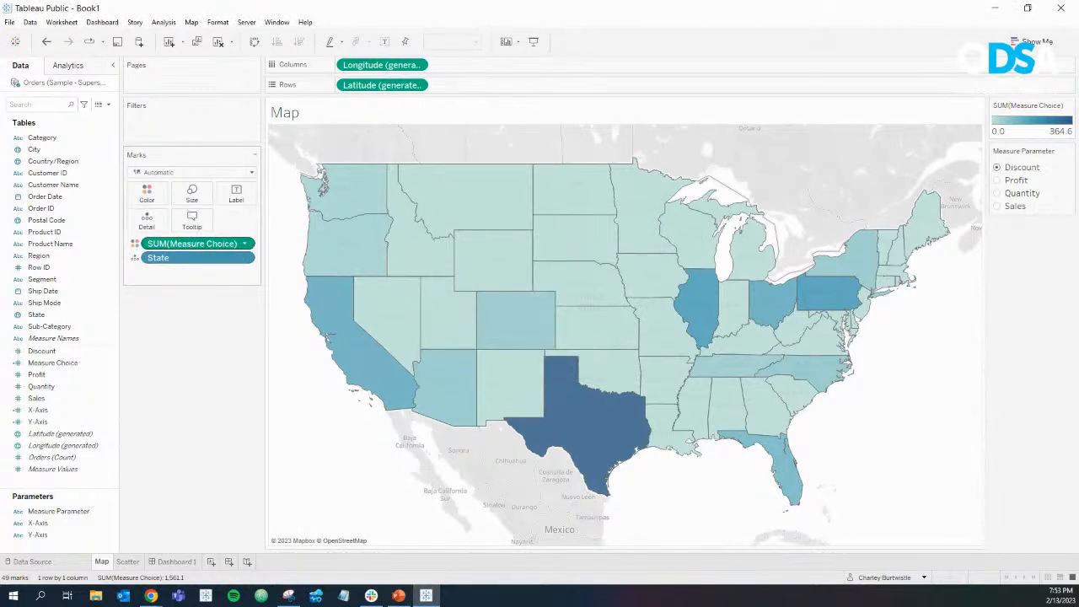
{"action": "left_click", "coordinate": [52, 362]}
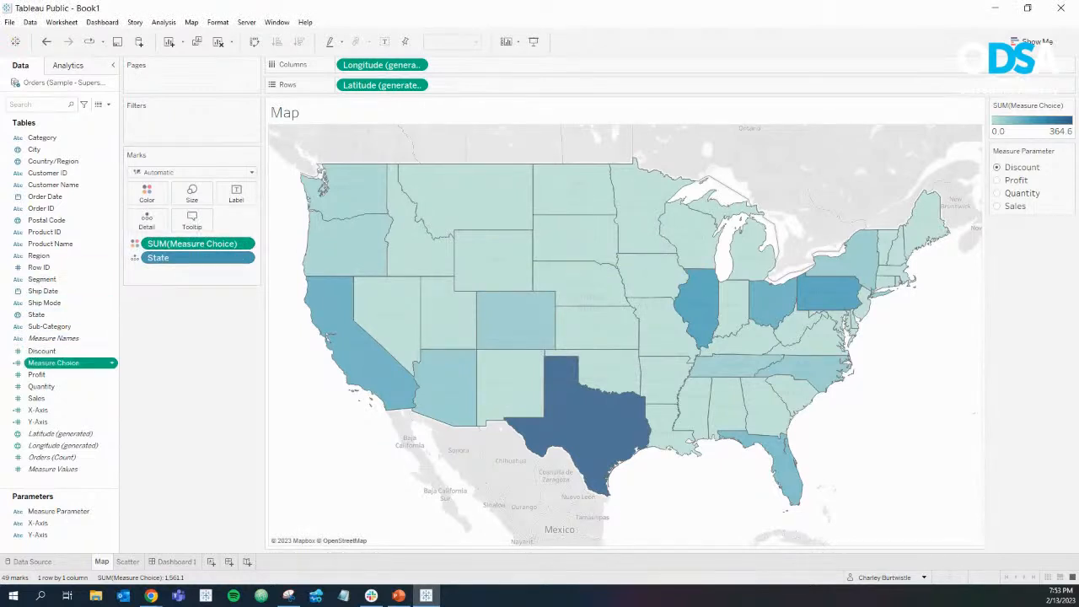
{"action": "mouse_move", "coordinate": [54, 363]}
{"action": "left_mouse_down"}
{"action": "mouse_move", "coordinate": [55, 398]}
{"action": "mouse_move", "coordinate": [53, 364]}
{"action": "left_mouse_up"}
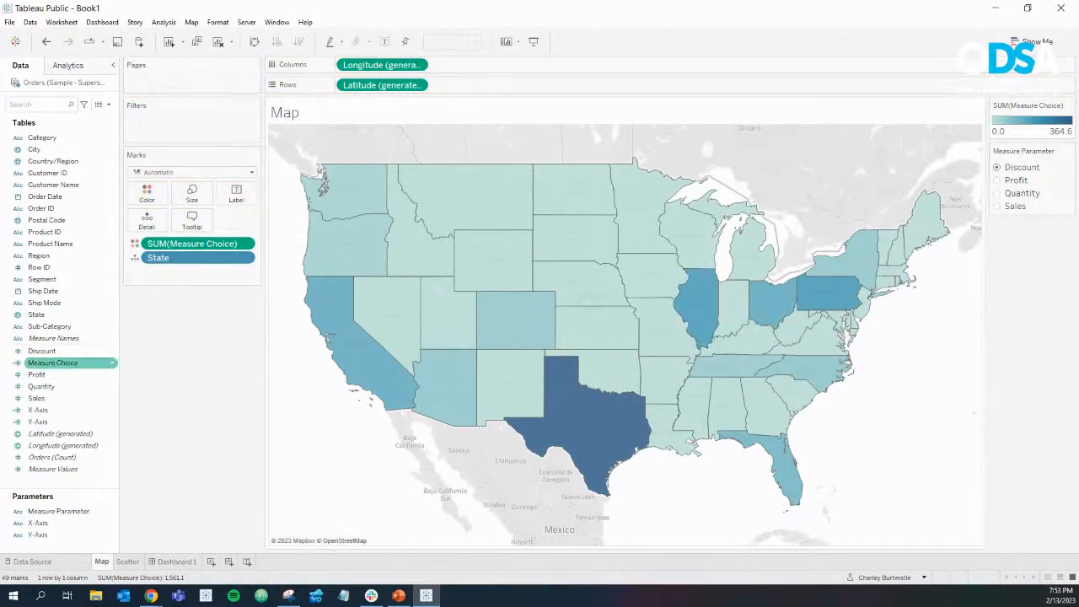
Step: Cycle the Map worksheet's Measure Parameter repeatedly through Profit, Quantity, Sales and Discount to compare the automatic coloring, finishing on Discount
{"action": "left_click", "coordinate": [997, 180]}
{"action": "left_click", "coordinate": [997, 193]}
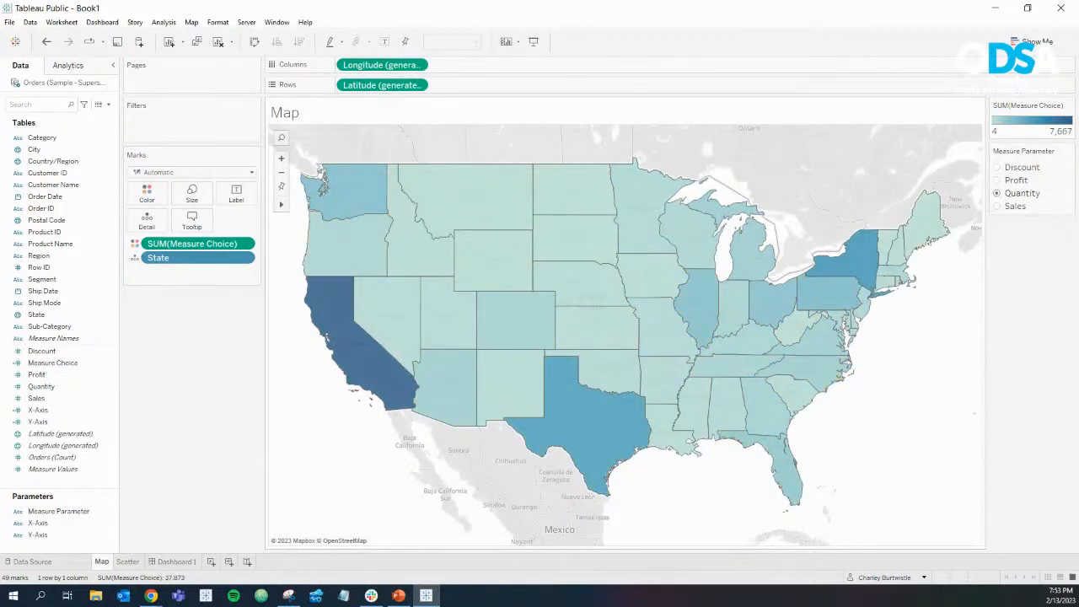
{"action": "left_click", "coordinate": [997, 206]}
{"action": "left_click", "coordinate": [997, 180]}
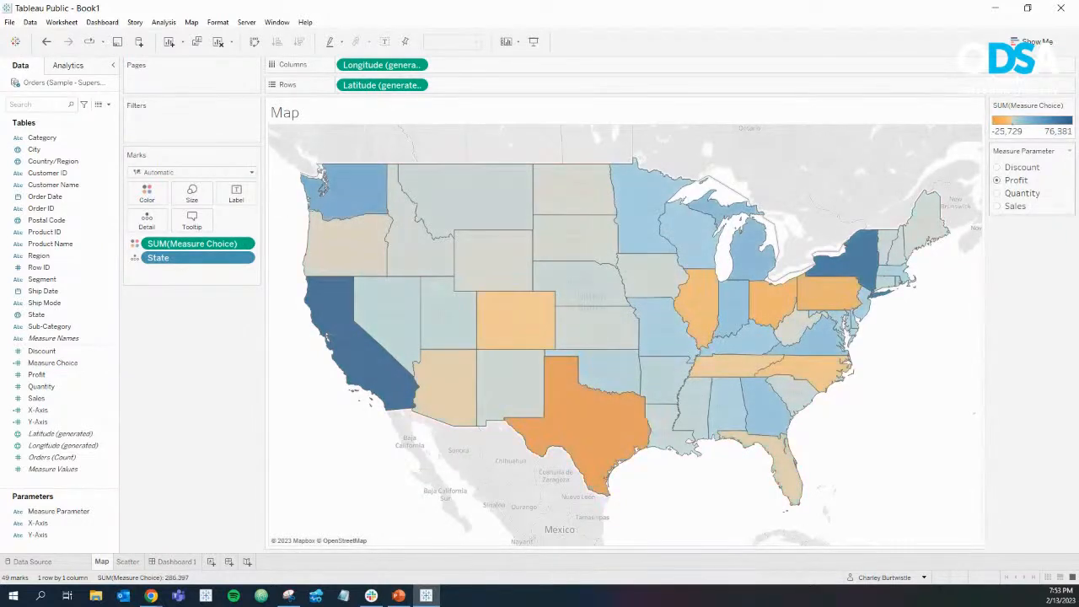
{"action": "left_click", "coordinate": [997, 167]}
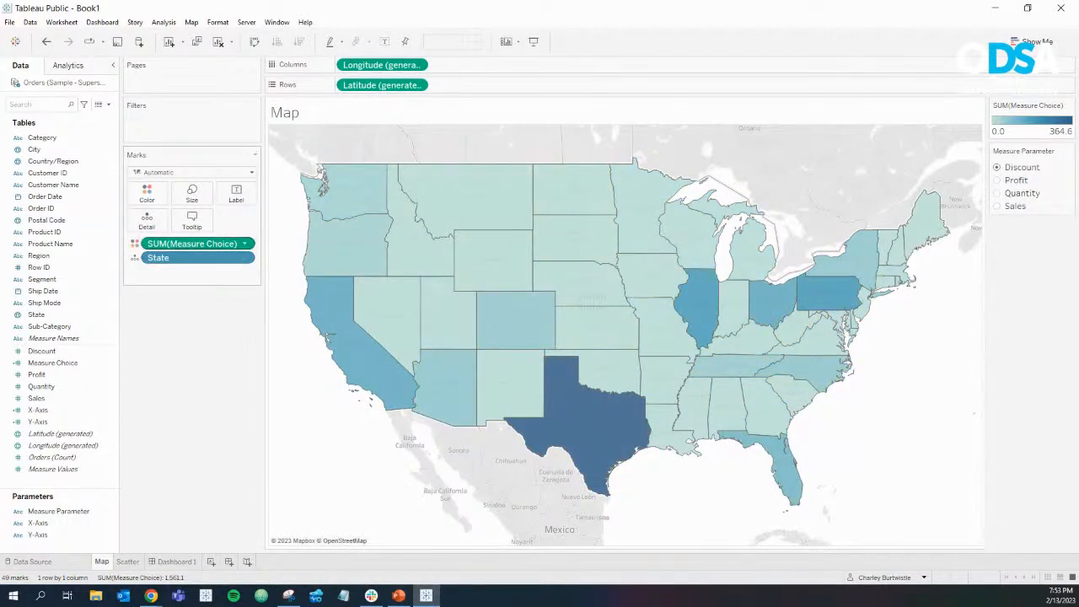
{"action": "left_click", "coordinate": [997, 206]}
{"action": "left_click", "coordinate": [997, 193]}
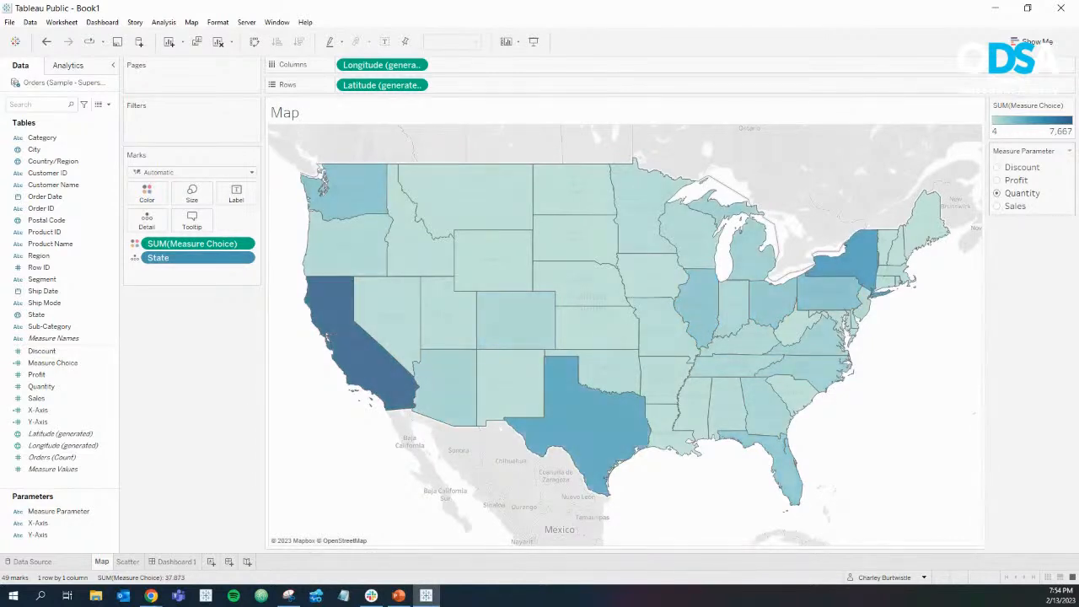
{"action": "left_click", "coordinate": [997, 180]}
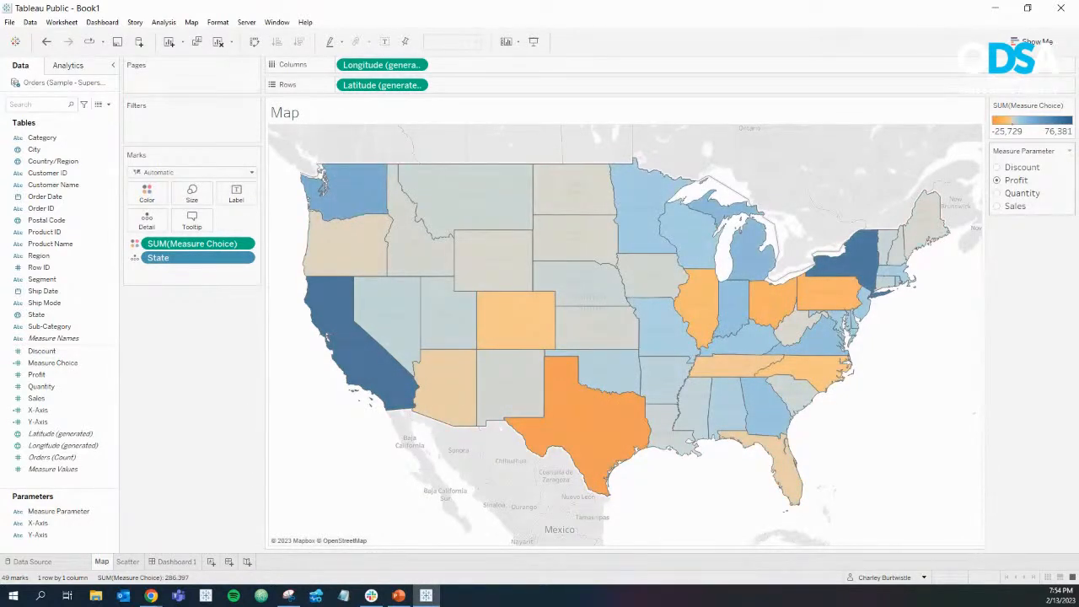
{"action": "left_click", "coordinate": [997, 167]}
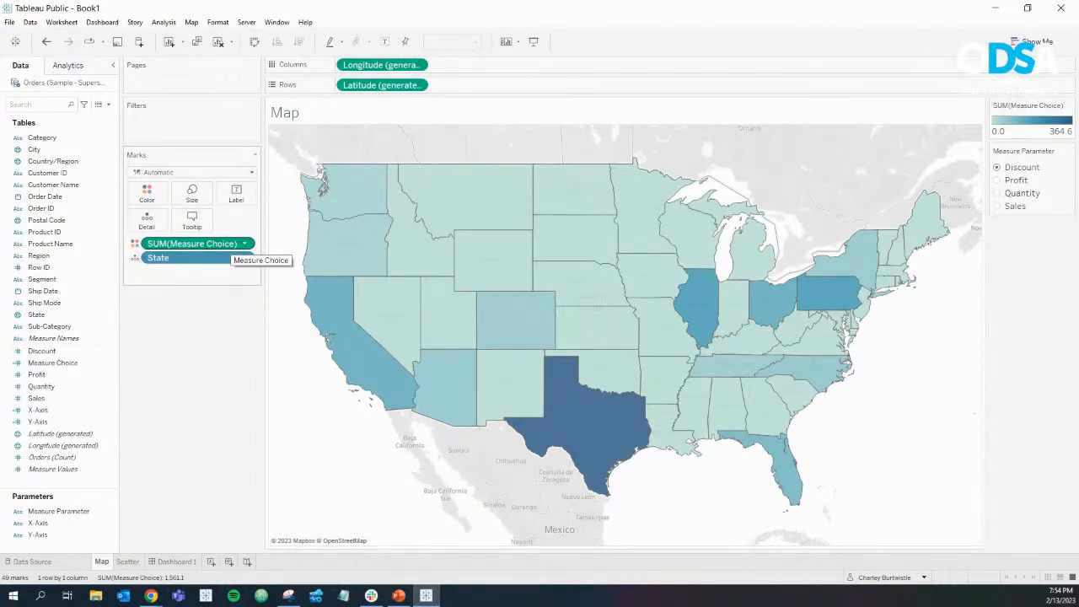
{"action": "left_click_drag", "start_coordinate": [231, 258], "coordinate": [160, 255]}
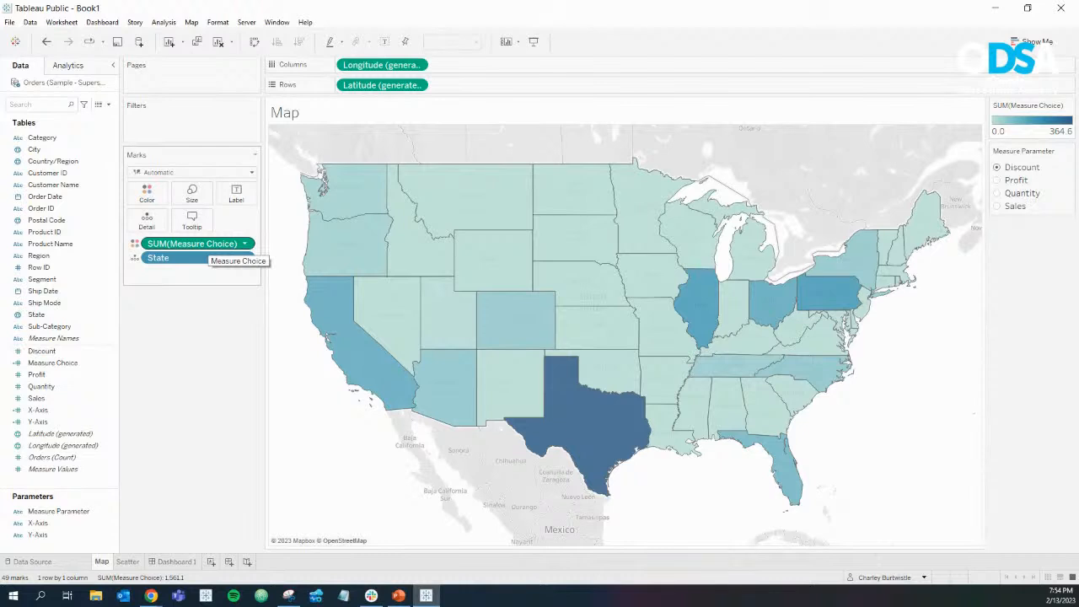
Step: Apply the Orange color palette to Measure Choice on the map
{"action": "left_click", "coordinate": [147, 194]}
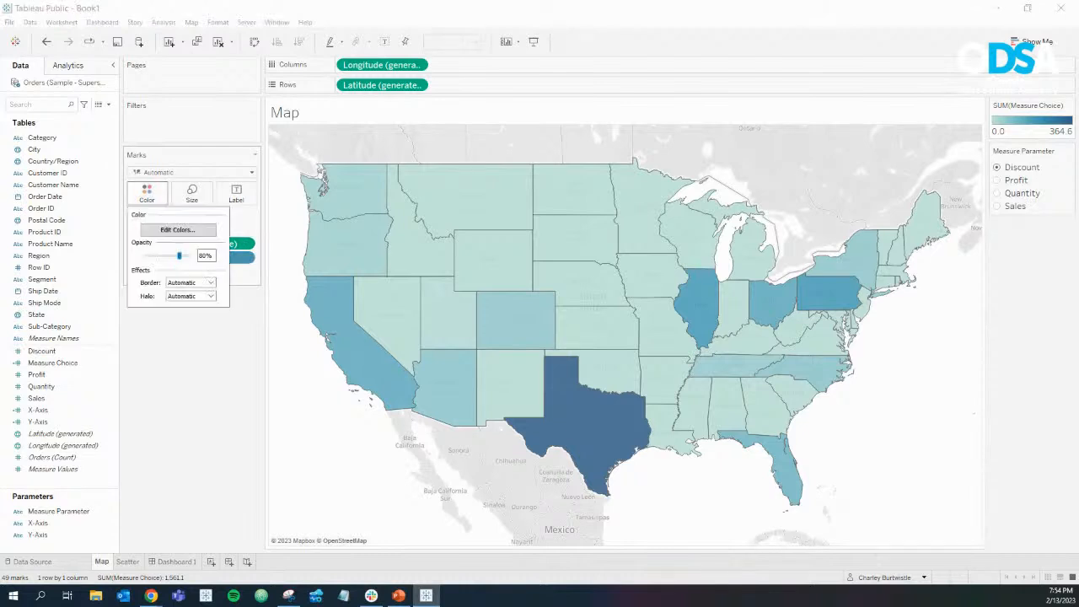
{"action": "left_click", "coordinate": [177, 229]}
{"action": "left_click", "coordinate": [539, 249]}
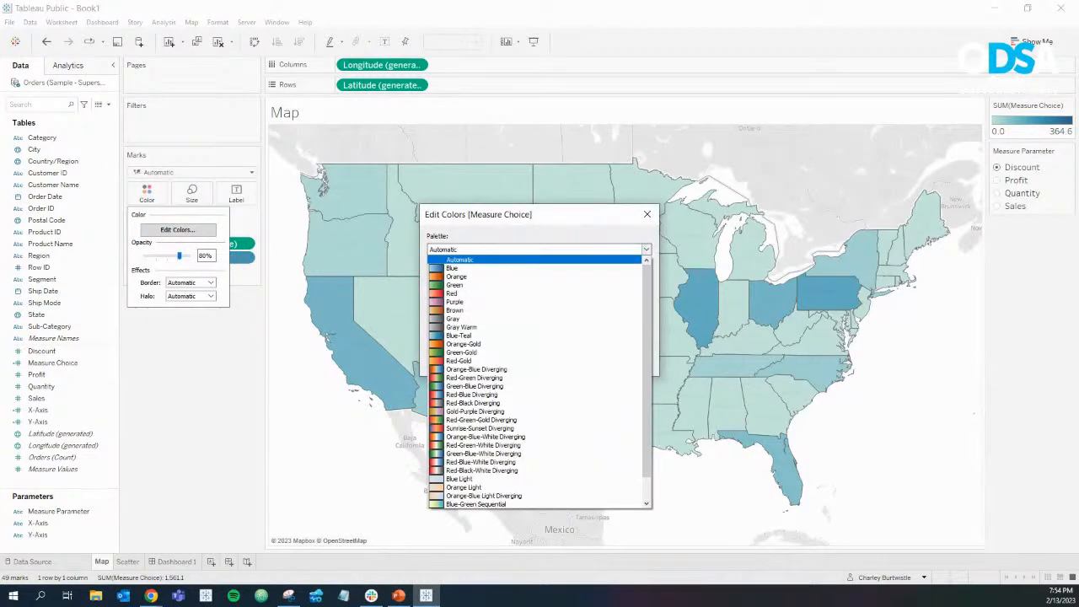
{"action": "left_click", "coordinate": [505, 275]}
{"action": "left_click", "coordinate": [538, 362]}
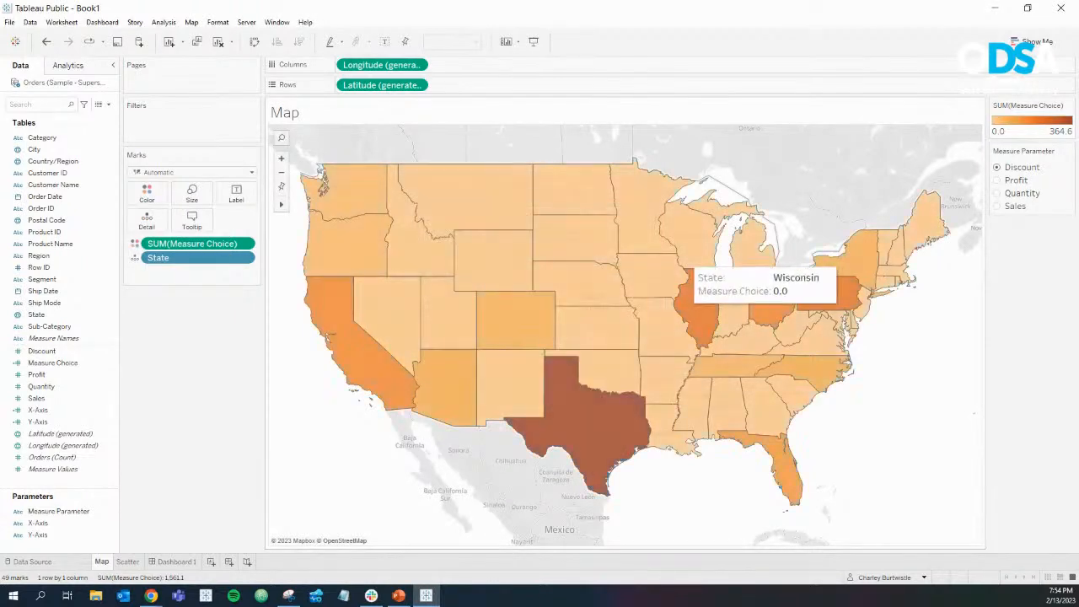
Step: Test the orange map coloring with Measure Parameter set to Profit, Quantity and finally Sales
{"action": "left_click", "coordinate": [997, 180]}
{"action": "left_click", "coordinate": [997, 193]}
{"action": "left_click", "coordinate": [997, 206]}
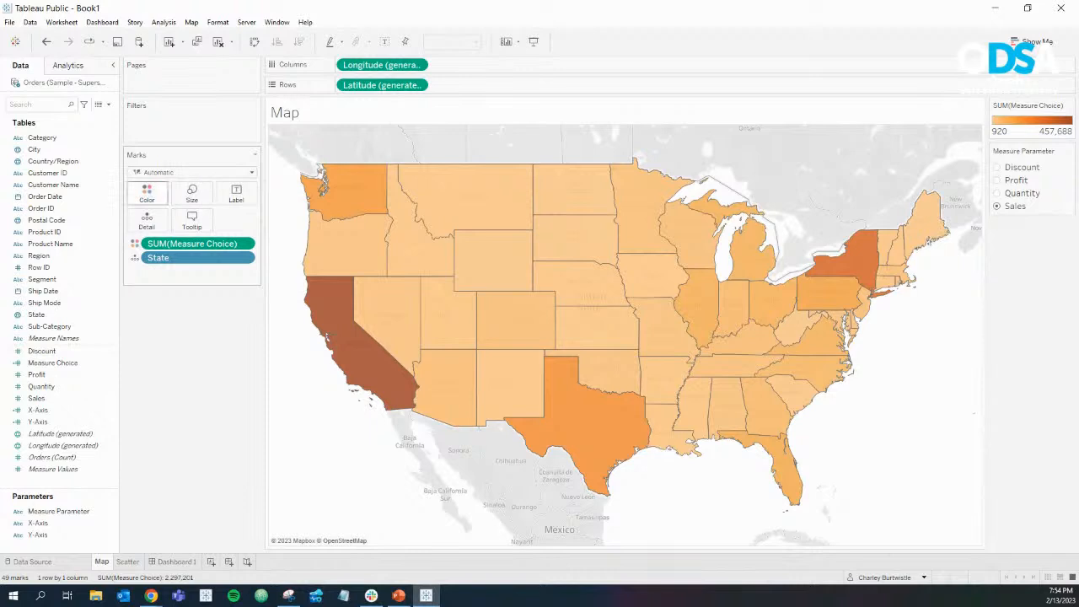
Step: Switch the map's Measure Choice color palette to Orange-Blue Diverging
{"action": "left_click", "coordinate": [147, 192]}
{"action": "left_click", "coordinate": [178, 230]}
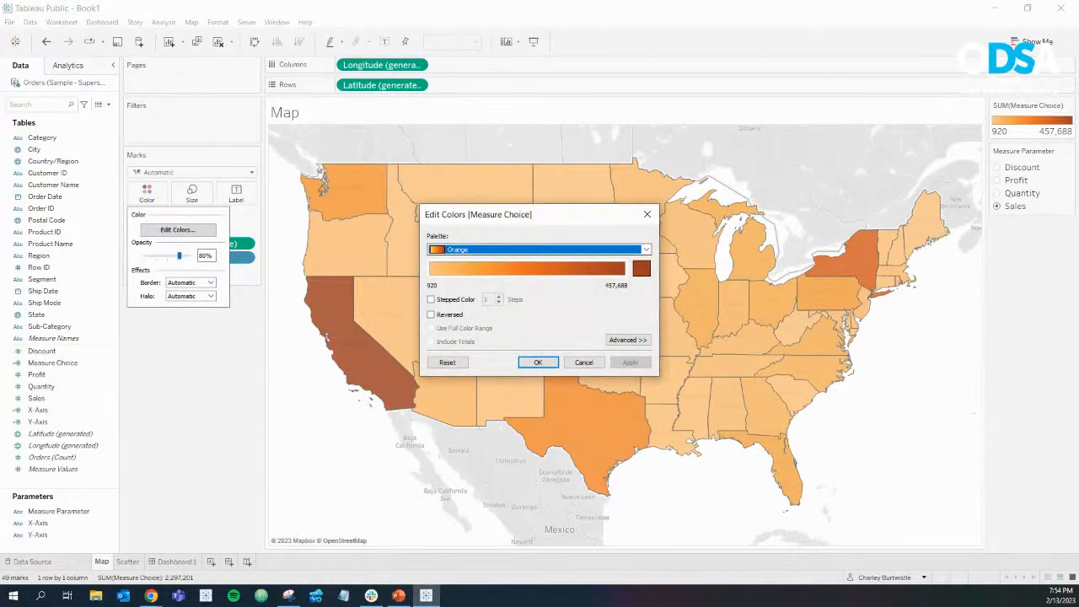
{"action": "left_click", "coordinate": [539, 250]}
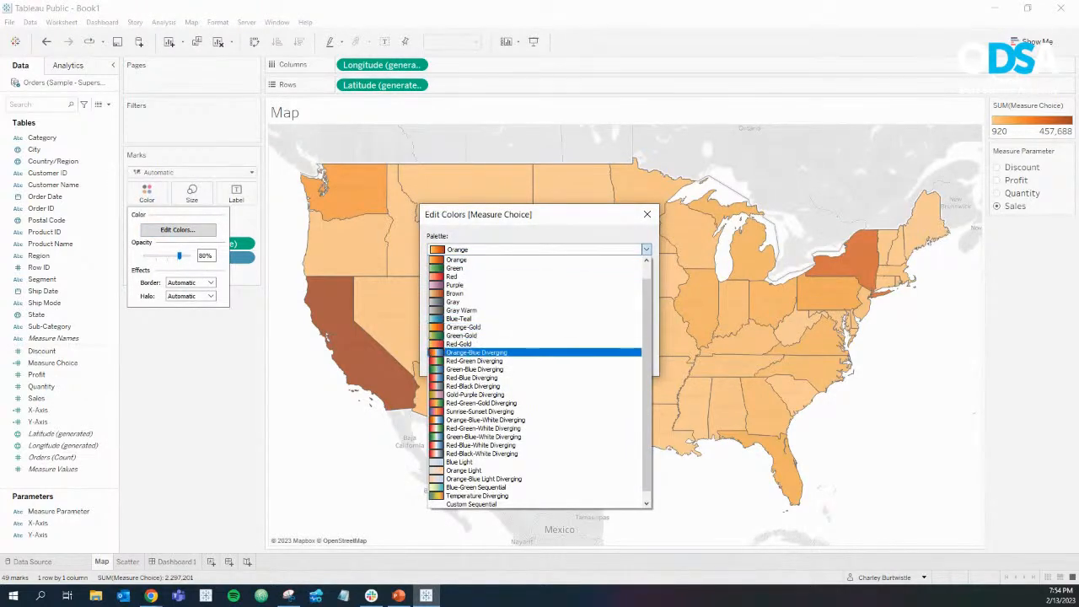
{"action": "left_click", "coordinate": [476, 352]}
{"action": "left_click", "coordinate": [540, 362]}
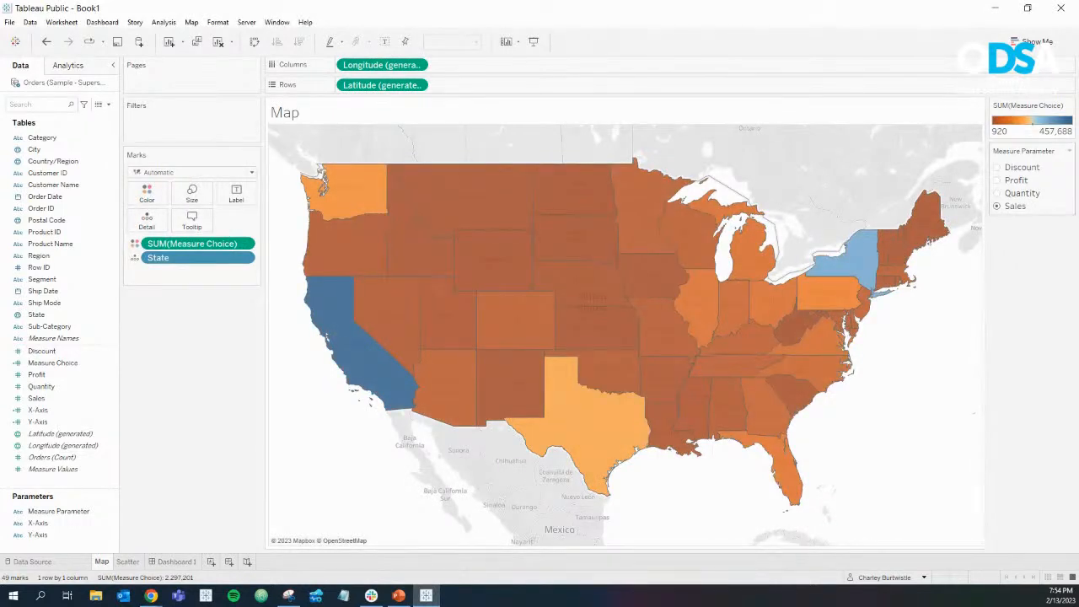
Step: Check the diverging map colors with Measure Parameter set to Quantity, Profit and finally Discount
{"action": "left_click", "coordinate": [997, 193]}
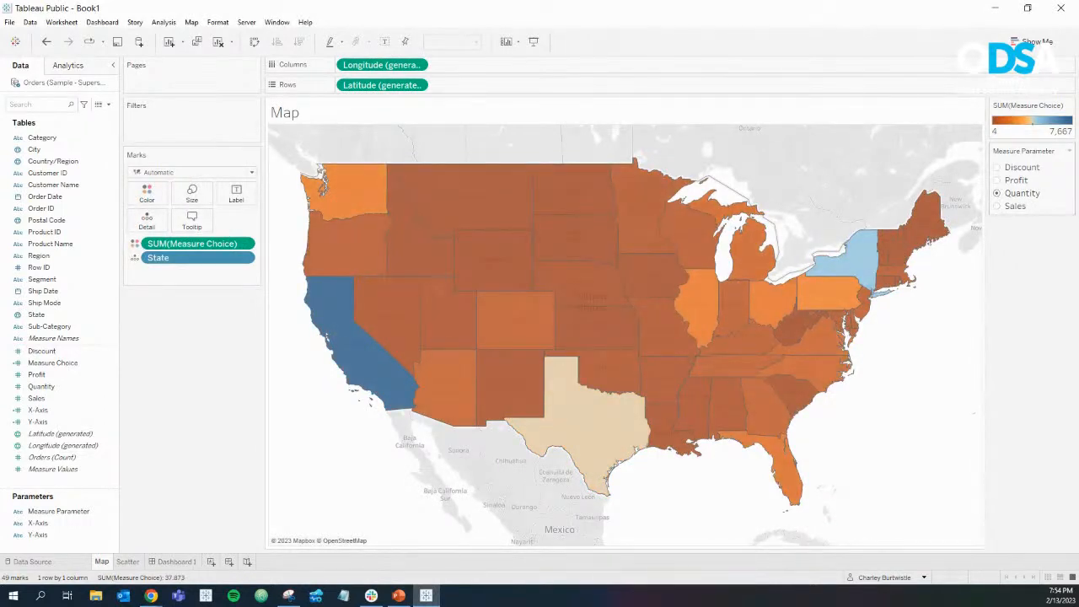
{"action": "left_click", "coordinate": [997, 180]}
{"action": "left_click", "coordinate": [997, 167]}
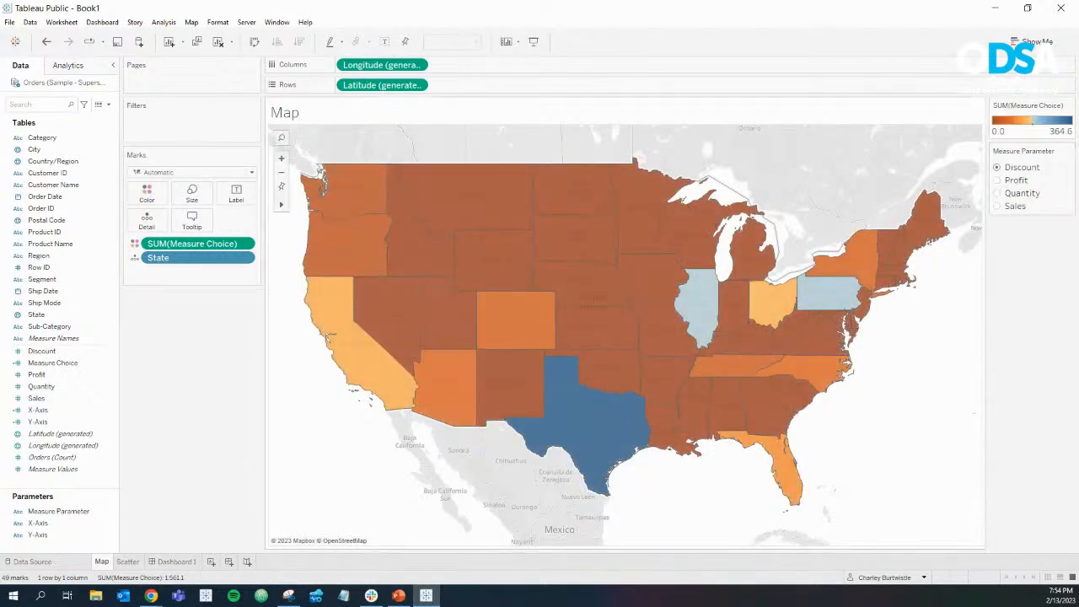
Step: Set the map's Measure Choice color palette to Blue
{"action": "left_click", "coordinate": [147, 194]}
{"action": "left_click", "coordinate": [178, 230]}
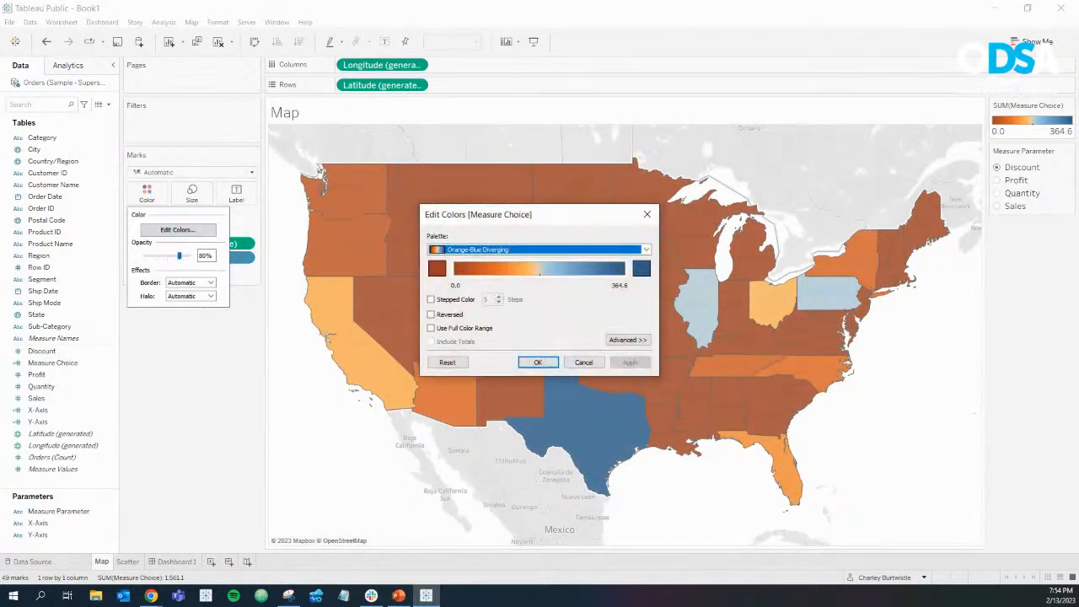
{"action": "left_click", "coordinate": [540, 249]}
{"action": "scroll", "coordinate": [539, 260], "scroll_direction": "up", "scroll_amount": 1}
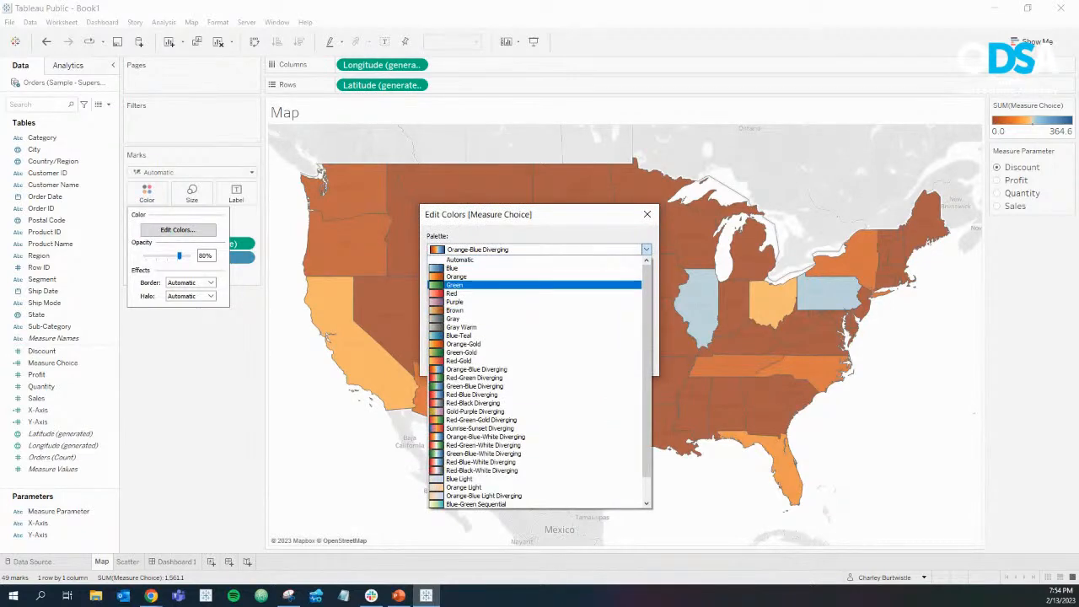
{"action": "left_click", "coordinate": [472, 268]}
{"action": "left_click", "coordinate": [530, 361]}
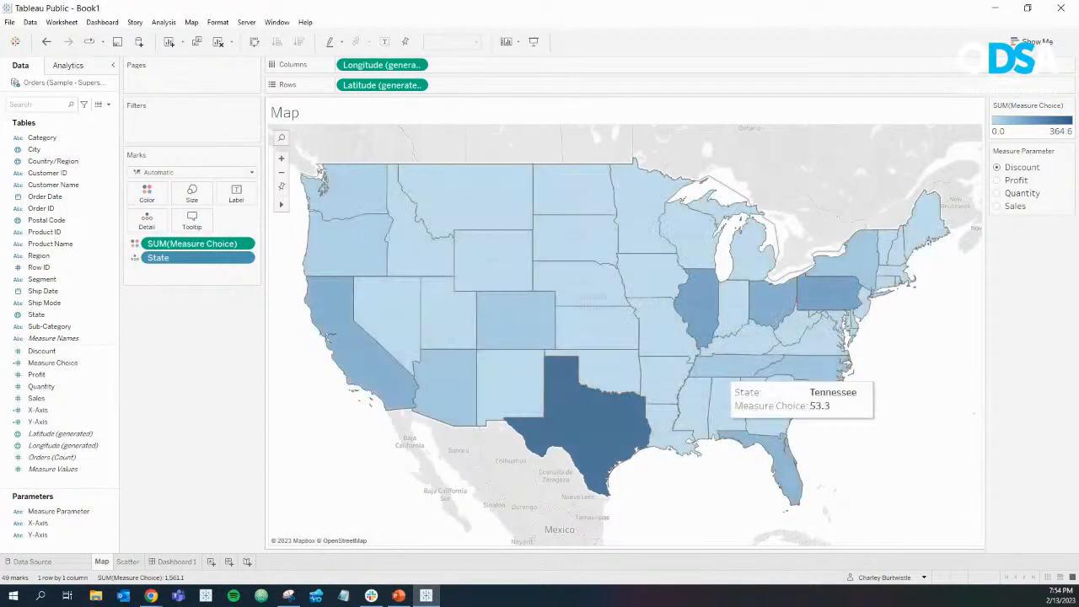
Step: Check the blue map coloring by cycling Measure Parameter through Profit, Quantity and Sales, ending on Discount
{"action": "left_click", "coordinate": [997, 181]}
{"action": "left_click", "coordinate": [997, 193]}
{"action": "left_click", "coordinate": [997, 206]}
{"action": "left_click", "coordinate": [997, 193]}
{"action": "left_click", "coordinate": [997, 180]}
{"action": "left_click", "coordinate": [997, 167]}
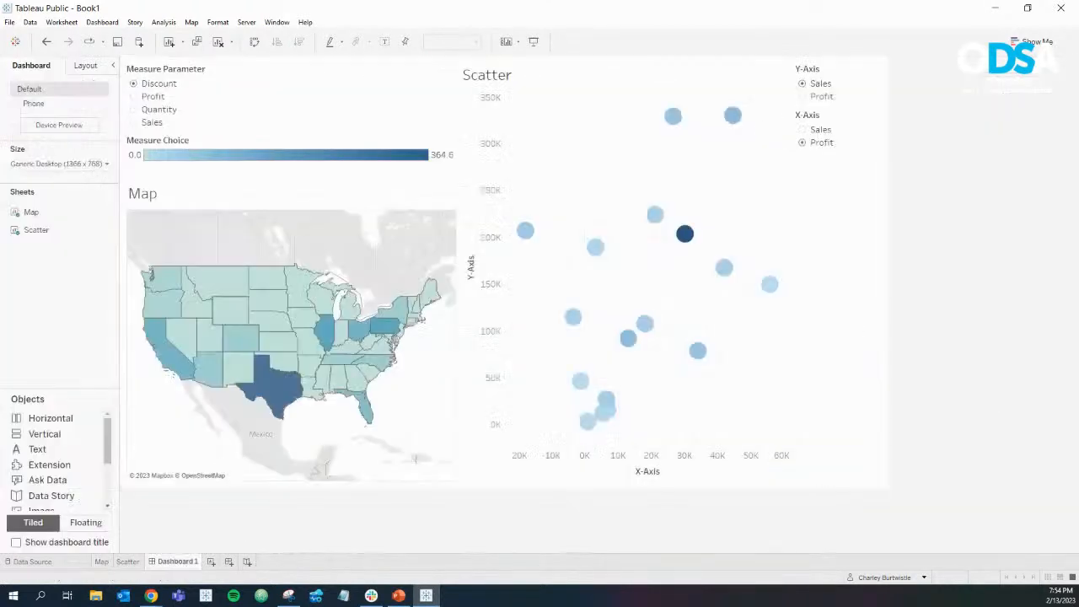
Step: Review the blue map and the scatter plot together on Dashboard 1
{"action": "left_click", "coordinate": [173, 561]}
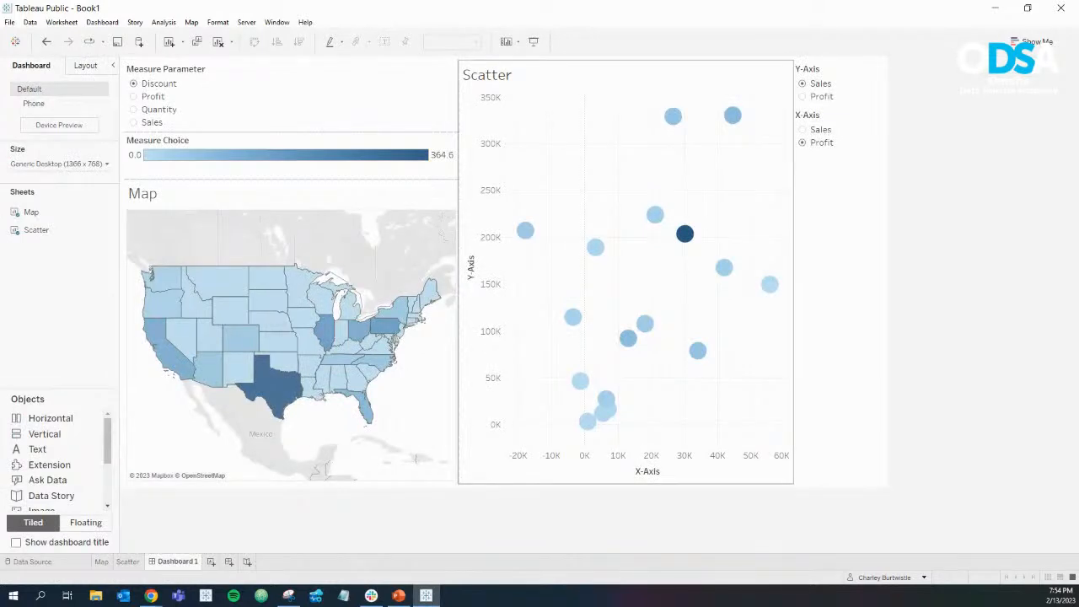
{"action": "left_click", "coordinate": [742, 190]}
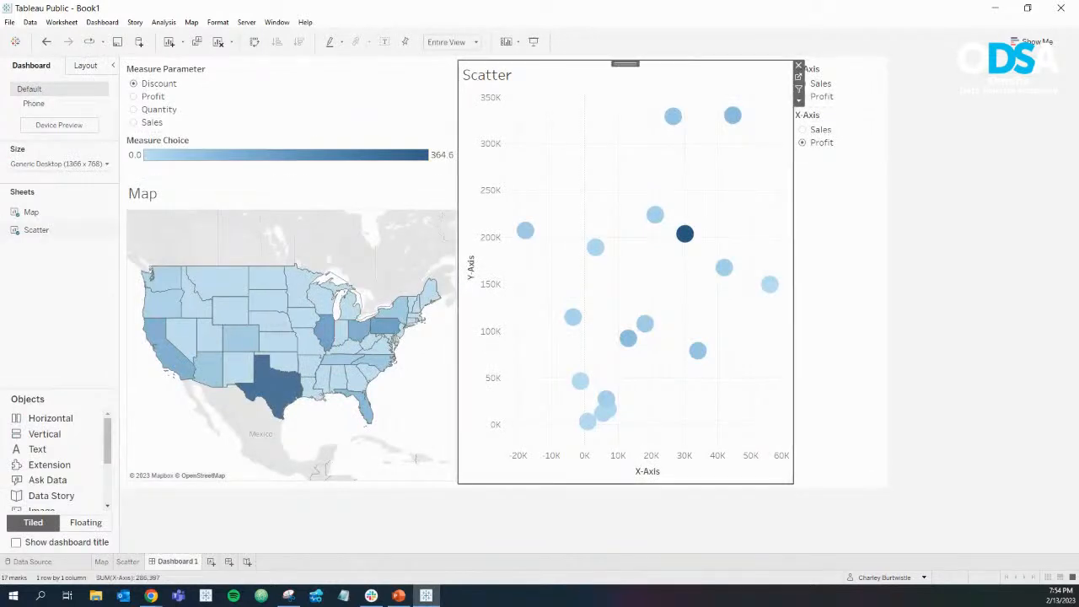
{"action": "left_click", "coordinate": [944, 169]}
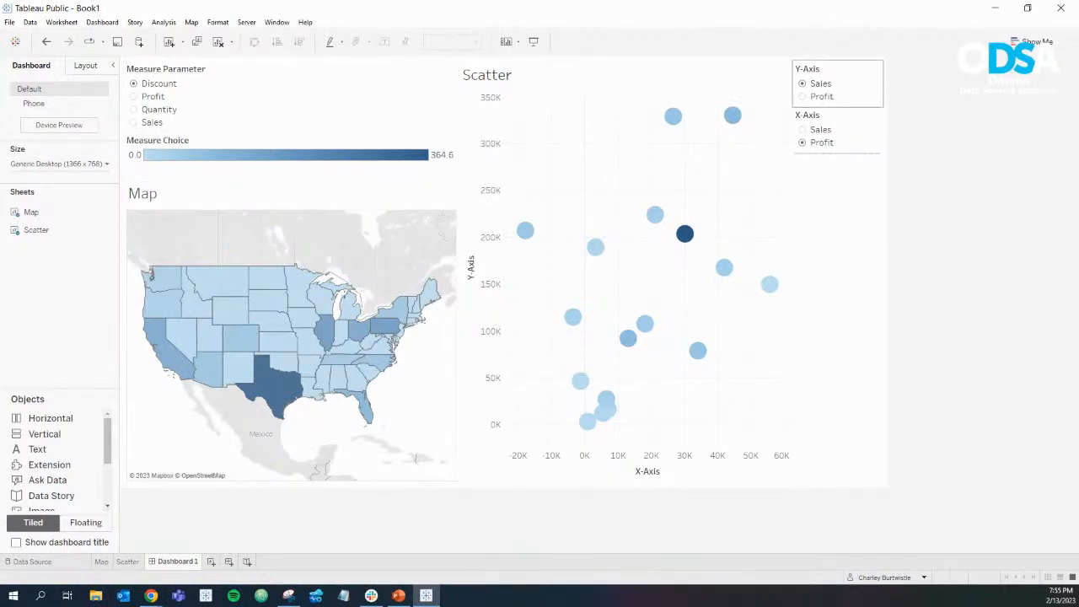
{"action": "left_click", "coordinate": [742, 185]}
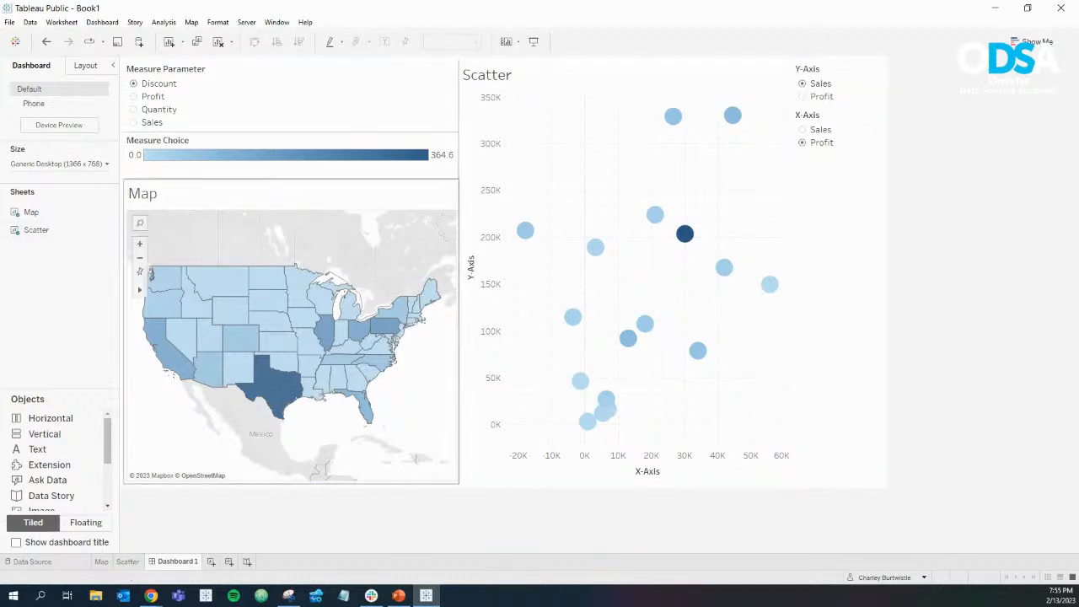
Step: From the Scatter sheet, add Quantity and Discount to the X-Axis parameter's list of allowable values
{"action": "left_click", "coordinate": [798, 77]}
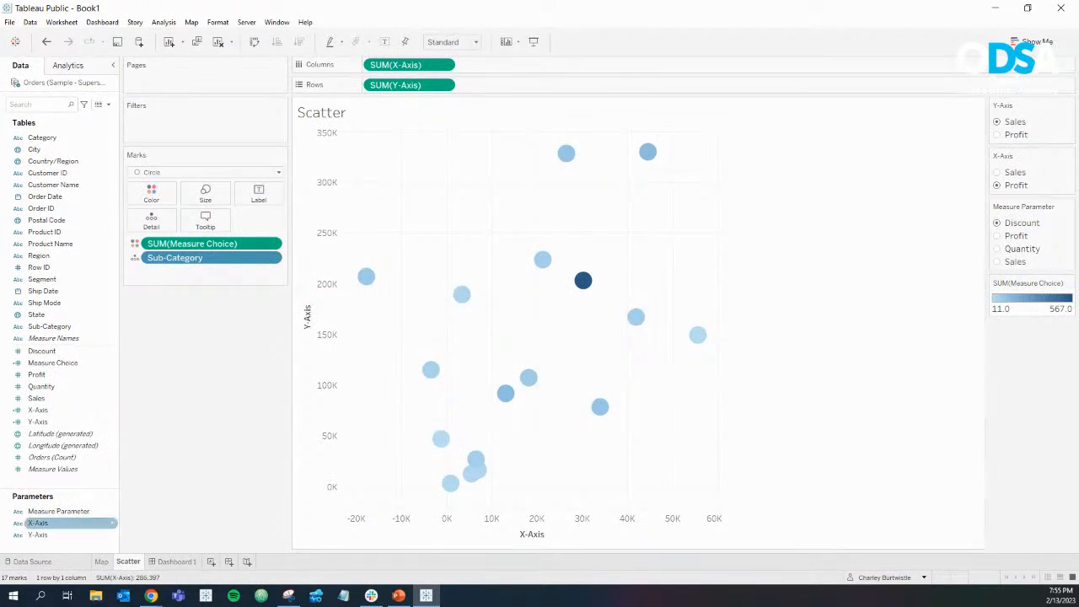
{"action": "left_click", "coordinate": [113, 523]}
{"action": "left_click", "coordinate": [135, 341]}
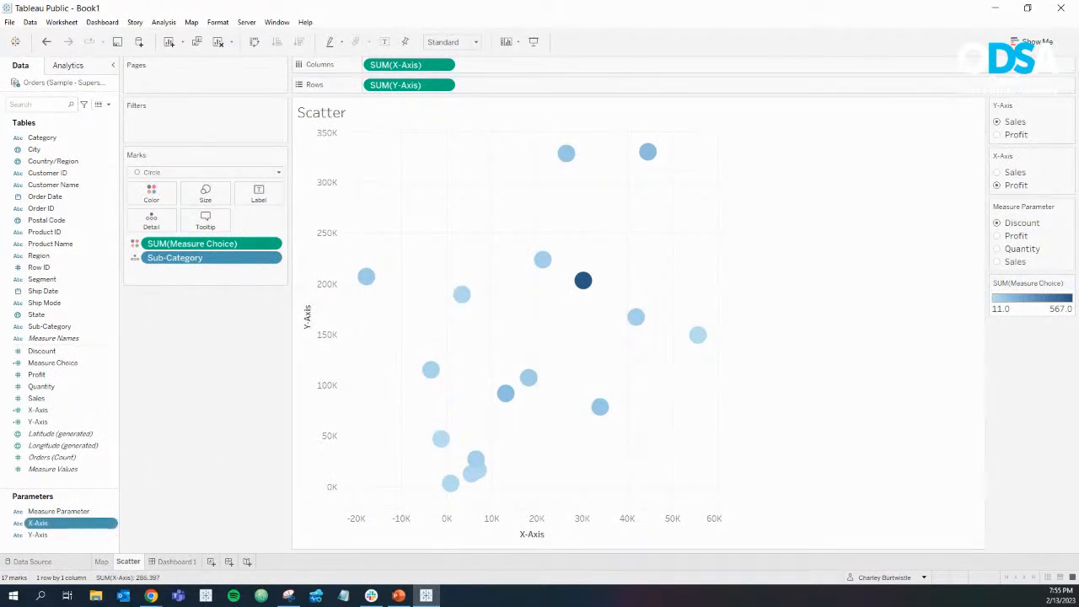
{"action": "left_click", "coordinate": [381, 382]}
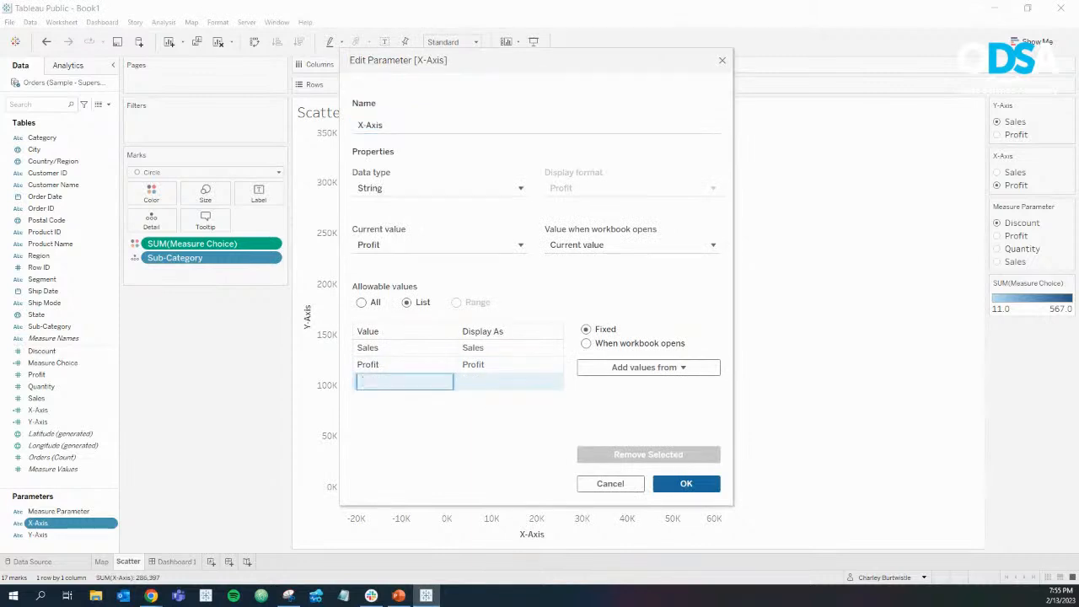
{"action": "type", "text": "Quantity"}
{"action": "key", "text": "Return"}
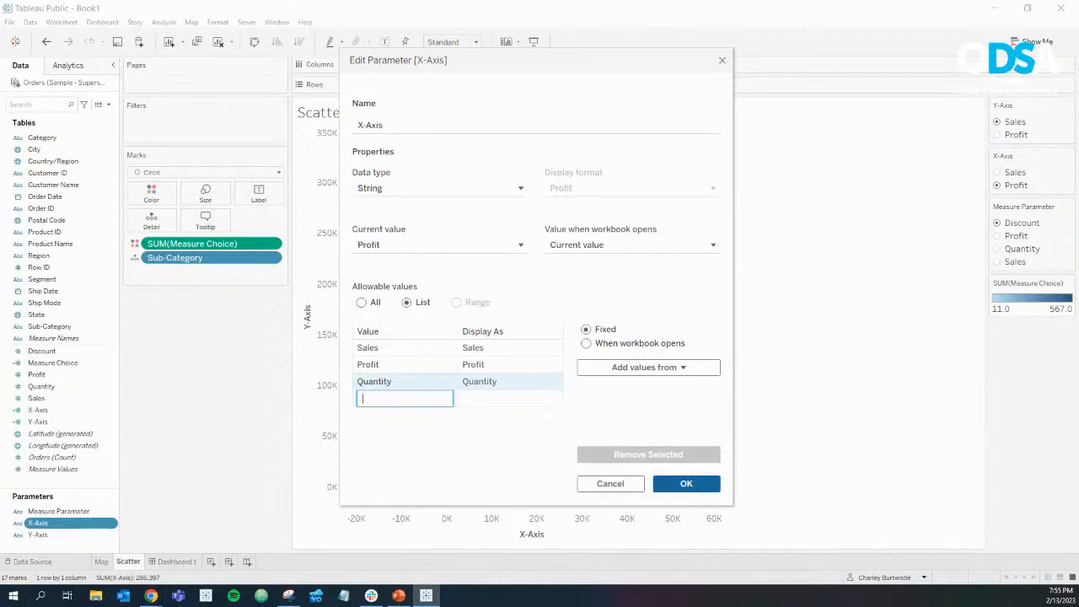
{"action": "type", "text": "Discount"}
{"action": "left_click", "coordinate": [686, 484]}
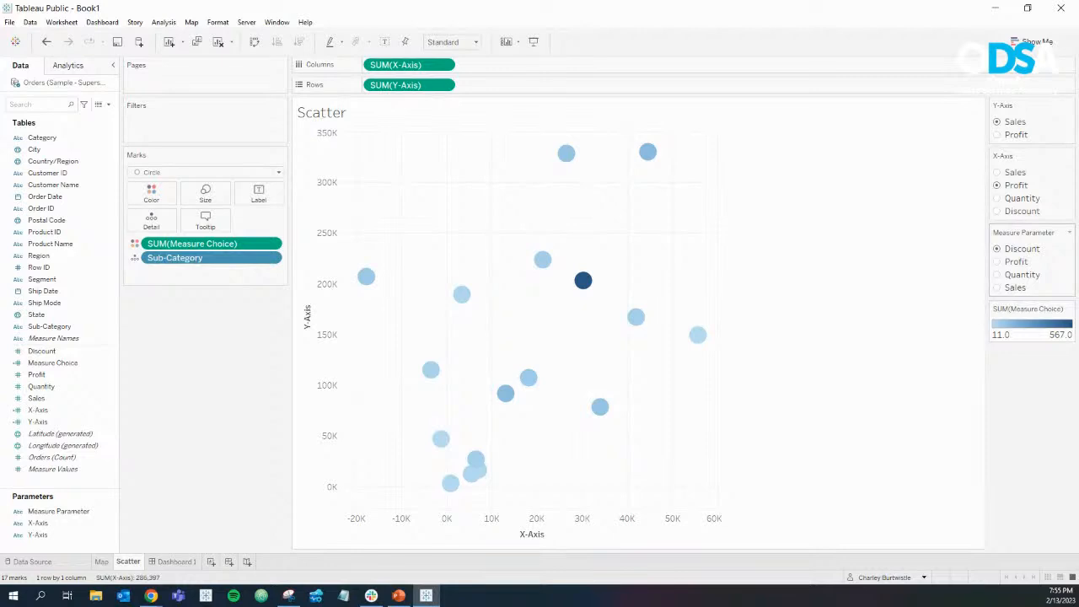
Step: Test the scatter plot's coloring with Measure Parameter set to Profit, Quantity, Sales and finally Discount
{"action": "left_click", "coordinate": [997, 262]}
{"action": "left_click", "coordinate": [997, 275]}
{"action": "left_click", "coordinate": [997, 287]}
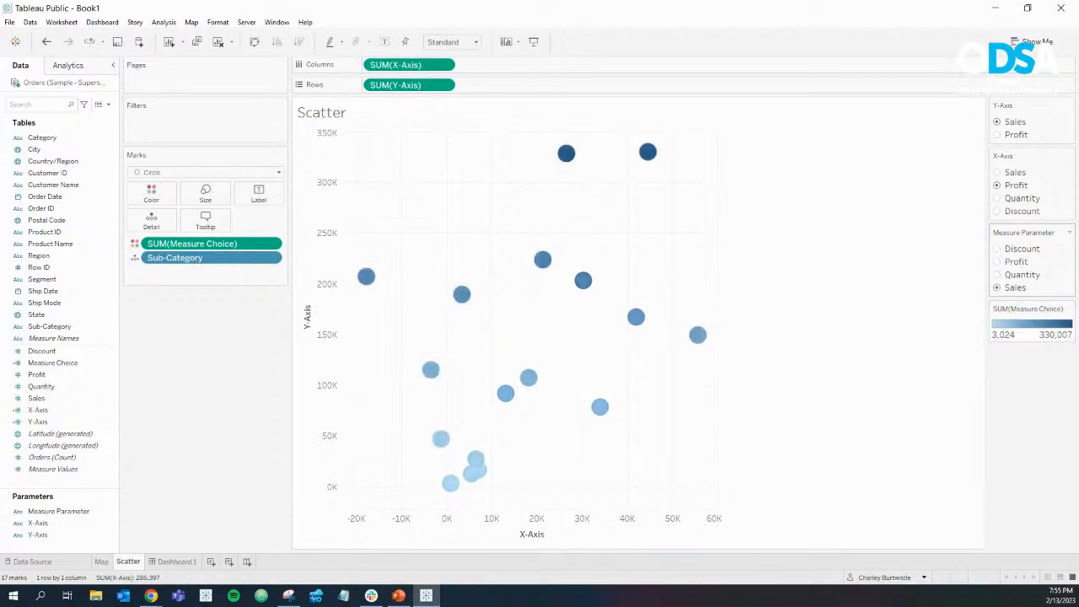
{"action": "left_click", "coordinate": [997, 275]}
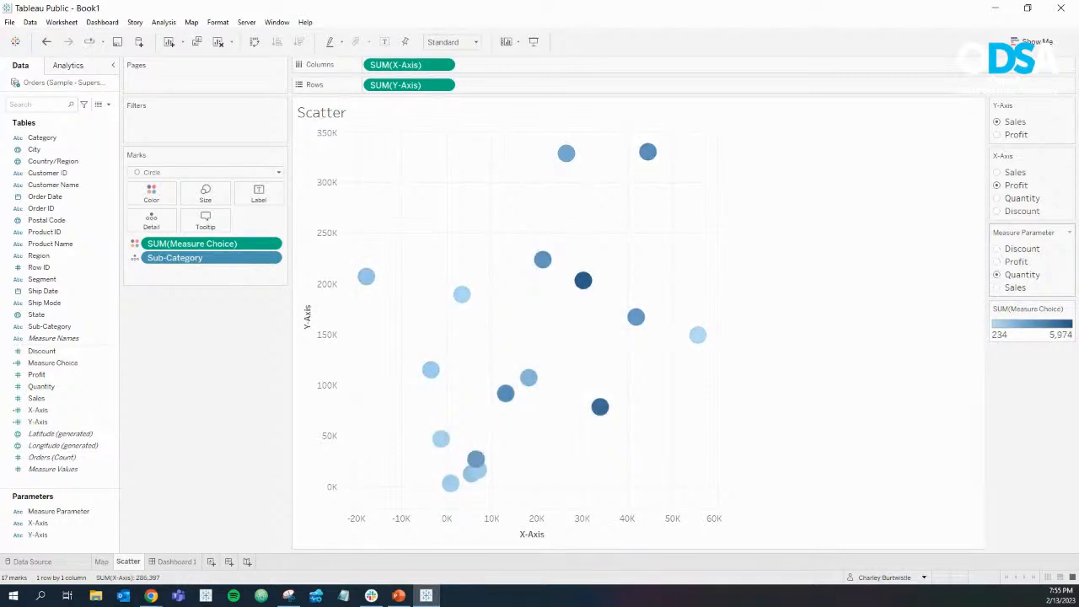
{"action": "left_click", "coordinate": [997, 261]}
{"action": "left_click", "coordinate": [997, 248]}
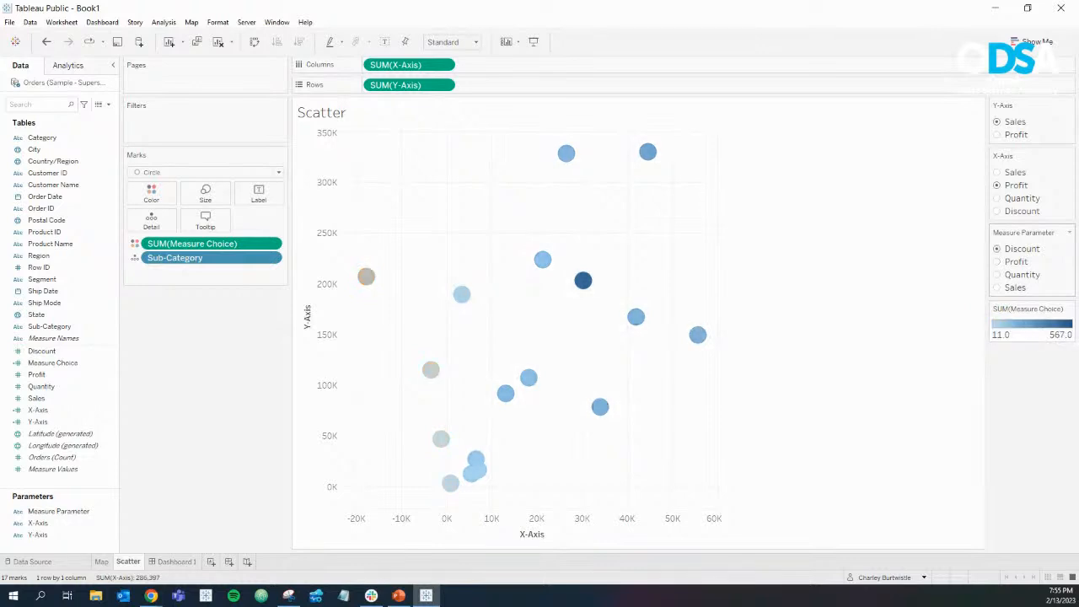
Step: Test the scatter plot with the X-Axis parameter set to Sales, Profit, Quantity and finally Discount
{"action": "left_click", "coordinate": [998, 172]}
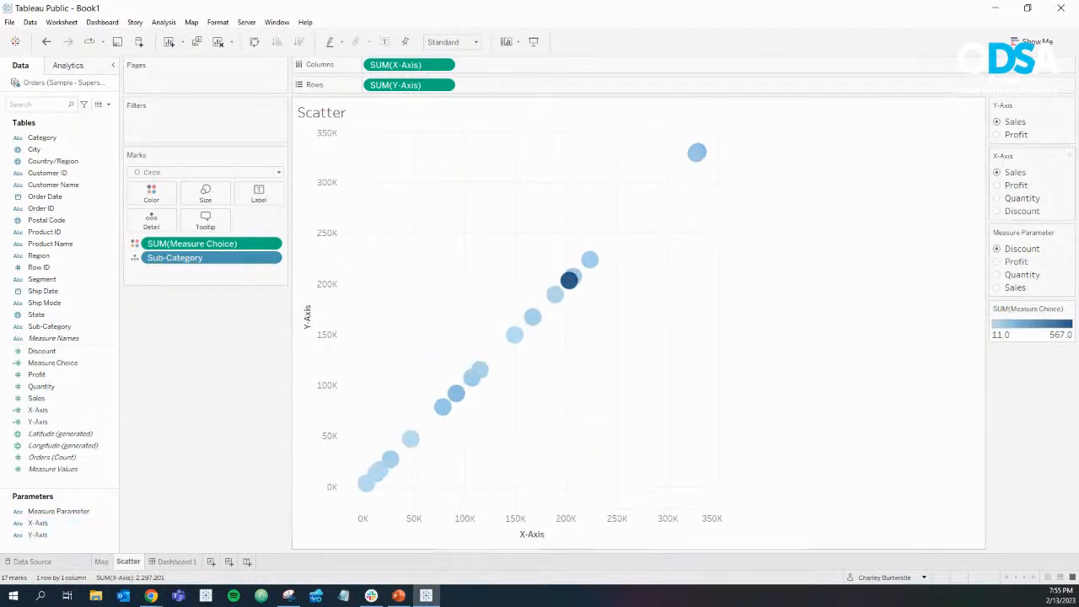
{"action": "left_click", "coordinate": [997, 186]}
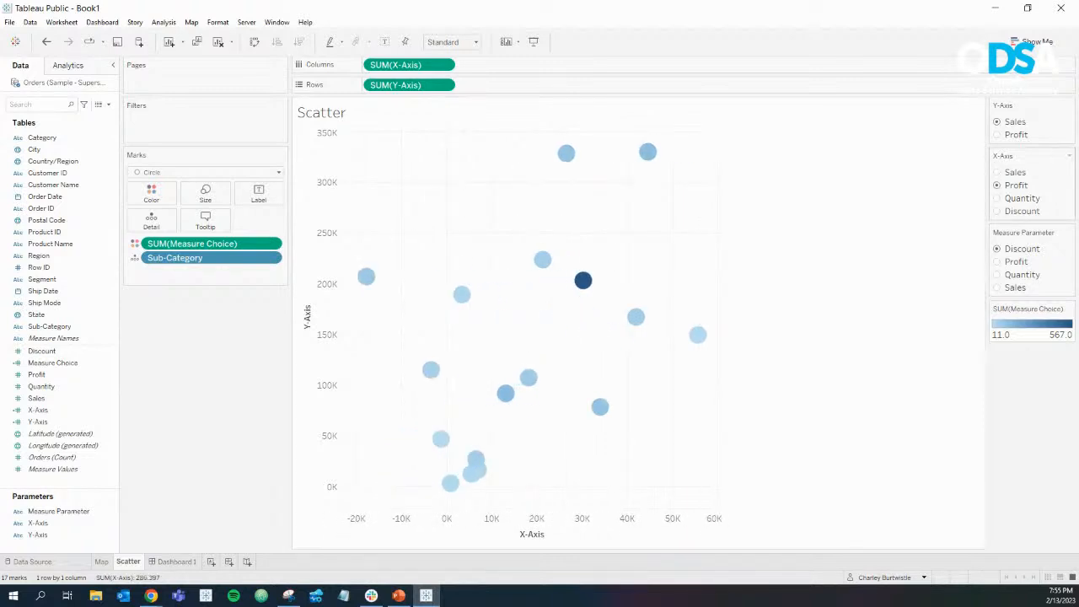
{"action": "left_click", "coordinate": [997, 198]}
{"action": "left_click", "coordinate": [997, 212]}
{"action": "left_click", "coordinate": [998, 198]}
{"action": "left_click", "coordinate": [997, 212]}
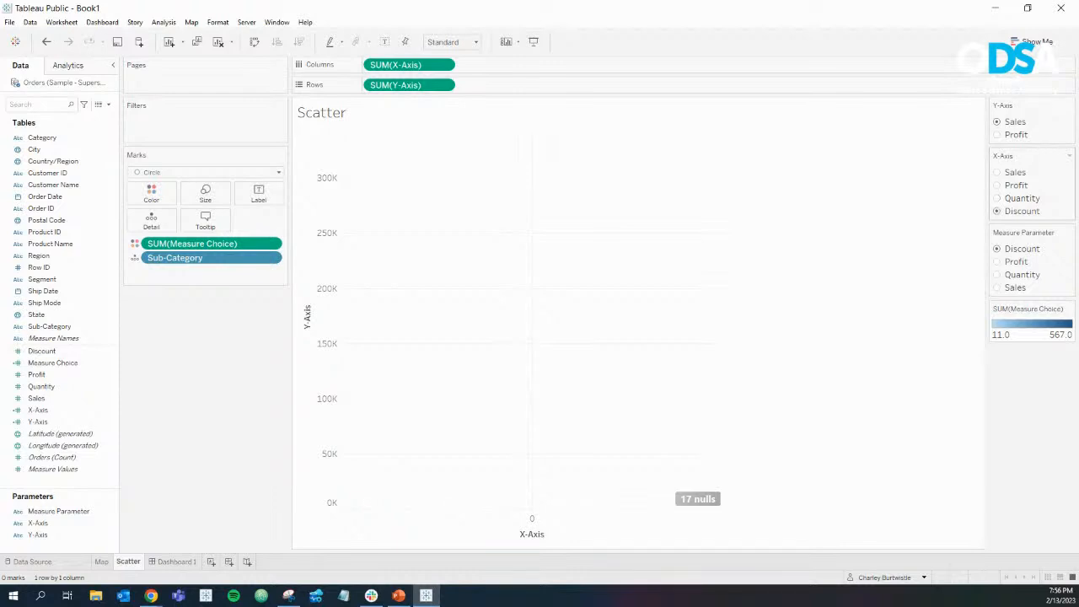
Step: Open the X-Axis calculated field for editing and duplicate its ELSEIF 'Profit' line twice above END
{"action": "left_click", "coordinate": [112, 410]}
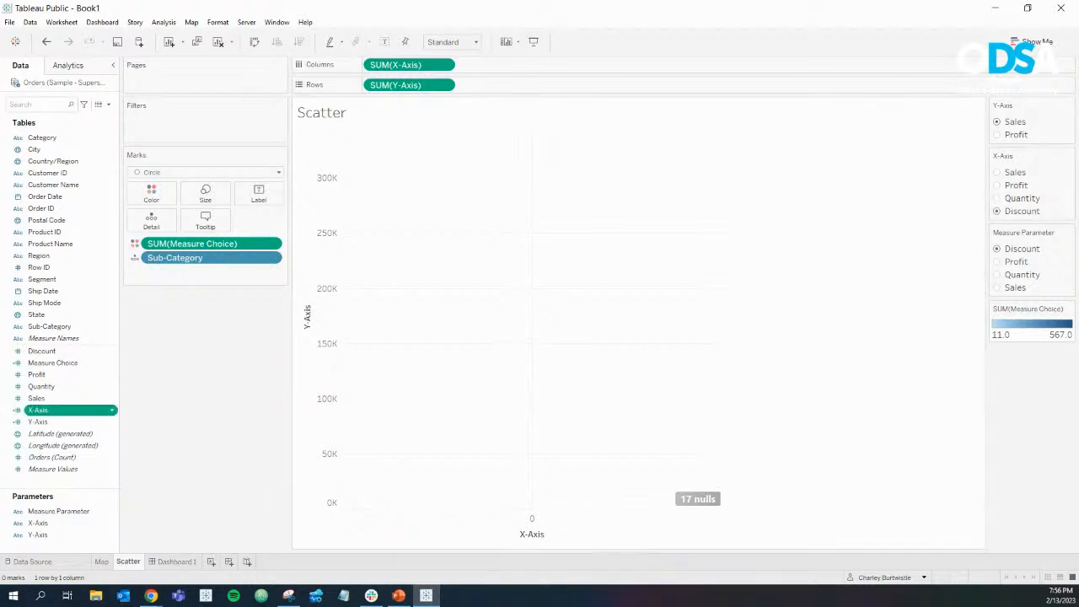
{"action": "left_click", "coordinate": [139, 175]}
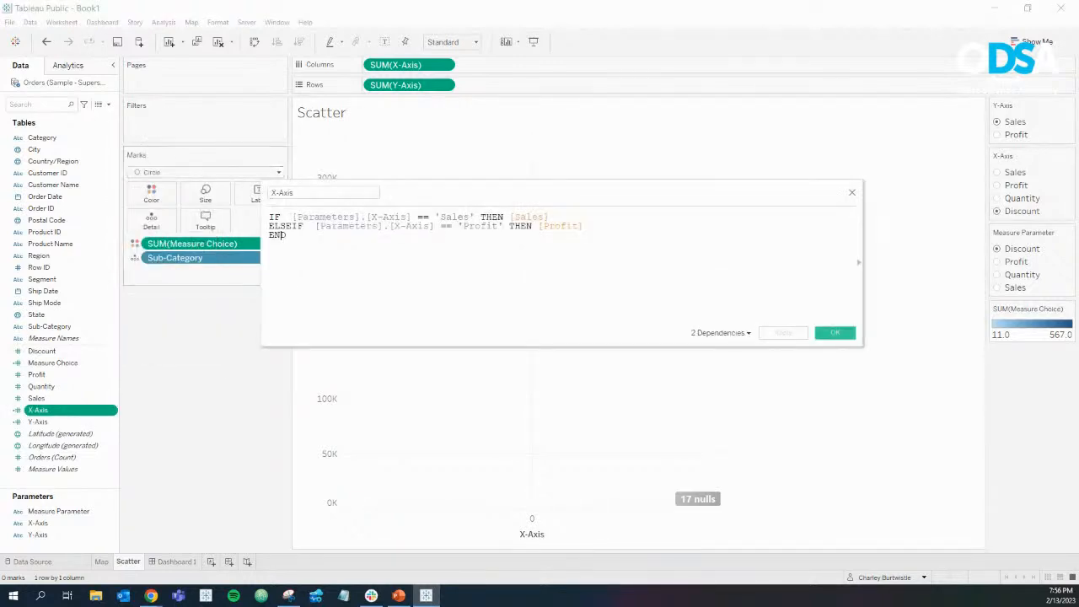
{"action": "left_click_drag", "start_coordinate": [583, 225], "coordinate": [552, 217]}
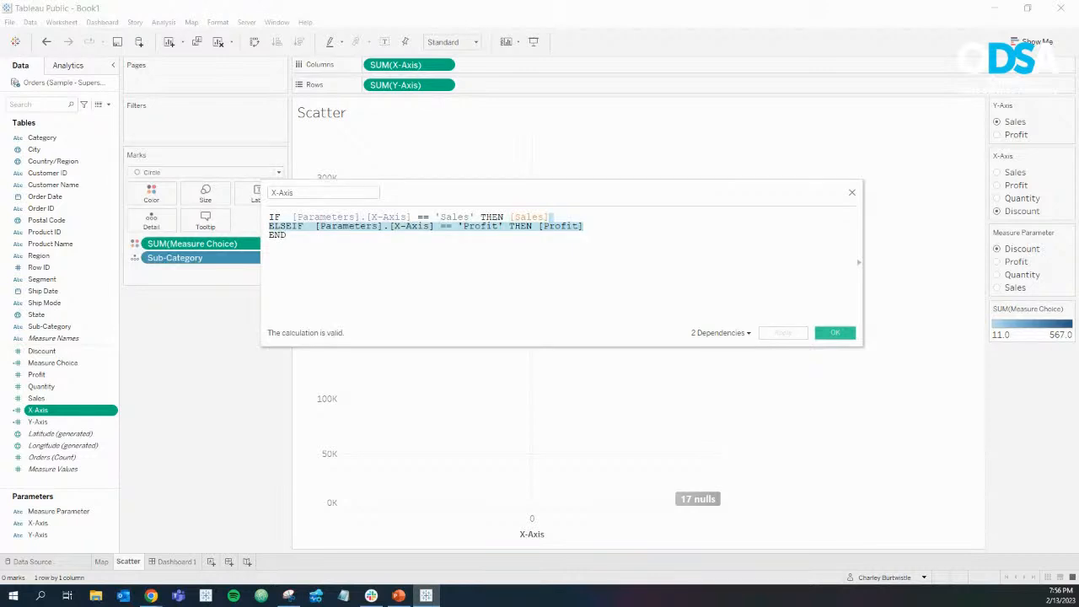
{"action": "left_click", "coordinate": [583, 225]}
{"action": "key", "text": "ctrl+v"}
{"action": "key", "text": "ctrl+v"}
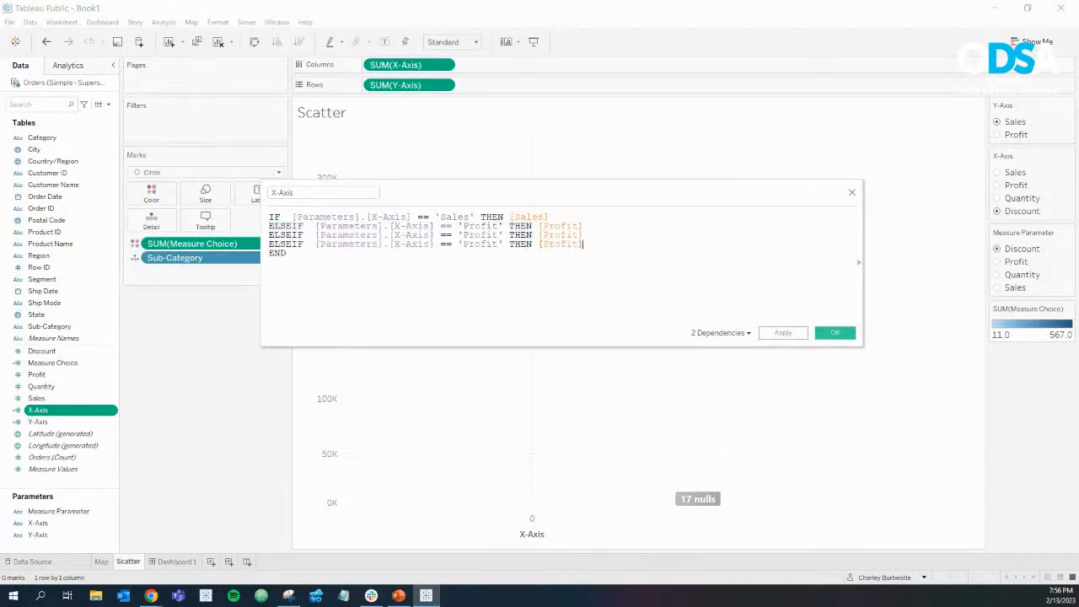
Step: Change the duplicated X-Axis conditions to 'Quantity' THEN [Quantity] and 'Discount' THEN [Discount], and save the calculation
{"action": "double_click", "coordinate": [482, 235]}
{"action": "type", "text": "Quantity"}
{"action": "double_click", "coordinate": [496, 243]}
{"action": "type", "text": "Discount"}
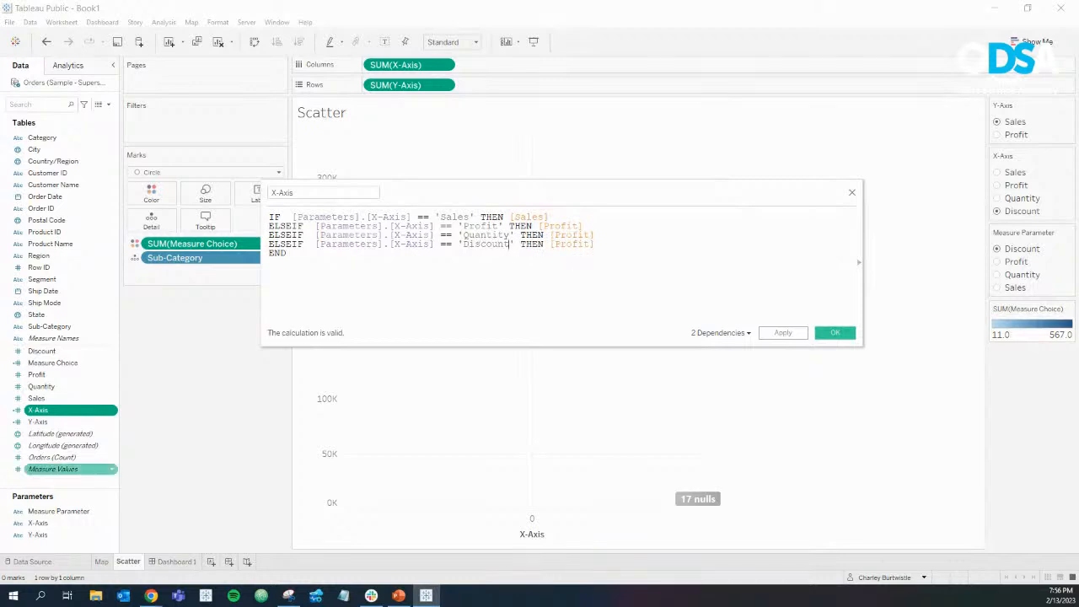
{"action": "left_click_drag", "start_coordinate": [41, 386], "coordinate": [586, 242]}
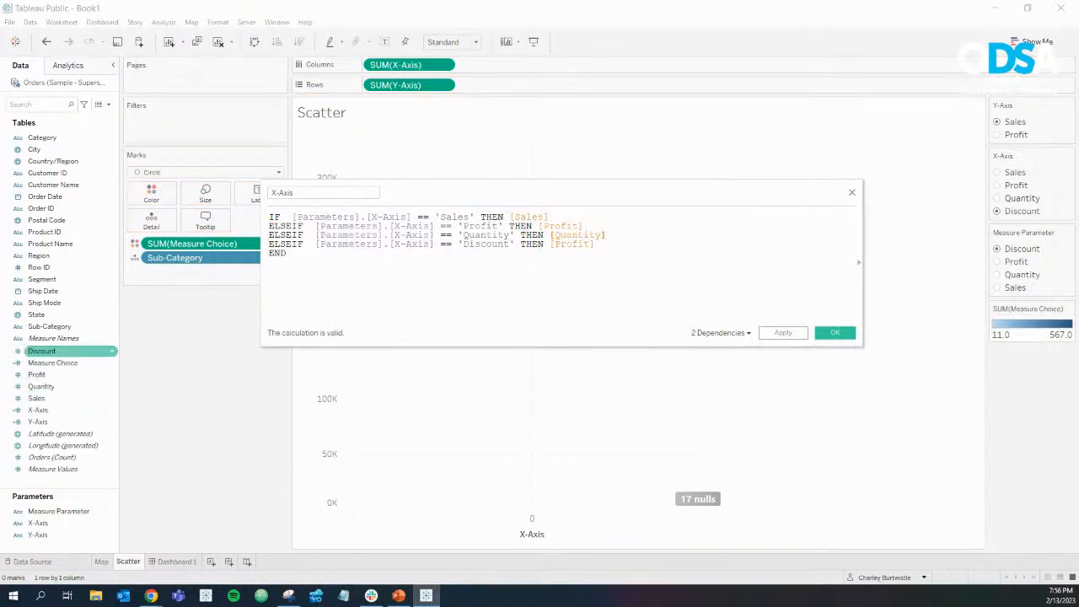
{"action": "left_click_drag", "start_coordinate": [41, 351], "coordinate": [575, 244]}
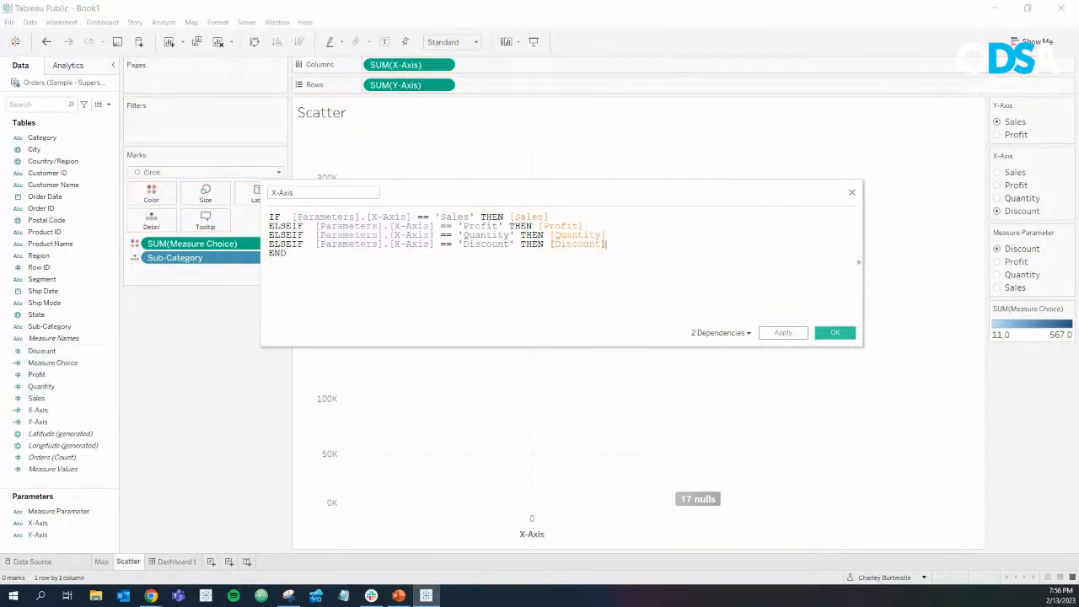
{"action": "left_click", "coordinate": [834, 332]}
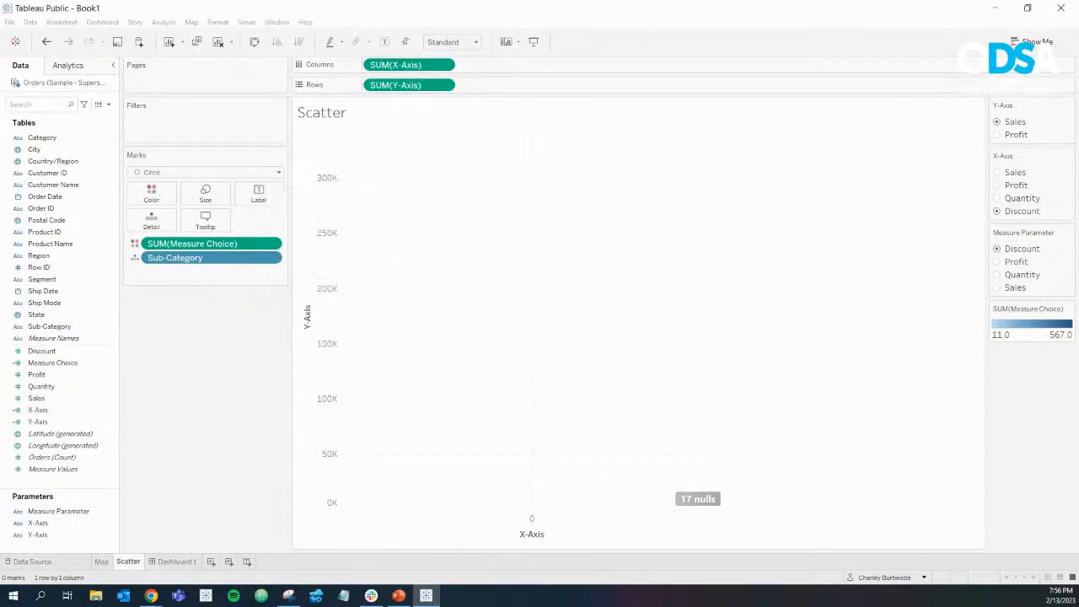
Step: Preview the scatter plot with the X-Axis parameter set to Quantity, Profit and Sales
{"action": "left_click", "coordinate": [998, 198]}
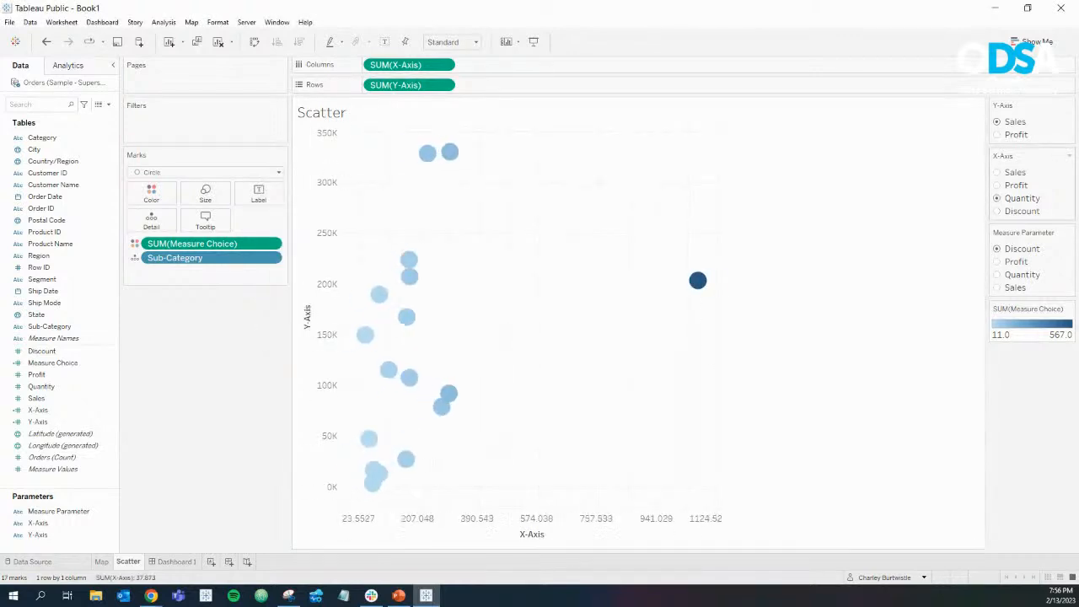
{"action": "left_click", "coordinate": [998, 185]}
{"action": "left_click", "coordinate": [998, 172]}
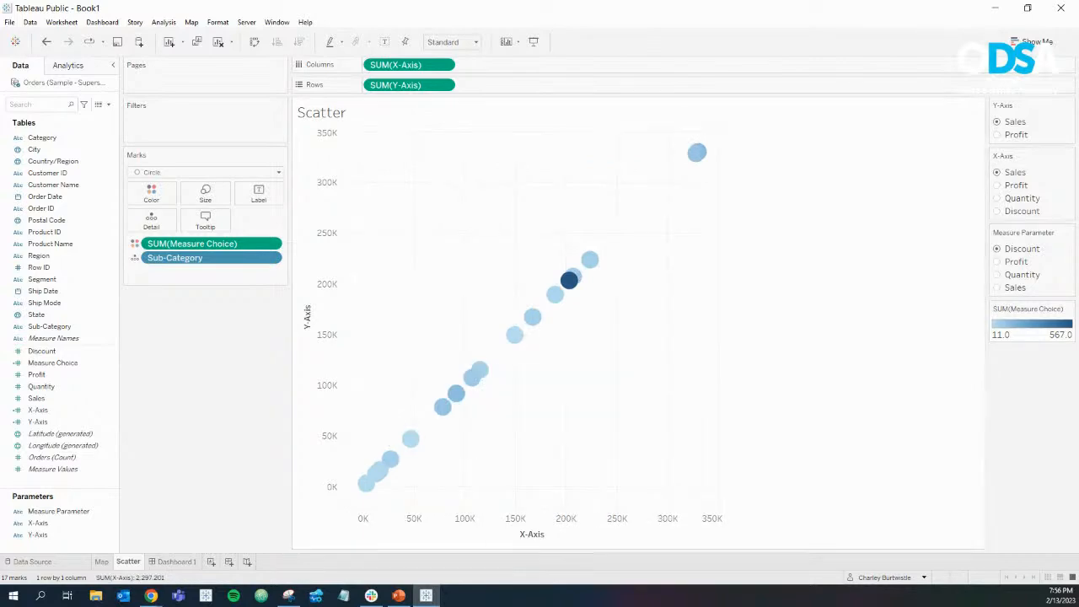
Step: Switch to the published Superstore Self Service dashboard in Chrome, review its X-Axis options keeping Days To Ship, and return to the Tableau workbook
{"action": "left_click", "coordinate": [151, 595]}
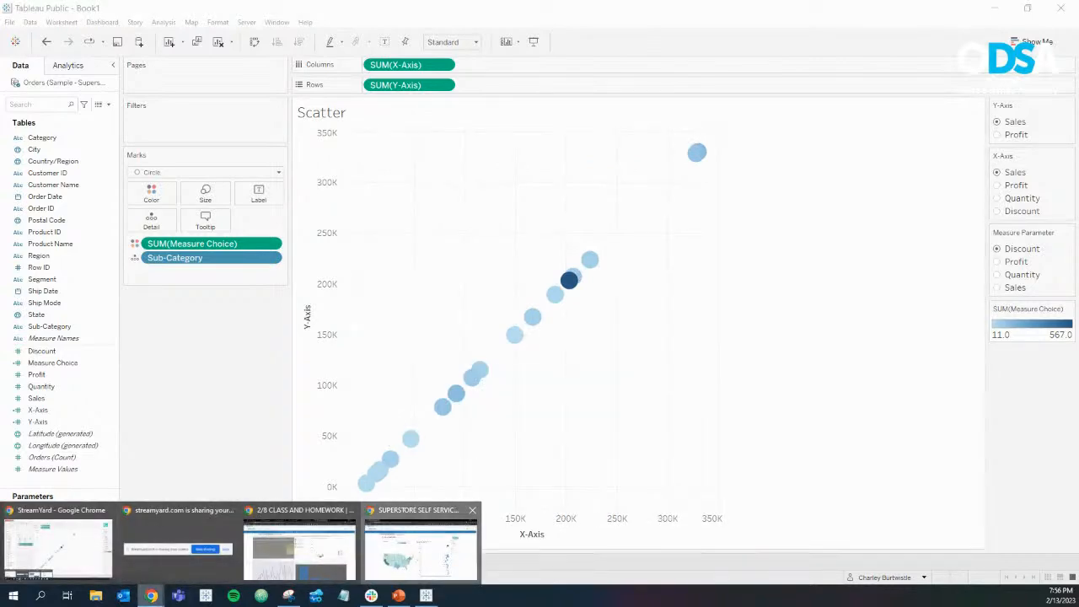
{"action": "left_click", "coordinate": [420, 546]}
{"action": "left_click", "coordinate": [868, 293]}
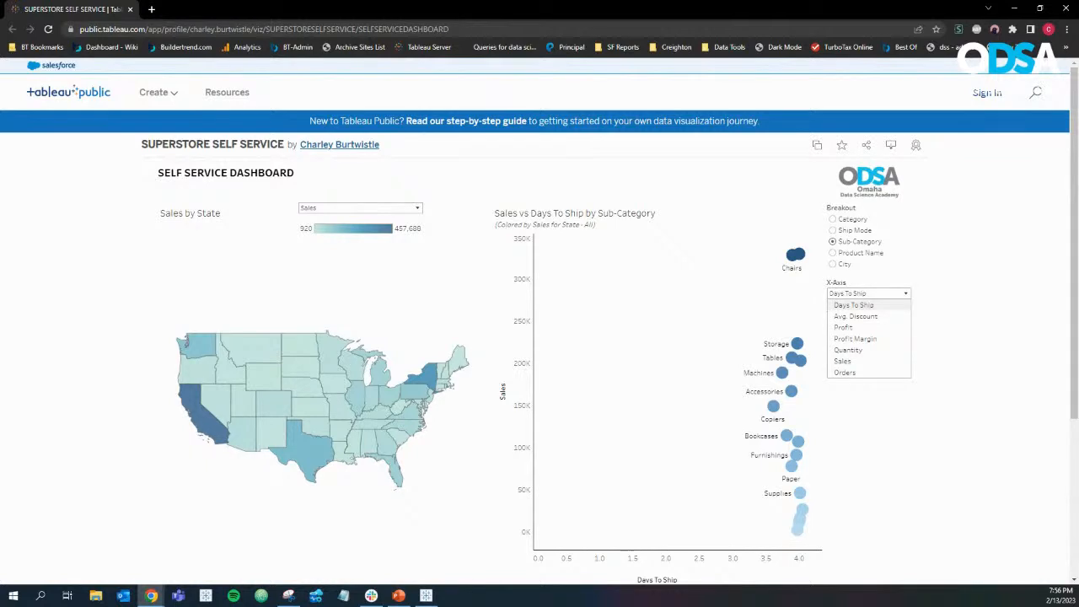
{"action": "left_click", "coordinate": [854, 306]}
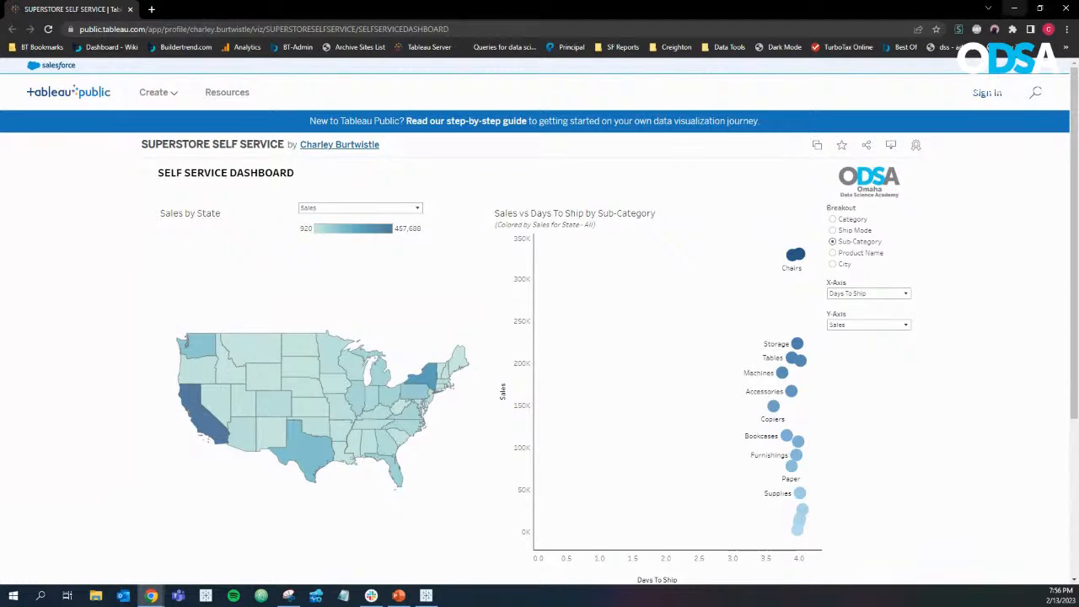
{"action": "left_click", "coordinate": [1014, 8]}
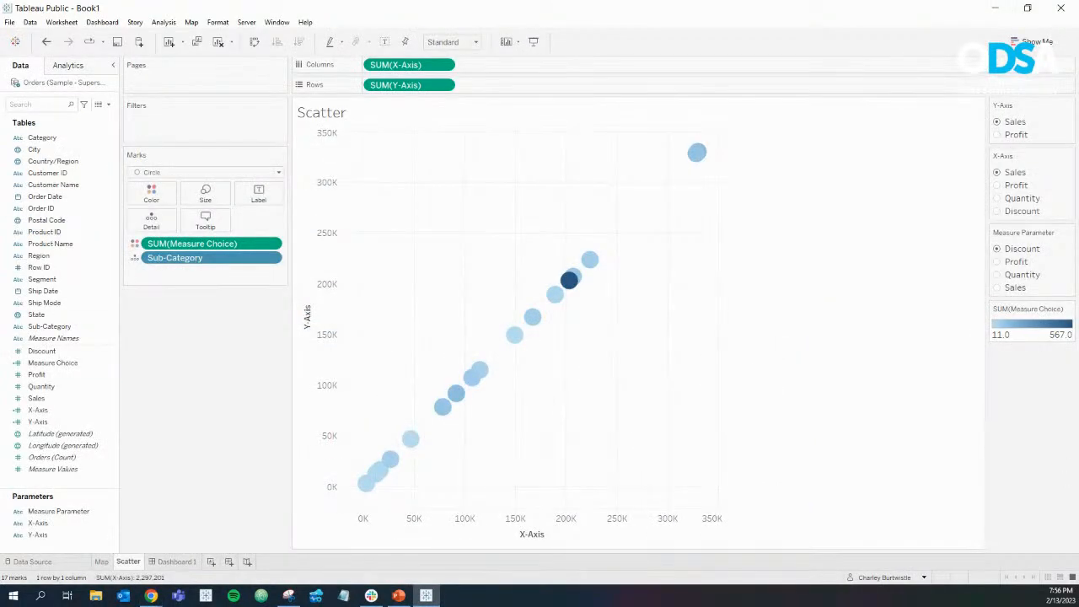
Step: Inspect the X-Axis parameter's allowable values and the X-Axis calculated field without editing them
{"action": "left_click", "coordinate": [51, 523]}
{"action": "left_click", "coordinate": [113, 523]}
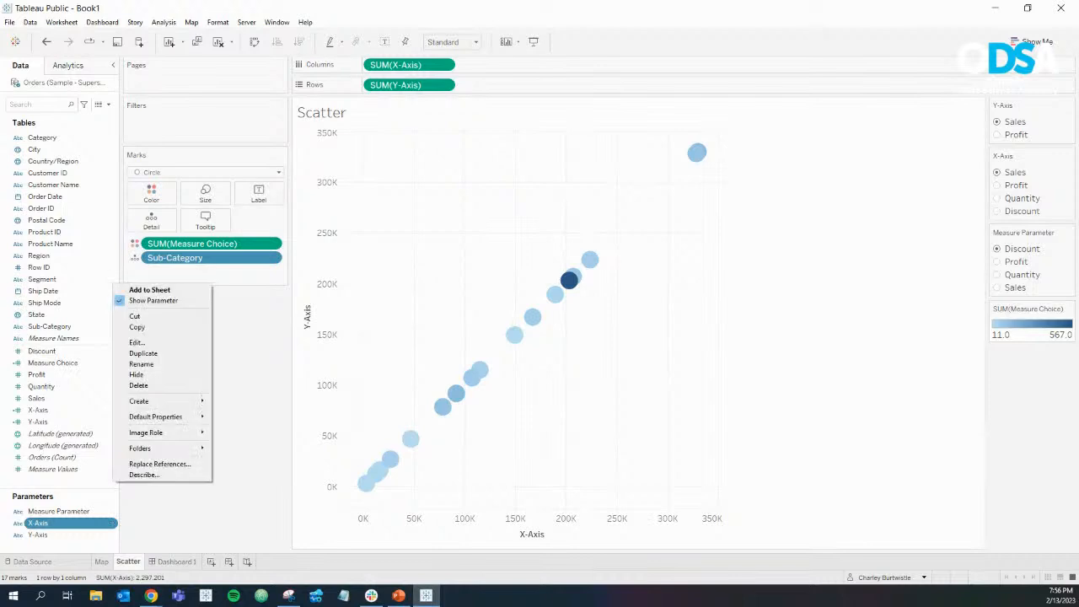
{"action": "left_click", "coordinate": [160, 352]}
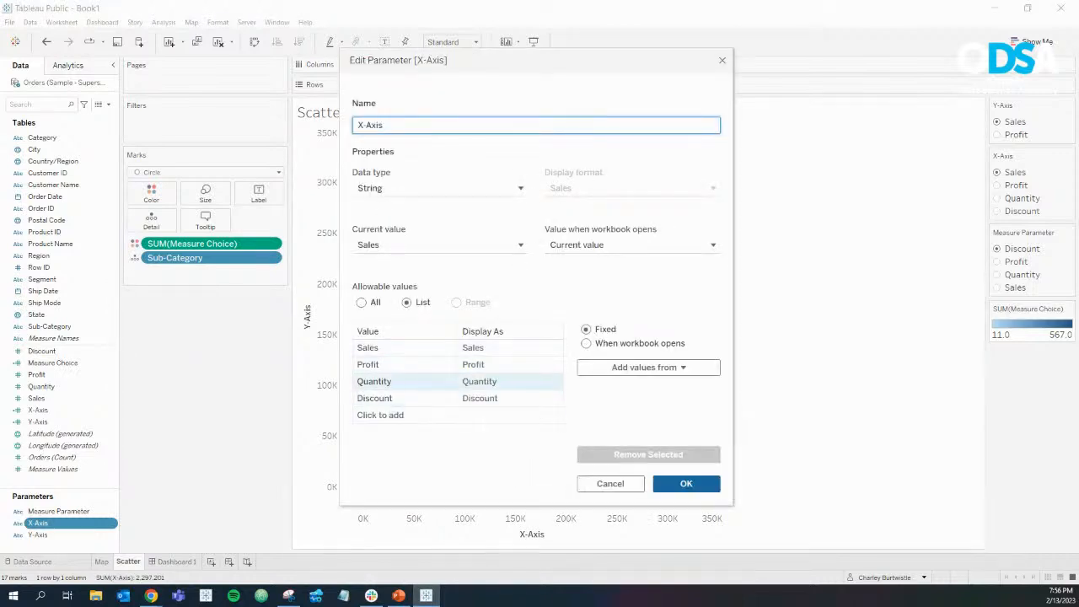
{"action": "left_click", "coordinate": [721, 61]}
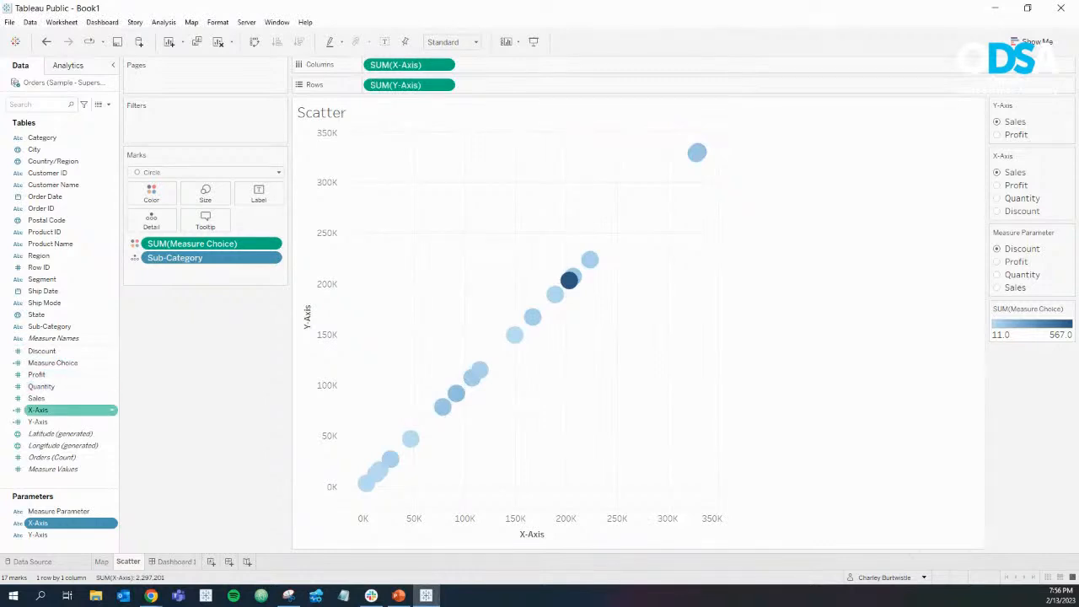
{"action": "left_click", "coordinate": [112, 410]}
{"action": "left_click", "coordinate": [139, 174]}
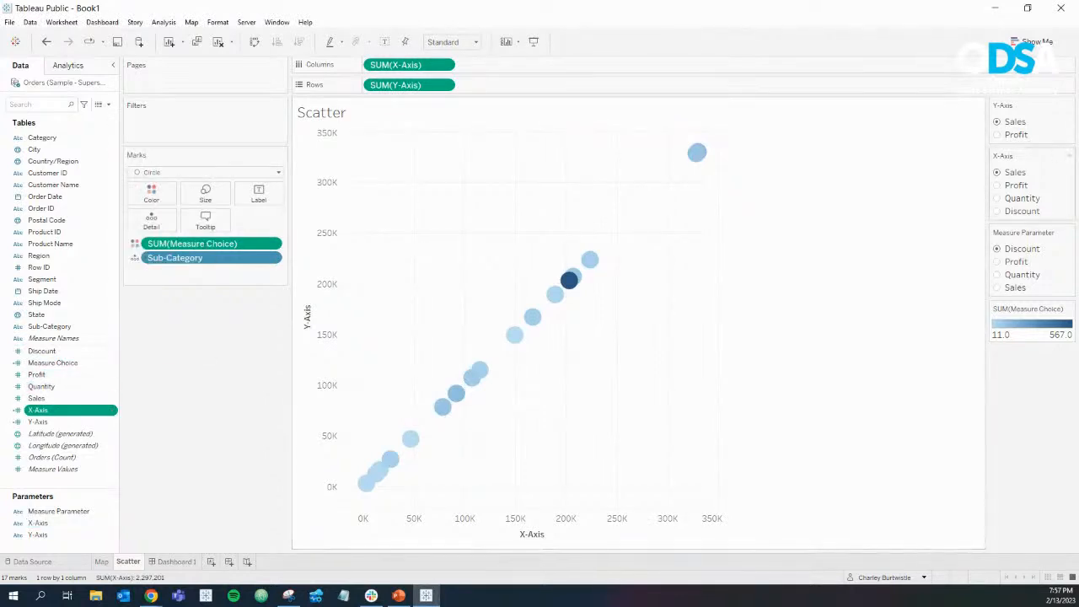
Step: Cycle the scatter plot's X-Axis parameter through Discount, Quantity, Profit and Sales, and leave it on Profit
{"action": "left_click", "coordinate": [998, 212]}
{"action": "left_click", "coordinate": [998, 198]}
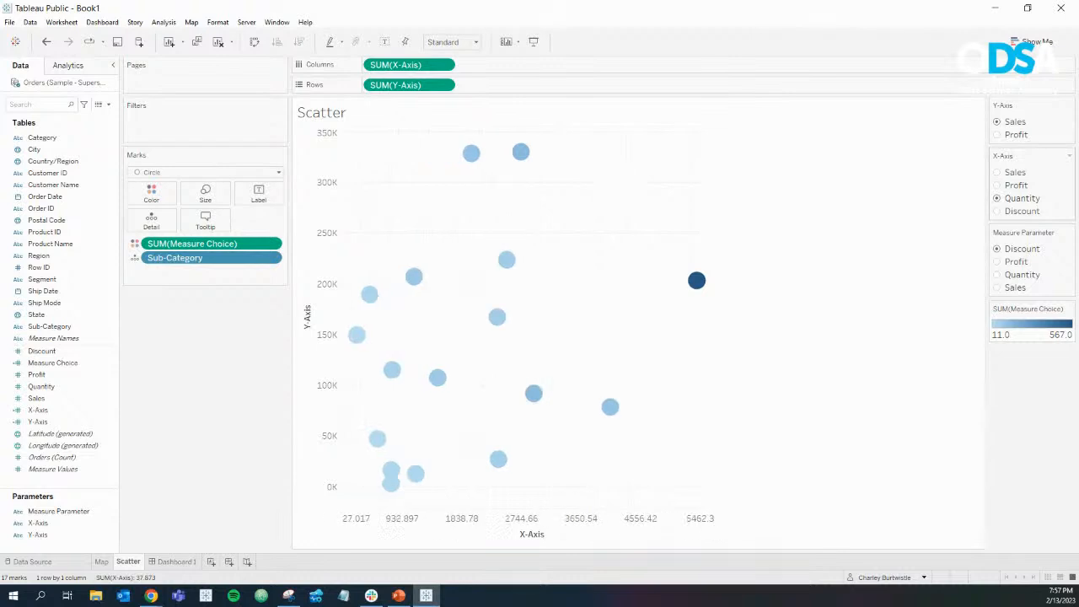
{"action": "left_click", "coordinate": [998, 185]}
{"action": "left_click", "coordinate": [998, 172]}
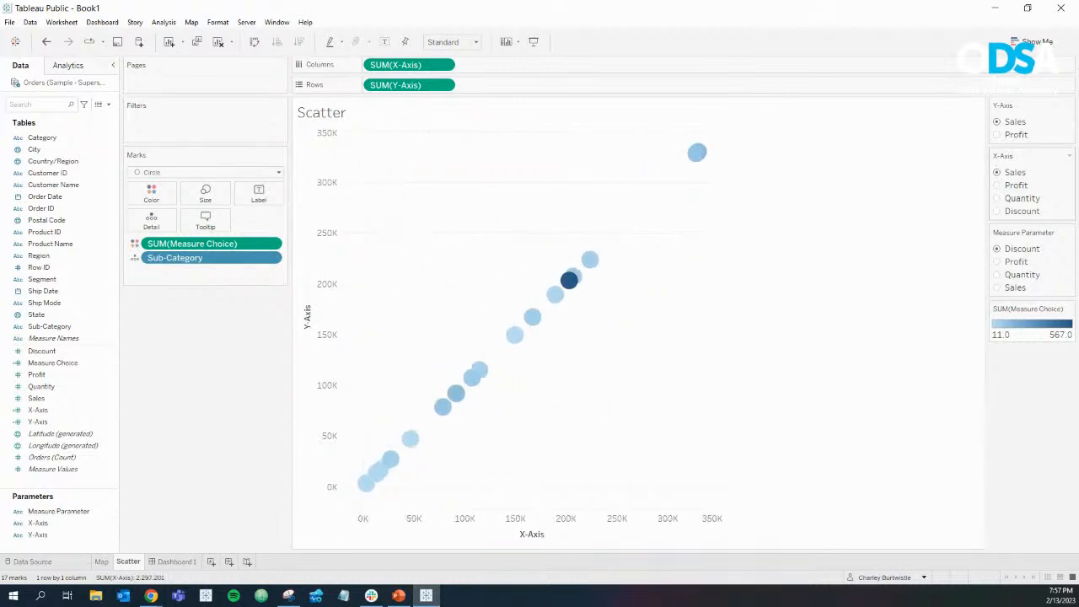
{"action": "left_click", "coordinate": [998, 185]}
{"action": "left_click", "coordinate": [998, 199]}
{"action": "left_click", "coordinate": [998, 212]}
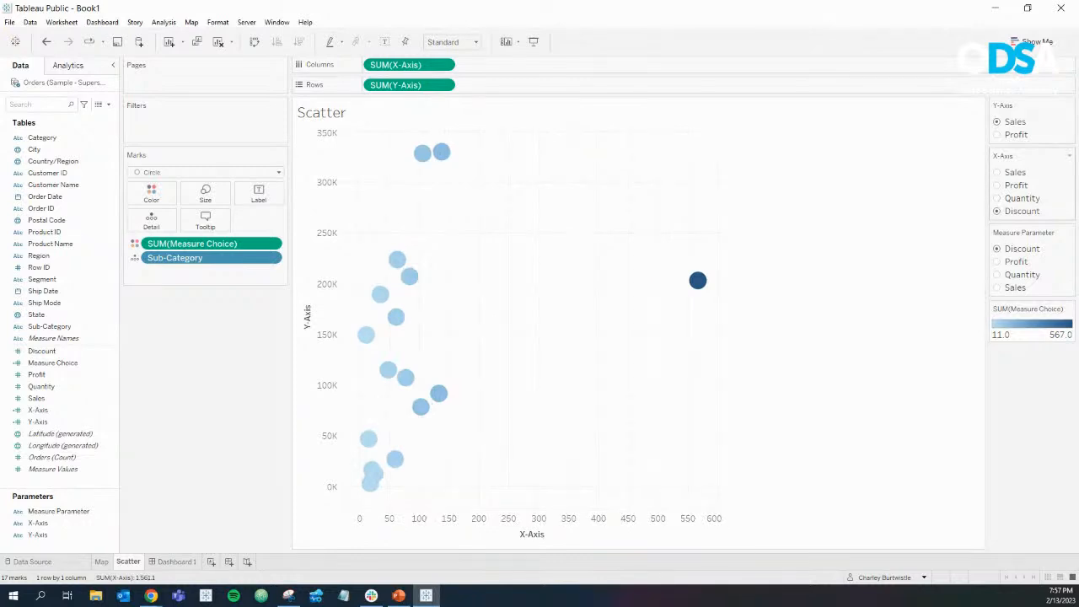
{"action": "left_click", "coordinate": [998, 198]}
{"action": "left_click", "coordinate": [998, 186]}
{"action": "left_click", "coordinate": [998, 172]}
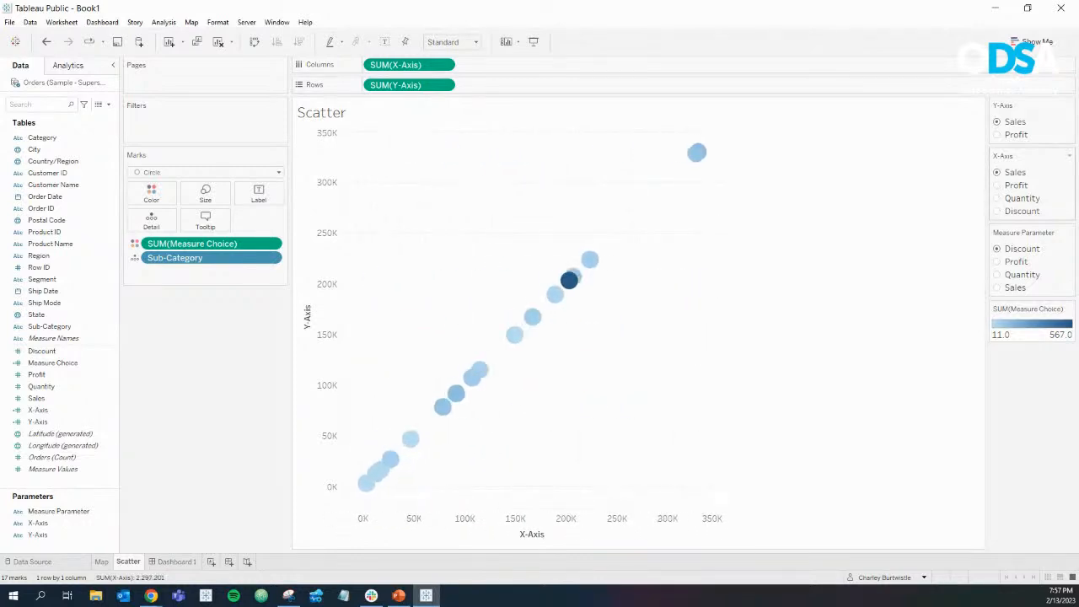
{"action": "left_click", "coordinate": [998, 185]}
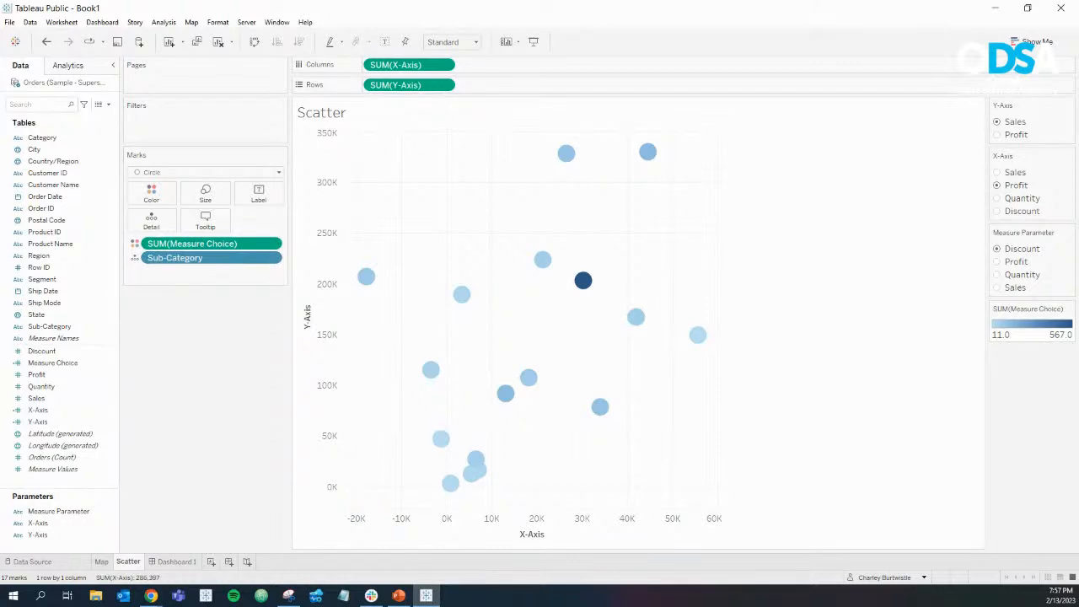
Step: On Dashboard 1, replace the map's title with "Sum of <Parameters.Measure Parameter> by State", inserting the parameter as a dynamic field
{"action": "left_click", "coordinate": [101, 561]}
{"action": "left_click", "coordinate": [128, 562]}
{"action": "left_click", "coordinate": [176, 562]}
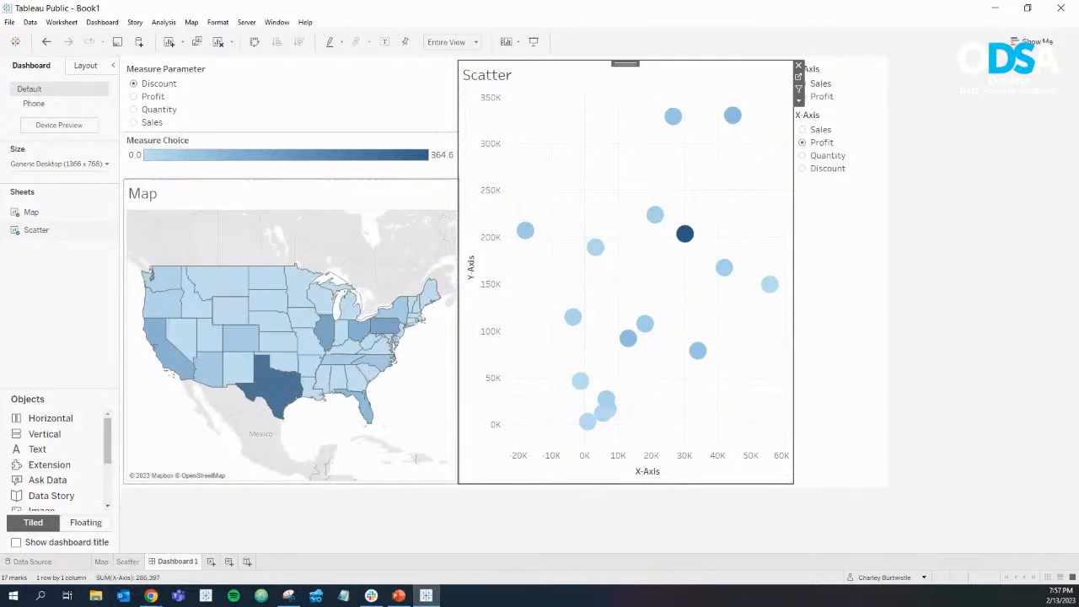
{"action": "double_click", "coordinate": [143, 194]}
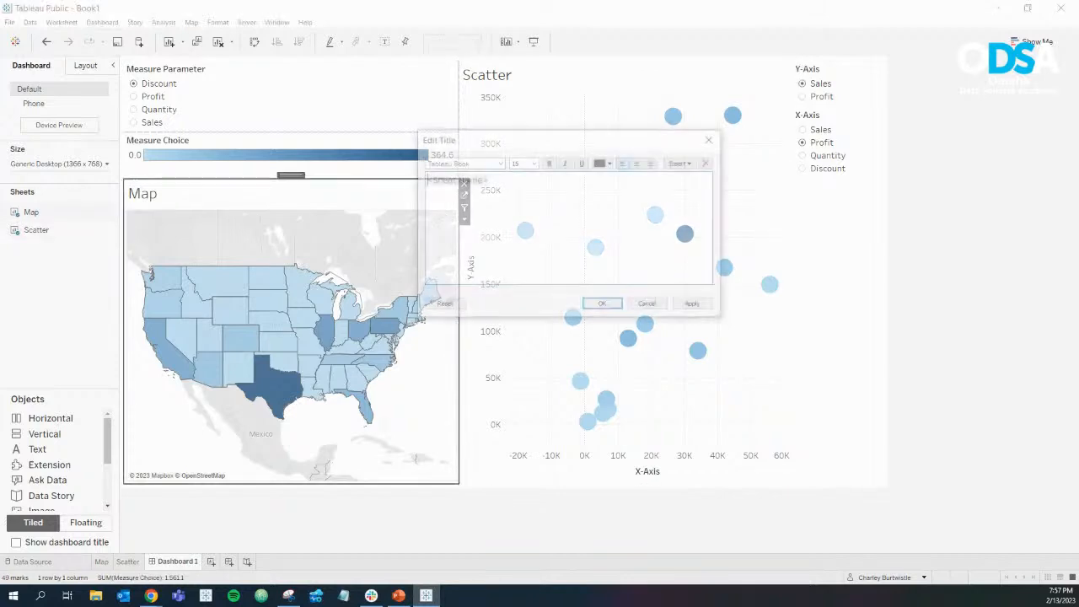
{"action": "left_click", "coordinate": [487, 180]}
{"action": "key", "text": "ctrl+a"}
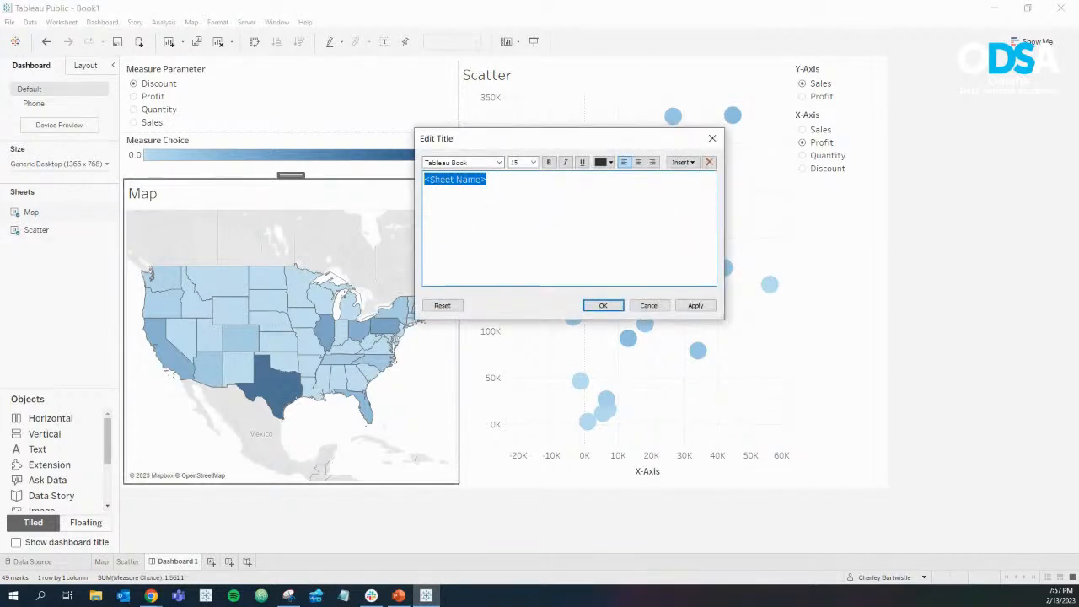
{"action": "type", "text": "Sum of"}
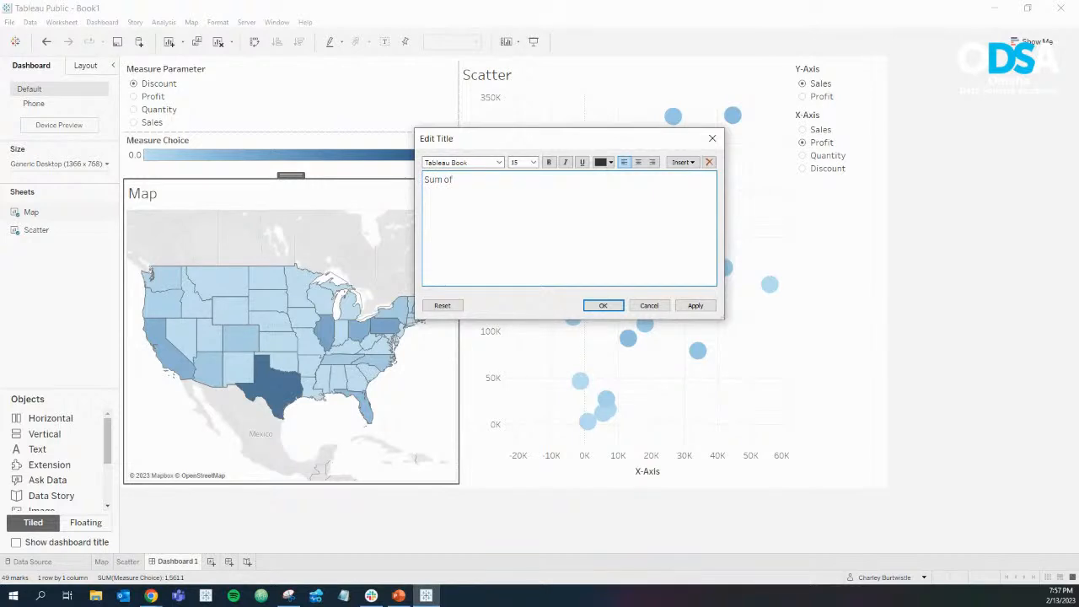
{"action": "left_click", "coordinate": [682, 162]}
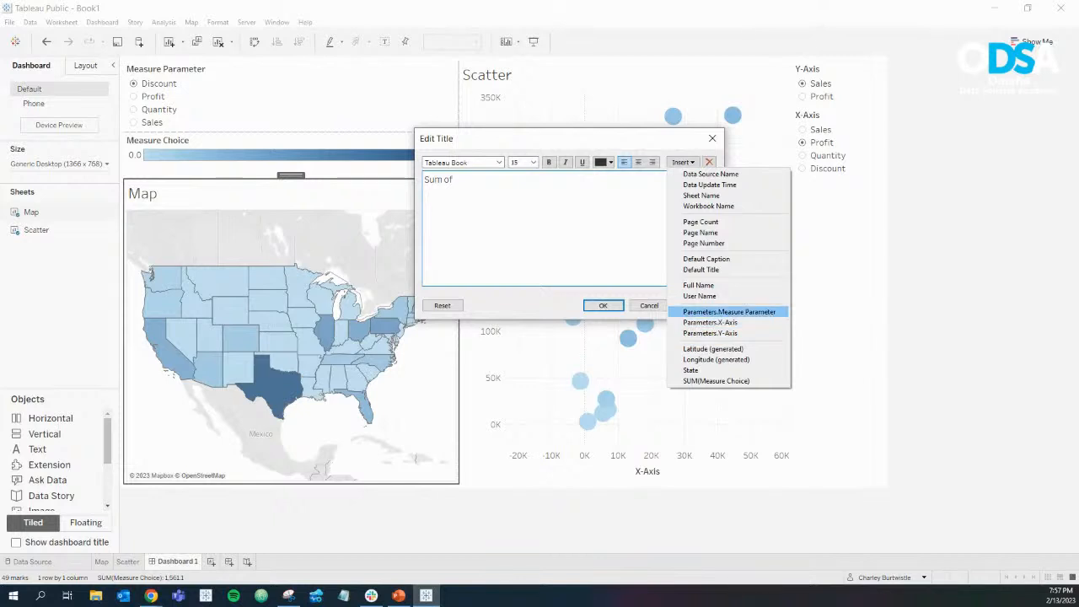
{"action": "left_click", "coordinate": [728, 311]}
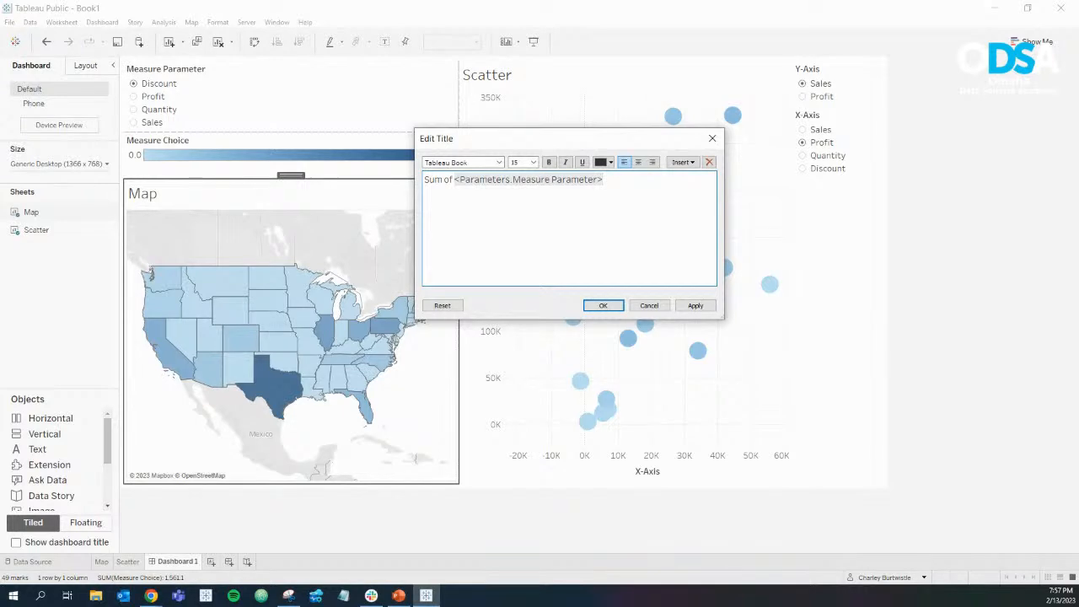
{"action": "type", "text": "by State"}
{"action": "key", "text": "Return"}
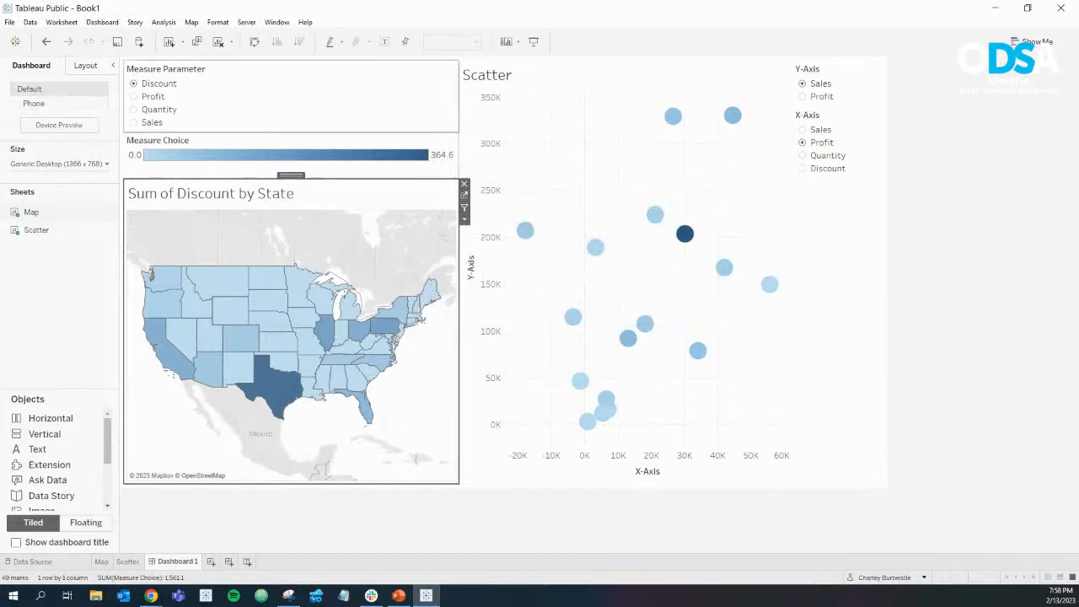
Step: Test the map's dynamic title by switching the Measure Parameter through Profit, Quantity and Sales, and back to Discount
{"action": "left_click", "coordinate": [134, 97]}
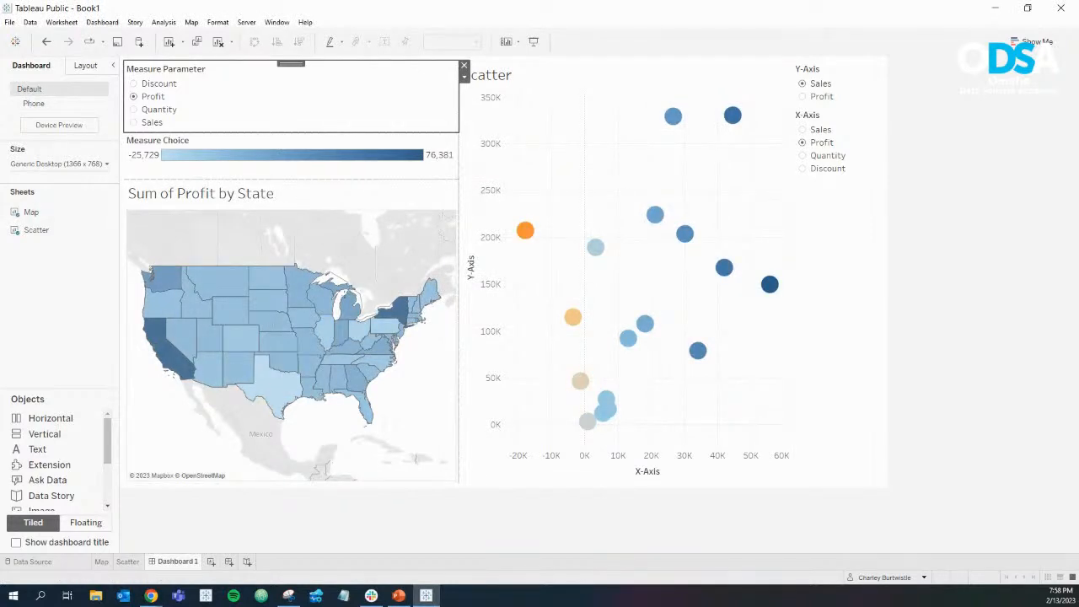
{"action": "left_click", "coordinate": [134, 110]}
{"action": "left_click", "coordinate": [134, 122]}
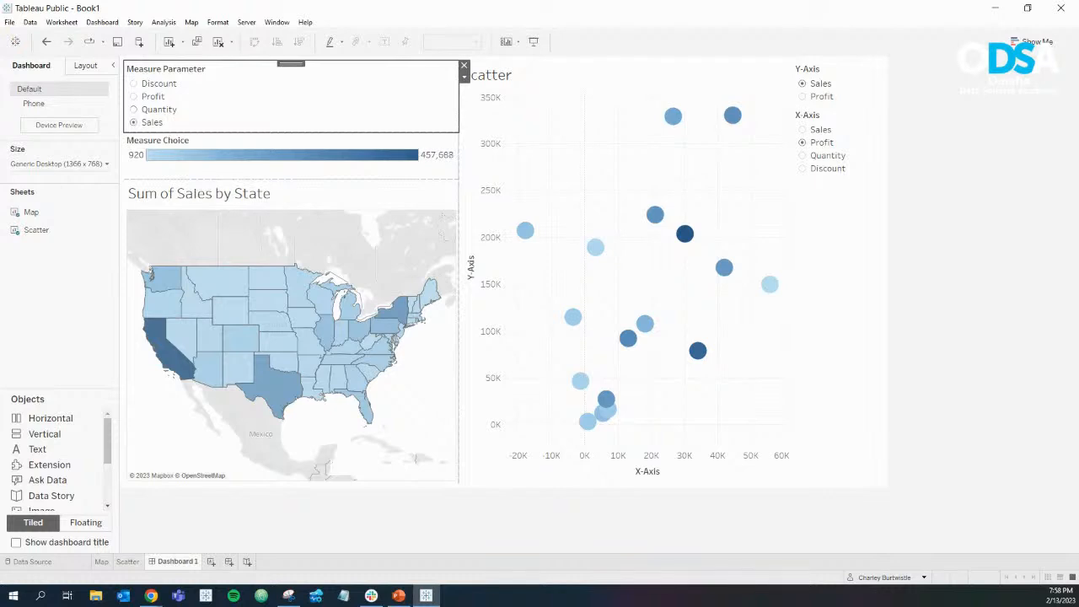
{"action": "left_click", "coordinate": [134, 110]}
{"action": "left_click", "coordinate": [134, 97]}
{"action": "left_click", "coordinate": [134, 83]}
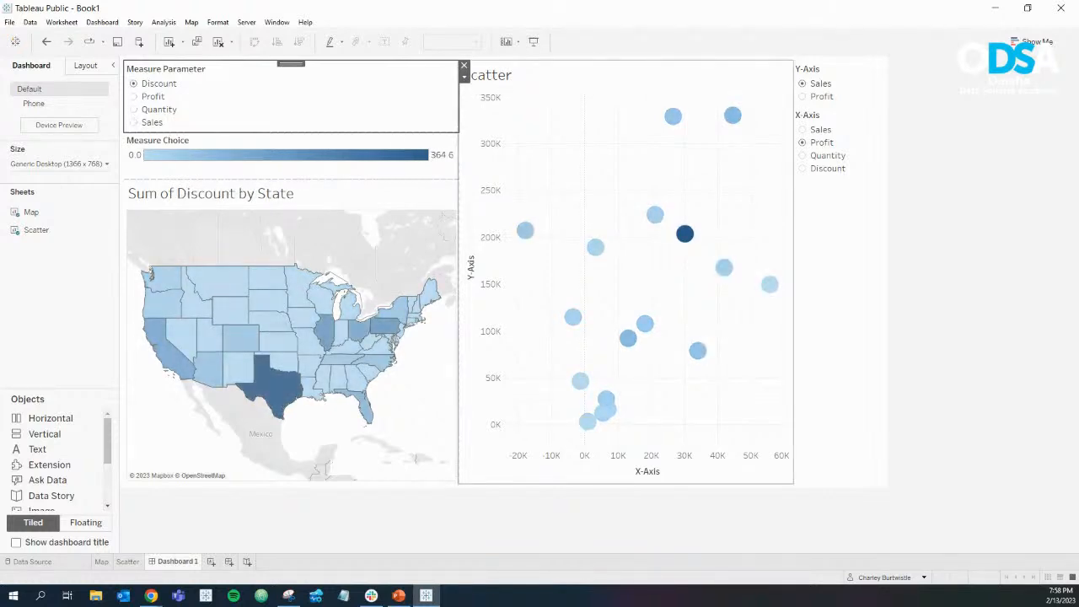
{"action": "left_click", "coordinate": [742, 194]}
{"action": "left_click", "coordinate": [842, 244]}
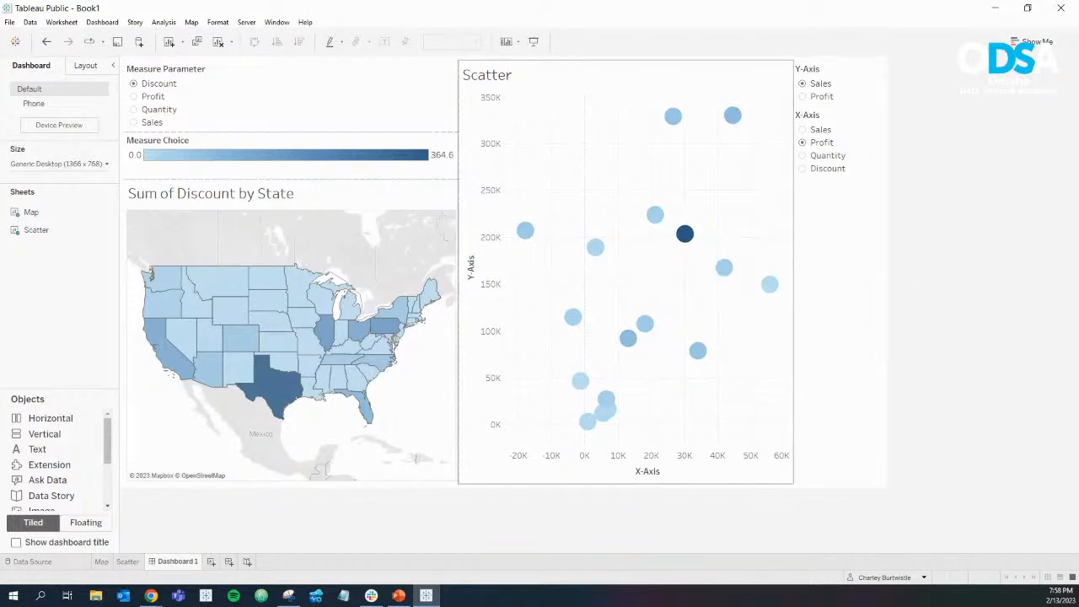
{"action": "left_click", "coordinate": [674, 261]}
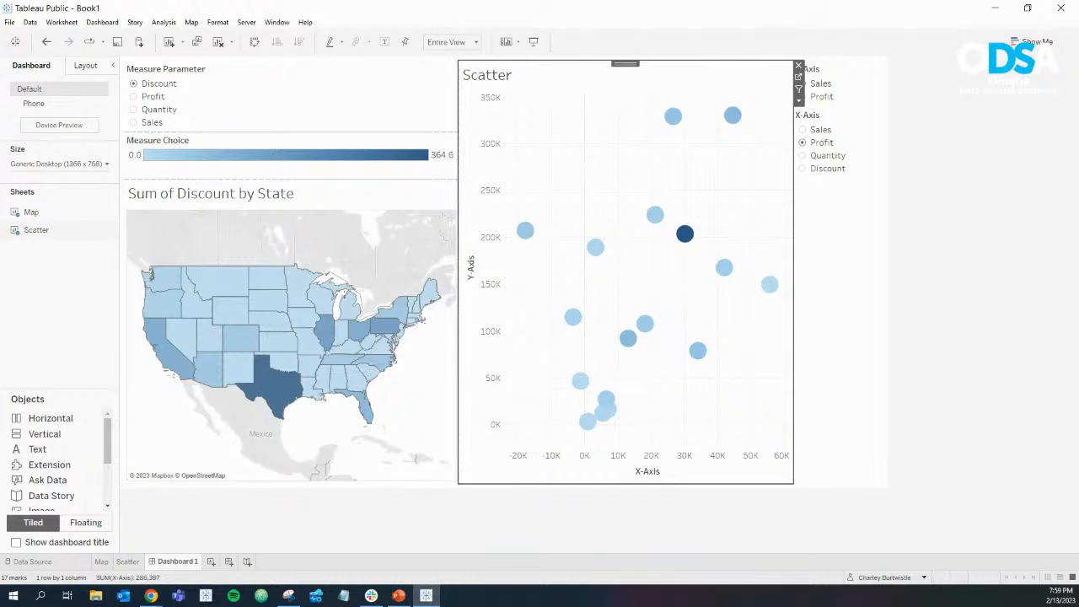
Step: Switch to the published Superstore Self Service dashboard in Chrome and try the Category, Ship Mode and Sub-Category breakouts on its scatter plot
{"action": "mouse_move", "coordinate": [151, 595]}
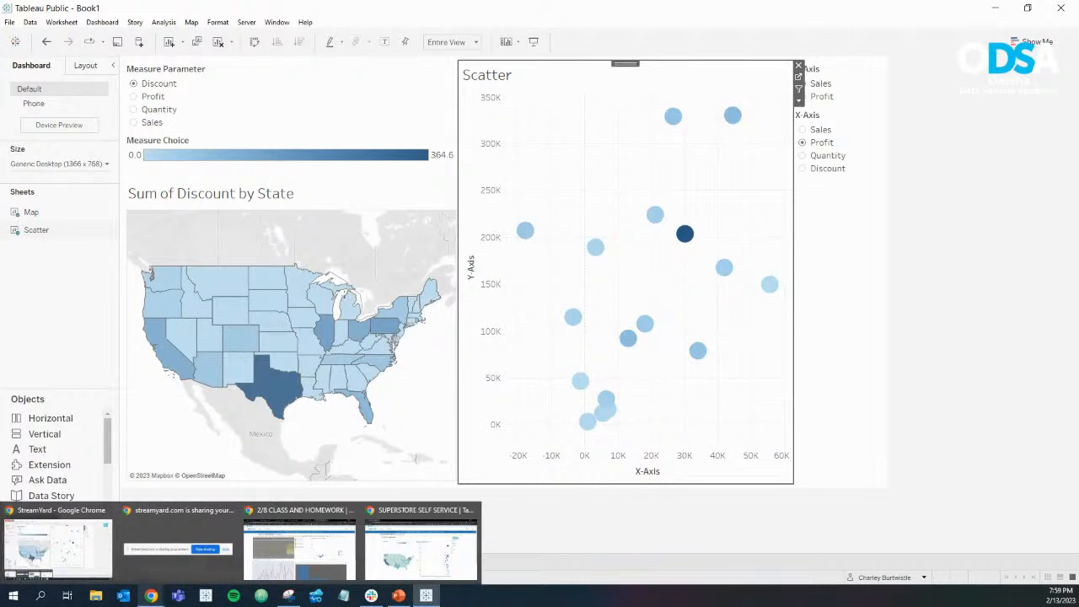
{"action": "left_click", "coordinate": [421, 546]}
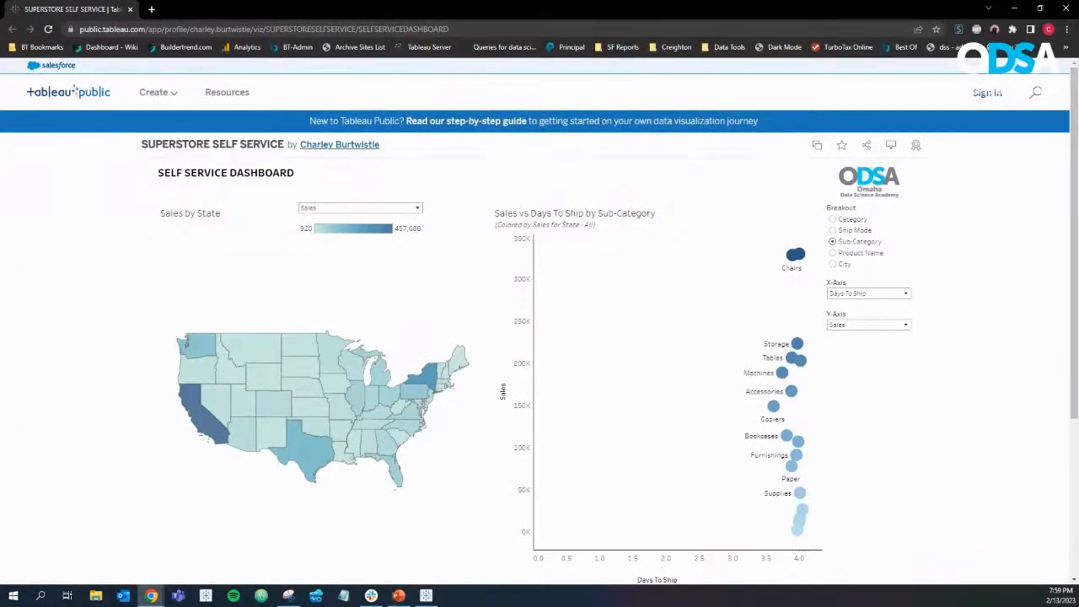
{"action": "left_click", "coordinate": [833, 219]}
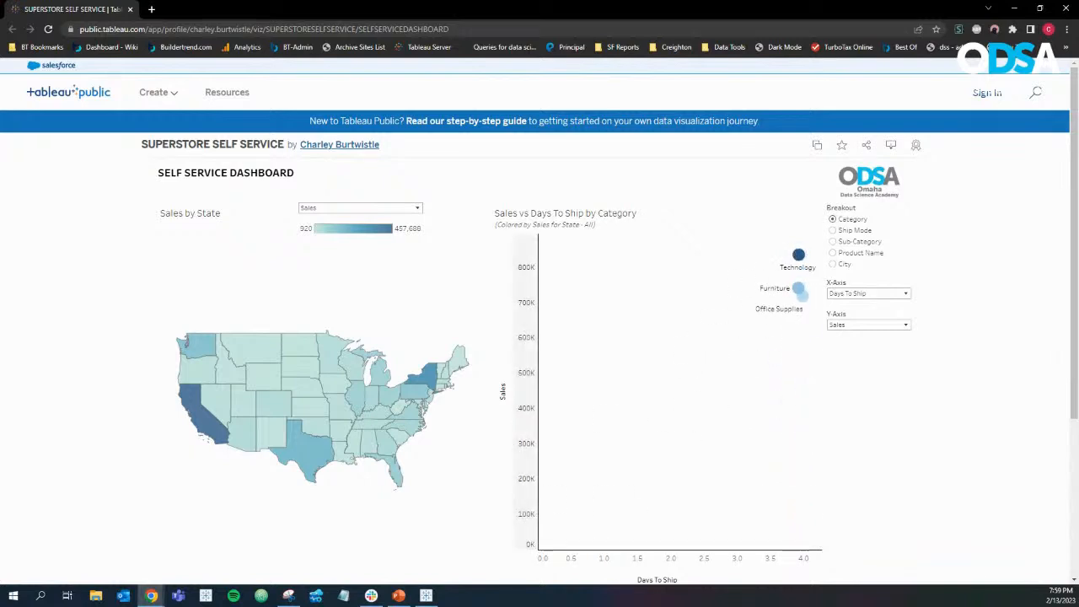
{"action": "left_click", "coordinate": [833, 230]}
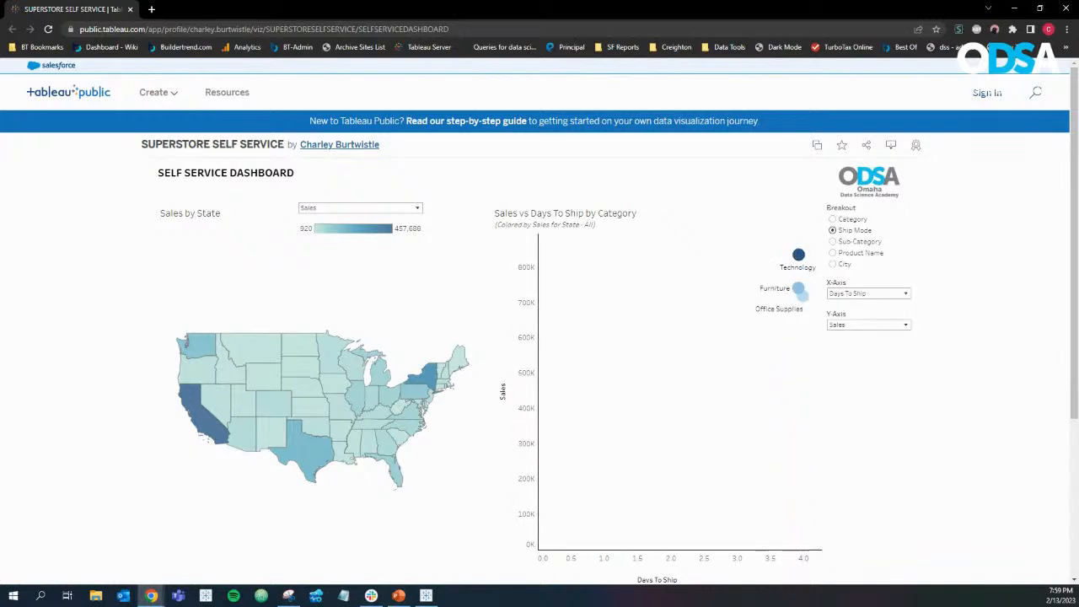
{"action": "left_click", "coordinate": [833, 241]}
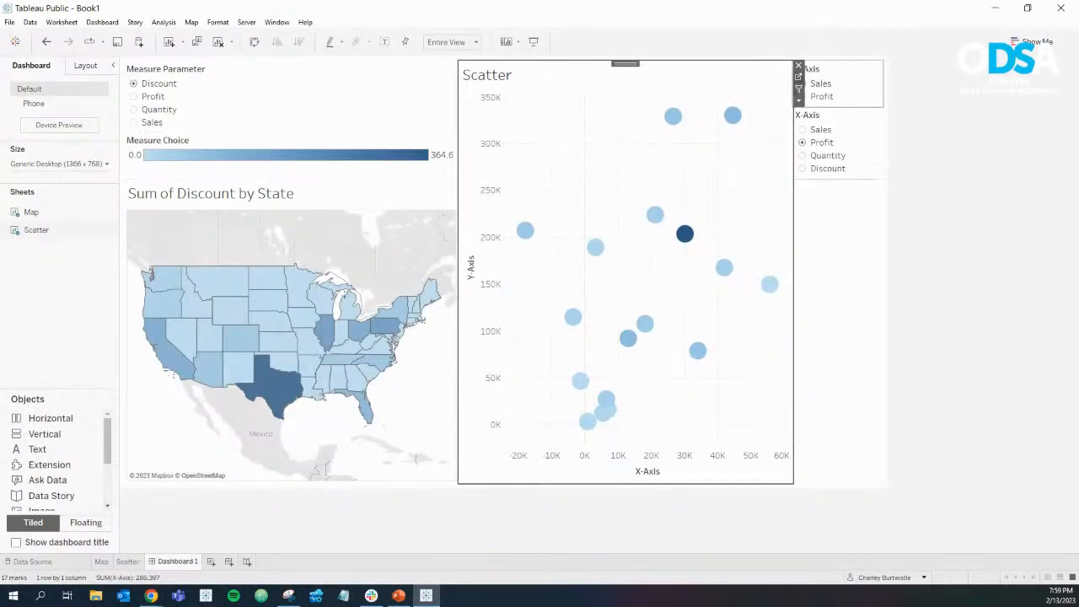
Step: From the Scatter worksheet, start a new parameter named "Group By" with the String data type and a list of allowable values
{"action": "left_click", "coordinate": [798, 76]}
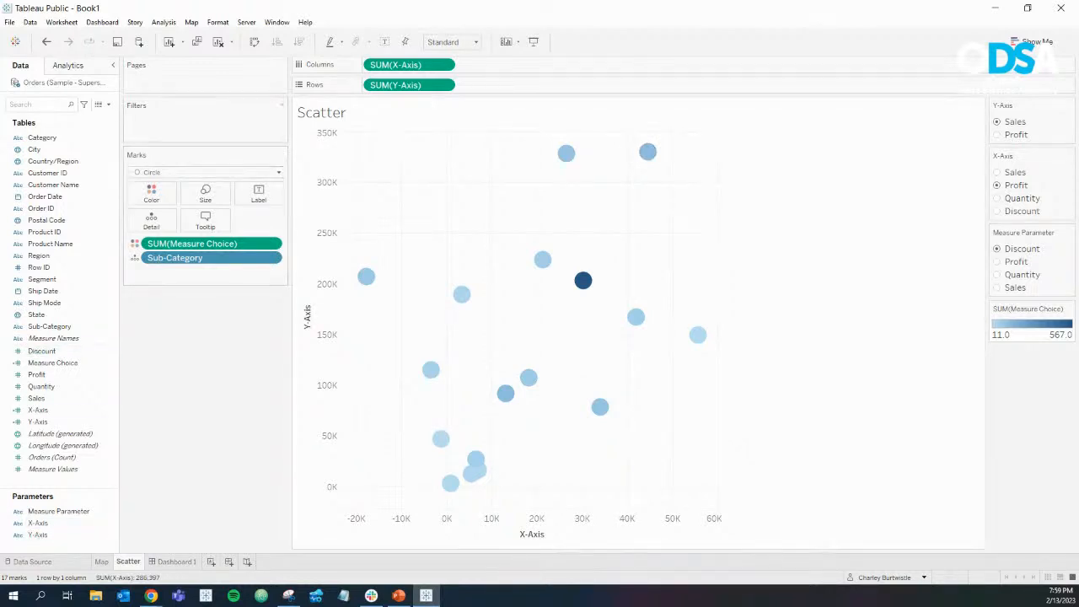
{"action": "left_click", "coordinate": [107, 105]}
{"action": "left_click", "coordinate": [45, 126]}
{"action": "left_click_drag", "start_coordinate": [408, 175], "coordinate": [358, 174]}
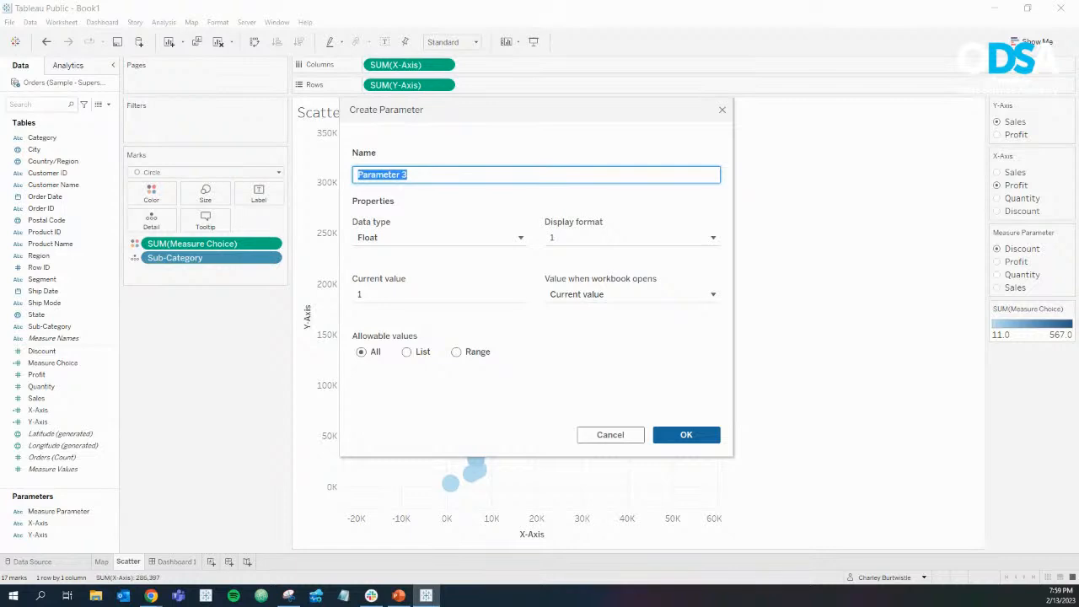
{"action": "type", "text": "Group "}
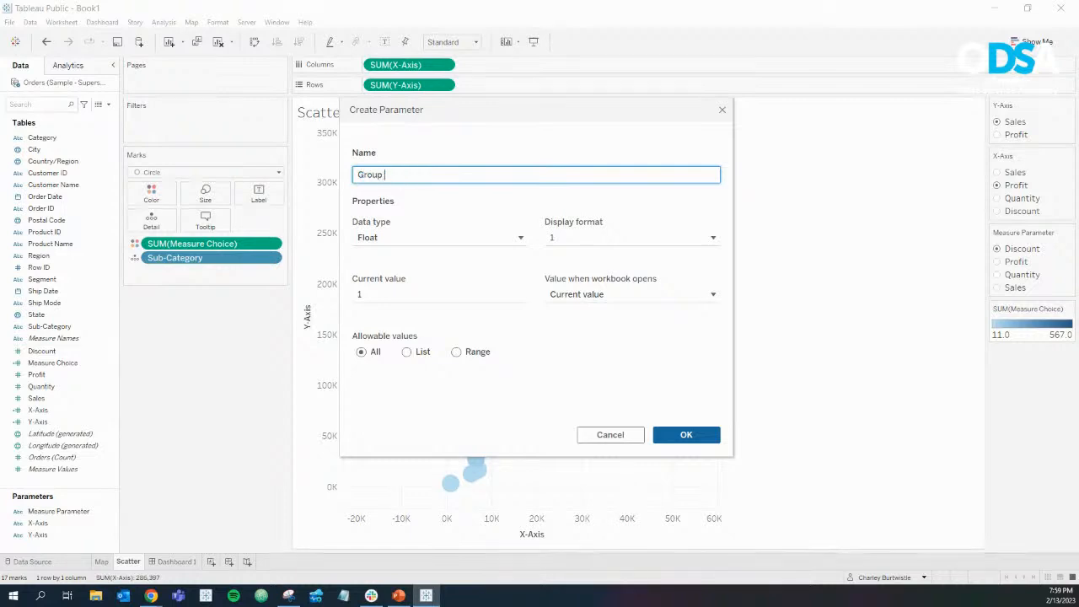
{"action": "type", "text": "By"}
{"action": "left_click", "coordinate": [440, 238]}
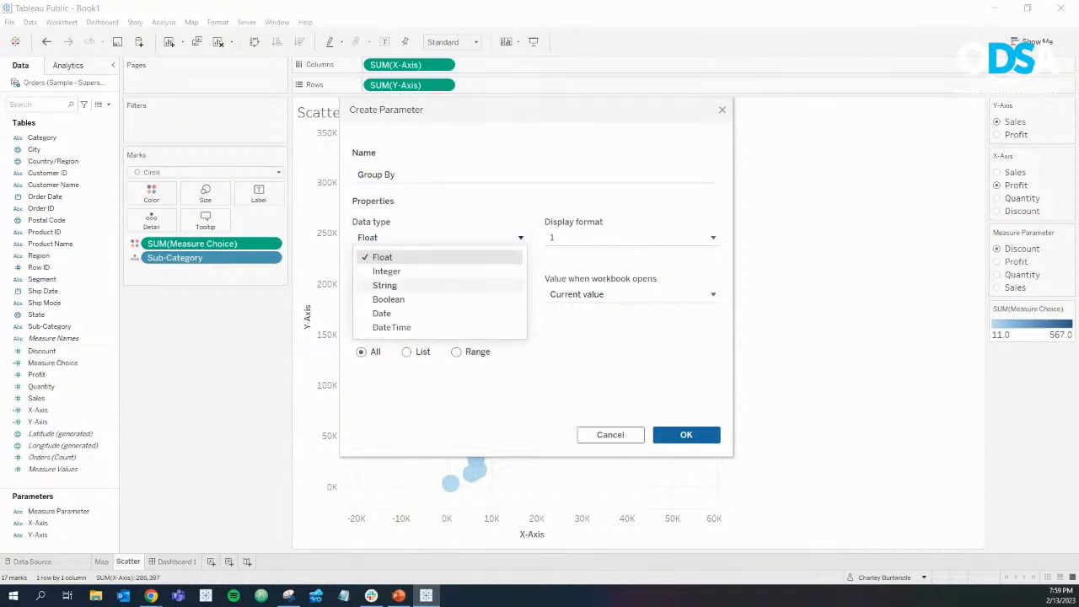
{"action": "left_click", "coordinate": [384, 285]}
{"action": "left_click", "coordinate": [407, 352]}
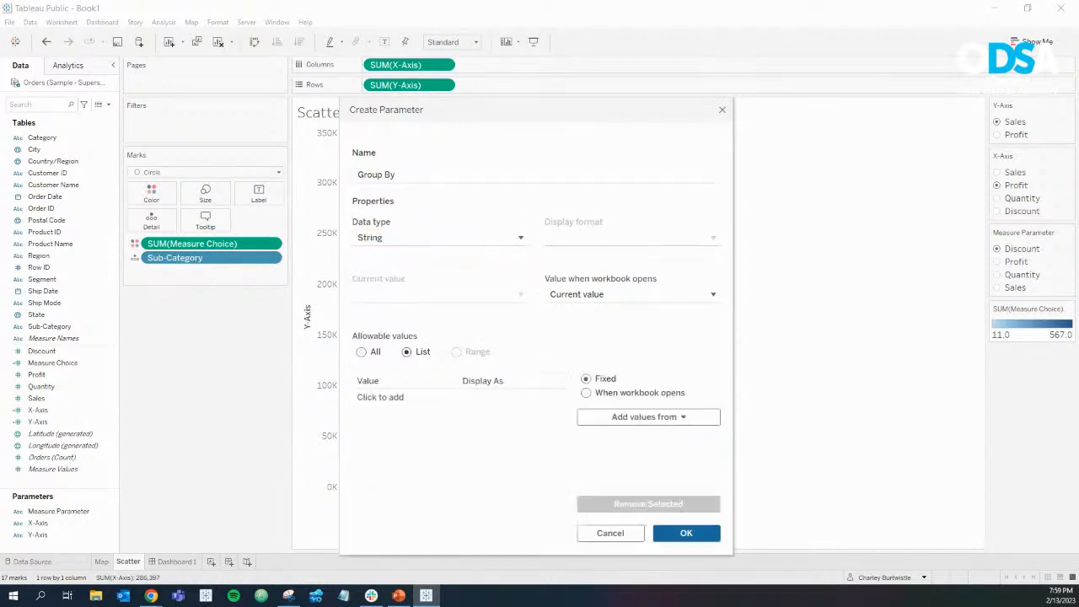
Step: Add Region and Category as the Group By parameter's allowable values and create the parameter
{"action": "left_click", "coordinate": [392, 397]}
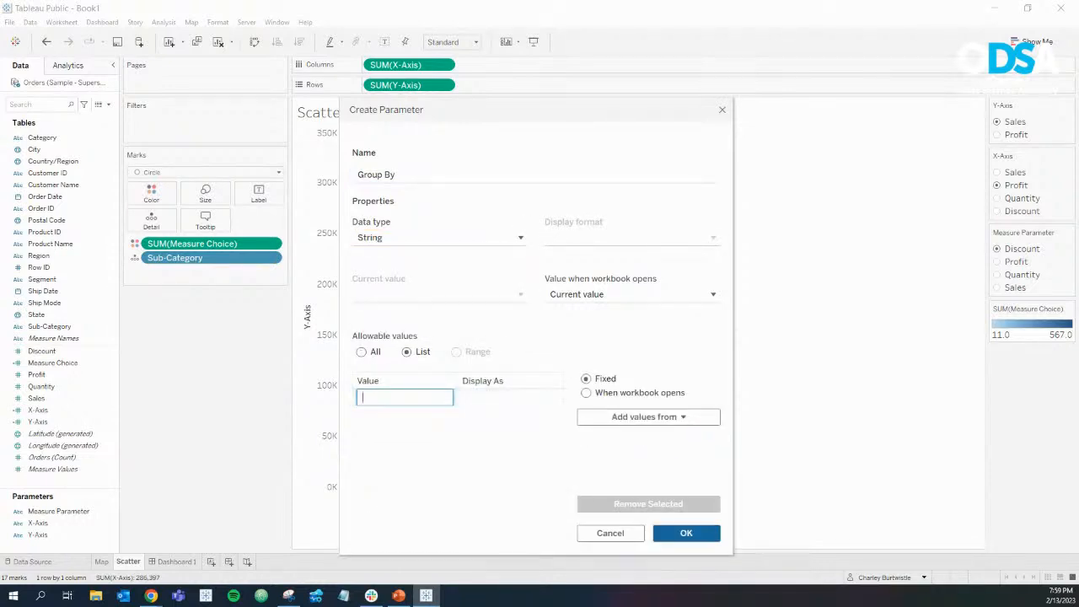
{"action": "type", "text": "Ca"}
{"action": "key", "text": "BackSpace"}
{"action": "key", "text": "BackSpace"}
{"action": "type", "text": "Region"}
{"action": "key", "text": "Return"}
{"action": "type", "text": "Category"}
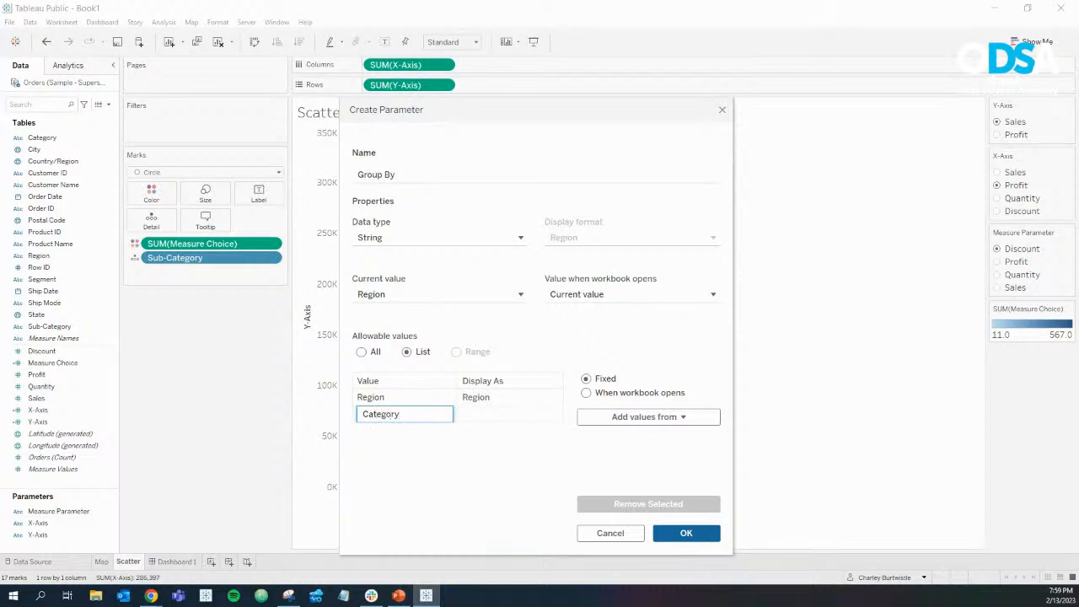
{"action": "key", "text": "Return"}
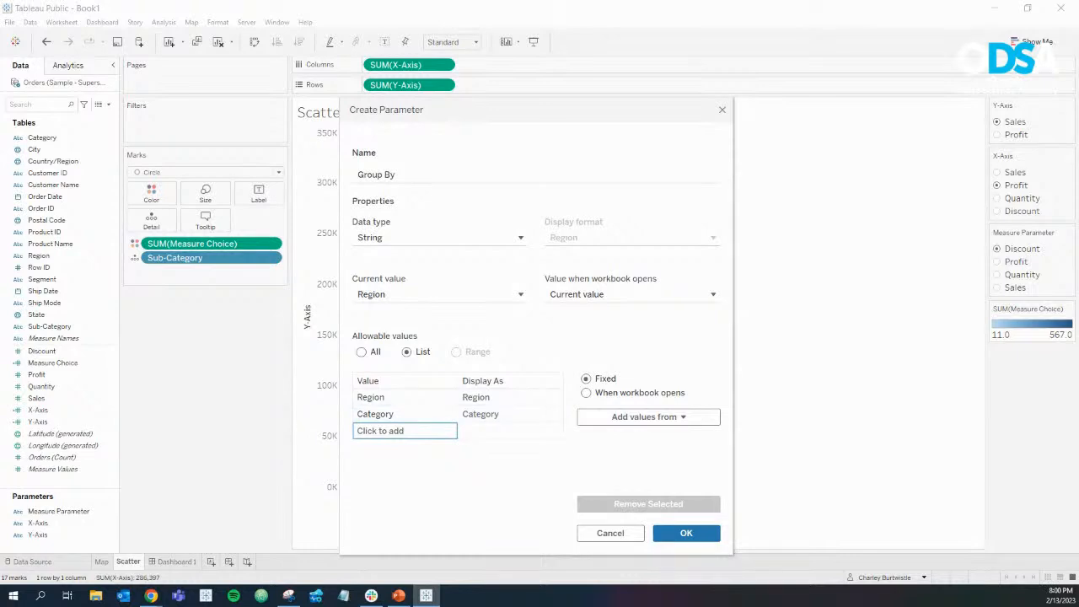
{"action": "left_click", "coordinate": [686, 533]}
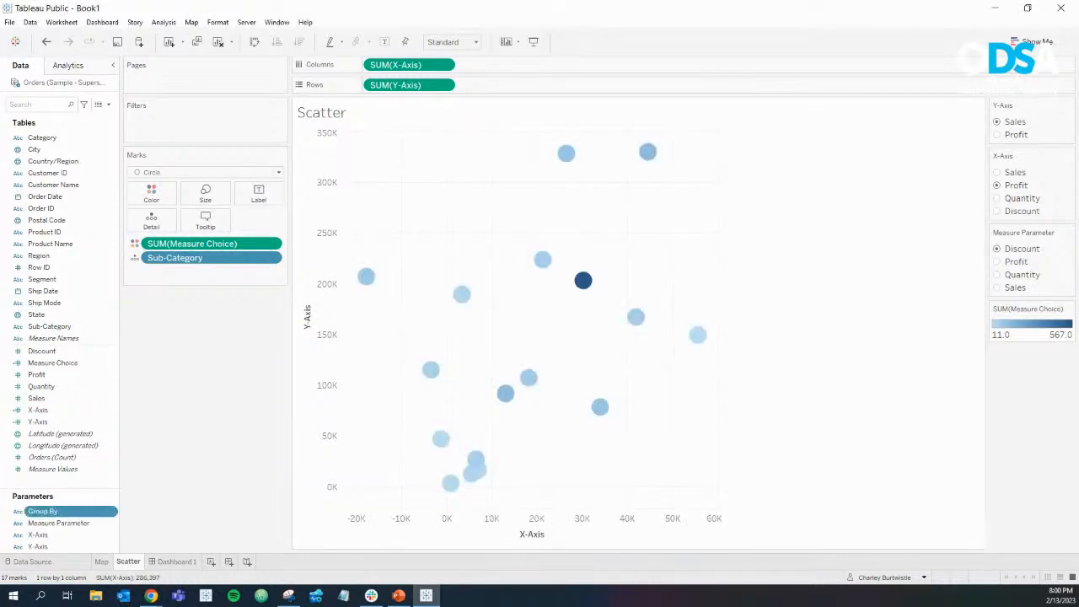
Step: Show the Group By parameter control on the Scatter sheet as a single value list
{"action": "left_click", "coordinate": [112, 511]}
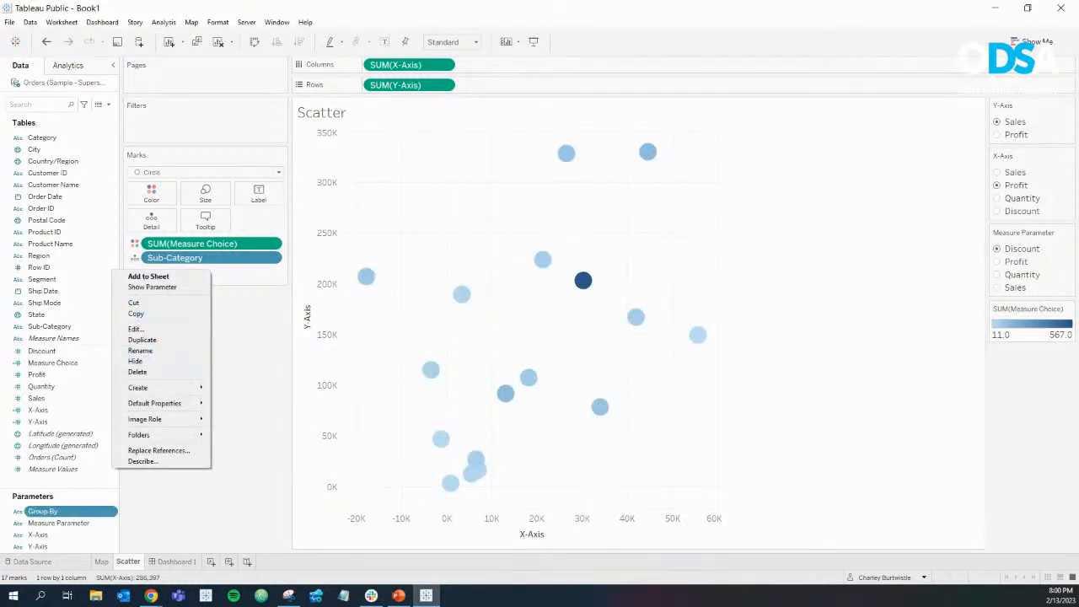
{"action": "left_click", "coordinate": [151, 287]}
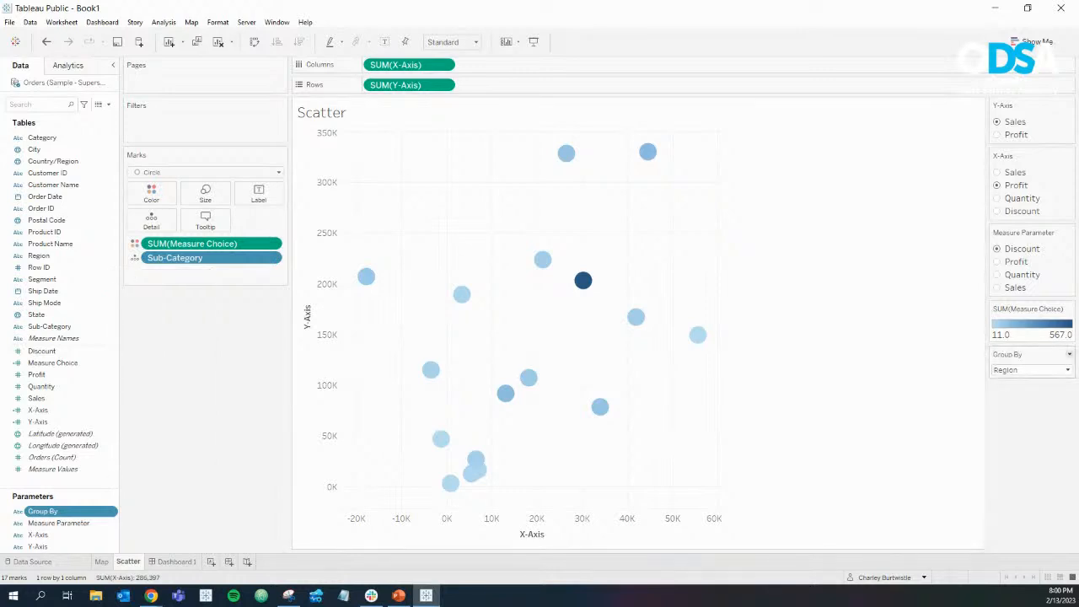
{"action": "left_click", "coordinate": [1069, 354]}
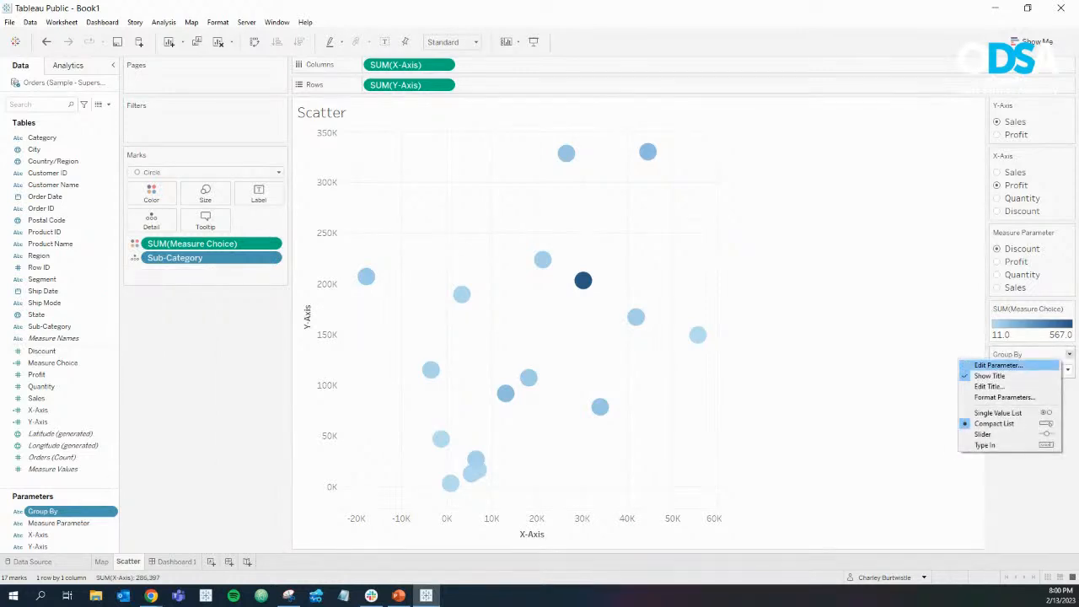
{"action": "left_click", "coordinate": [997, 412]}
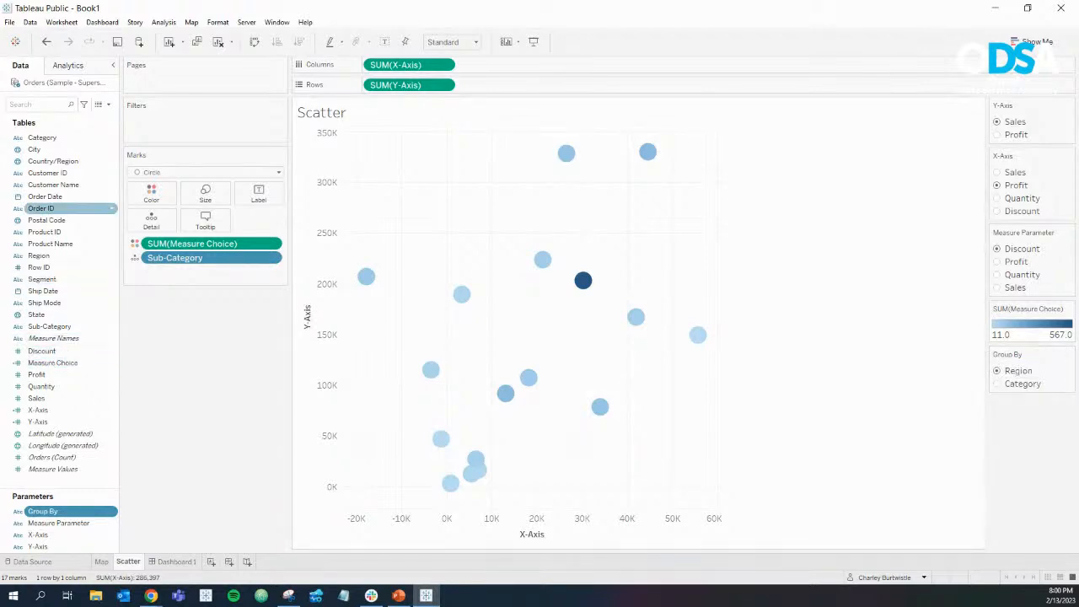
Step: Start a new calculated field named "Group By Choice"
{"action": "left_click", "coordinate": [107, 104]}
{"action": "left_click", "coordinate": [48, 112]}
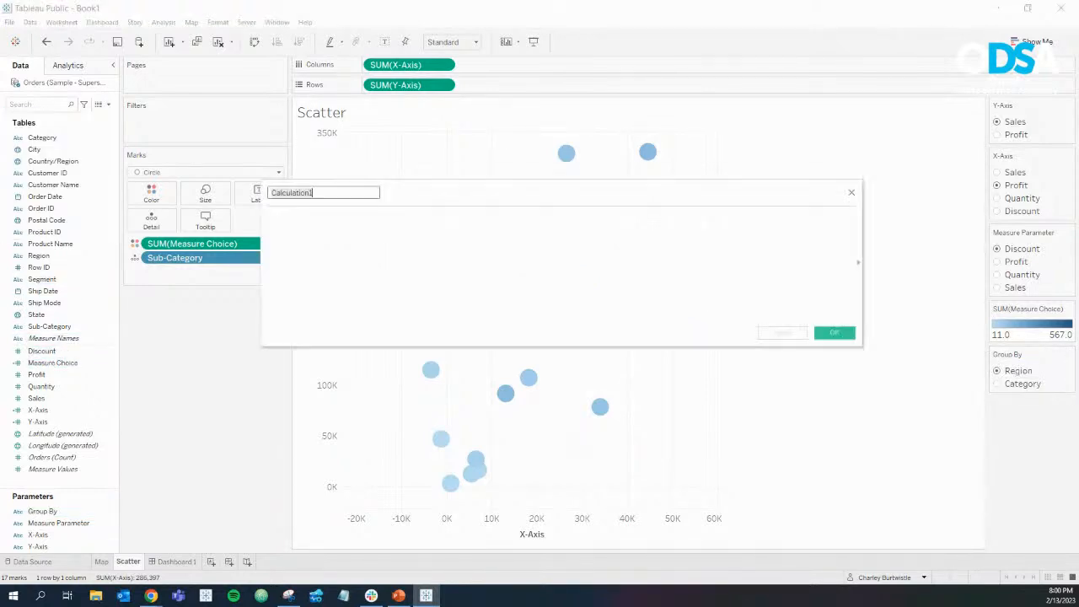
{"action": "type", "text": "Gr"}
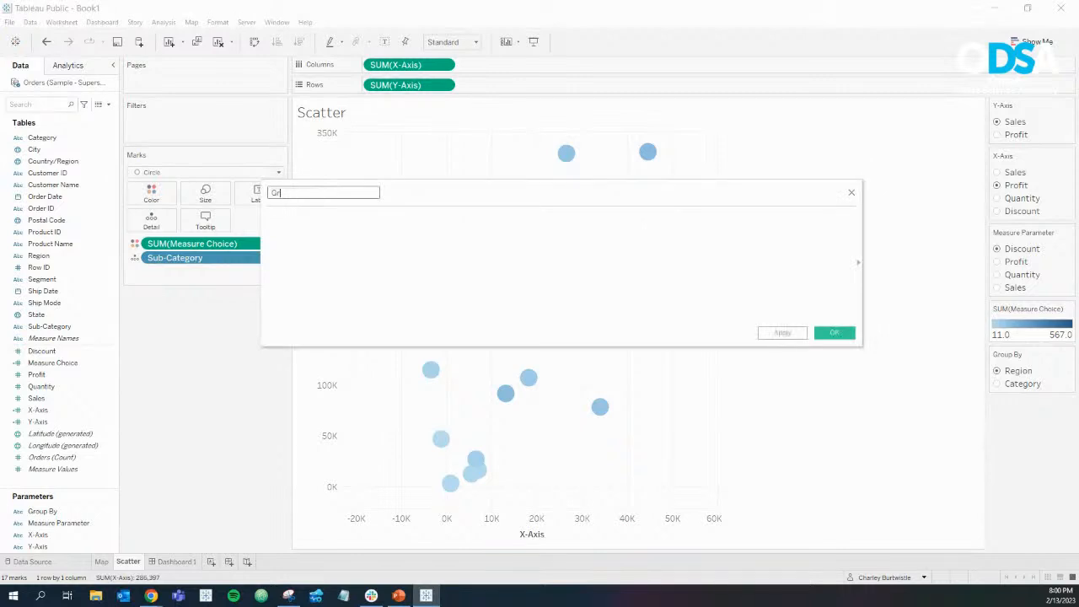
{"action": "type", "text": "oup By Choise"}
{"action": "key", "text": "BackSpace"}
{"action": "key", "text": "BackSpace"}
{"action": "type", "text": "ce"}
{"action": "key", "text": "Tab"}
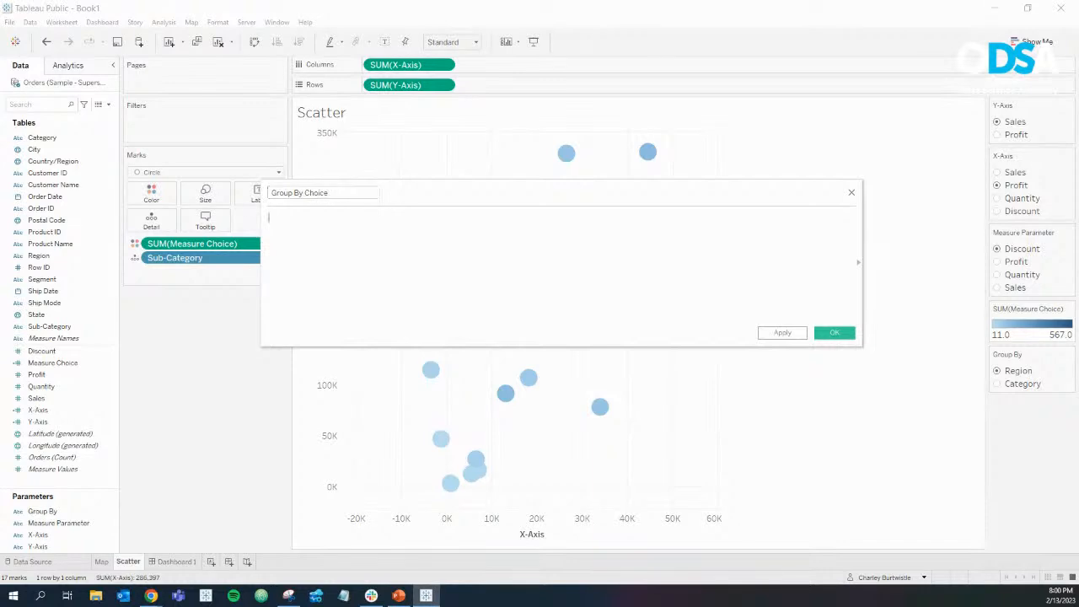
Step: Write the formula's first condition as if [Group By] == 'Region' THEN [Region]
{"action": "type", "text": "if"}
{"action": "type", "text": " [Group"}
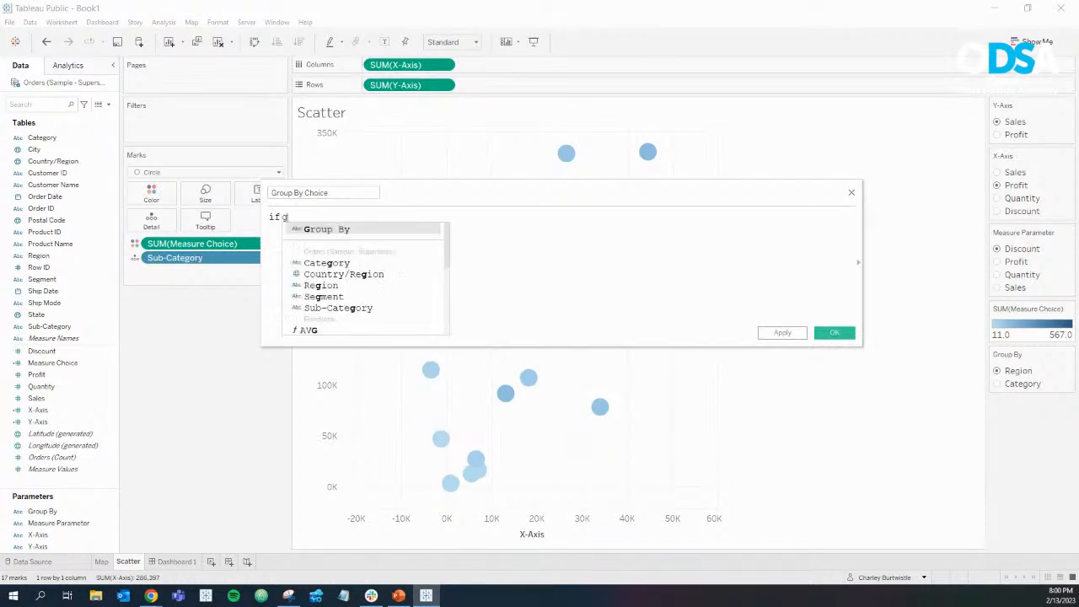
{"action": "key", "text": "Return"}
{"action": "type", "text": "== 'Region' THEN"}
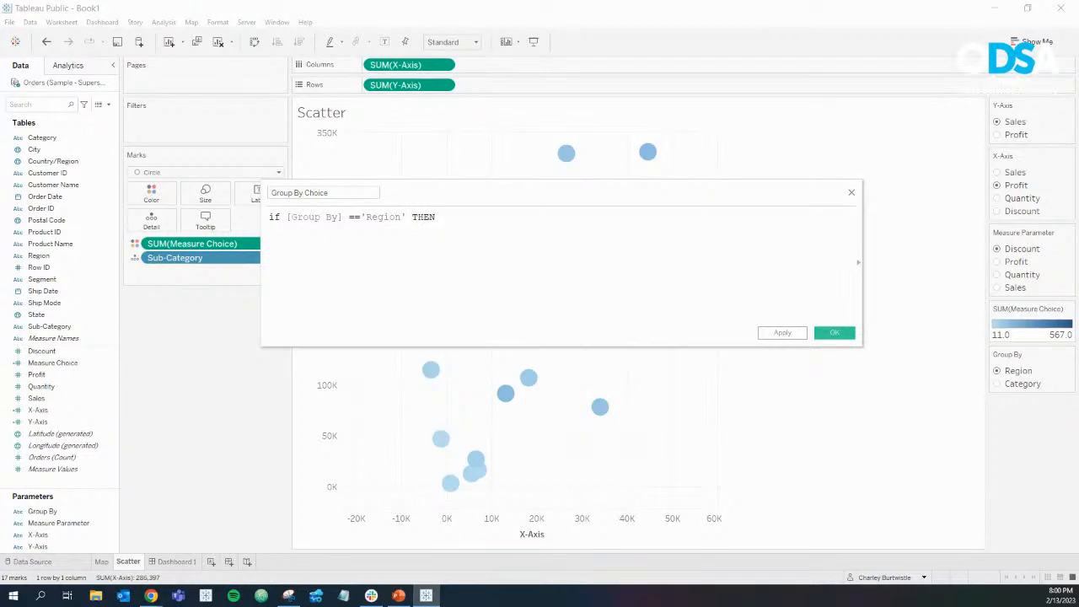
{"action": "type", "text": "reg"}
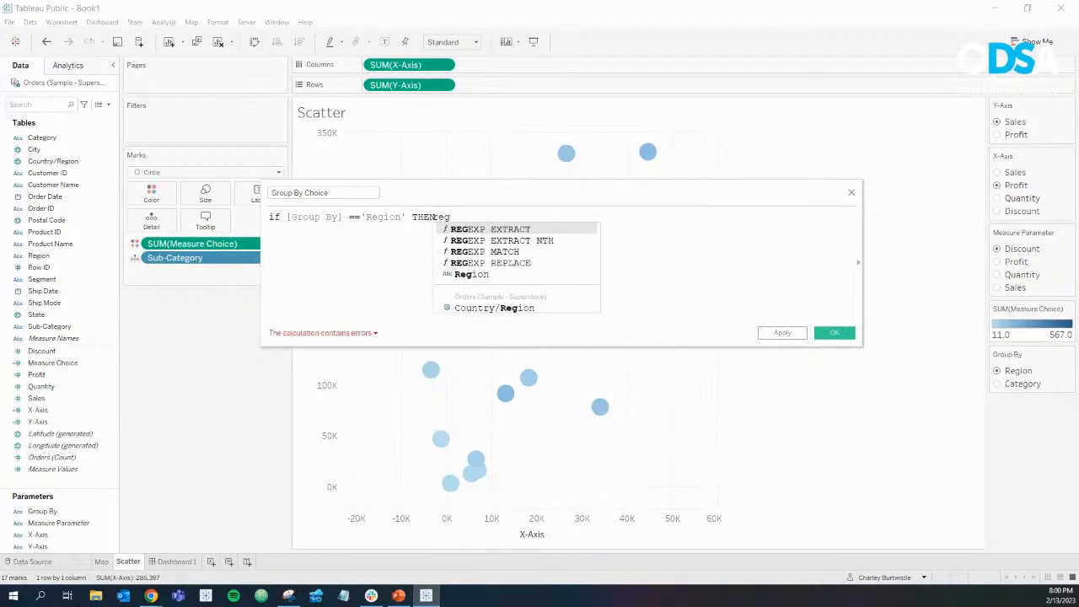
{"action": "key", "text": "Down"}
{"action": "key", "text": "Down"}
{"action": "key", "text": "Down"}
{"action": "key", "text": "Down"}
{"action": "key", "text": "Return"}
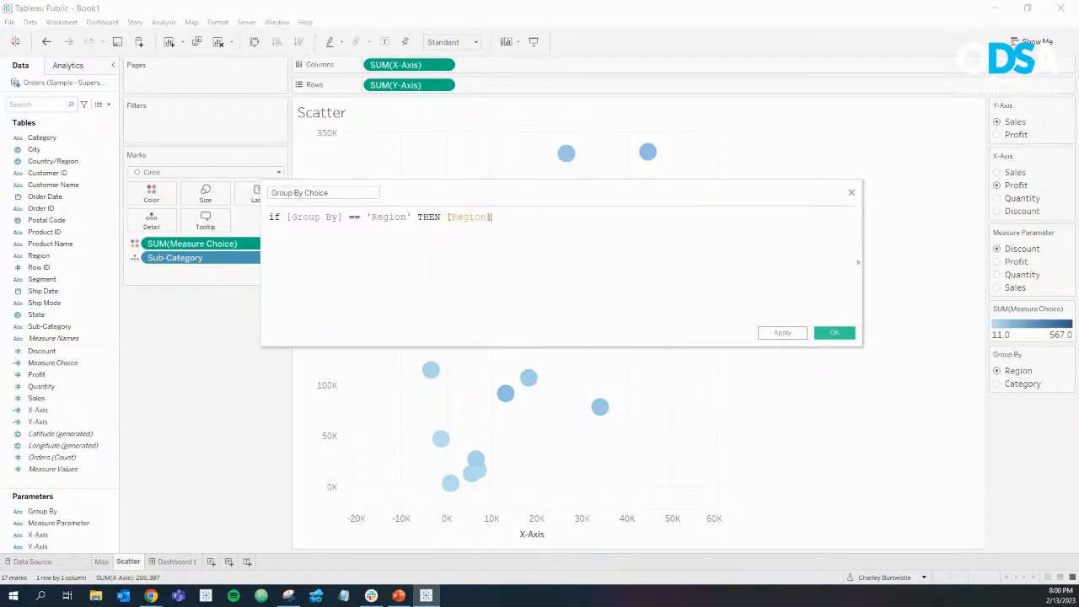
Step: Complete the formula with ELSEIF [Group By] == 'Category' THEN [Category] END and save the Group By Choice field
{"action": "key", "text": "Return"}
{"action": "type", "text": "ELSE"}
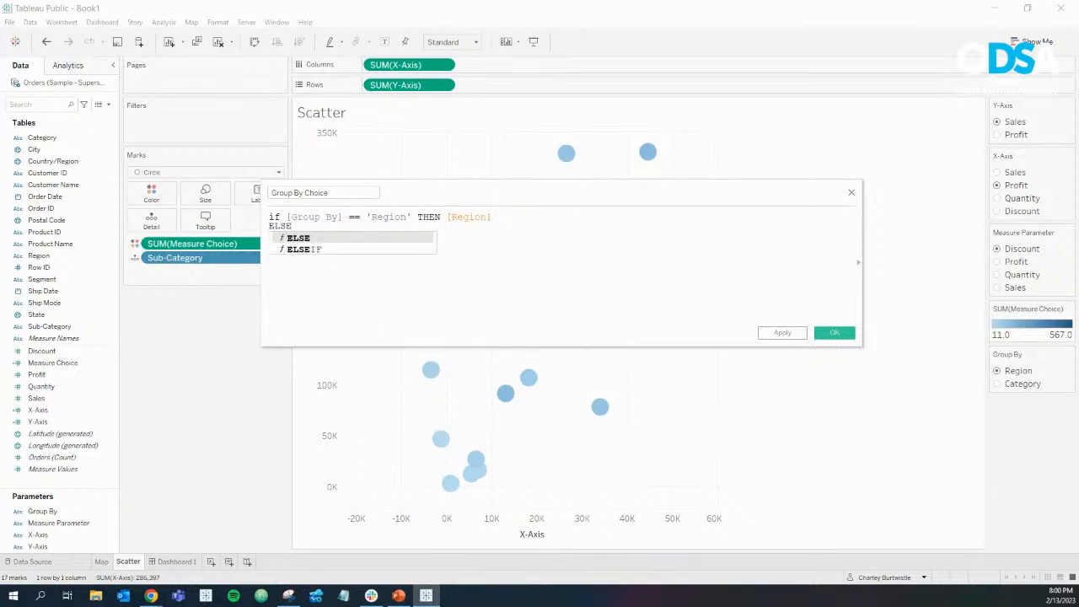
{"action": "type", "text": "IFGROUP"}
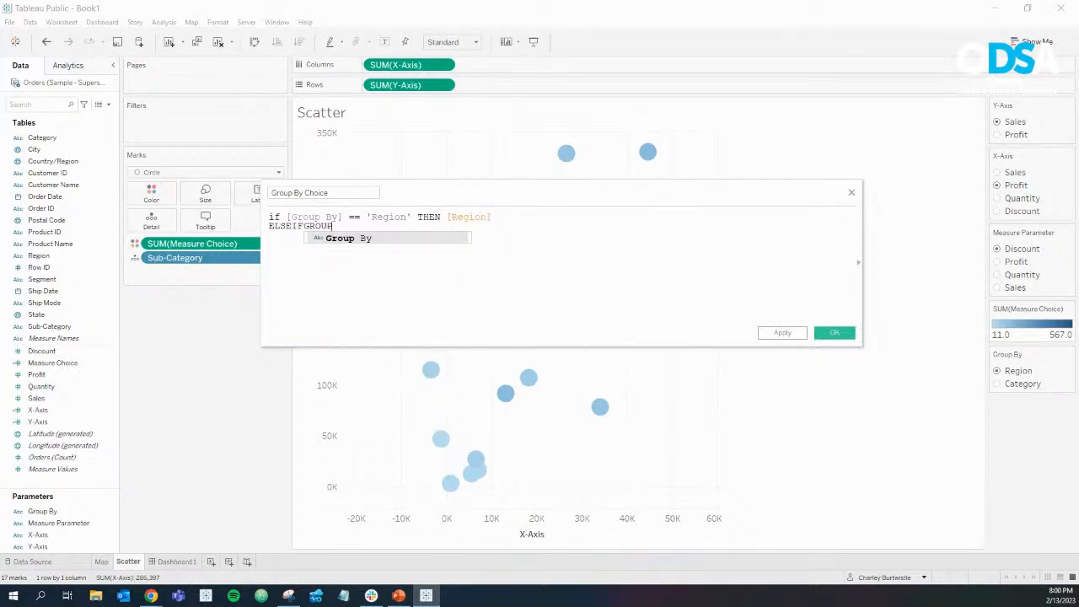
{"action": "key", "text": "Return"}
{"action": "type", "text": "== '"}
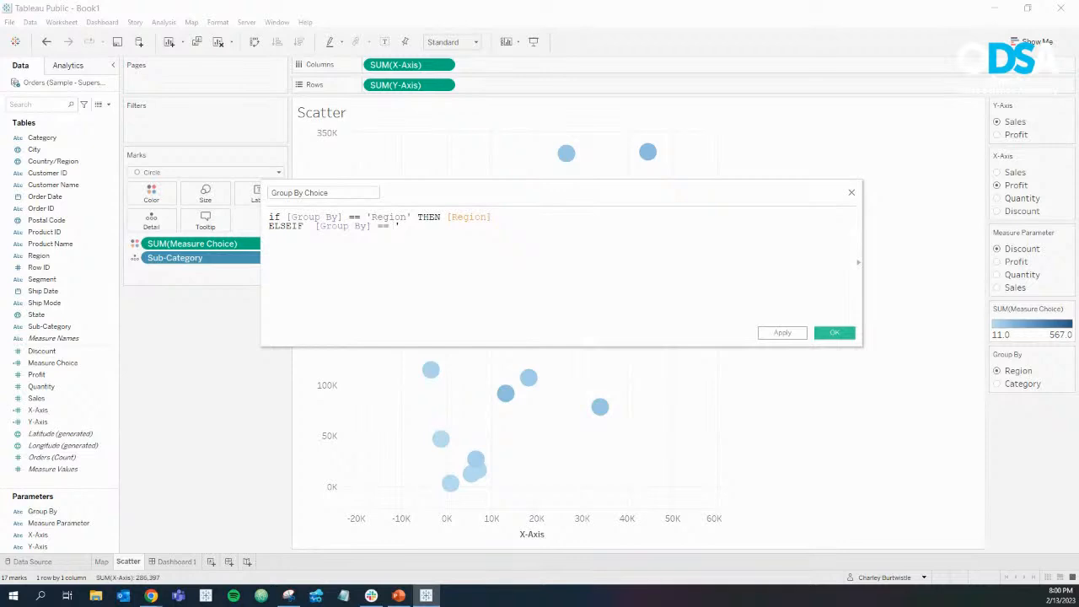
{"action": "type", "text": "Category' THEN [Cate"}
{"action": "key", "text": "Return"}
{"action": "type", "text": "END"}
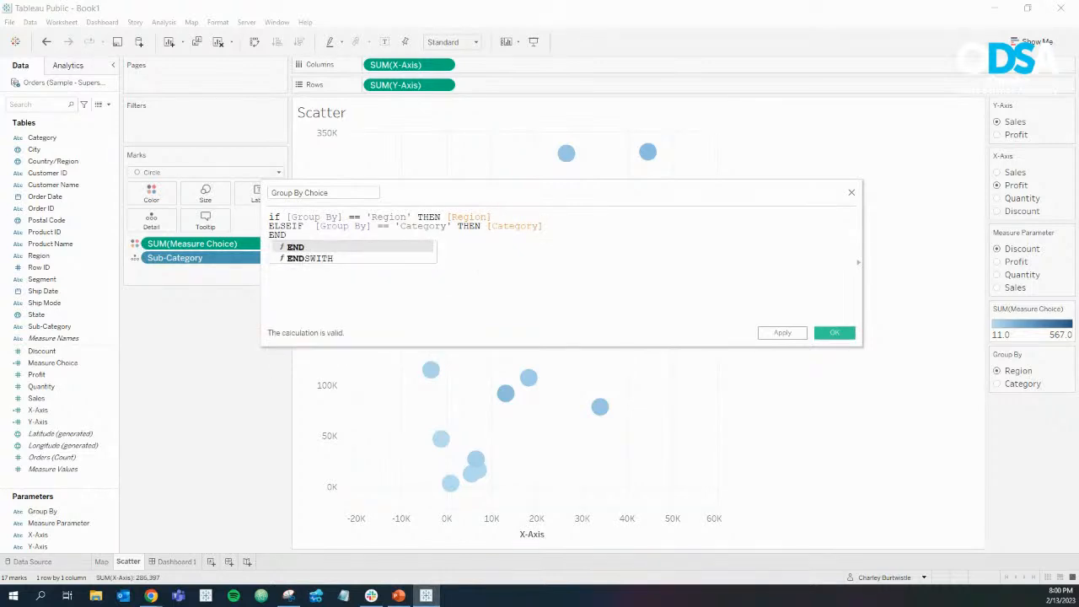
{"action": "left_click", "coordinate": [834, 332]}
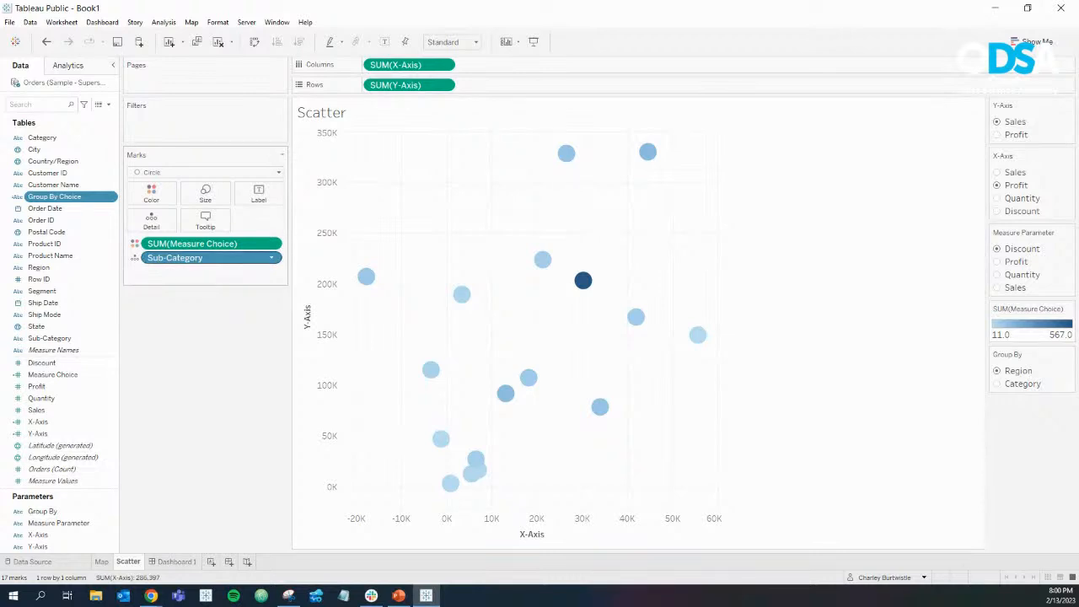
Step: Replace Sub-Category with Group By Choice in the scatter plot's marks, and test it by alternating Group By between Category and Region
{"action": "left_click_drag", "start_coordinate": [59, 197], "coordinate": [175, 262]}
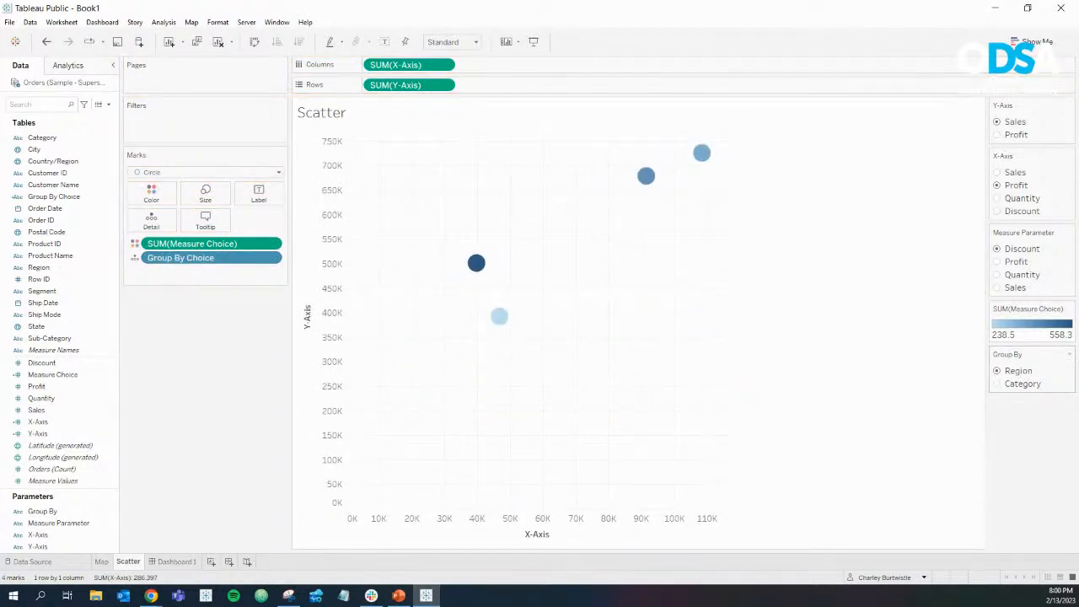
{"action": "left_click", "coordinate": [997, 383]}
{"action": "left_click", "coordinate": [997, 370]}
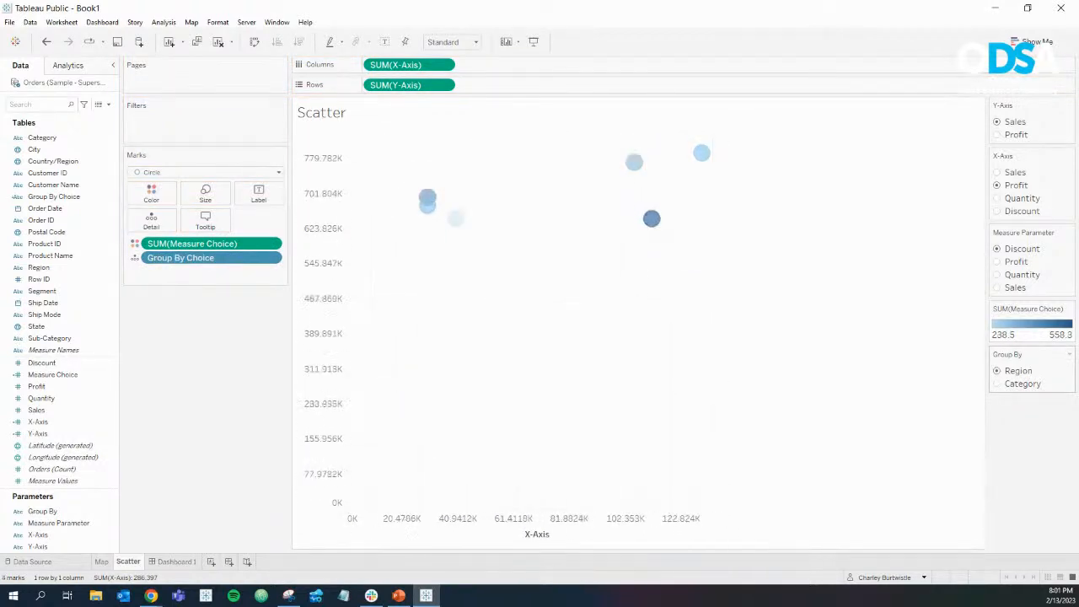
{"action": "left_click", "coordinate": [997, 383]}
{"action": "left_click", "coordinate": [997, 371]}
{"action": "left_click", "coordinate": [997, 383]}
{"action": "left_click", "coordinate": [997, 371]}
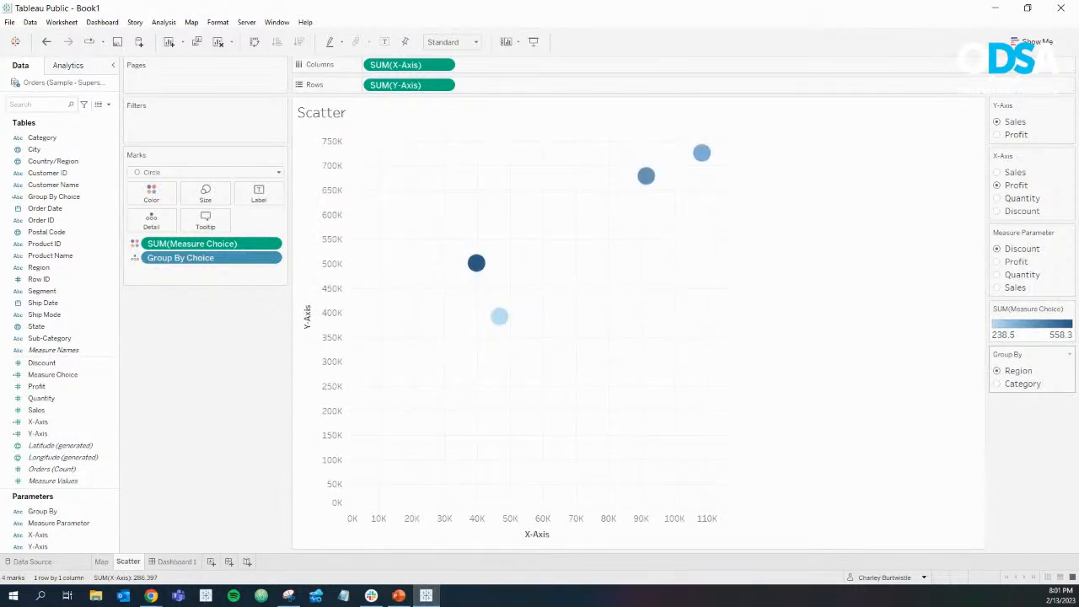
{"action": "left_click", "coordinate": [997, 384]}
{"action": "left_click", "coordinate": [997, 371]}
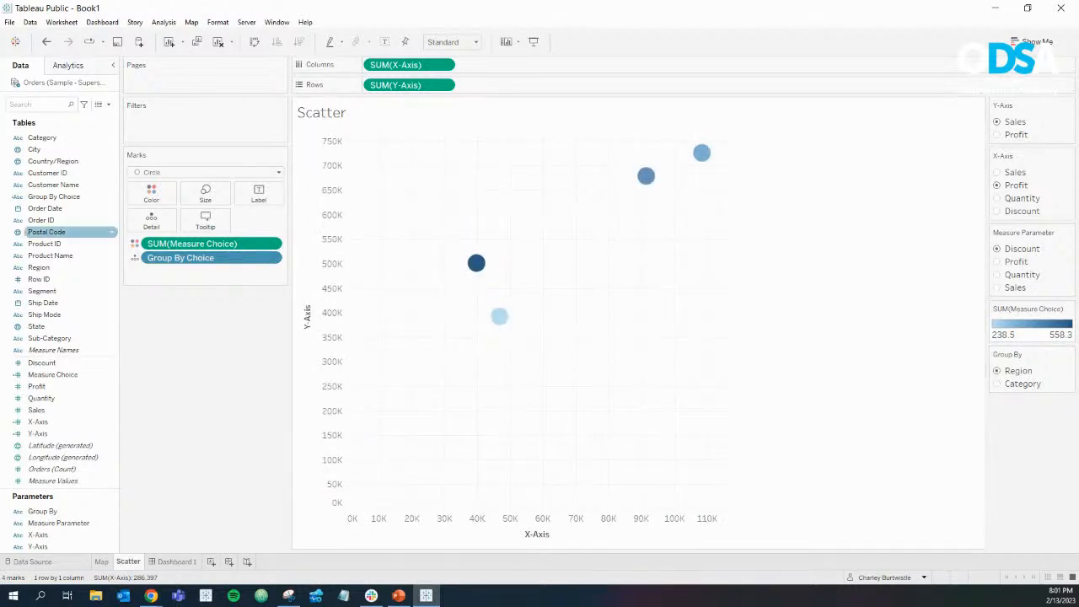
Step: Label the scatter marks with Group By Choice and alternate Group By between Category and Region to check the labels, ending on Region
{"action": "left_click_drag", "start_coordinate": [54, 196], "coordinate": [259, 195]}
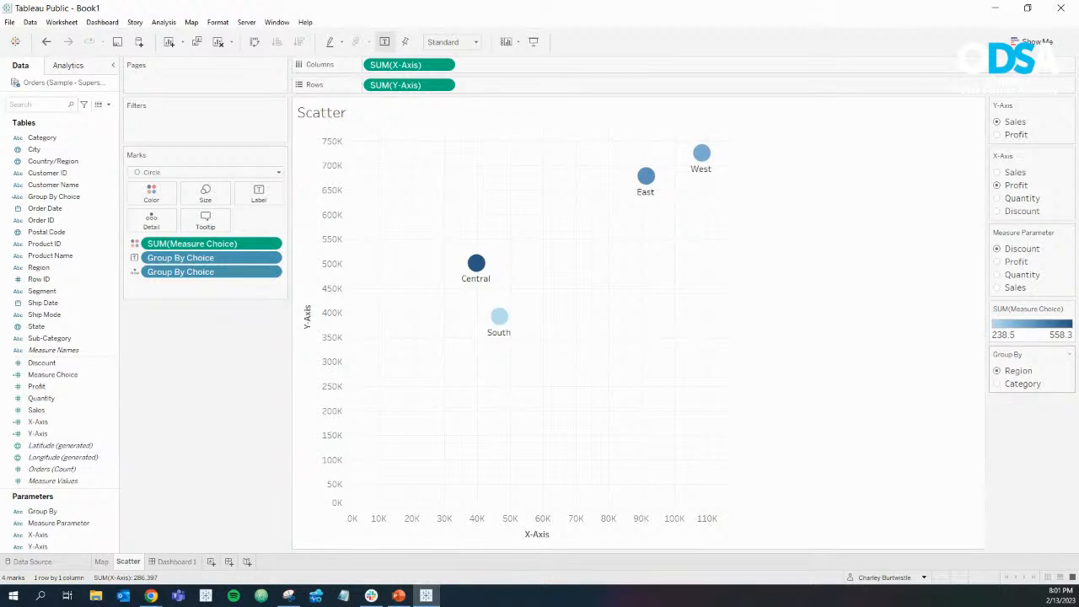
{"action": "left_click", "coordinate": [998, 384]}
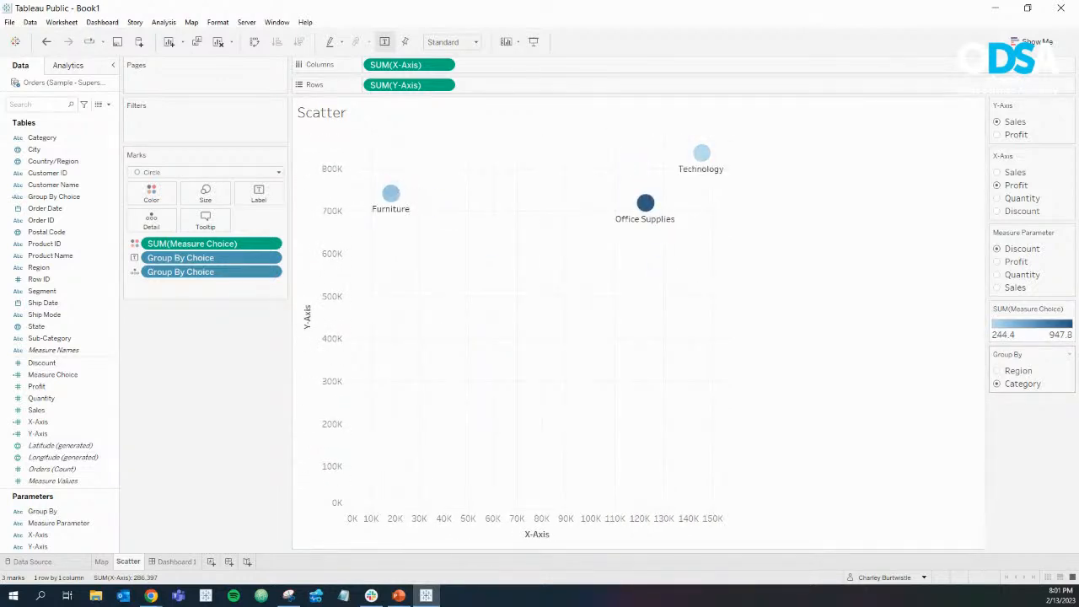
{"action": "left_click", "coordinate": [998, 371]}
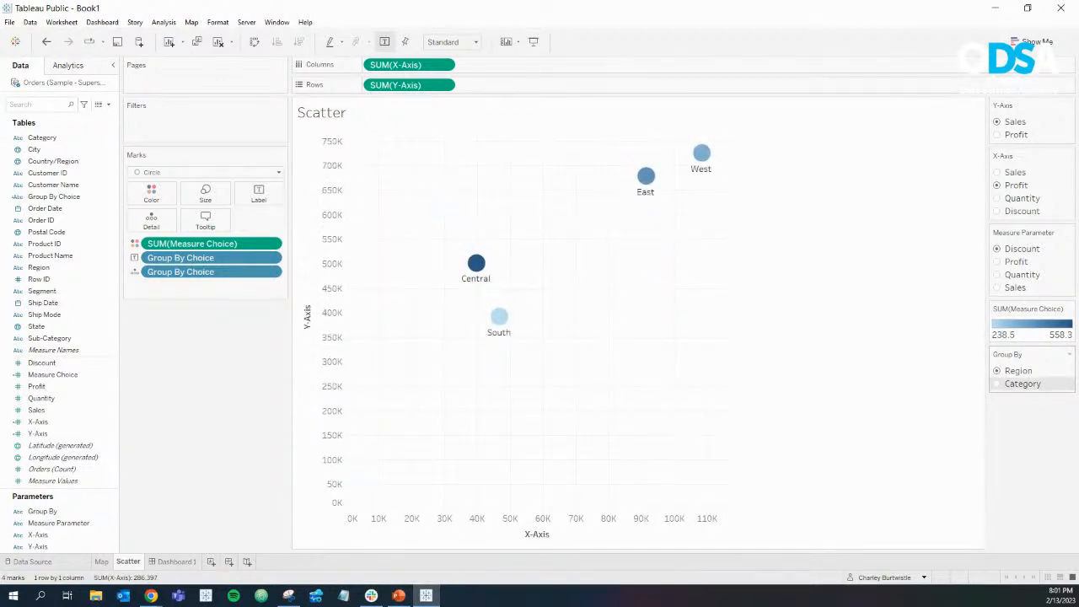
{"action": "left_click", "coordinate": [998, 383]}
{"action": "left_click", "coordinate": [998, 371]}
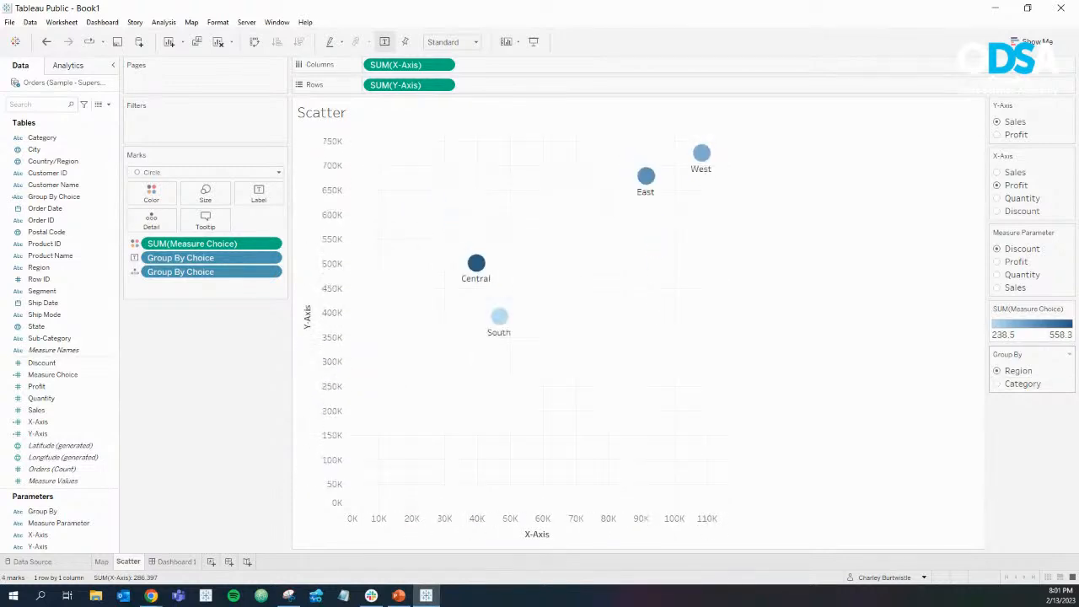
{"action": "left_click", "coordinate": [998, 383]}
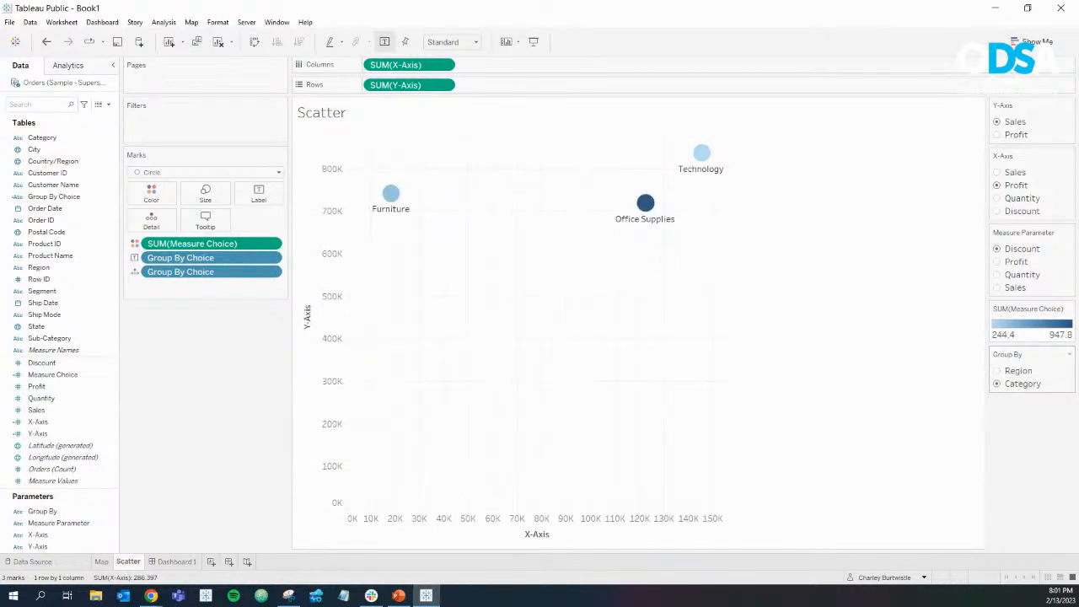
{"action": "left_click", "coordinate": [998, 371]}
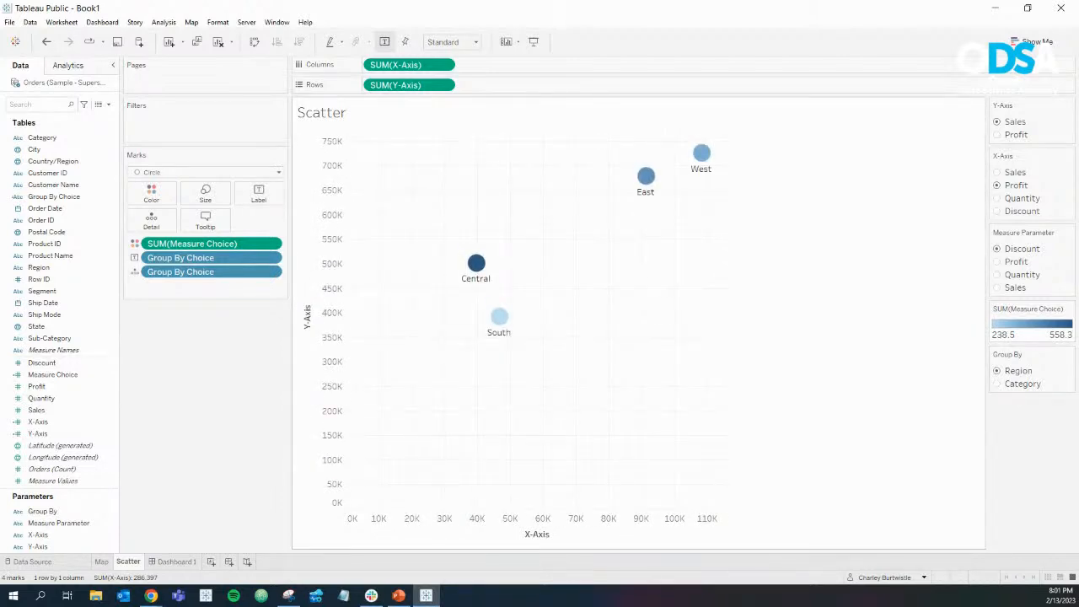
Step: On Dashboard 1, show the Group By parameter control for the Scatter view and display it as a single value list
{"action": "left_click", "coordinate": [176, 561]}
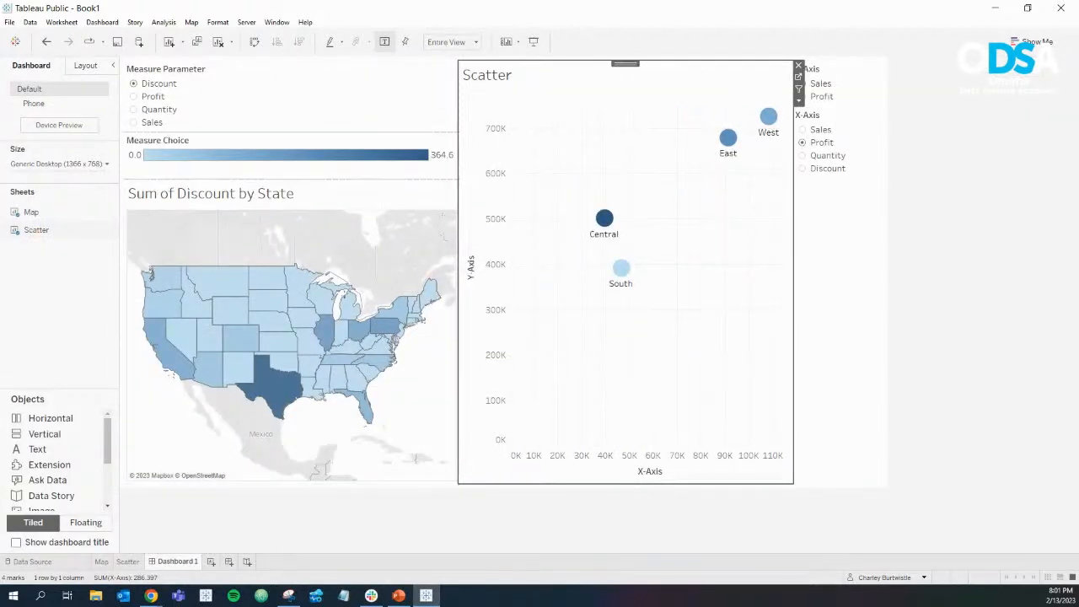
{"action": "left_click", "coordinate": [961, 244]}
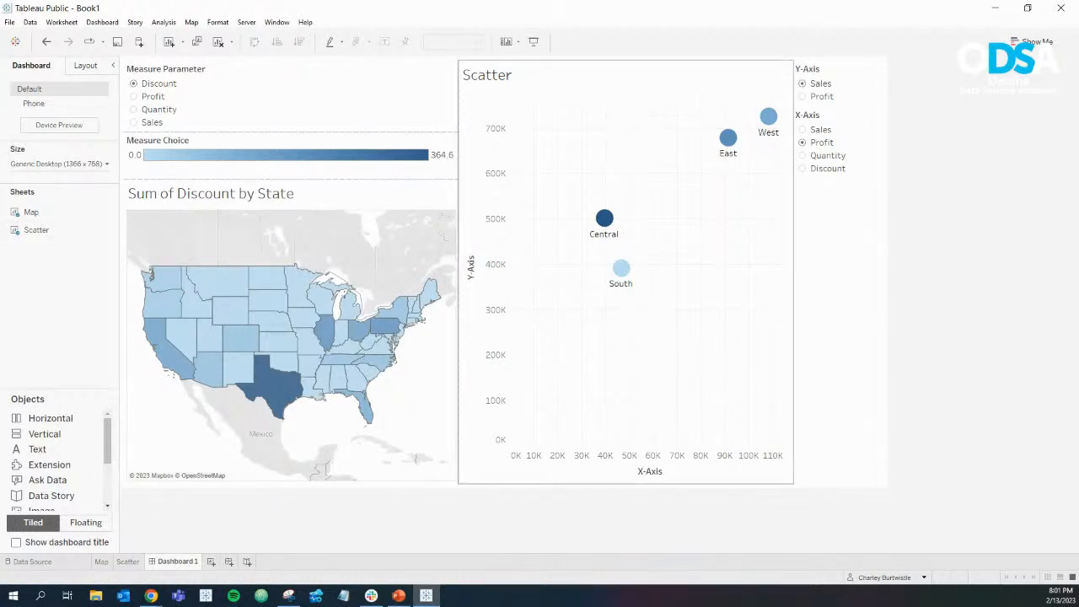
{"action": "left_click", "coordinate": [708, 206]}
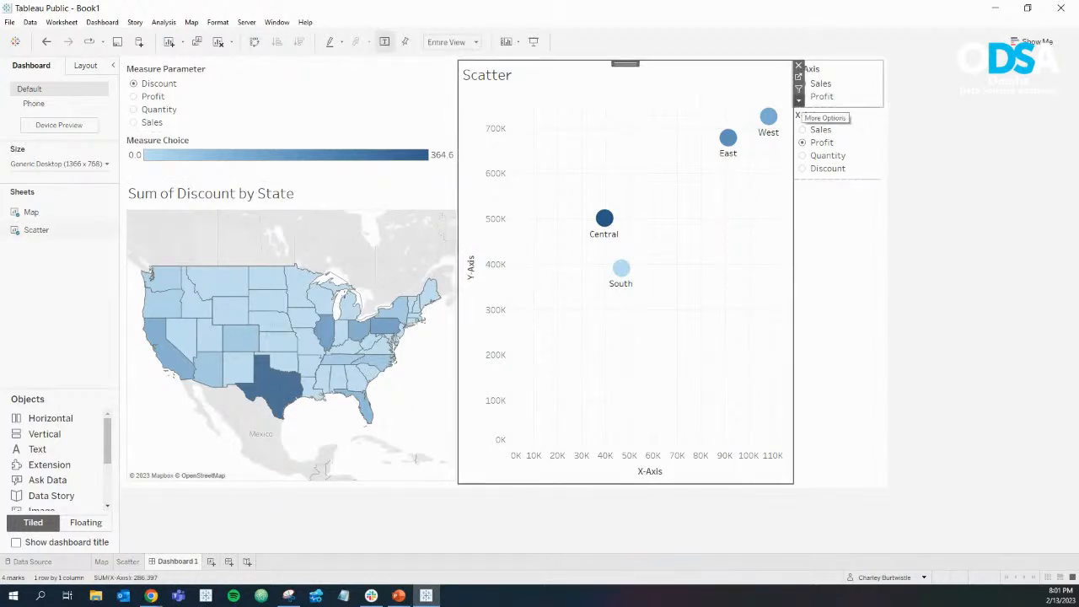
{"action": "left_click", "coordinate": [798, 101]}
{"action": "left_click", "coordinate": [820, 305]}
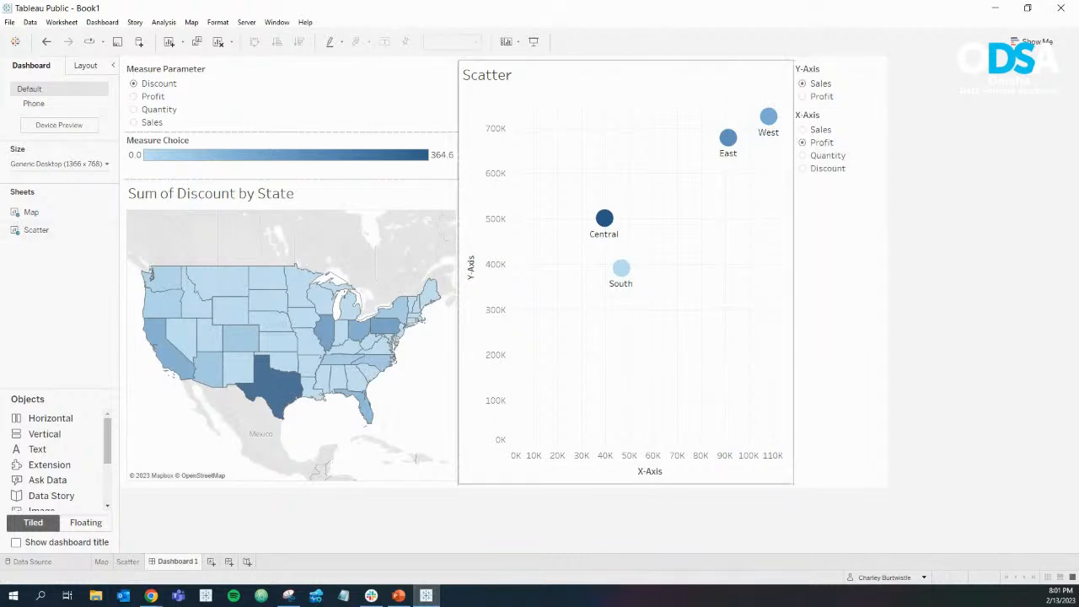
{"action": "left_click", "coordinate": [692, 215]}
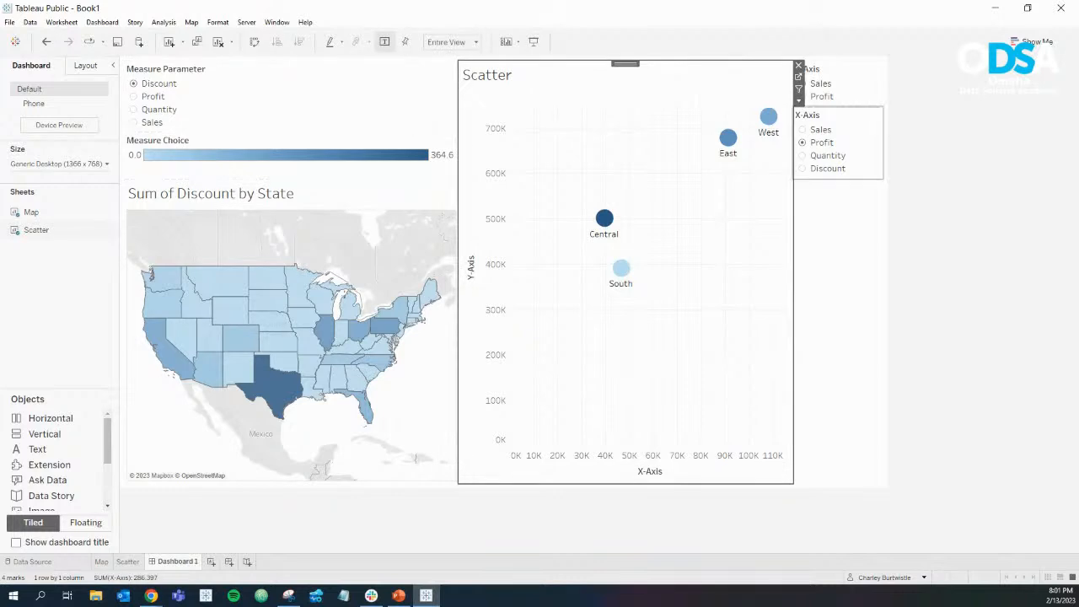
{"action": "left_click", "coordinate": [798, 100]}
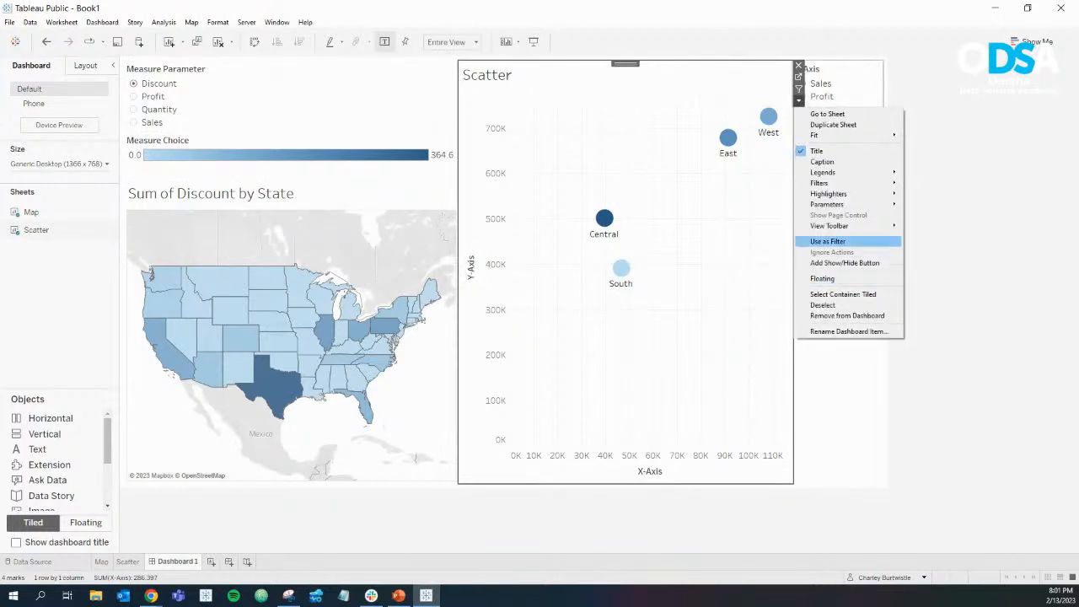
{"action": "mouse_move", "coordinate": [830, 204]}
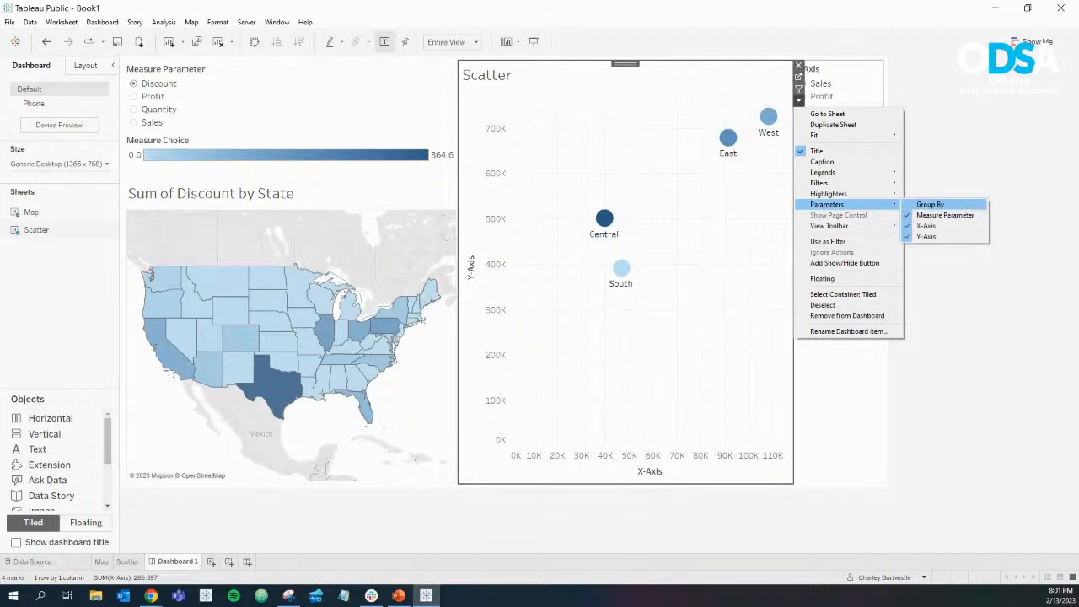
{"action": "left_click", "coordinate": [931, 204]}
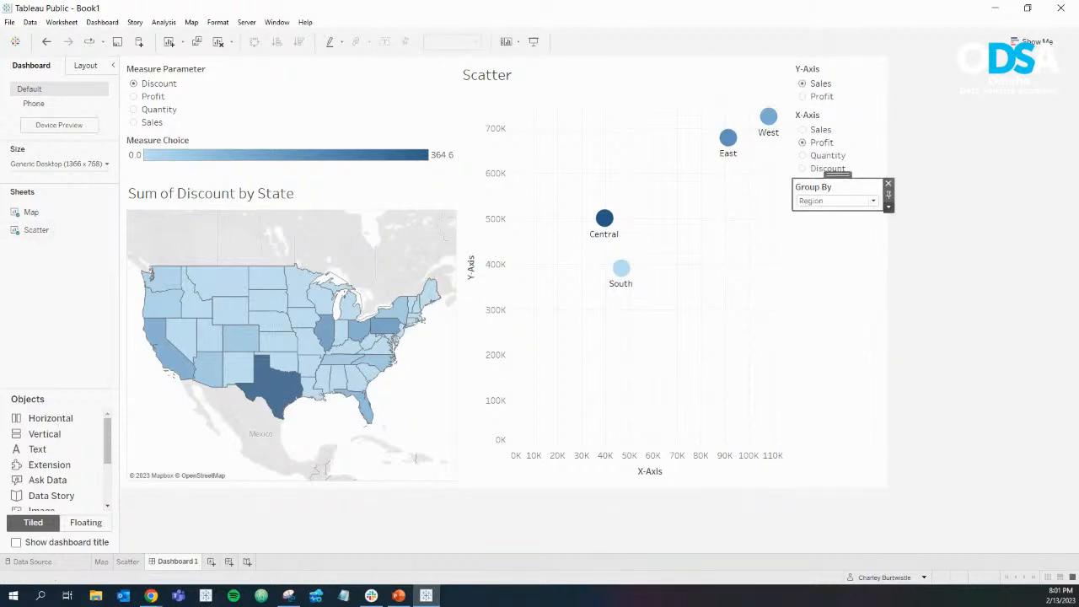
{"action": "left_click", "coordinate": [887, 205]}
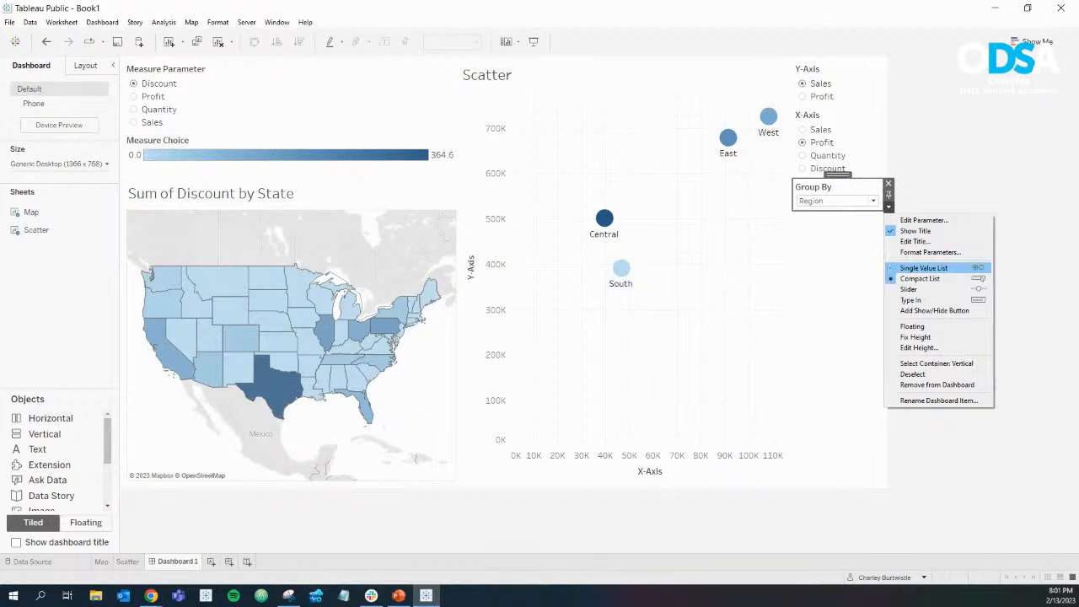
{"action": "left_click", "coordinate": [924, 268]}
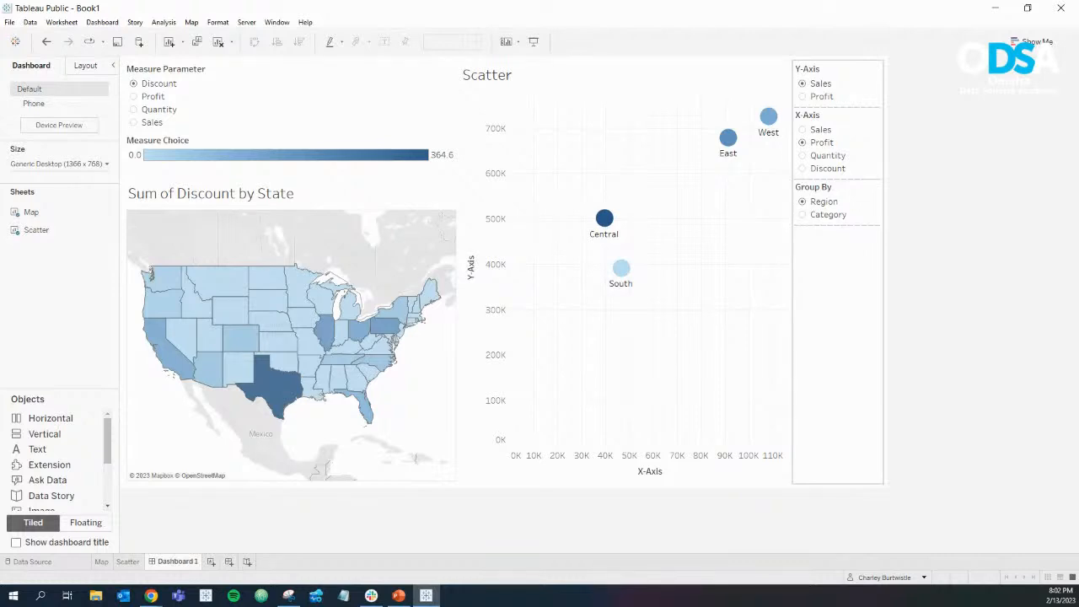
Step: Test the dashboard's Group By control by switching it to Category and back to Region
{"action": "left_click", "coordinate": [837, 345]}
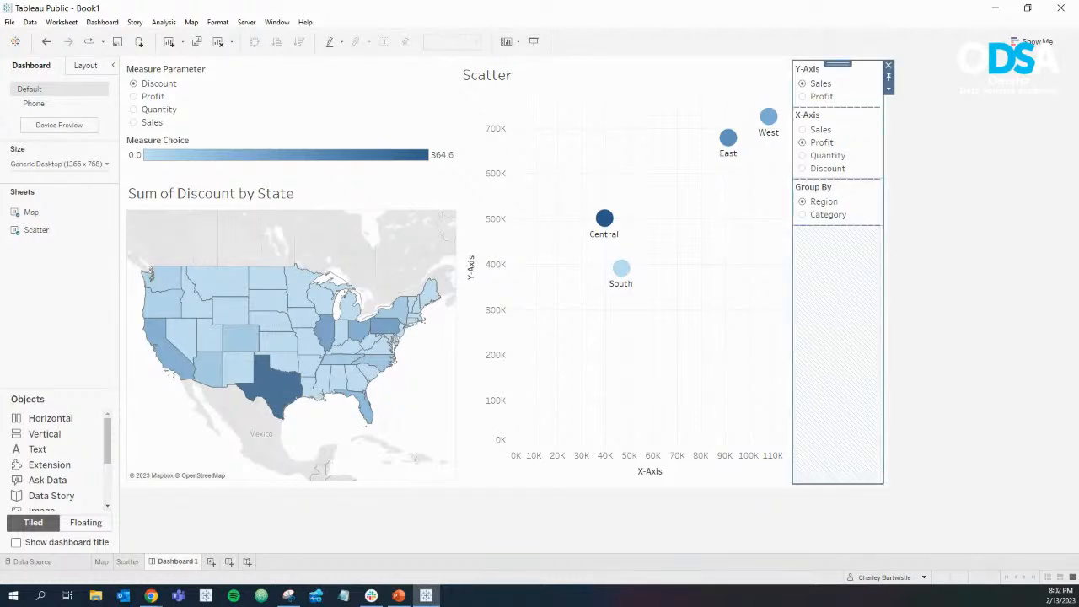
{"action": "left_click", "coordinate": [828, 215]}
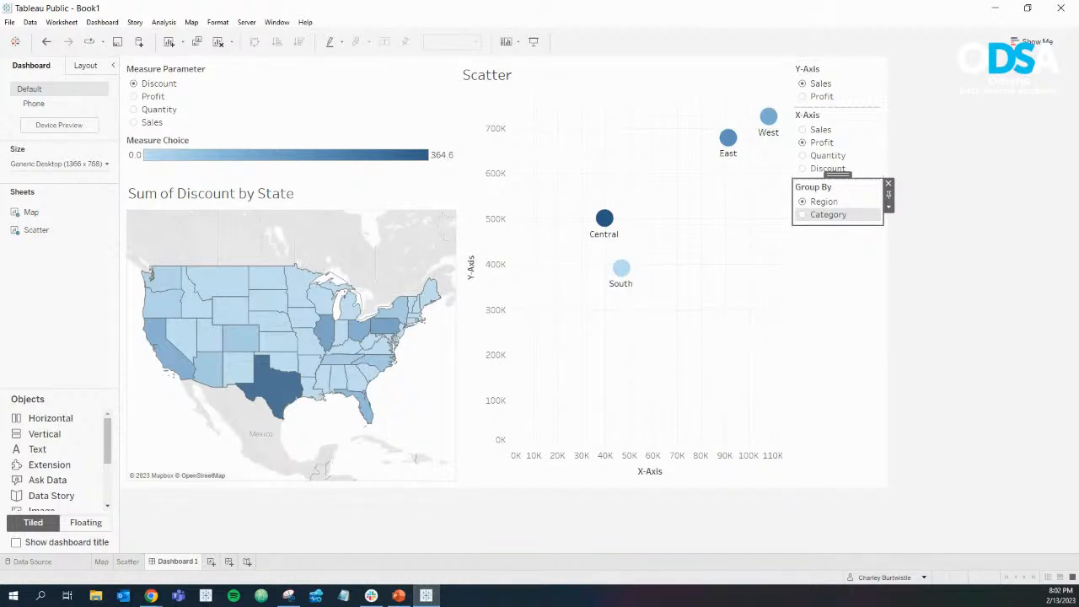
{"action": "left_click", "coordinate": [822, 215]}
{"action": "left_click", "coordinate": [822, 201]}
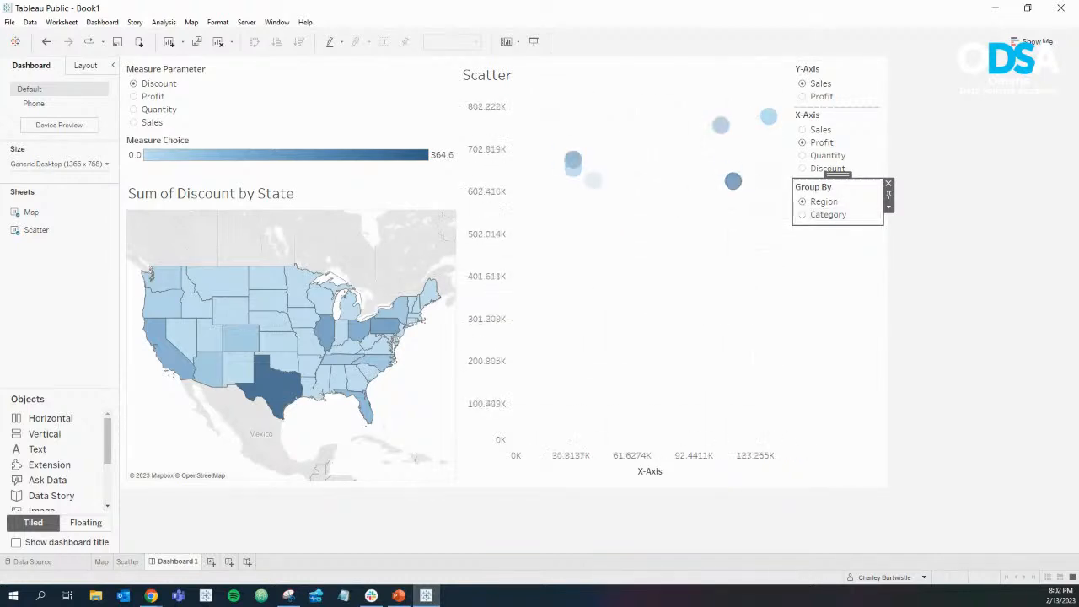
Step: Review the Group By Choice formula from the Scatter sheet in enlarged text, and return to Dashboard 1
{"action": "left_click", "coordinate": [127, 561]}
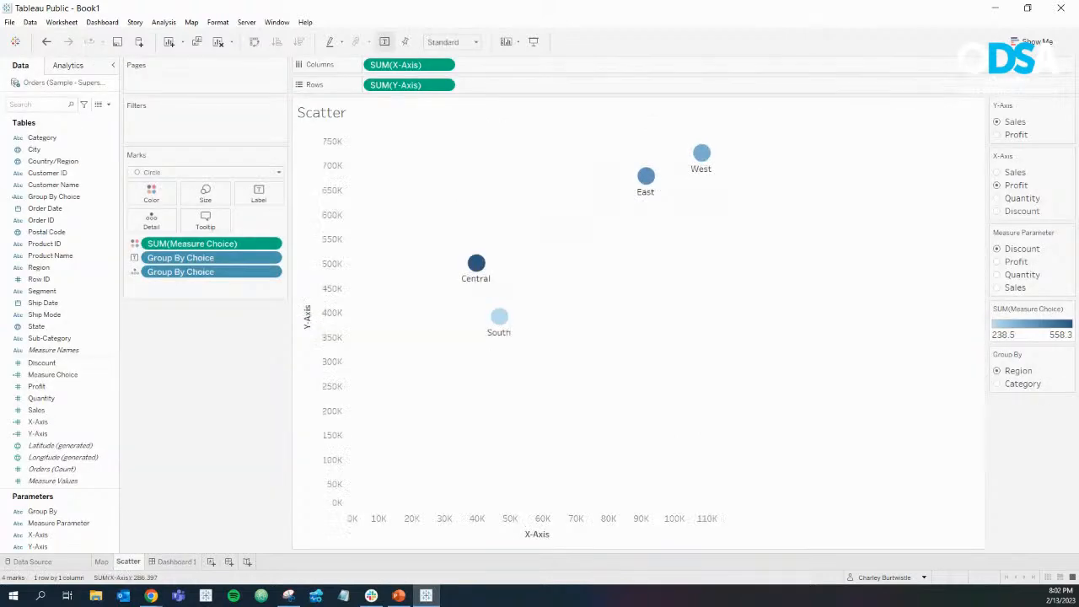
{"action": "right_click", "coordinate": [112, 197]}
{"action": "left_click", "coordinate": [144, 257]}
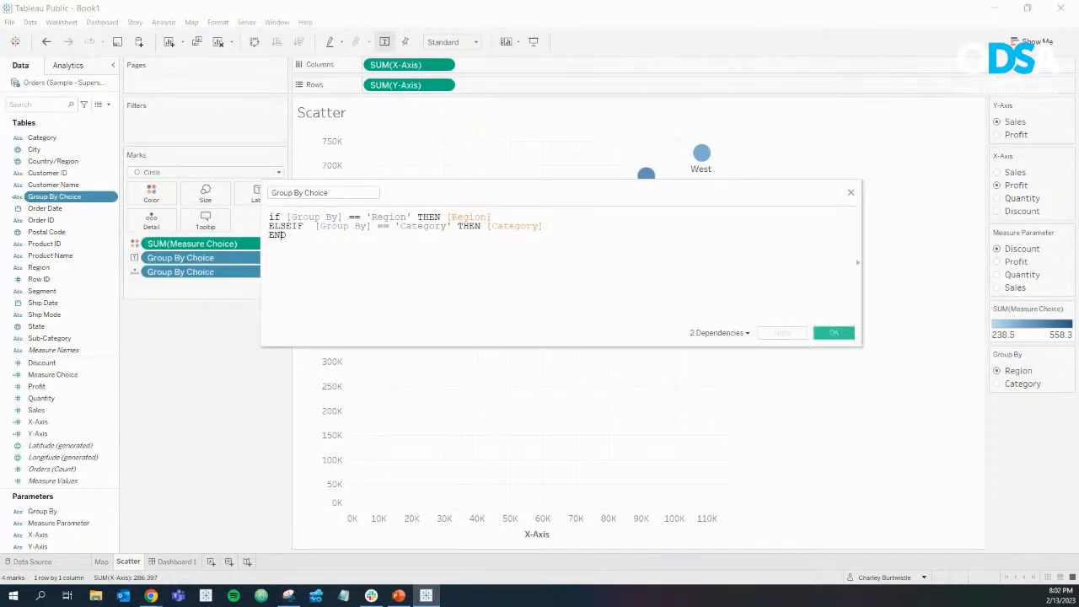
{"action": "scroll", "coordinate": [506, 245], "scroll_direction": "up", "scroll_amount": 9}
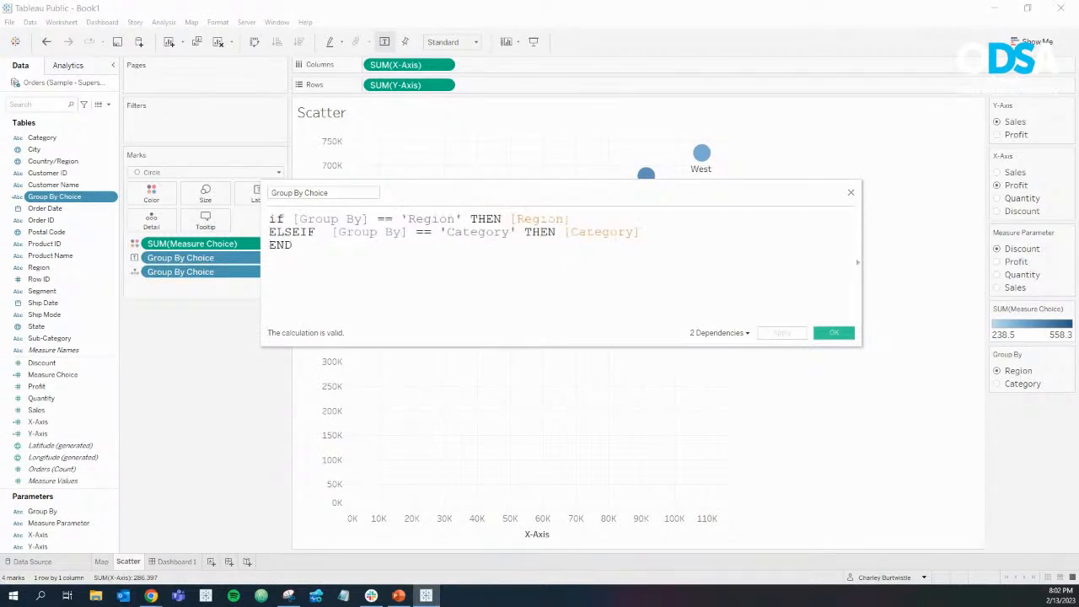
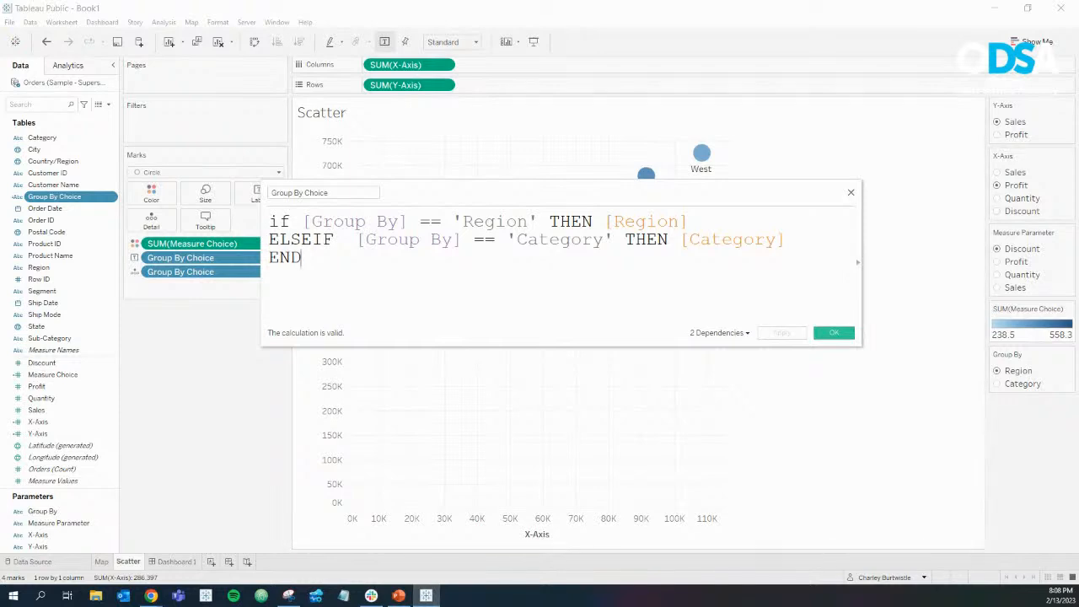
{"action": "left_click", "coordinate": [833, 333]}
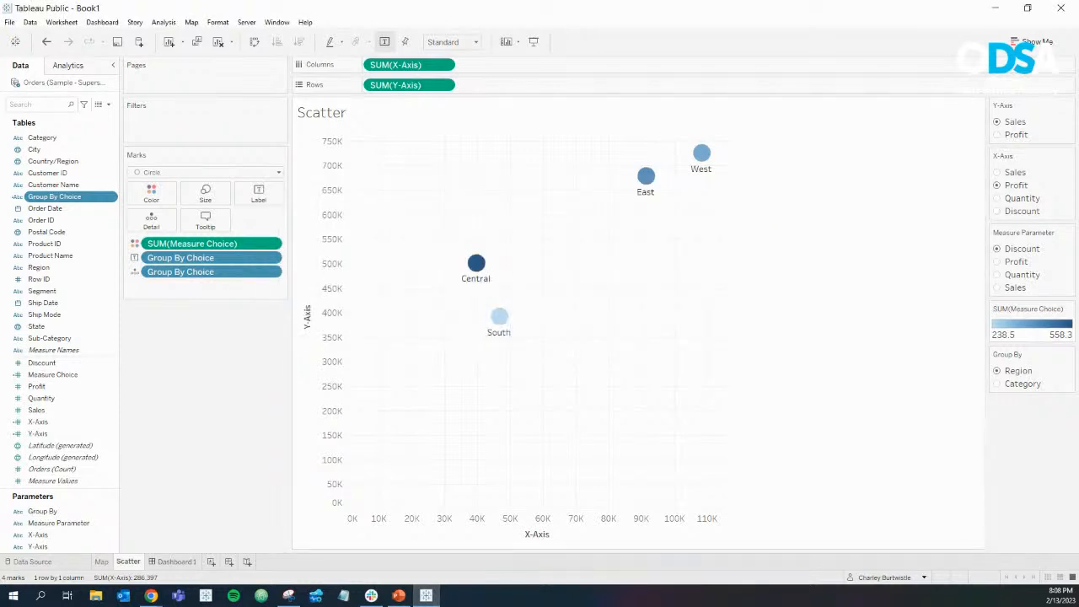
{"action": "left_click", "coordinate": [176, 561]}
{"action": "left_click", "coordinate": [961, 270]}
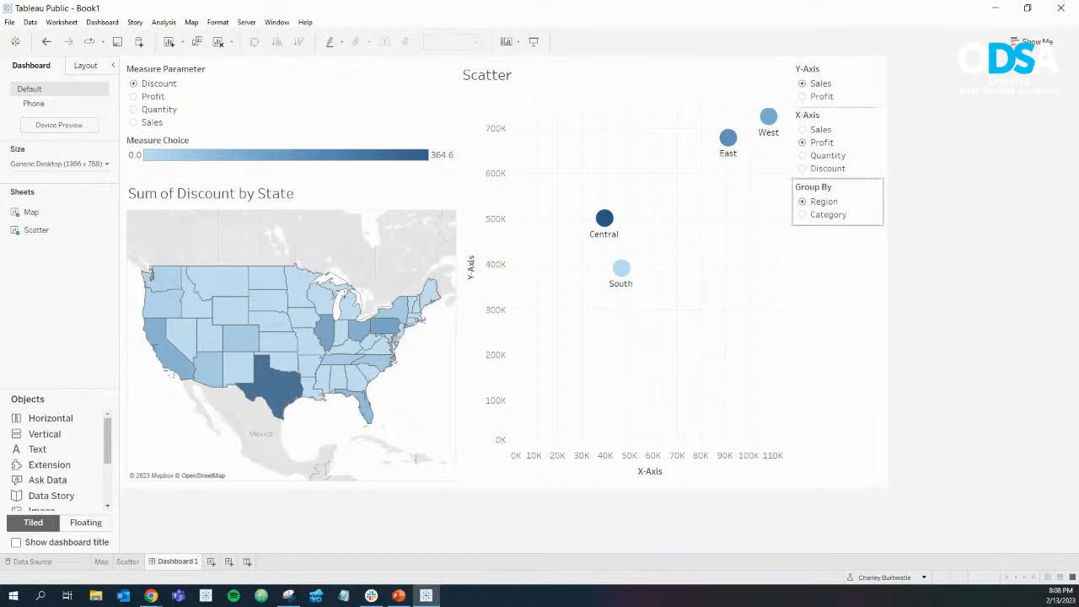
{"action": "left_click", "coordinate": [825, 202]}
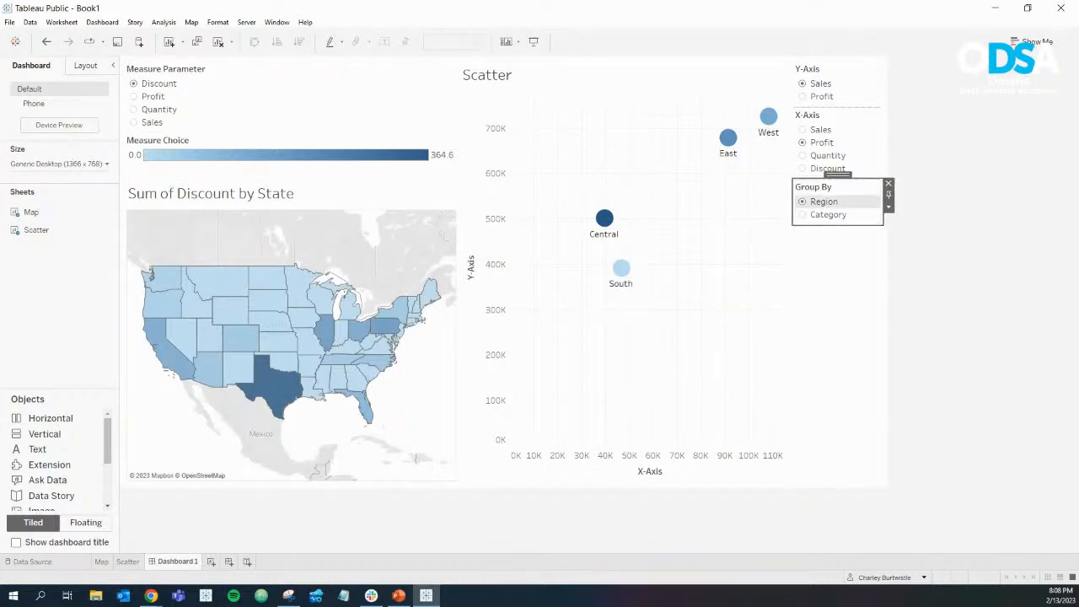
{"action": "left_click", "coordinate": [833, 354]}
{"action": "left_click", "coordinate": [674, 362]}
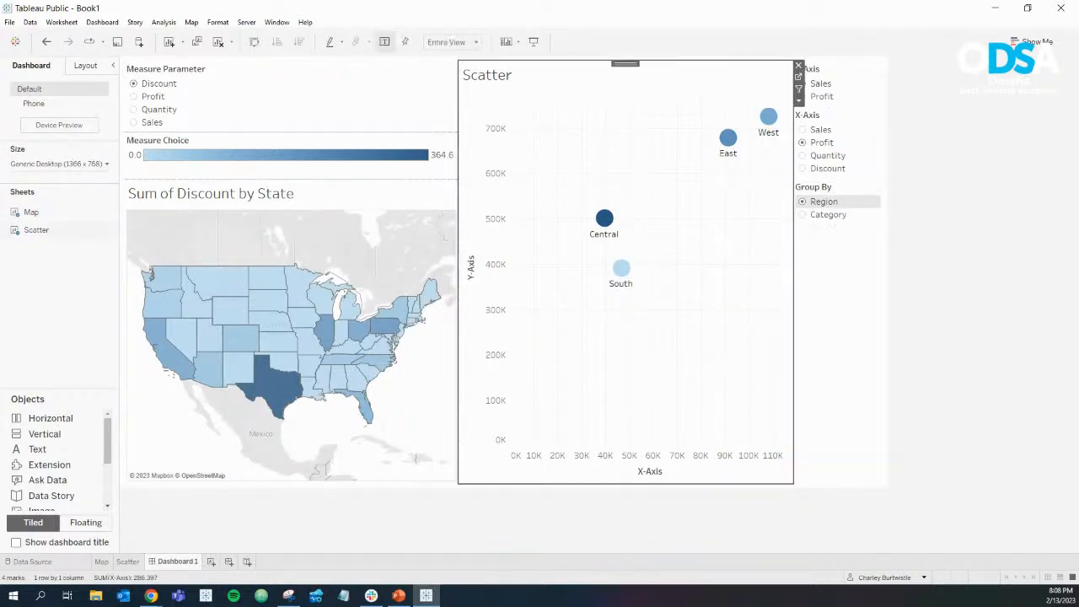
{"action": "left_click", "coordinate": [413, 228]}
Step: Remove the Scatter view's Group By parameter control from the dashboard, and add it back as a single value list
{"action": "left_click", "coordinate": [674, 211]}
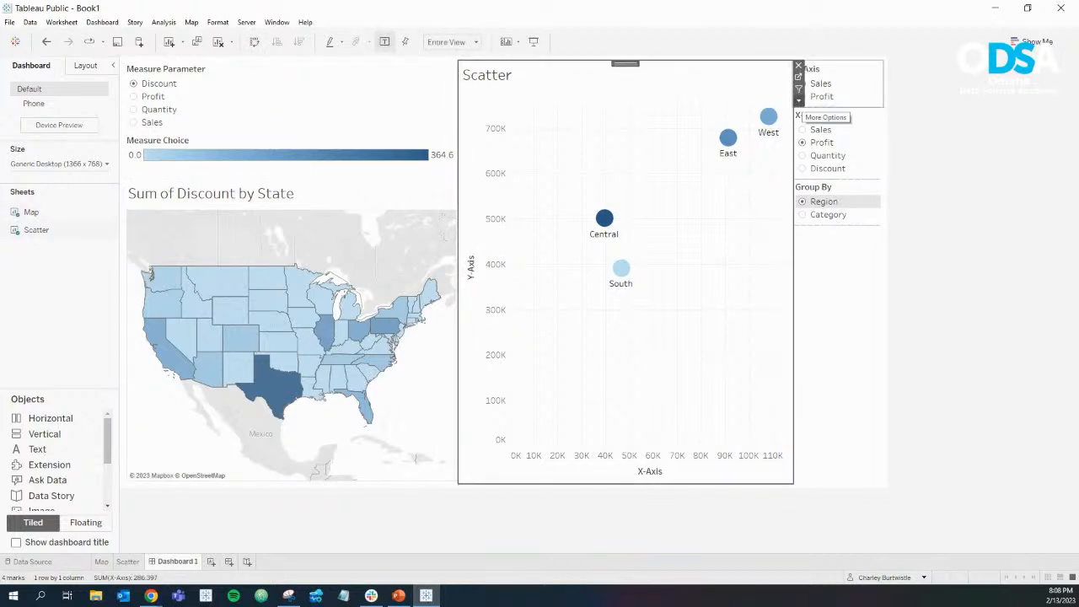
{"action": "left_click", "coordinate": [798, 100]}
{"action": "mouse_move", "coordinate": [834, 204]}
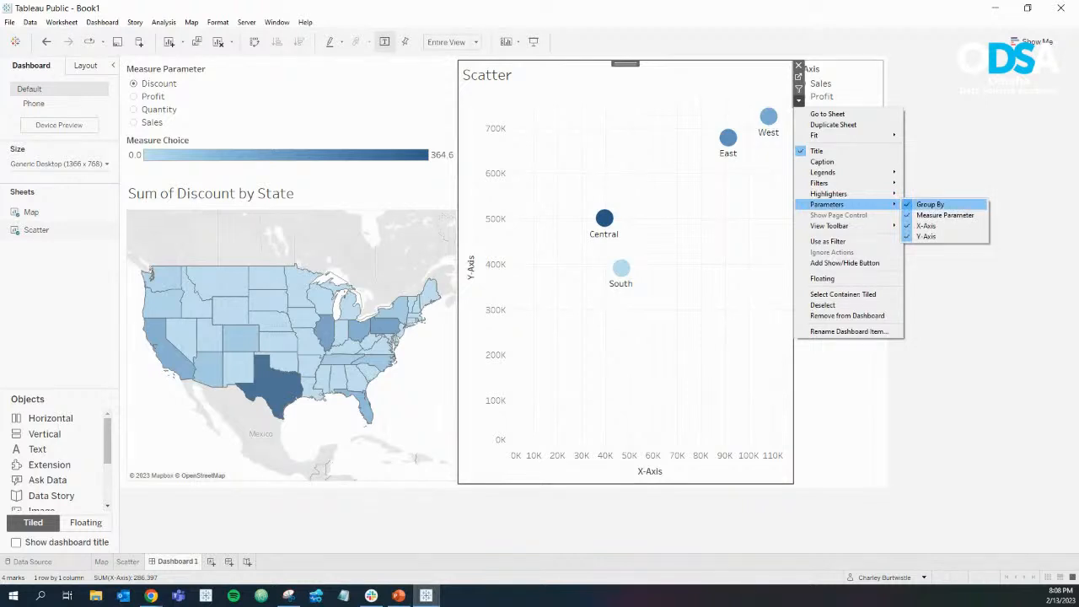
{"action": "left_click", "coordinate": [925, 225]}
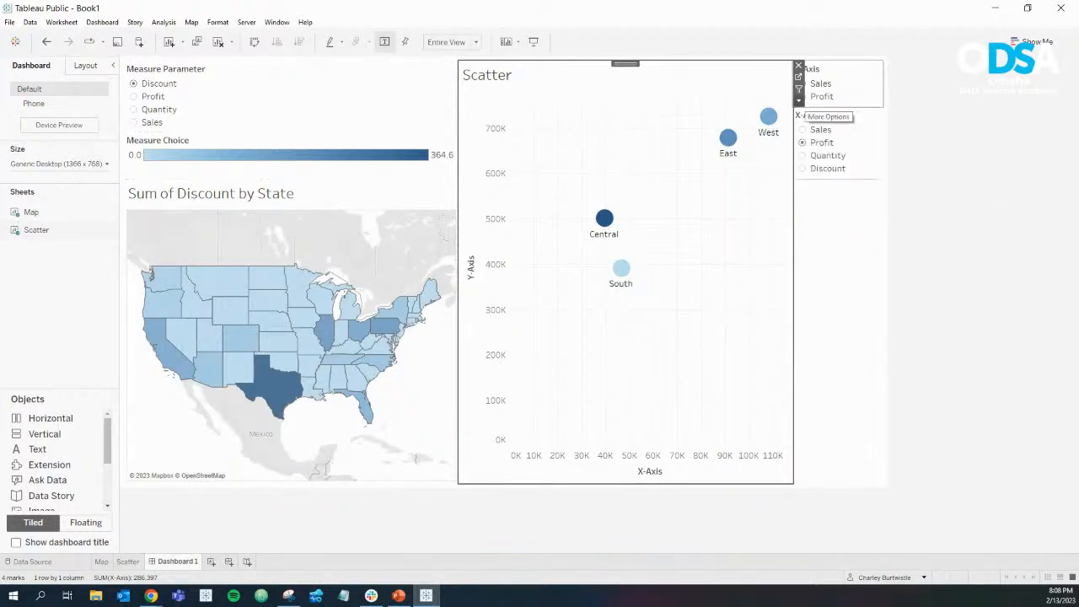
{"action": "left_click", "coordinate": [799, 100]}
{"action": "mouse_move", "coordinate": [894, 204]}
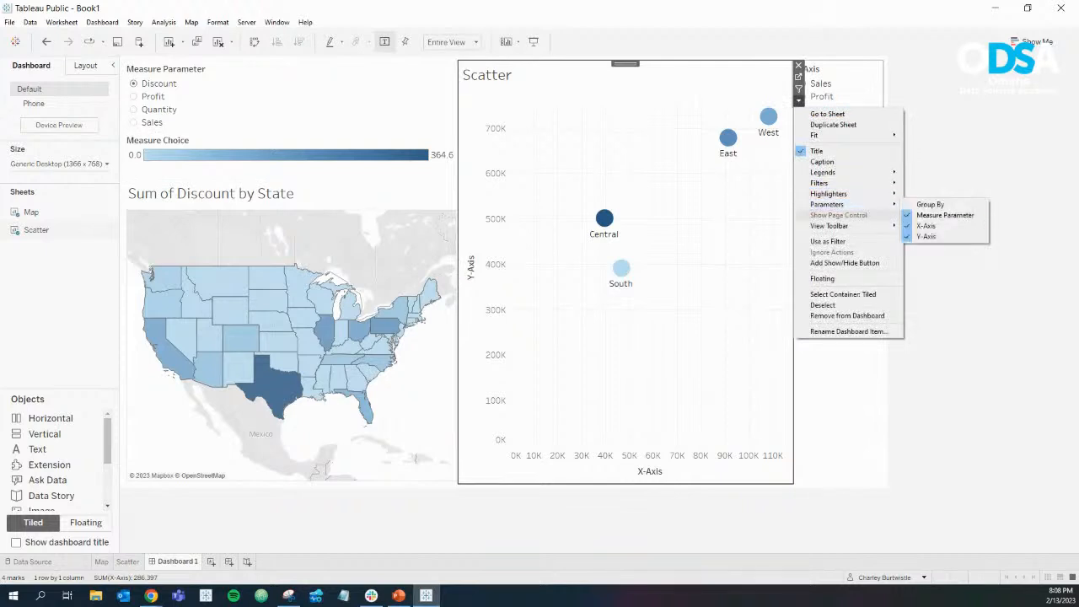
{"action": "left_click", "coordinate": [927, 205]}
{"action": "left_click", "coordinate": [857, 187]}
{"action": "left_click", "coordinate": [889, 207]}
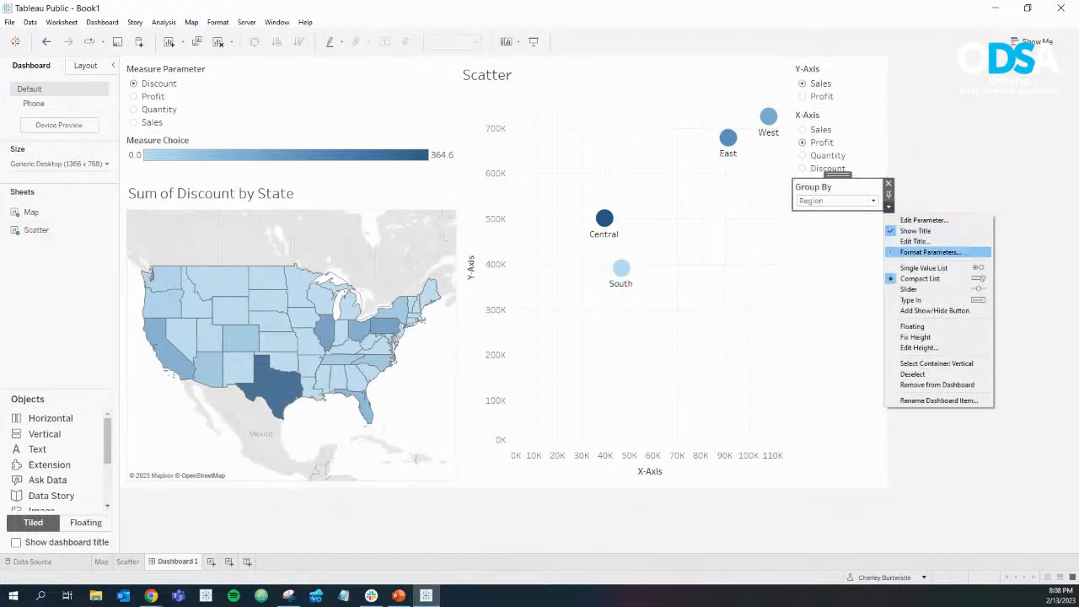
{"action": "left_click", "coordinate": [923, 268]}
{"action": "left_click", "coordinate": [936, 268]}
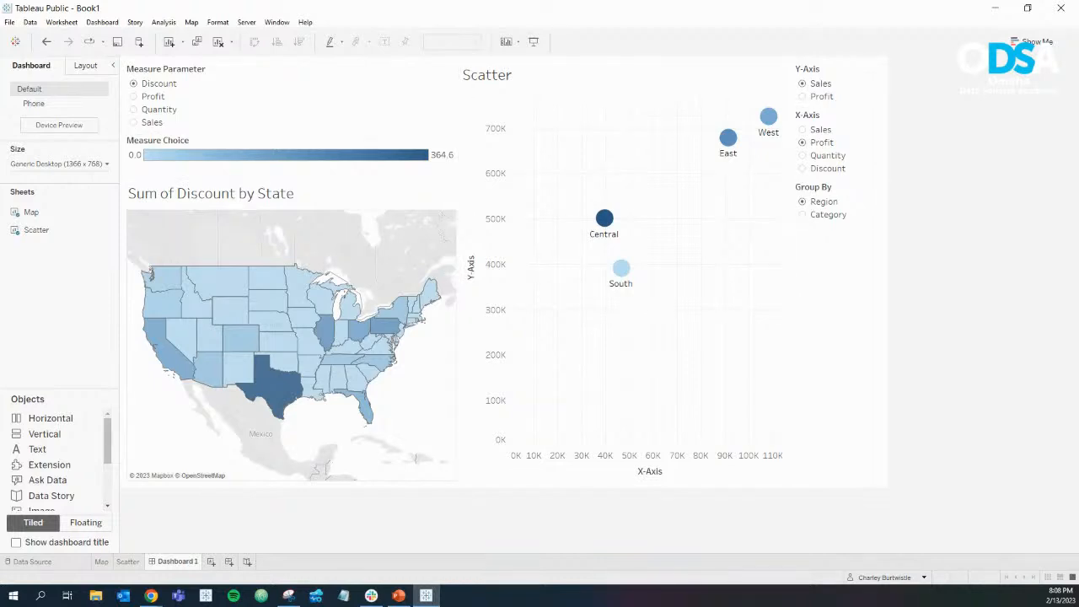
Step: Look through the map view's dashboard options for where its parameter controls are offered
{"action": "left_click", "coordinate": [853, 188]}
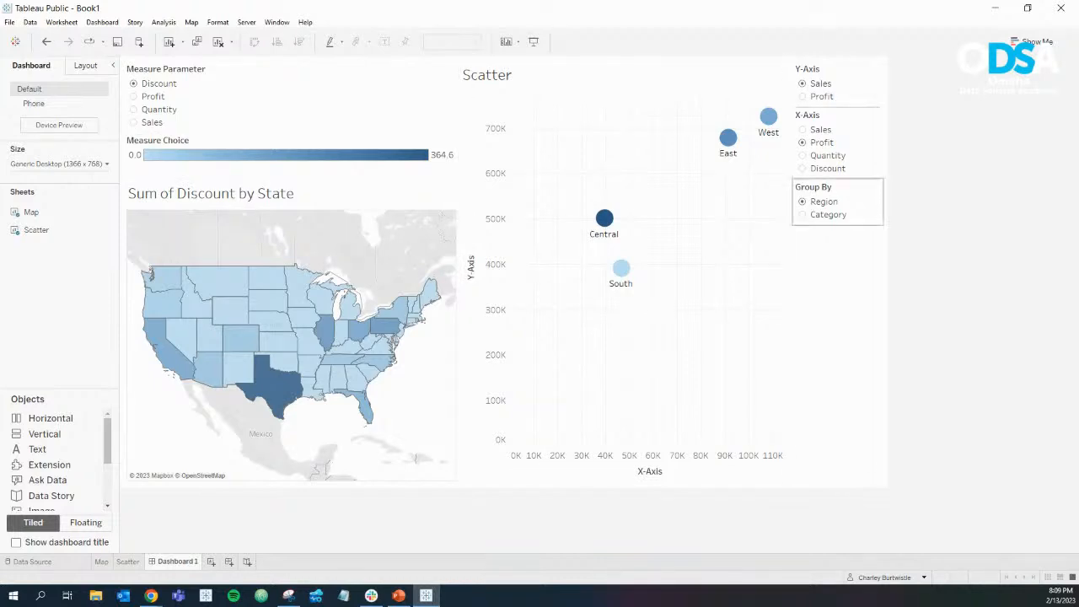
{"action": "left_click", "coordinate": [627, 354]}
{"action": "left_click", "coordinate": [371, 196]}
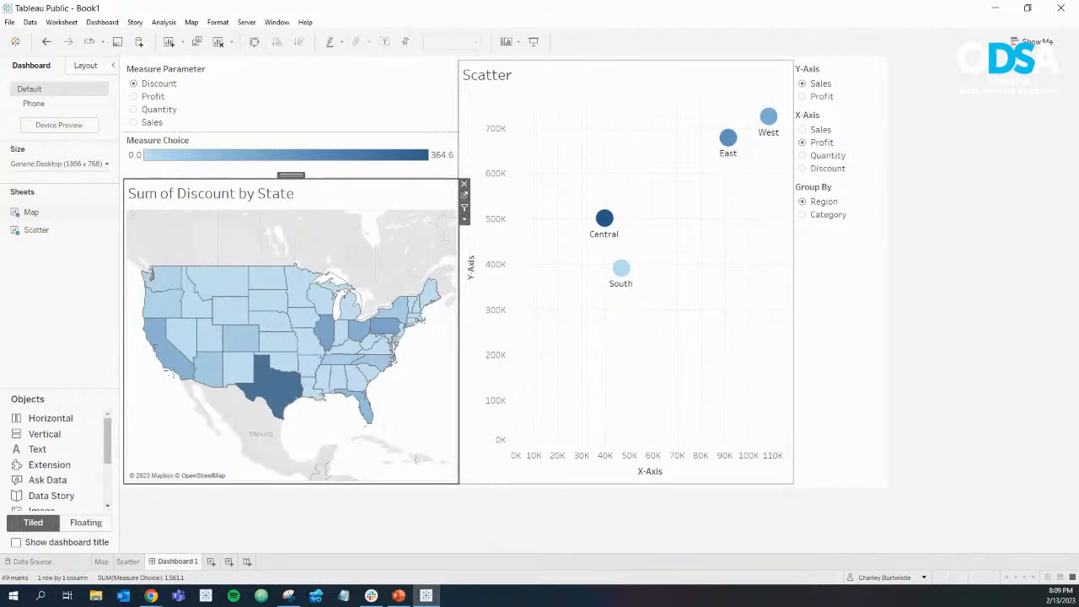
{"action": "left_click", "coordinate": [464, 219]}
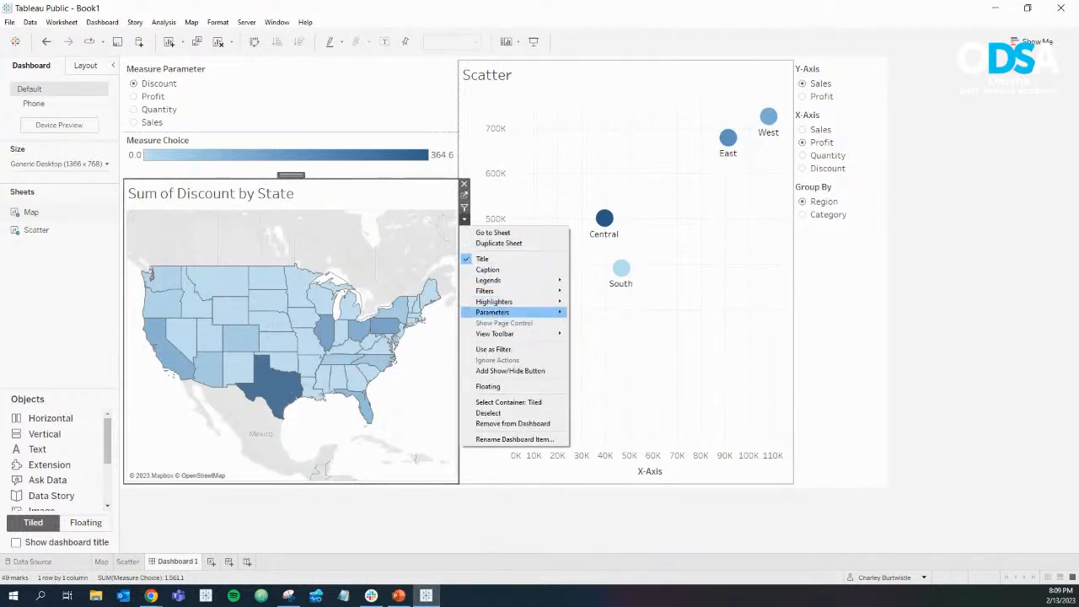
{"action": "mouse_move", "coordinate": [506, 312]}
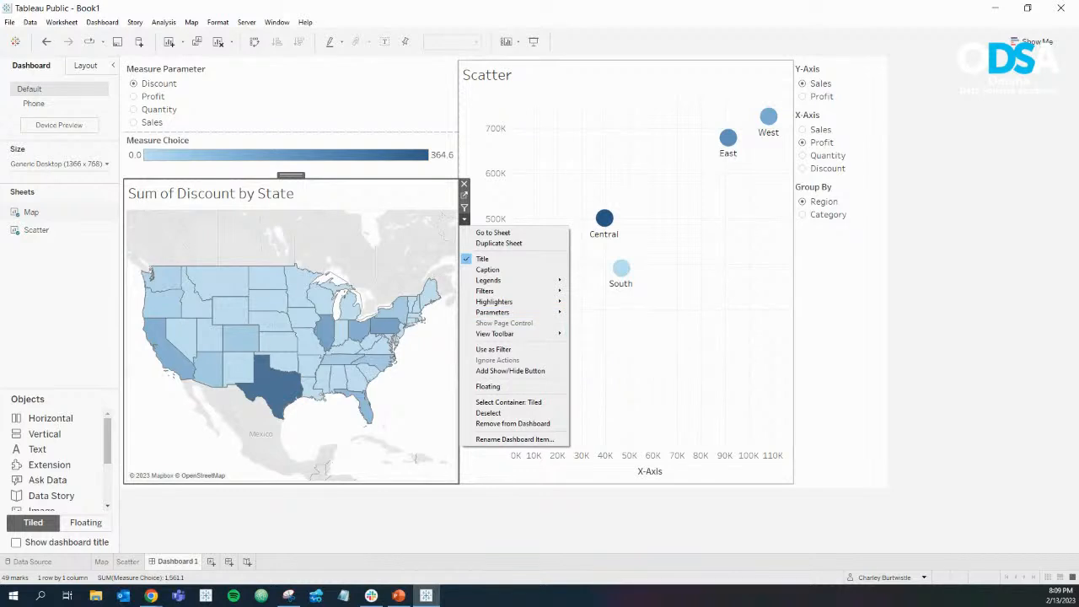
{"action": "left_click", "coordinate": [836, 291]}
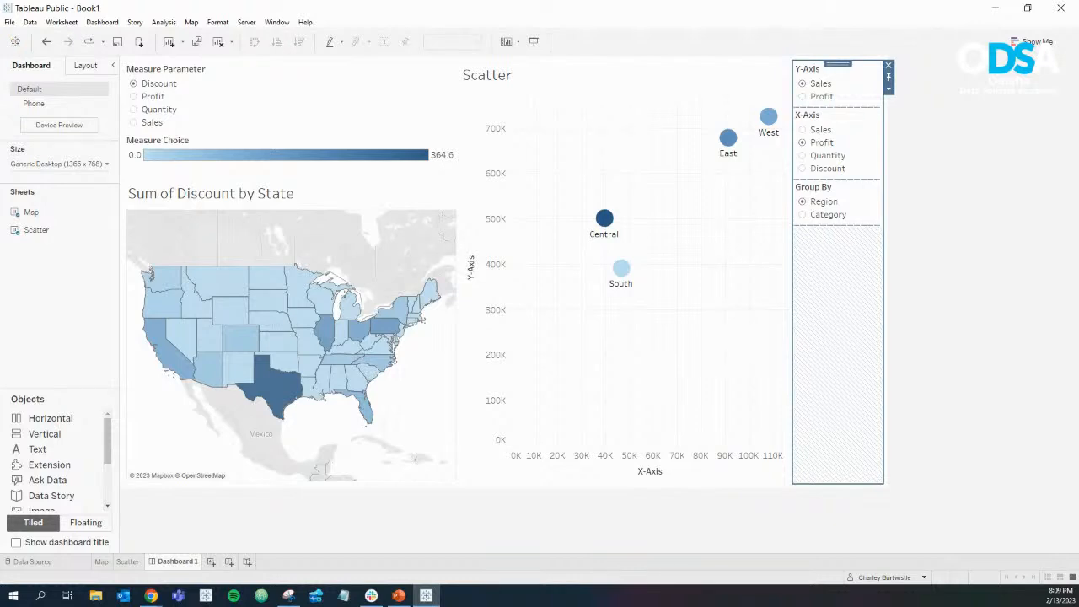
Step: Test the dashboard controls: alternate Group By between Category and Region, and cycle X-Axis through Discount, Quantity and Profit, ending on Sales
{"action": "left_click", "coordinate": [802, 215]}
{"action": "left_click", "coordinate": [802, 201]}
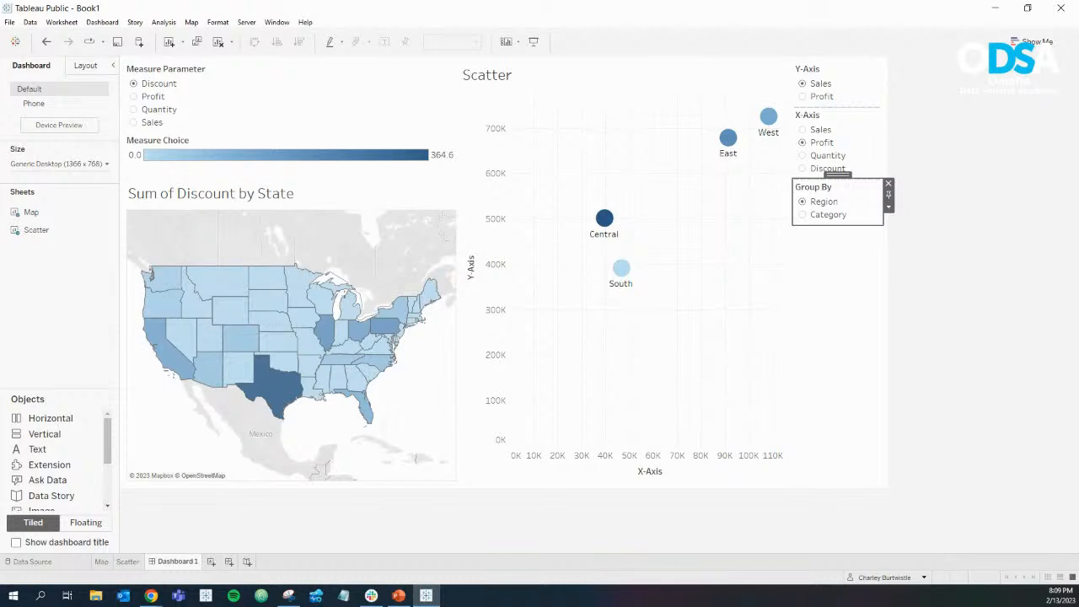
{"action": "left_click", "coordinate": [802, 168]}
{"action": "left_click", "coordinate": [803, 155]}
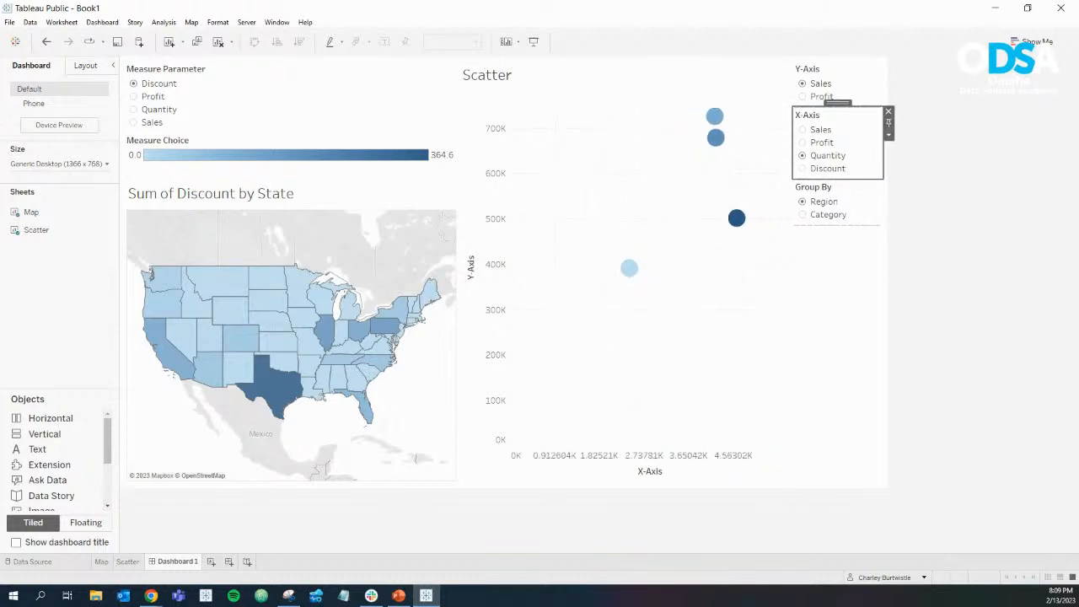
{"action": "left_click", "coordinate": [802, 142]}
{"action": "left_click", "coordinate": [803, 130]}
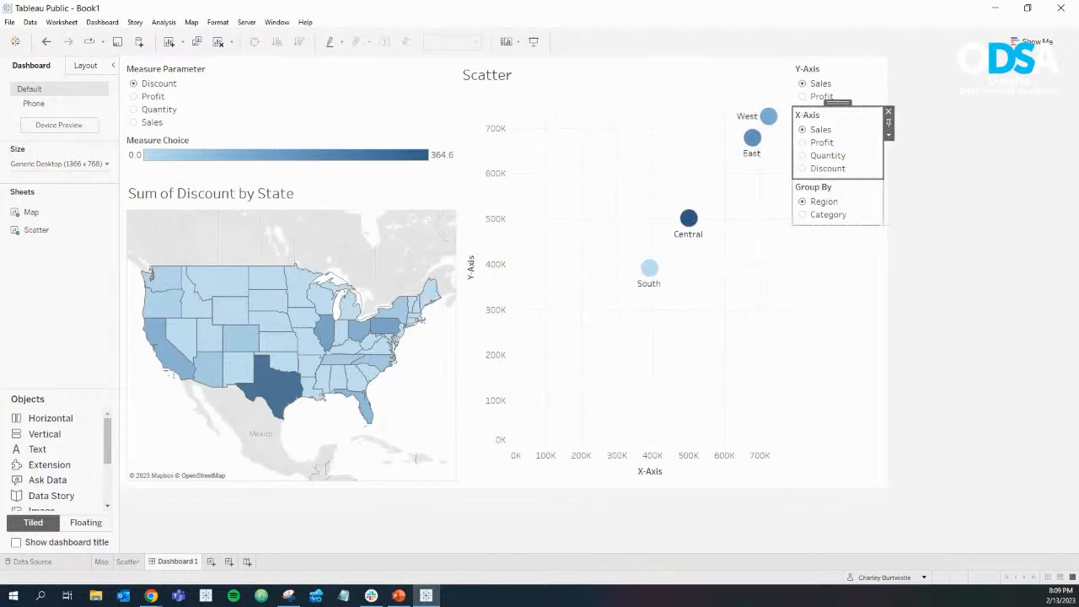
Step: Set the scatter plot's X-Axis parameter to Discount
{"action": "left_click", "coordinate": [802, 168]}
{"action": "left_click", "coordinate": [944, 270]}
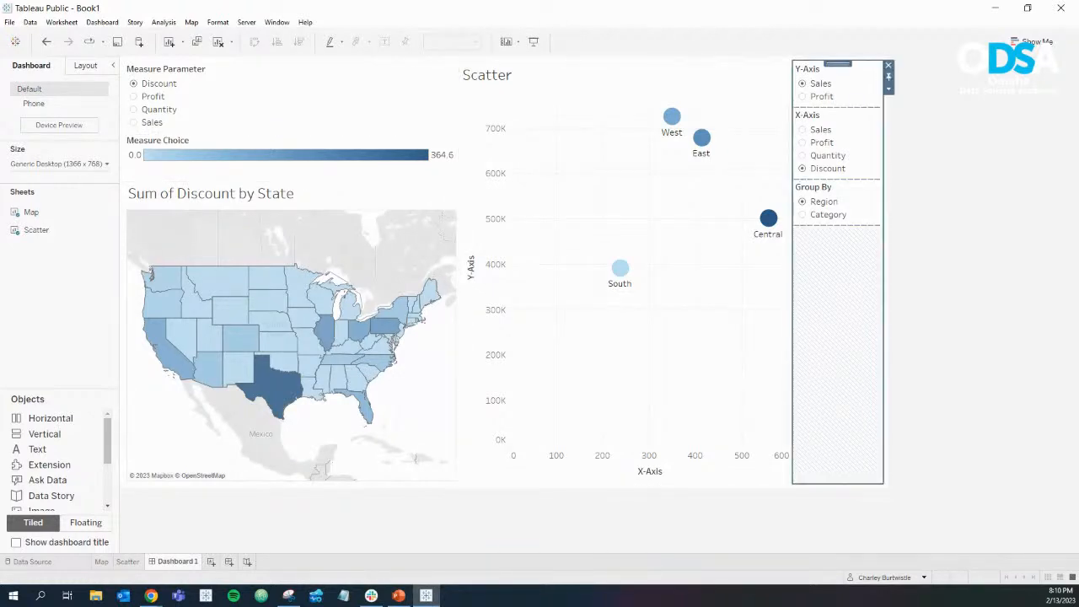
Step: Switch to the published Superstore Self Service dashboard in Chrome, filter its scatter plot by Nebraska from the map, and clear the selection
{"action": "mouse_move", "coordinate": [150, 595]}
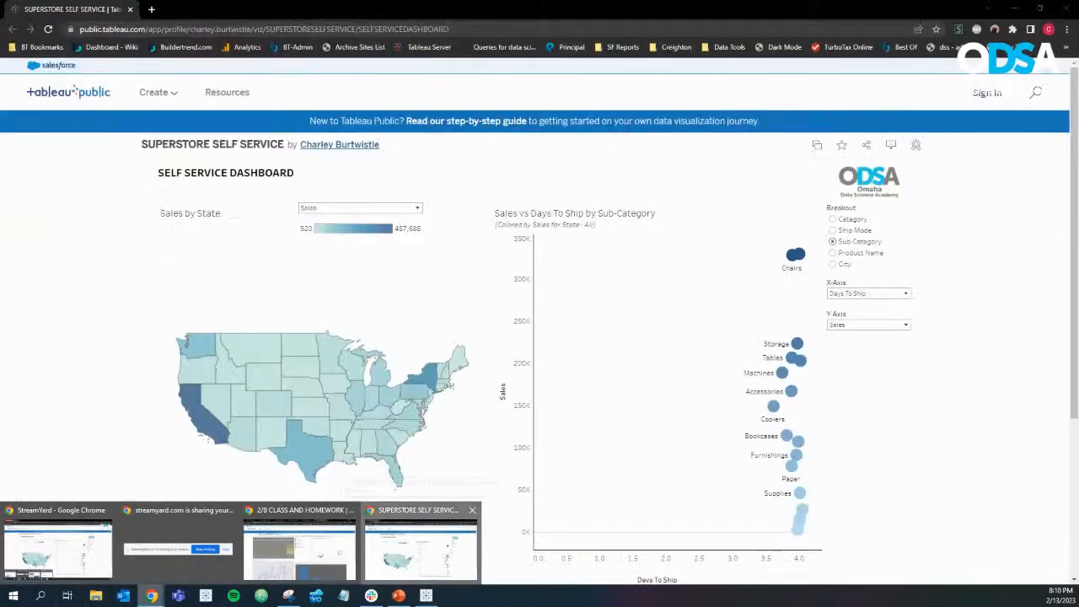
{"action": "left_click", "coordinate": [421, 548]}
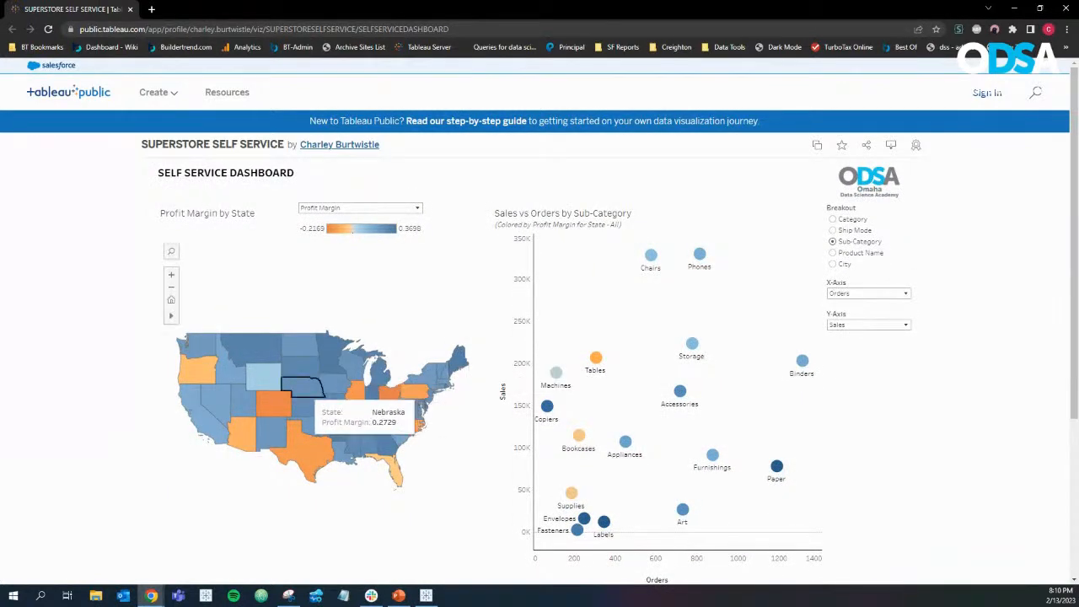
{"action": "left_click", "coordinate": [307, 383]}
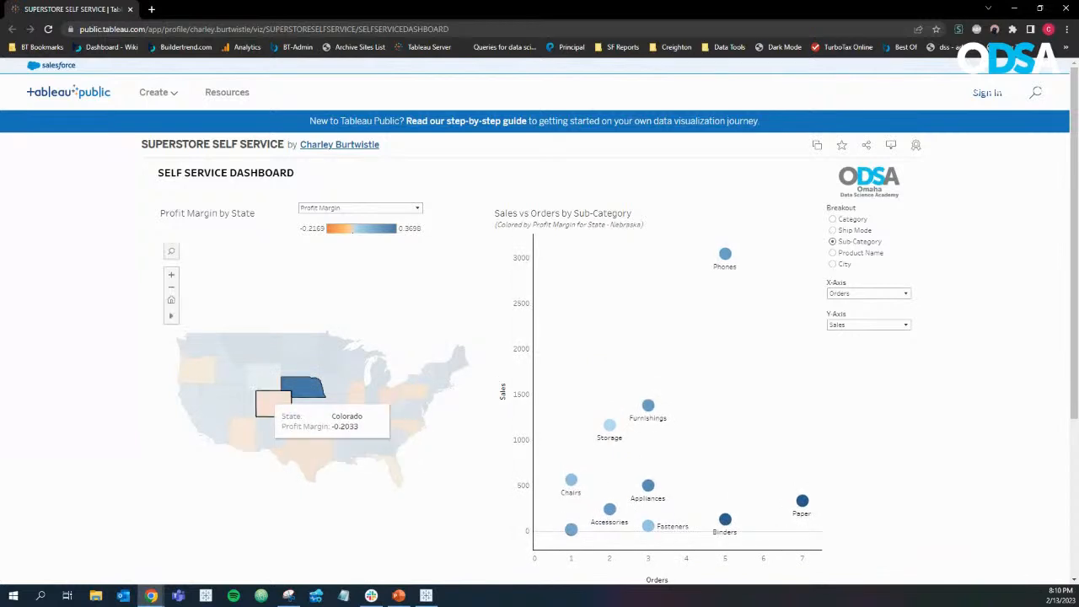
{"action": "left_click", "coordinate": [307, 383]}
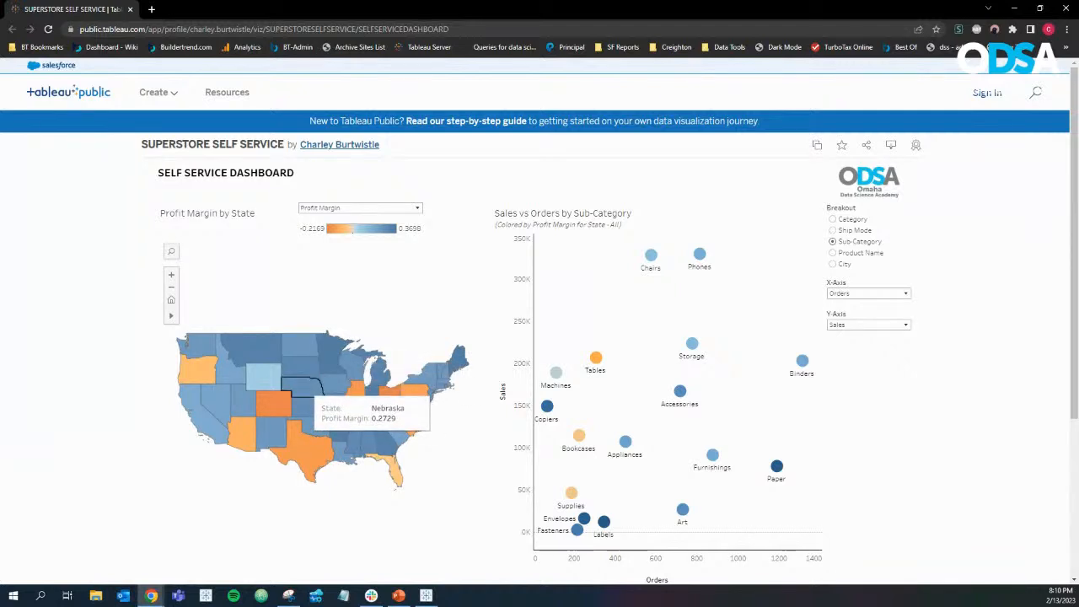
Step: Follow the map's LEARN MORE links to Wikipedia for Nebraska and Montana, returning to the published dashboard after each
{"action": "left_click", "coordinate": [300, 385]}
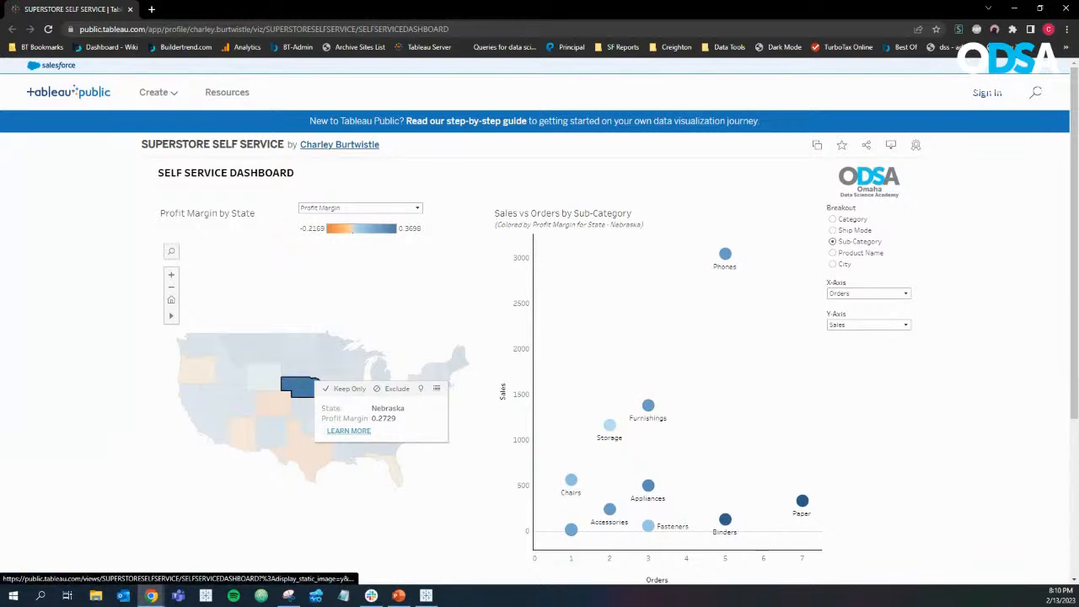
{"action": "left_click", "coordinate": [348, 430]}
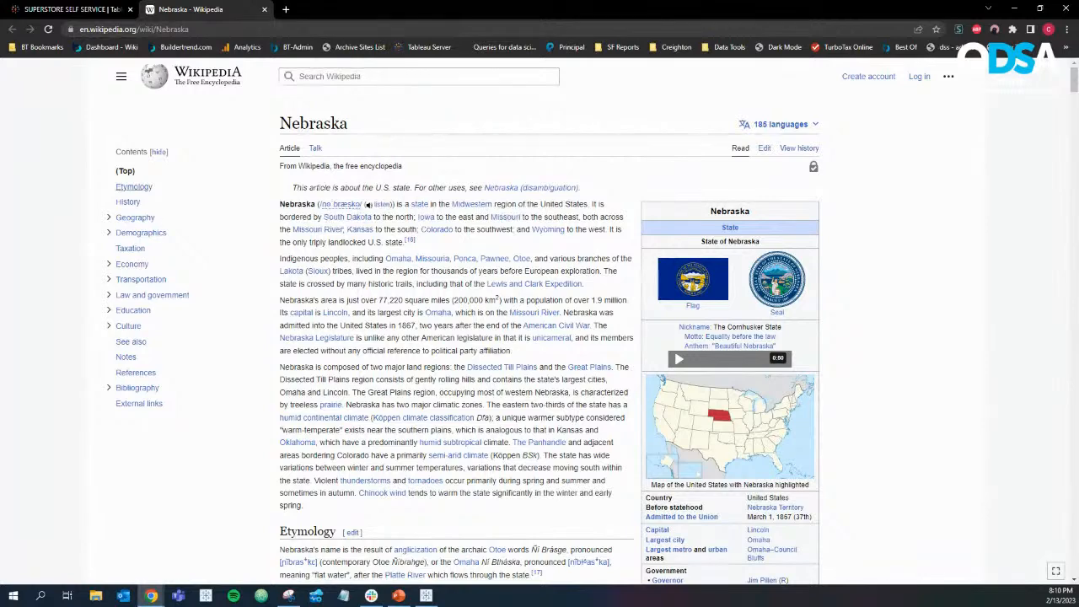
{"action": "left_click", "coordinate": [74, 9]}
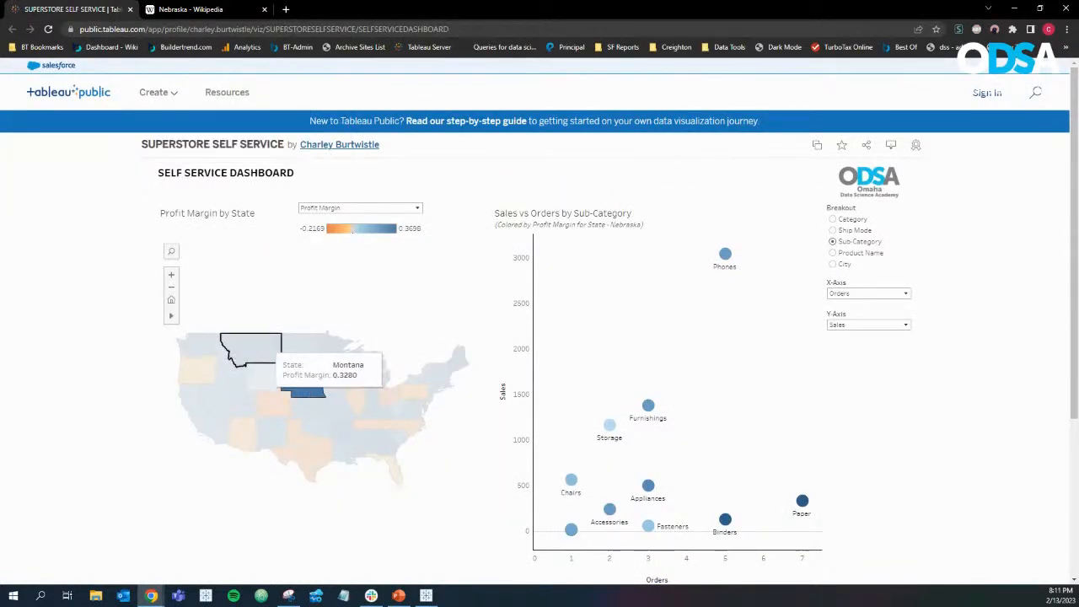
{"action": "left_click", "coordinate": [252, 348]}
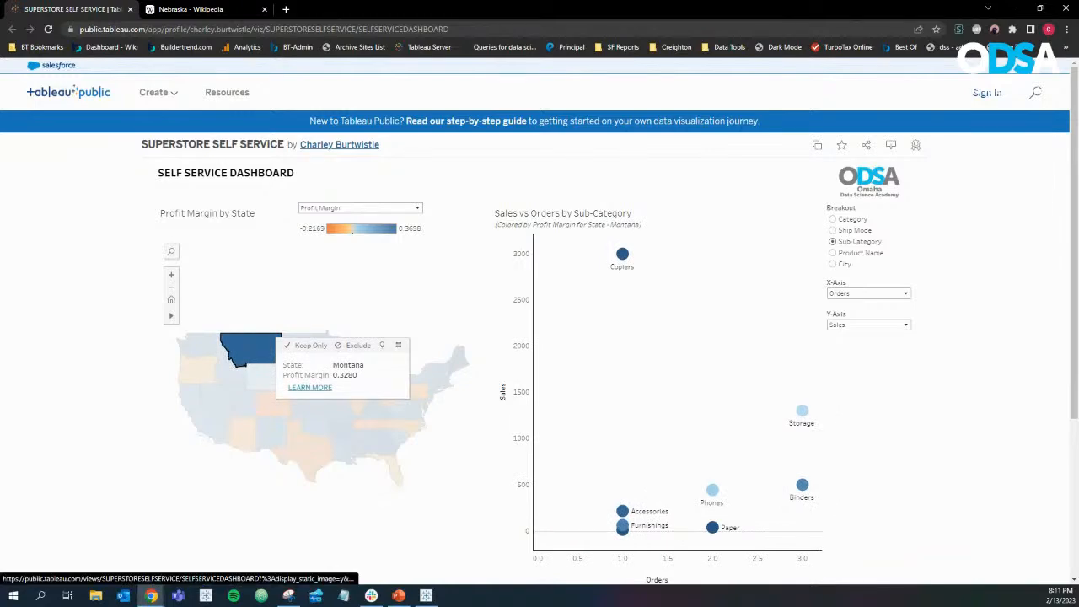
{"action": "left_click", "coordinate": [309, 386]}
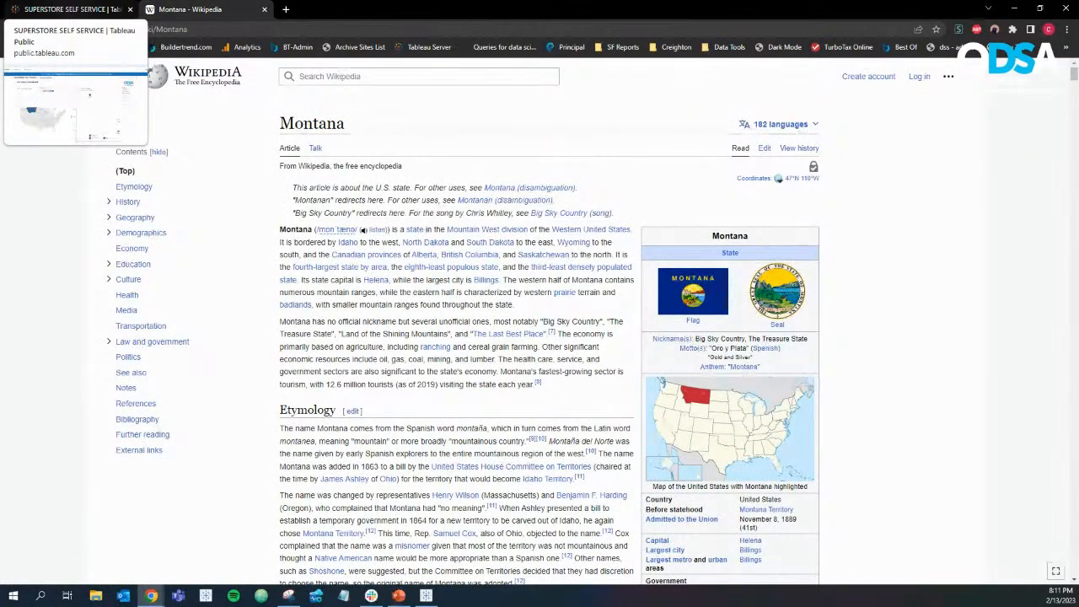
{"action": "left_click", "coordinate": [72, 10]}
Step: Filter the published scatter plot by Iowa from the map, and clear the selection
{"action": "mouse_move", "coordinate": [257, 362]}
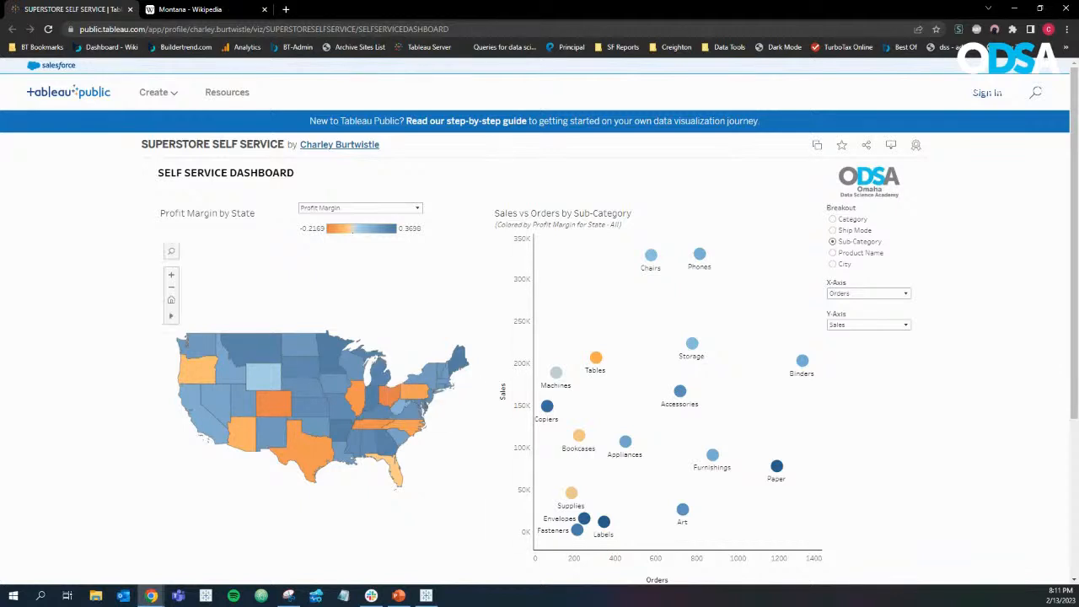
{"action": "left_click", "coordinate": [334, 383]}
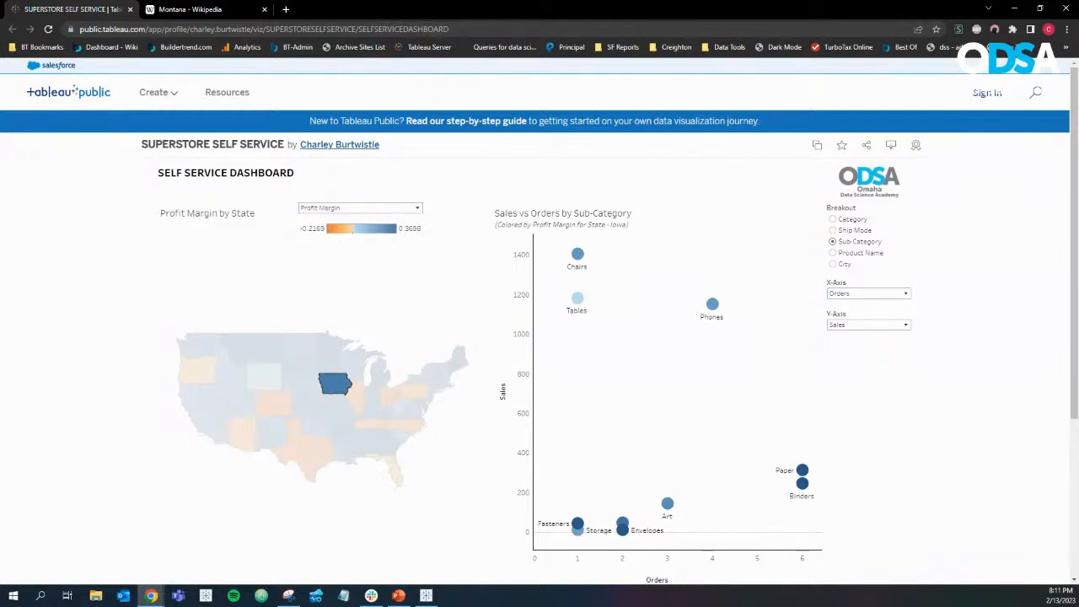
{"action": "left_click", "coordinate": [335, 384]}
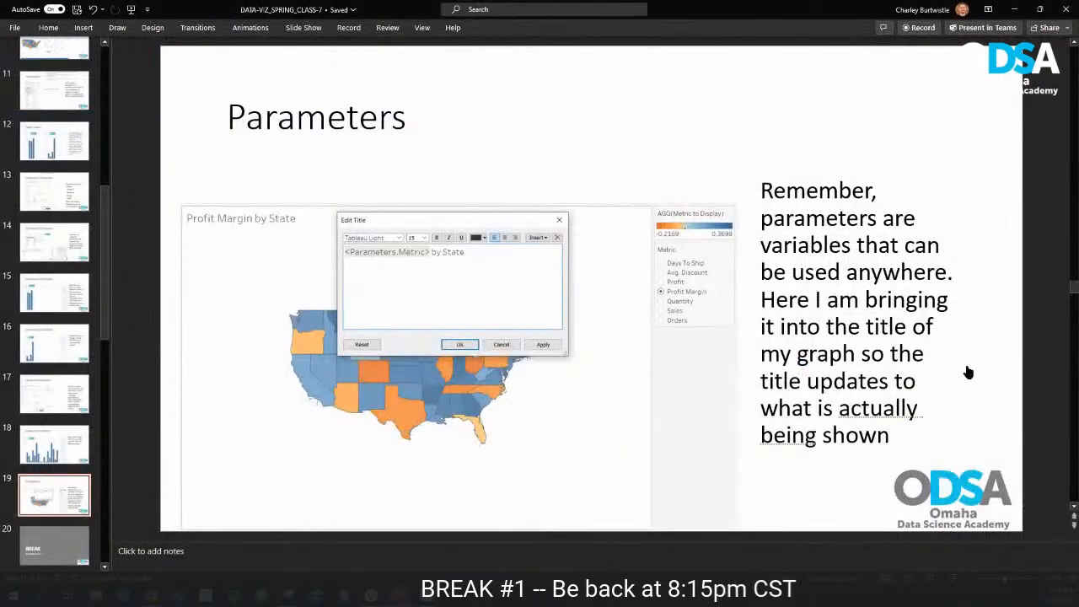
Step: Look through the Dashboard Actions slides on action types, Filter and Go to URL in the PowerPoint class deck
{"action": "scroll", "coordinate": [54, 303], "scroll_direction": "down", "scroll_amount": 7}
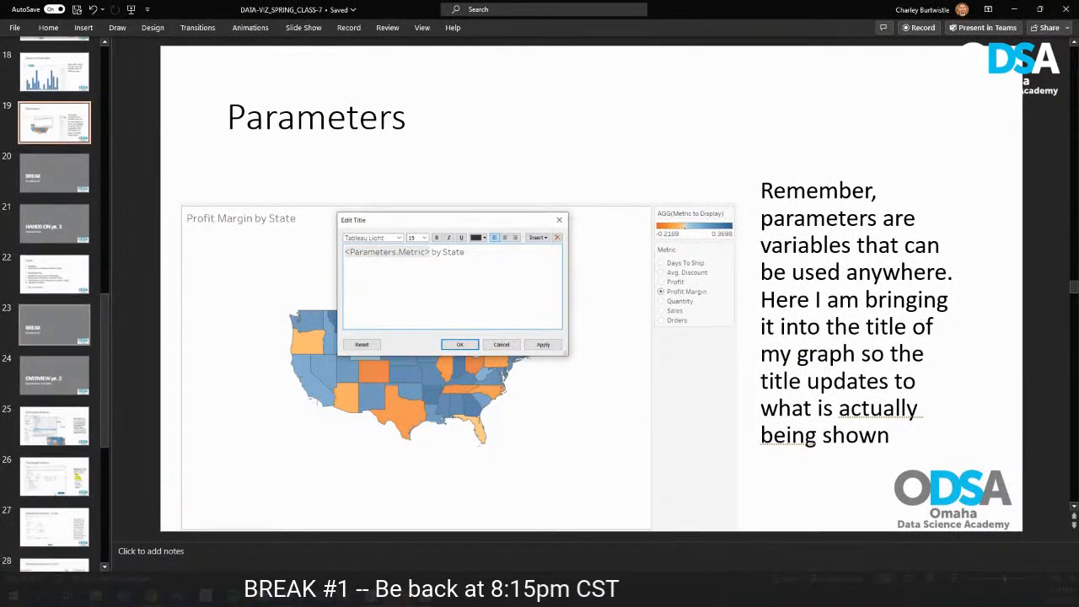
{"action": "scroll", "coordinate": [54, 270], "scroll_direction": "down", "scroll_amount": 3}
{"action": "left_click", "coordinate": [54, 253]}
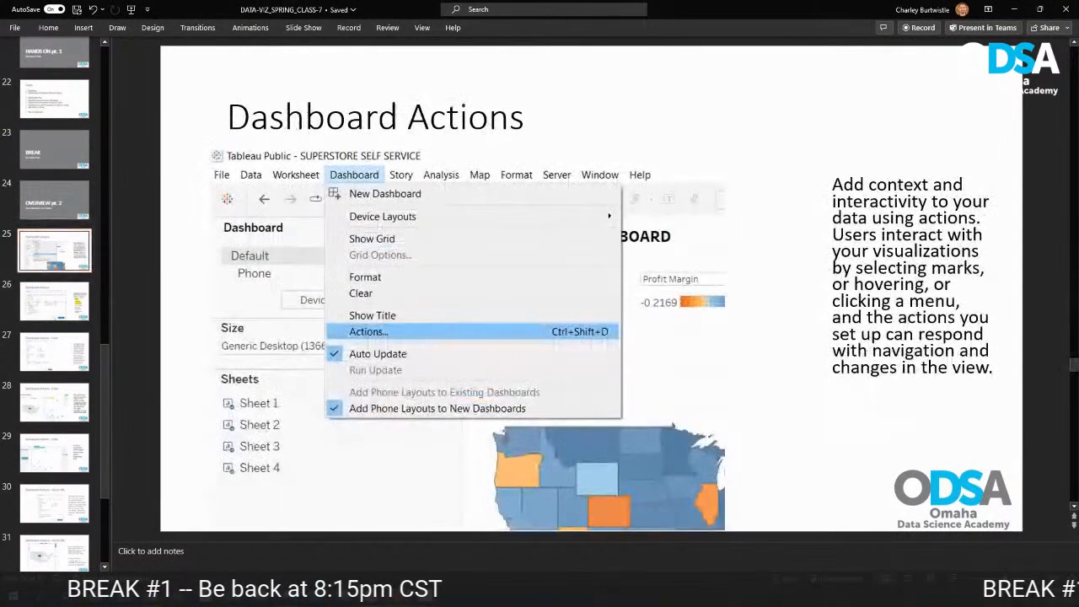
{"action": "left_click", "coordinate": [59, 312]}
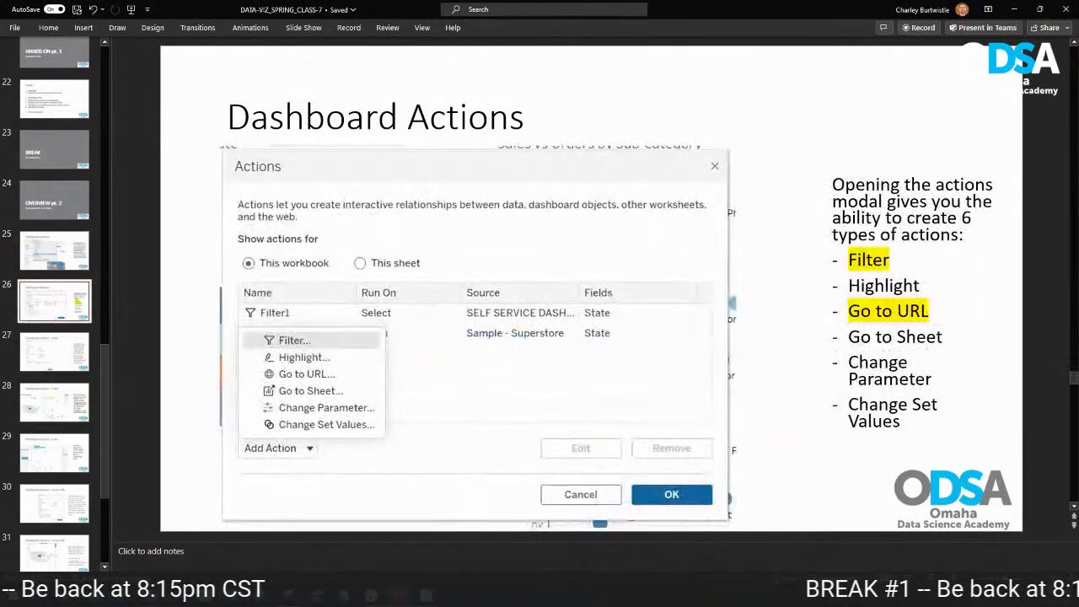
{"action": "scroll", "coordinate": [54, 303], "scroll_direction": "down", "scroll_amount": 3}
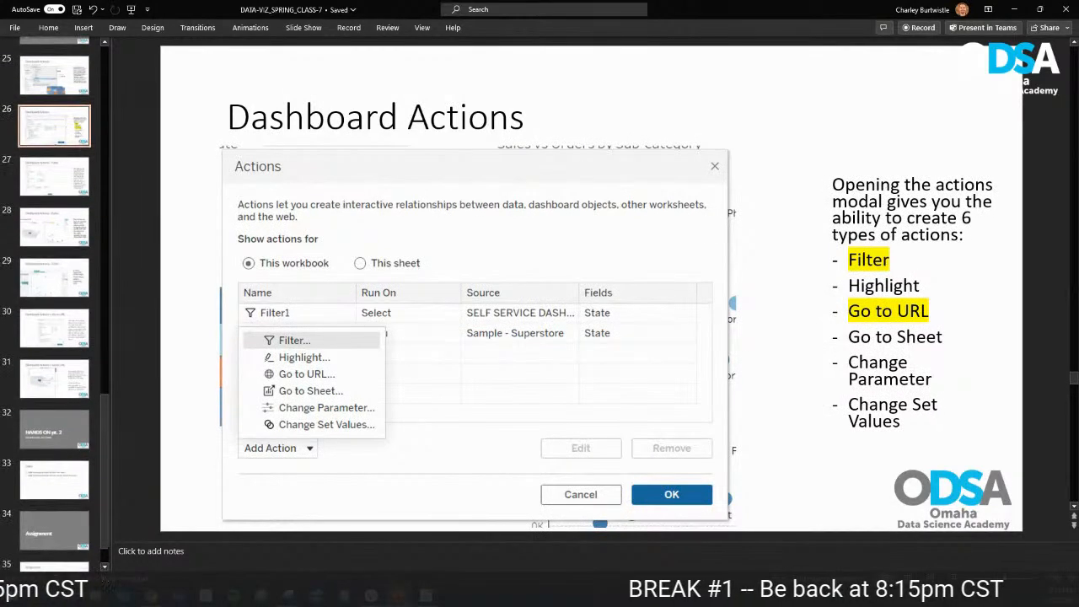
{"action": "key", "text": "Down"}
{"action": "key", "text": "Down"}
{"action": "key", "text": "Down"}
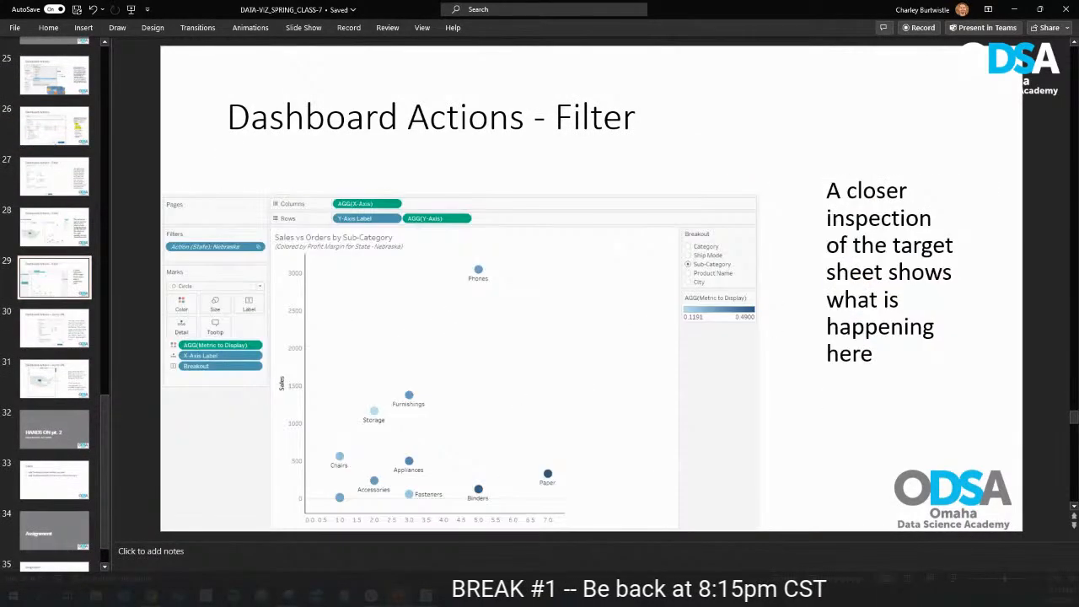
{"action": "key", "text": "Down"}
{"action": "key", "text": "Down"}
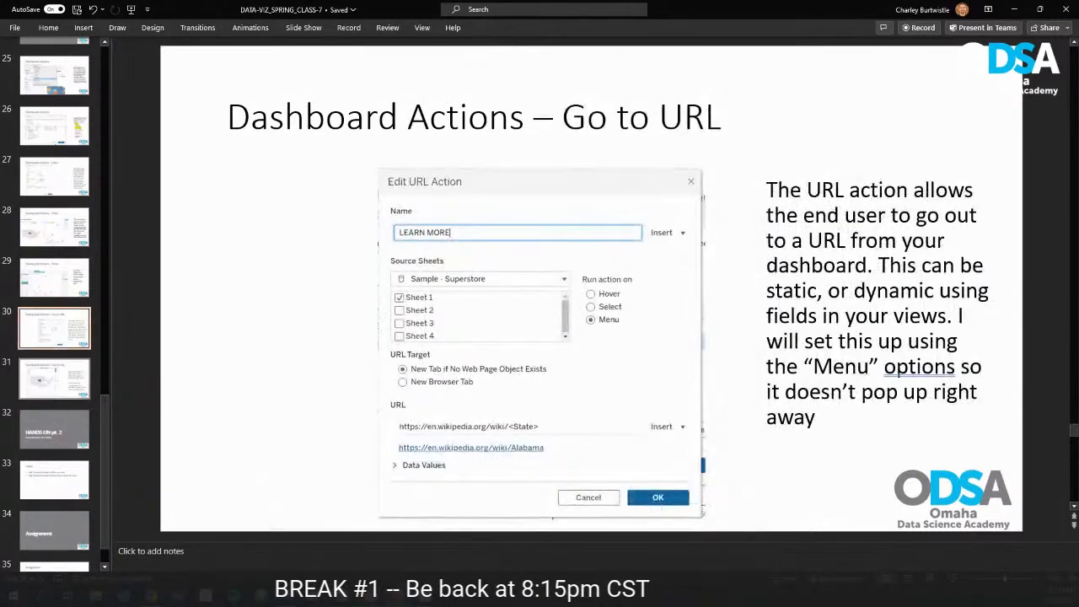
Step: Go back through the deck to the OVERVIEW pt. 2 slide that introduces dashboard actions
{"action": "key", "text": "Up"}
{"action": "key", "text": "Up"}
{"action": "key", "text": "Up"}
{"action": "key", "text": "Up"}
{"action": "key", "text": "Up"}
{"action": "key", "text": "Up"}
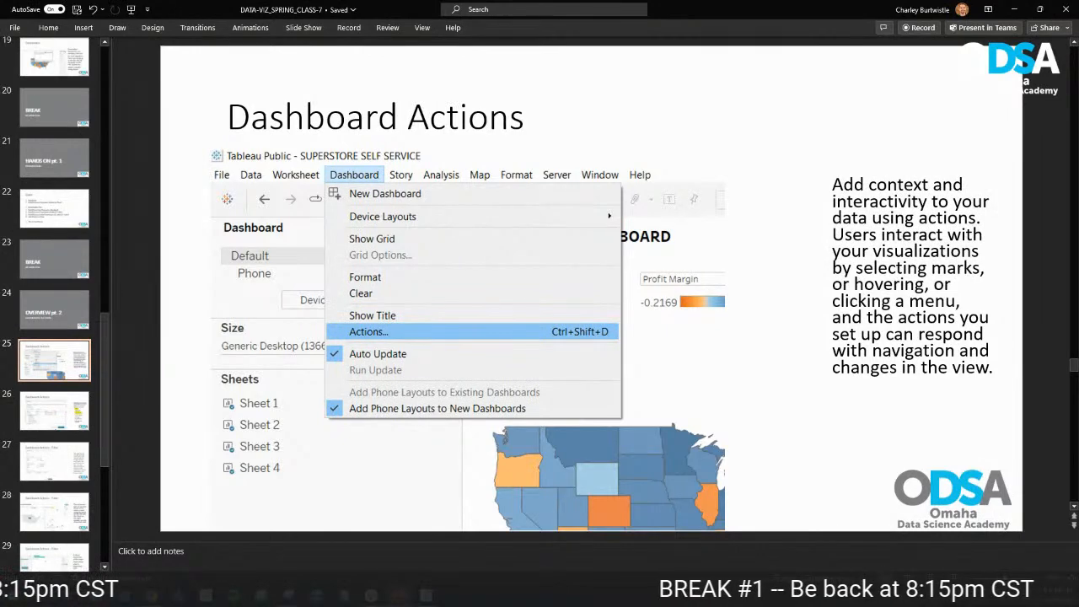
{"action": "key", "text": "Up"}
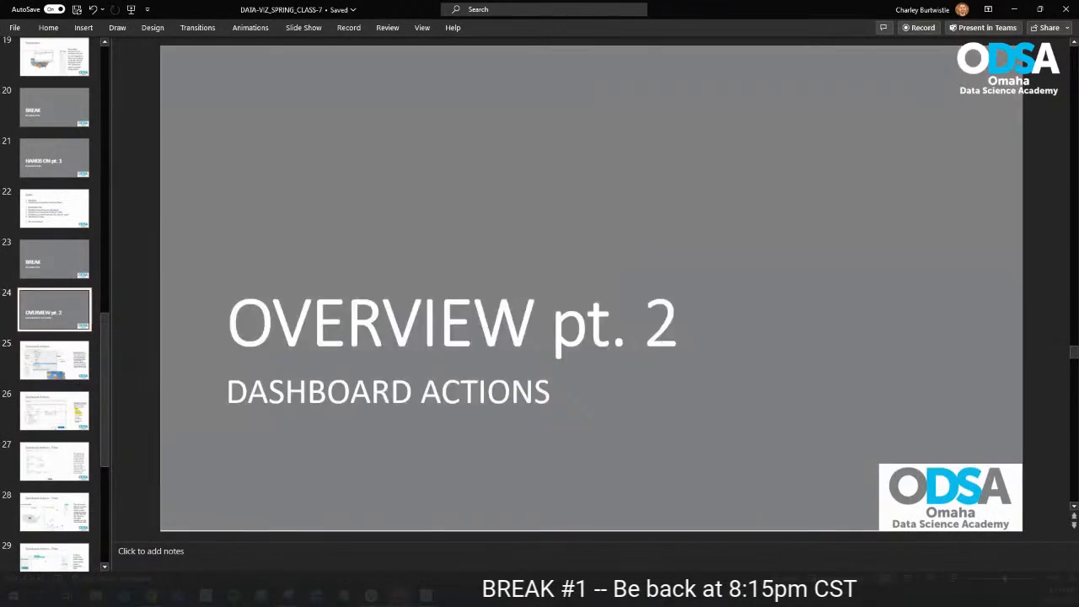
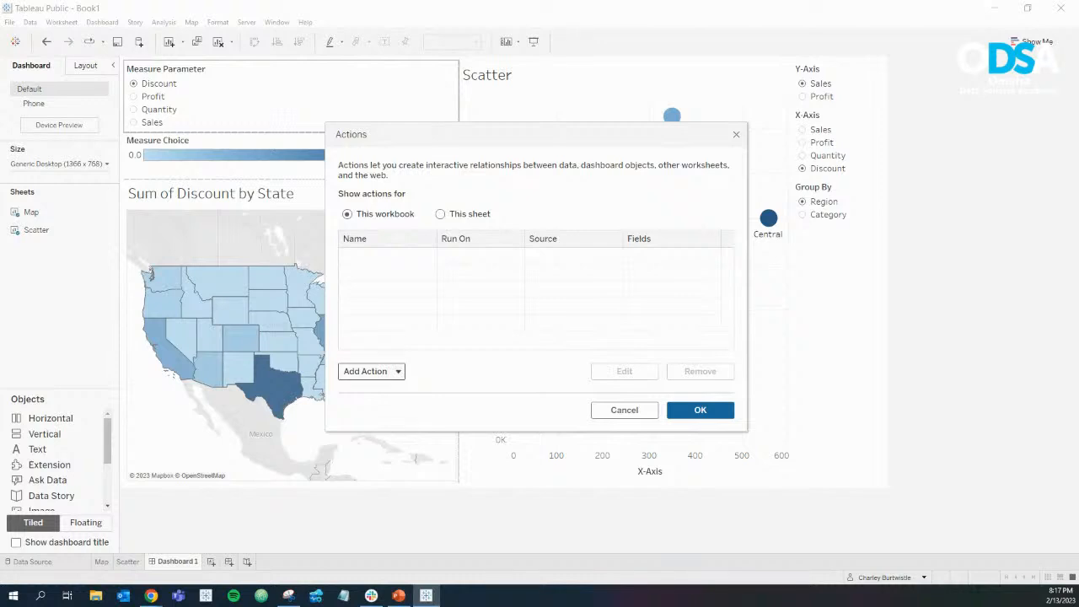
Step: Add a filter action to Dashboard 1 with only Map as source sheet and only Scatter as target sheet
{"action": "left_click", "coordinate": [366, 371]}
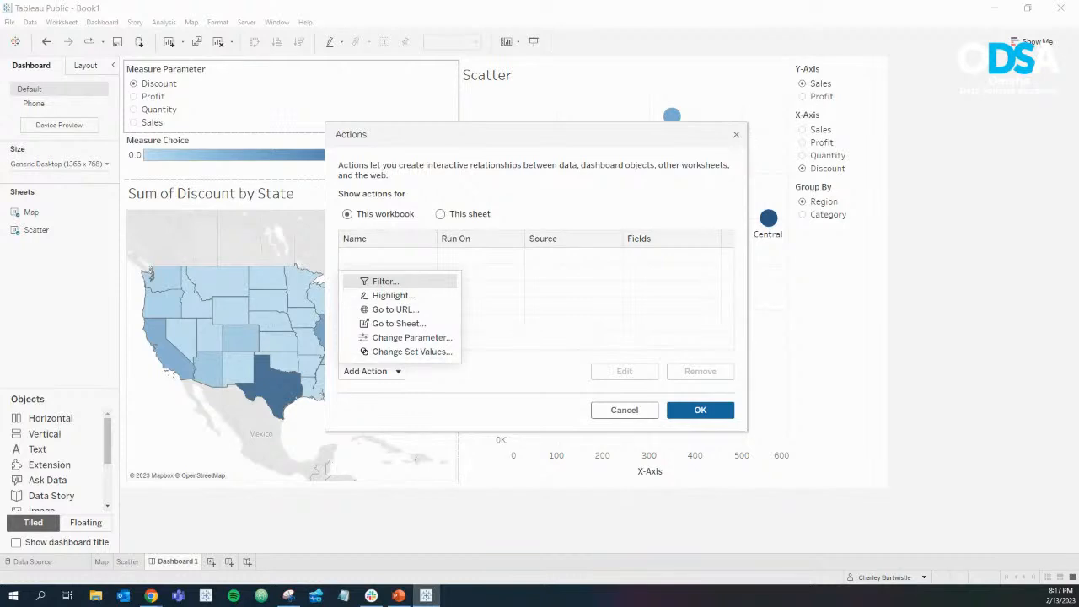
{"action": "left_click", "coordinate": [385, 281]}
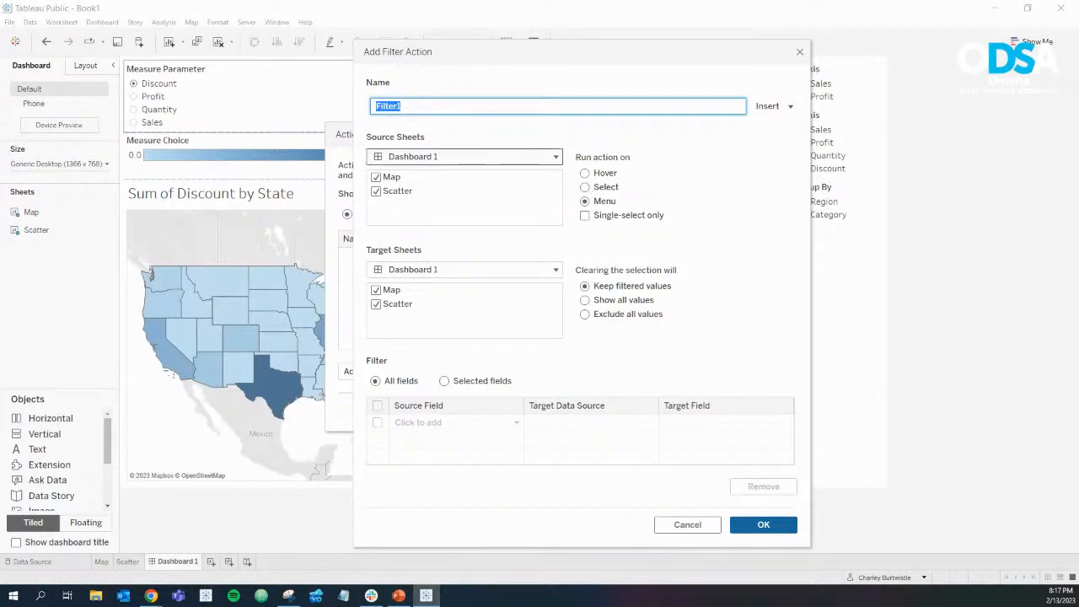
{"action": "left_click", "coordinate": [376, 190]}
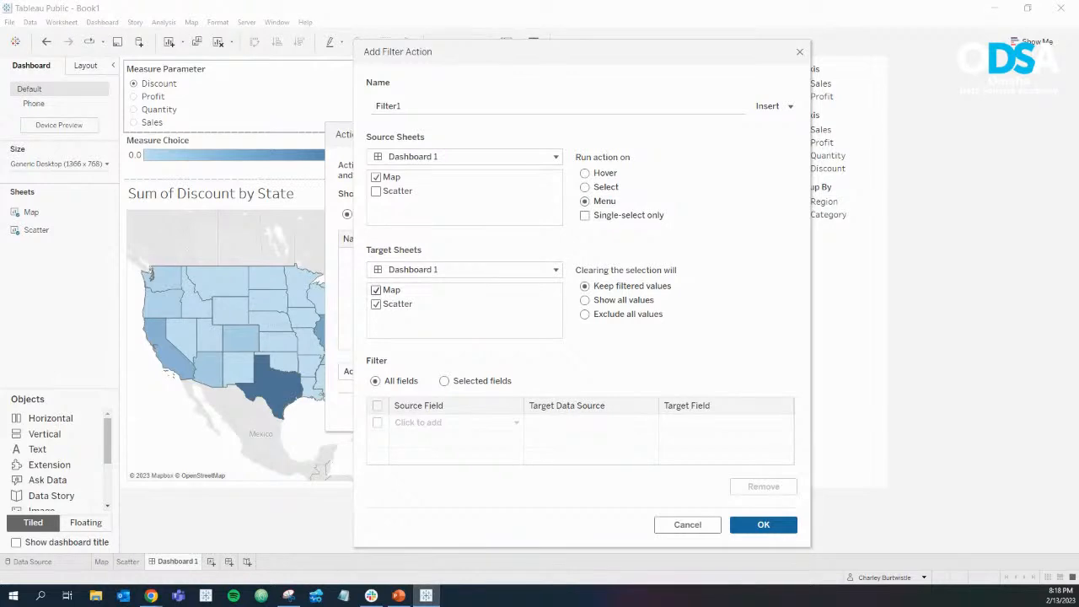
{"action": "left_click", "coordinate": [376, 289]}
Step: Set the filter action to run on Select and to show all values when the selection is cleared
{"action": "left_click", "coordinate": [585, 173]}
{"action": "left_click", "coordinate": [585, 187]}
{"action": "left_click", "coordinate": [585, 201]}
{"action": "left_click", "coordinate": [585, 187]}
{"action": "left_click", "coordinate": [585, 300]}
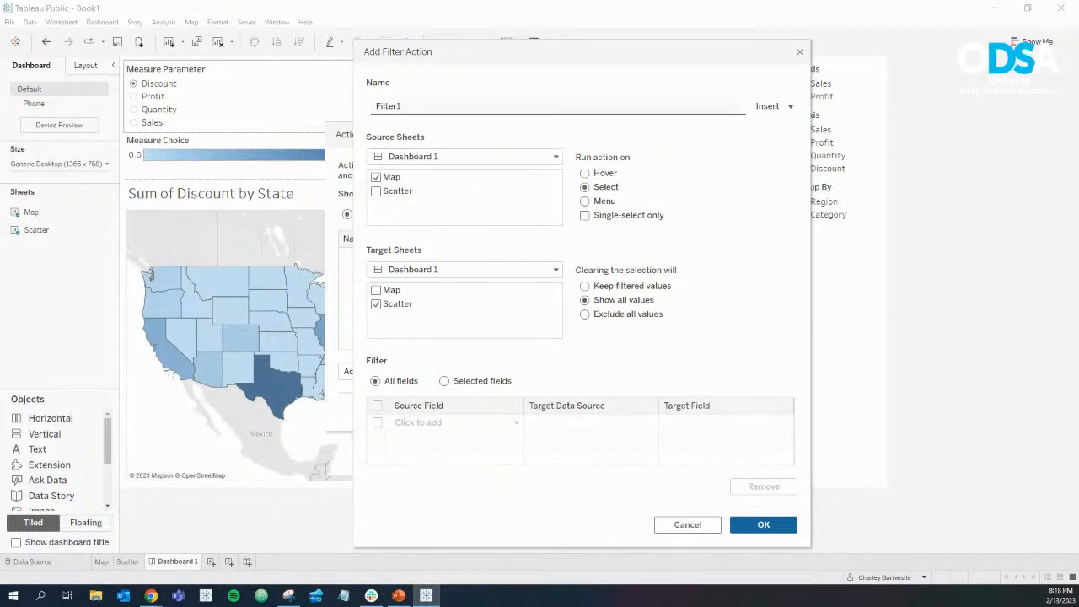
Step: Name the filter action State Filter
{"action": "left_click", "coordinate": [400, 106]}
{"action": "double_click", "coordinate": [399, 105]}
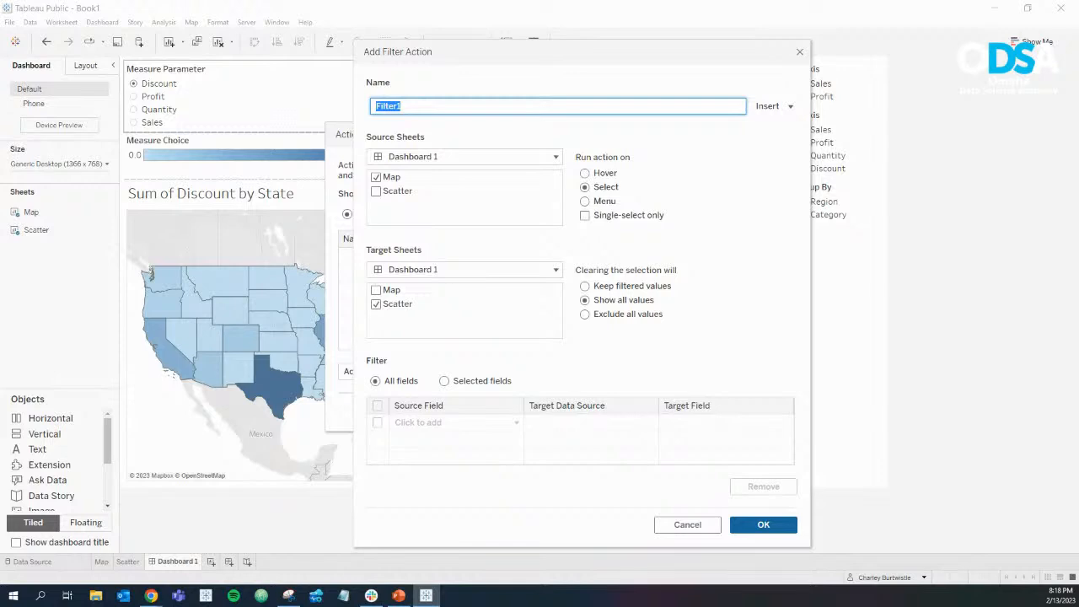
{"action": "type", "text": "State Filter"}
Step: Limit the filter action to the selected field State, and save the dashboard's actions
{"action": "left_click", "coordinate": [444, 381]}
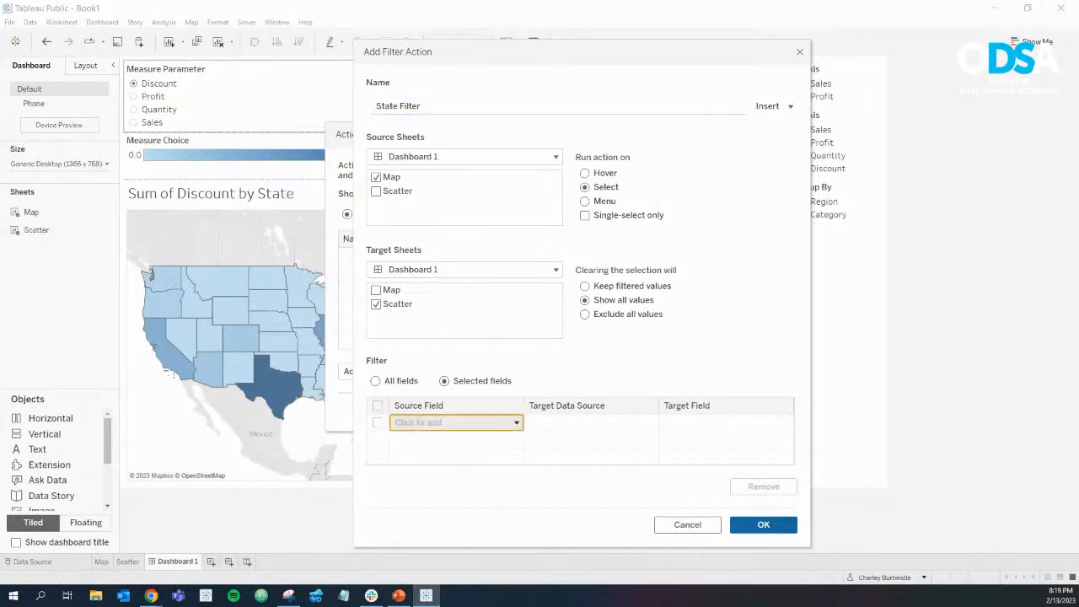
{"action": "left_click", "coordinate": [455, 422]}
{"action": "type", "text": "sta"}
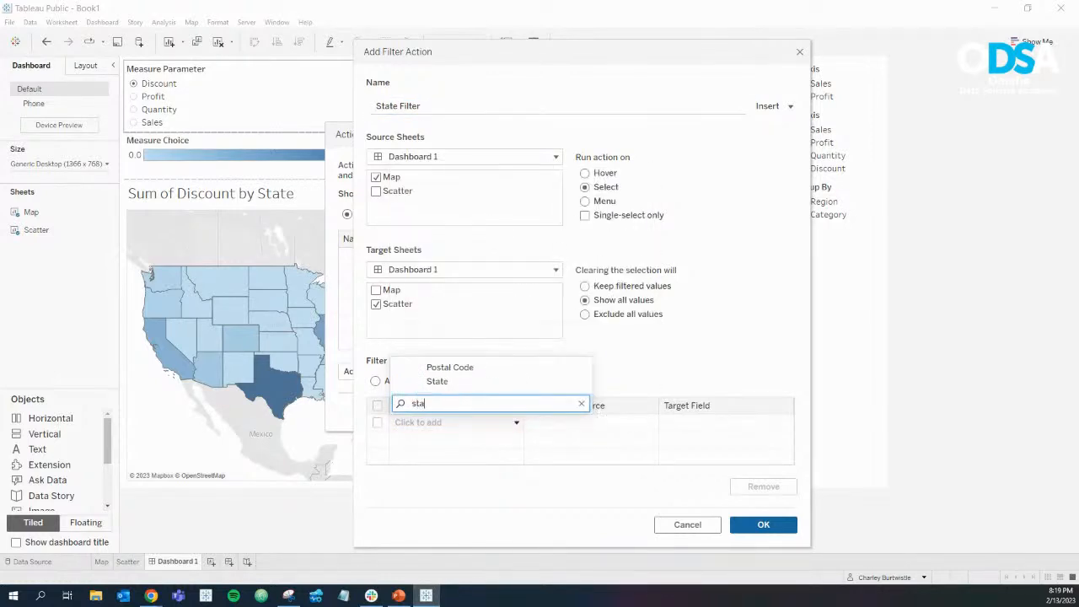
{"action": "left_click", "coordinate": [443, 381]}
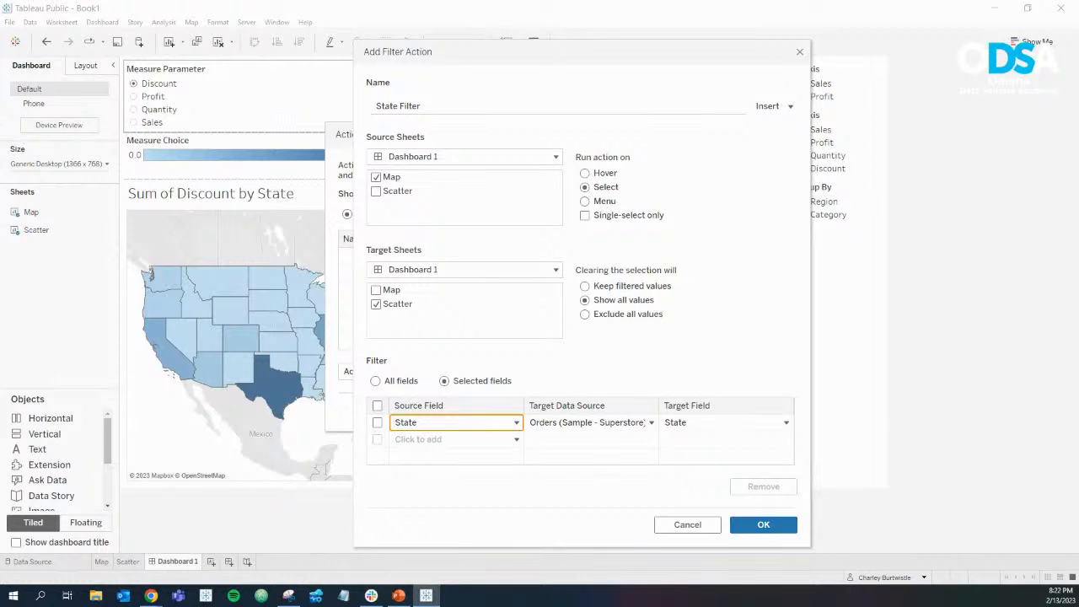
{"action": "left_click", "coordinate": [763, 524]}
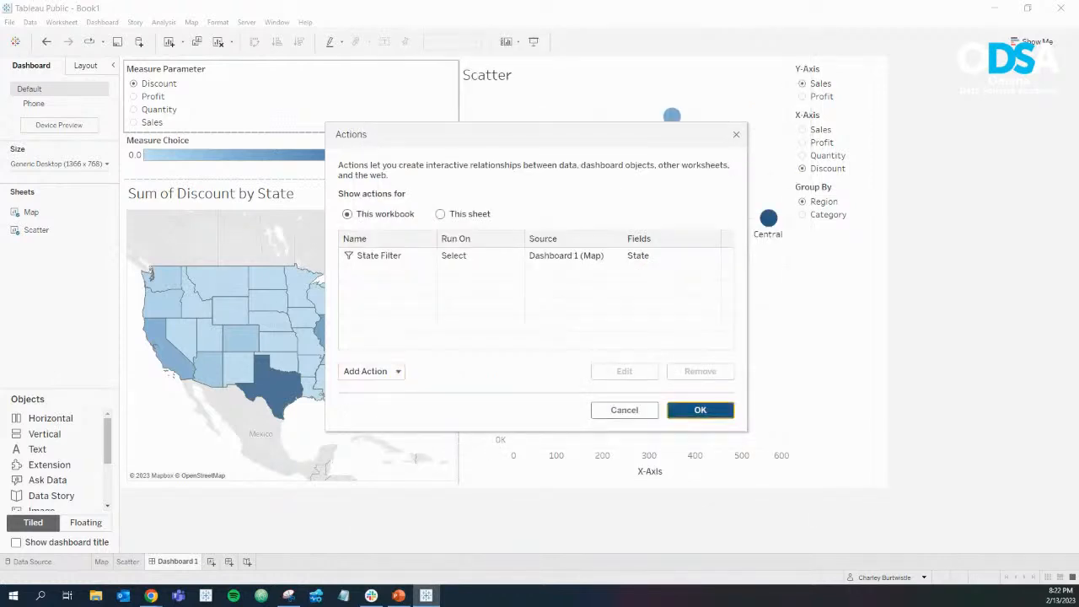
{"action": "left_click", "coordinate": [698, 409]}
Step: Test the State Filter by selecting Nebraska and Kansas on the map, and set Group By to Category and X-Axis to Quantity
{"action": "left_click", "coordinate": [268, 320]}
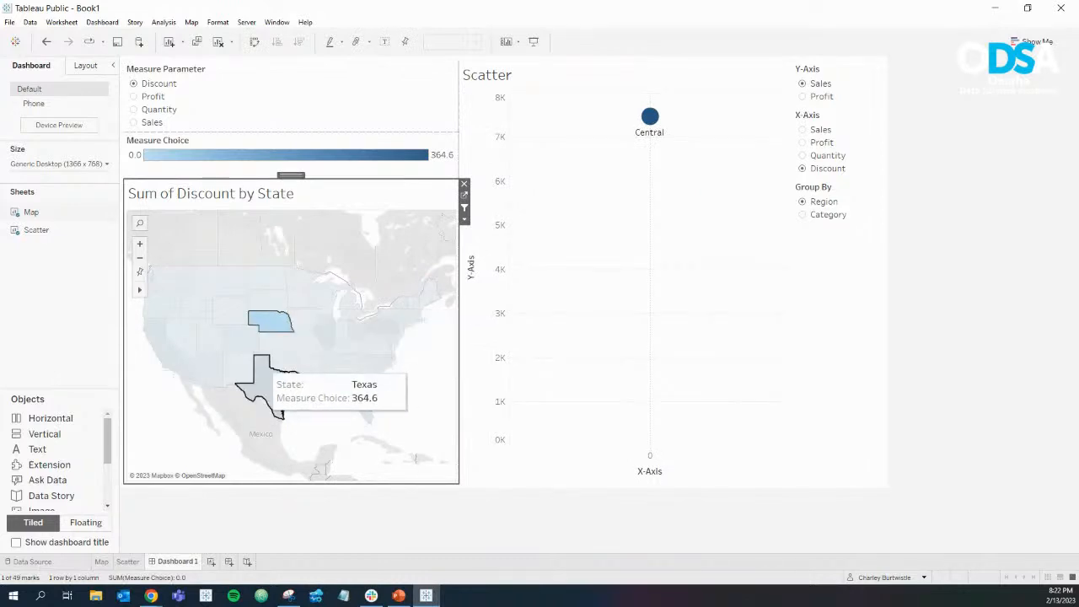
{"action": "left_click", "coordinate": [278, 341]}
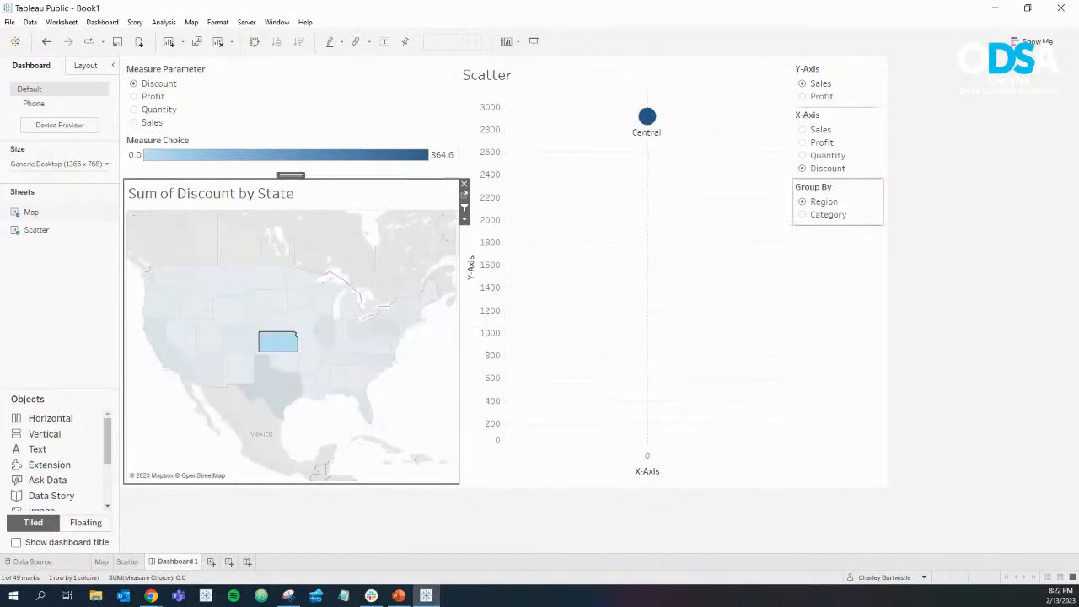
{"action": "left_click", "coordinate": [817, 214]}
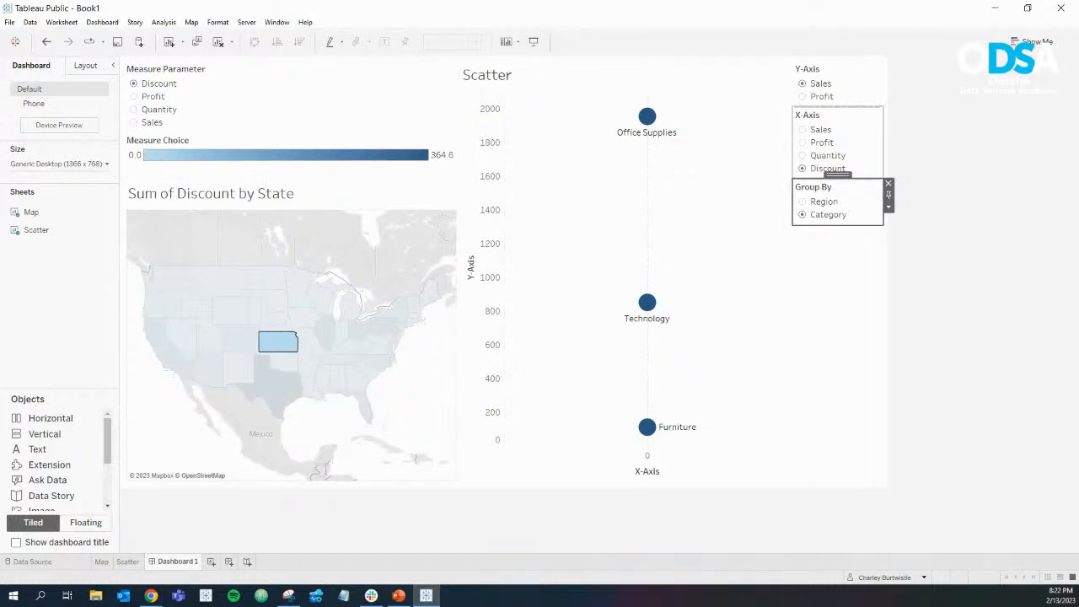
{"action": "left_click", "coordinate": [822, 155]}
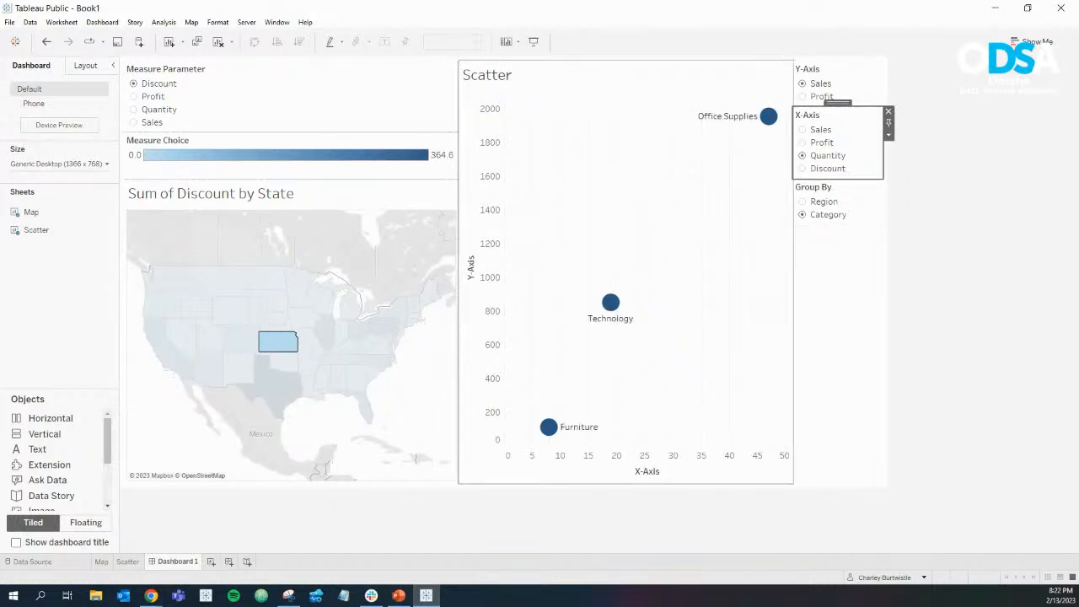
Step: Test the State Filter by selecting North Dakota, Montana, Idaho, Utah, Nevada and California on the map in turn, and clear the selection
{"action": "left_click", "coordinate": [267, 278]}
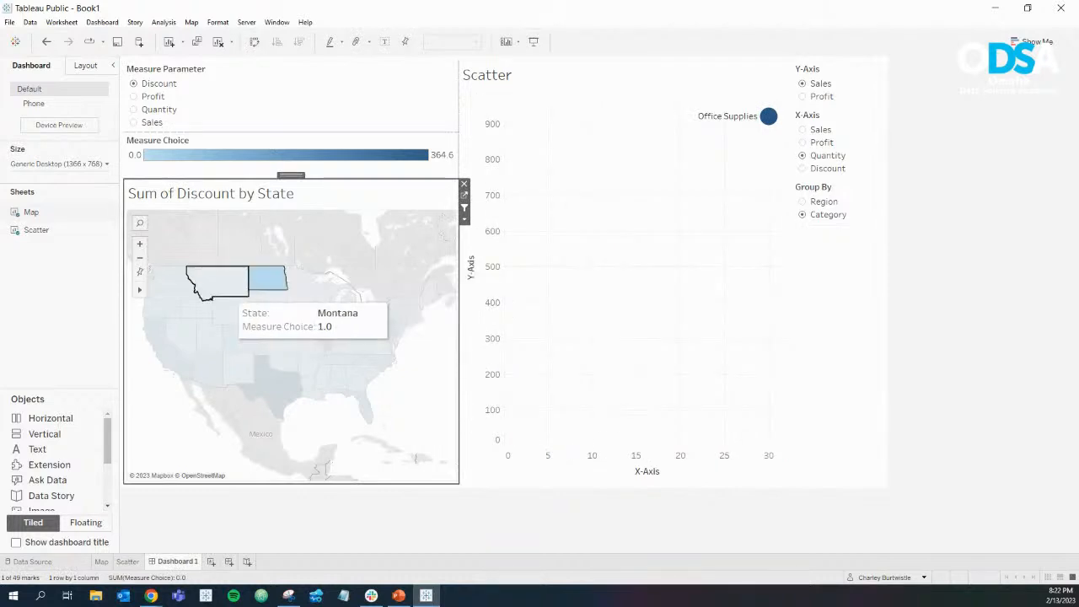
{"action": "left_click", "coordinate": [223, 284]}
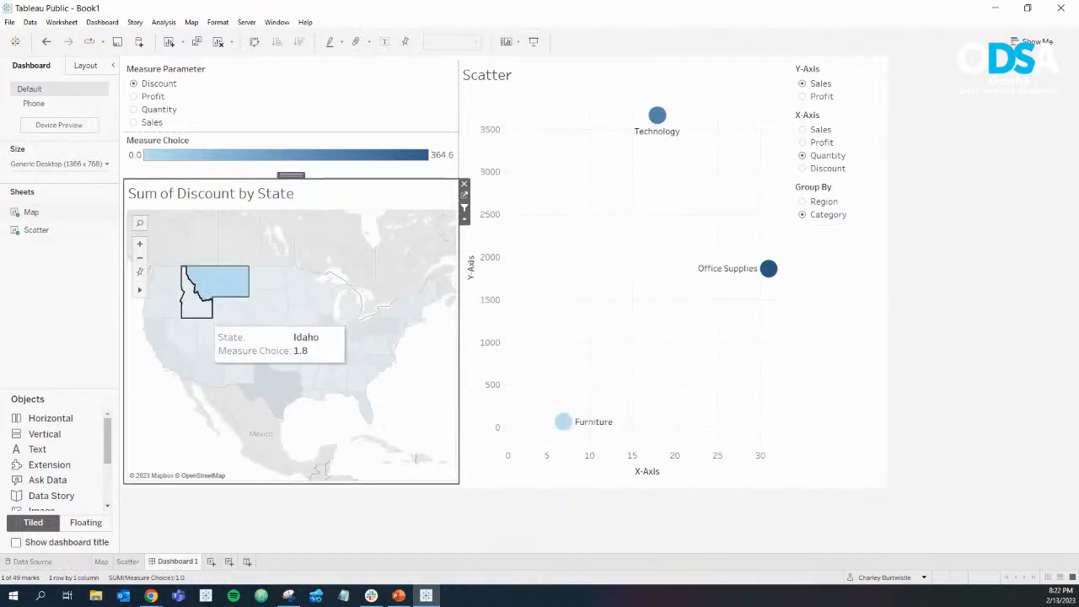
{"action": "left_click", "coordinate": [196, 297]}
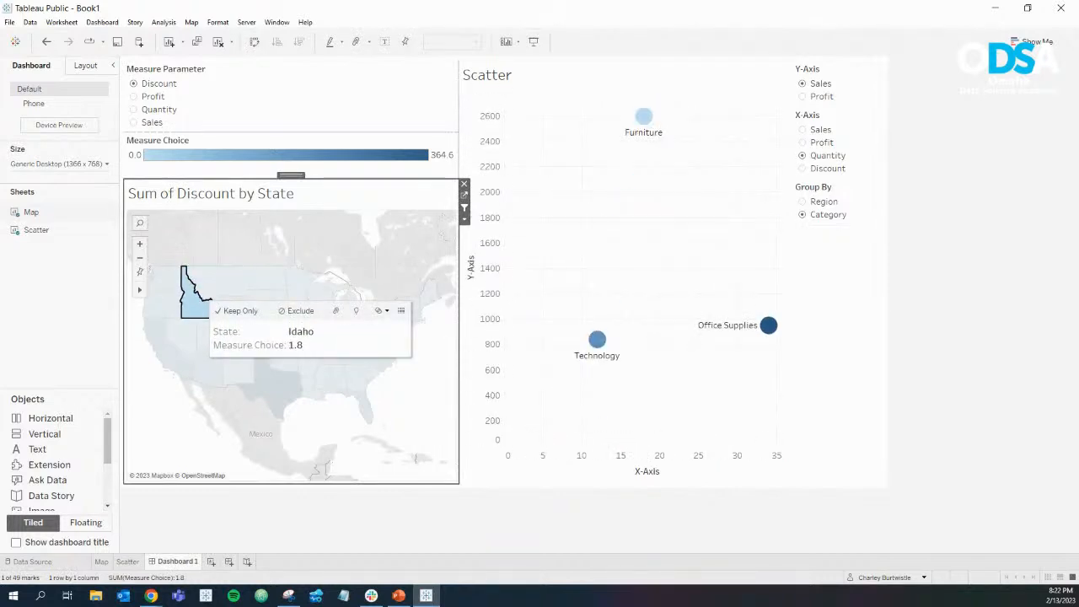
{"action": "left_click", "coordinate": [206, 333]}
{"action": "left_click", "coordinate": [187, 346]}
{"action": "left_click", "coordinate": [168, 369]}
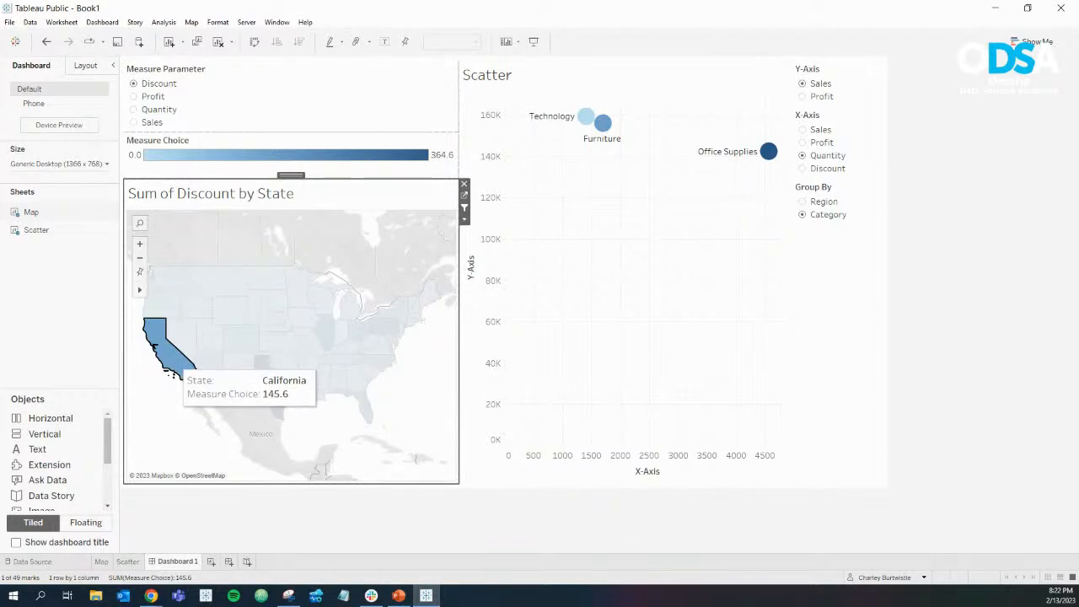
{"action": "left_click", "coordinate": [173, 364]}
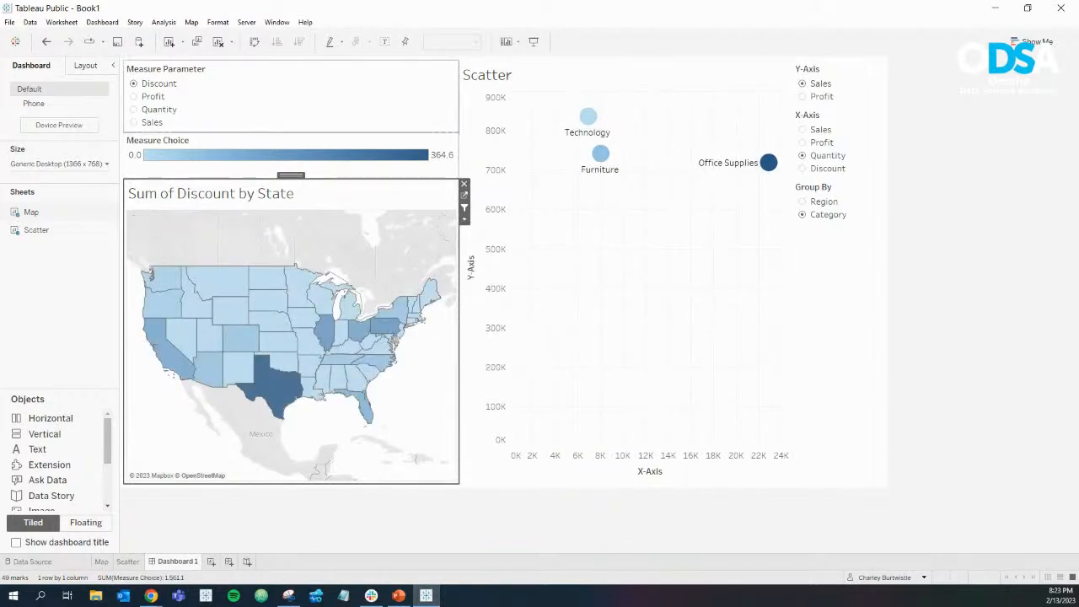
Step: Edit the State Filter action to keep filtered values when the selection is cleared, and save the dashboard's actions
{"action": "left_click", "coordinate": [102, 22]}
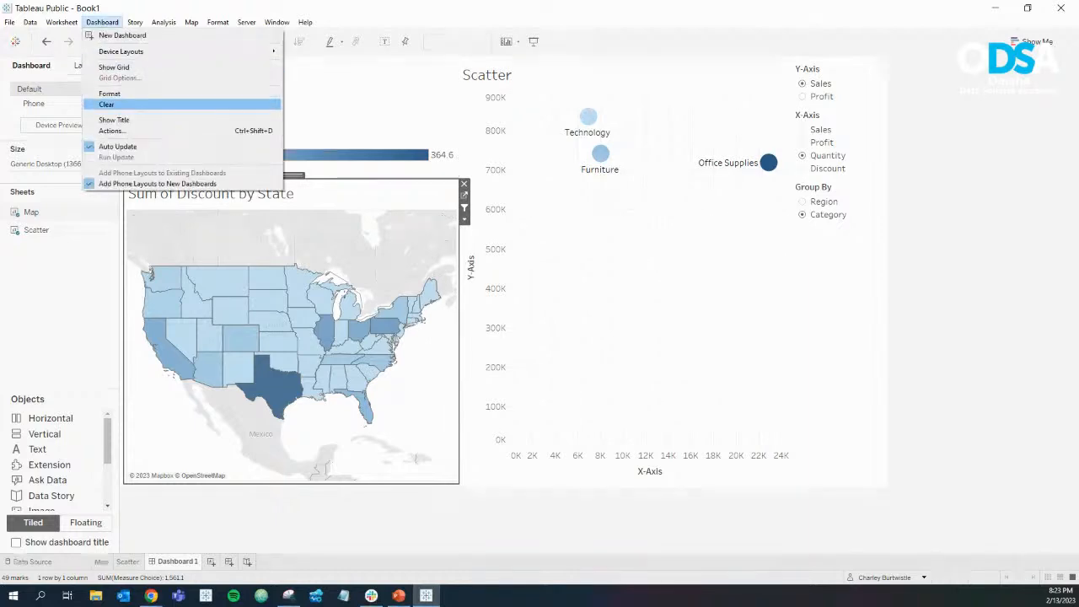
{"action": "left_click", "coordinate": [114, 131]}
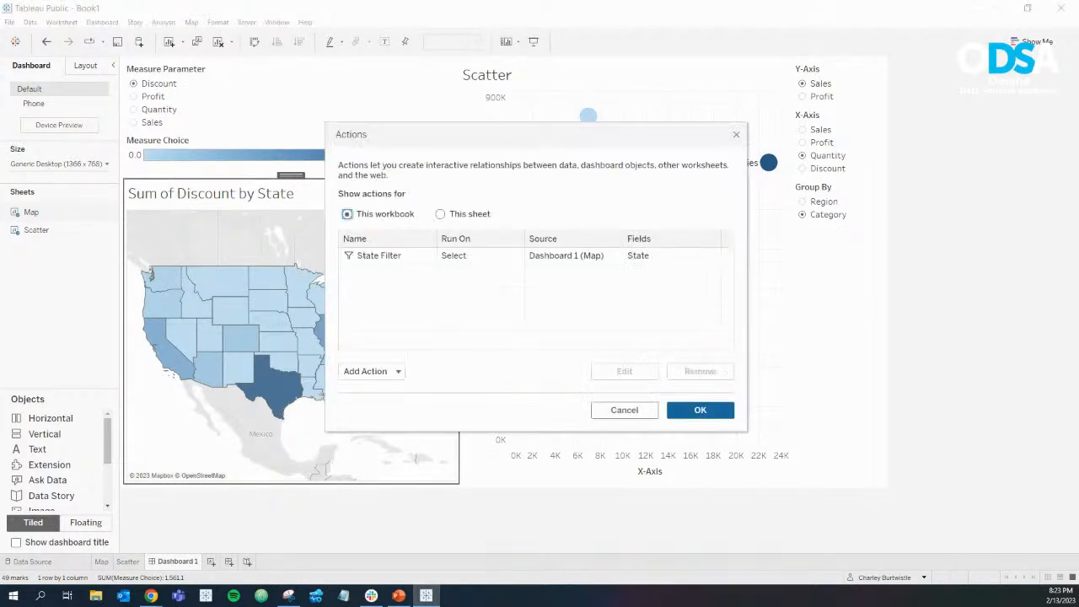
{"action": "left_click", "coordinate": [623, 371]}
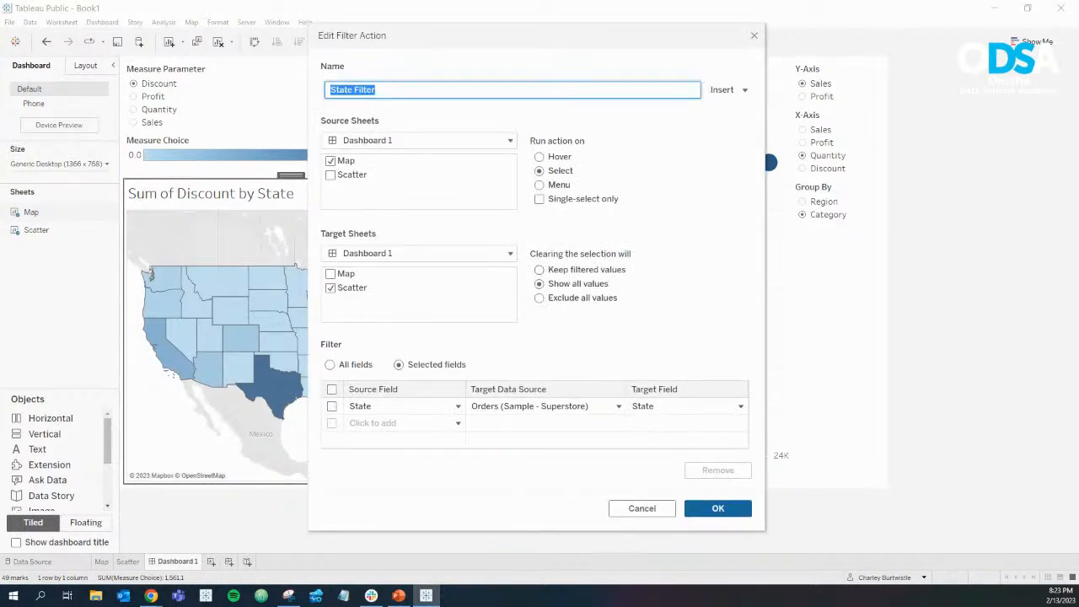
{"action": "left_click", "coordinate": [539, 270]}
{"action": "left_click", "coordinate": [717, 508]}
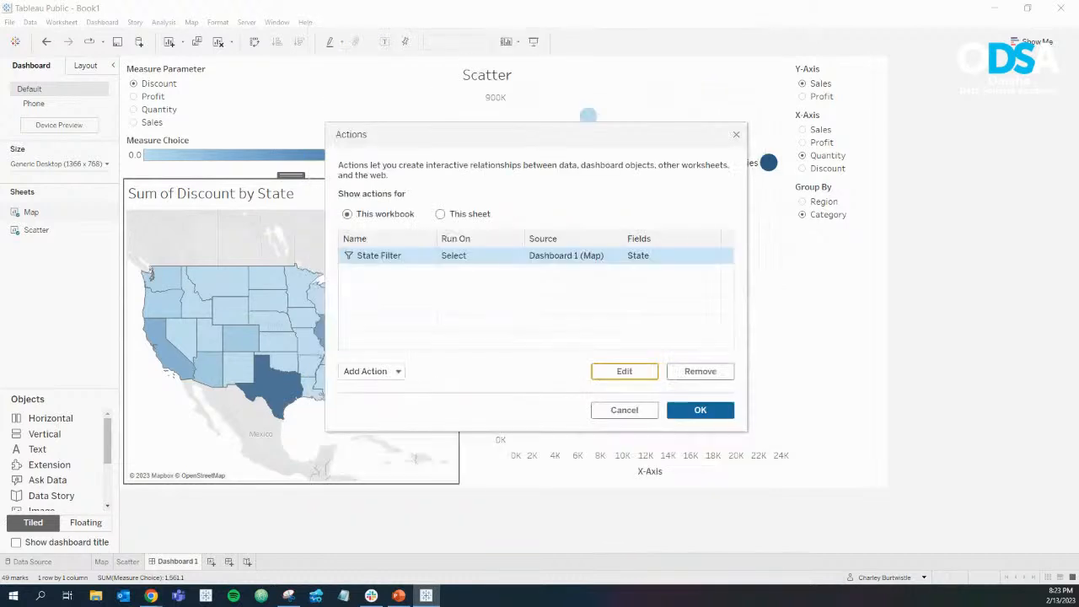
{"action": "left_click", "coordinate": [699, 409]}
Step: Check the scatter plot's response to clearing the map selection by selecting and deselecting Nebraska and Kansas
{"action": "left_click", "coordinate": [276, 324]}
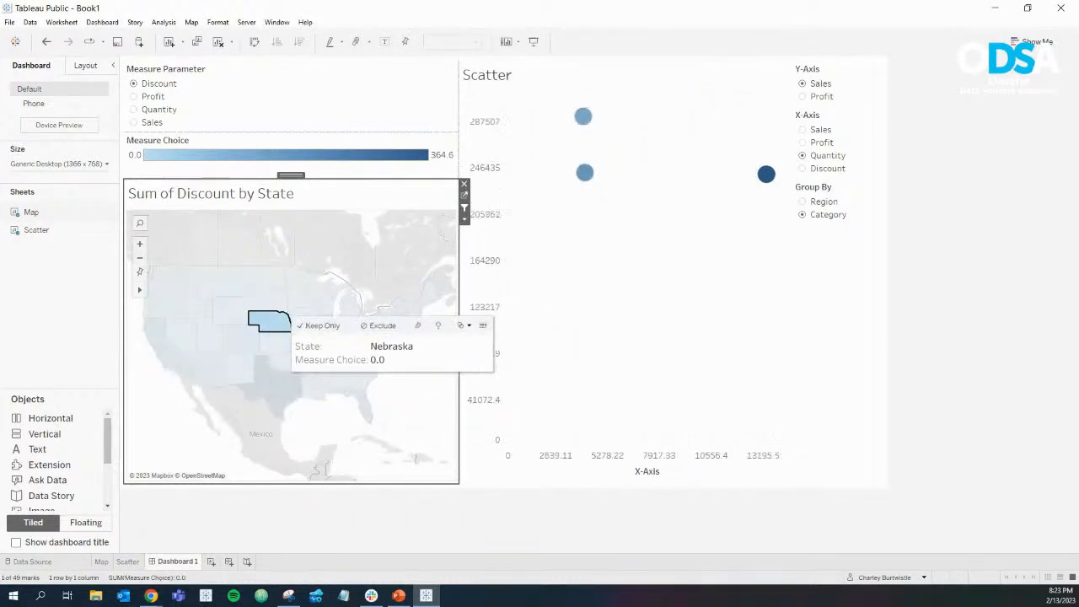
{"action": "left_click", "coordinate": [271, 324]}
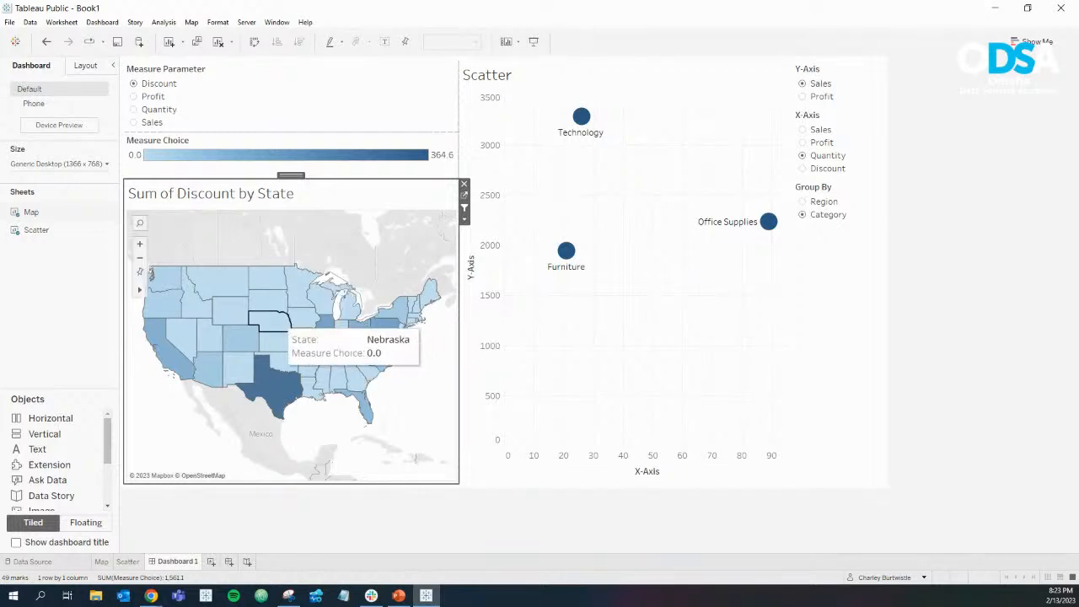
{"action": "left_click", "coordinate": [278, 344]}
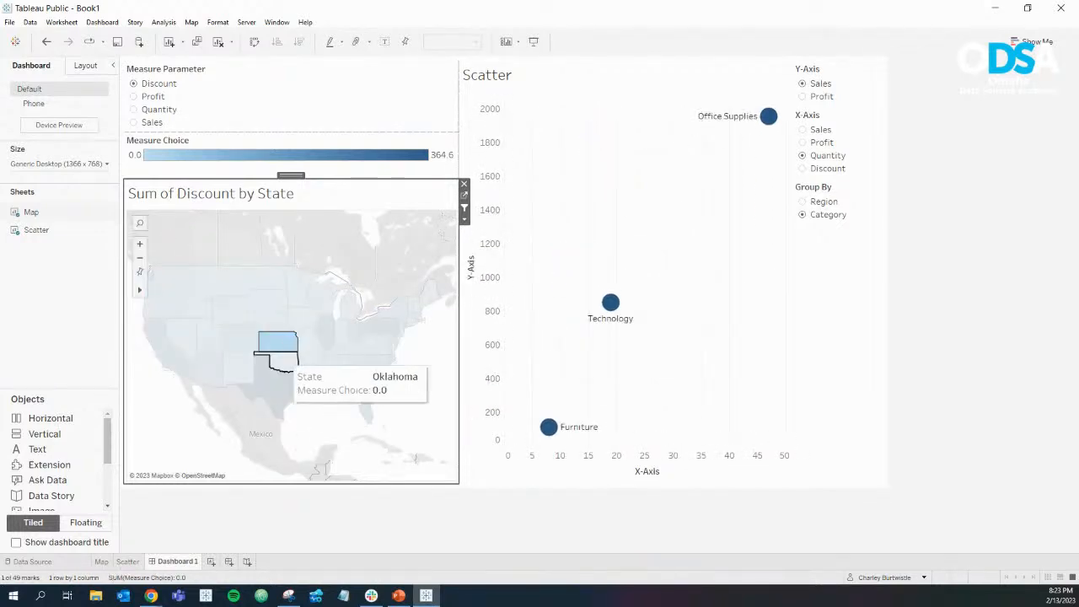
{"action": "left_click", "coordinate": [285, 345]}
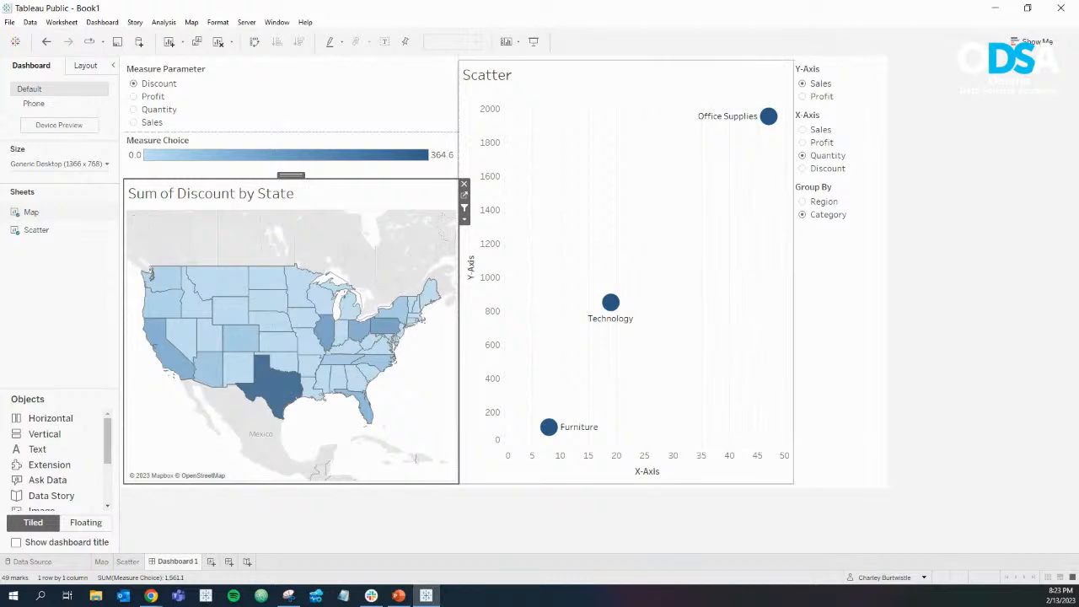
Step: Edit the State Filter action to exclude all values when the selection is cleared, and save the dashboard's actions
{"action": "left_click", "coordinate": [102, 22]}
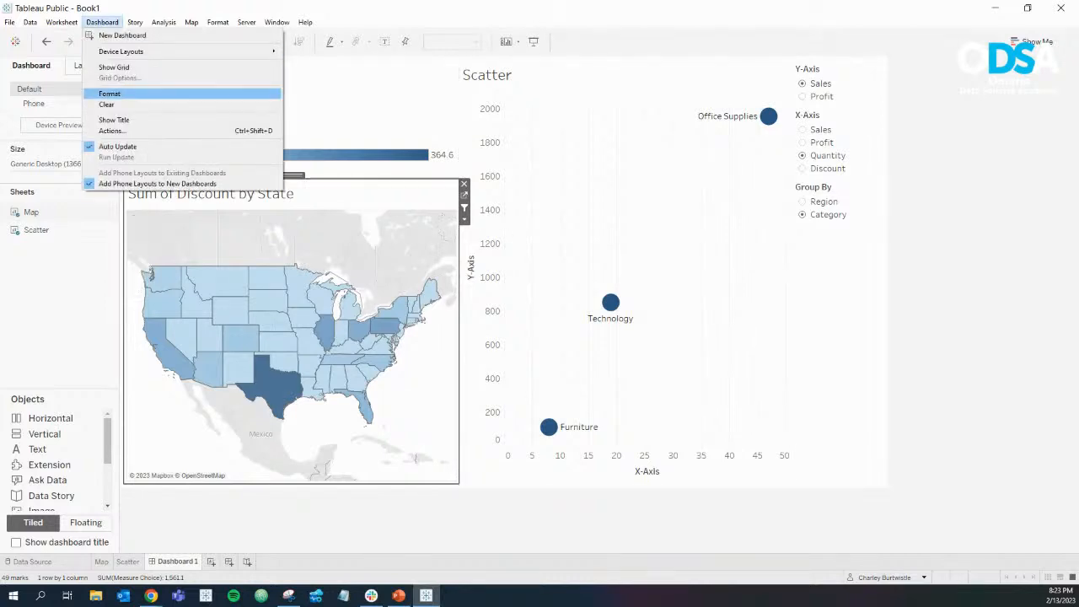
{"action": "key", "text": "Return"}
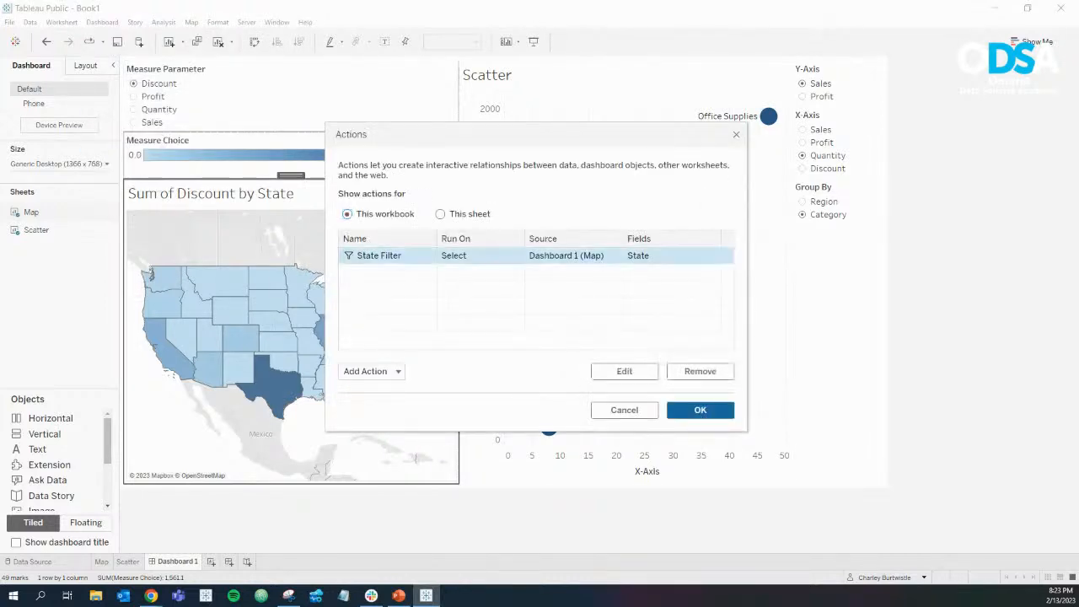
{"action": "left_click", "coordinate": [623, 371]}
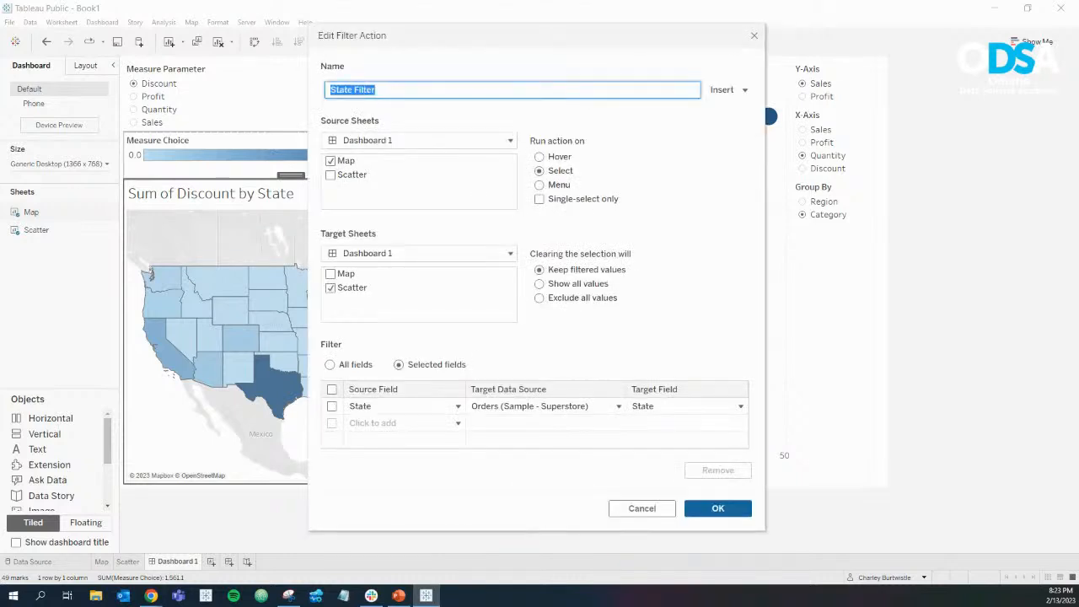
{"action": "left_click", "coordinate": [540, 297]}
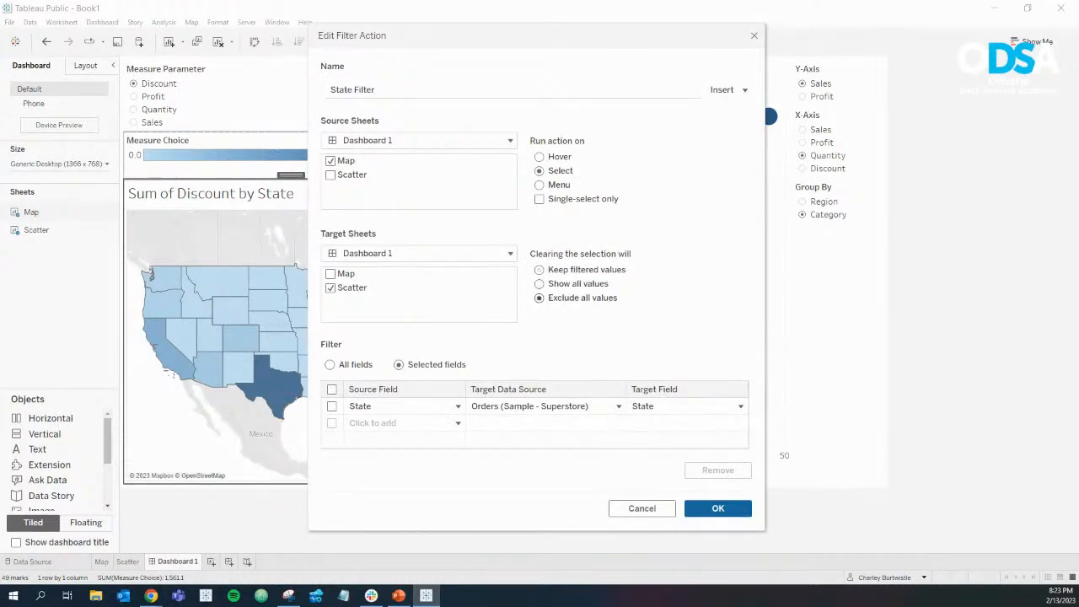
{"action": "left_click", "coordinate": [717, 508]}
{"action": "left_click", "coordinate": [699, 410]}
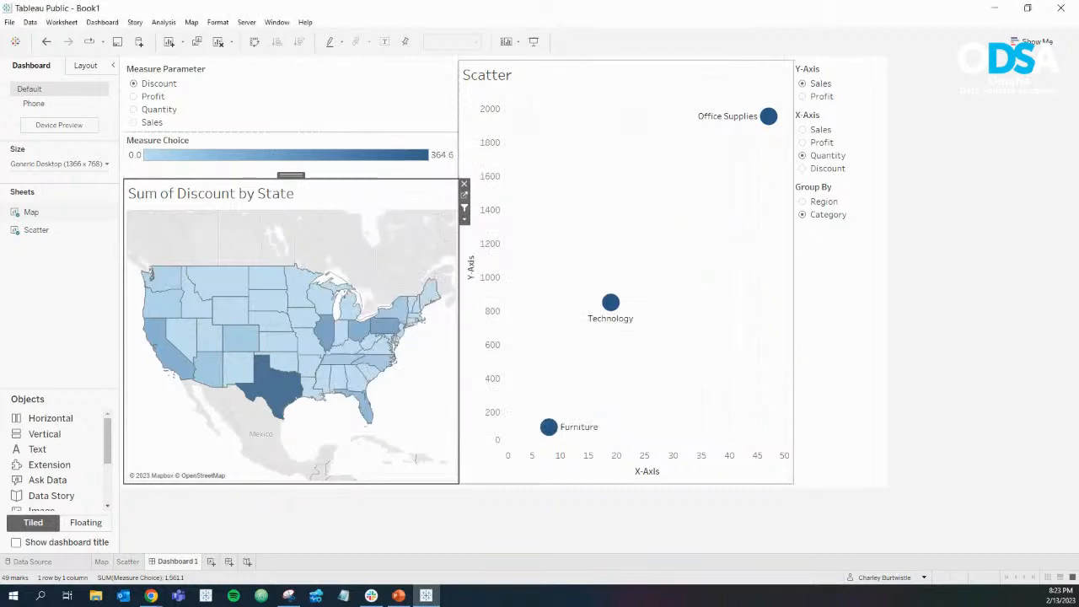
Step: Test the exclude-all behaviour by selecting and deselecting Texas, Nebraska, Wyoming and California on the map
{"action": "left_click", "coordinate": [278, 389]}
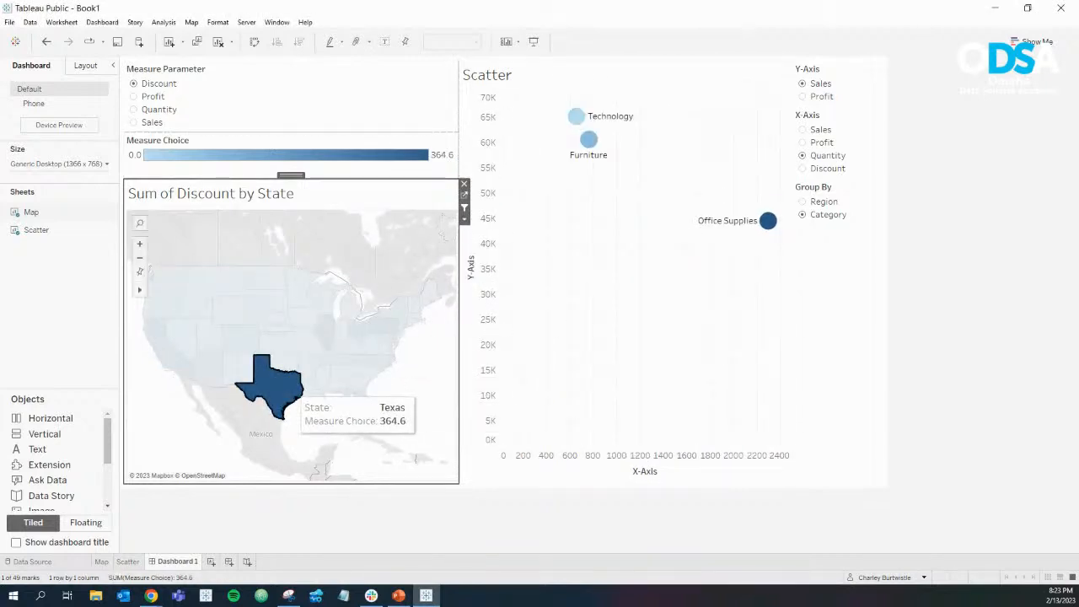
{"action": "left_click", "coordinate": [278, 390]}
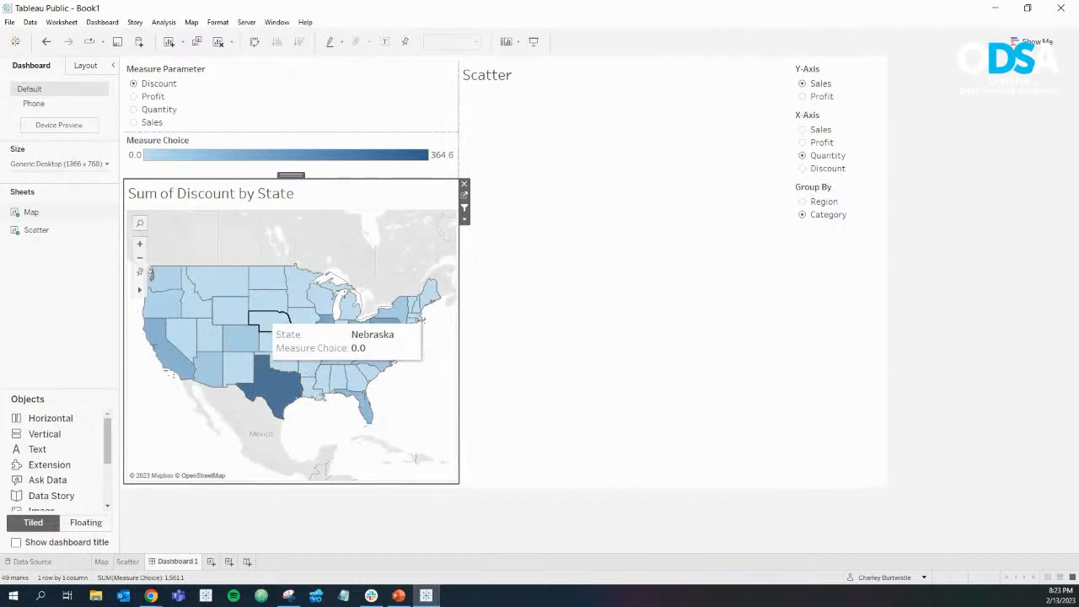
{"action": "left_click", "coordinate": [270, 321]}
{"action": "left_click", "coordinate": [270, 321]}
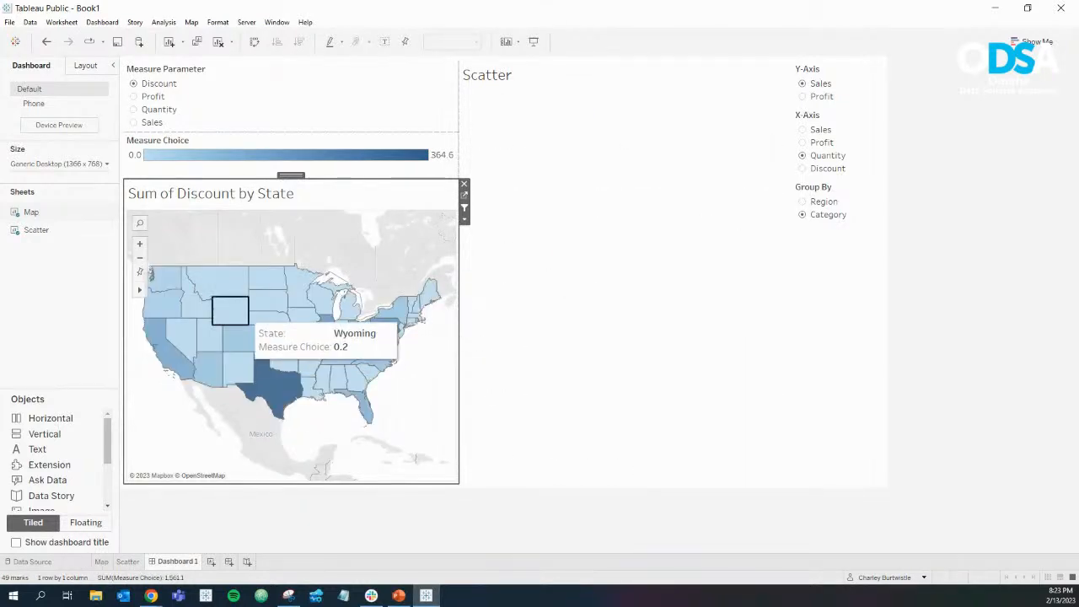
{"action": "left_click", "coordinate": [229, 309]}
{"action": "left_click", "coordinate": [230, 308]}
{"action": "left_click", "coordinate": [160, 358]}
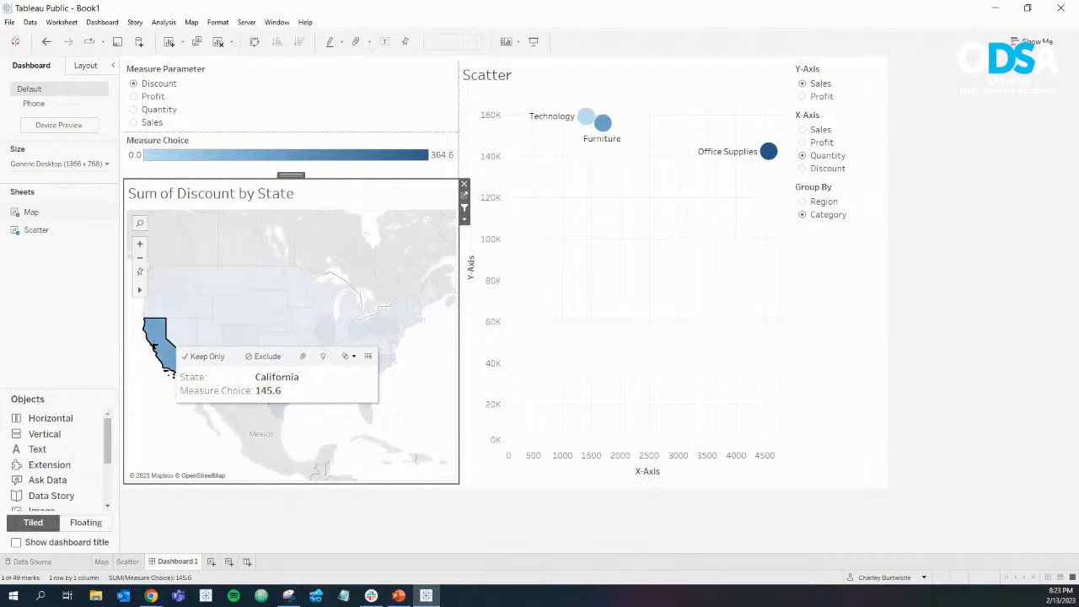
{"action": "left_click", "coordinate": [160, 358]}
Step: Set the State Filter action to show all values when the selection is cleared, and test it by selecting and deselecting Nebraska
{"action": "left_click", "coordinate": [102, 22]}
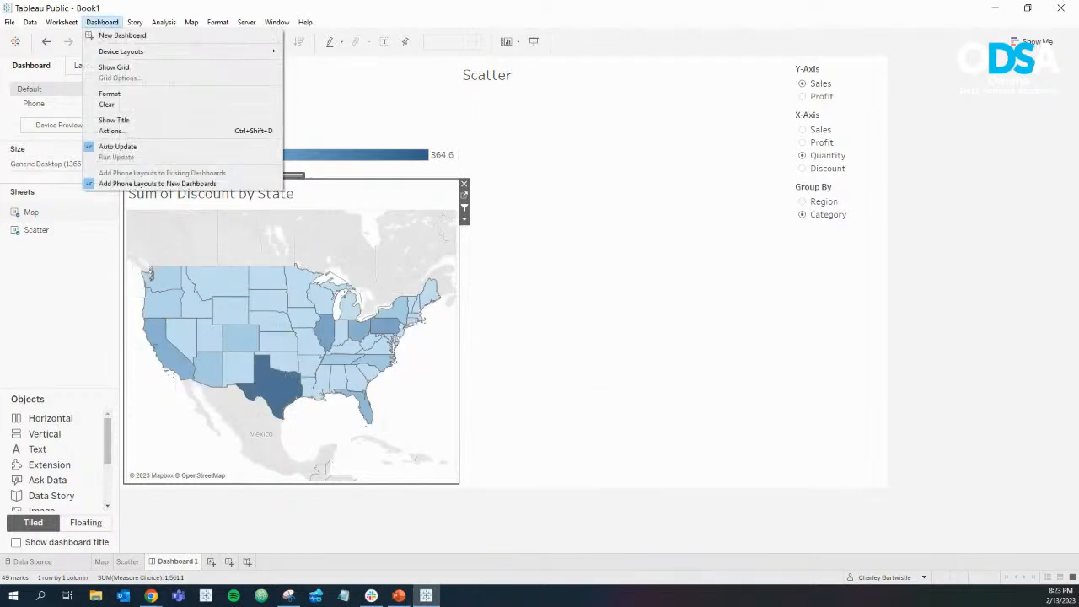
{"action": "left_click", "coordinate": [101, 127]}
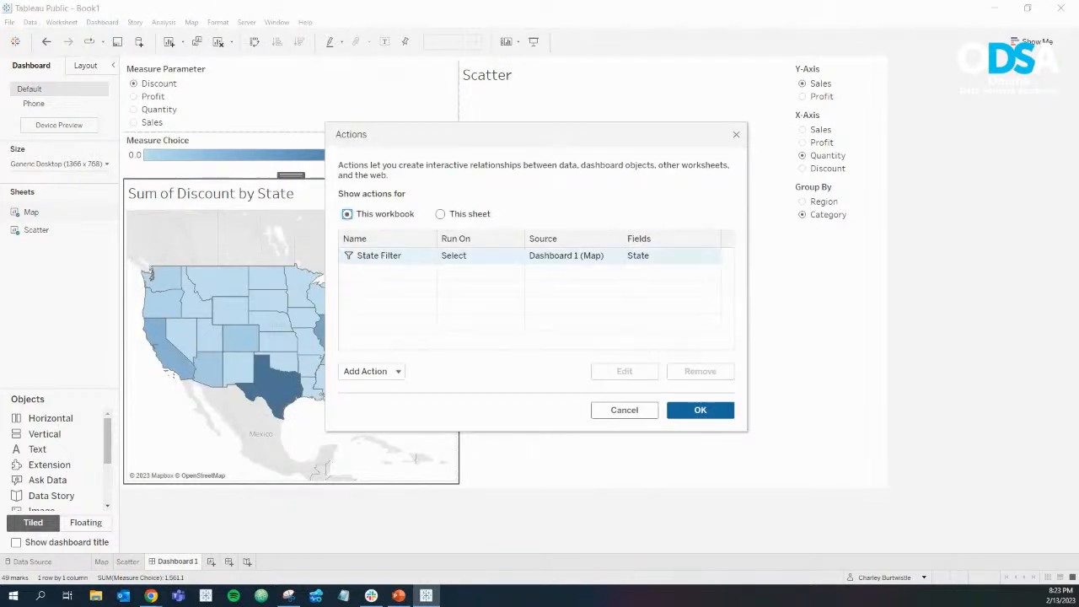
{"action": "left_click", "coordinate": [625, 372]}
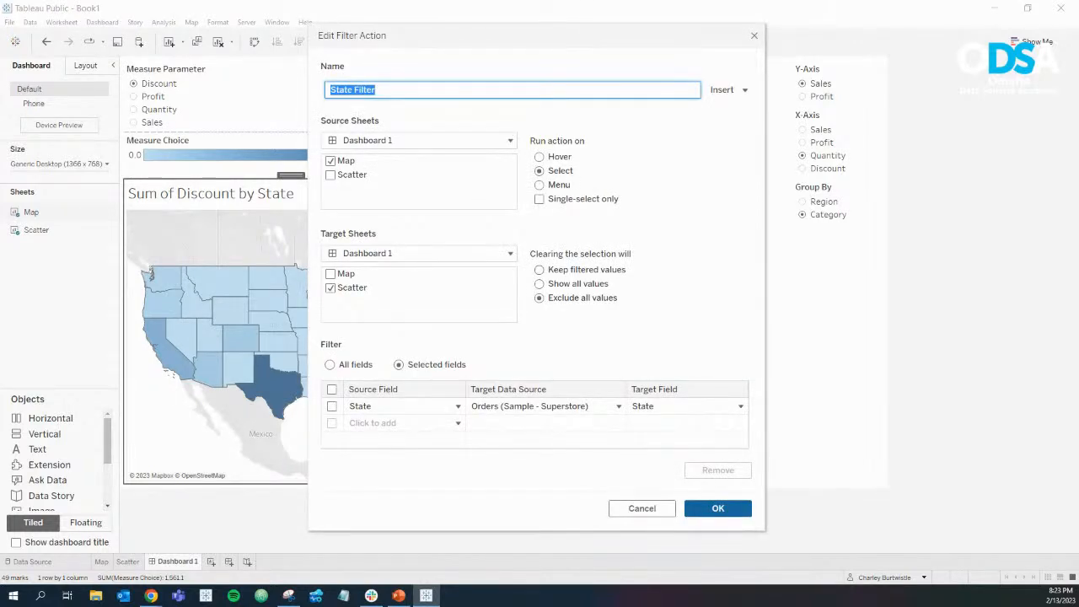
{"action": "left_click", "coordinate": [539, 284]}
{"action": "left_click", "coordinate": [717, 508]}
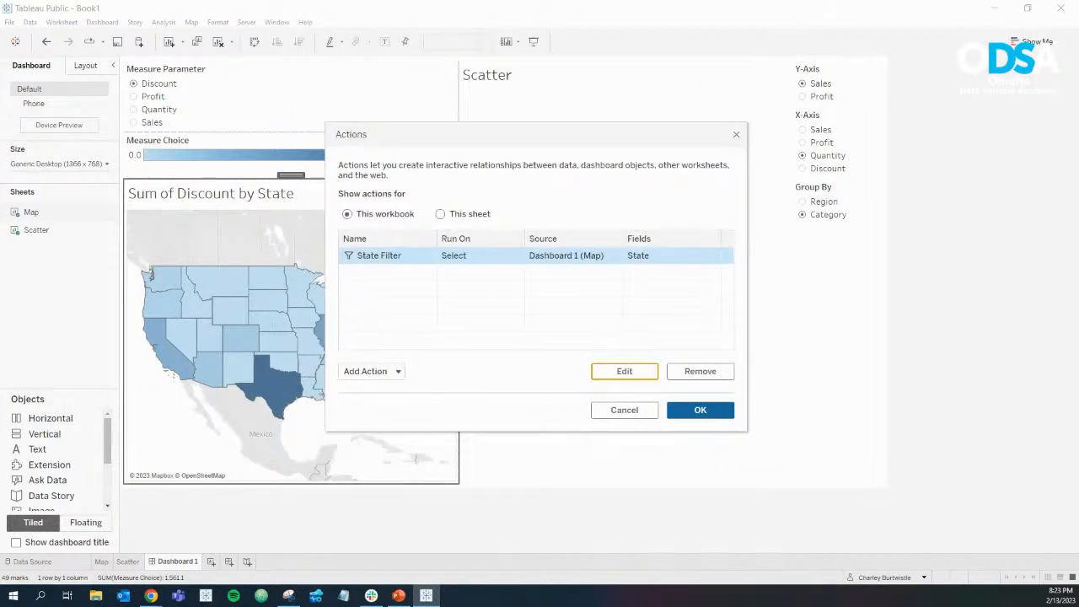
{"action": "left_click", "coordinate": [701, 409]}
{"action": "left_click", "coordinate": [270, 321]}
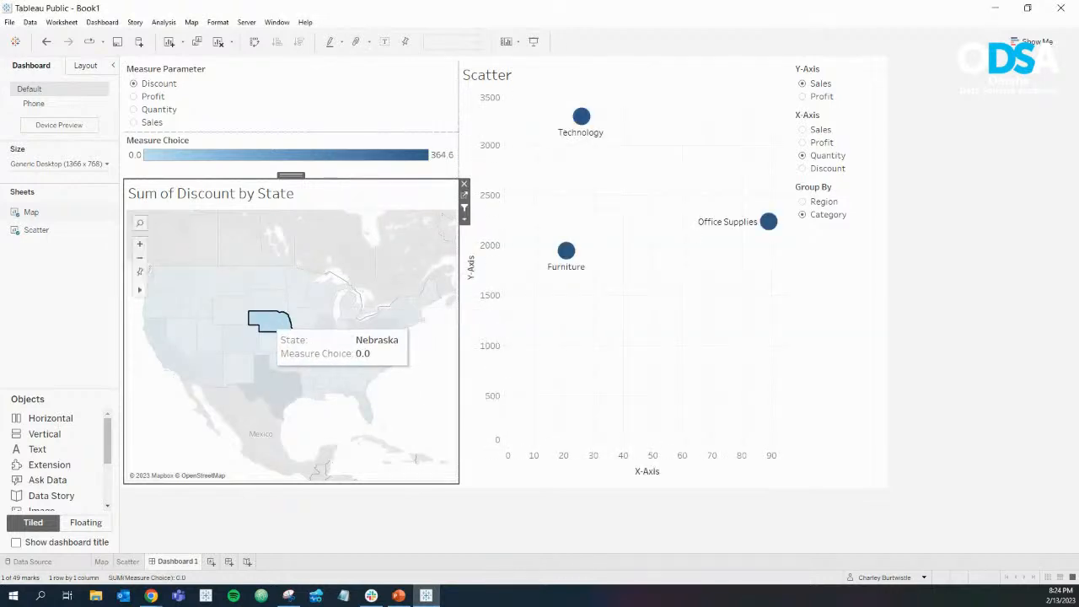
{"action": "left_click", "coordinate": [270, 321]}
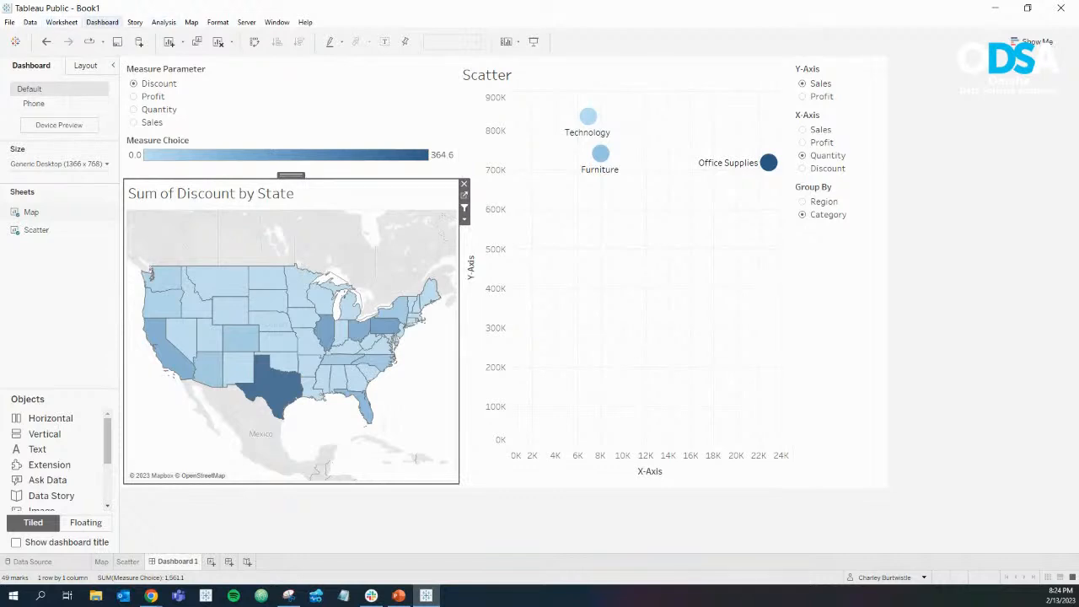
Step: Edit the State Filter action to run on Hover, and save the dashboard's actions
{"action": "left_click", "coordinate": [102, 22]}
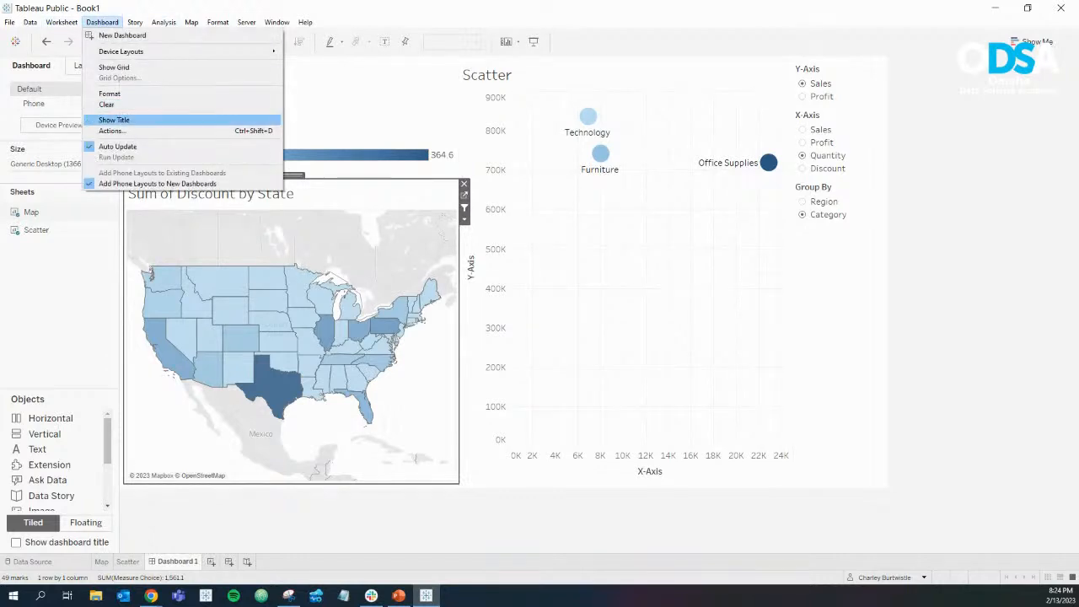
{"action": "left_click", "coordinate": [110, 131]}
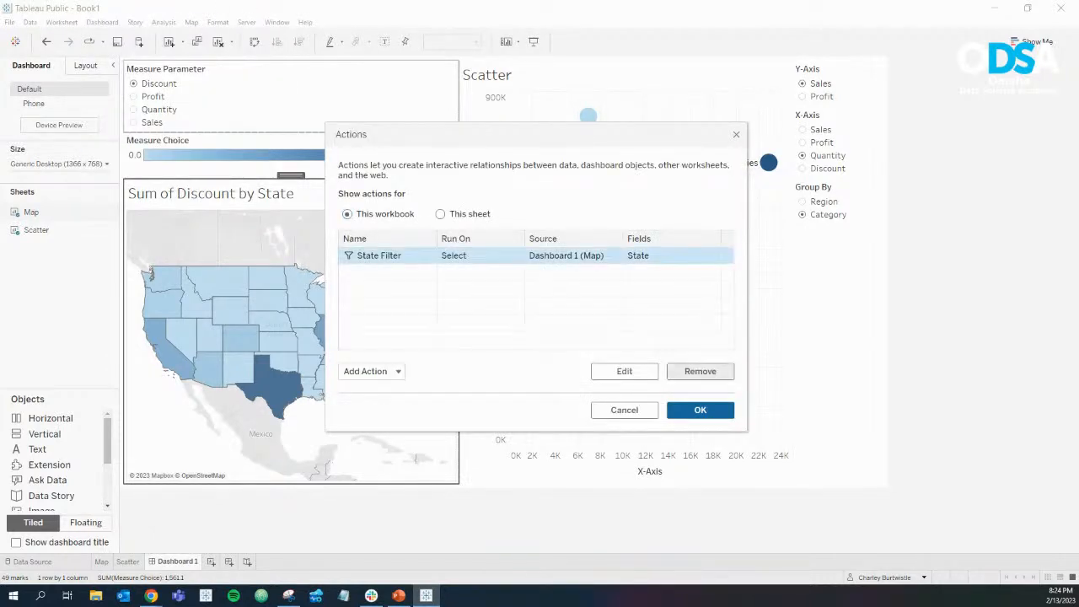
{"action": "left_click", "coordinate": [624, 371]}
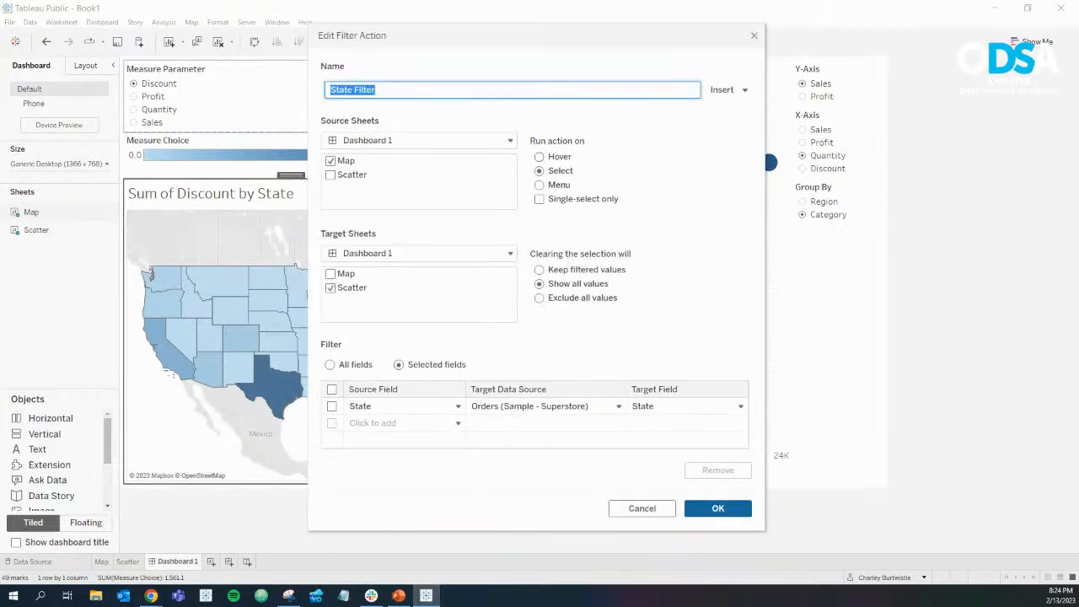
{"action": "left_click", "coordinate": [538, 157]}
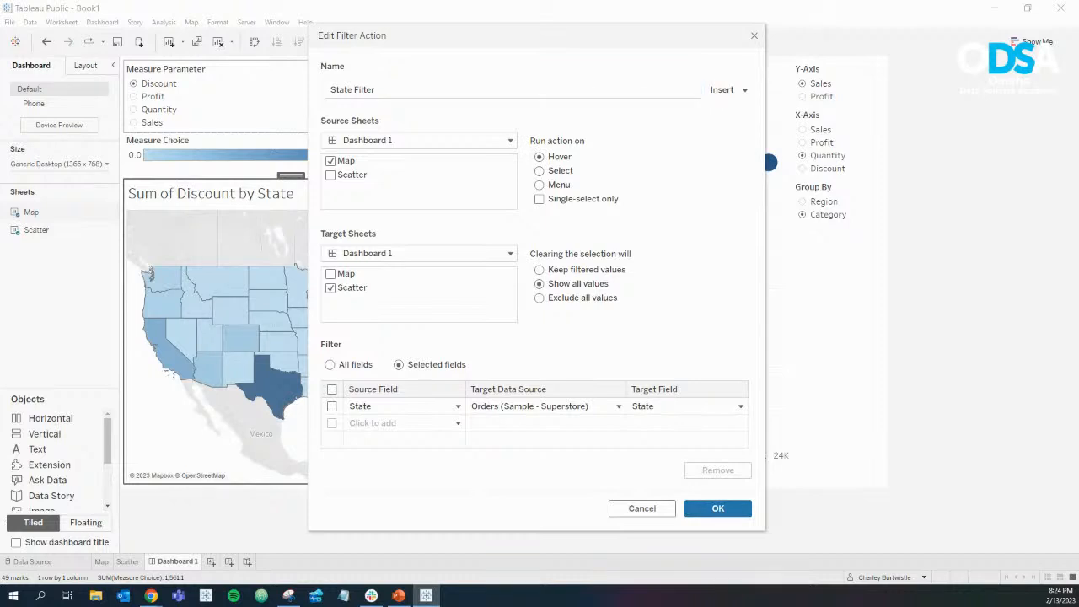
{"action": "left_click", "coordinate": [718, 508]}
{"action": "left_click", "coordinate": [699, 410]}
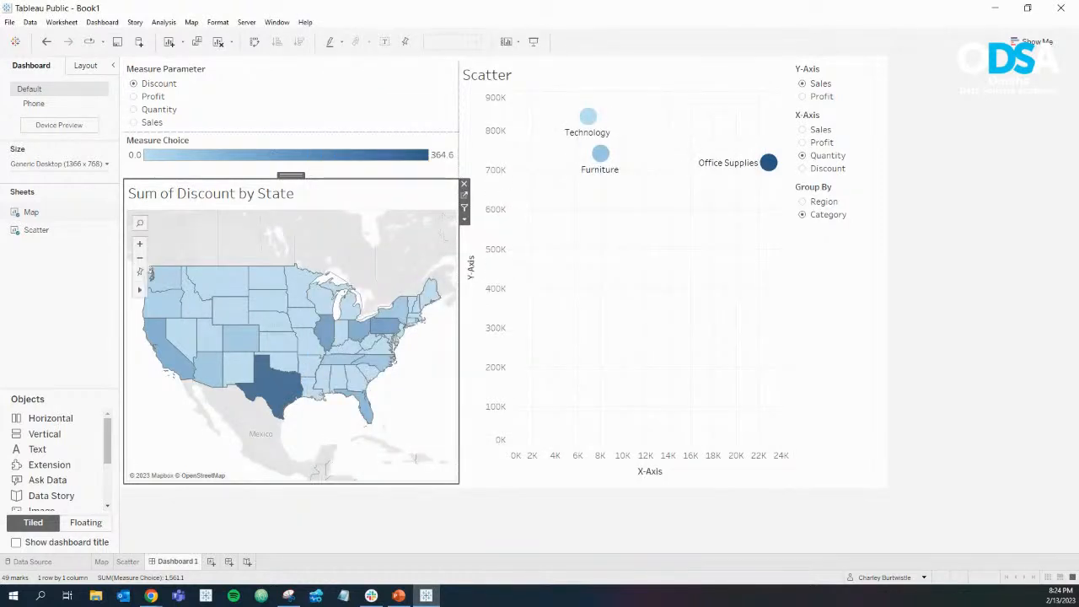
{"action": "mouse_move", "coordinate": [370, 419]}
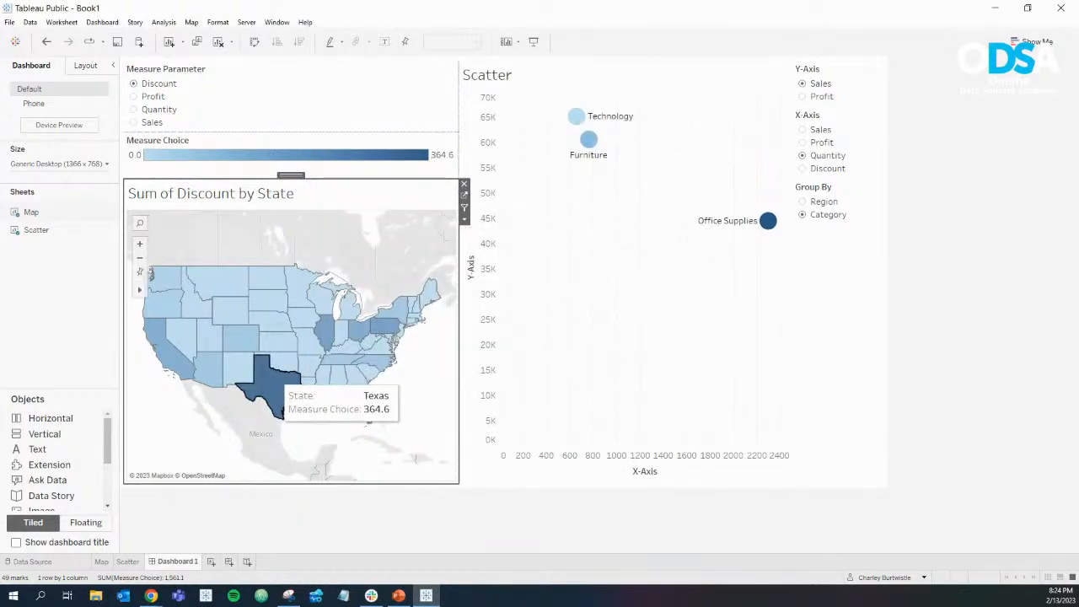
{"action": "mouse_move", "coordinate": [282, 345]}
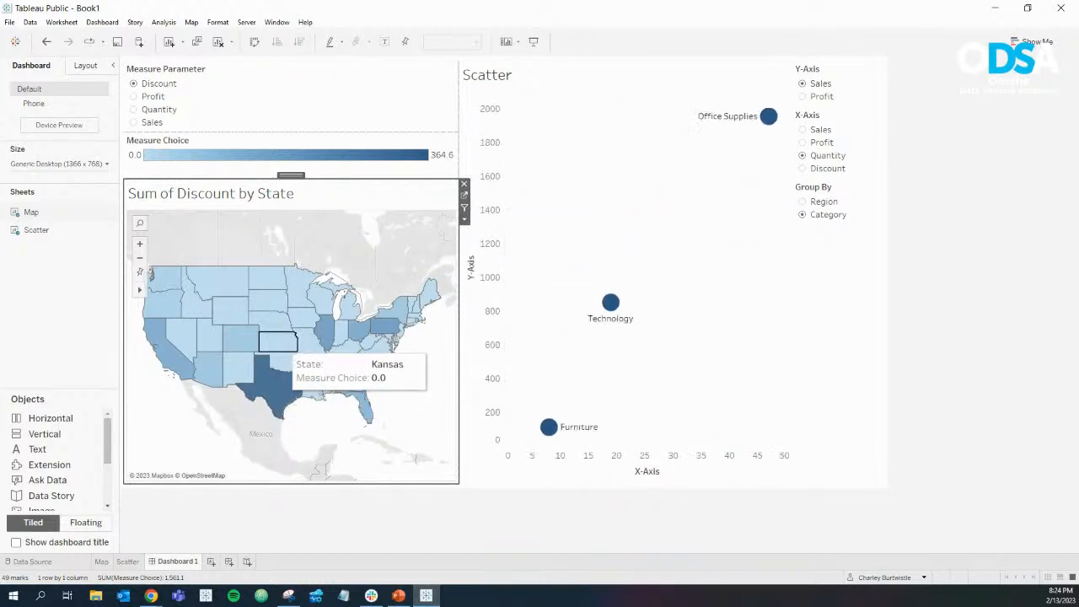
Step: Test the hover-run State Filter by pointing at several states on the map, including South Dakota, West Virginia, New York and Nebraska
{"action": "mouse_move", "coordinate": [261, 301]}
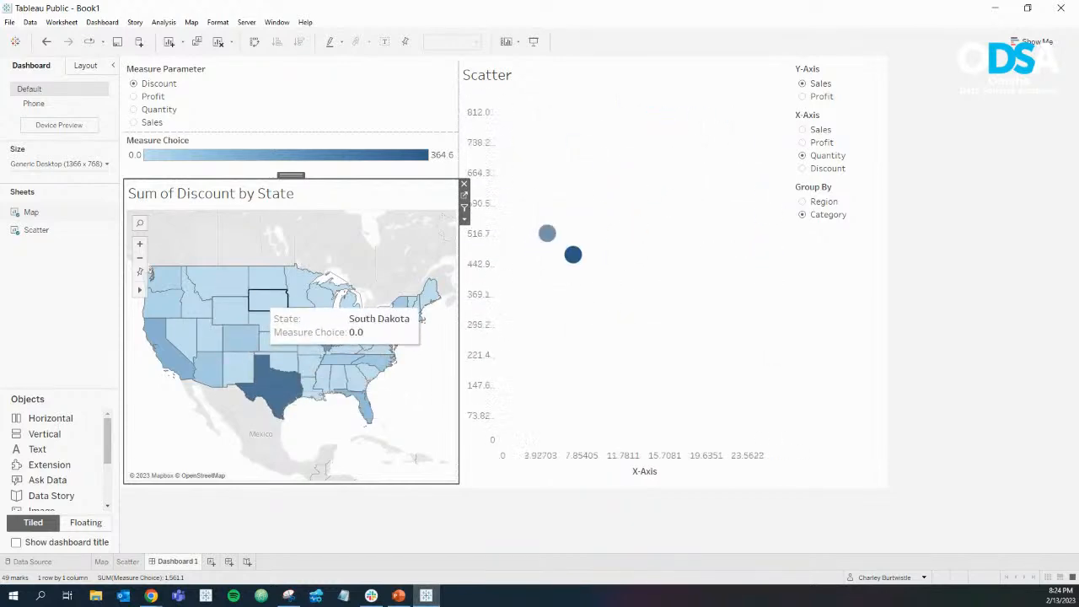
{"action": "mouse_move", "coordinate": [374, 339]}
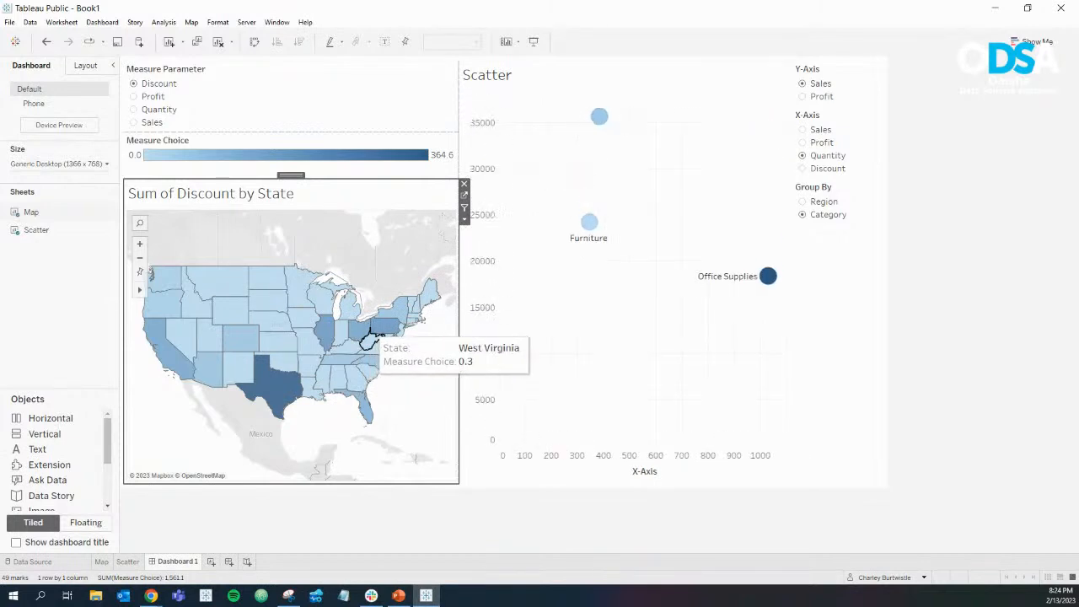
{"action": "mouse_move", "coordinate": [407, 324]}
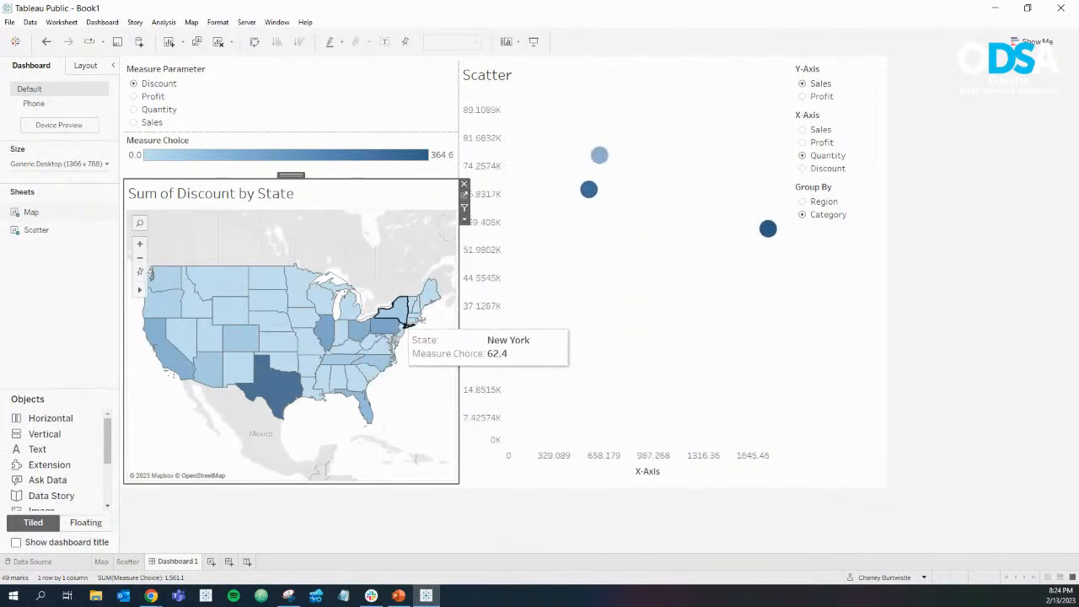
{"action": "mouse_move", "coordinate": [295, 323]}
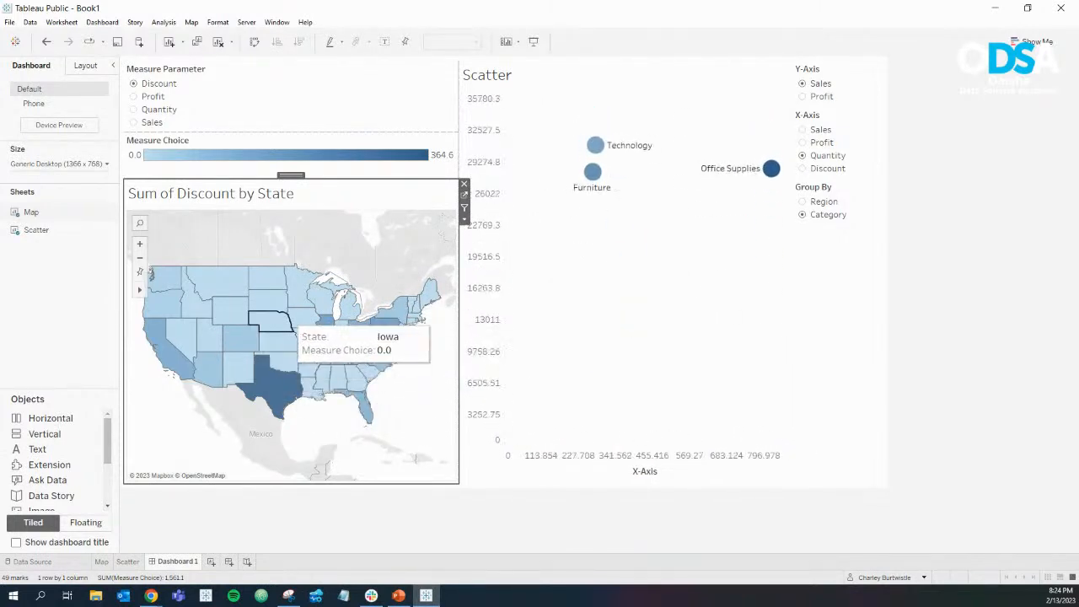
{"action": "mouse_move", "coordinate": [268, 282]}
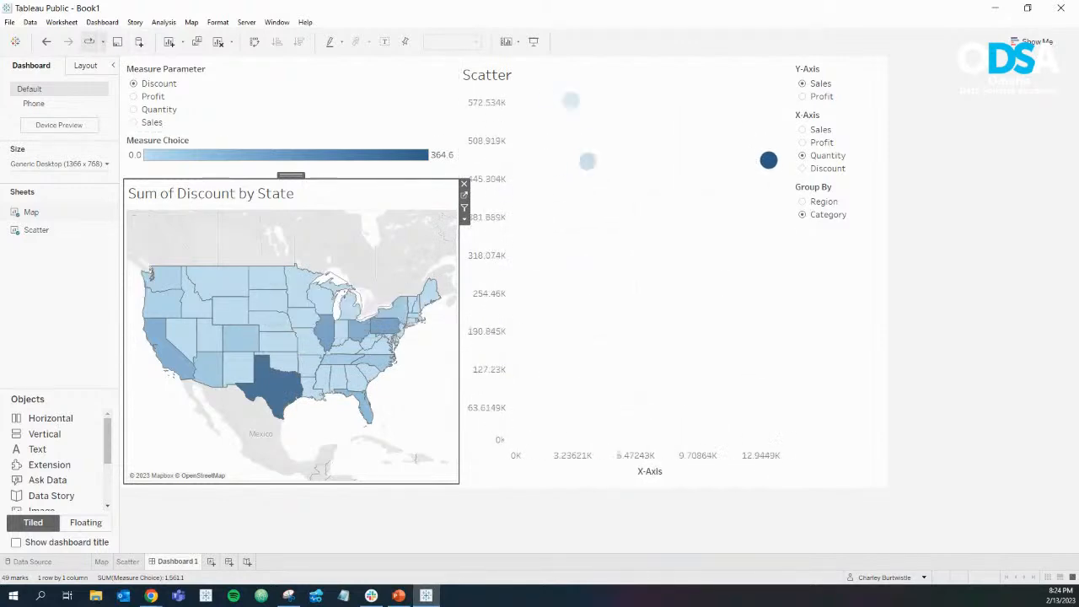
Step: Edit the State Filter action to run on Menu, and save the dashboard's actions
{"action": "left_click", "coordinate": [61, 22]}
{"action": "left_click", "coordinate": [70, 88]}
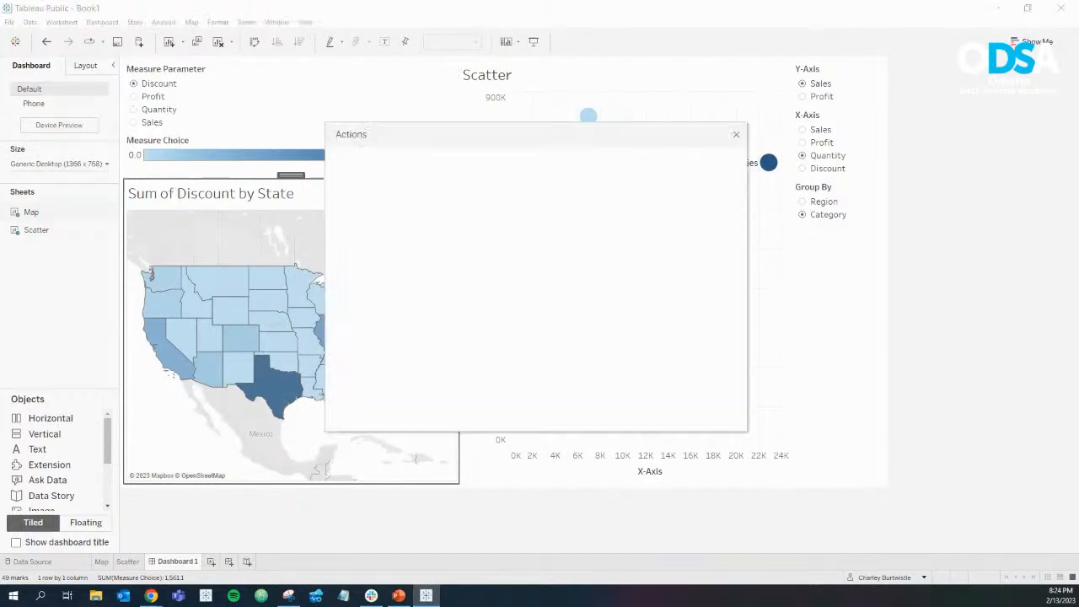
{"action": "left_click", "coordinate": [379, 255]}
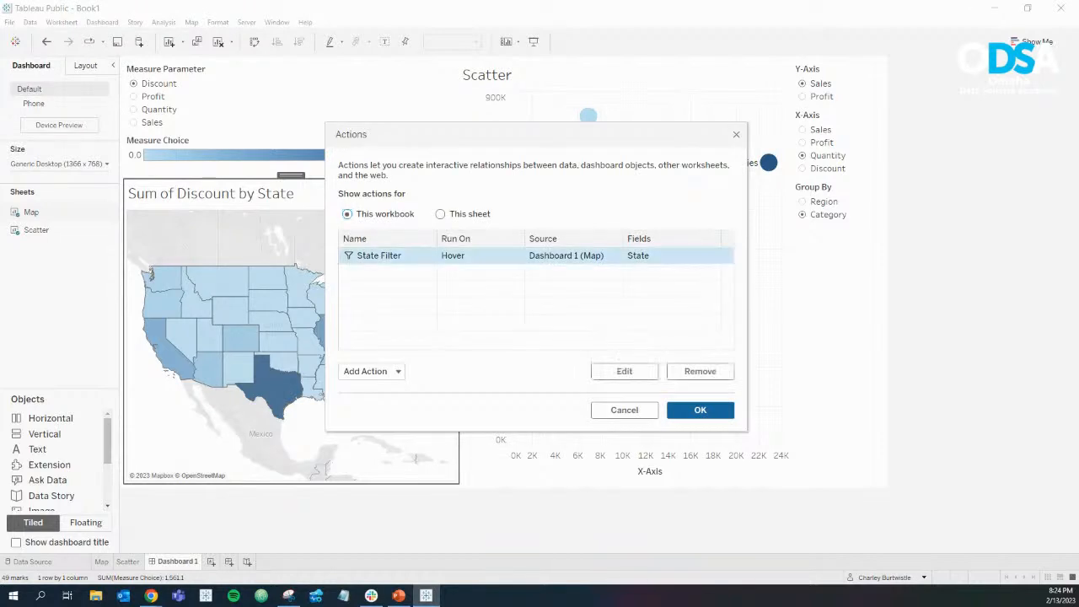
{"action": "left_click", "coordinate": [624, 371]}
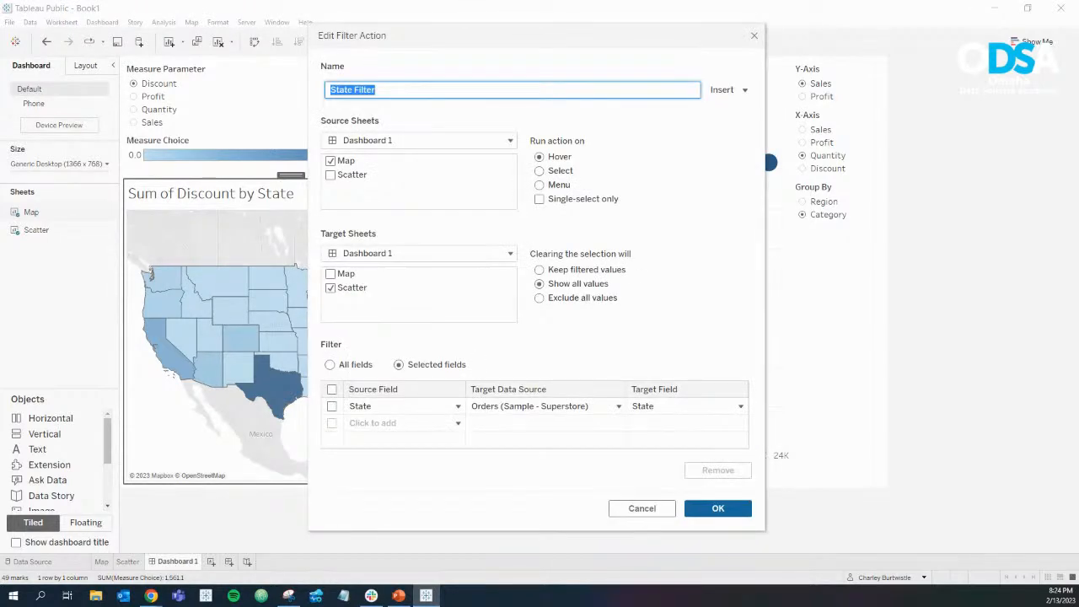
{"action": "left_click", "coordinate": [539, 185]}
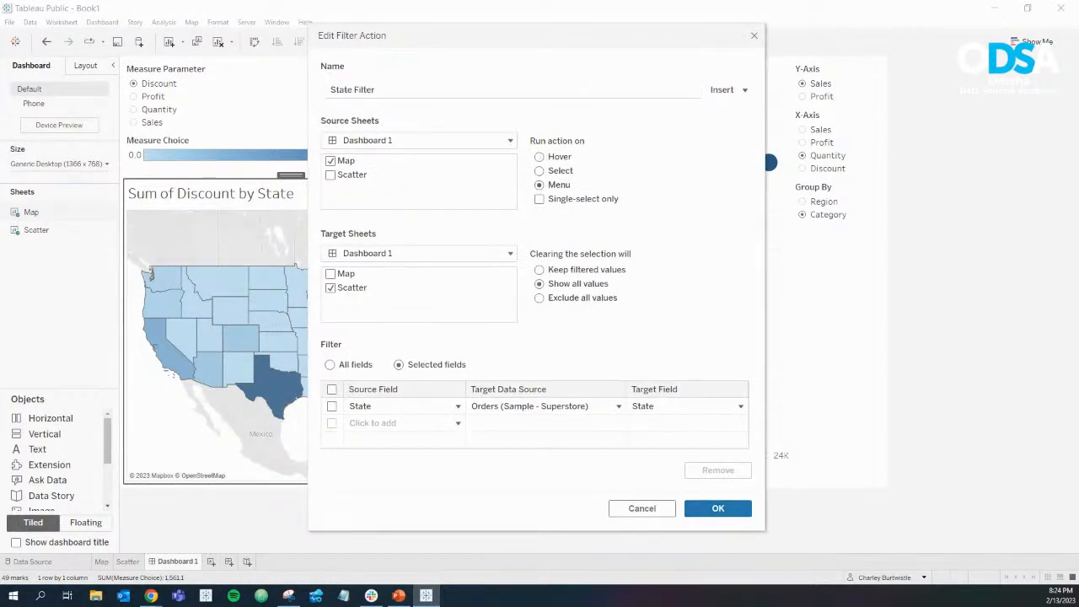
{"action": "left_click", "coordinate": [718, 509]}
{"action": "left_click", "coordinate": [700, 409]}
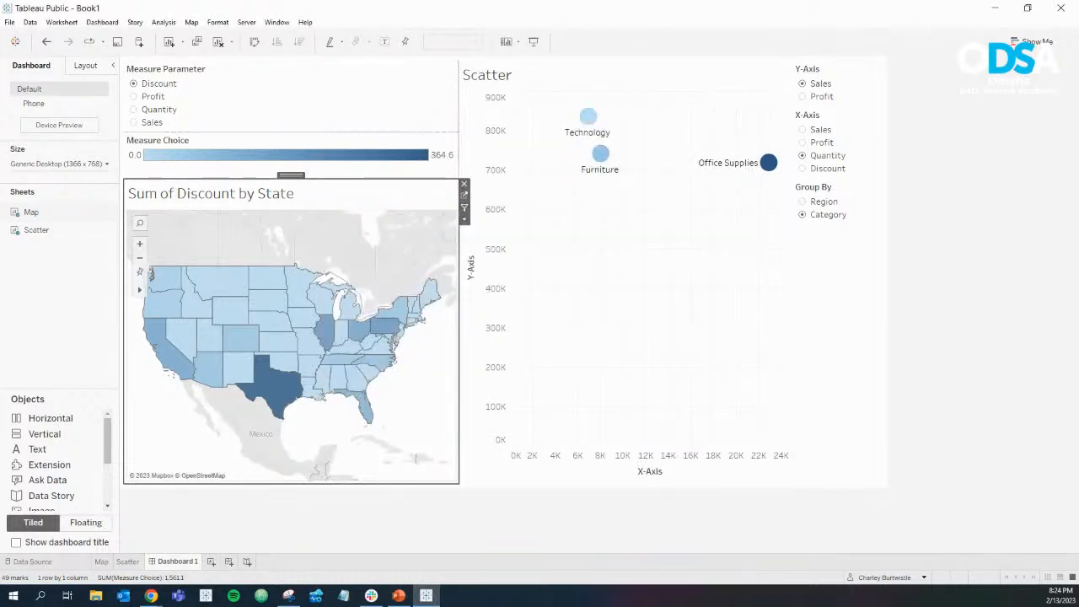
Step: Test the menu-run State Filter from the tooltips of Nebraska and Montana, selecting Illinois, Iowa and Colorado in between, and clear the selection
{"action": "left_click", "coordinate": [275, 321]}
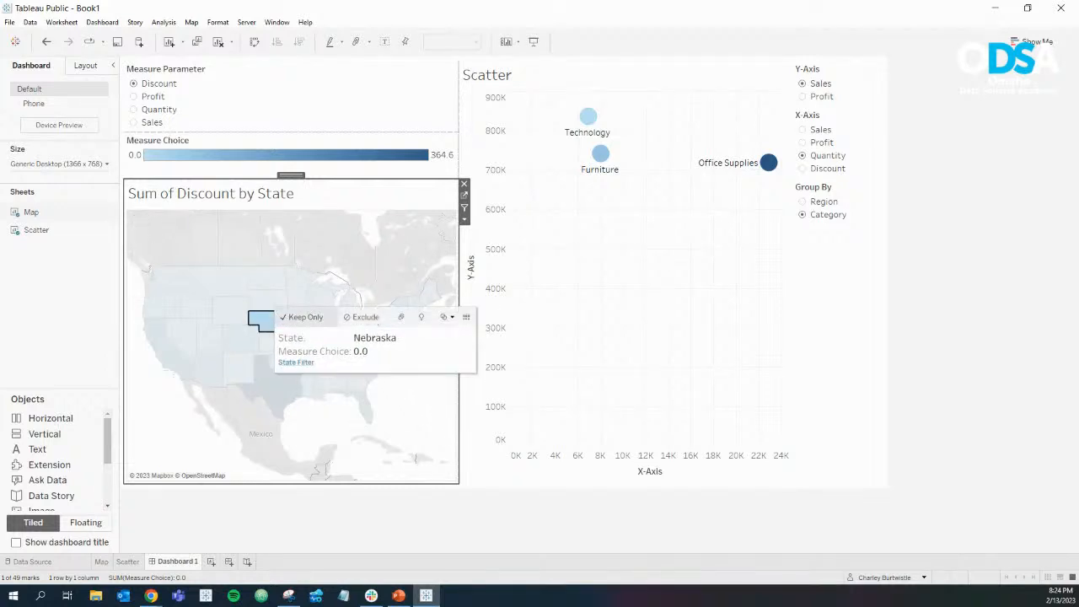
{"action": "left_click", "coordinate": [270, 321]}
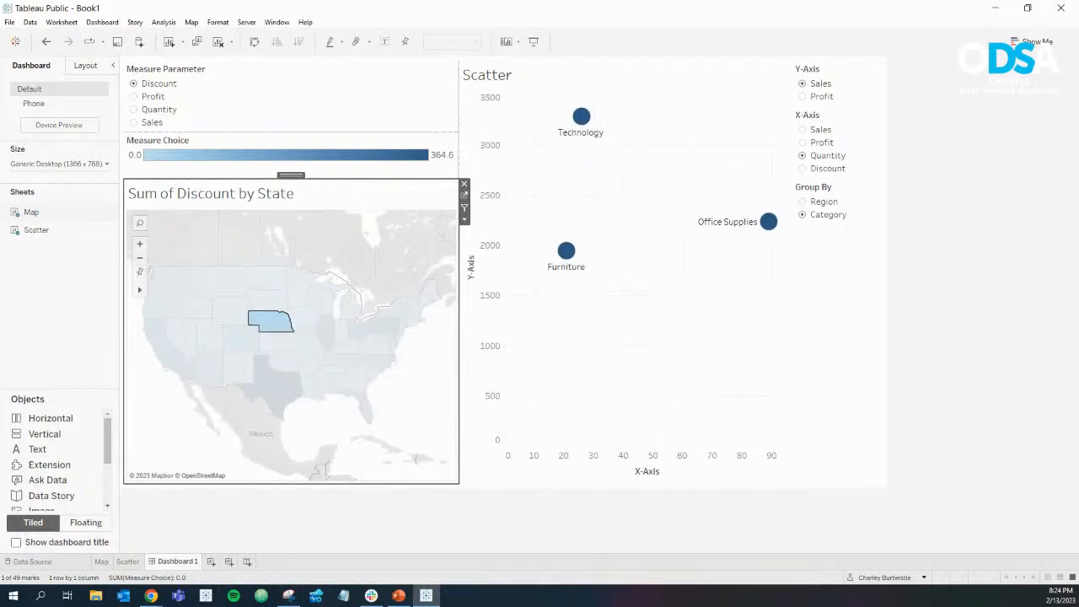
{"action": "left_click", "coordinate": [325, 327]}
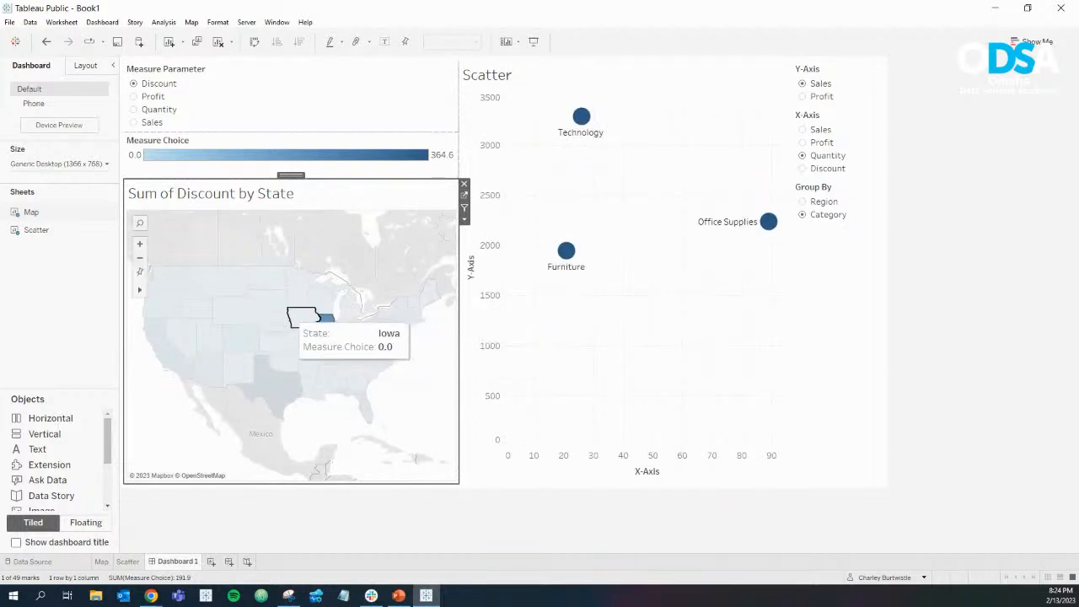
{"action": "left_click", "coordinate": [301, 317]}
{"action": "left_click", "coordinate": [240, 337]}
{"action": "left_click", "coordinate": [237, 280]}
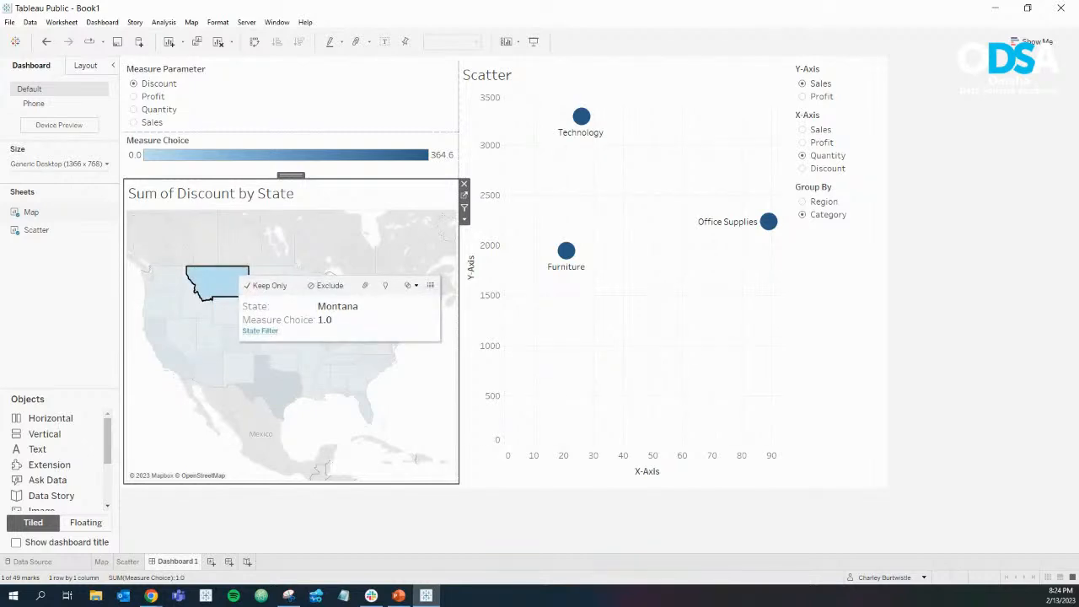
{"action": "left_click", "coordinate": [259, 332]}
{"action": "left_click", "coordinate": [233, 282]}
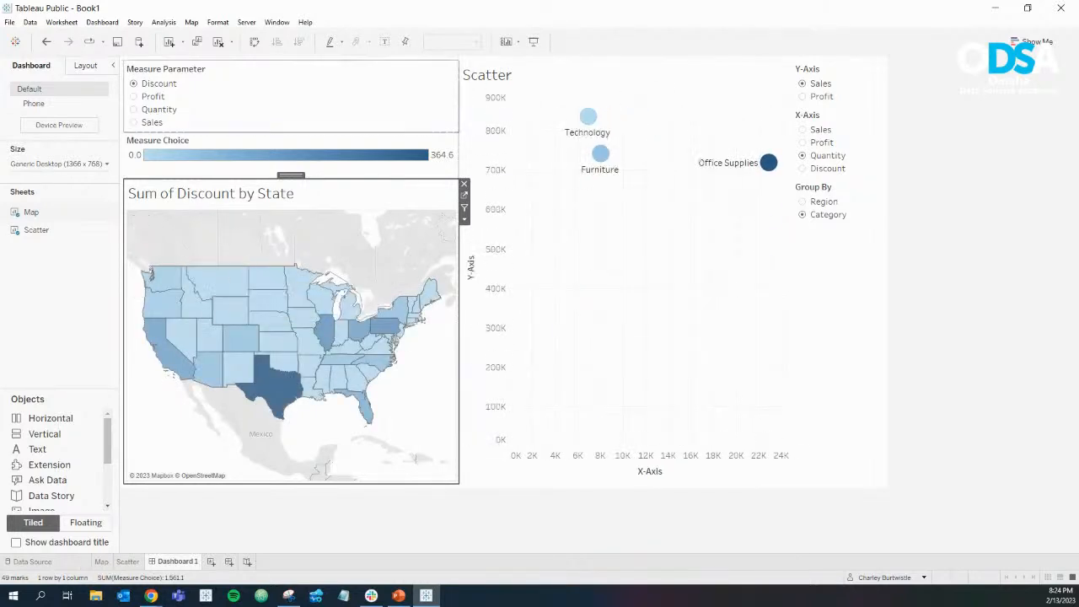
Step: Edit the State Filter action to run on Select, and save the dashboard's actions
{"action": "left_click", "coordinate": [102, 22]}
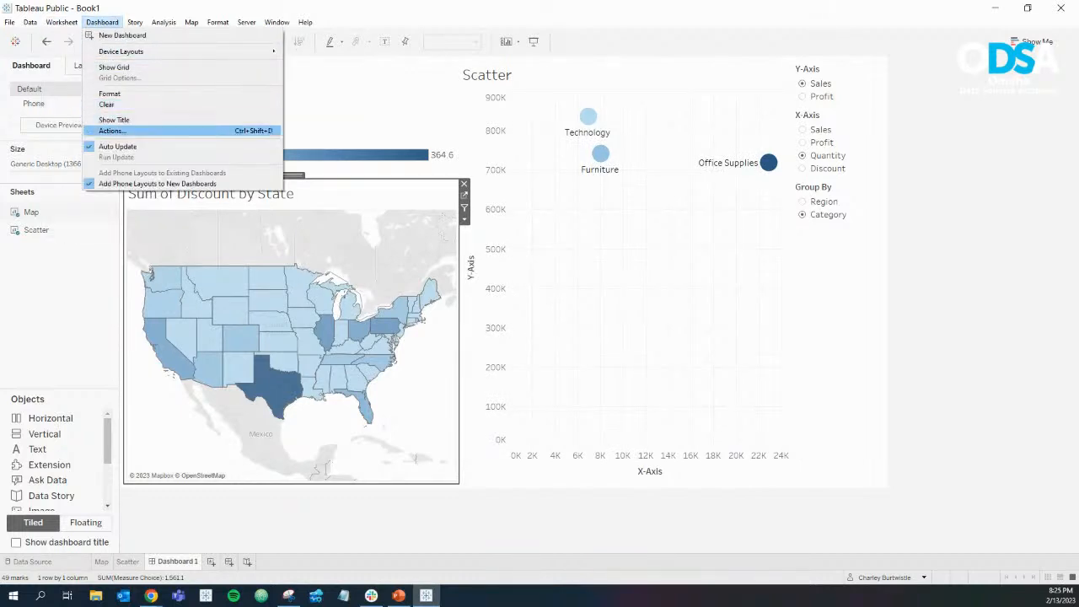
{"action": "left_click", "coordinate": [112, 131]}
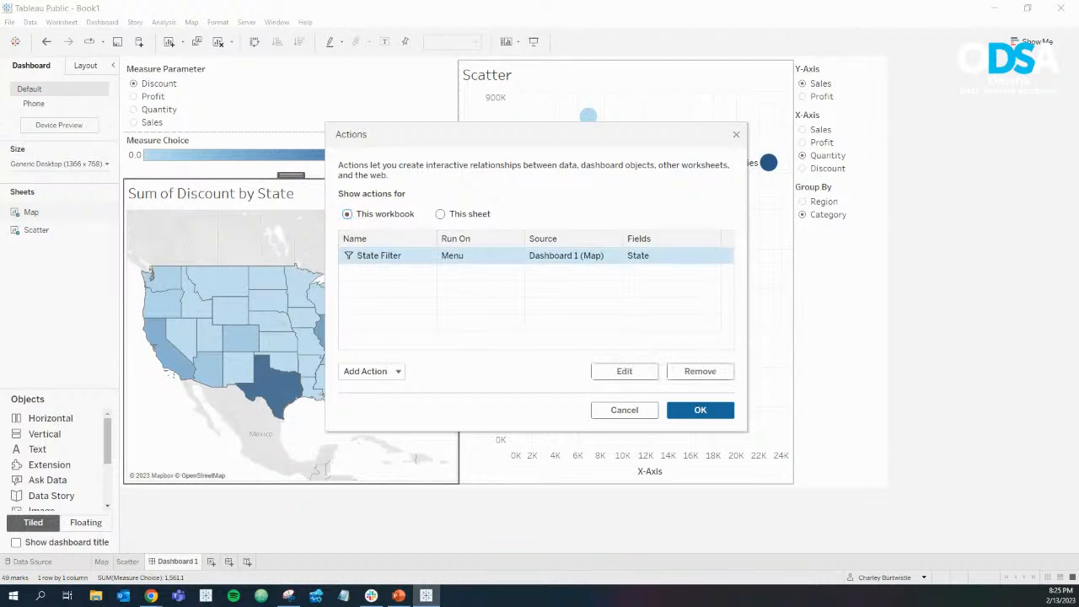
{"action": "left_click", "coordinate": [623, 371]}
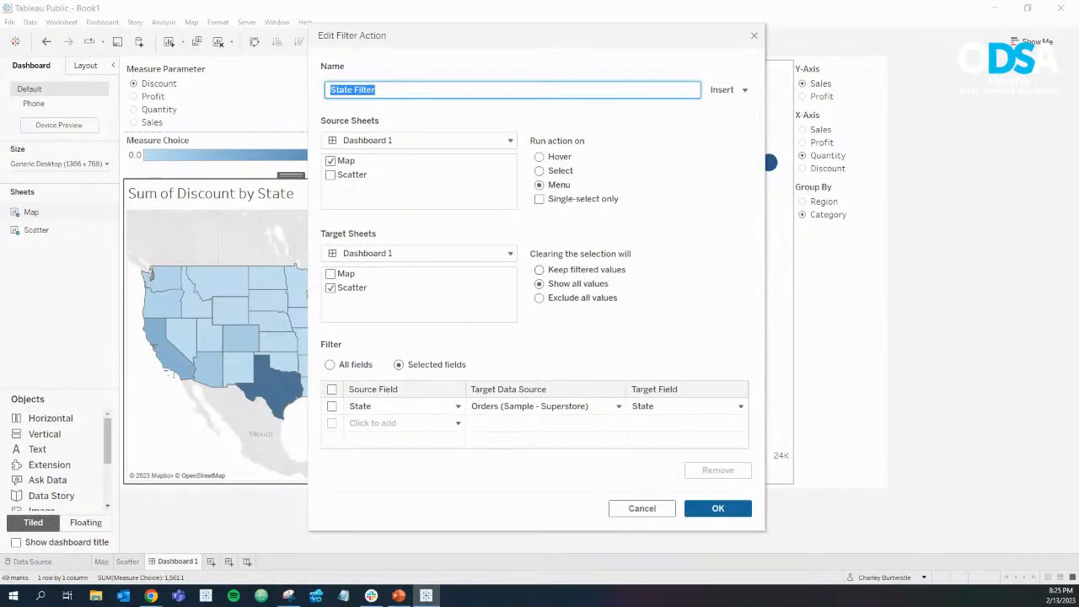
{"action": "left_click", "coordinate": [540, 171]}
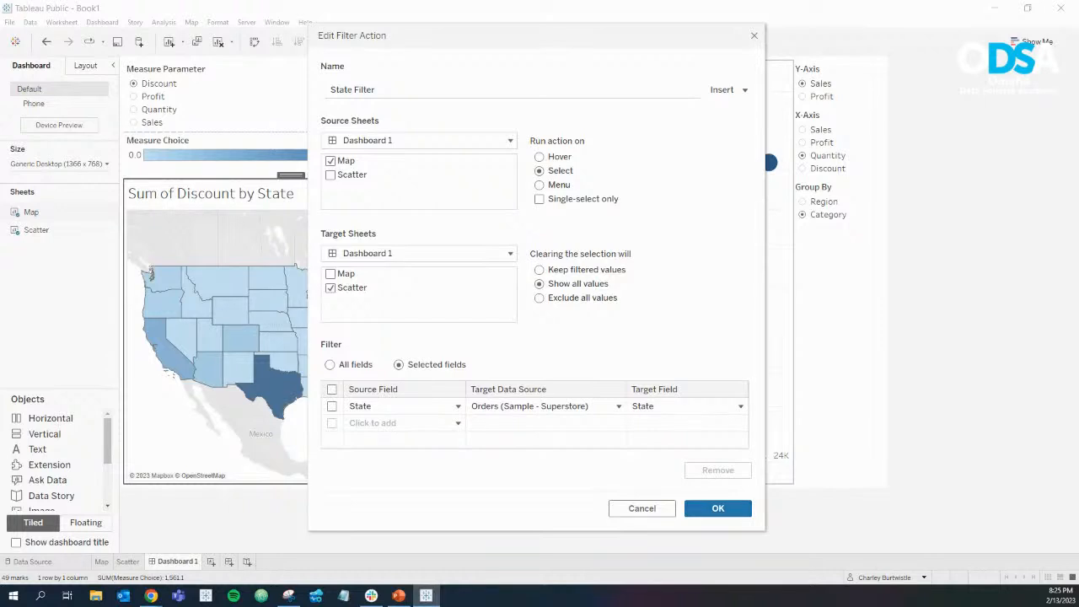
{"action": "left_click", "coordinate": [717, 508]}
{"action": "left_click", "coordinate": [699, 410]}
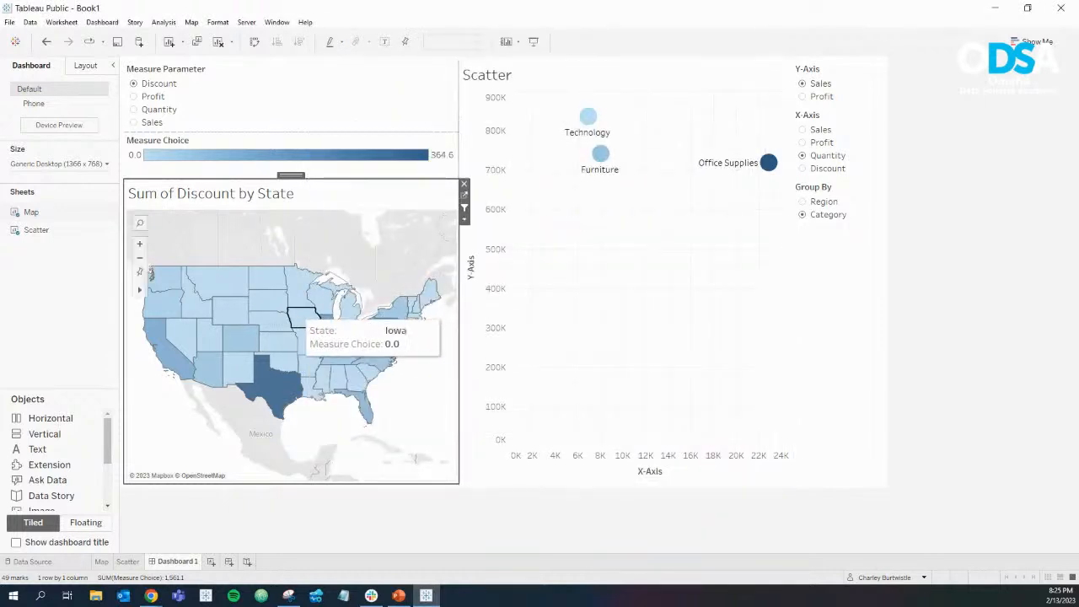
Step: Test the select-run State Filter by selecting and deselecting Iowa, Nebraska, Texas and Florida on the map
{"action": "left_click", "coordinate": [303, 317]}
{"action": "left_click", "coordinate": [268, 324]}
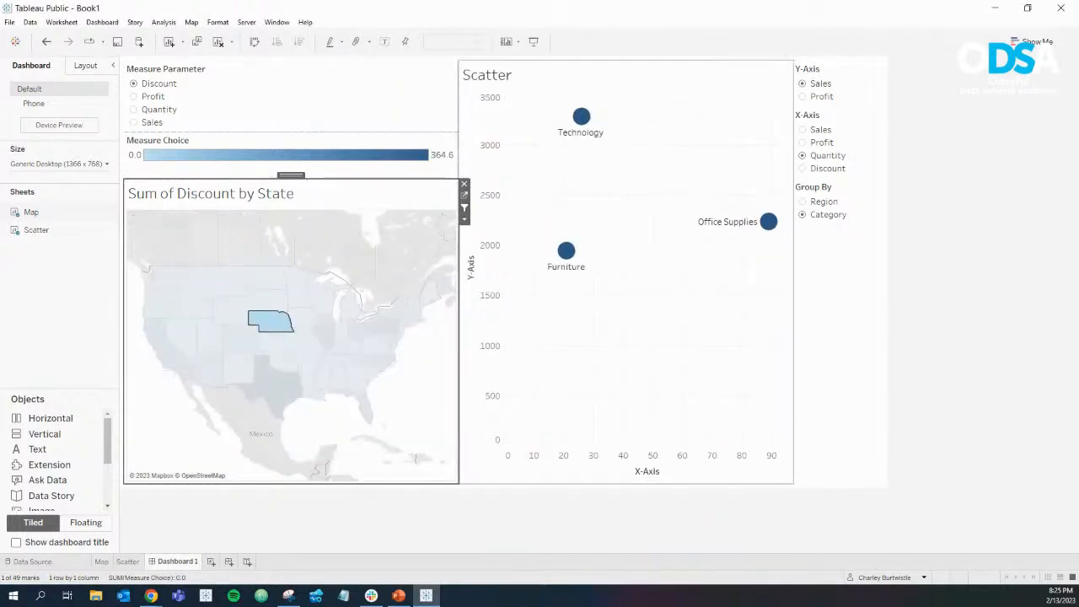
{"action": "left_click", "coordinate": [283, 326]}
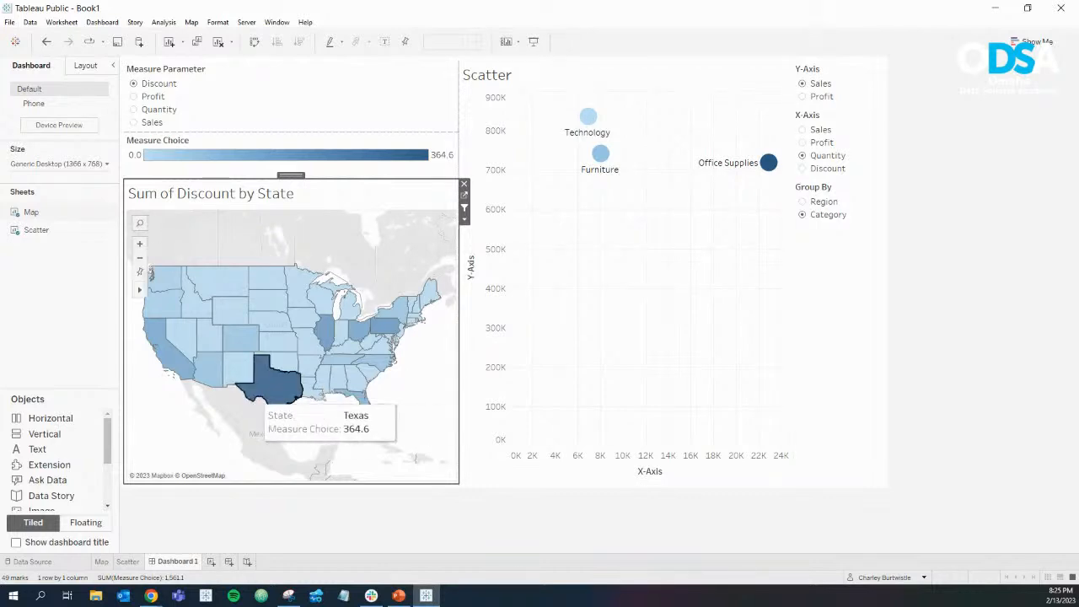
{"action": "left_click", "coordinate": [268, 386]}
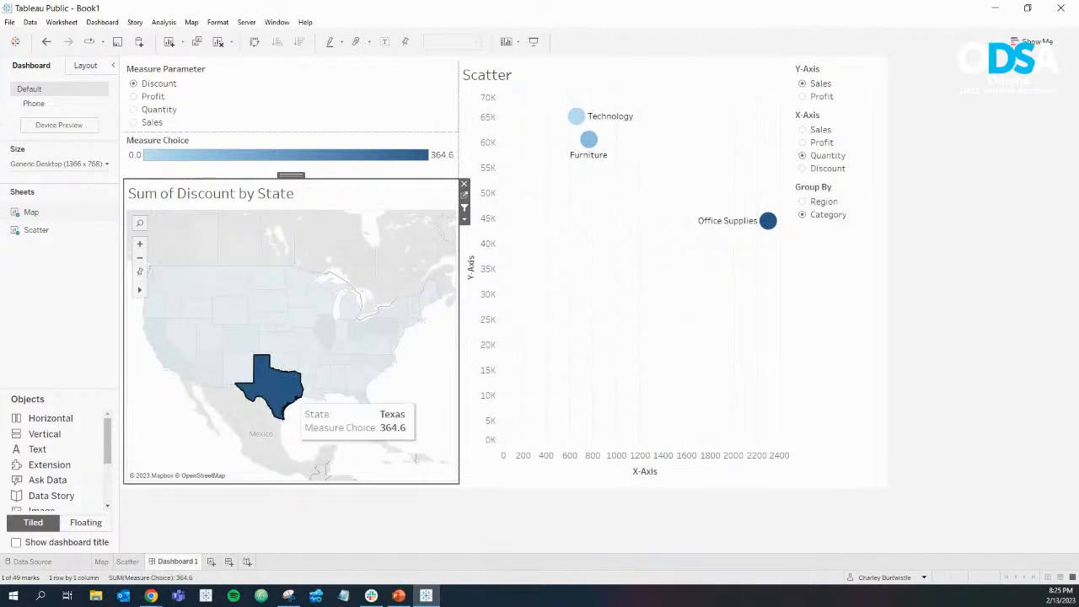
{"action": "left_click", "coordinate": [268, 389]}
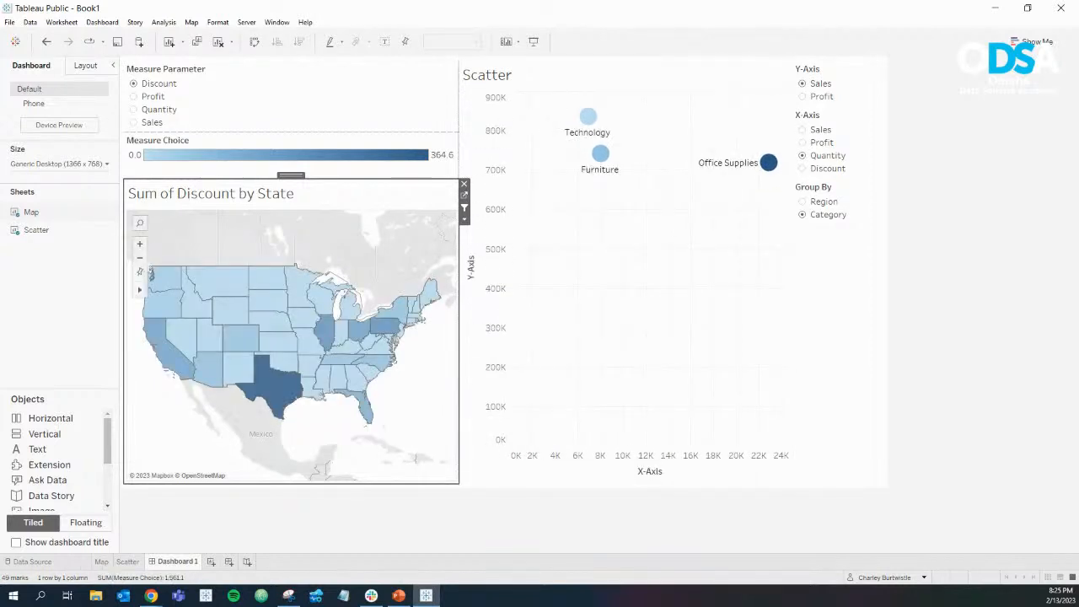
{"action": "left_click", "coordinate": [359, 411]}
{"action": "left_click", "coordinate": [361, 409]}
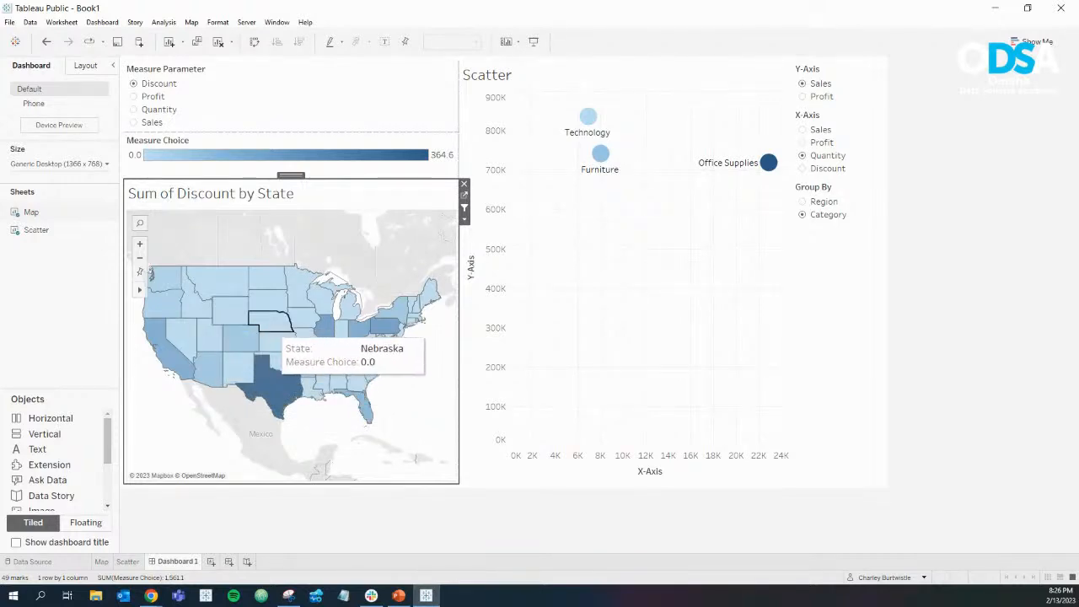
{"action": "mouse_move", "coordinate": [600, 155]}
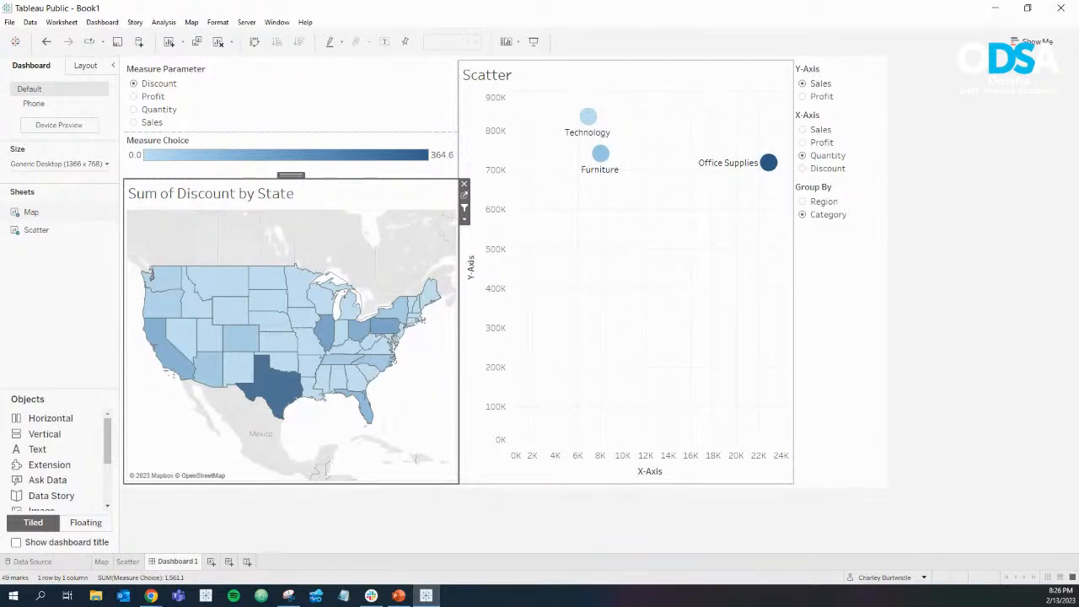
{"action": "left_click", "coordinate": [641, 269]}
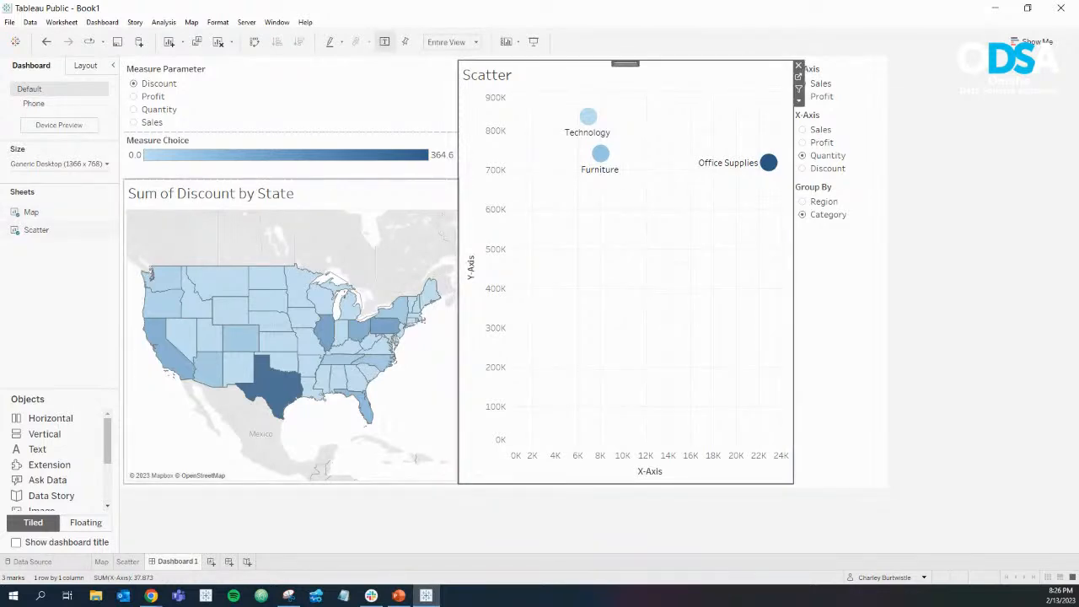
{"action": "left_click", "coordinate": [370, 202]}
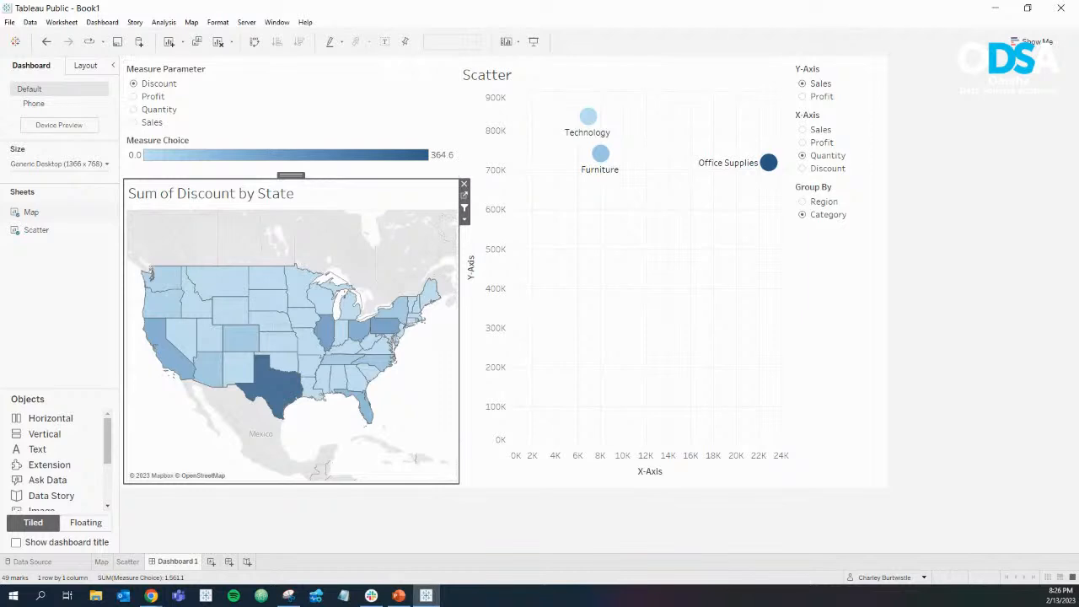
{"action": "left_click", "coordinate": [102, 22]}
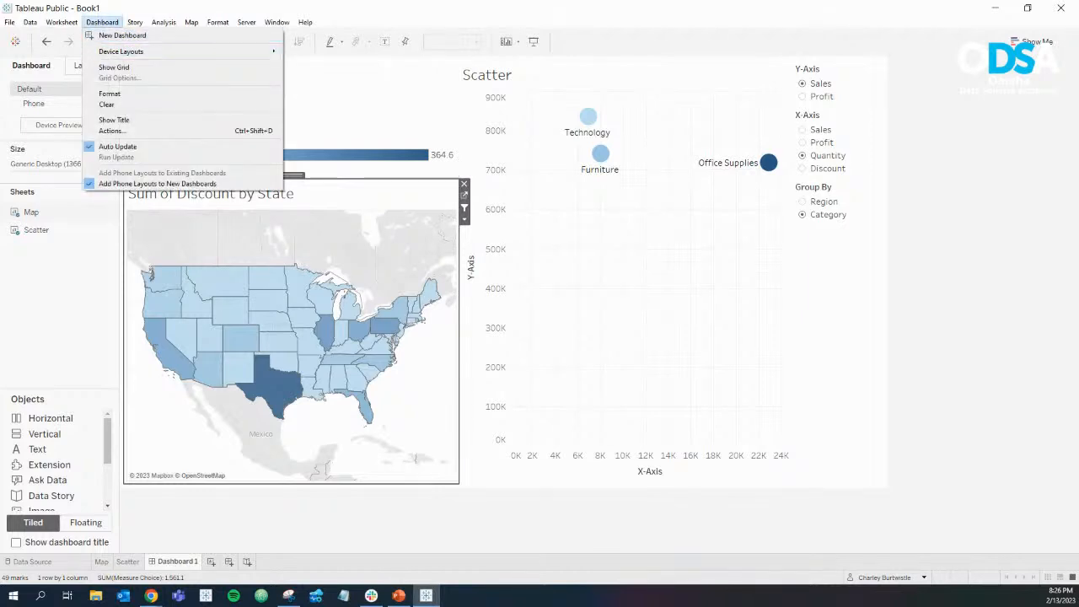
{"action": "left_click", "coordinate": [110, 131]}
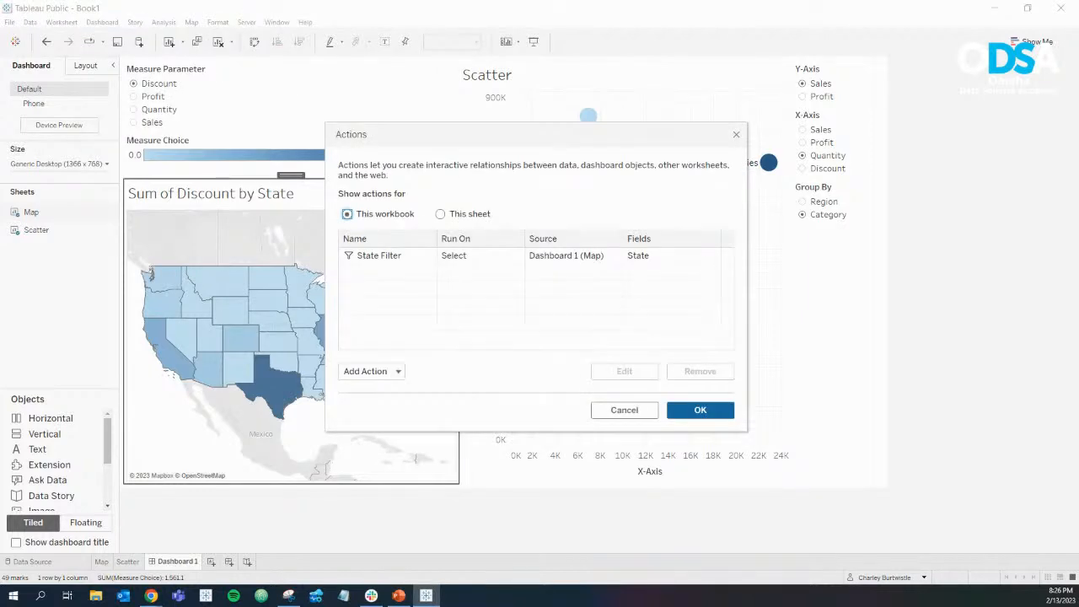
{"action": "left_click", "coordinate": [371, 371]}
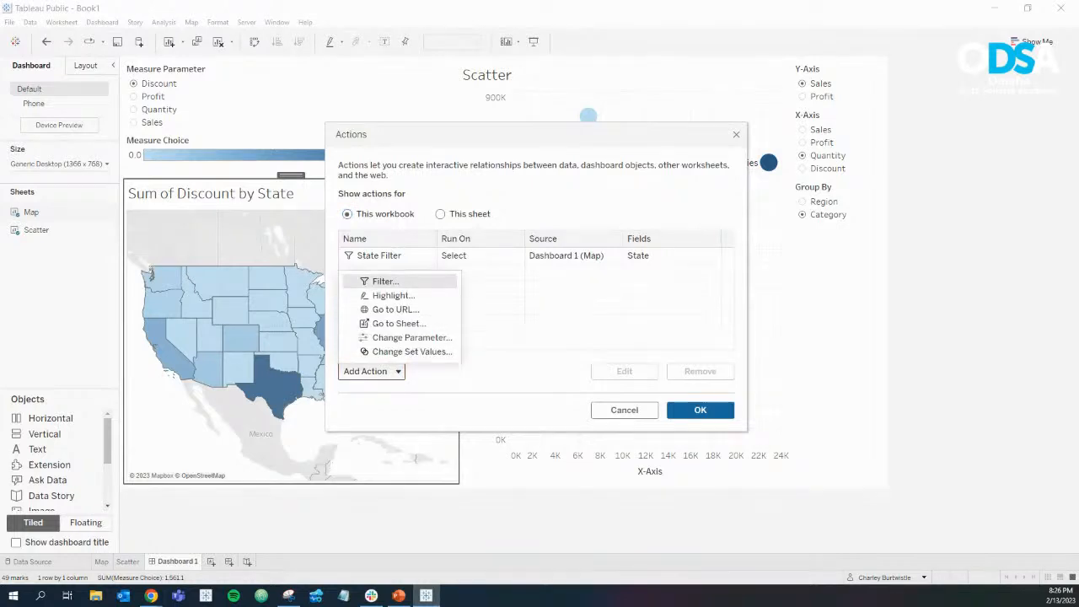
{"action": "left_click", "coordinate": [395, 309]}
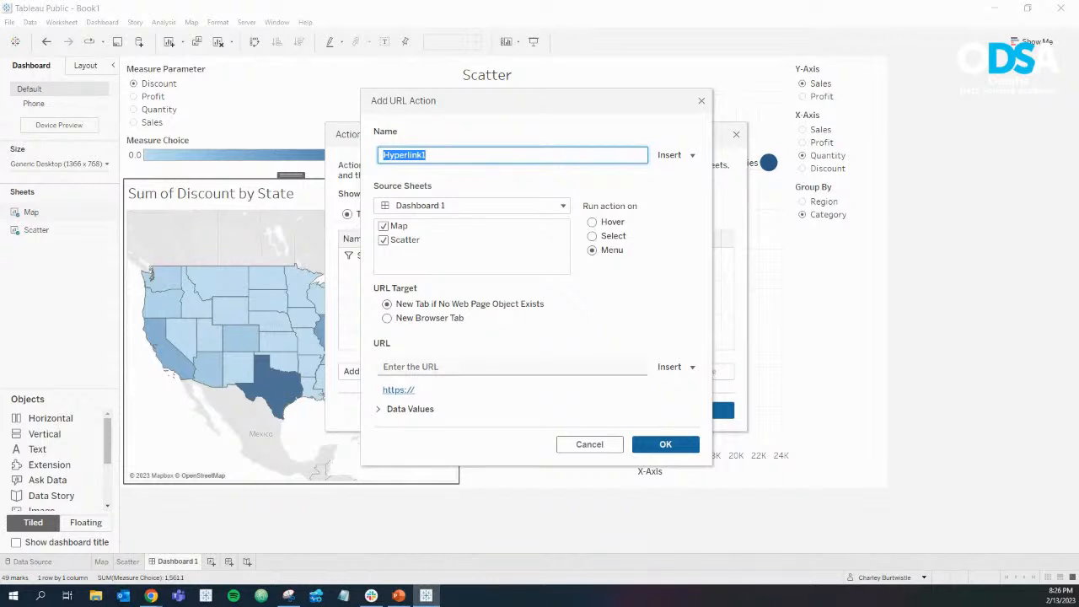
{"action": "left_click", "coordinate": [512, 366]}
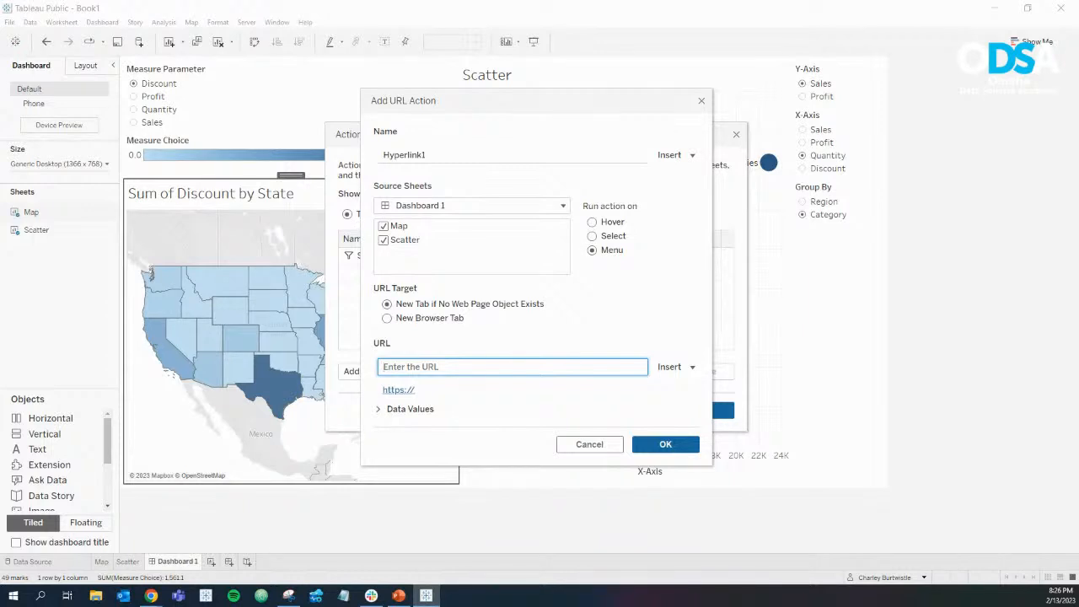
{"action": "type", "text": "www."}
{"action": "type", "text": "buildertrend.com"}
{"action": "left_click", "coordinate": [665, 444]}
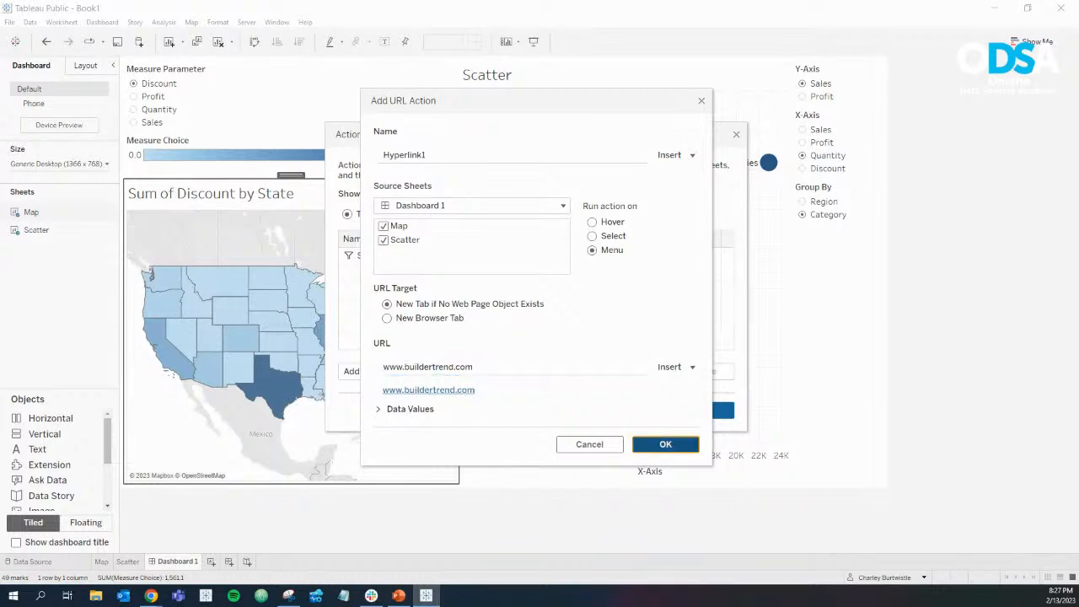
{"action": "left_click", "coordinate": [699, 410]}
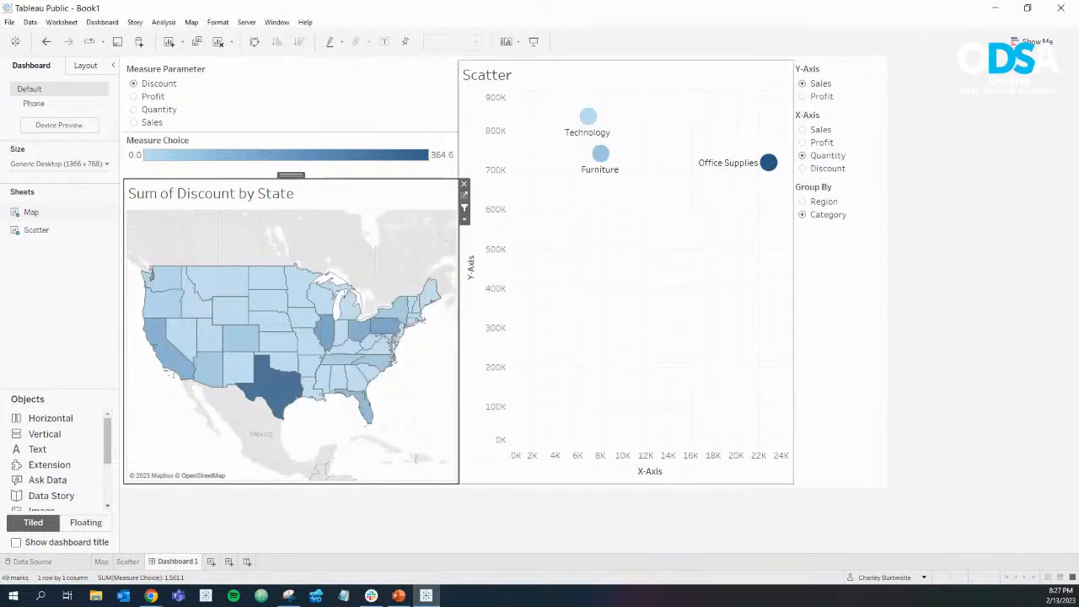
Step: Test the URL action from Nebraska on the map, select Minnesota, and switch to Chrome to view the opened Buildertrend page
{"action": "left_click", "coordinate": [267, 322]}
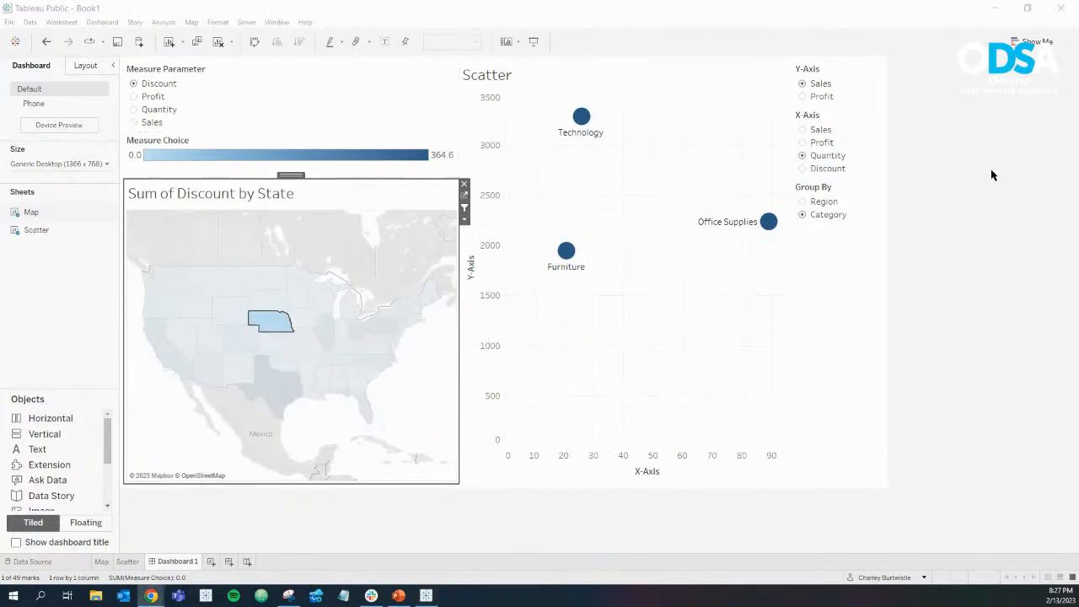
{"action": "left_click_drag", "start_coordinate": [2, 150], "coordinate": [396, 2]}
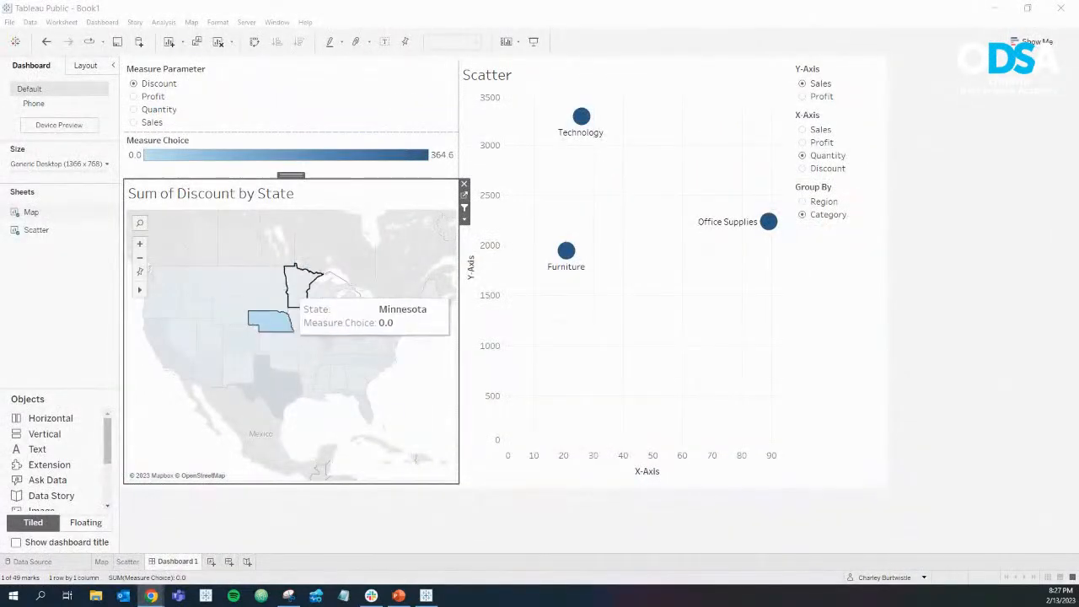
{"action": "left_click", "coordinate": [295, 287]}
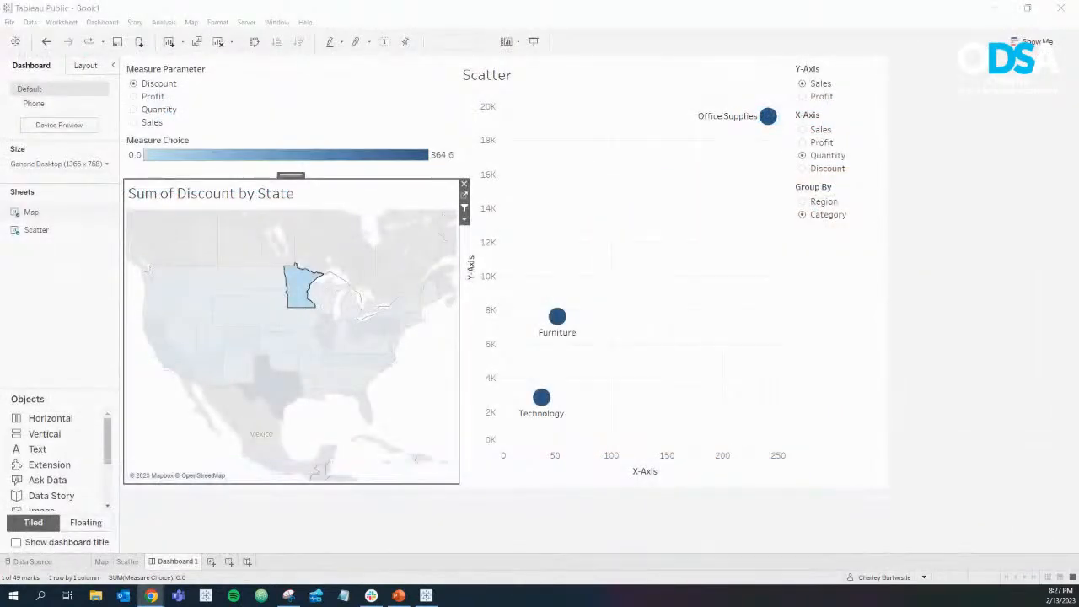
{"action": "mouse_move", "coordinate": [151, 596]}
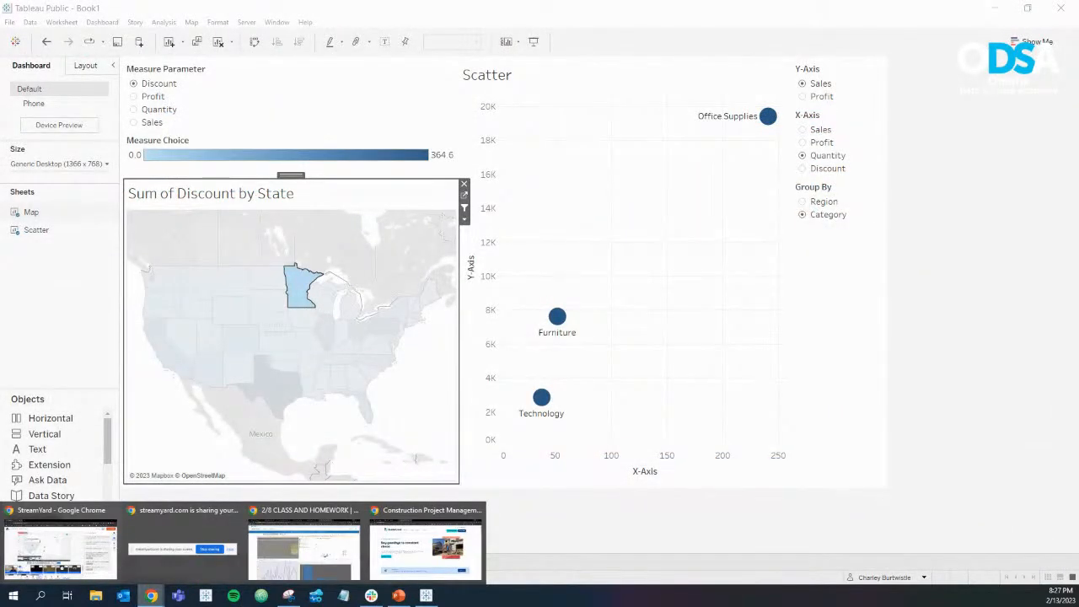
{"action": "left_click", "coordinate": [425, 544]}
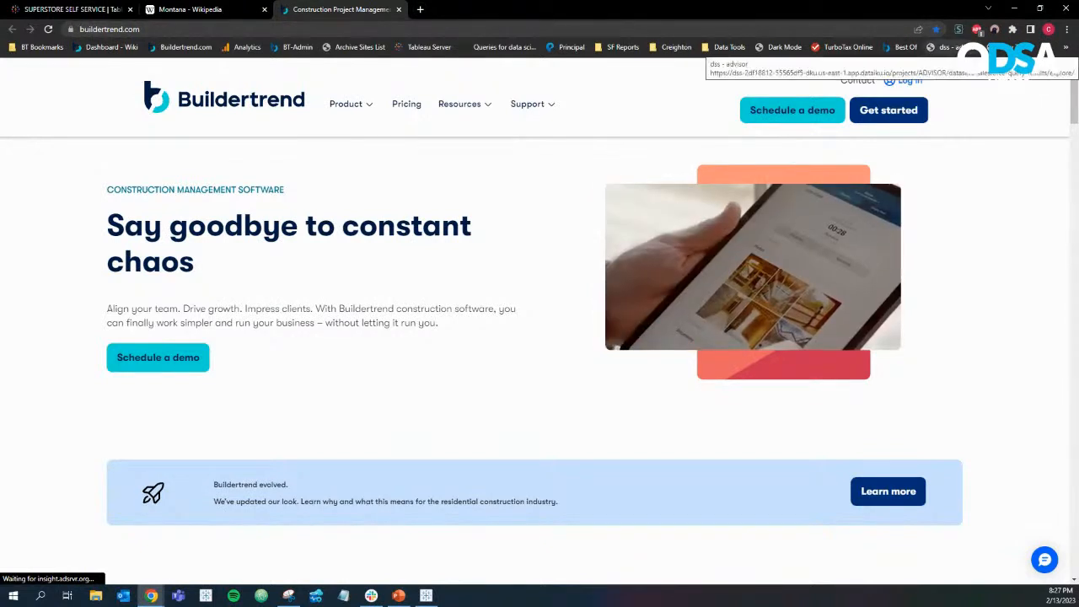
Step: Search the web for "nebraska wiki" and open the Nebraska article on Wikipedia
{"action": "key", "text": "ctrl+l"}
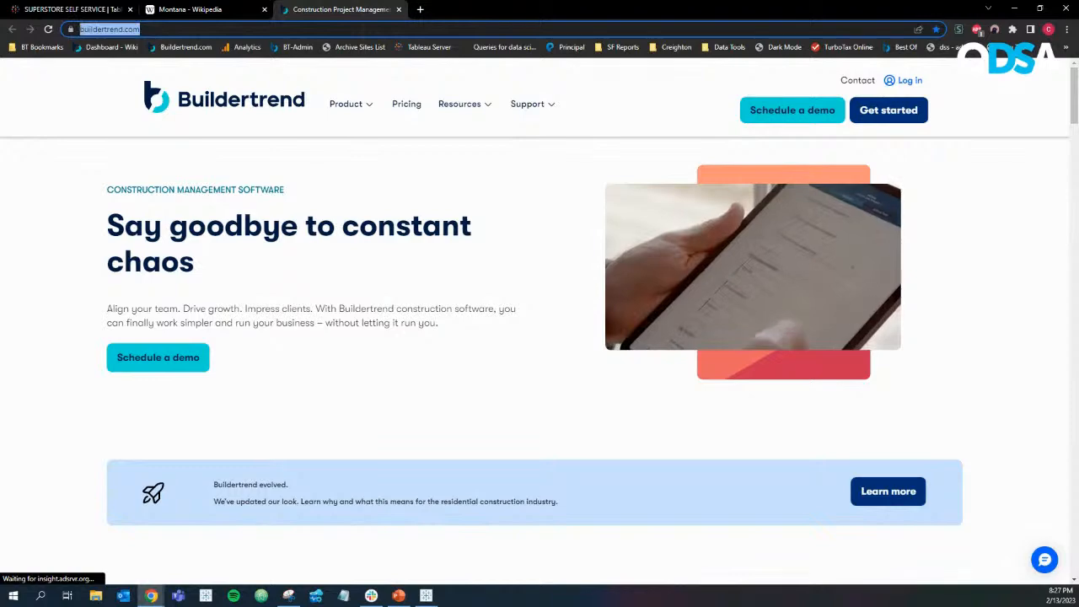
{"action": "type", "text": "nebraska wi"}
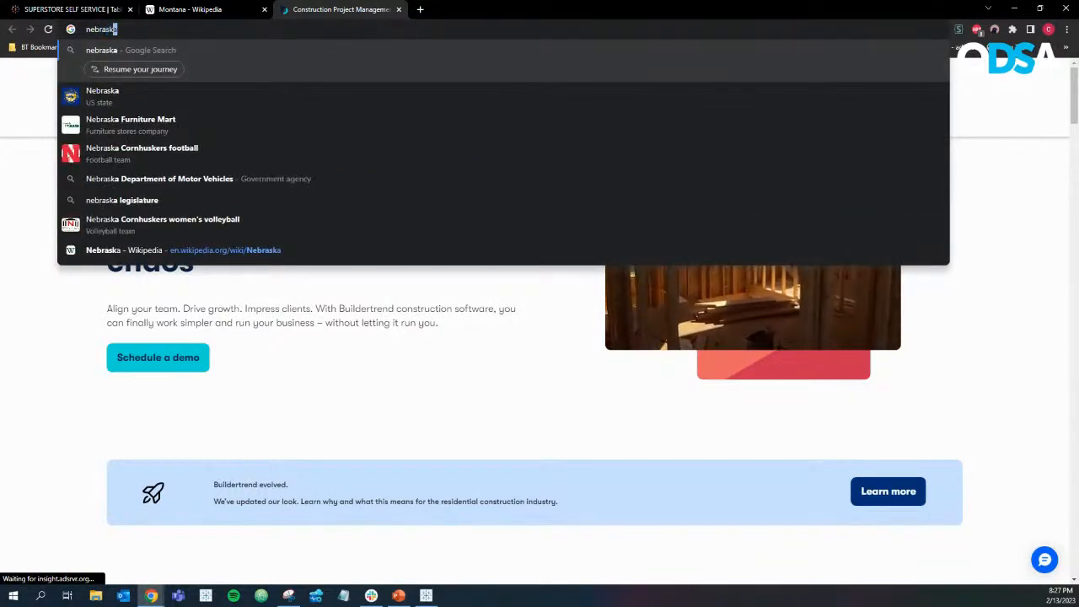
{"action": "type", "text": "ki"}
{"action": "key", "text": "Return"}
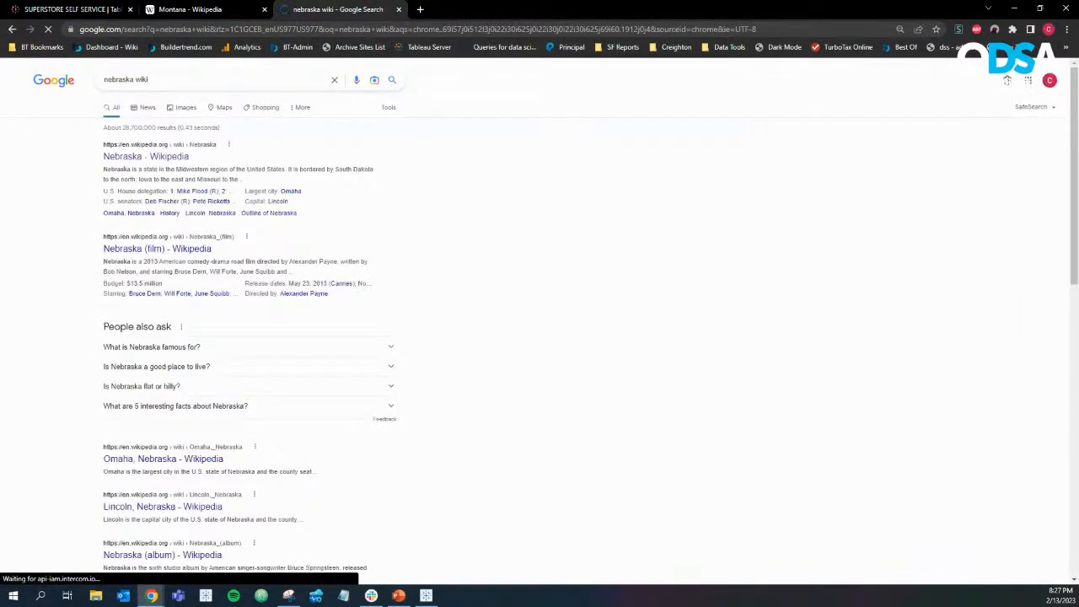
{"action": "left_click", "coordinate": [146, 157]}
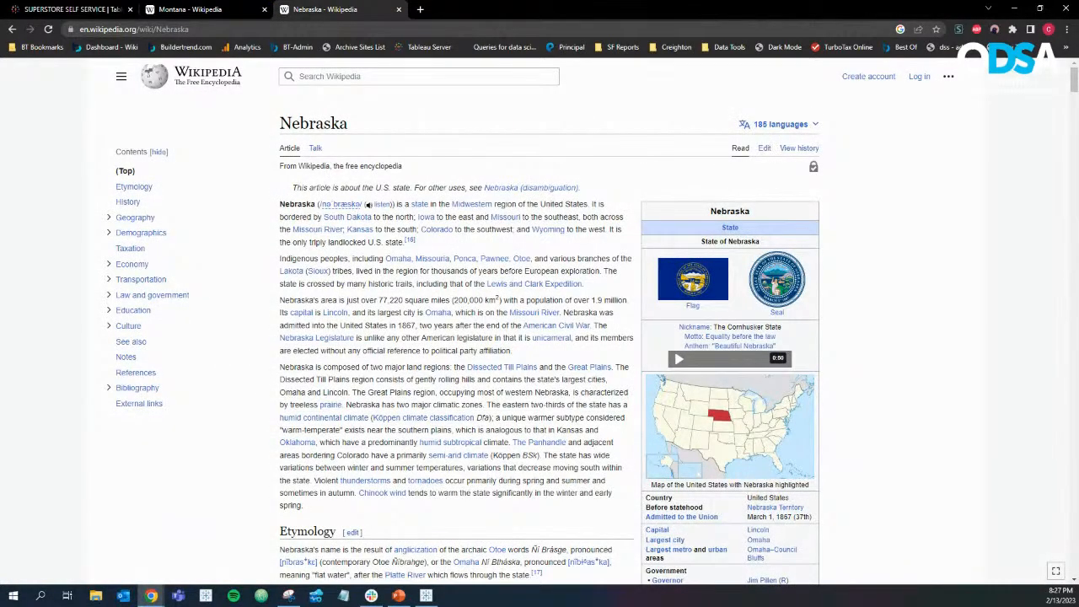
Step: Replace the state name in the Wikipedia page address with Alabama and with Texas, loading each article
{"action": "double_click", "coordinate": [198, 28]}
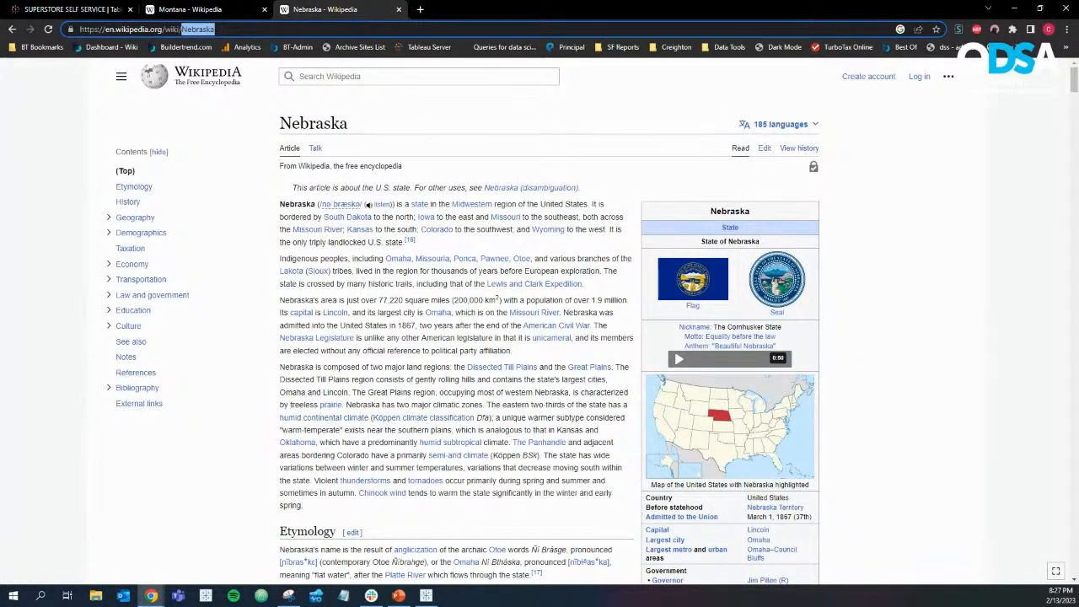
{"action": "type", "text": "Alabama"}
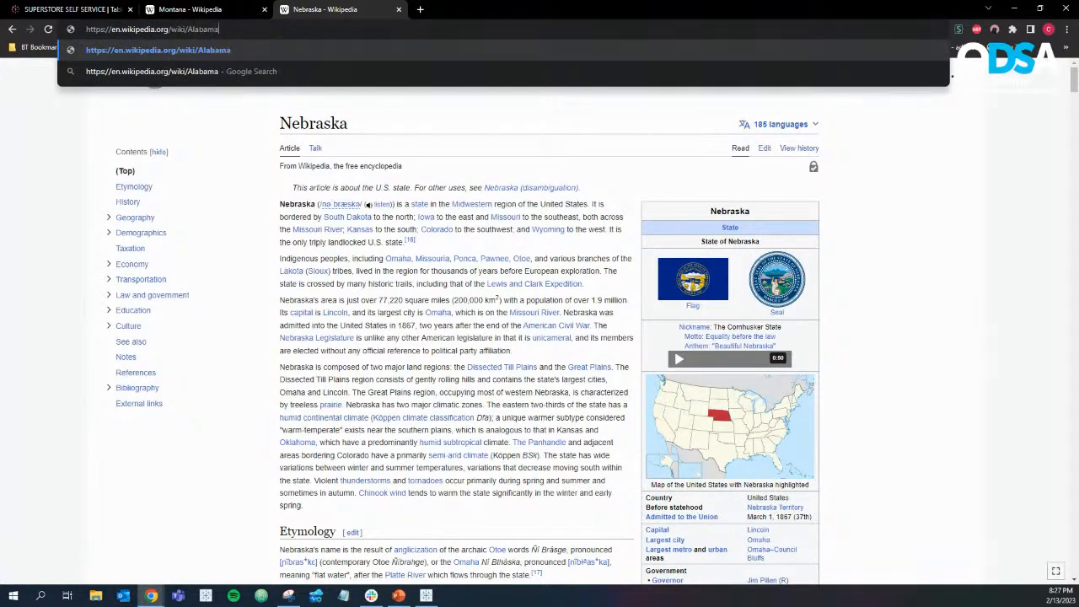
{"action": "key", "text": "Return"}
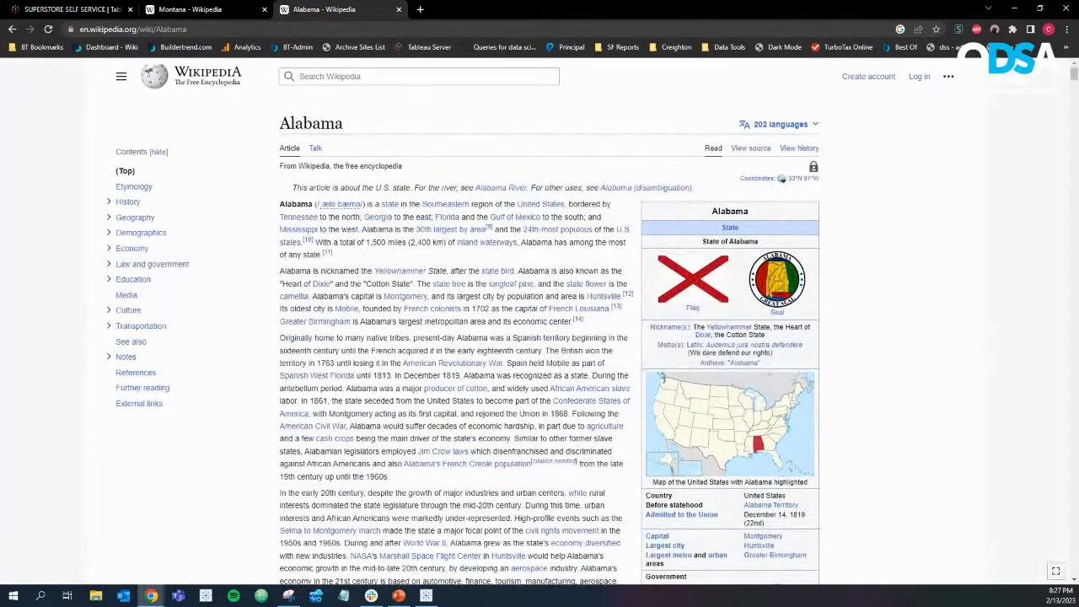
{"action": "double_click", "coordinate": [173, 30]}
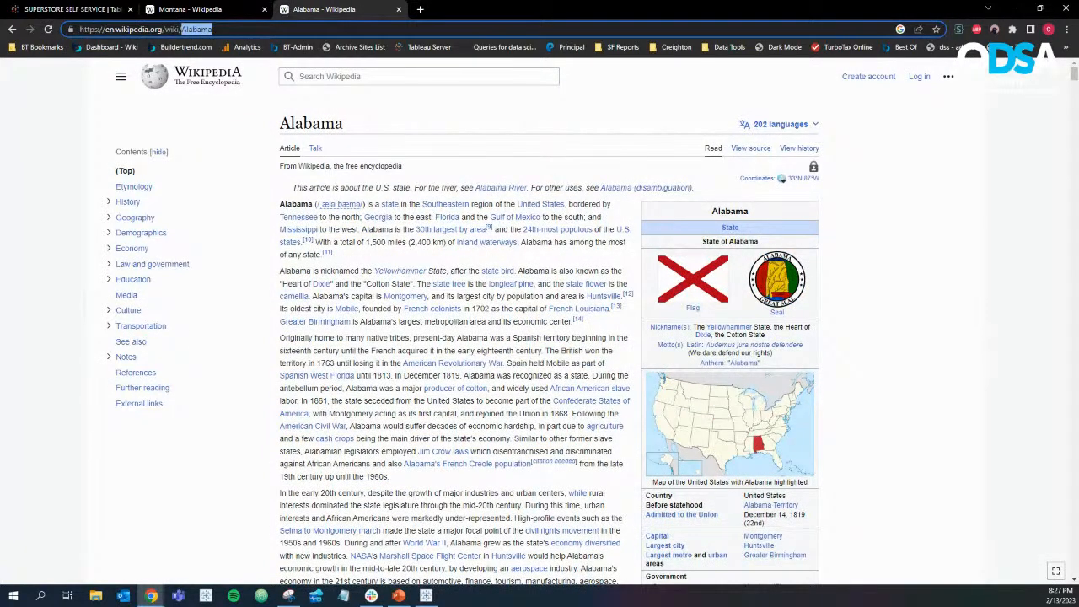
{"action": "type", "text": "Texas"}
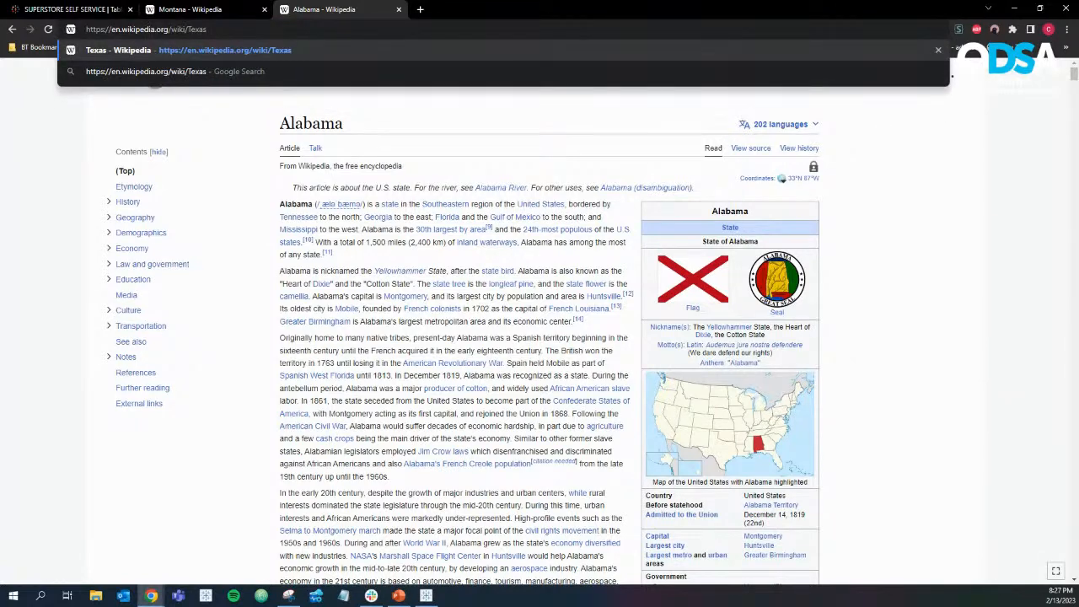
{"action": "key", "text": "Return"}
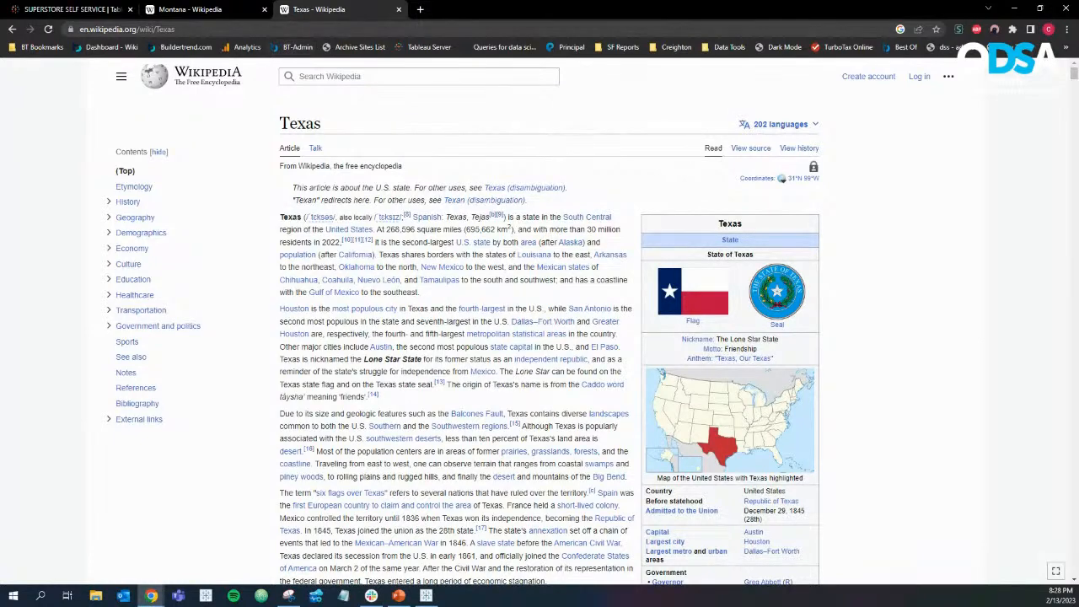
{"action": "left_click", "coordinate": [1014, 8]}
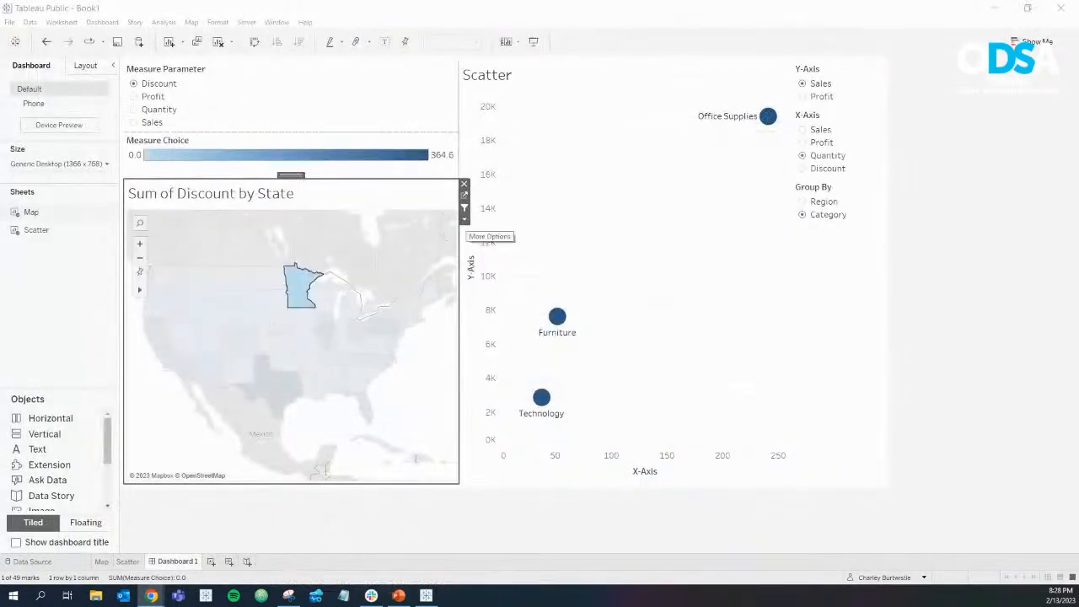
{"action": "left_click", "coordinate": [299, 282]}
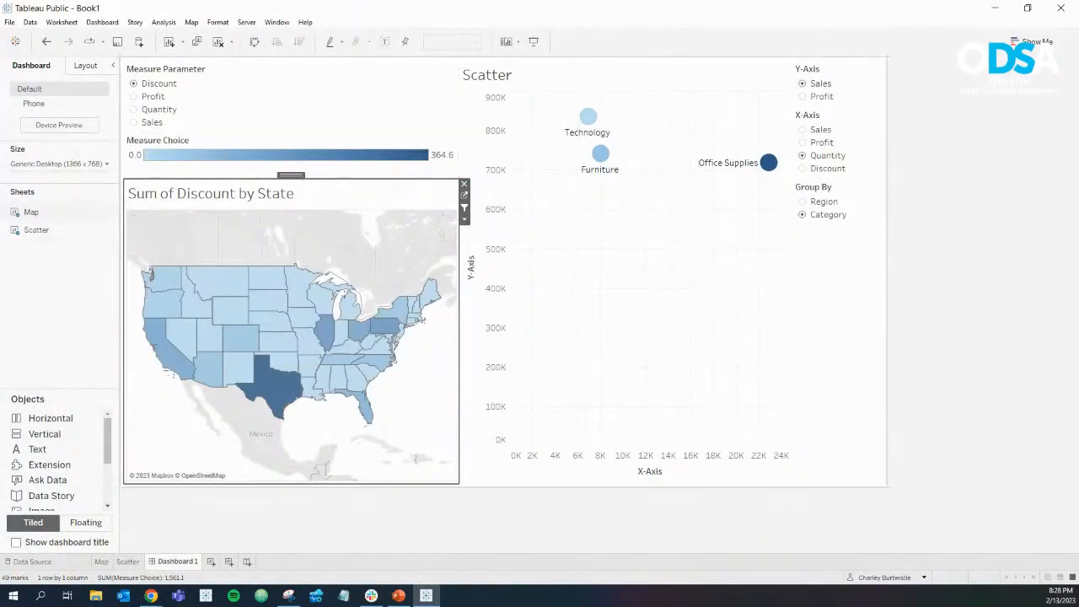
{"action": "left_click", "coordinate": [102, 22]}
{"action": "left_click", "coordinate": [111, 131]}
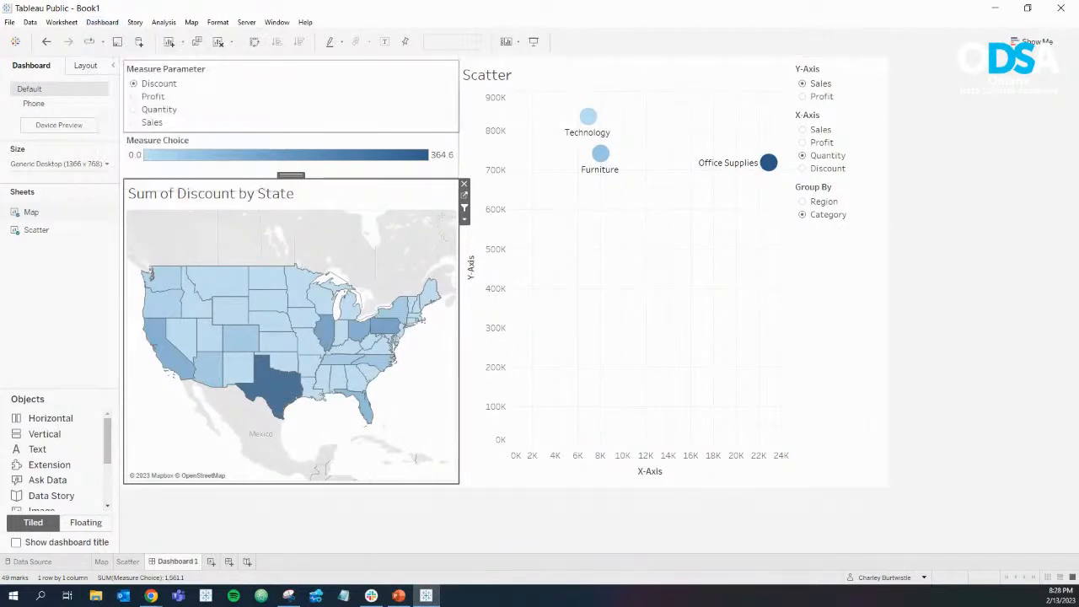
{"action": "left_click", "coordinate": [379, 273]}
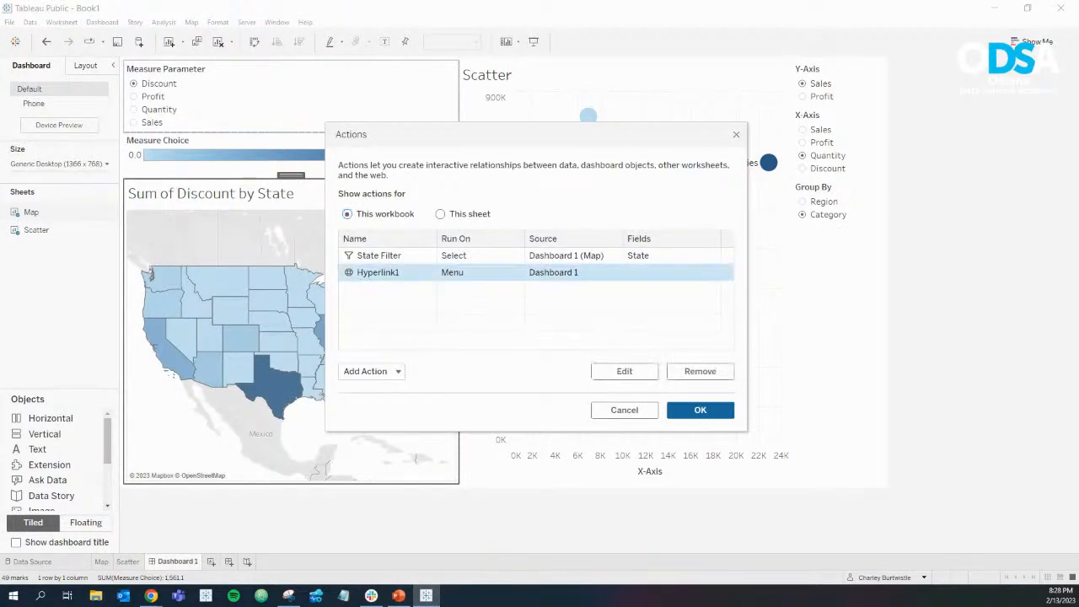
{"action": "left_click", "coordinate": [623, 370]}
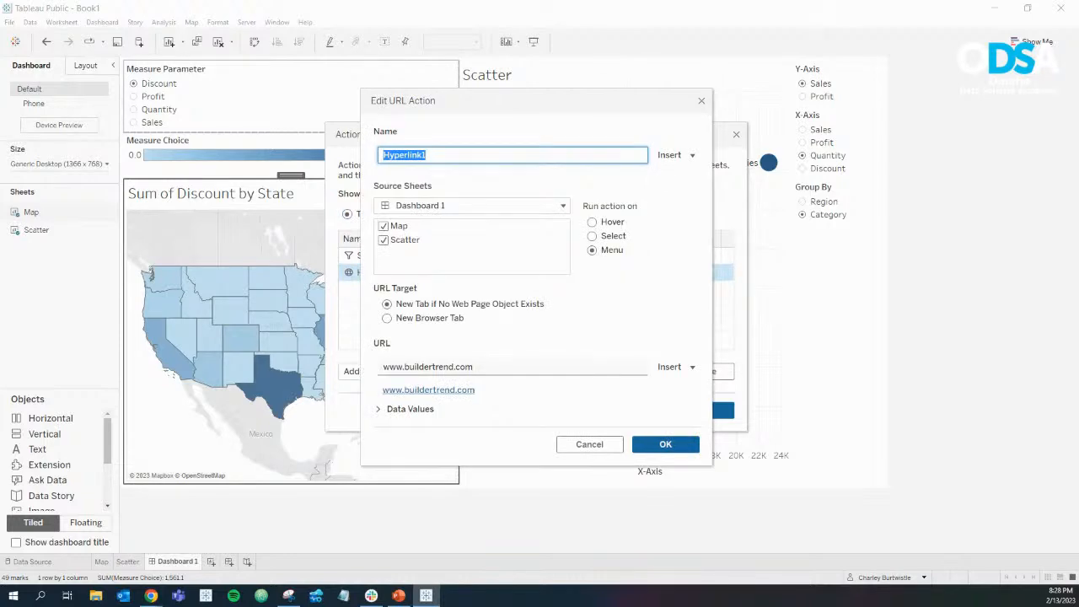
{"action": "left_click", "coordinate": [151, 595]}
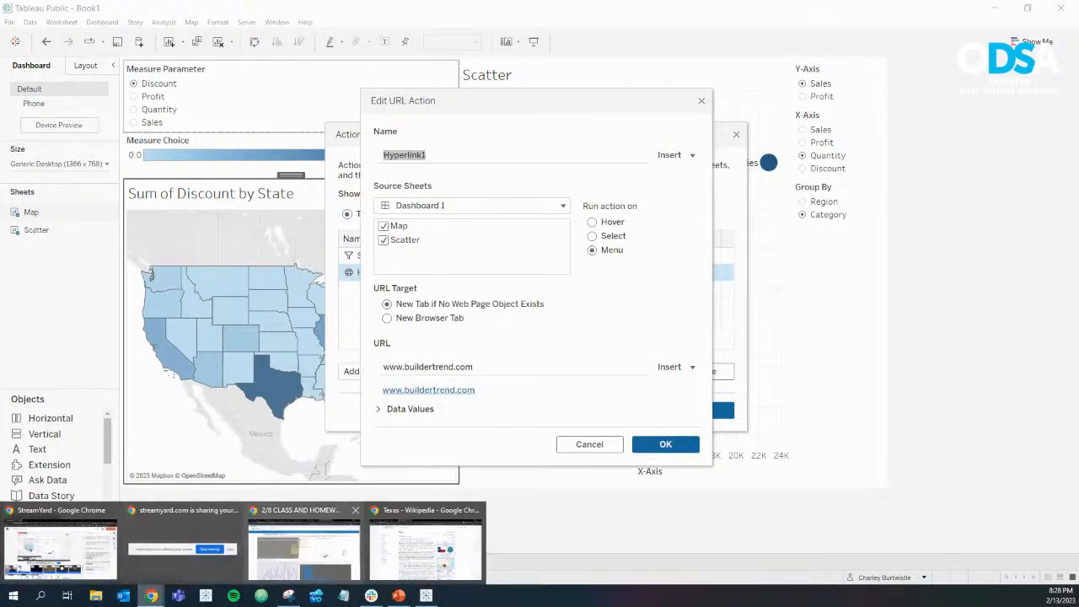
{"action": "left_click", "coordinate": [426, 548]}
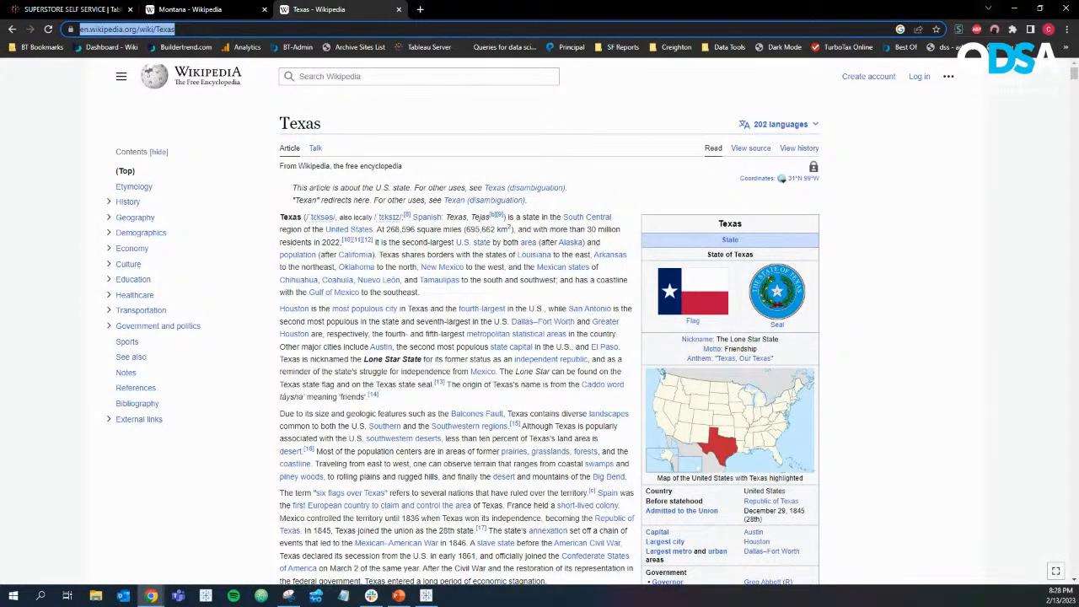
{"action": "left_click", "coordinate": [1014, 7]}
{"action": "double_click", "coordinate": [430, 368]}
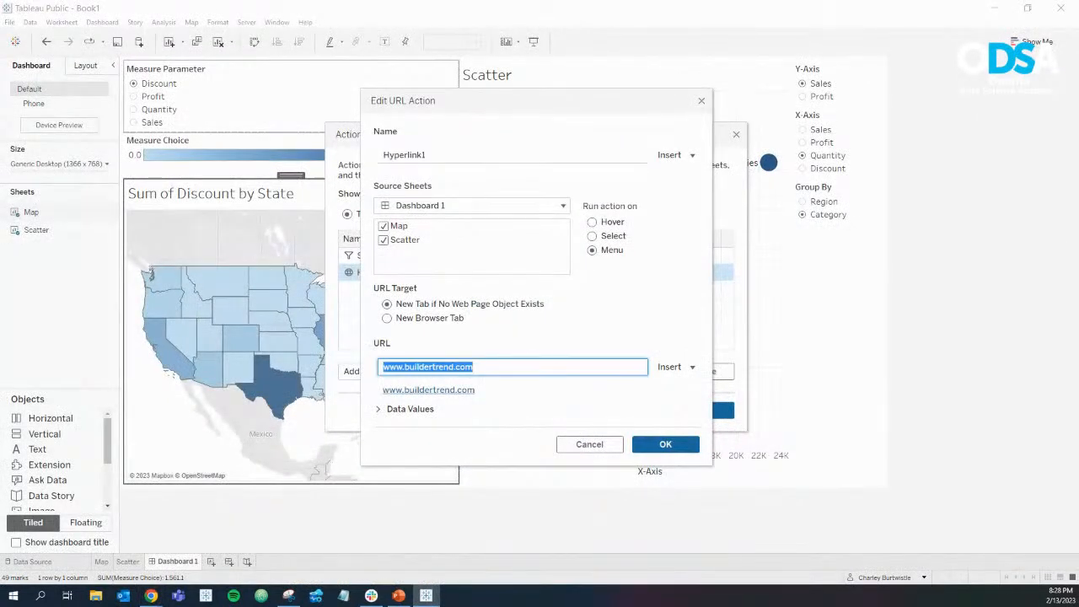
{"action": "type", "text": "https://en.wikipedia.org/wiki/Texas"}
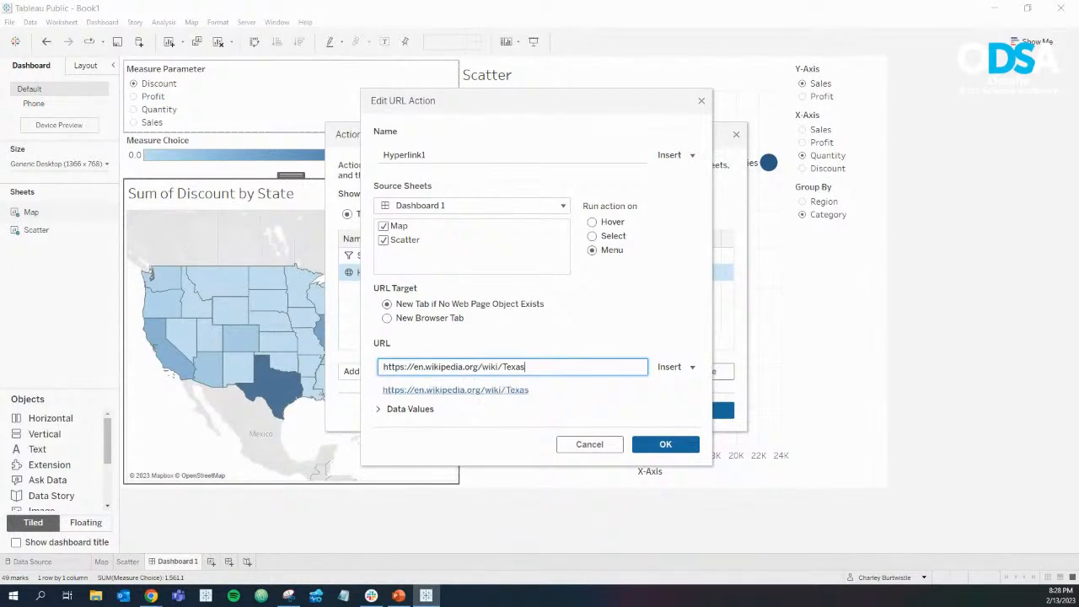
Step: Try to replace Texas in the action's URL with the Orders (Sample - Superstore).State field, and restore the Texas address
{"action": "key", "text": "ctrl+shift+Left"}
{"action": "key", "text": "BackSpace"}
{"action": "left_click", "coordinate": [676, 367]}
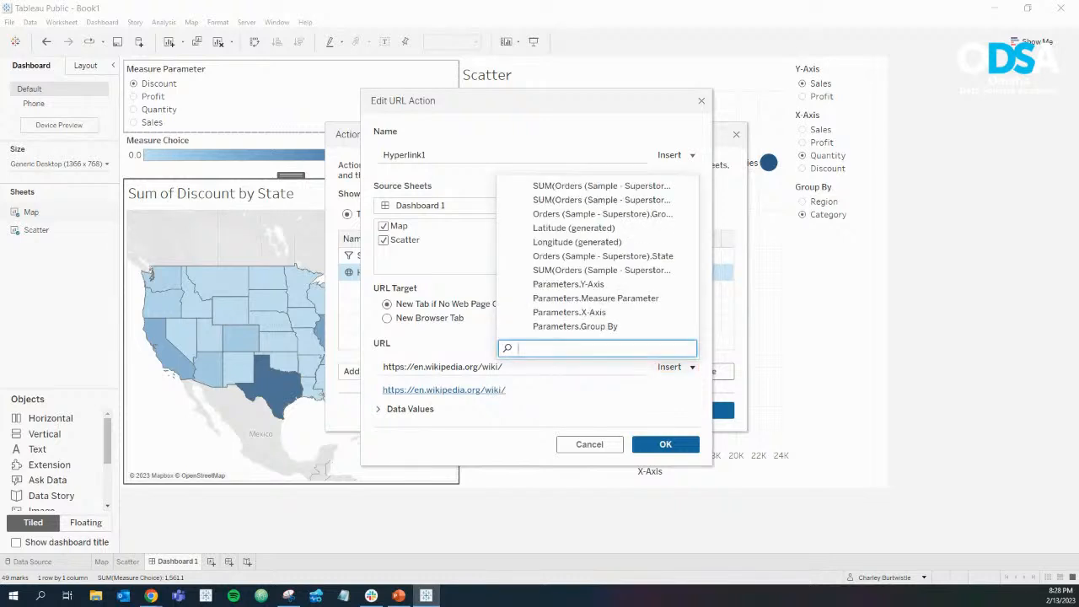
{"action": "type", "text": "stat"}
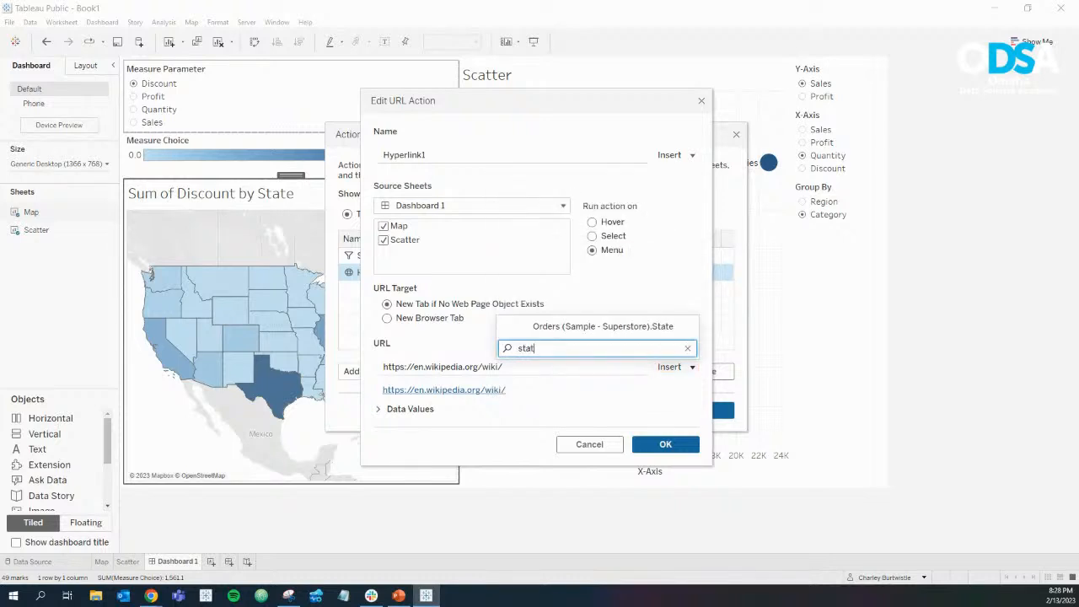
{"action": "key", "text": "Return"}
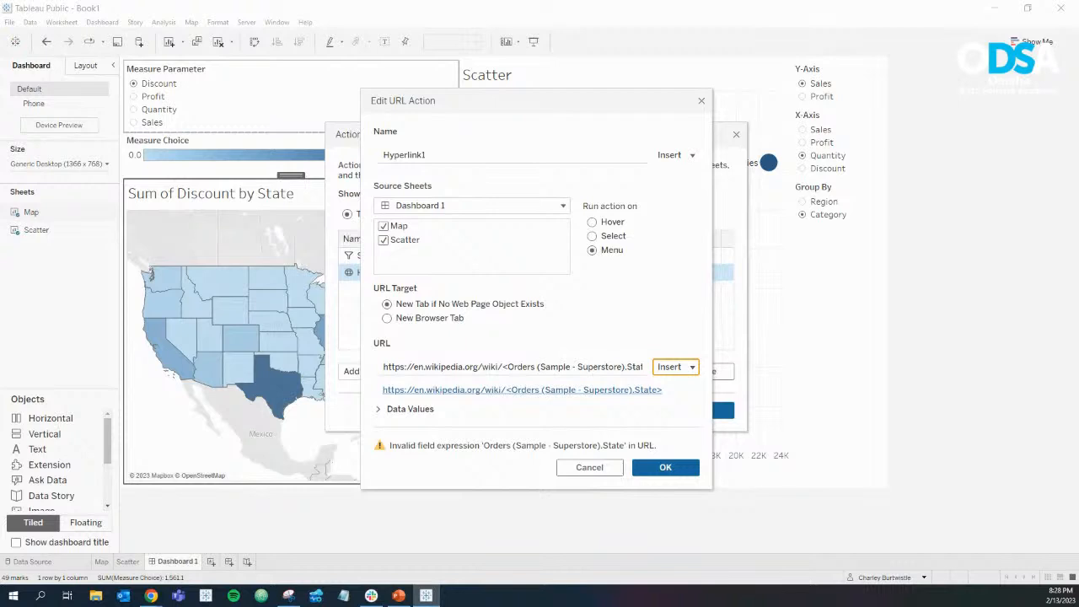
{"action": "left_click", "coordinate": [513, 367]}
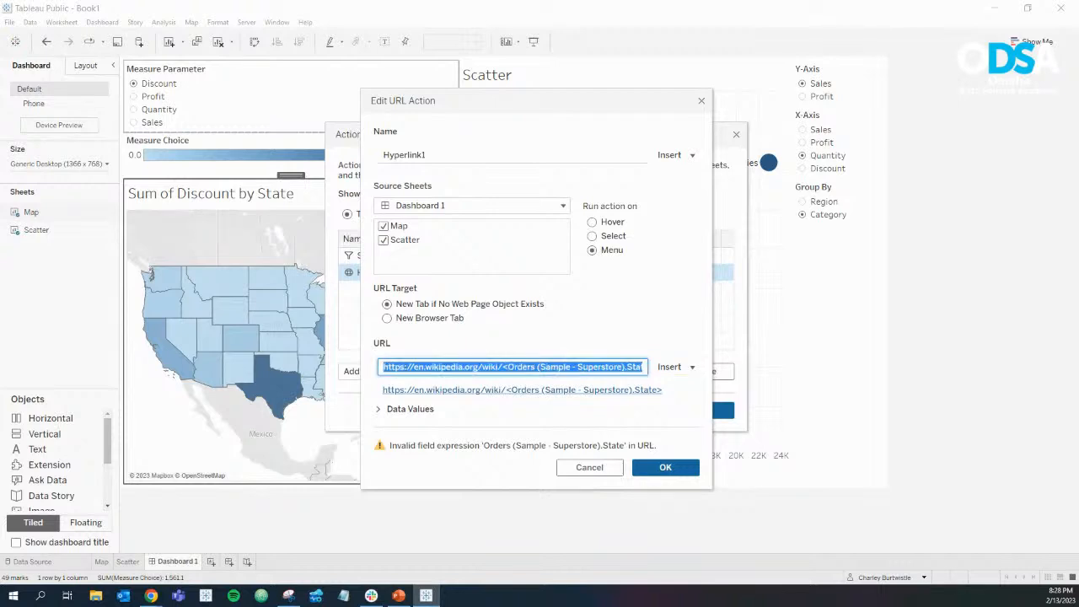
{"action": "type", "text": "https://en.wikipedia.org/wiki/Texas"}
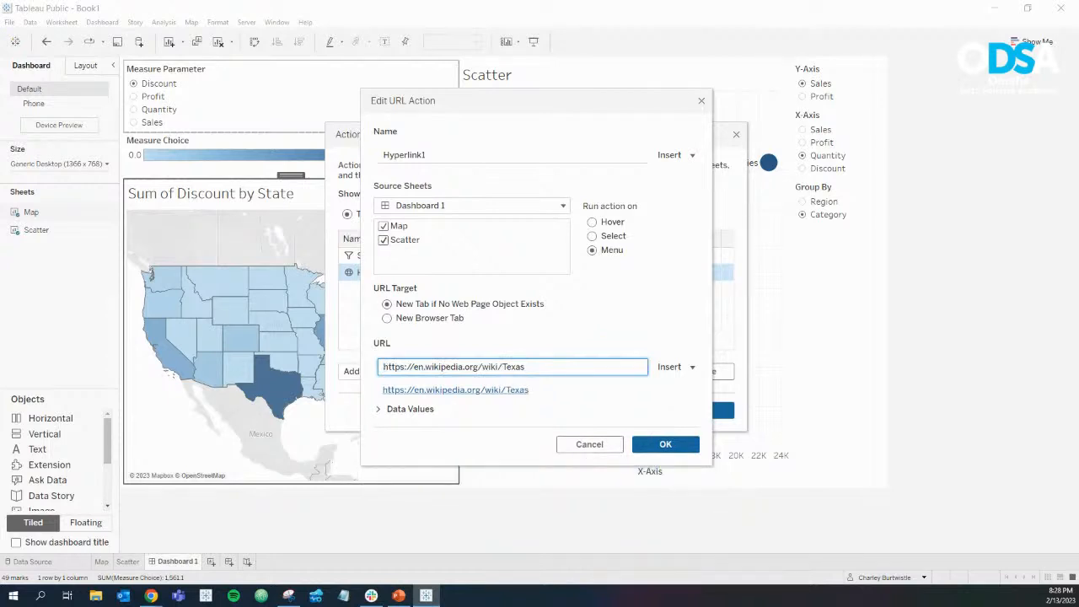
{"action": "left_click", "coordinate": [383, 241]}
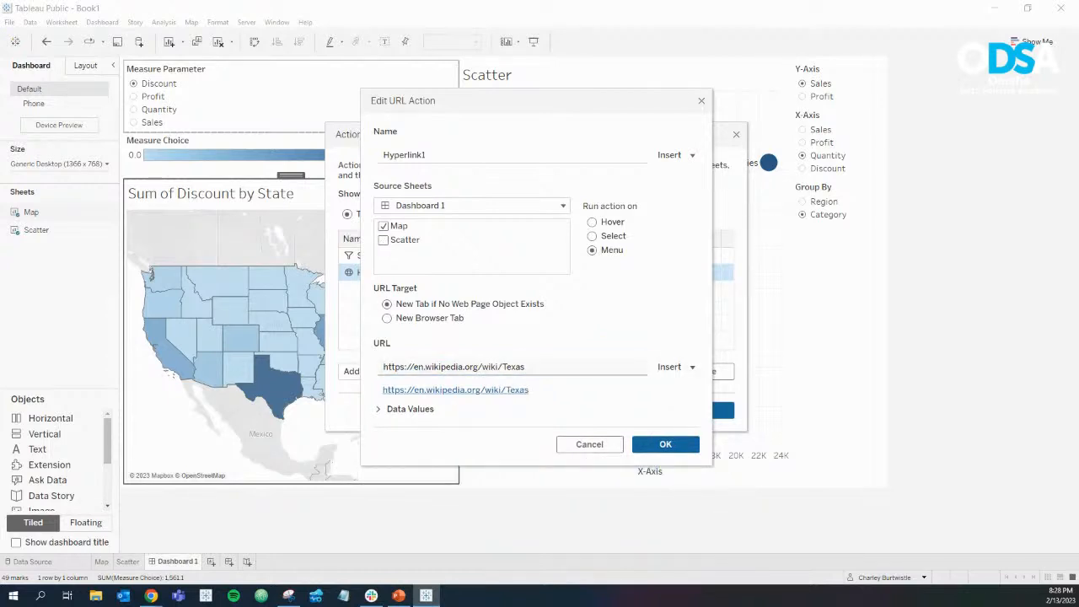
{"action": "left_click", "coordinate": [506, 367]}
{"action": "key", "text": "ctrl+c"}
{"action": "left_click", "coordinate": [676, 368]}
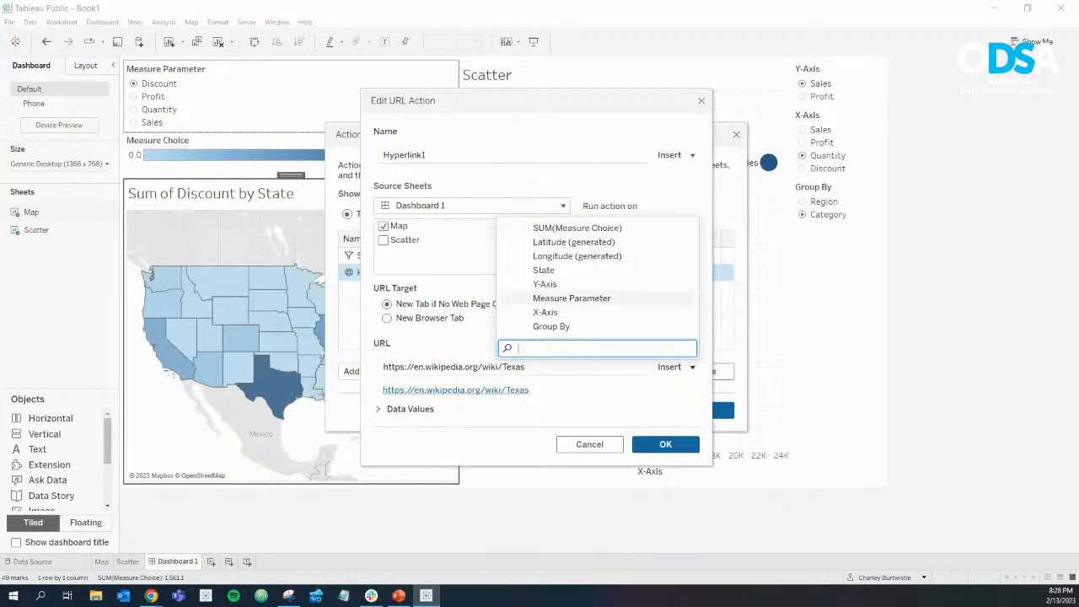
{"action": "left_click", "coordinate": [543, 270]}
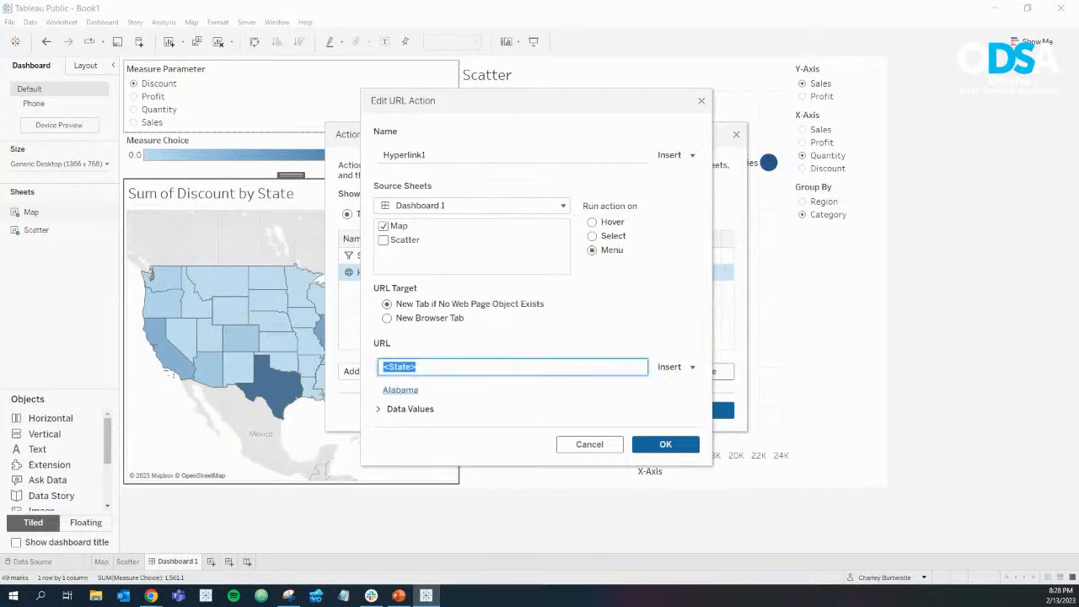
{"action": "key", "text": "ctrl+v"}
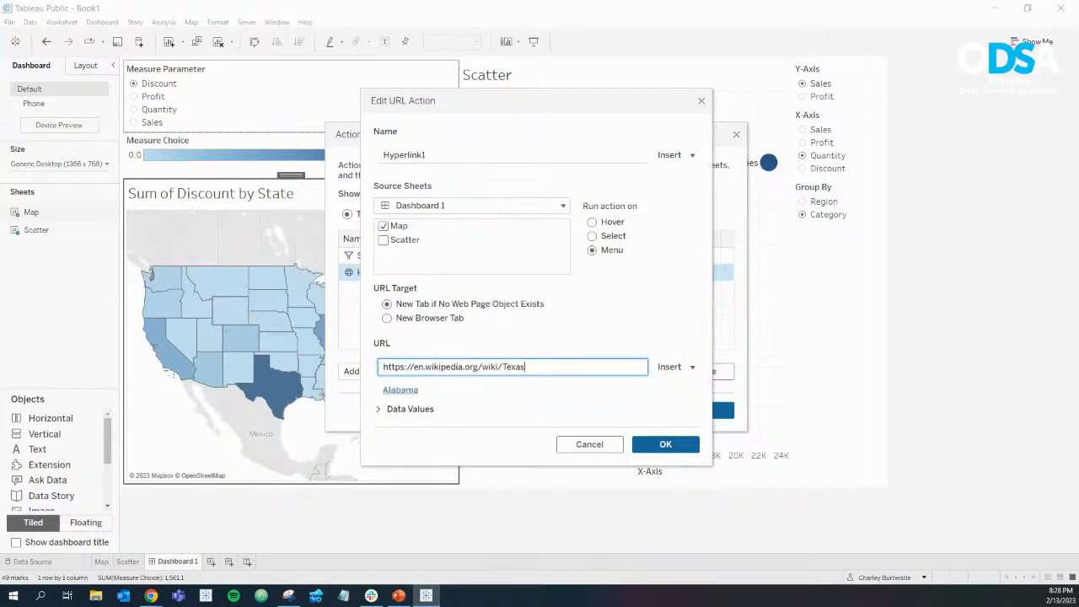
{"action": "key", "text": "ctrl+shift+Left"}
{"action": "key", "text": "BackSpace"}
{"action": "left_click", "coordinate": [676, 368]}
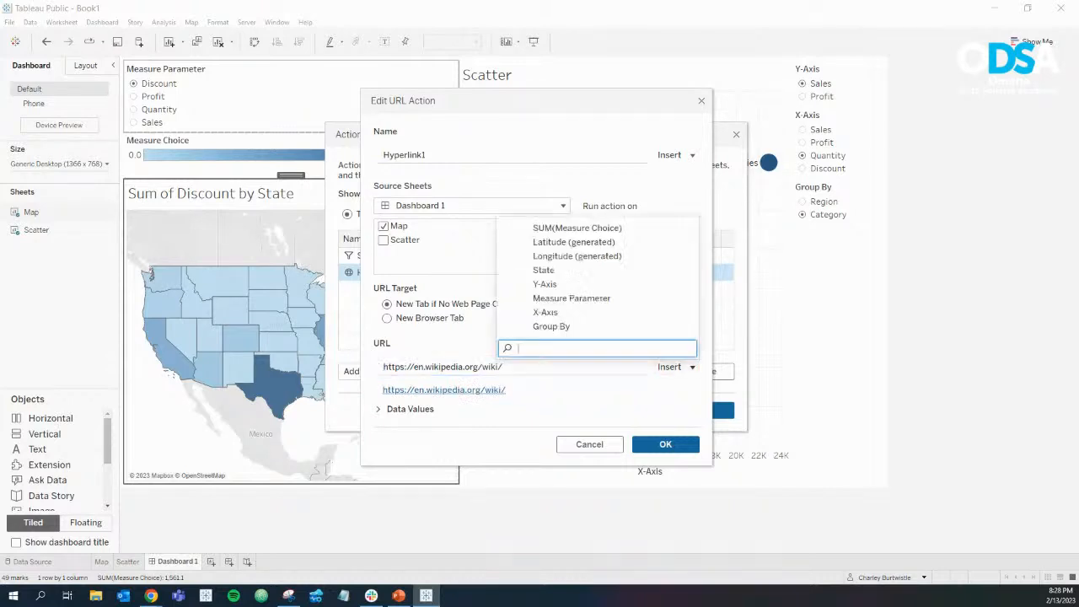
{"action": "left_click", "coordinate": [543, 270]}
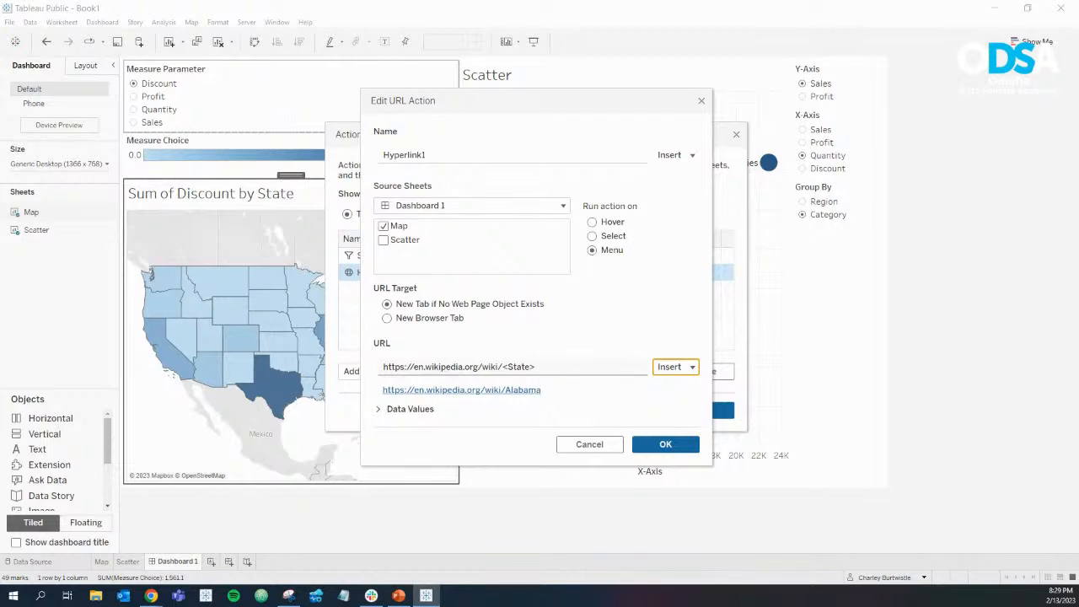
Step: Switch to Chrome, search for texas wiki, open the Texas Wikipedia article, and select its page address
{"action": "mouse_move", "coordinate": [150, 596]}
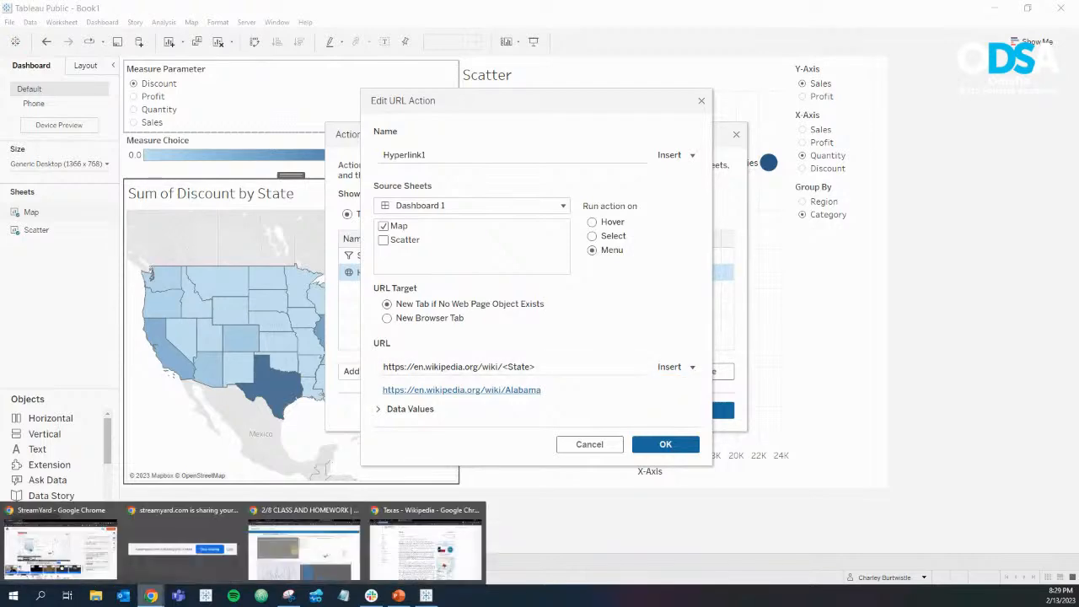
{"action": "left_click", "coordinate": [425, 544]}
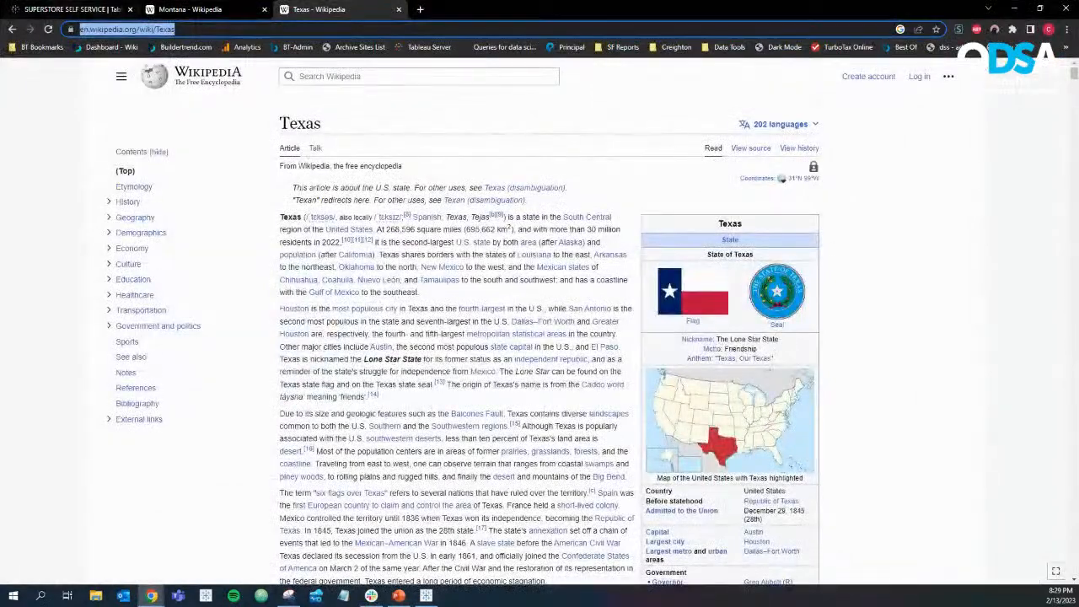
{"action": "key", "text": "BackSpace"}
{"action": "key", "text": "BackSpace"}
{"action": "key", "text": "BackSpace"}
{"action": "key", "text": "BackSpace"}
{"action": "key", "text": "BackSpace"}
{"action": "key", "text": "BackSpace"}
{"action": "key", "text": "BackSpace"}
{"action": "key", "text": "BackSpace"}
{"action": "key", "text": "BackSpace"}
{"action": "key", "text": "BackSpace"}
{"action": "key", "text": "BackSpace"}
{"action": "key", "text": "BackSpace"}
{"action": "key", "text": "BackSpace"}
{"action": "key", "text": "BackSpace"}
{"action": "key", "text": "BackSpace"}
{"action": "key", "text": "BackSpace"}
{"action": "key", "text": "BackSpace"}
{"action": "key", "text": "BackSpace"}
{"action": "key", "text": "BackSpace"}
{"action": "key", "text": "BackSpace"}
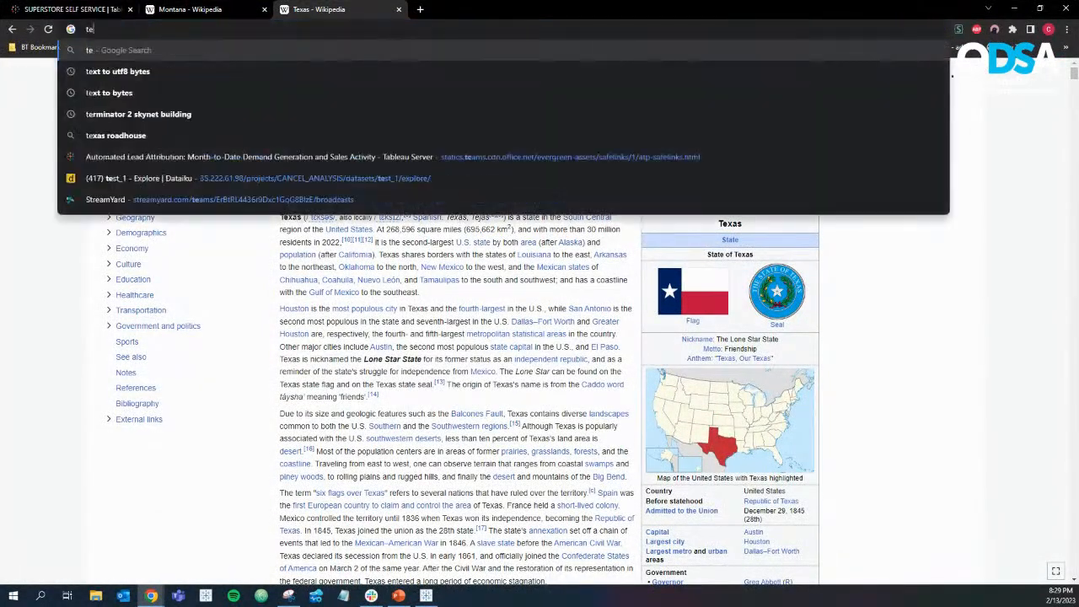
{"action": "type", "text": "texas wiki"}
{"action": "key", "text": "Return"}
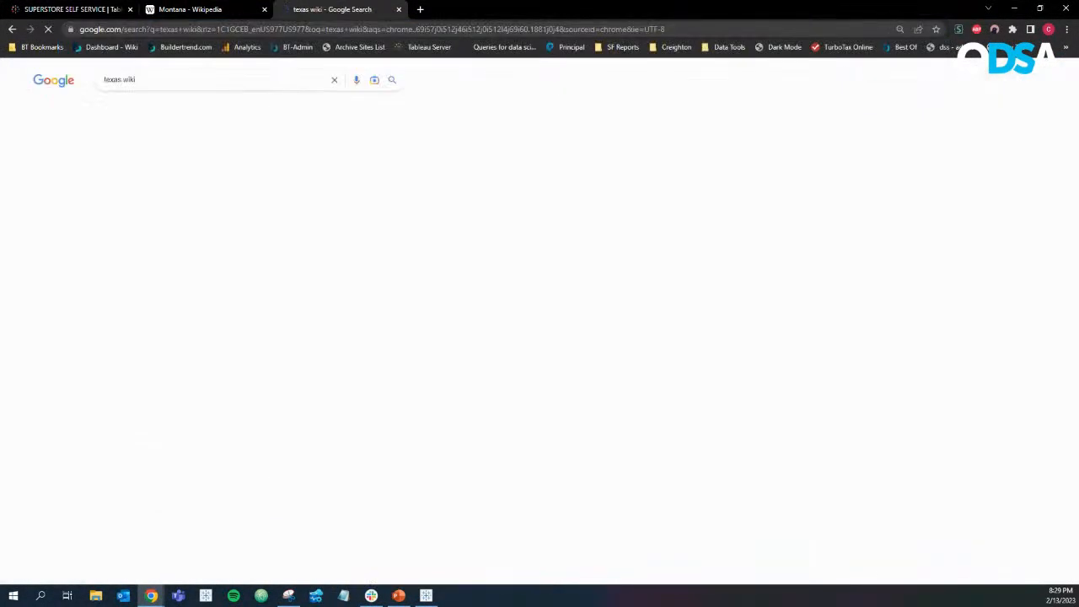
{"action": "left_click", "coordinate": [138, 157]}
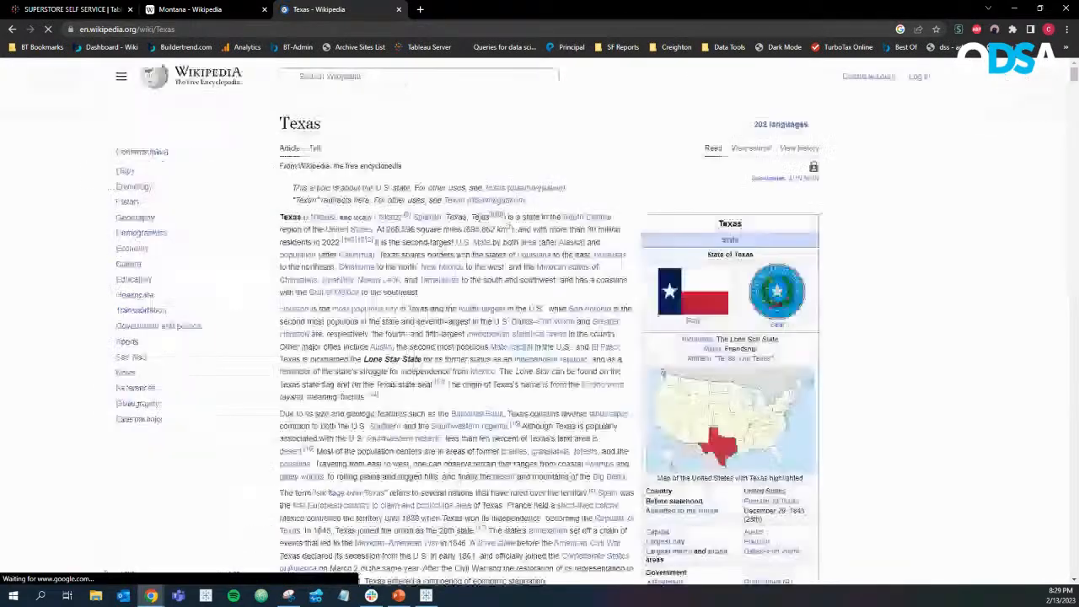
{"action": "triple_click", "coordinate": [172, 29]}
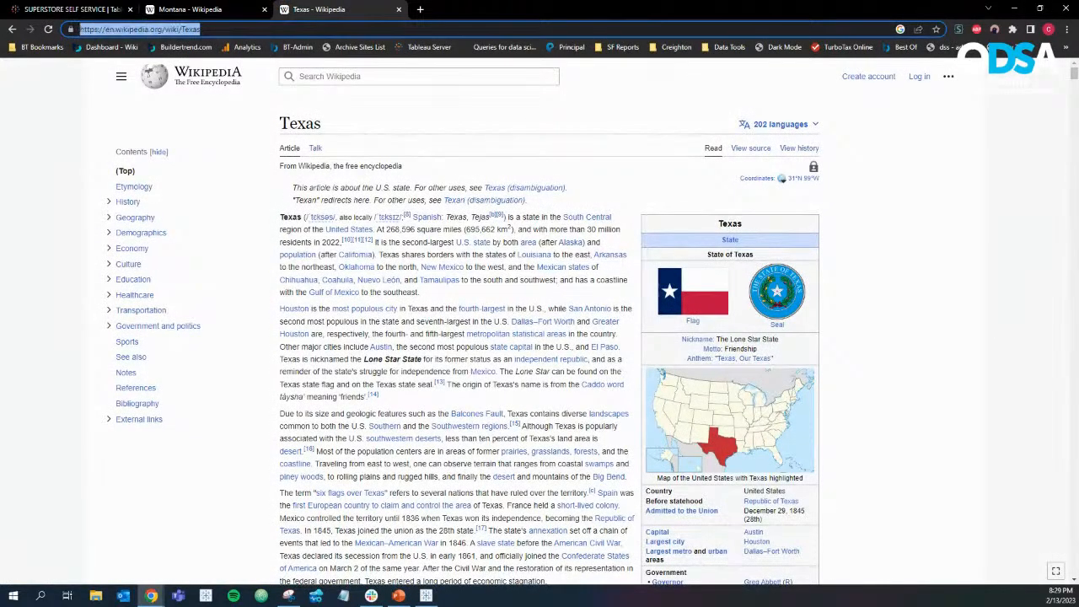
Step: Return to Tableau, try adding a second State field to the end of the action's URL, and remove the duplicate
{"action": "left_click", "coordinate": [1014, 8]}
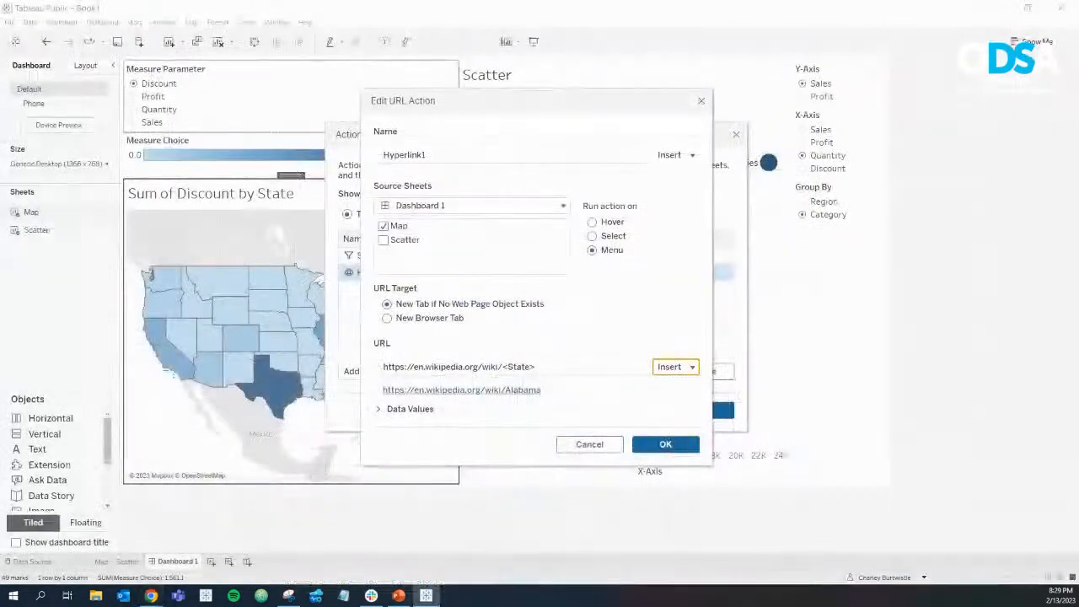
{"action": "left_click", "coordinate": [548, 367]}
{"action": "left_click", "coordinate": [548, 367]}
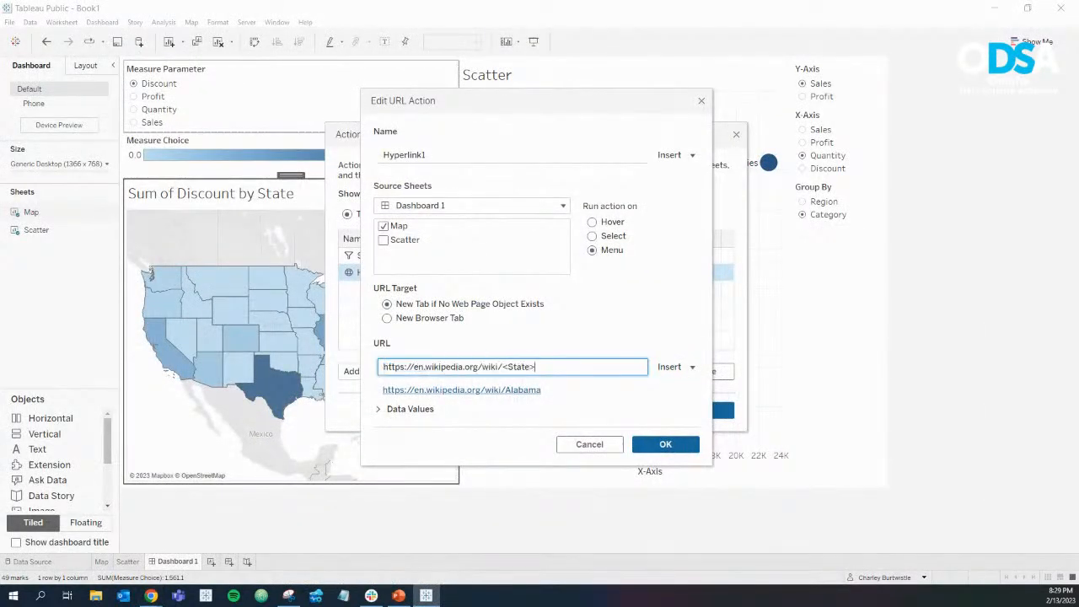
{"action": "left_click_drag", "start_coordinate": [537, 367], "coordinate": [502, 366]}
{"action": "left_click", "coordinate": [544, 367]}
{"action": "left_click", "coordinate": [675, 366]}
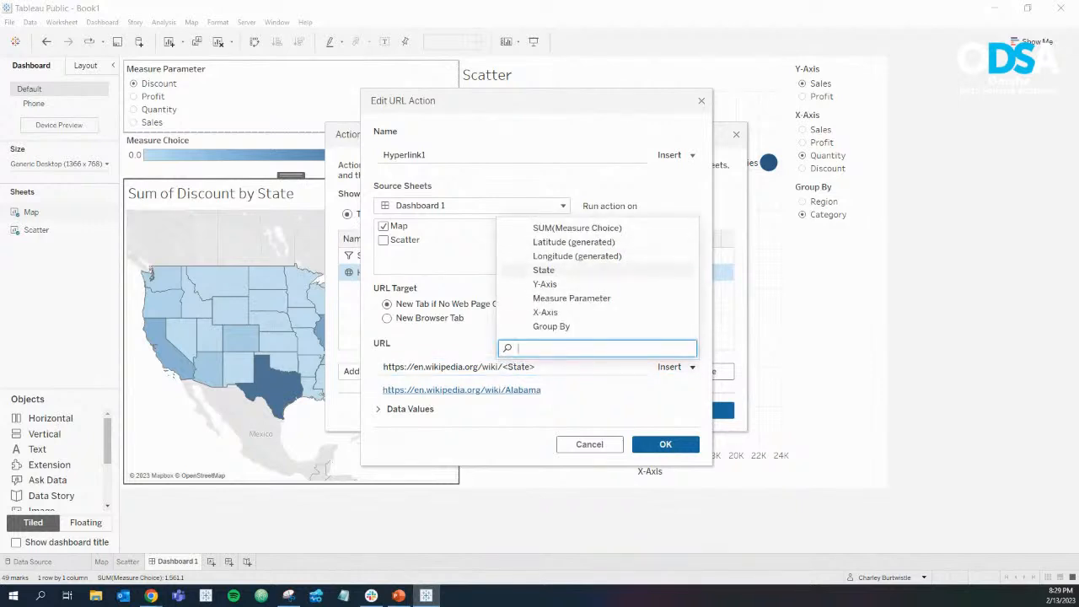
{"action": "left_click", "coordinate": [522, 270]}
{"action": "left_click", "coordinate": [563, 368]}
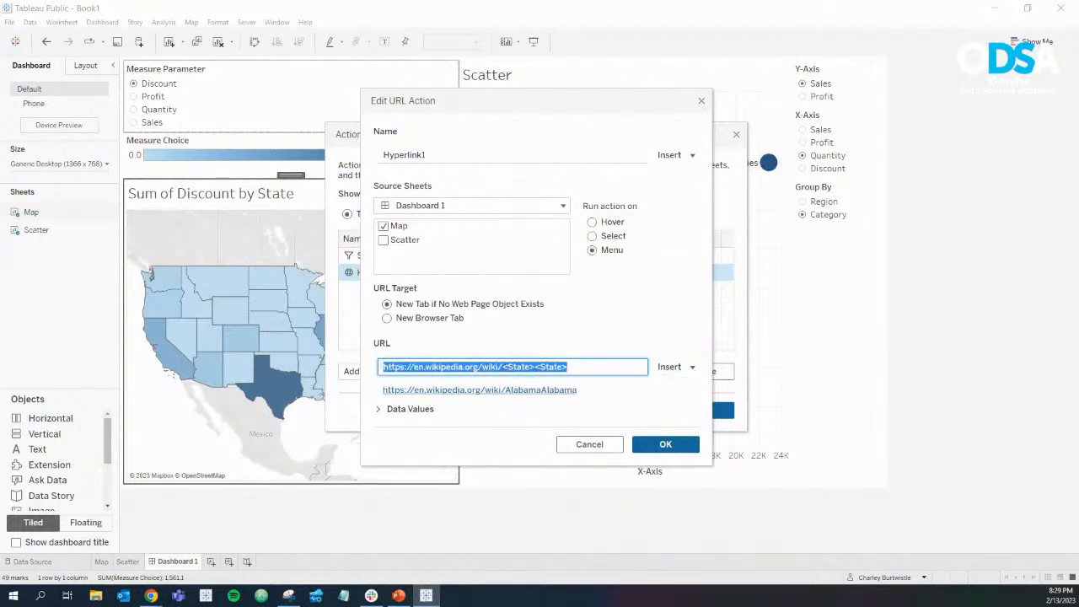
{"action": "left_click", "coordinate": [570, 367]}
{"action": "left_click_drag", "start_coordinate": [569, 367], "coordinate": [534, 366]}
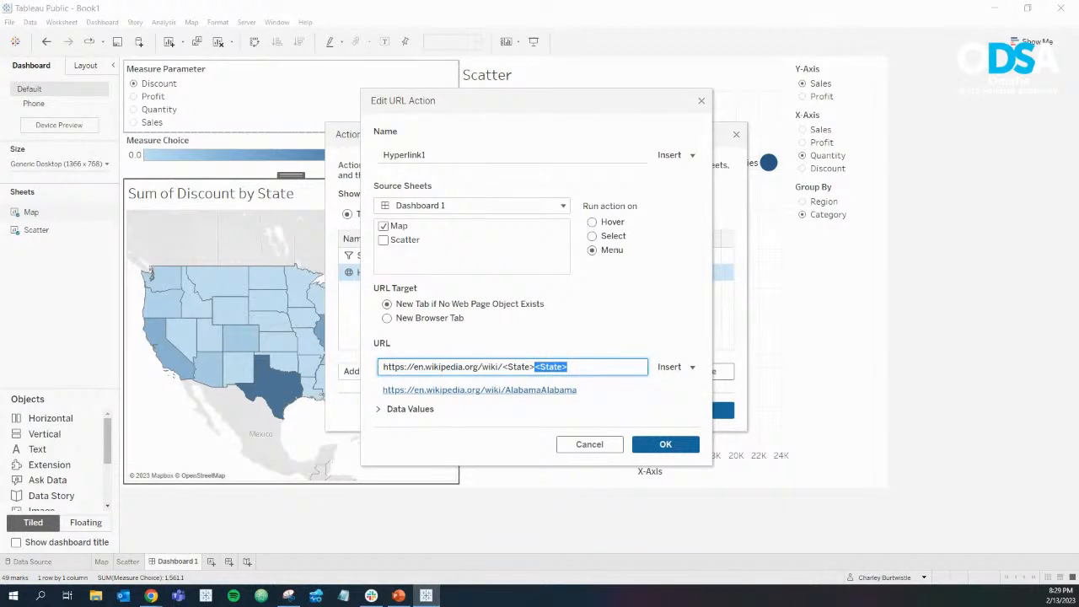
{"action": "key", "text": "BackSpace"}
Step: Rename the URL action as Show me more and save the dashboard's actions
{"action": "double_click", "coordinate": [405, 155]}
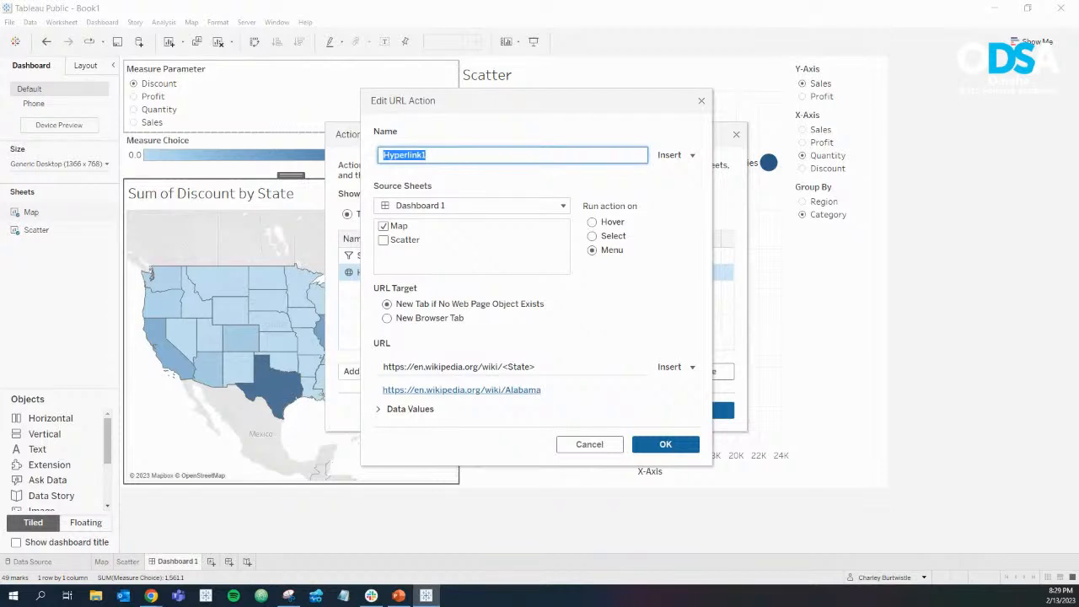
{"action": "type", "text": "Show me more"}
{"action": "left_click", "coordinate": [556, 367]}
{"action": "left_click", "coordinate": [556, 366]}
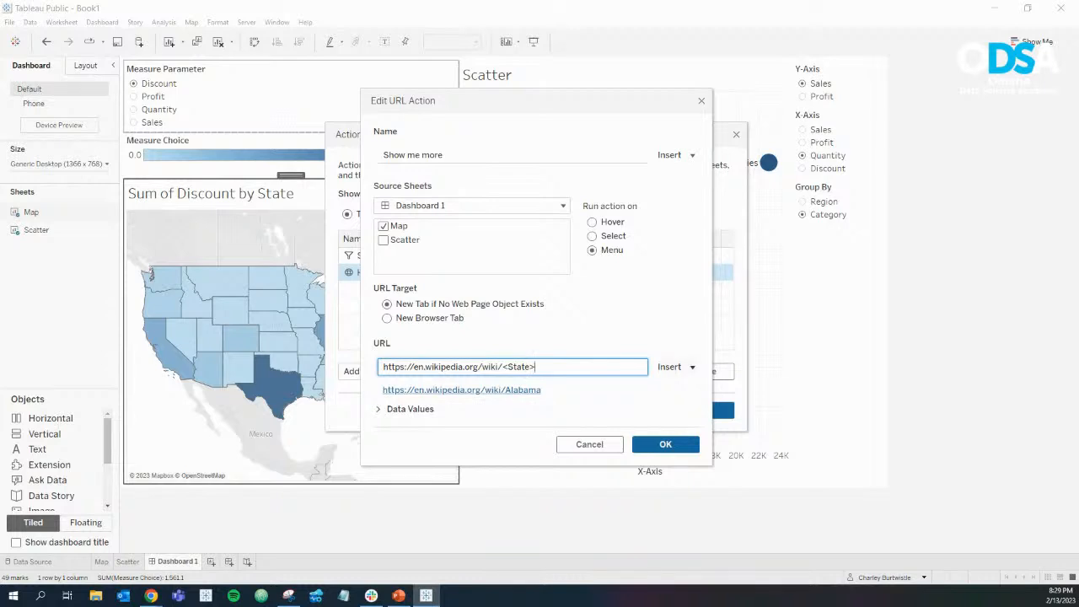
{"action": "key", "text": "alt+Tab"}
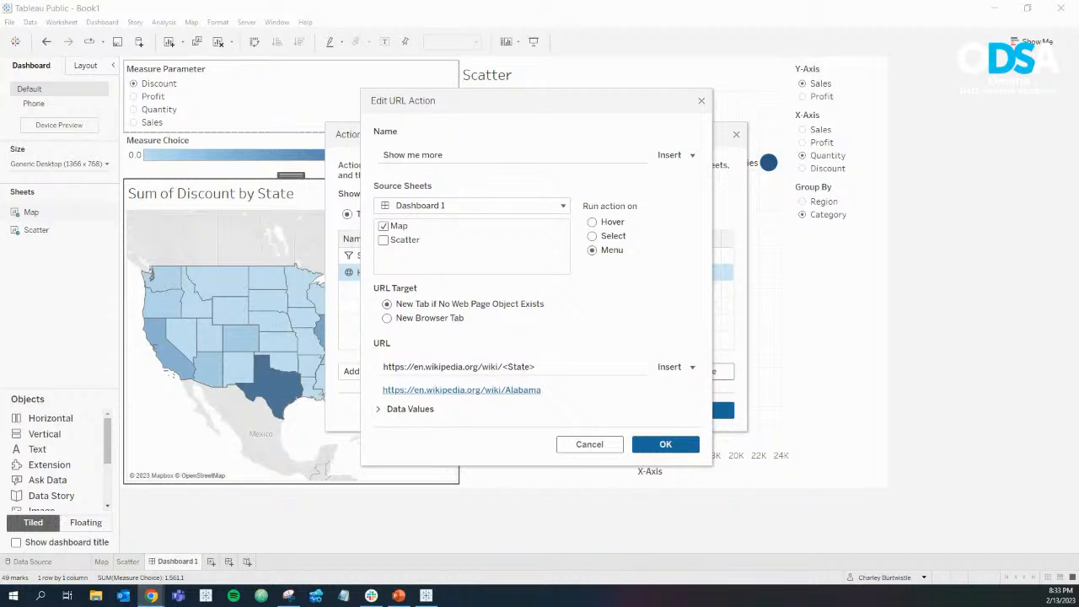
{"action": "left_click", "coordinate": [666, 444]}
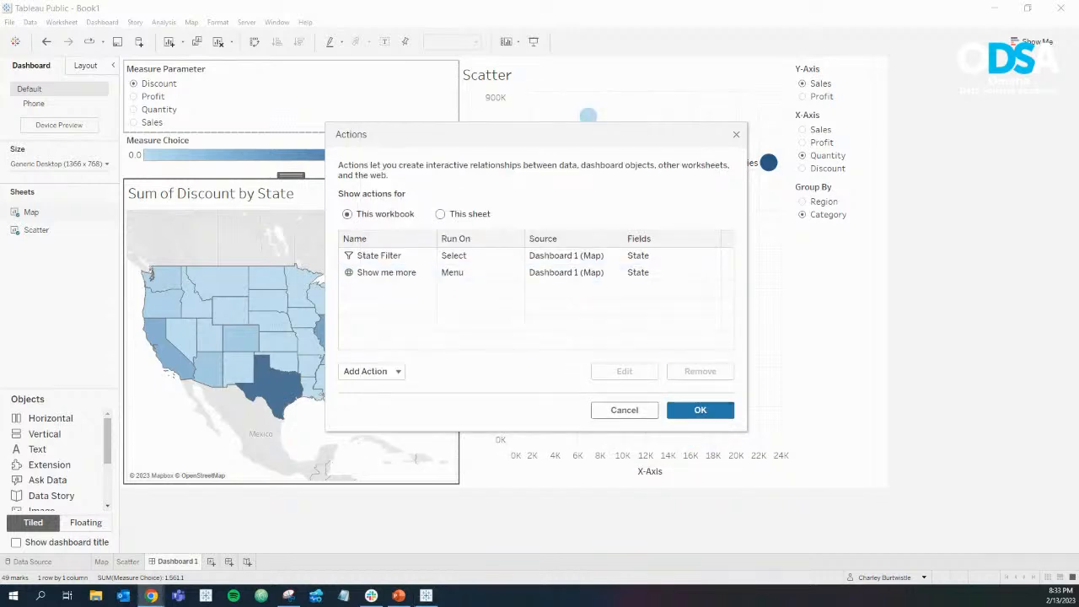
{"action": "left_click", "coordinate": [700, 410]}
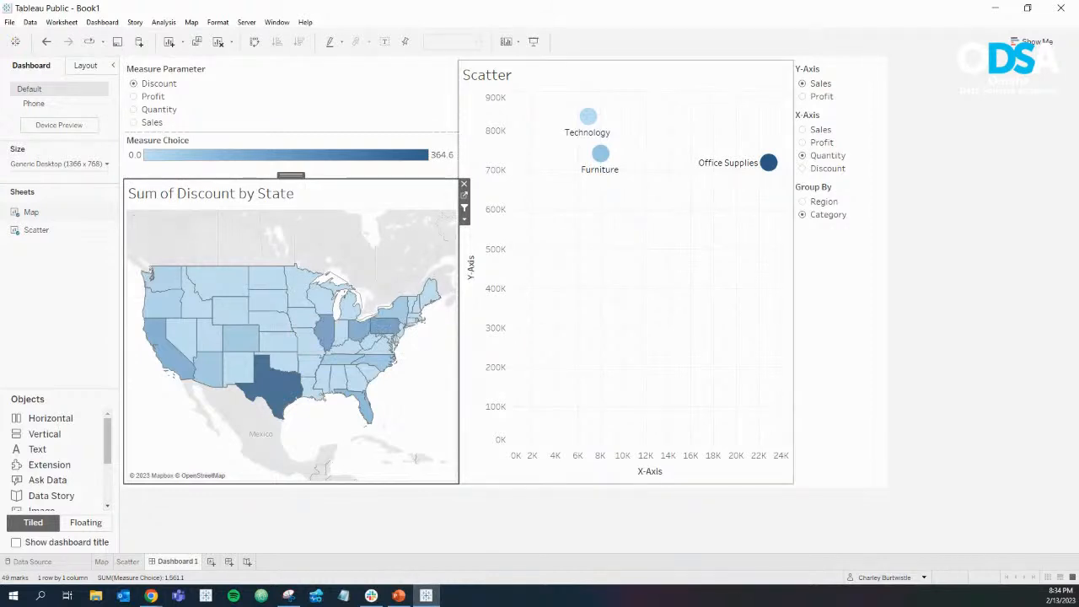
Step: Test the State Filter by selecting Nebraska on the map, and clear the selection
{"action": "left_click", "coordinate": [270, 322]}
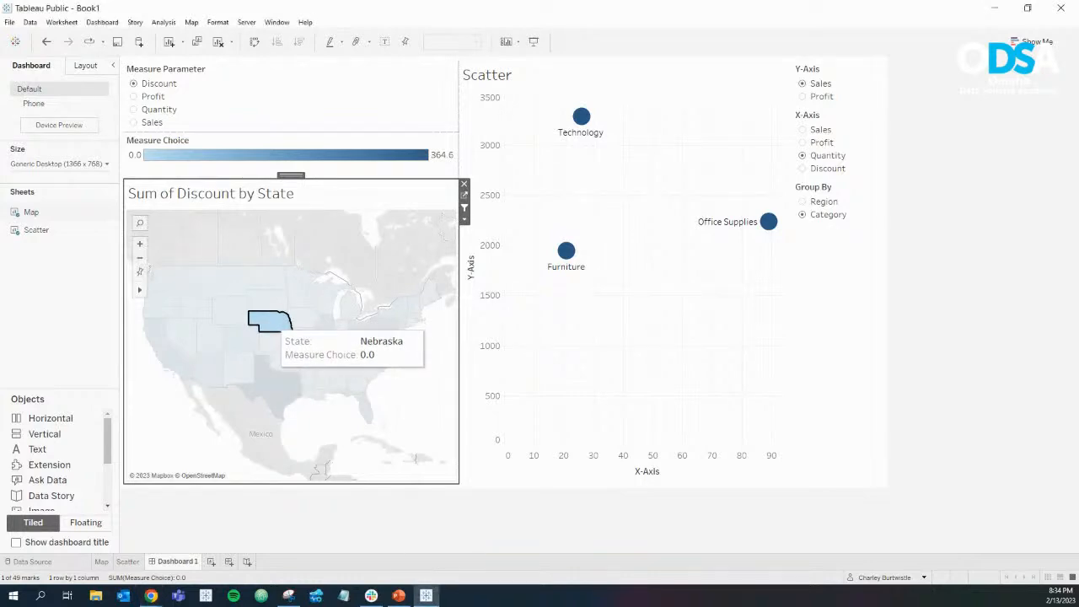
{"action": "left_click", "coordinate": [268, 321]}
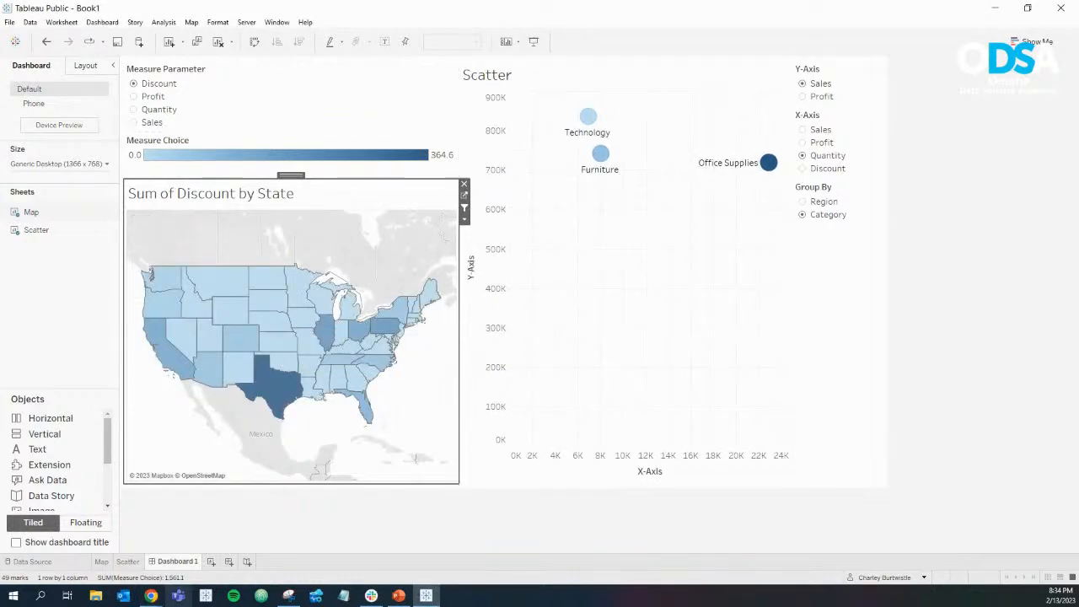
Step: Switch to Chrome, open Buildertrend.com, and log in to the Buildertrend account
{"action": "left_click", "coordinate": [151, 595]}
{"action": "left_click", "coordinate": [426, 547]}
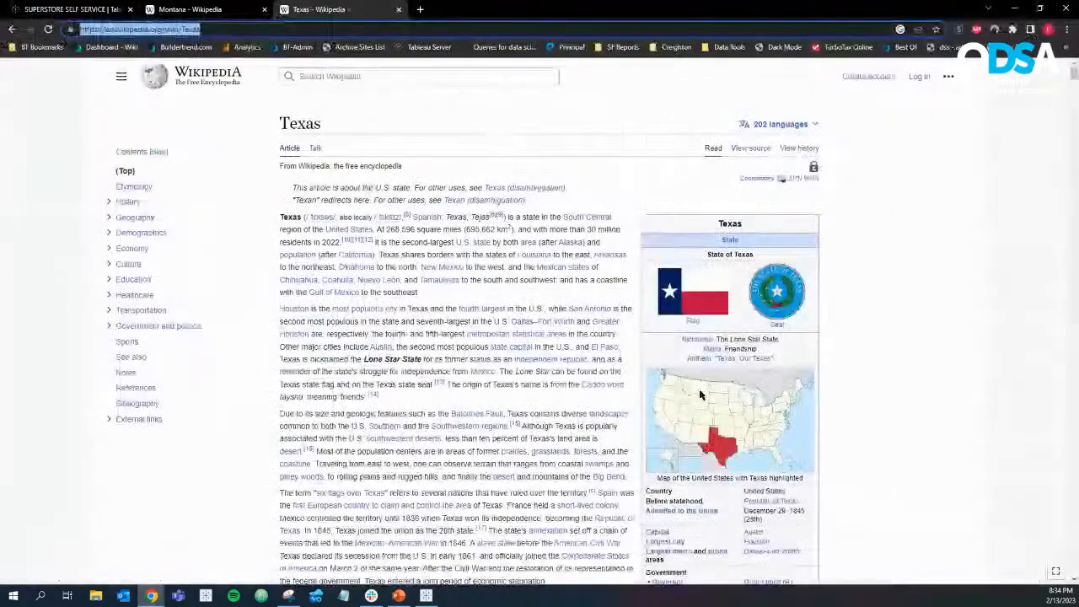
{"action": "left_click", "coordinate": [181, 47]}
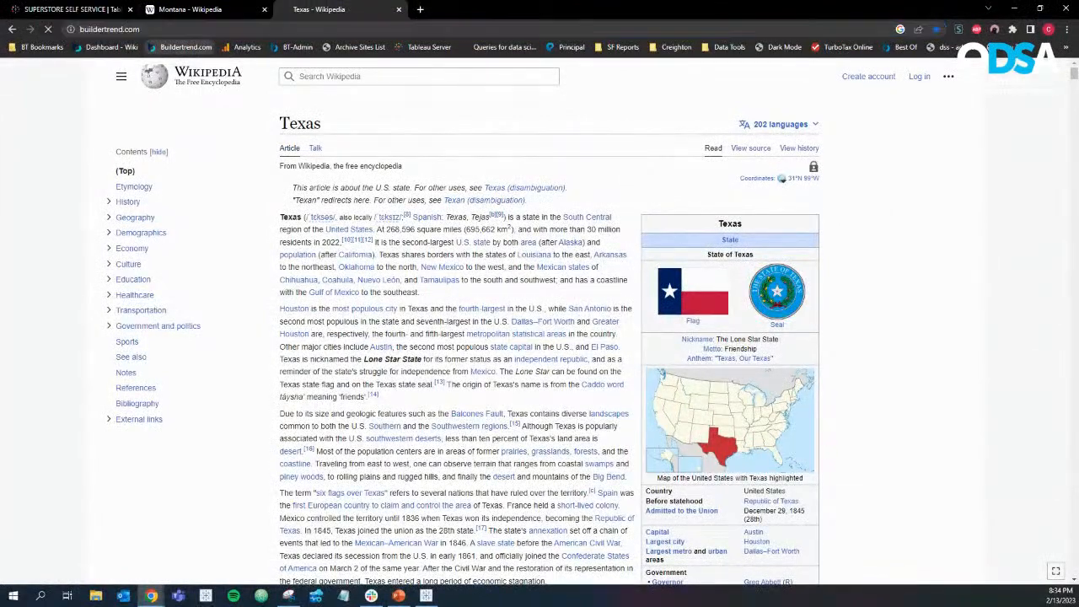
{"action": "left_click", "coordinate": [908, 80]}
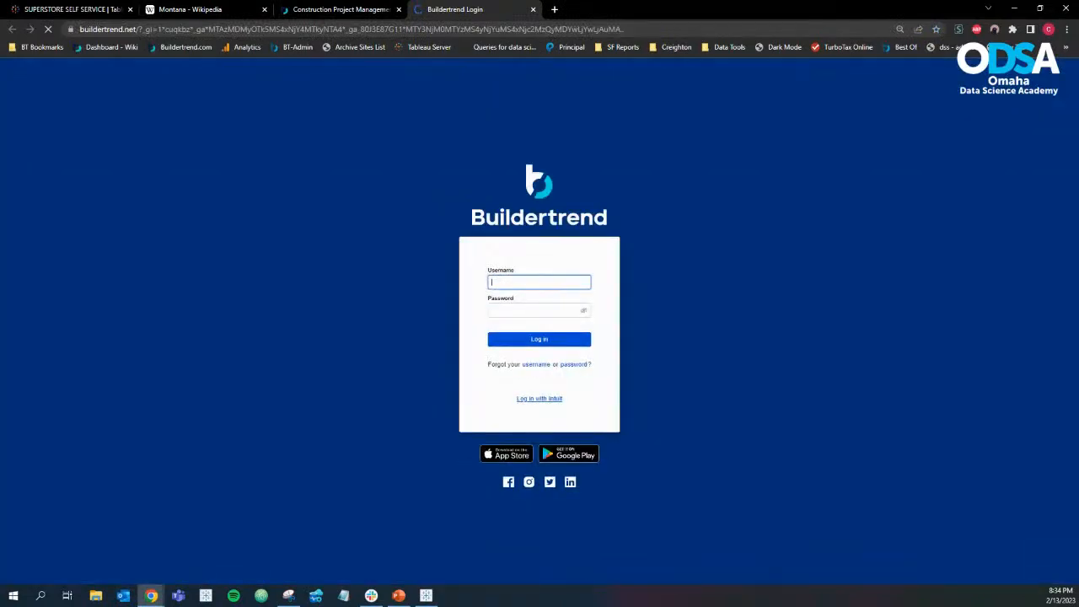
{"action": "left_click", "coordinate": [512, 339]}
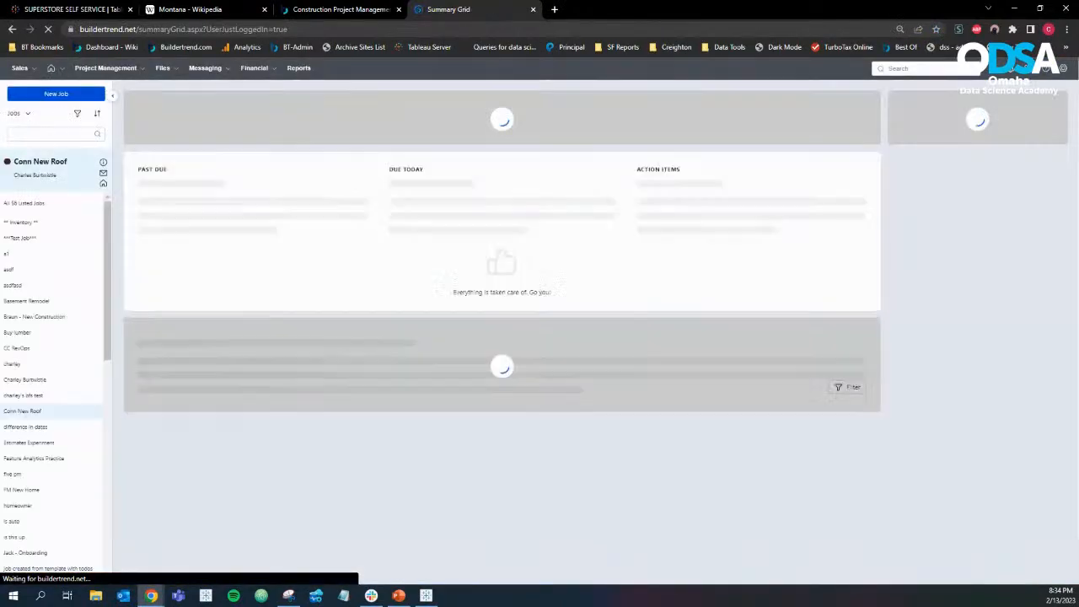
Step: Open the Lead Count by Salesperson report in Buildertrend's reports to examine its chart, and switch back to Tableau
{"action": "left_click", "coordinate": [299, 68]}
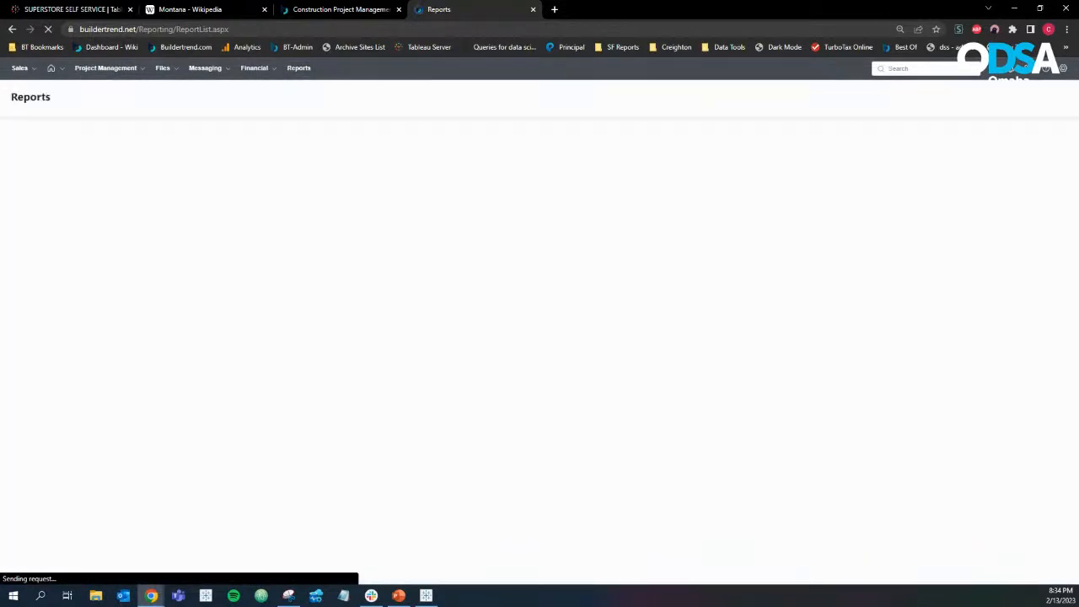
{"action": "left_click", "coordinate": [205, 354]}
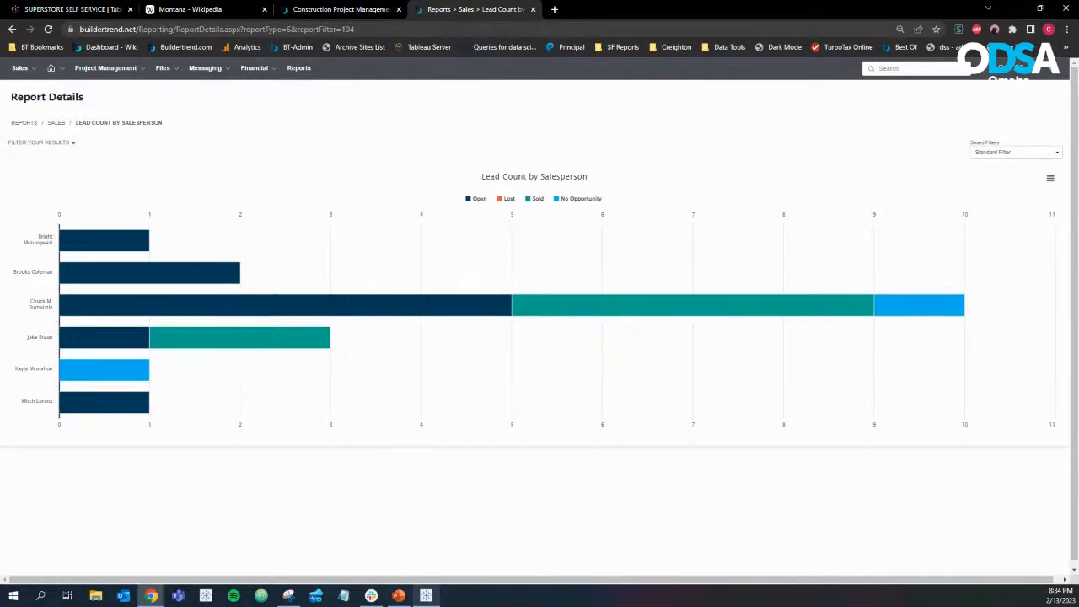
{"action": "mouse_move", "coordinate": [427, 595]}
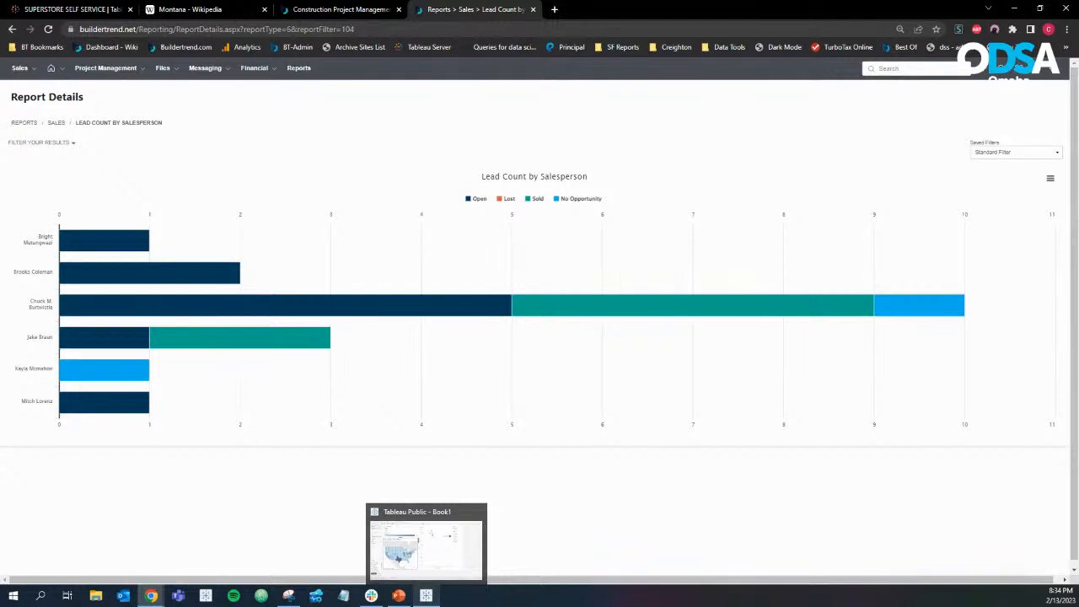
{"action": "left_click", "coordinate": [426, 595]}
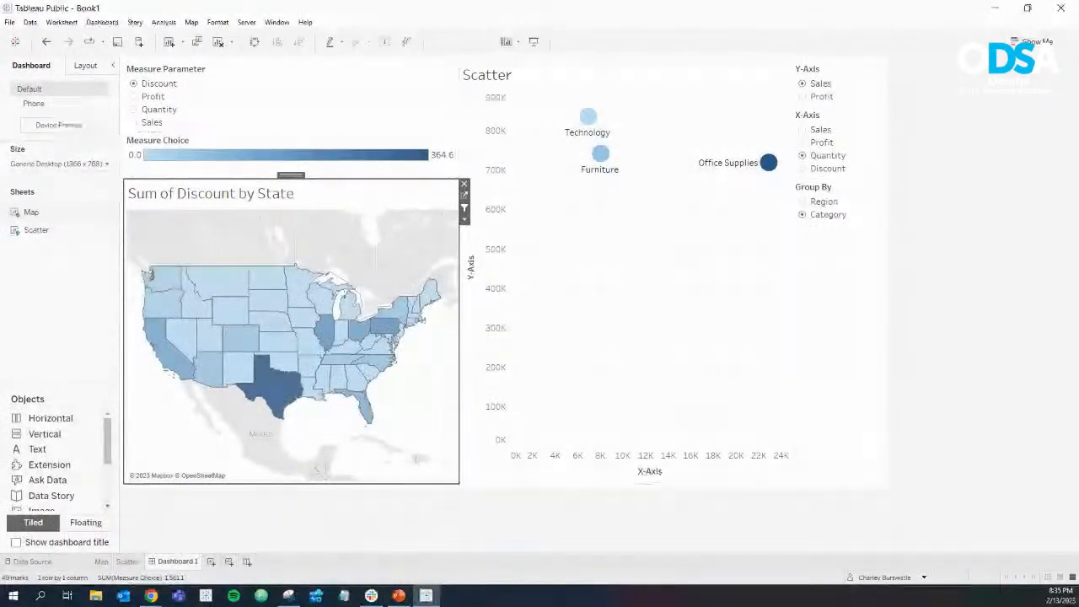
{"action": "mouse_move", "coordinate": [398, 596]}
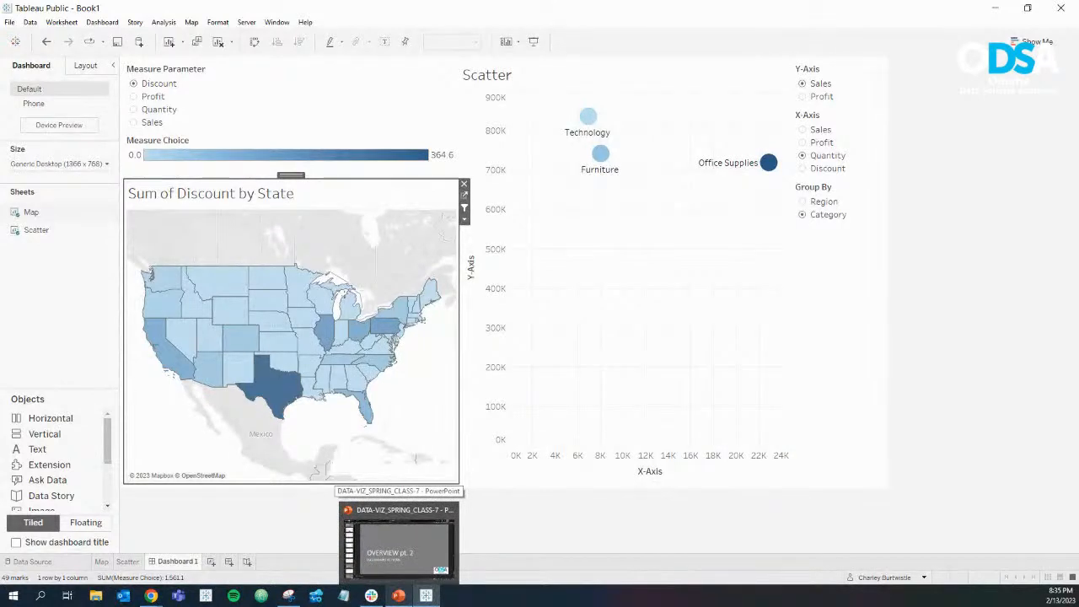
{"action": "left_click", "coordinate": [626, 329]}
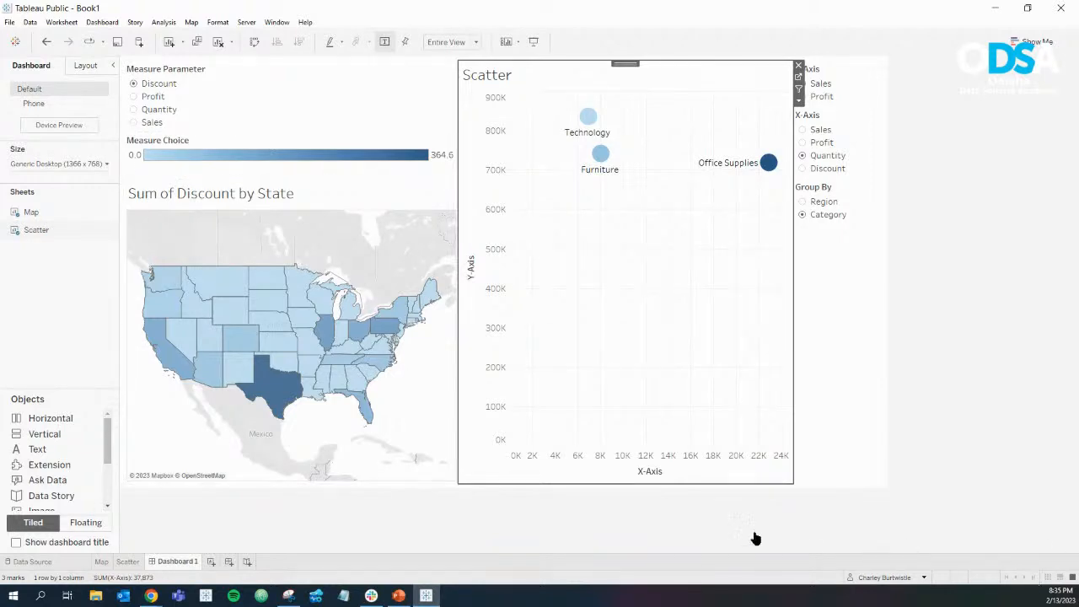
{"action": "key", "text": "alt+Tab"}
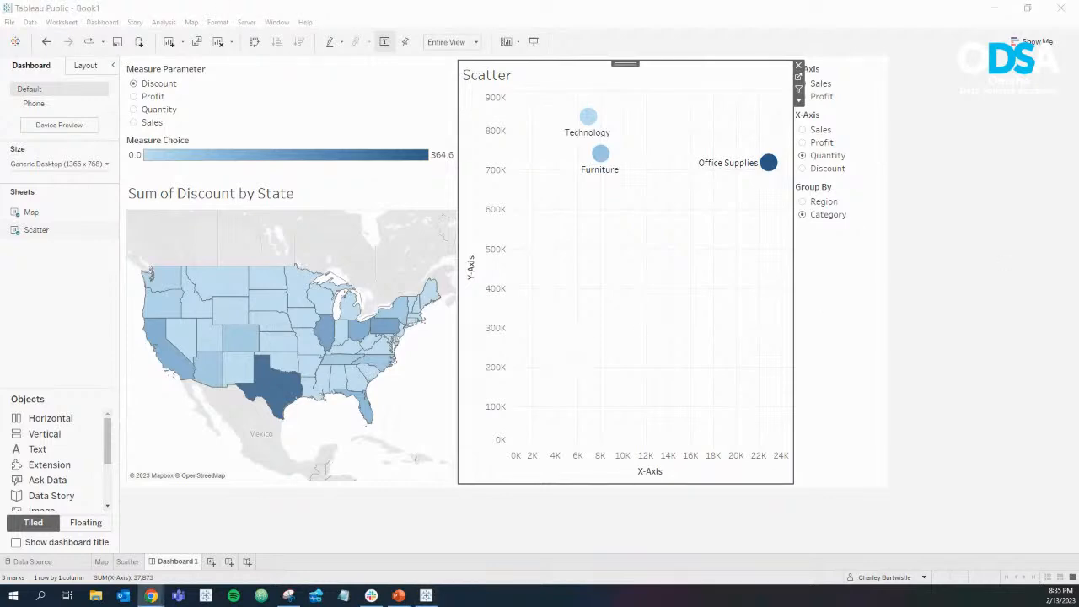
{"action": "key", "text": "alt+Tab"}
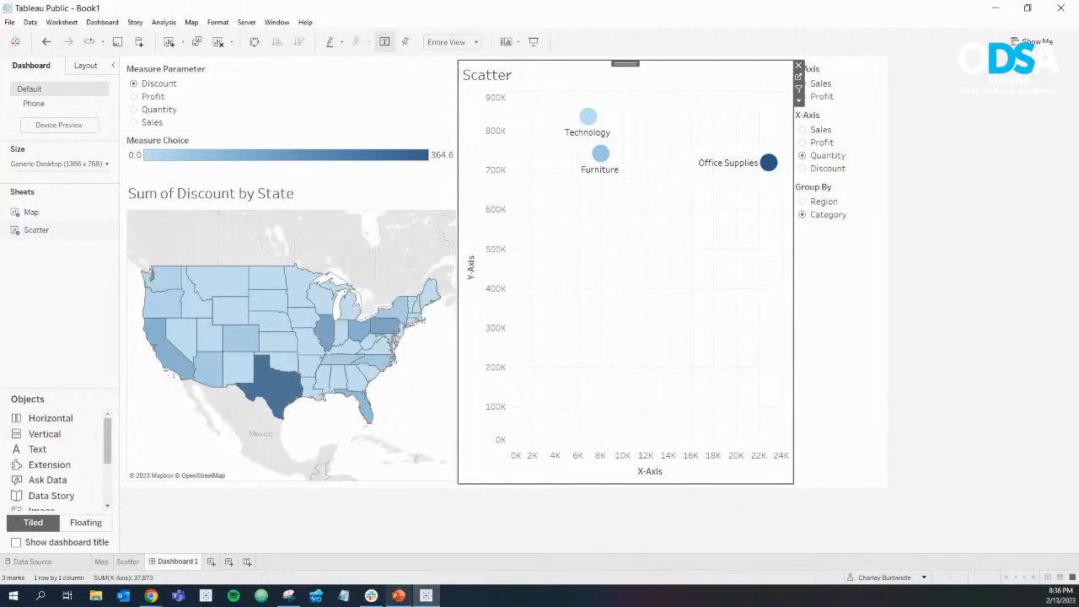
Step: Switch to PowerPoint, show the Assignment slide, and highlight the formatting cleanup item and the reminder about using parameters anywhere
{"action": "left_click", "coordinate": [398, 595]}
{"action": "scroll", "coordinate": [54, 411], "scroll_direction": "down", "scroll_amount": 2}
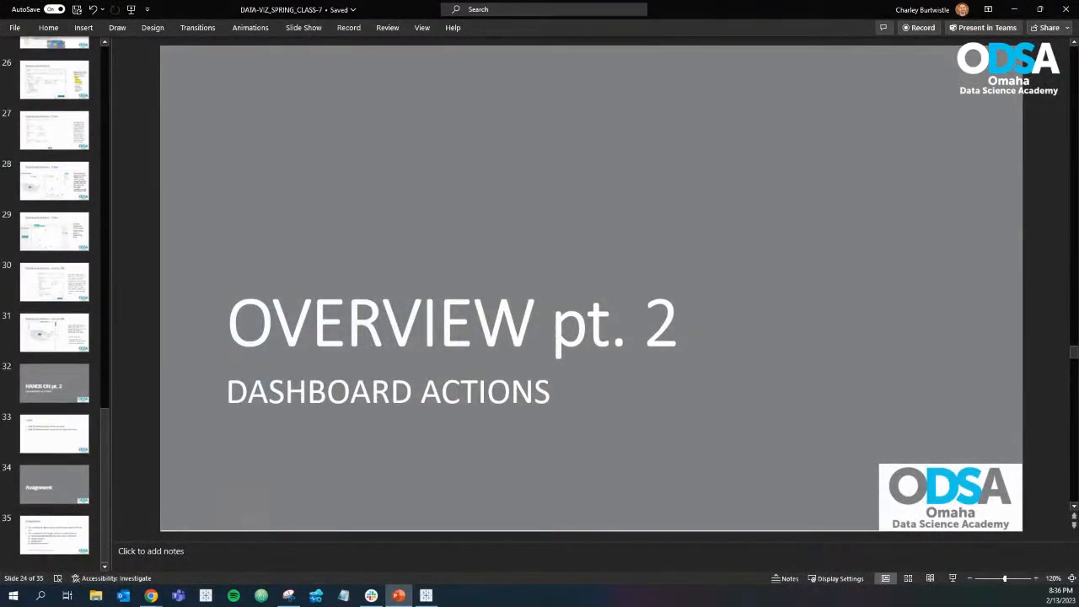
{"action": "left_click", "coordinate": [54, 535]}
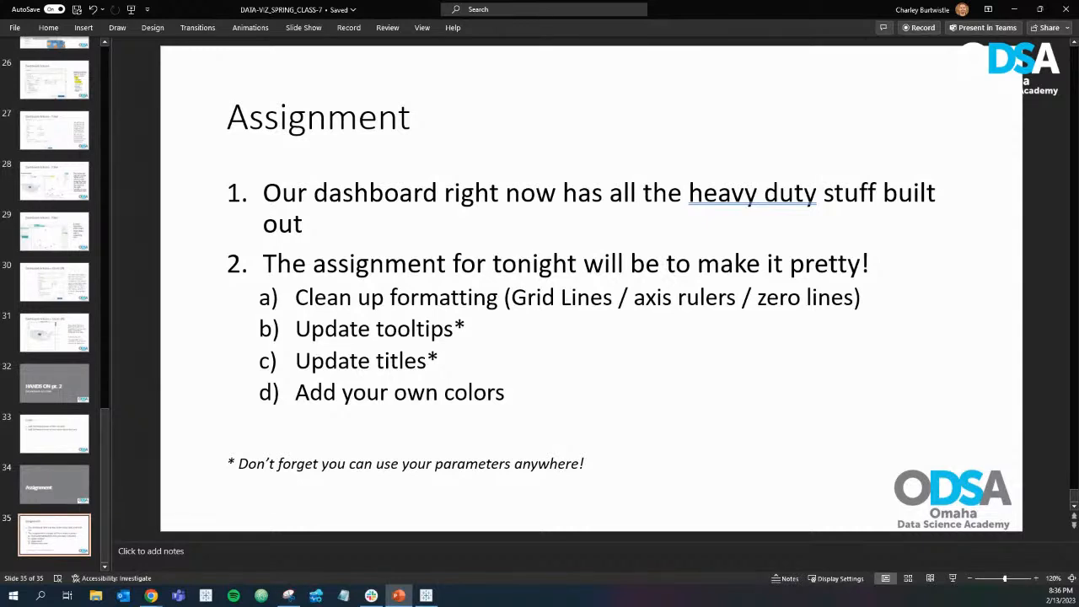
{"action": "left_click_drag", "start_coordinate": [297, 299], "coordinate": [543, 299]}
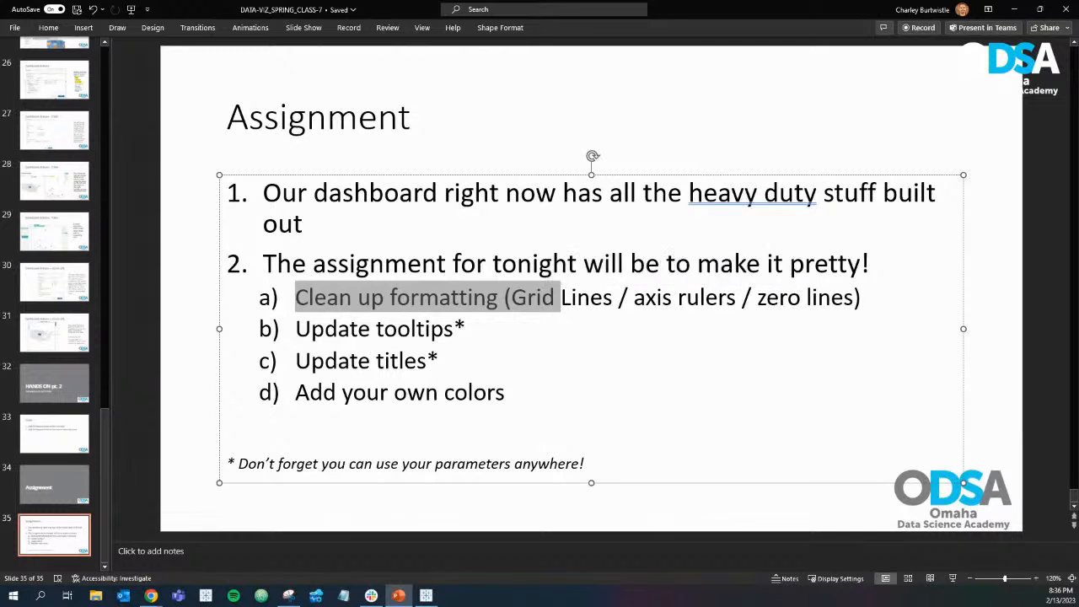
{"action": "left_click", "coordinate": [468, 329]}
{"action": "left_click", "coordinate": [439, 360]}
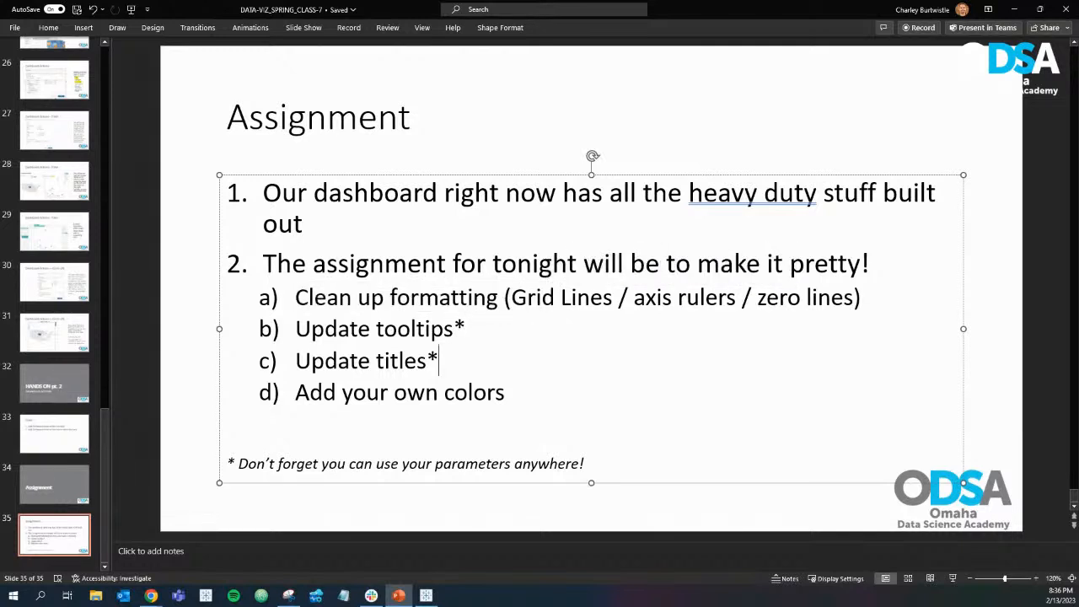
{"action": "left_click_drag", "start_coordinate": [322, 464], "coordinate": [579, 464]}
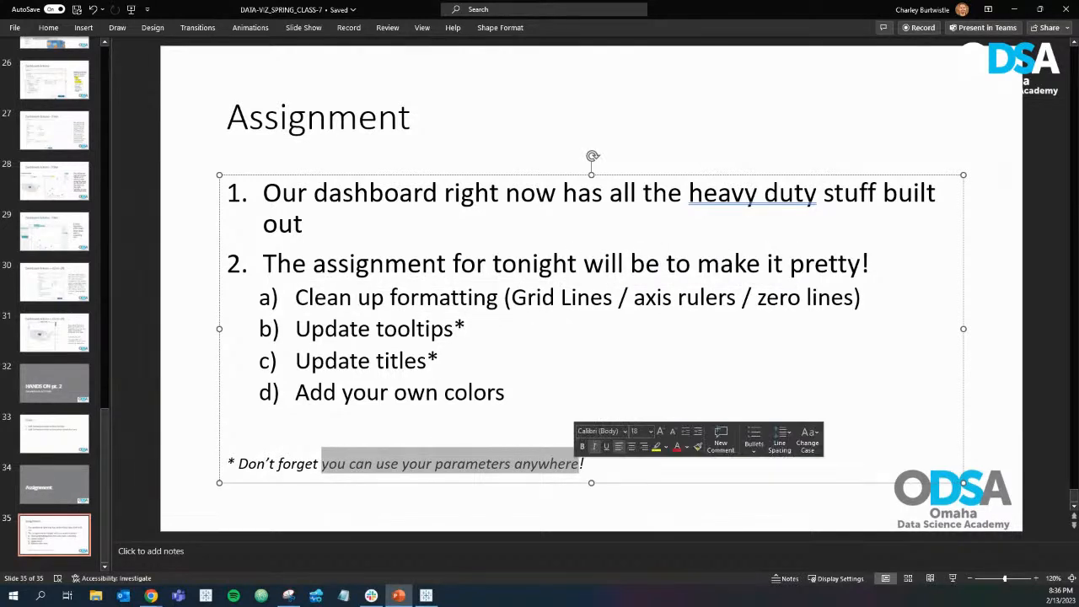
Step: Insert the sub-item "Add in other options for the parameter" at the start of the lettered list under assignment item 2
{"action": "left_click", "coordinate": [444, 393]}
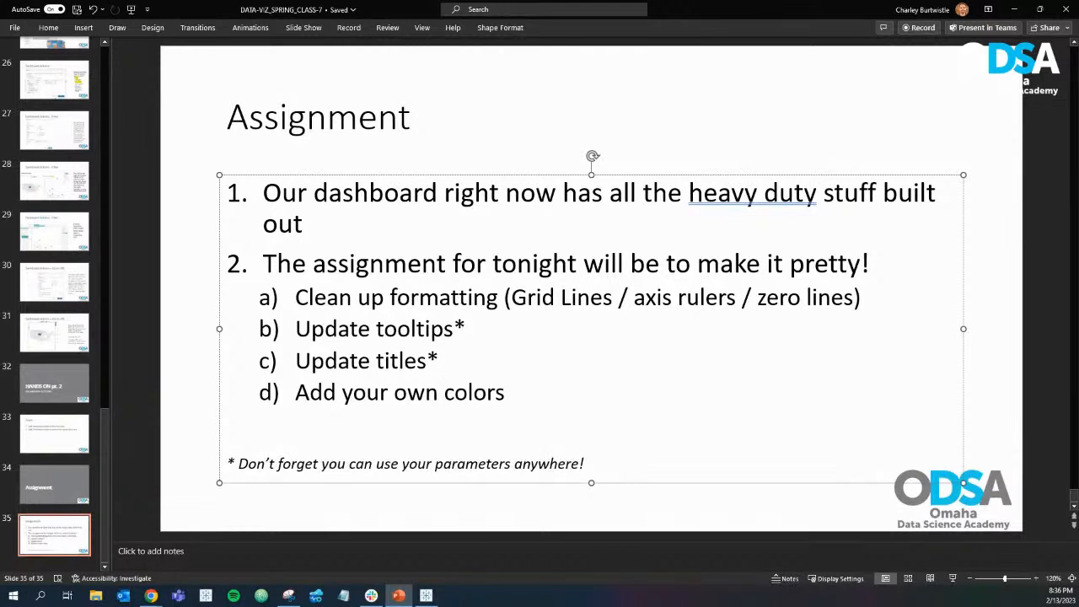
{"action": "left_click", "coordinate": [869, 263]}
{"action": "key", "text": "Return"}
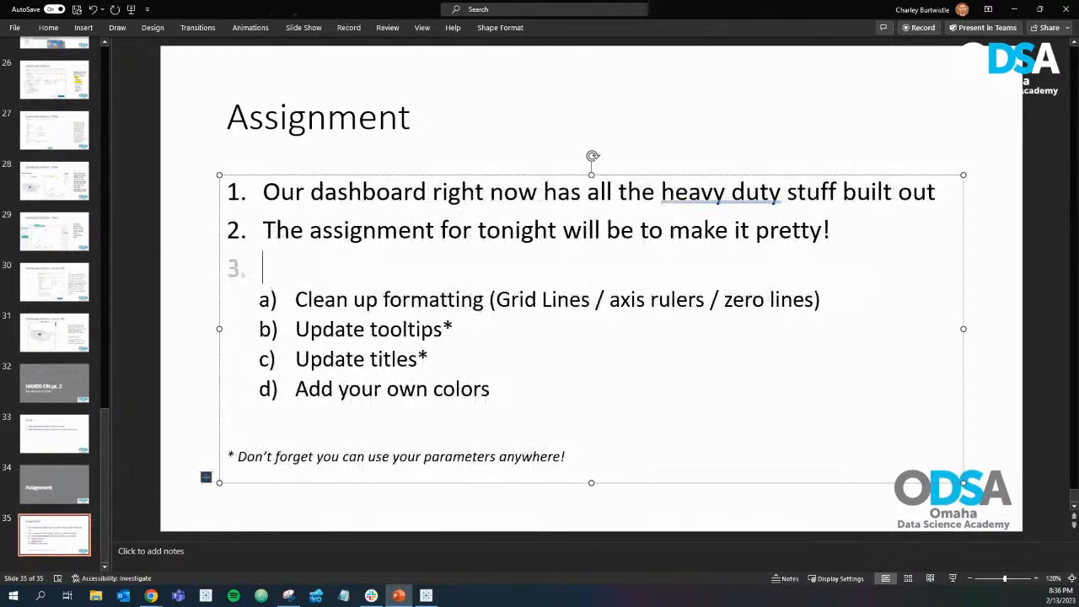
{"action": "key", "text": "Tab"}
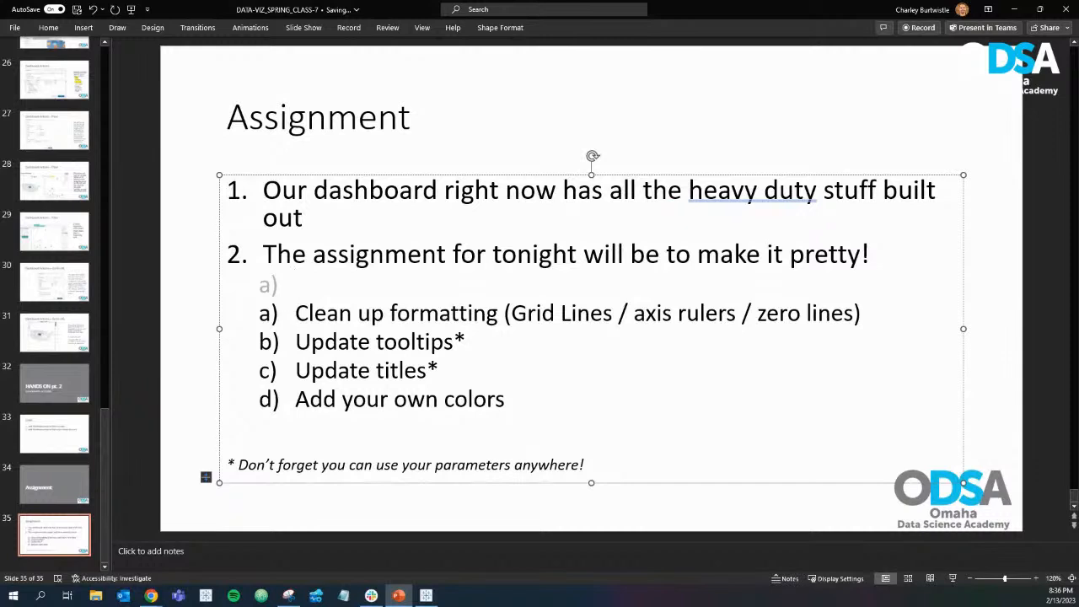
{"action": "type", "text": "Add"}
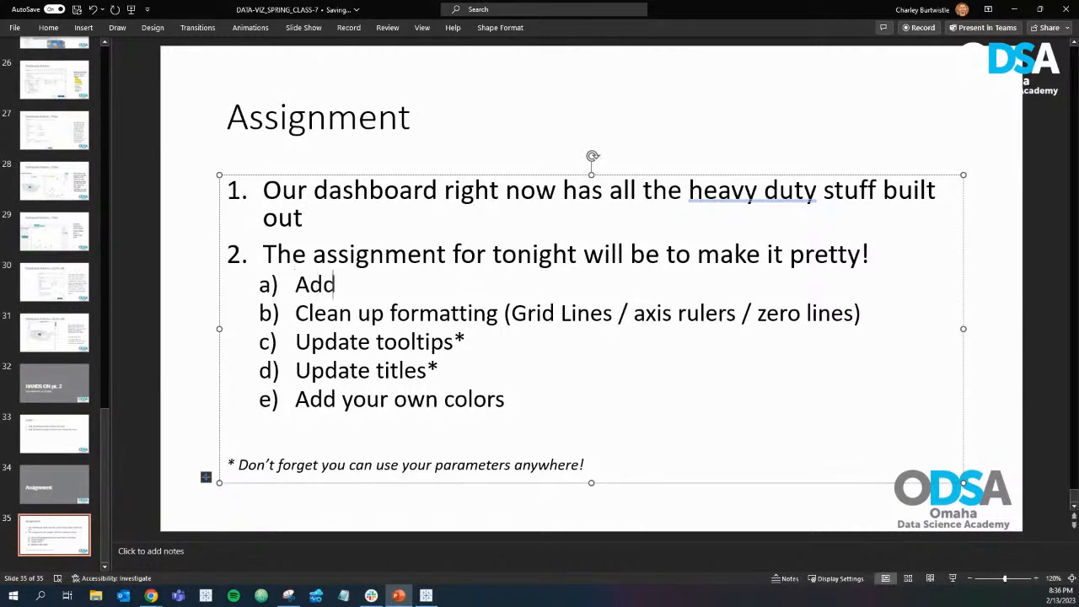
{"action": "type", "text": " in other oth"}
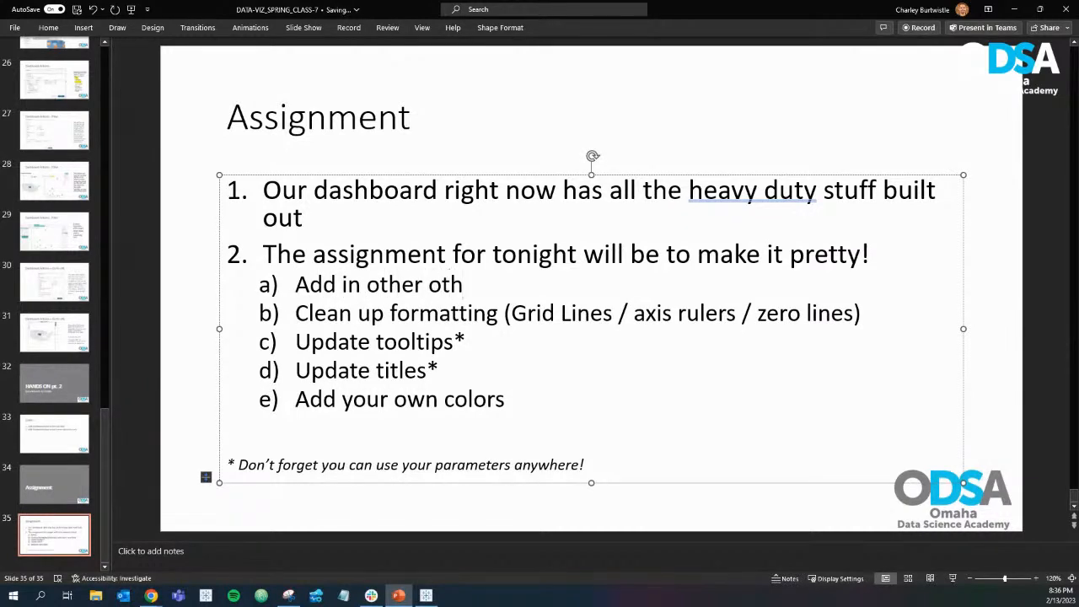
{"action": "key", "text": "BackSpace"}
{"action": "key", "text": "BackSpace"}
{"action": "type", "text": "ptions fo"}
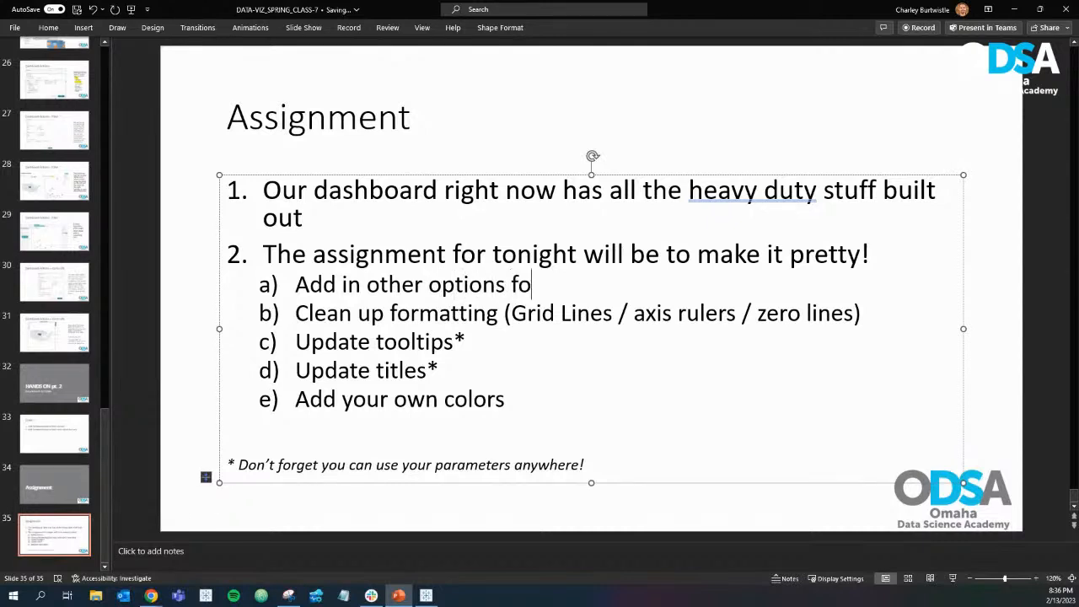
{"action": "type", "text": "r the parameter"}
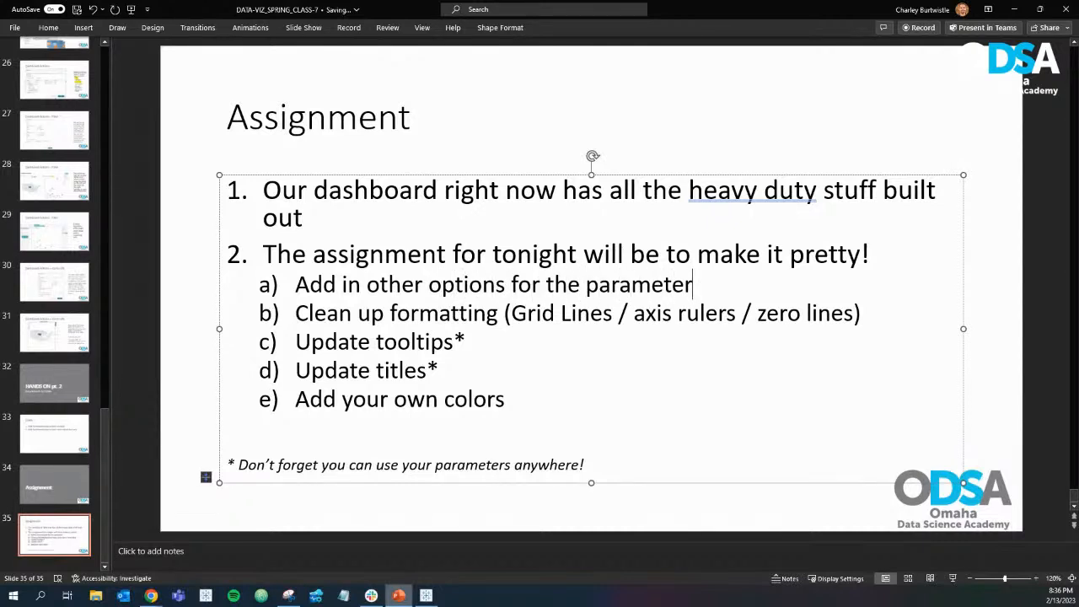
Step: Switch to Tableau and try the dashboard parameters, setting Y-Axis to Profit and switching Group By to Region and back to Category
{"action": "left_click", "coordinate": [151, 595]}
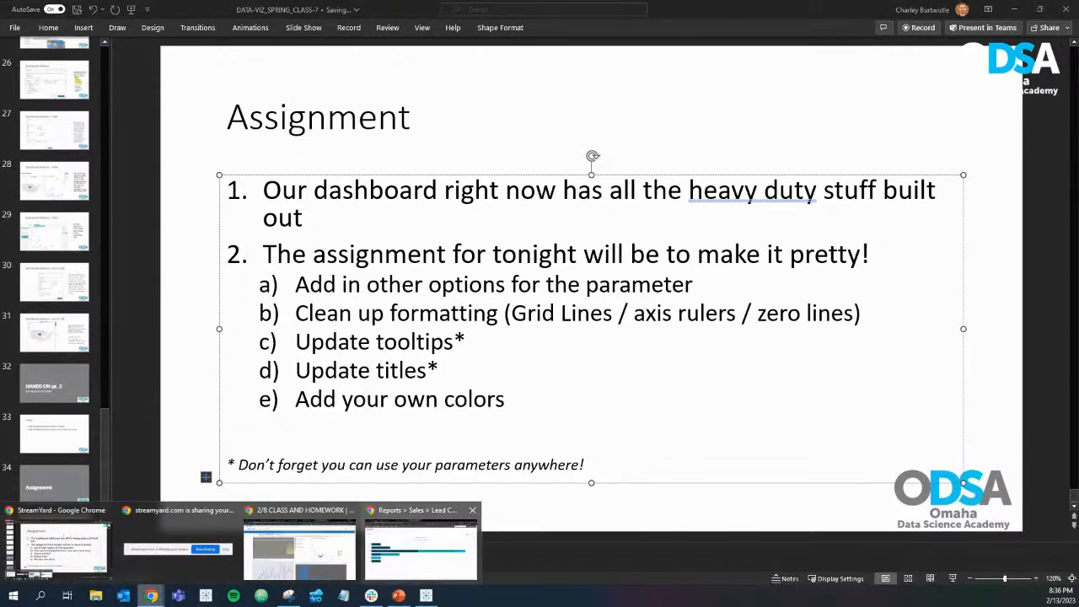
{"action": "left_click", "coordinate": [300, 547]}
{"action": "left_click", "coordinate": [426, 595]}
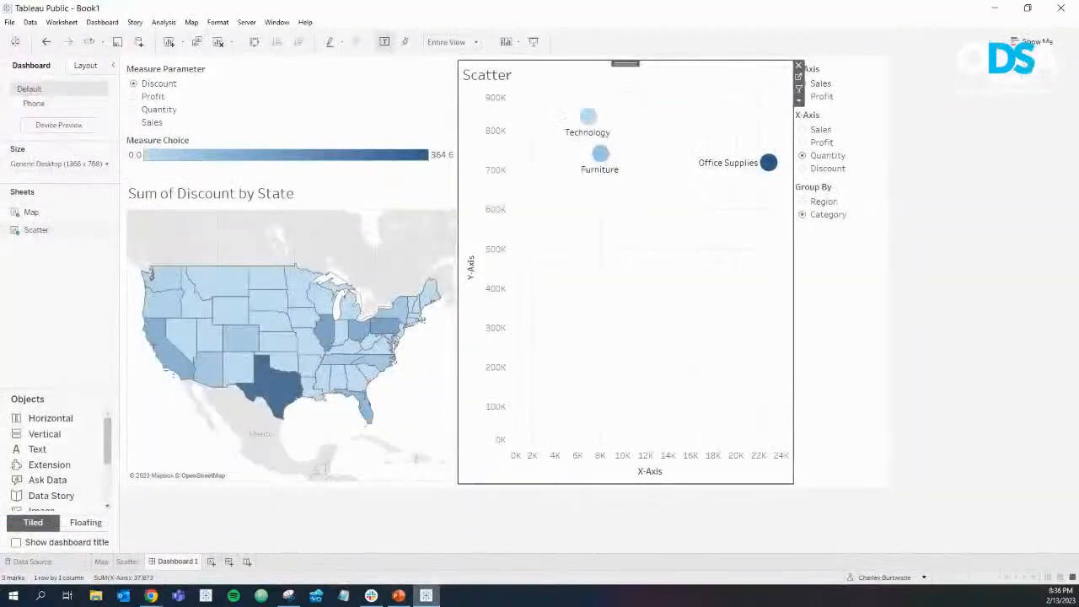
{"action": "left_click", "coordinate": [846, 304]}
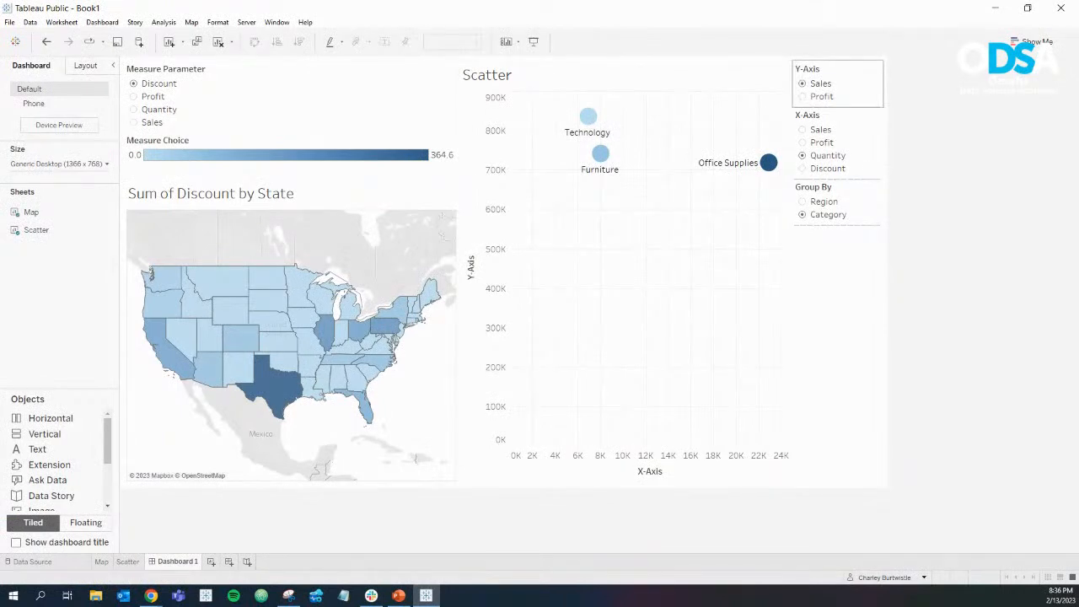
{"action": "left_click", "coordinate": [821, 82]}
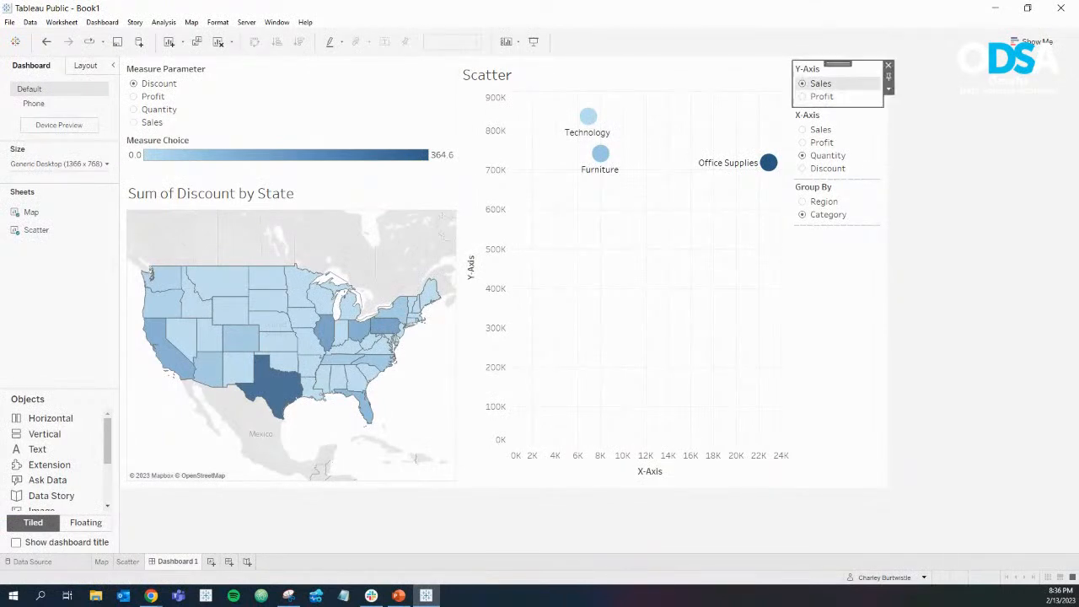
{"action": "left_click", "coordinate": [821, 96]}
{"action": "left_click", "coordinate": [821, 83]}
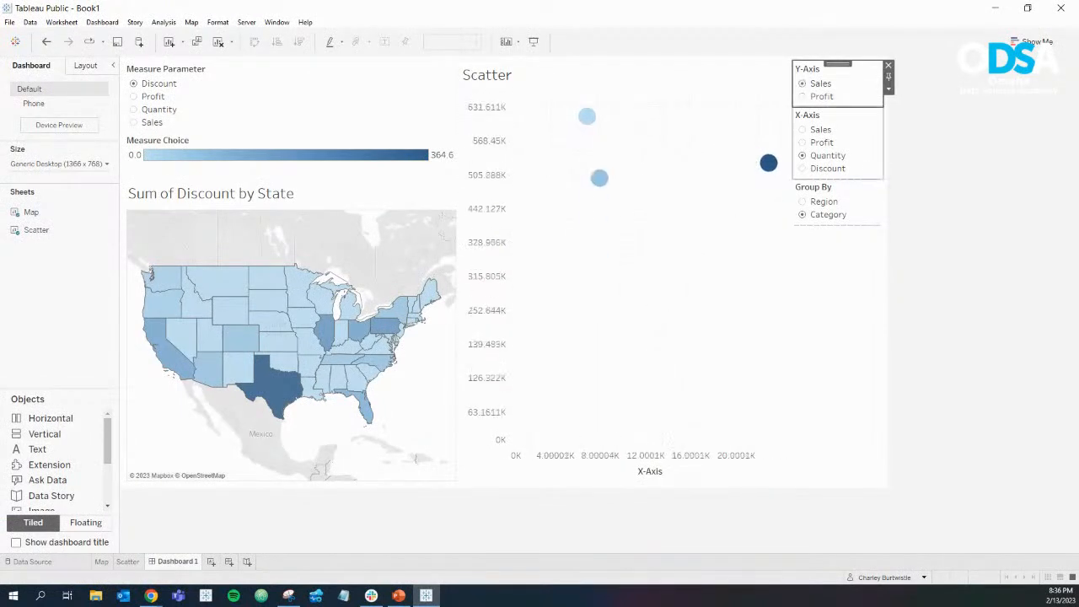
{"action": "left_click", "coordinate": [821, 96]}
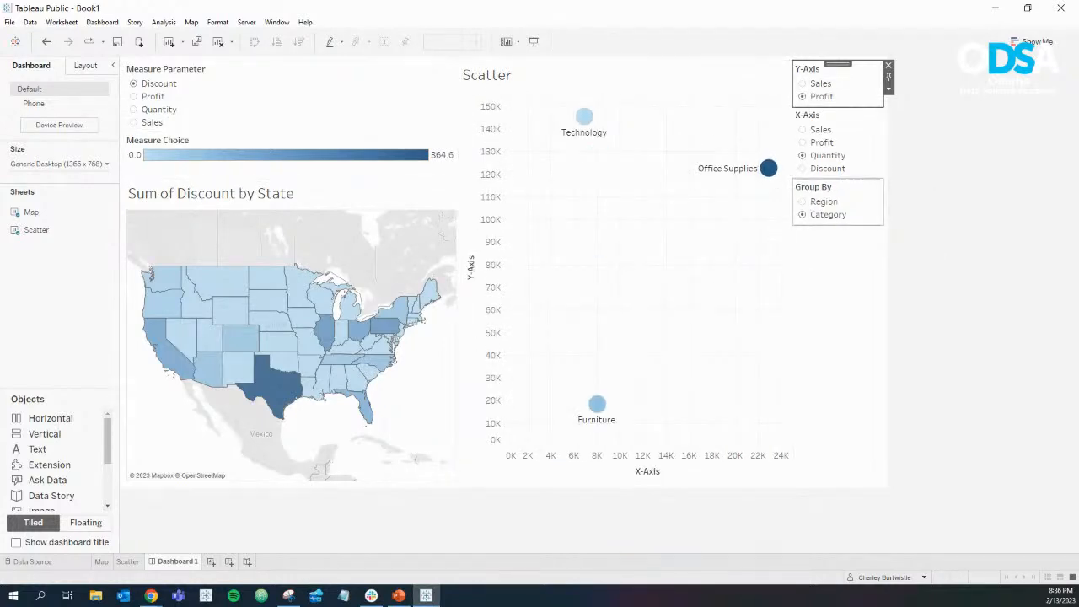
{"action": "left_click", "coordinate": [823, 201]}
{"action": "left_click", "coordinate": [827, 214]}
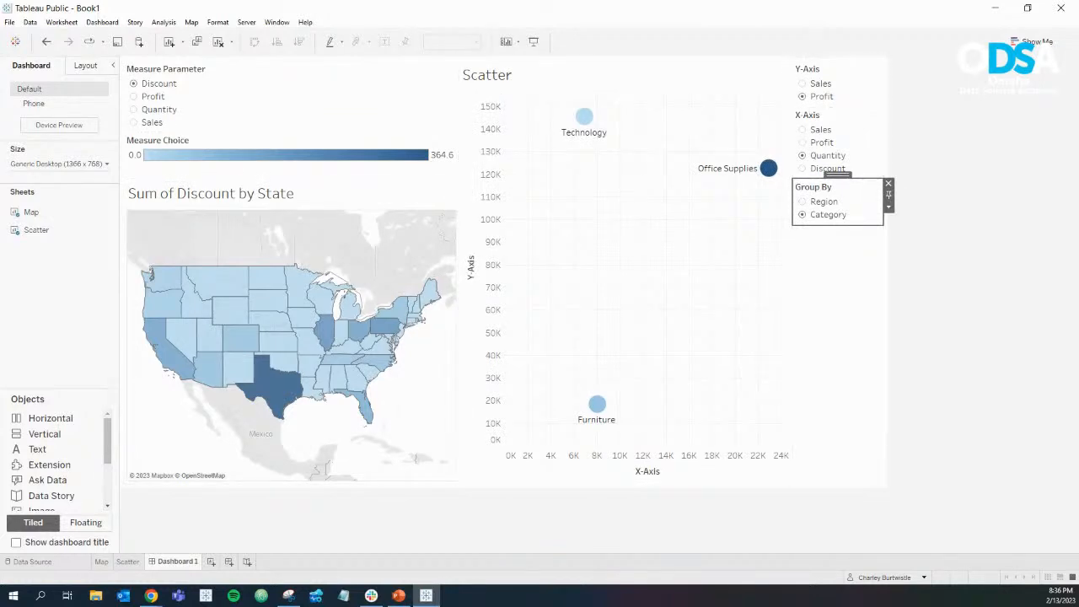
Step: Test the map's filtering of the Scatter chart by selecting Wyoming, and clear the selection
{"action": "mouse_move", "coordinate": [399, 596]}
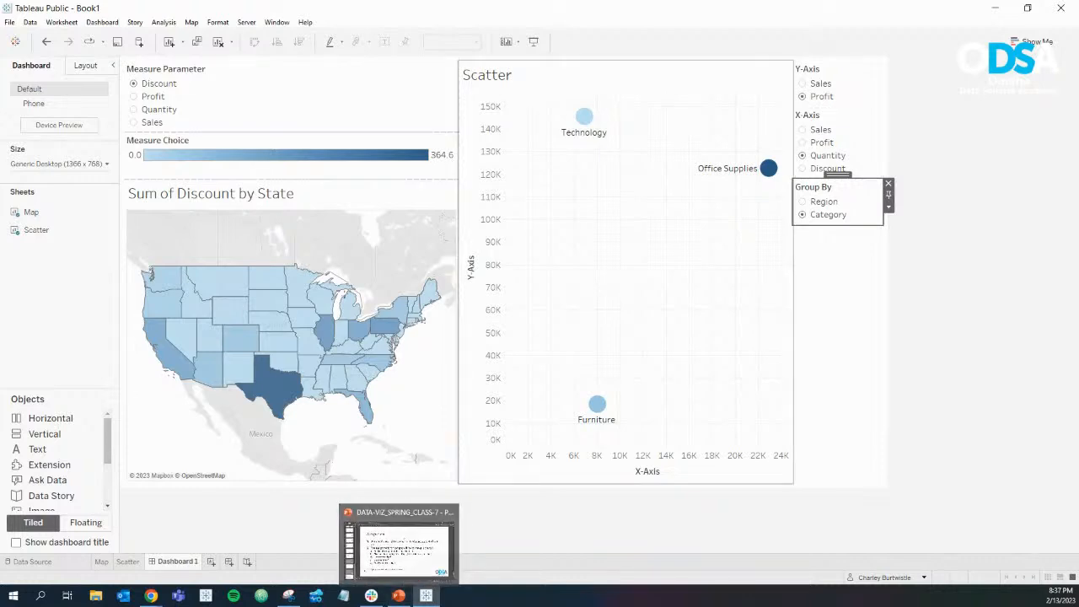
{"action": "left_click", "coordinate": [231, 310]}
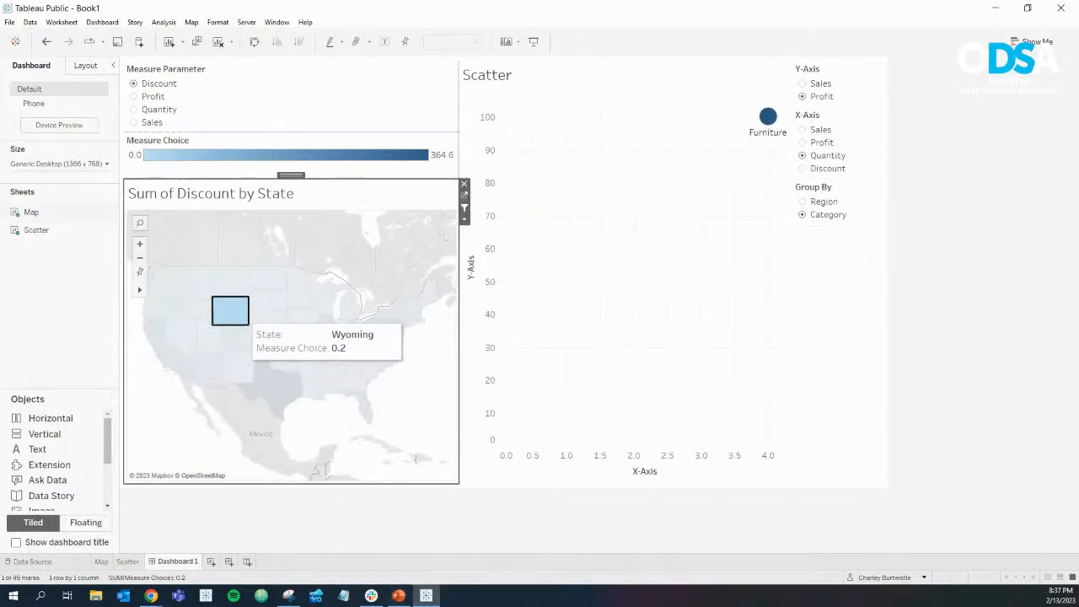
{"action": "left_click", "coordinate": [239, 319]}
{"action": "left_click", "coordinate": [230, 310]}
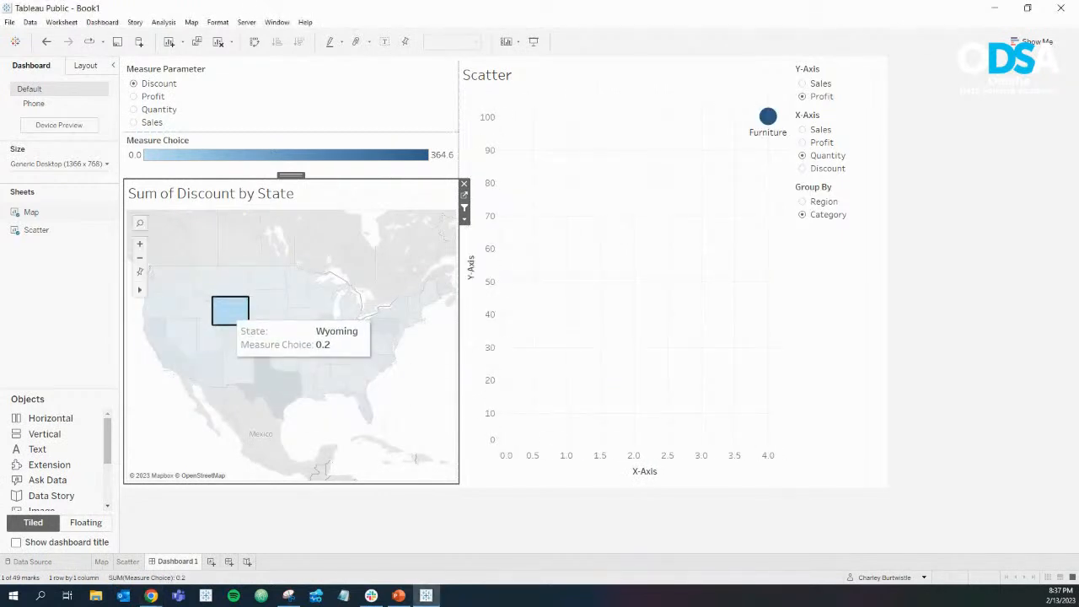
{"action": "left_click", "coordinate": [230, 310]}
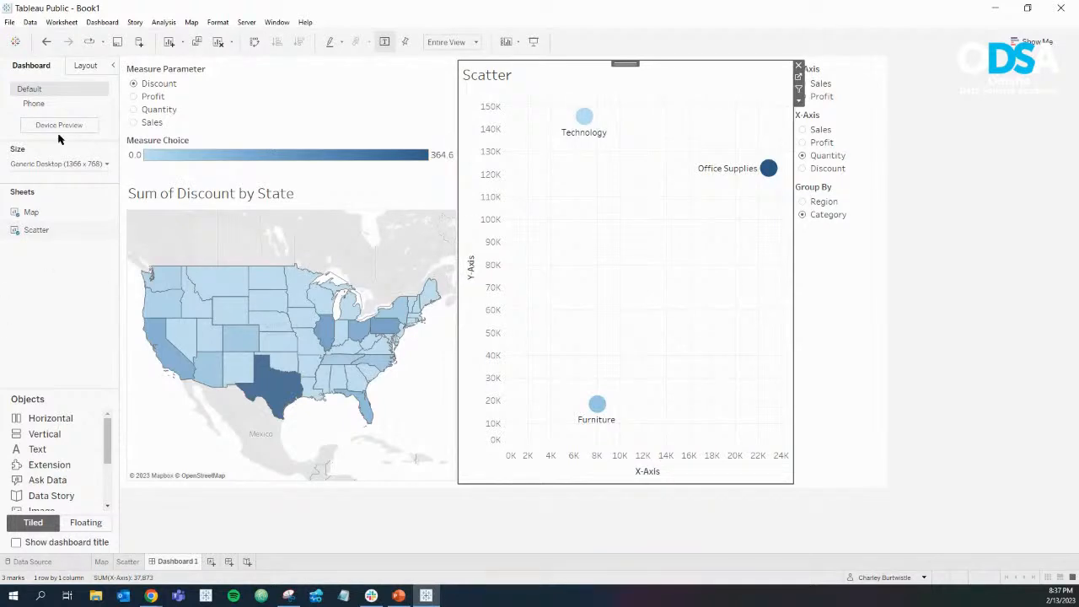
Step: Switch back to PowerPoint to show the Assignment slide
{"action": "key", "text": "alt+Tab"}
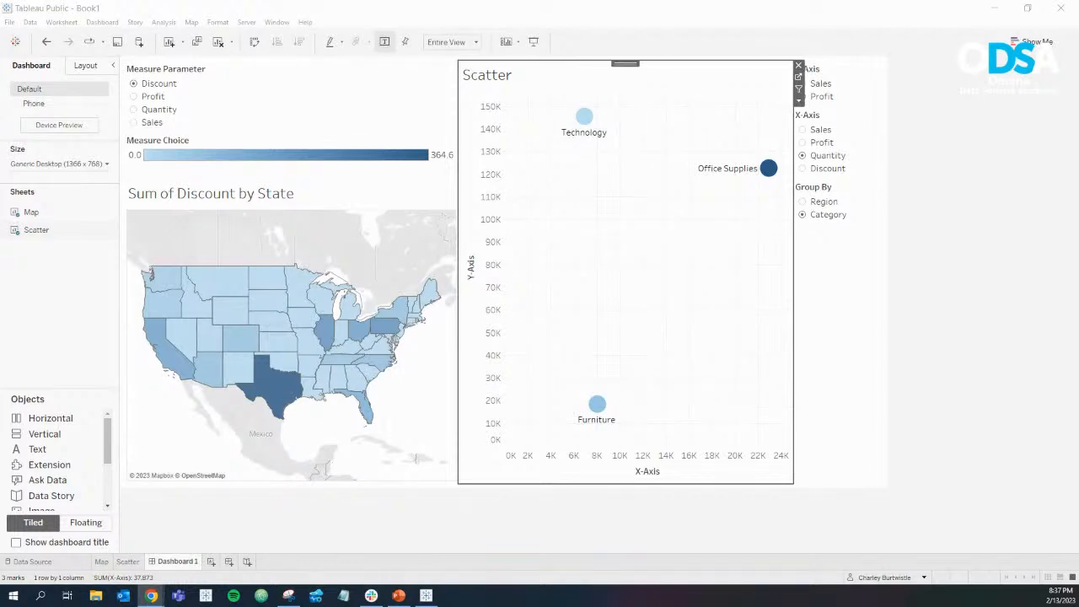
{"action": "mouse_move", "coordinate": [426, 308]}
{"action": "left_click", "coordinate": [399, 595]}
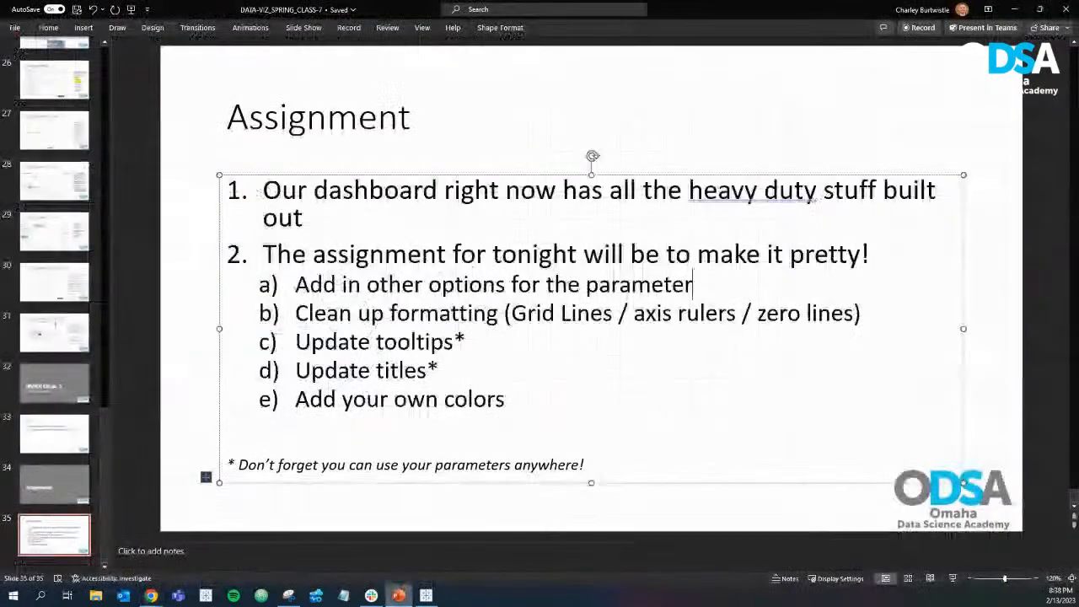